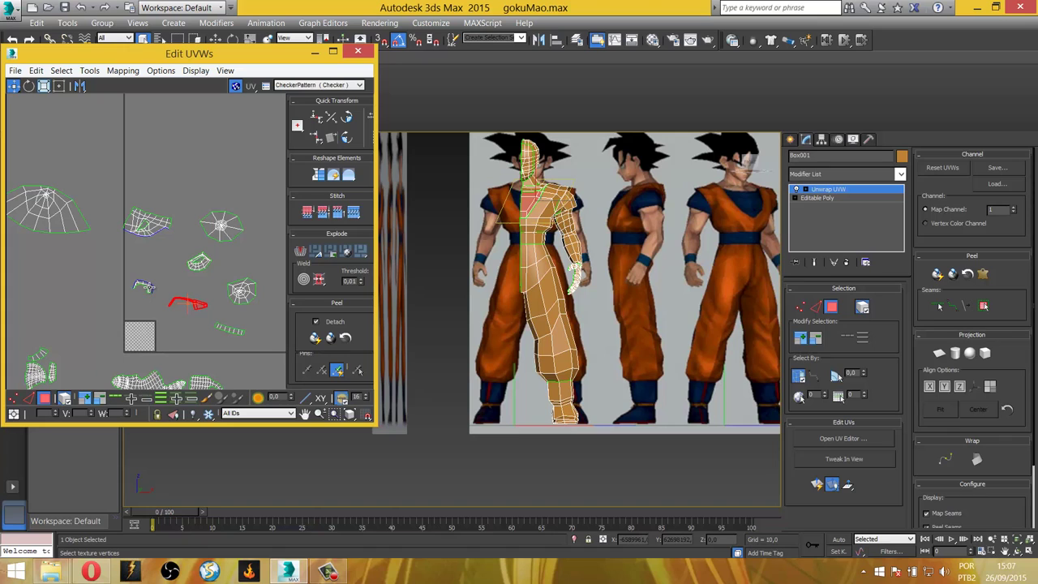
Move the red UV piece and the small bent piece side by side next to the checker tile.
scroll(158, 317, up, 3)
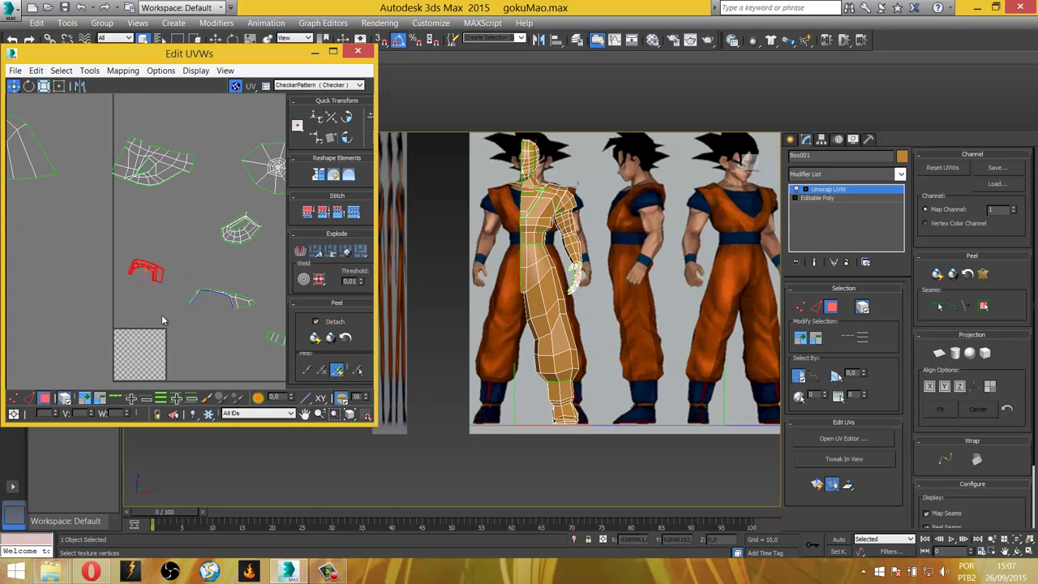
scroll(162, 319, up, 1)
scroll(161, 316, up, 2)
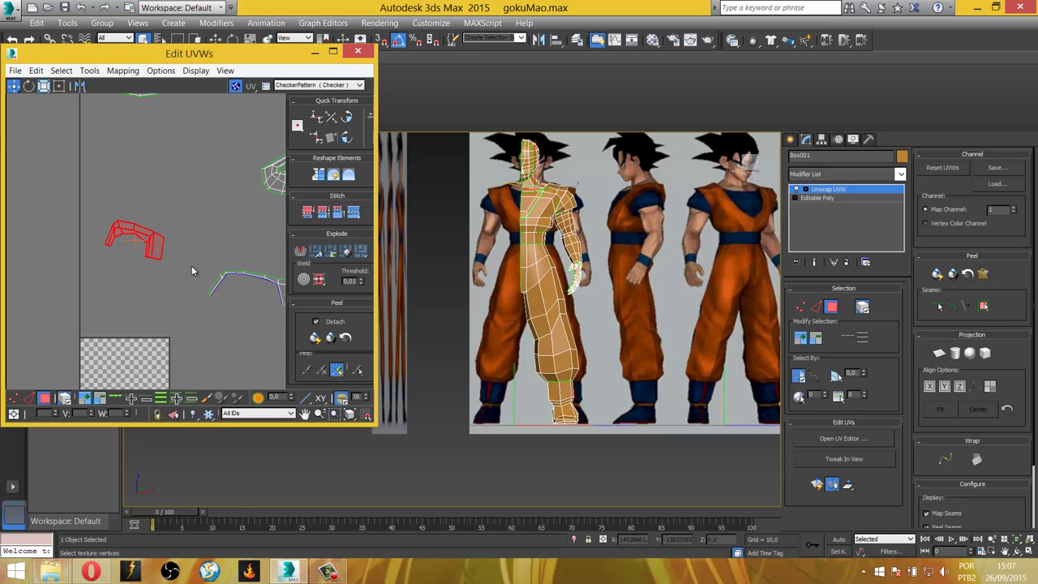
scroll(219, 261, down, 3)
scroll(203, 240, down, 1)
scroll(177, 248, down, 1)
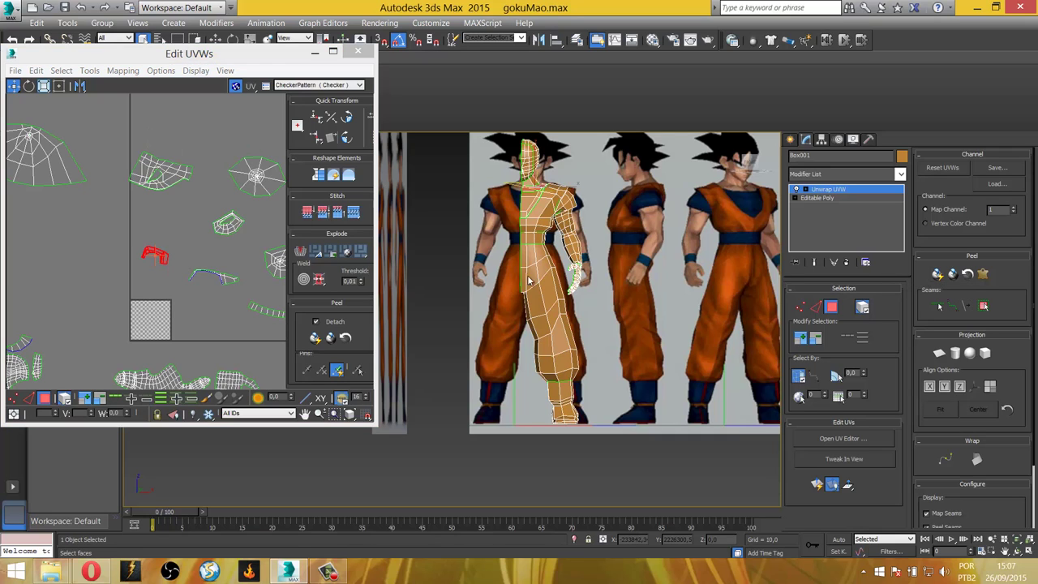
scroll(123, 274, up, 2)
drag(216, 238, 140, 302)
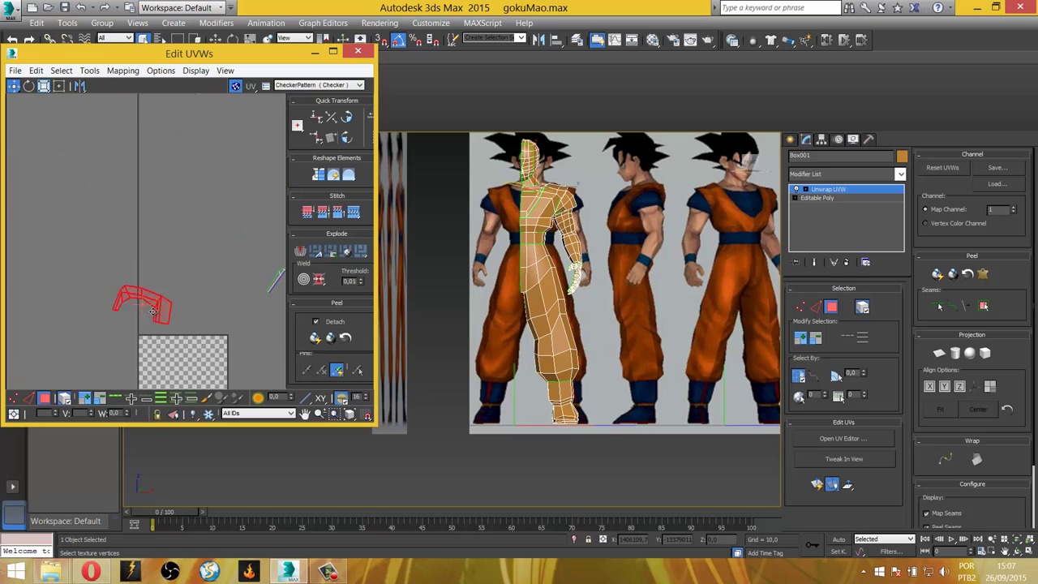
scroll(81, 280, up, 2)
scroll(113, 273, up, 1)
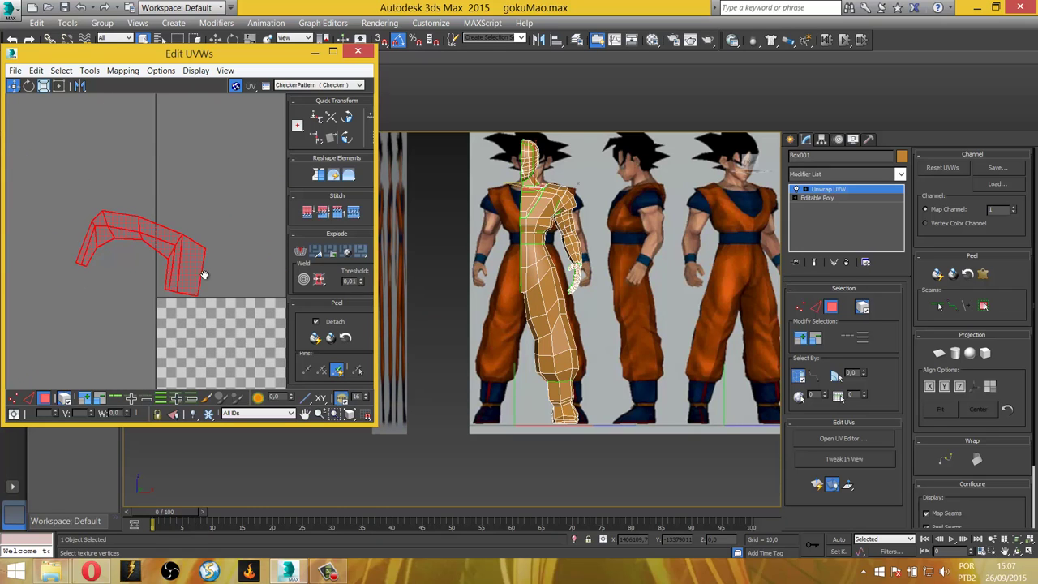
scroll(195, 272, down, 3)
scroll(251, 235, up, 1)
click(254, 233)
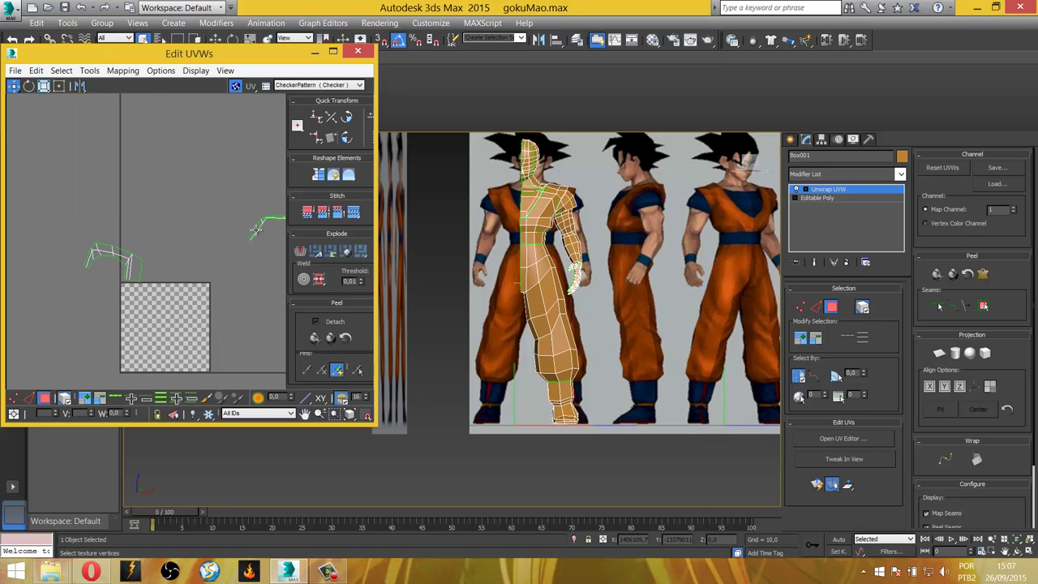
click(254, 233)
mouse_move(254, 234)
mouse_down()
mouse_move(132, 247)
mouse_move(148, 233)
mouse_up()
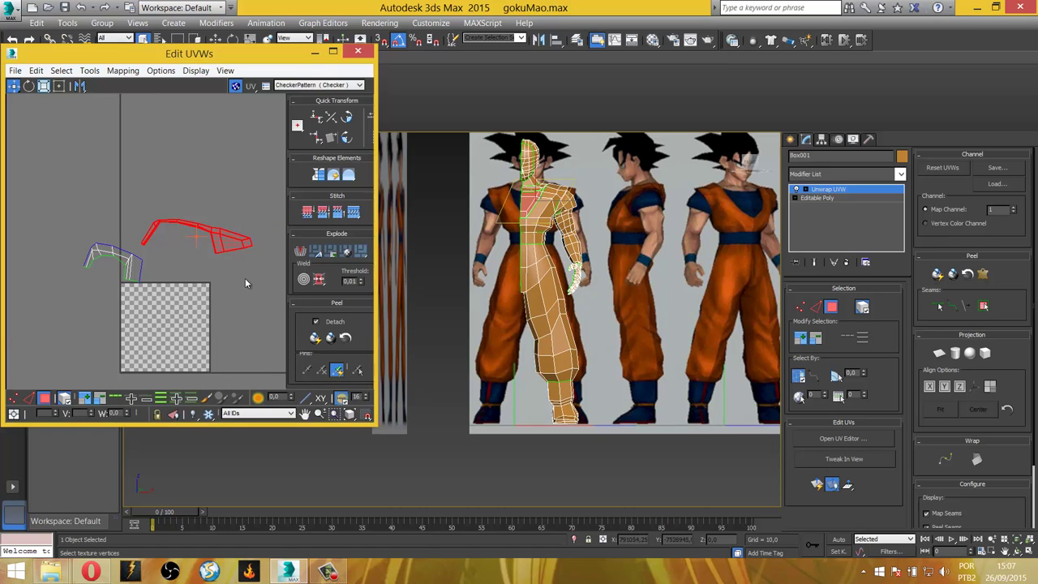
Rotate the red piece about -90° so it stands upright.
click(28, 85)
drag(238, 238, 194, 279)
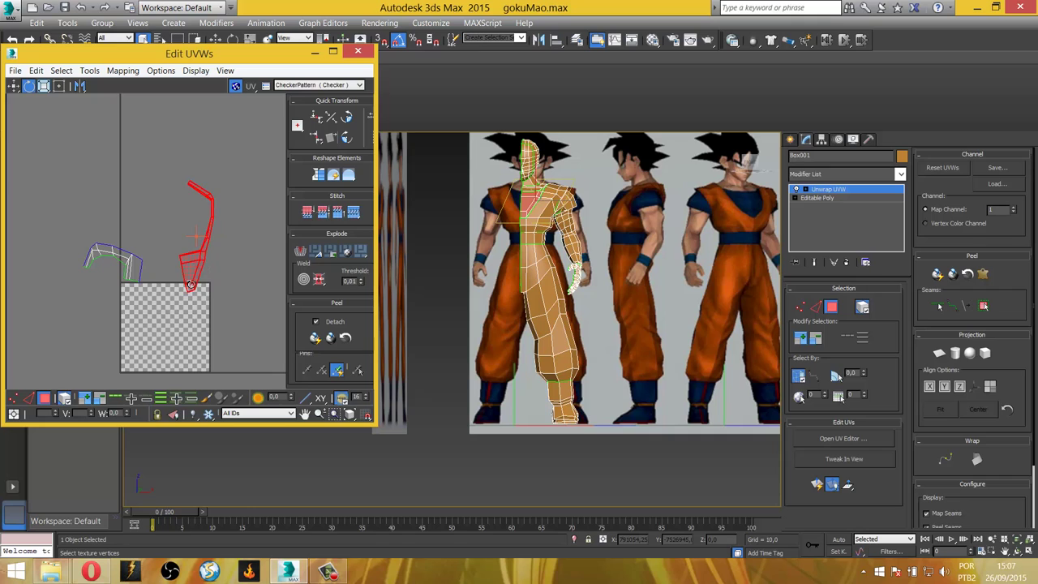
mouse_move(194, 279)
mouse_down()
mouse_move(213, 269)
mouse_move(193, 280)
mouse_up()
drag(203, 266, 213, 268)
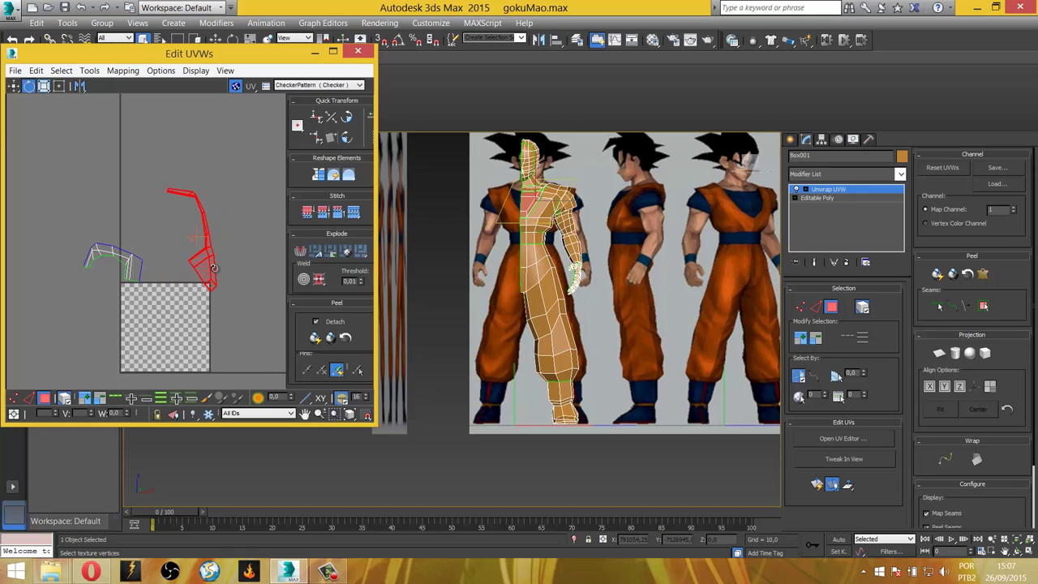
click(398, 39)
click(200, 245)
drag(199, 254, 199, 257)
scroll(137, 253, down, 3)
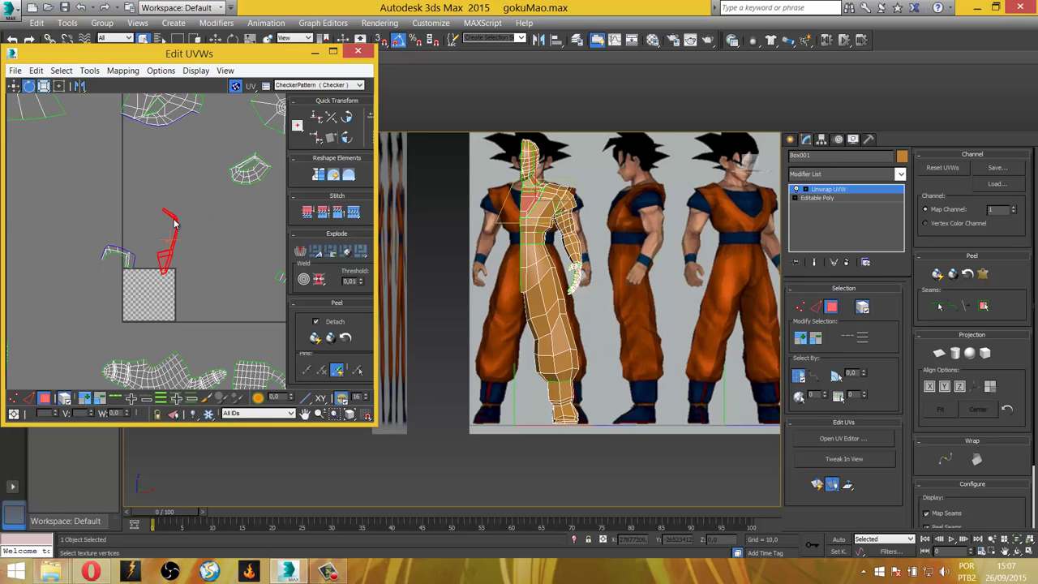
Select the shoulder island on the right and drag it toward the centre of the UV editor.
mouse_move(155, 177)
middle_down()
mouse_move(148, 261)
mouse_move(225, 260)
middle_up()
click(81, 203)
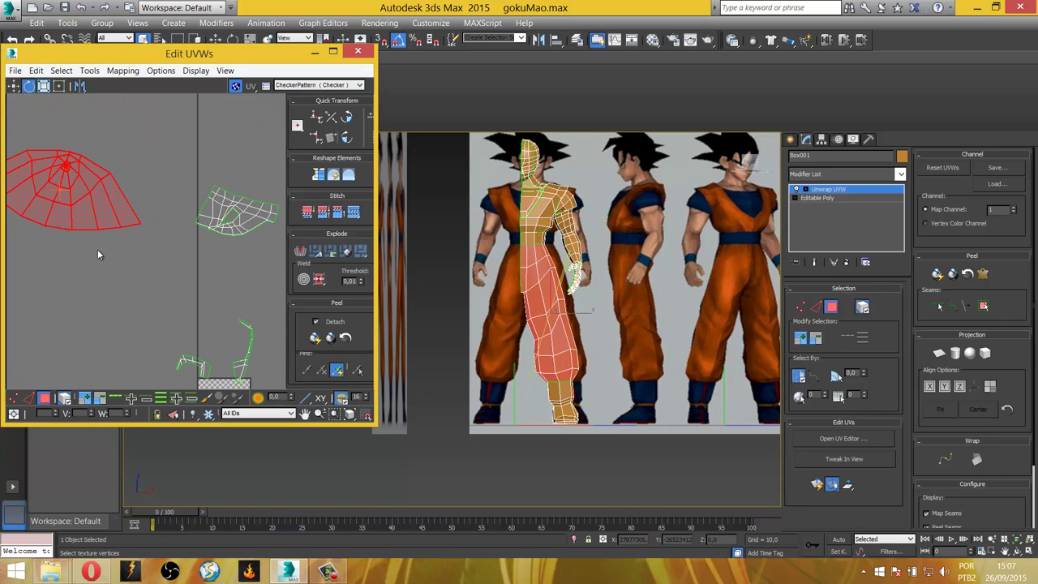
click(237, 210)
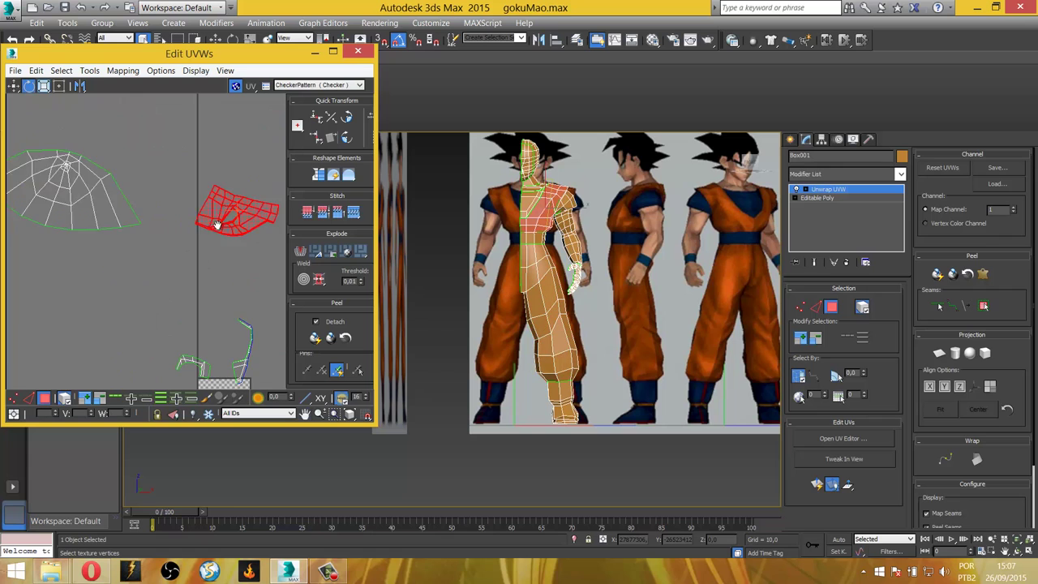
mouse_move(237, 211)
middle_down()
mouse_move(180, 201)
mouse_move(121, 215)
mouse_move(155, 216)
middle_up()
Zoom the UV editor in on the shoulder island and the viewport onto the shoulder mesh.
scroll(180, 201, up, 1)
scroll(180, 205, up, 2)
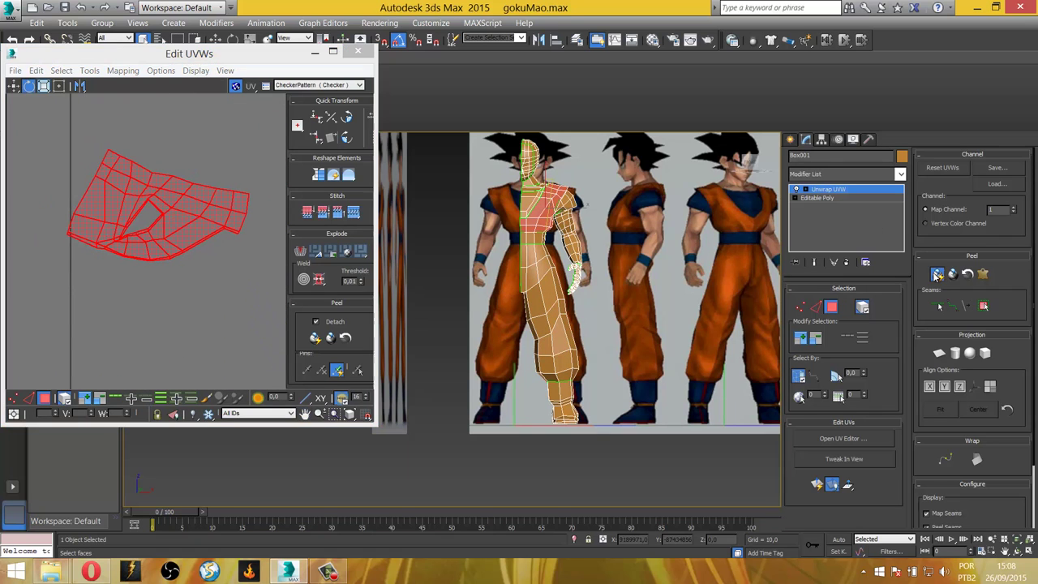
middle_drag(198, 301, 198, 300)
scroll(210, 328, up, 2)
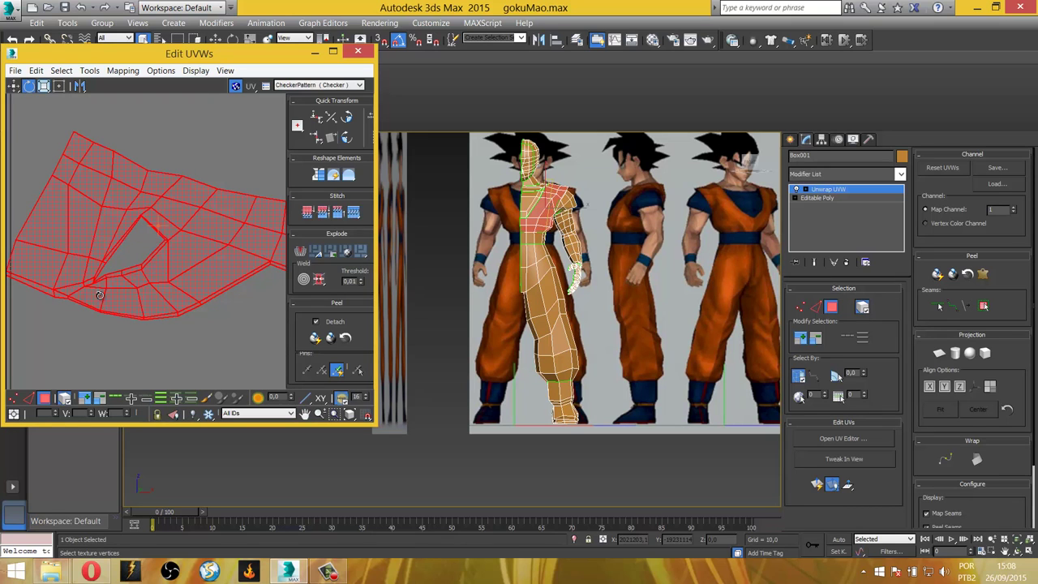
scroll(101, 300, up, 5)
click(100, 324)
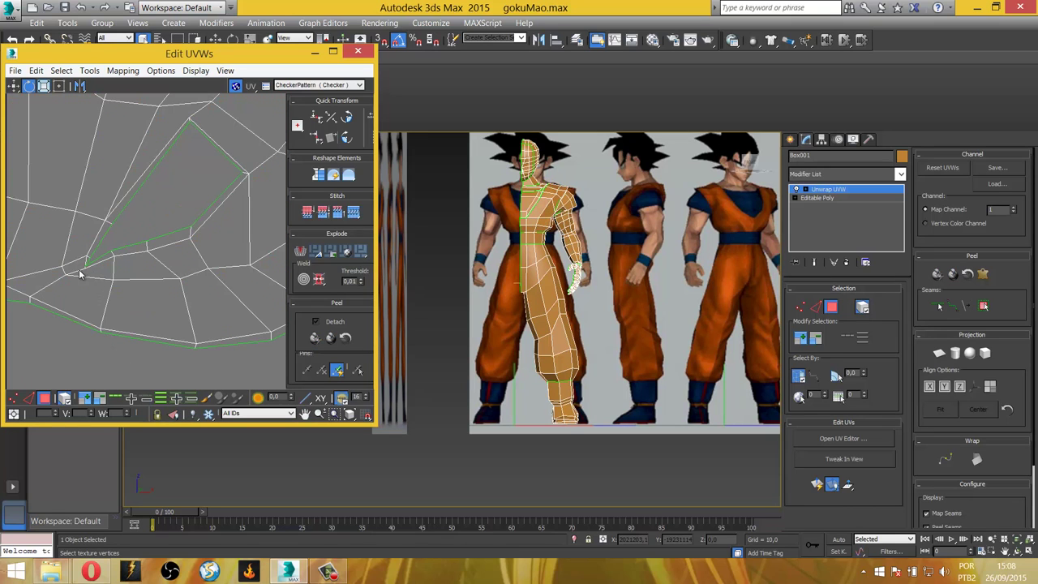
scroll(199, 234, down, 1)
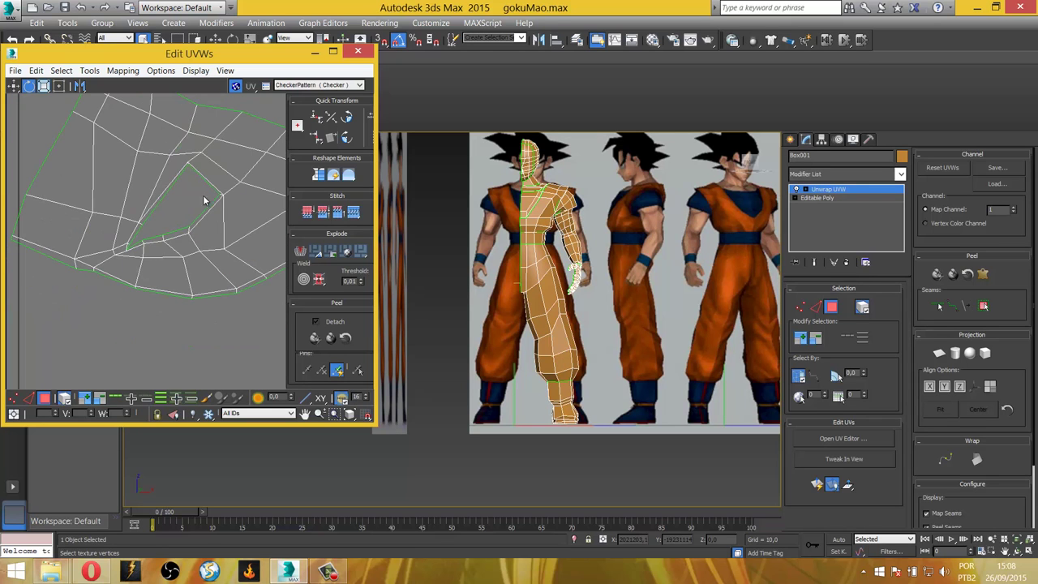
scroll(199, 239, down, 2)
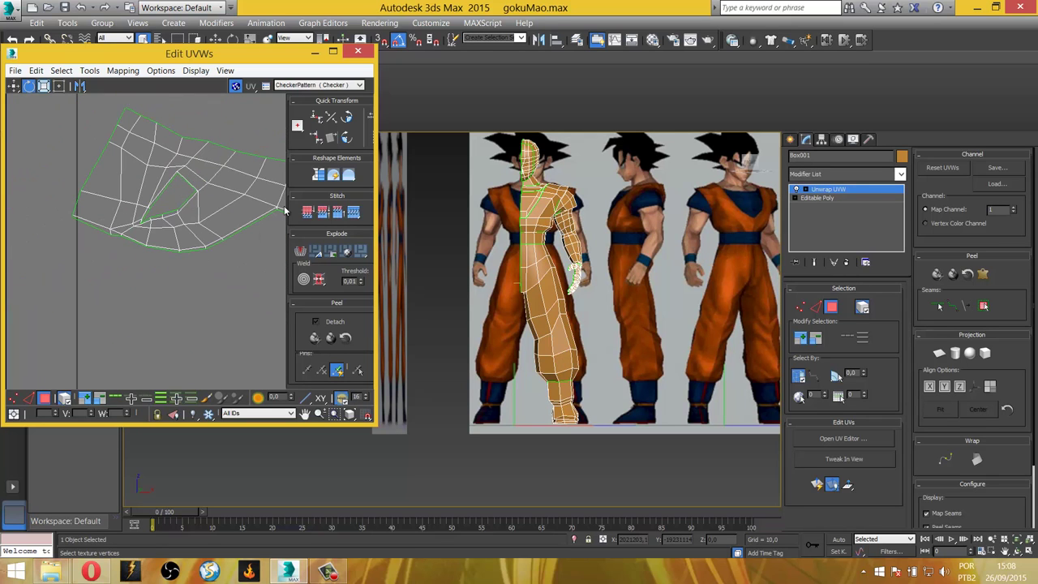
scroll(512, 205, up, 3)
scroll(531, 249, up, 4)
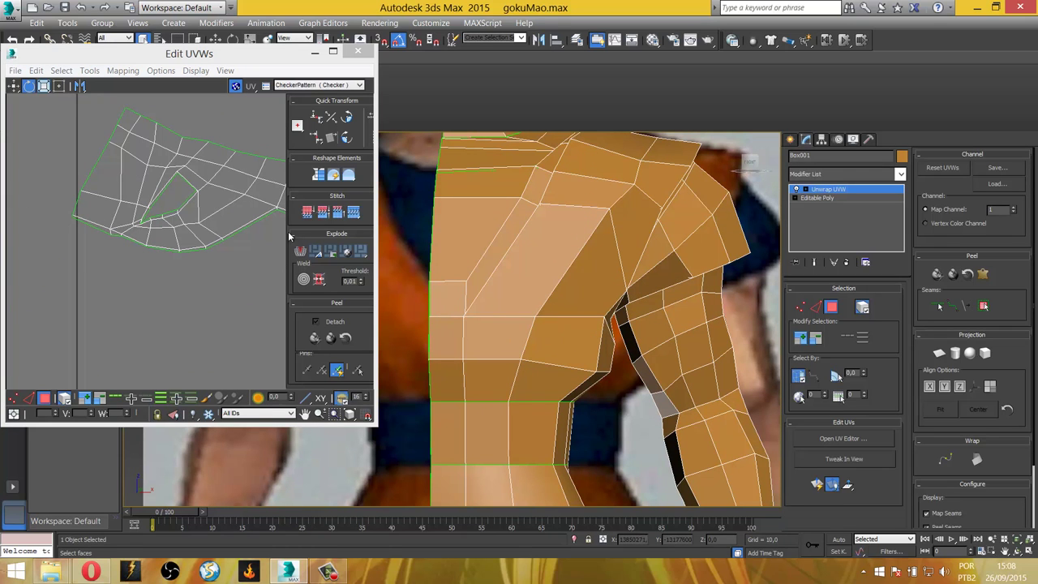
Select the shoulder UV island and orbit the viewport to inspect the shoulder.
click(198, 184)
alt+middle_drag(666, 212, 539, 405)
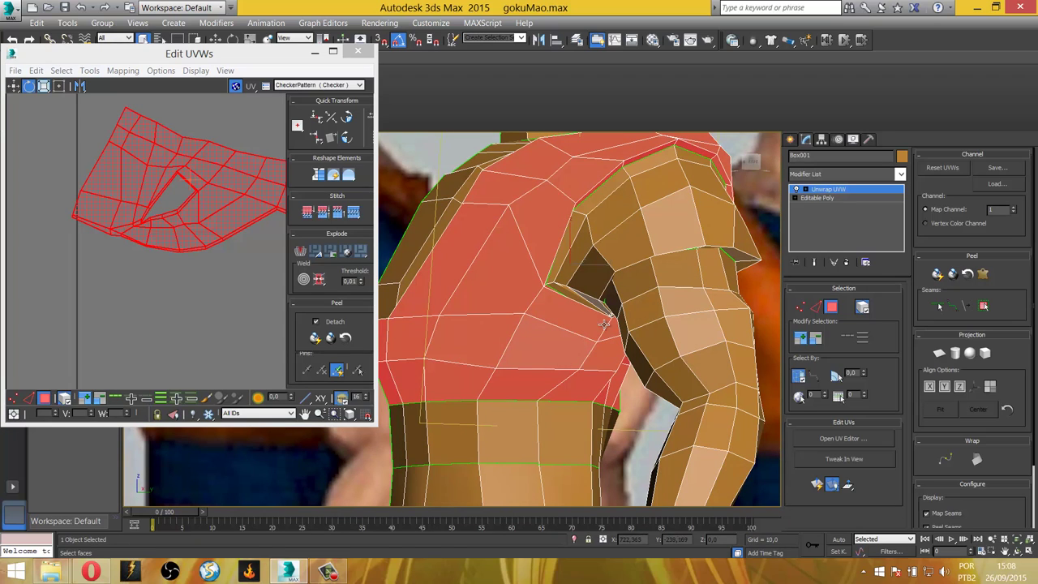
click(145, 183)
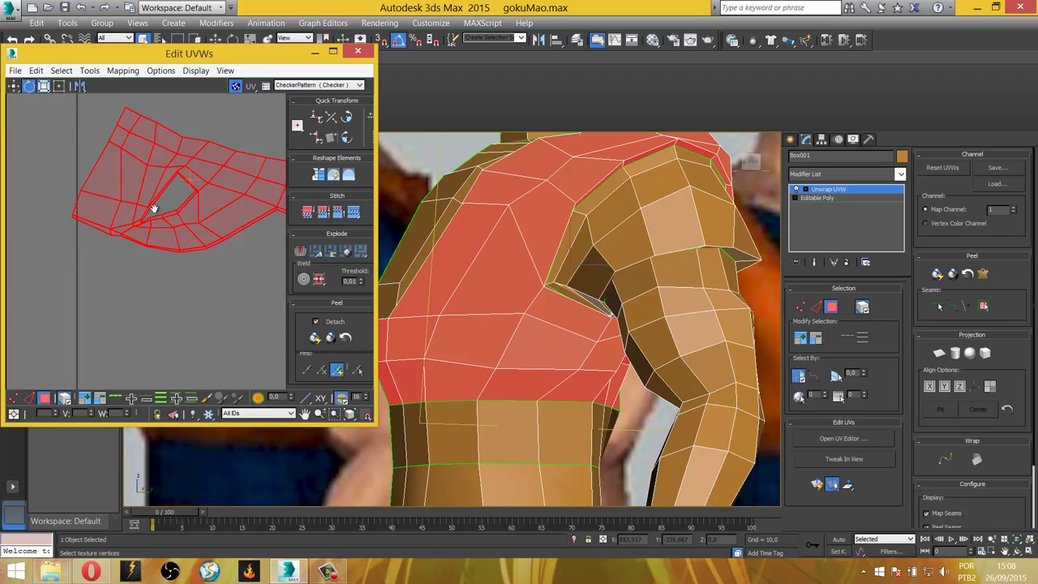
middle_drag(154, 208, 153, 249)
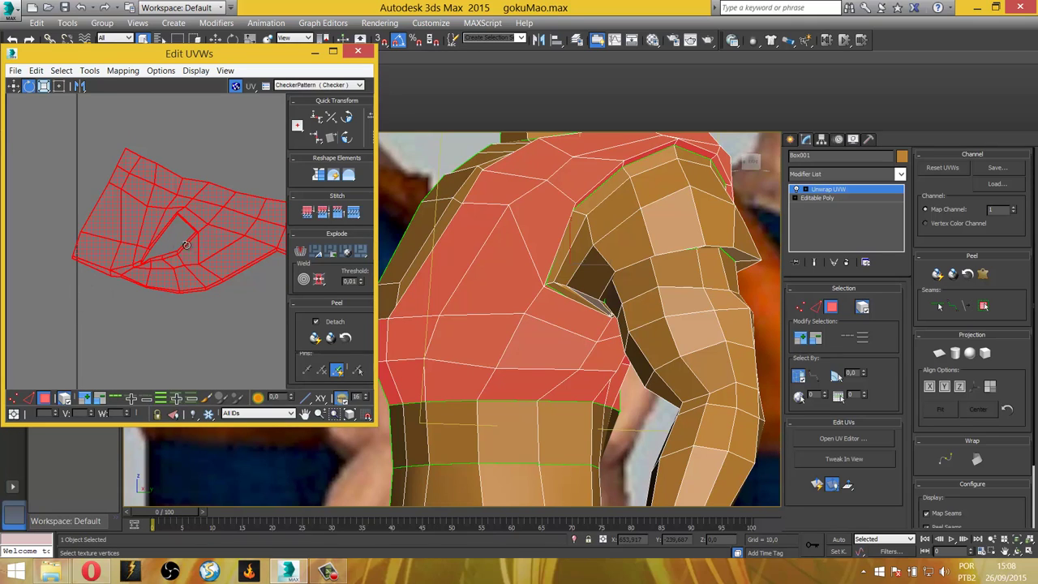
mouse_move(567, 243)
alt+middle_down()
mouse_move(592, 205)
mouse_move(624, 239)
alt+middle_up()
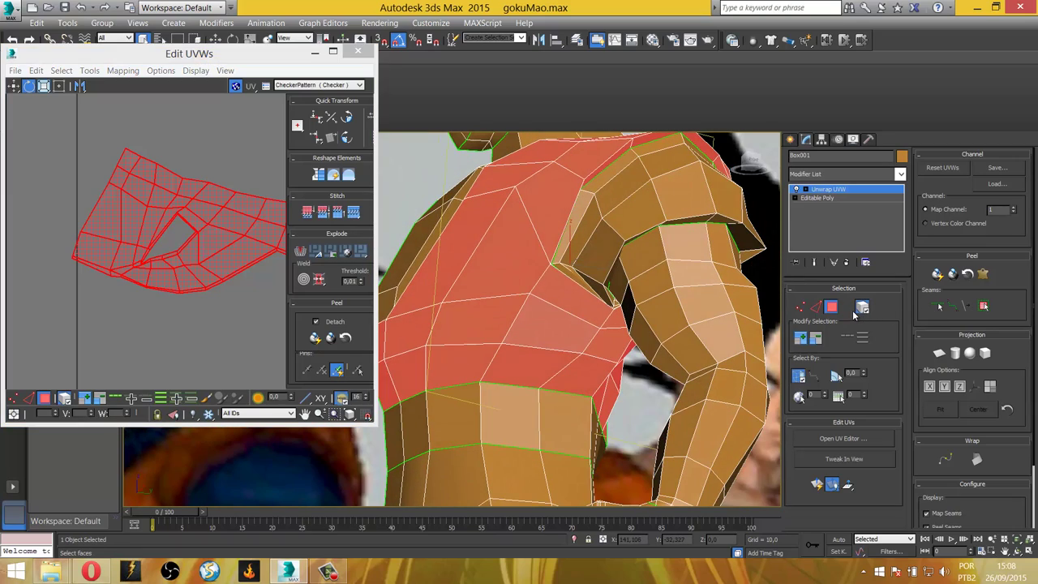
Select chest polygons on the mesh and zoom in around them.
key(ctrl+a)
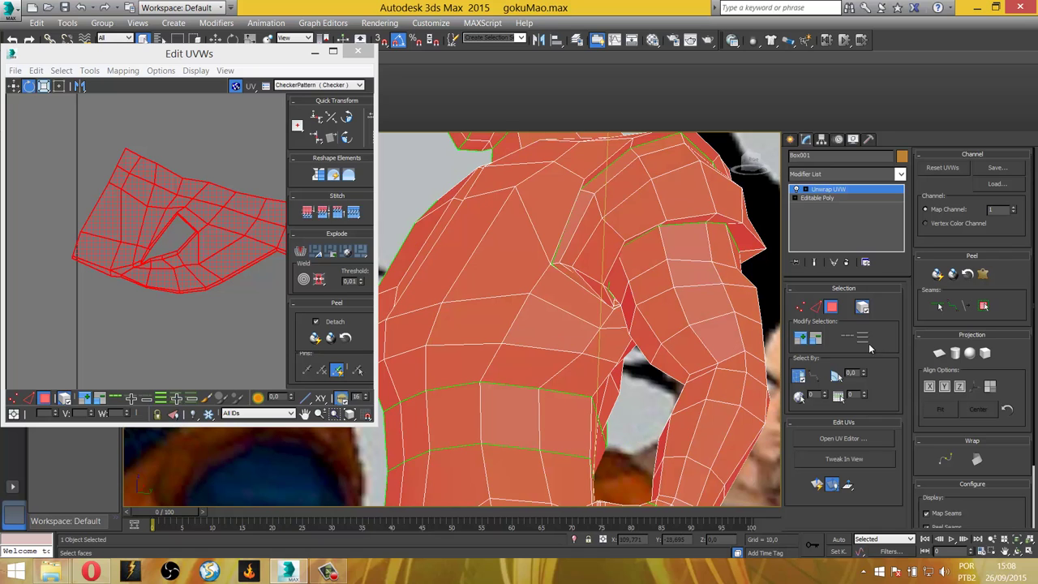
click(621, 429)
click(560, 336)
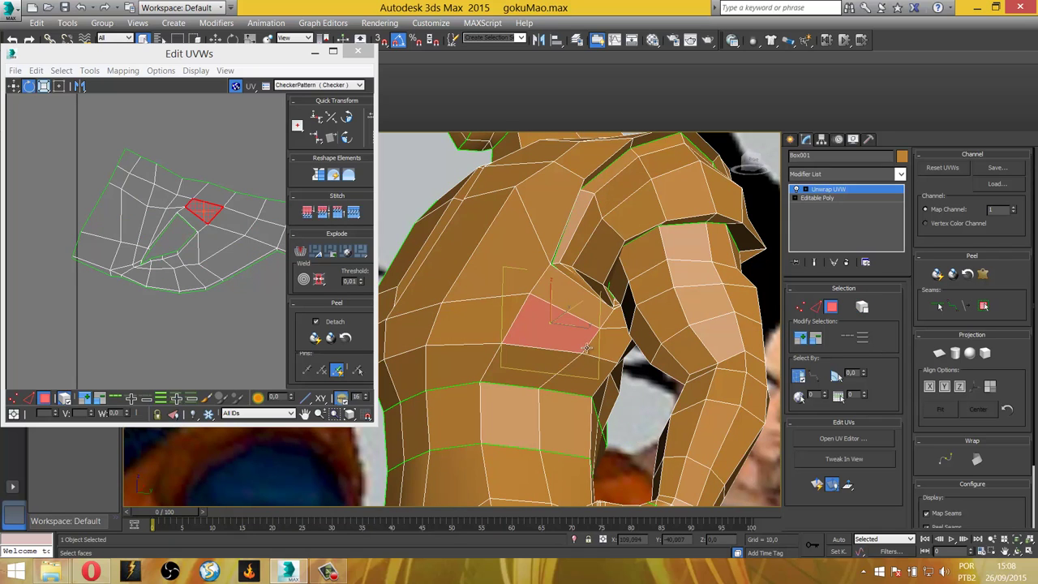
alt+middle_drag(598, 303, 585, 364)
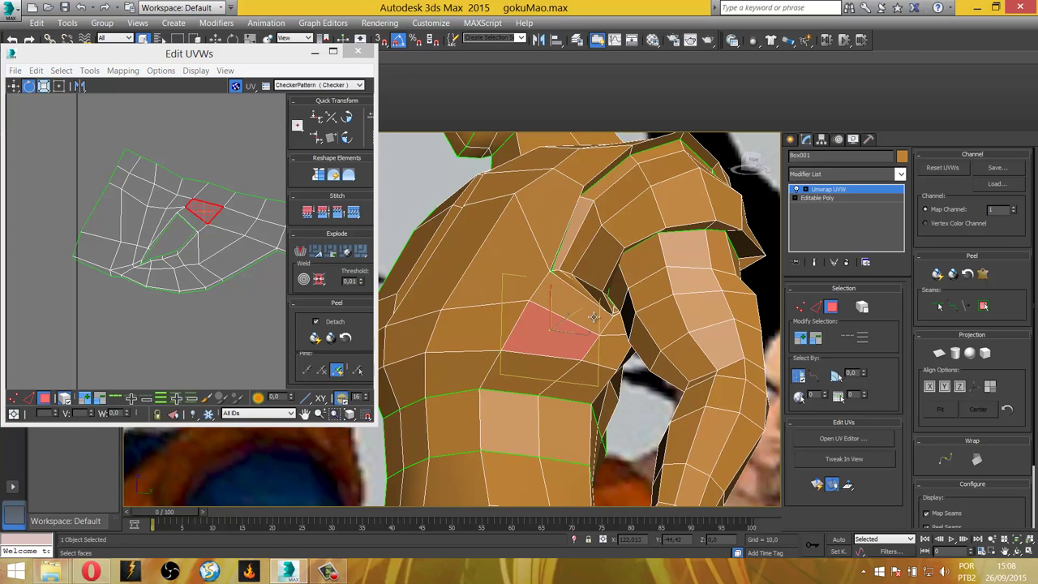
scroll(586, 364, up, 3)
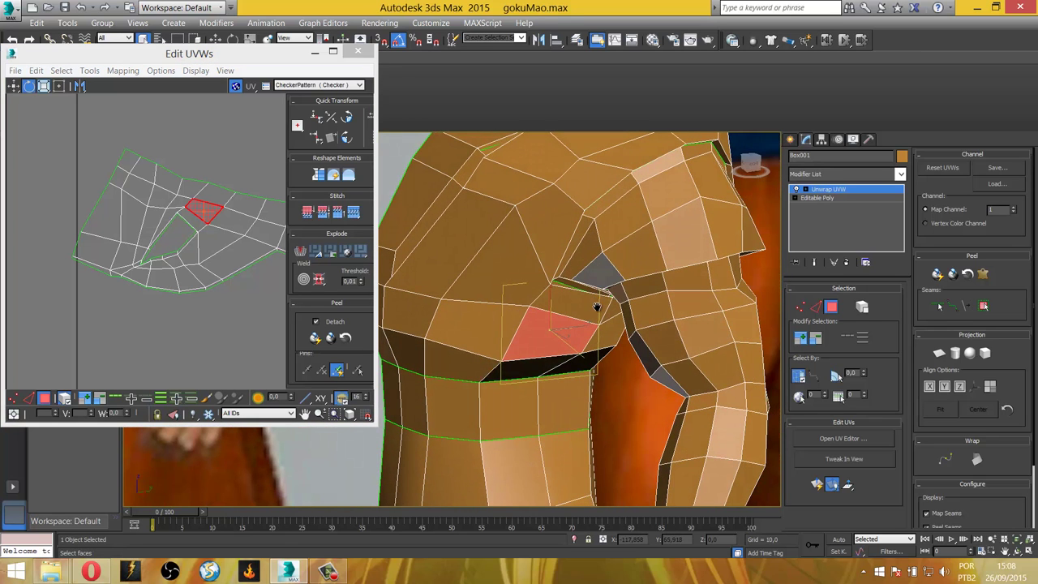
scroll(596, 312, up, 3)
scroll(588, 330, up, 2)
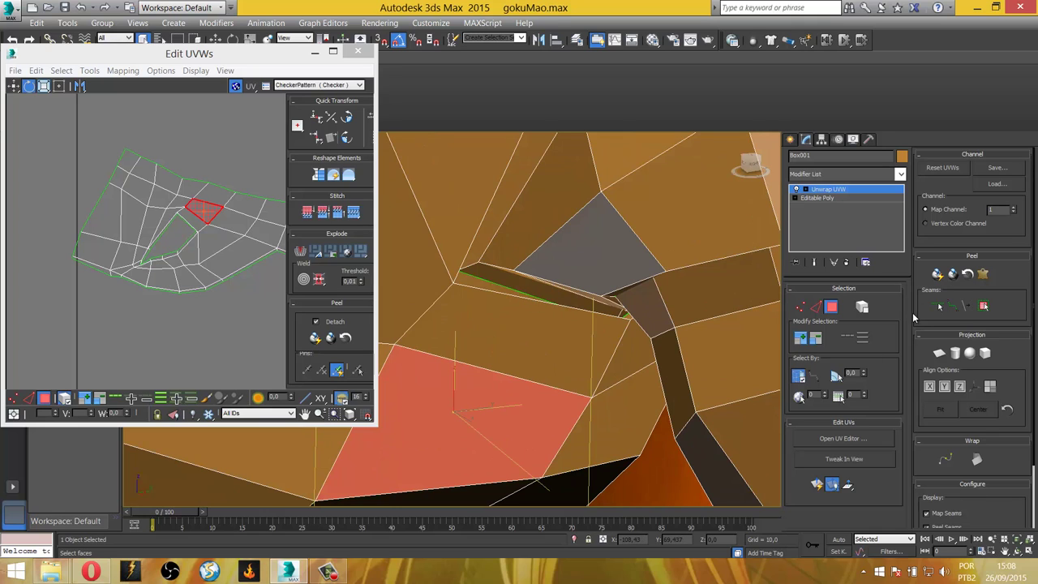
Start a Point-to-Point seam and orbit around the red chest face, toggling X-ray.
click(952, 305)
middle_drag(520, 482, 520, 418)
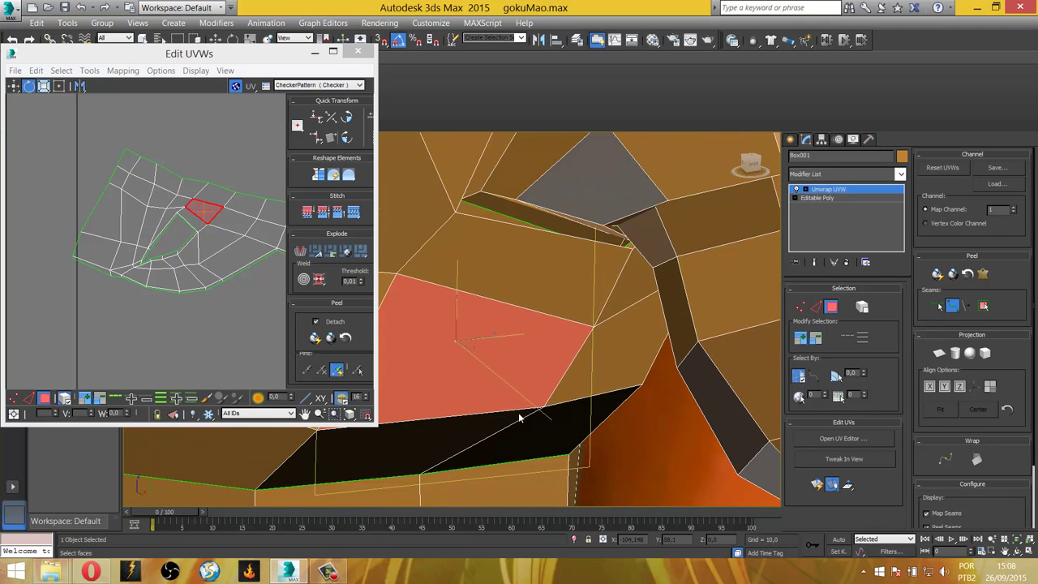
key(alt+x)
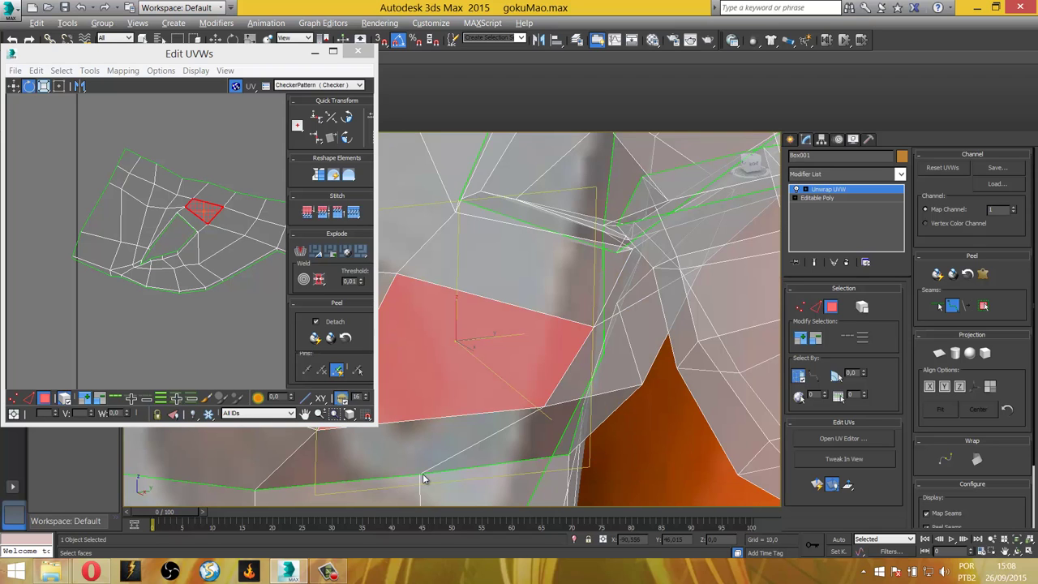
key(alt+x)
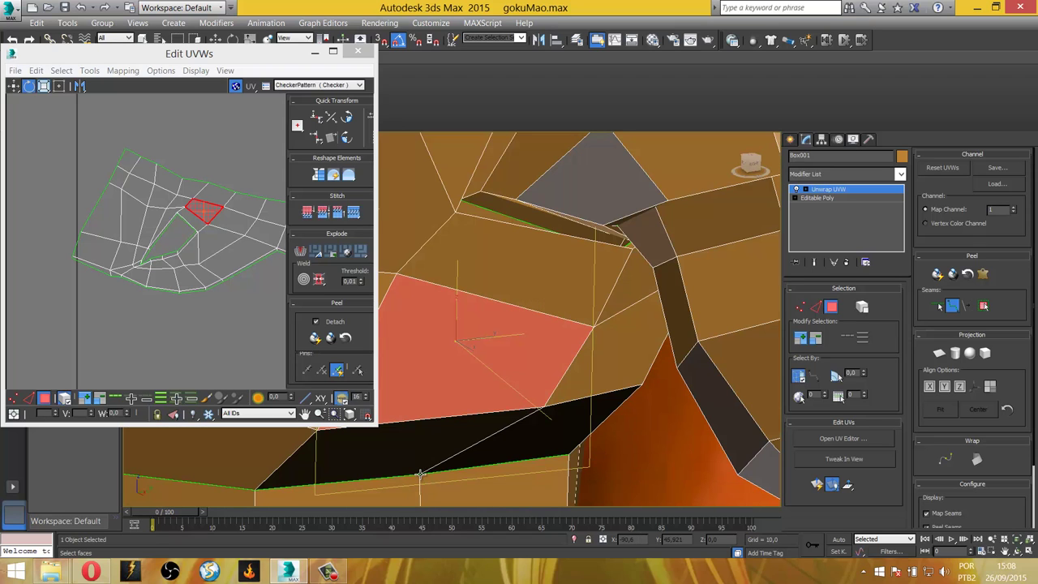
alt+middle_drag(579, 321, 593, 286)
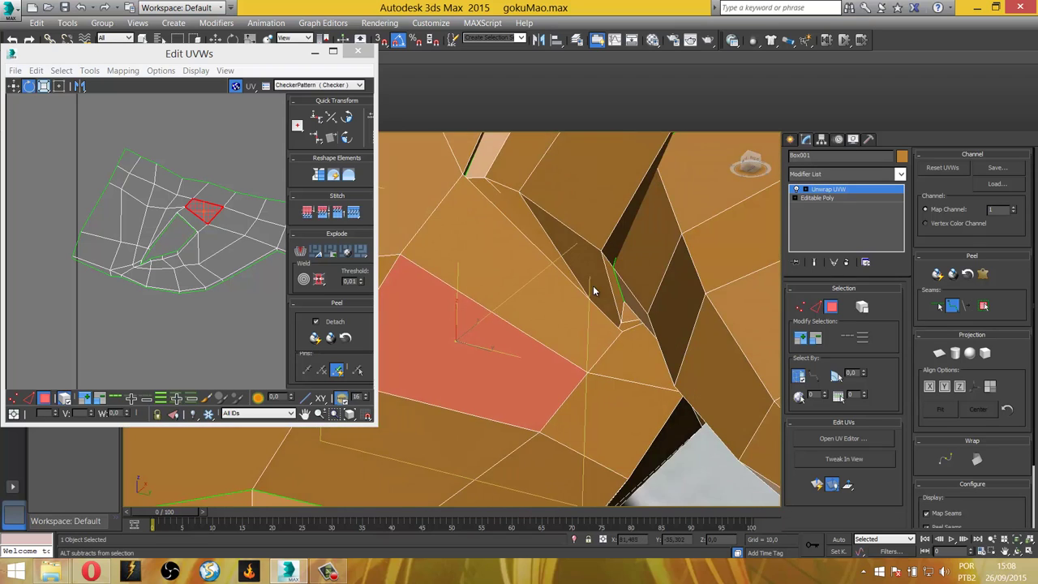
alt+middle_drag(528, 428, 511, 341)
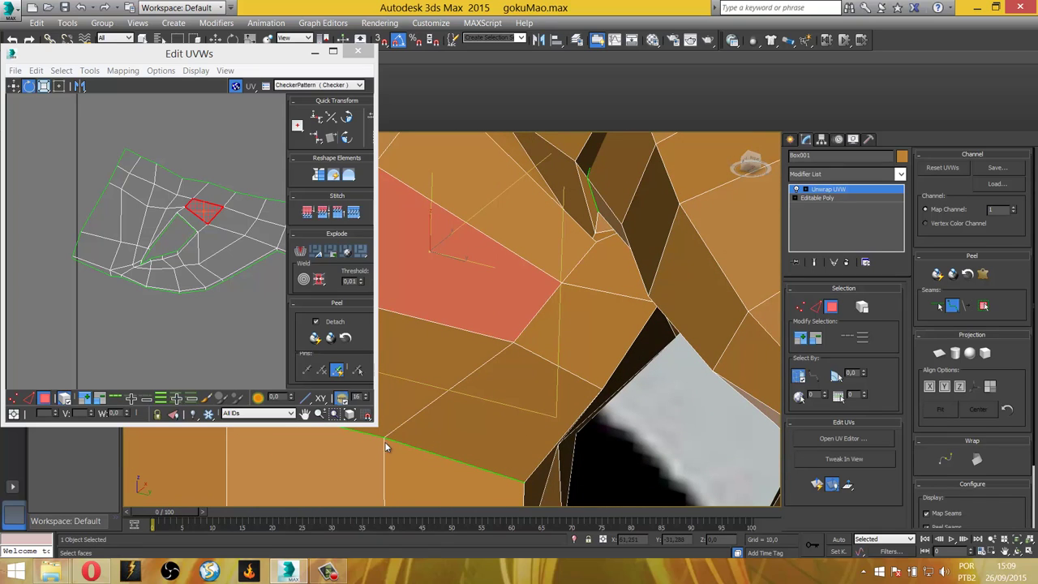
alt+middle_drag(492, 297, 483, 339)
Finish the seam at the vertex beside the face and grow the selection to the cluster.
key(alt+x)
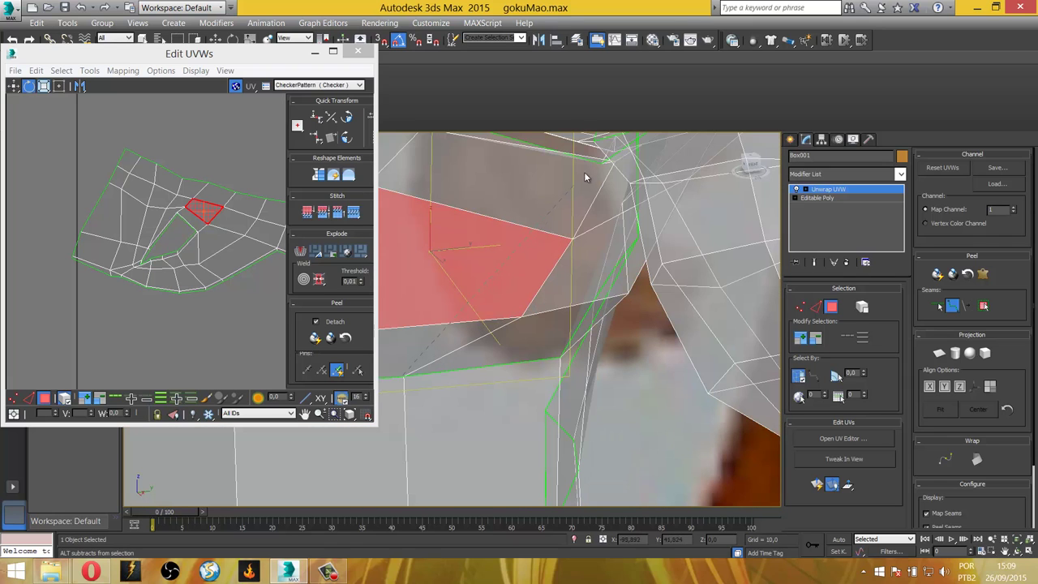
click(601, 163)
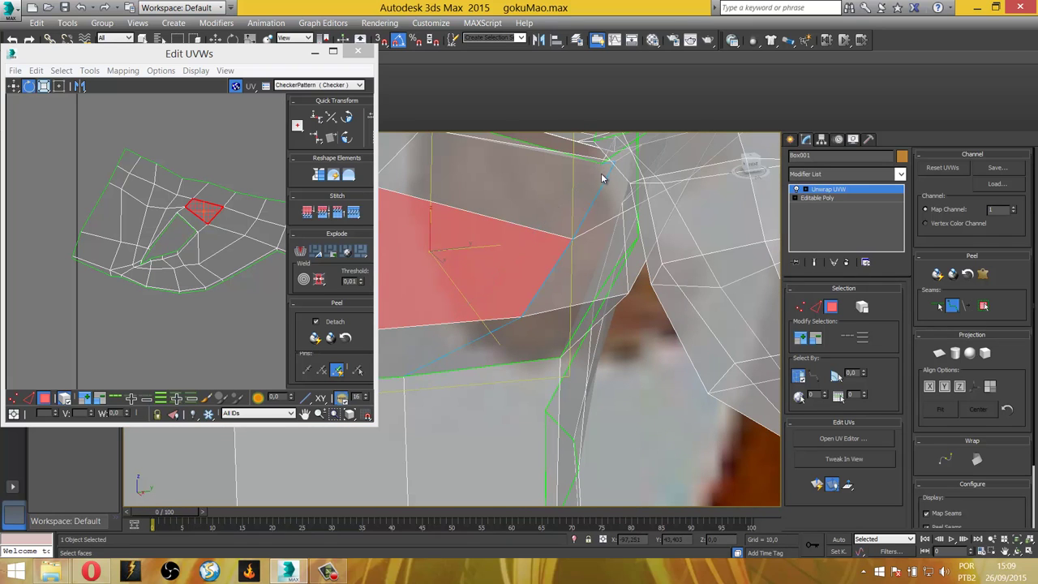
key(alt+x)
middle_drag(589, 193, 476, 370)
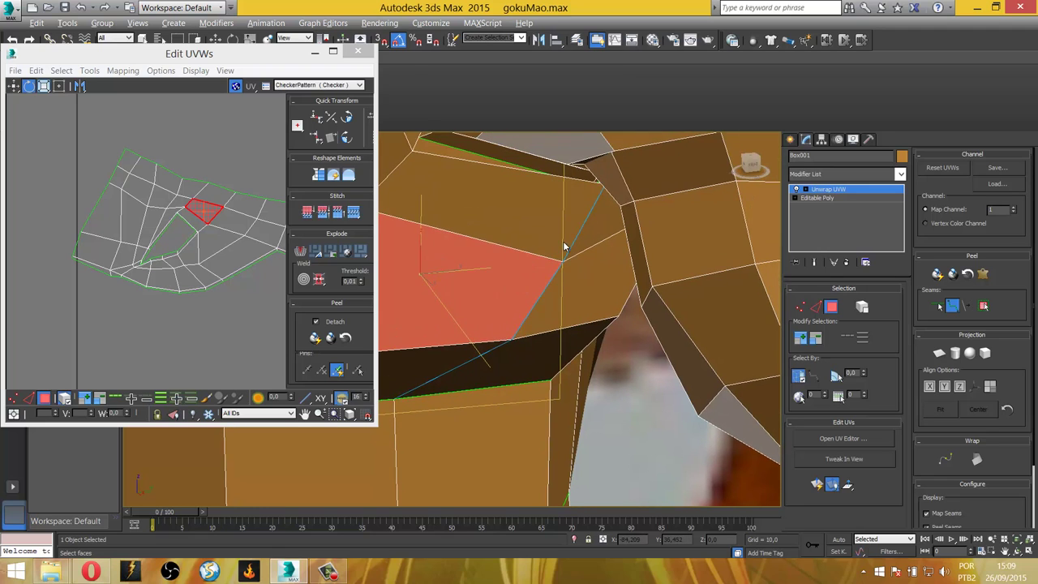
key(alt+x)
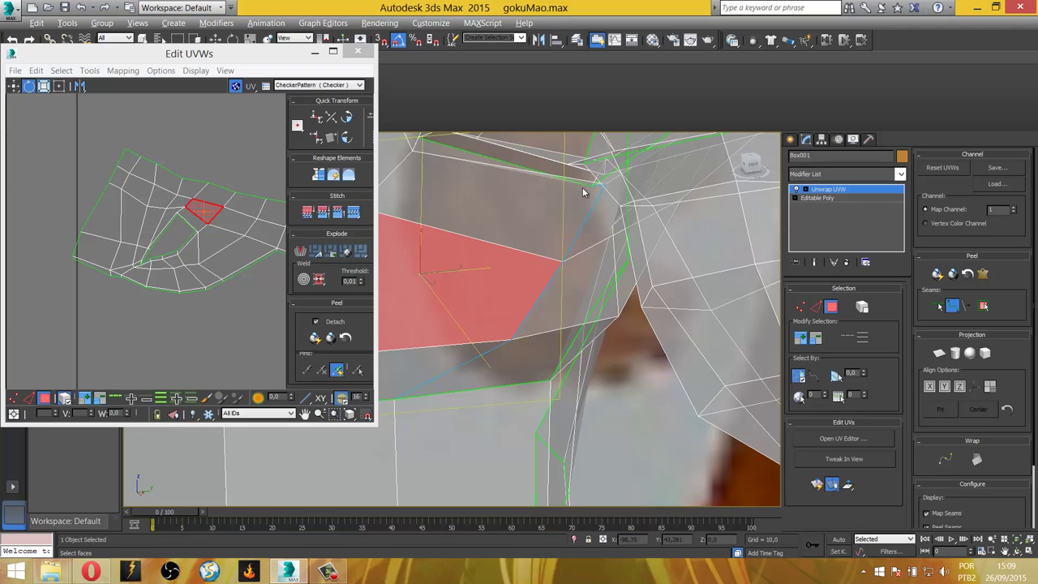
key(alt+x)
mouse_move(585, 225)
alt+middle_down()
mouse_move(419, 328)
mouse_move(221, 339)
alt+middle_up()
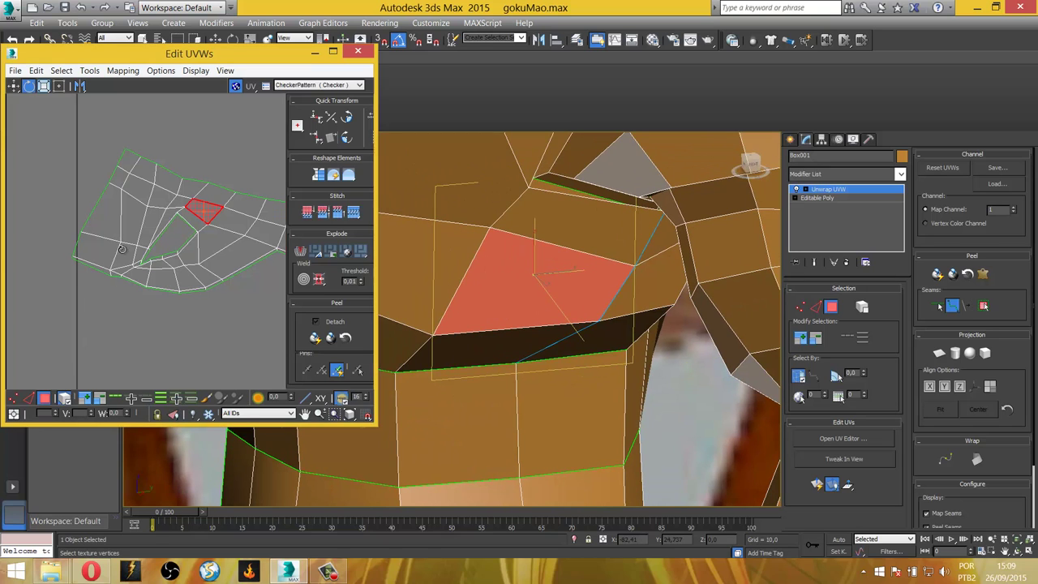
key(ctrl+a)
Quick Peel the shoulder cluster, then select the dark strip faces beside the seam.
click(937, 274)
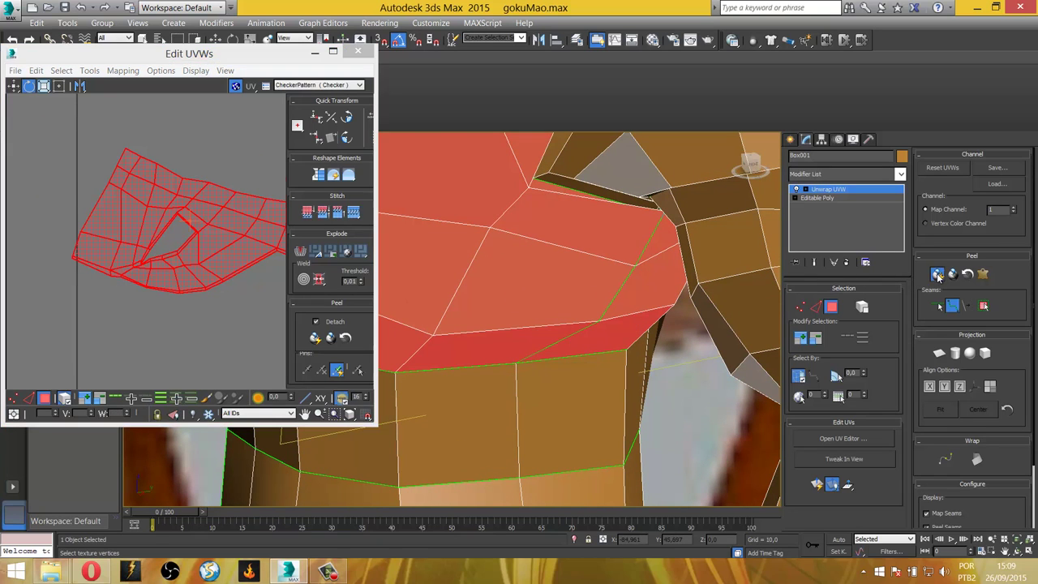
click(189, 328)
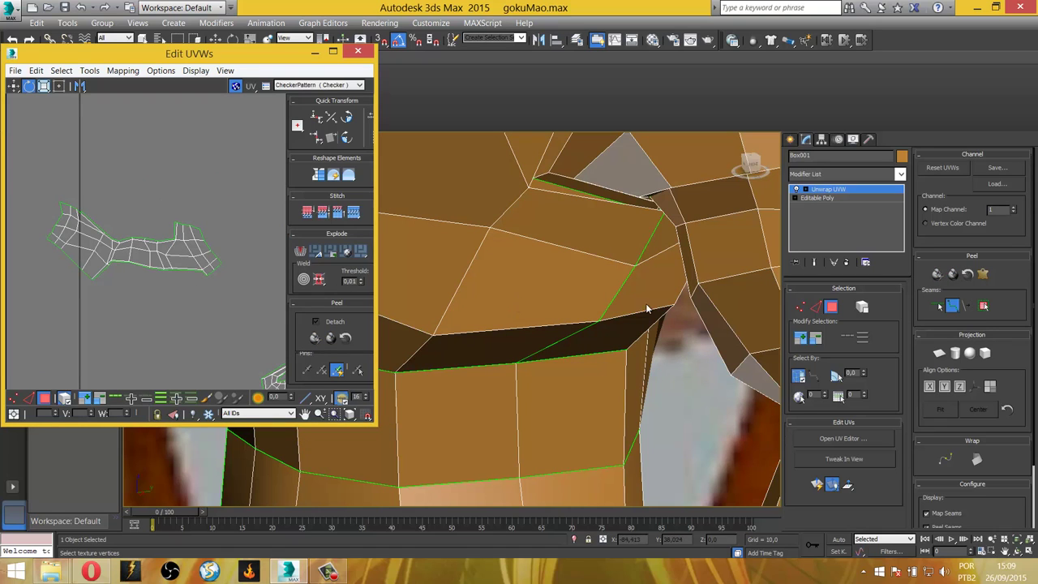
click(572, 287)
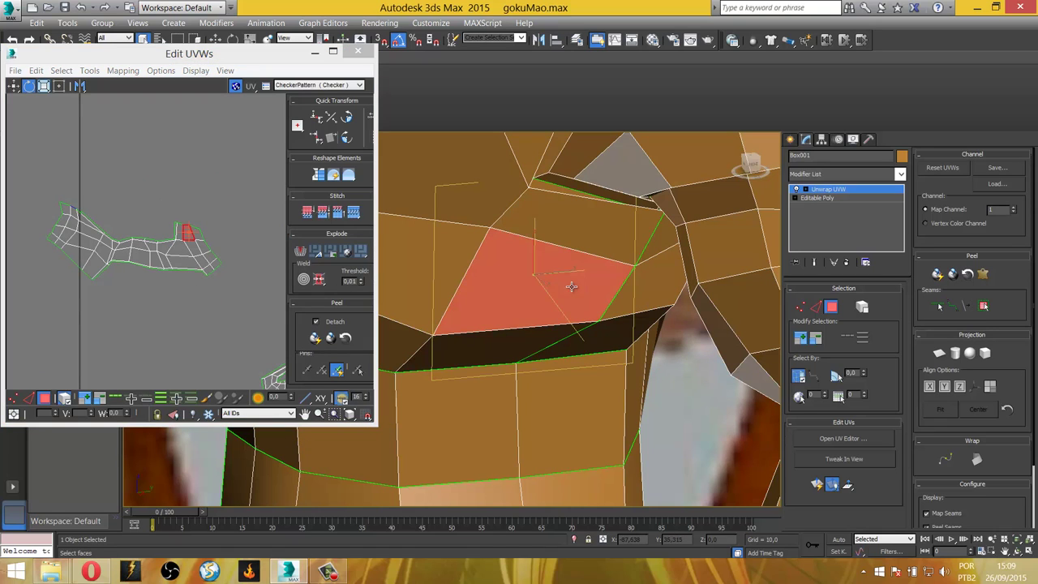
click(496, 339)
click(609, 337)
click(626, 302)
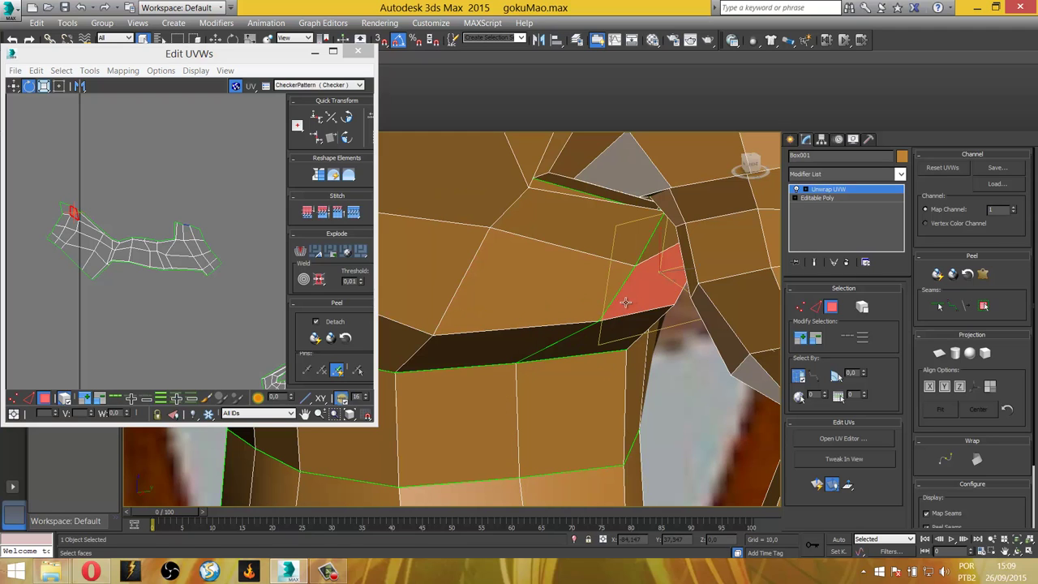
click(593, 295)
click(545, 330)
click(613, 333)
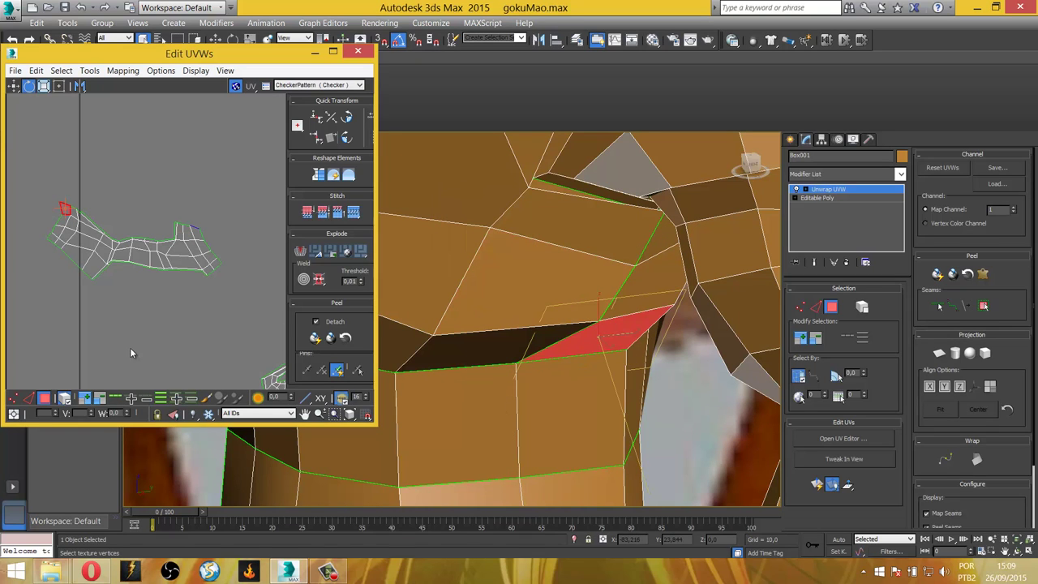
Grow the selection to the strip element and Quick Peel it into a long flat island.
key(ctrl+a)
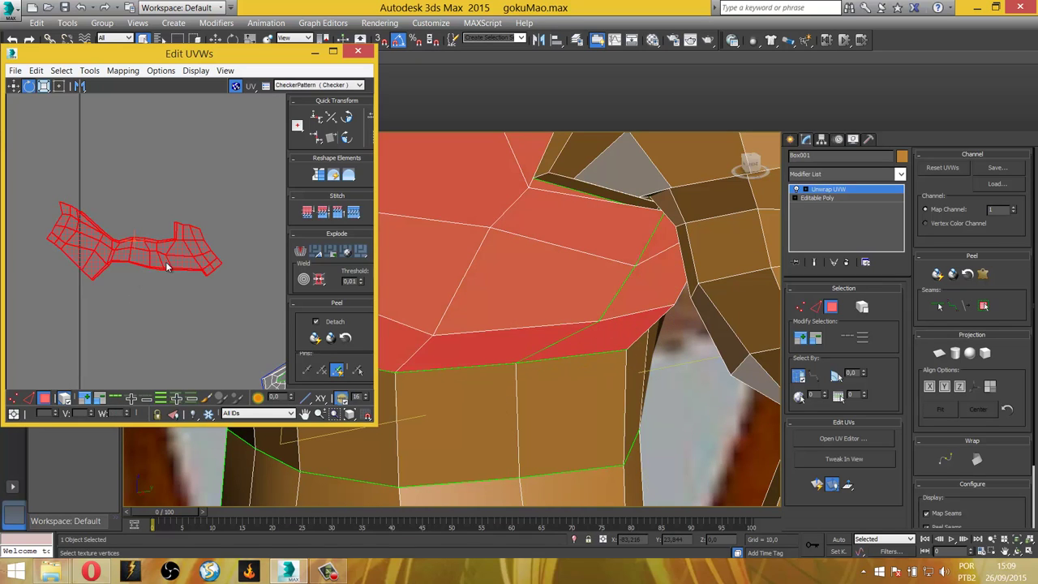
click(933, 273)
scroll(189, 278, up, 2)
middle_drag(196, 308, 116, 273)
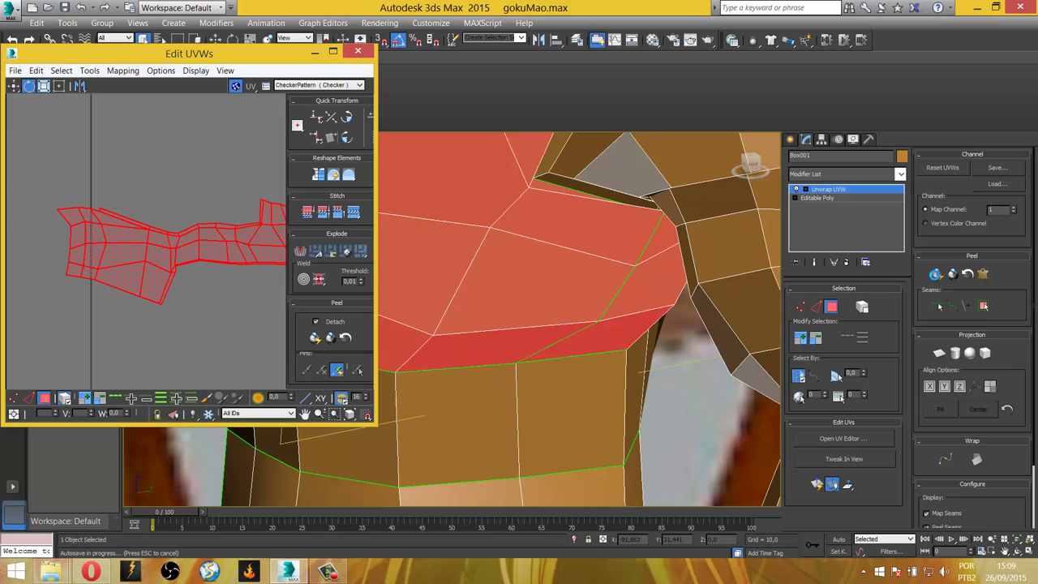
click(939, 275)
click(200, 301)
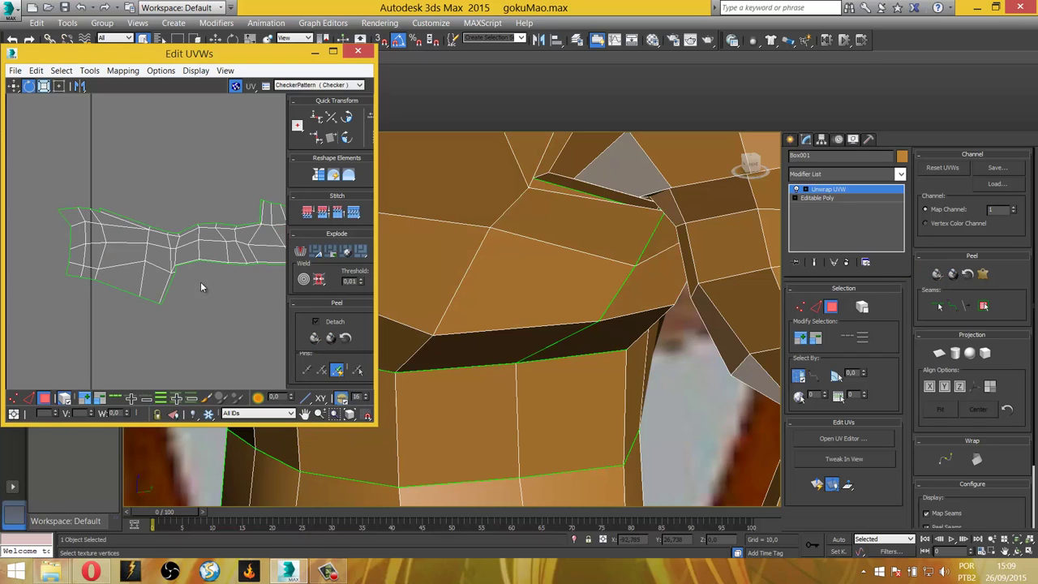
scroll(200, 282, down, 2)
scroll(193, 283, down, 2)
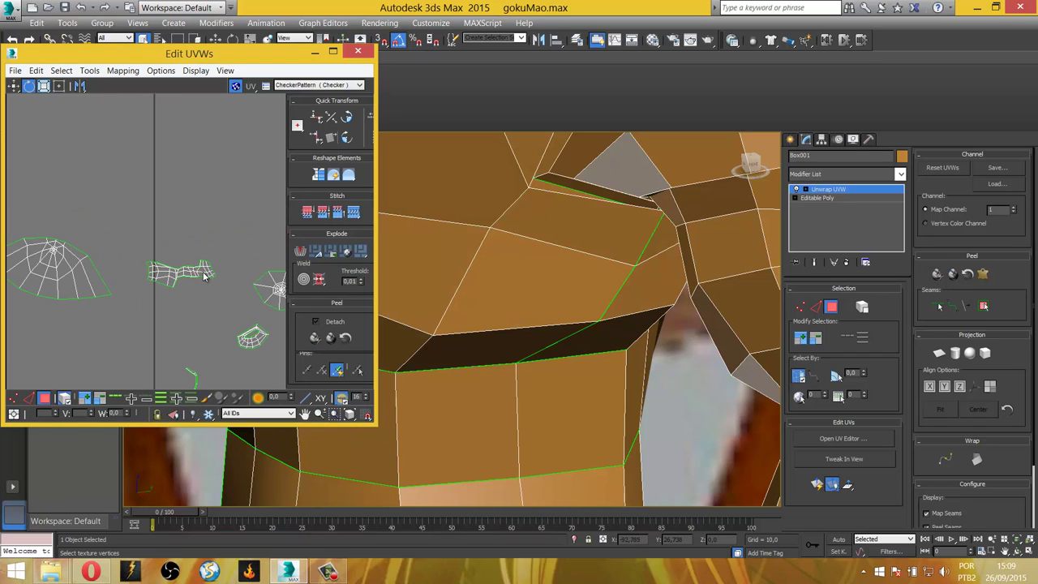
Move the strip island down-left among the other UV islands.
click(204, 276)
middle_drag(144, 317, 159, 254)
scroll(159, 254, down, 2)
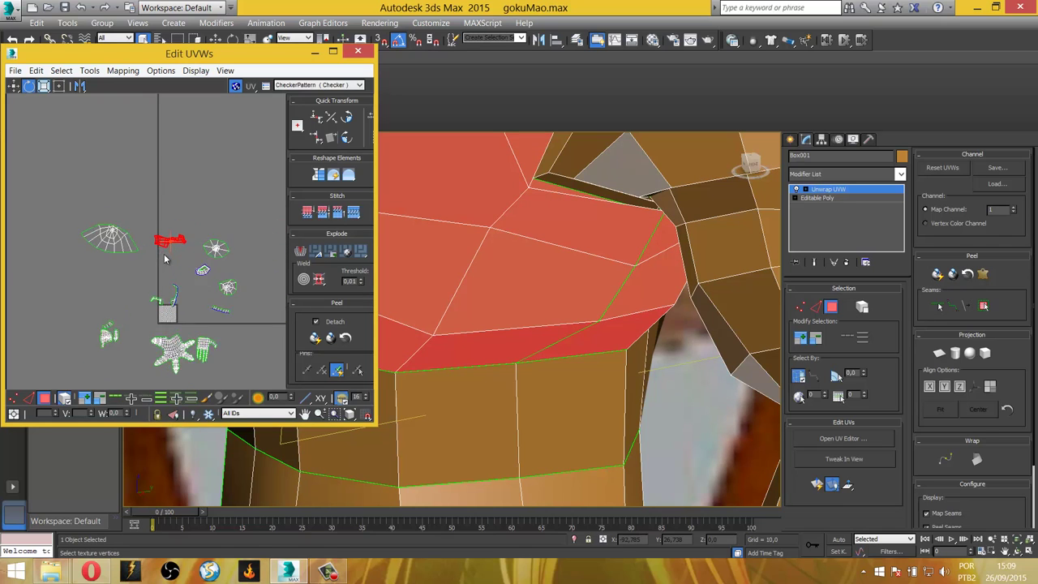
scroll(165, 258, up, 1)
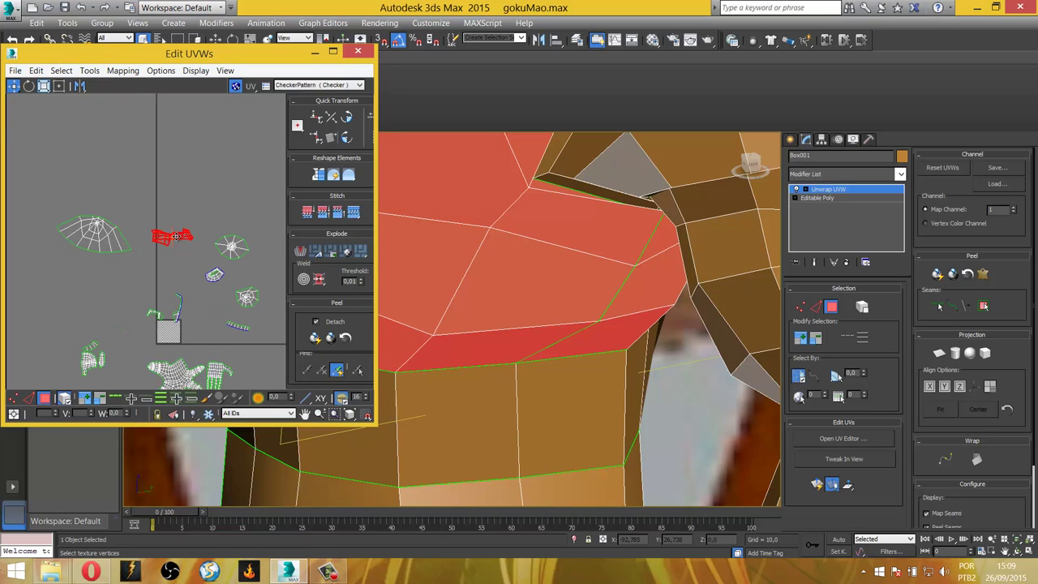
drag(176, 236, 134, 281)
scroll(230, 285, up, 2)
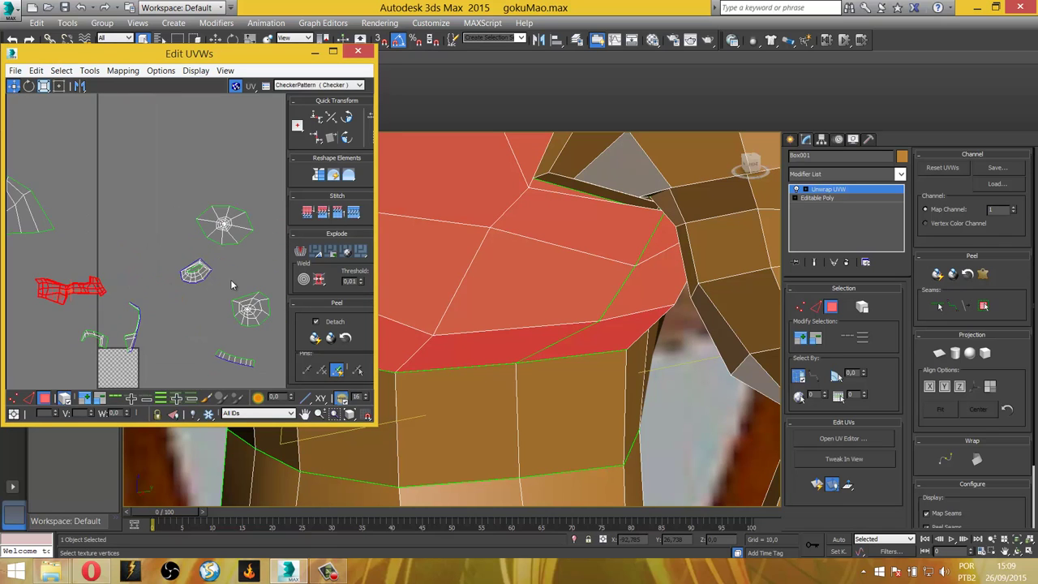
click(635, 171)
mouse_move(635, 171)
alt+middle_down()
mouse_move(575, 401)
mouse_move(519, 340)
alt+middle_up()
Orbit to the U-shaped piece's fold and select a few faces inside it.
scroll(174, 328, up, 3)
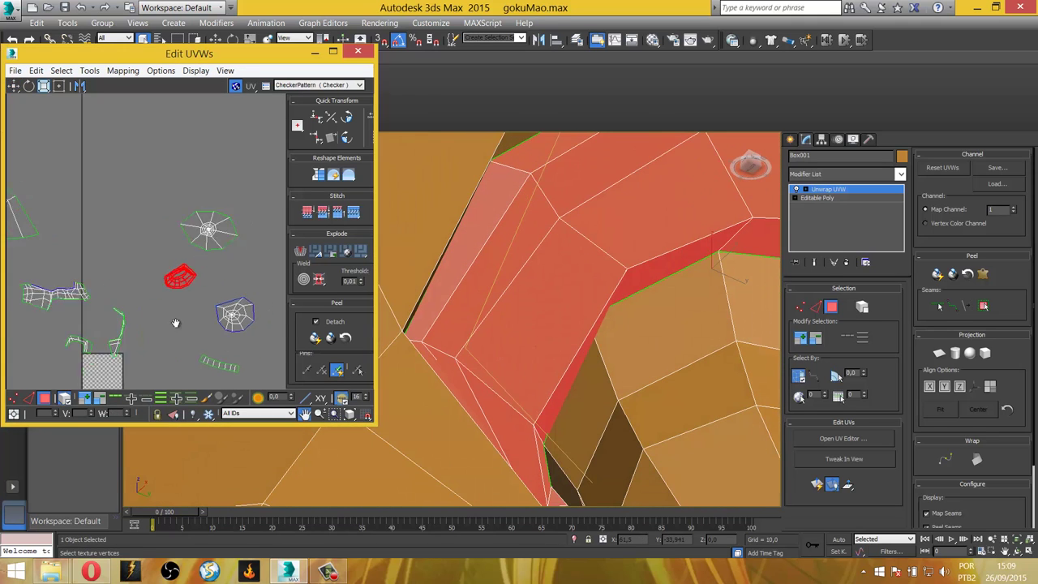
scroll(173, 328, up, 1)
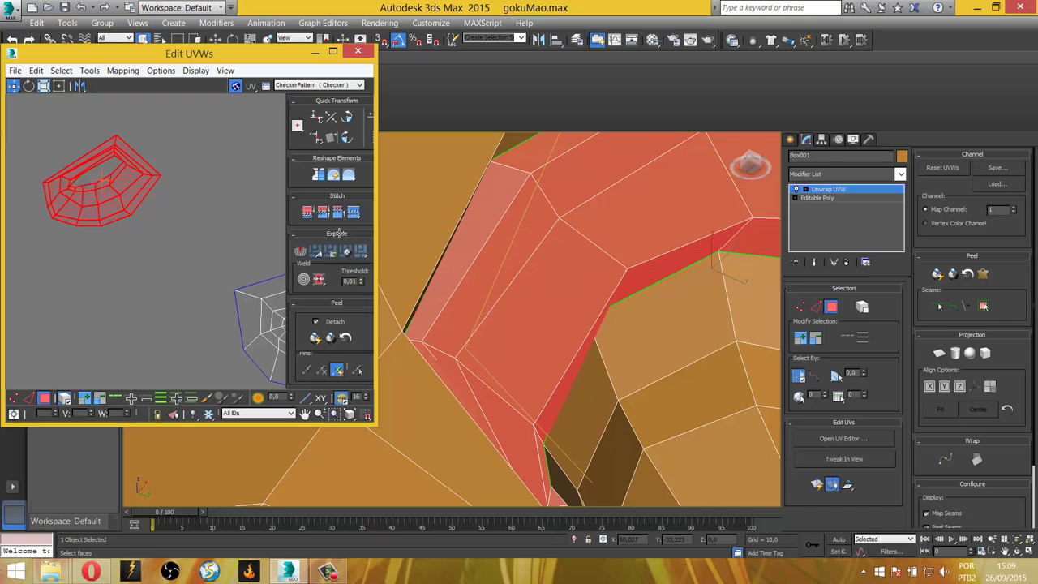
alt+middle_drag(561, 394, 532, 440)
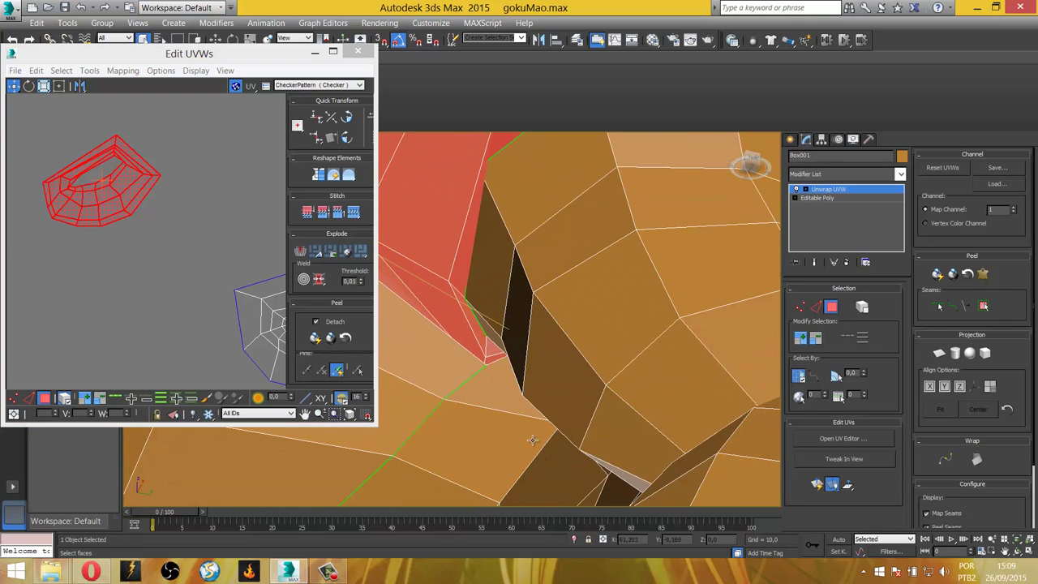
click(954, 306)
right_click(555, 370)
click(430, 357)
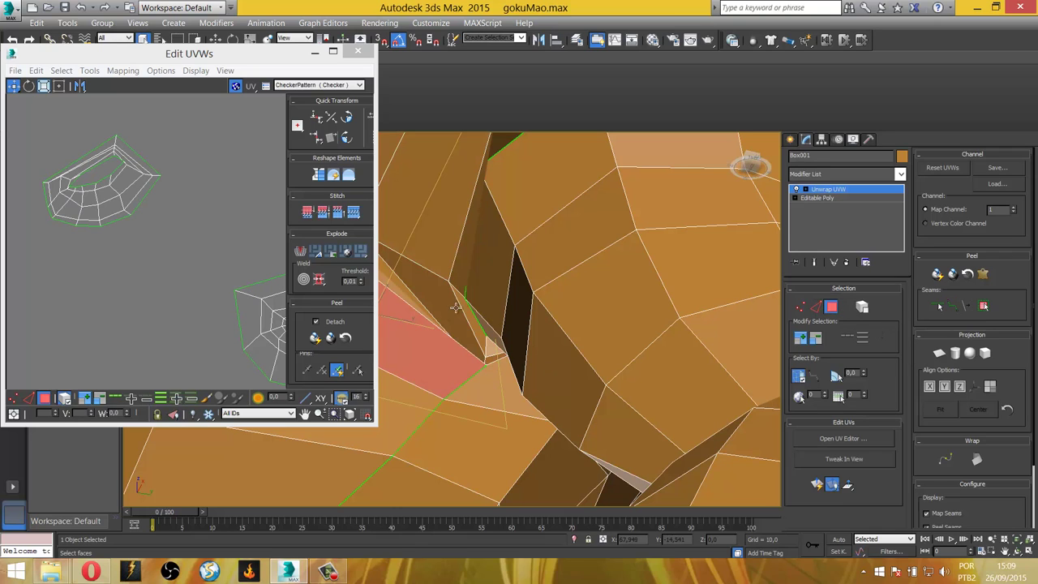
click(437, 311)
Draw a point-to-point seam along the narrow fold faces and select the whole UV shell.
click(952, 306)
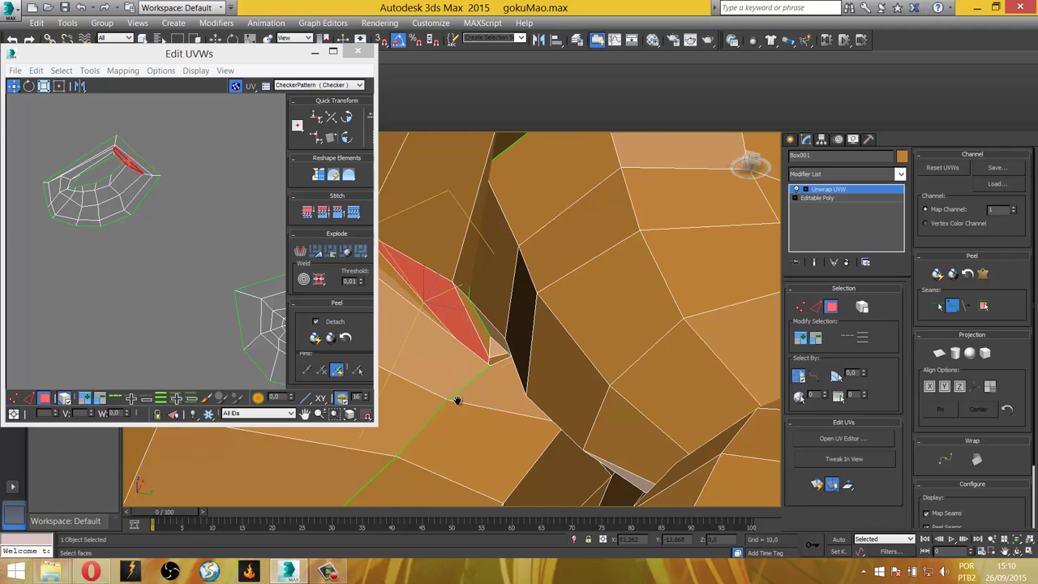
mouse_move(457, 398)
alt+middle_down()
mouse_move(627, 376)
mouse_move(638, 357)
alt+middle_up()
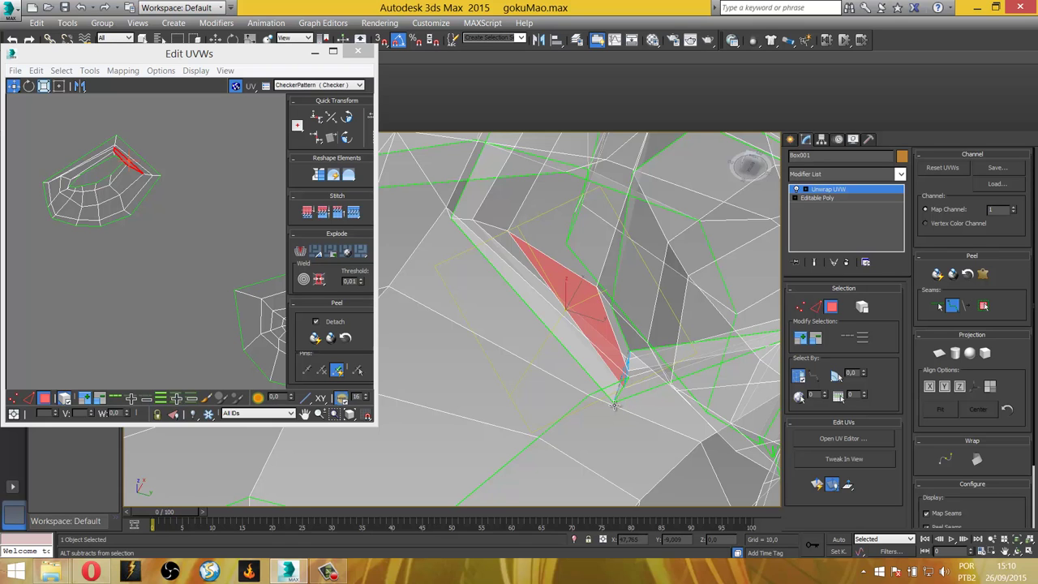
mouse_move(613, 405)
alt+middle_down()
mouse_move(634, 435)
mouse_move(601, 441)
mouse_move(593, 274)
alt+middle_up()
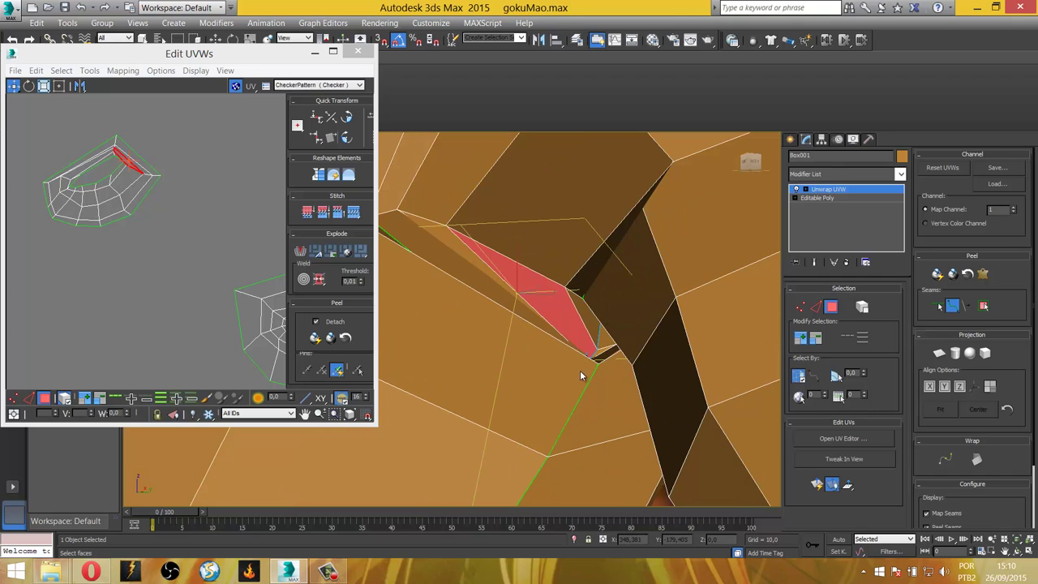
middle_drag(160, 292, 189, 365)
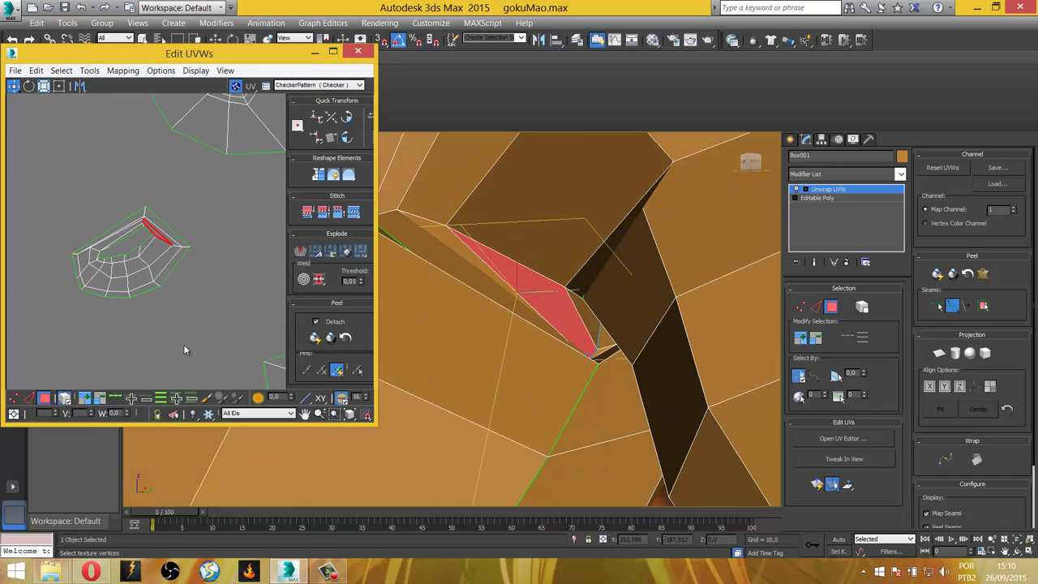
double_click(118, 292)
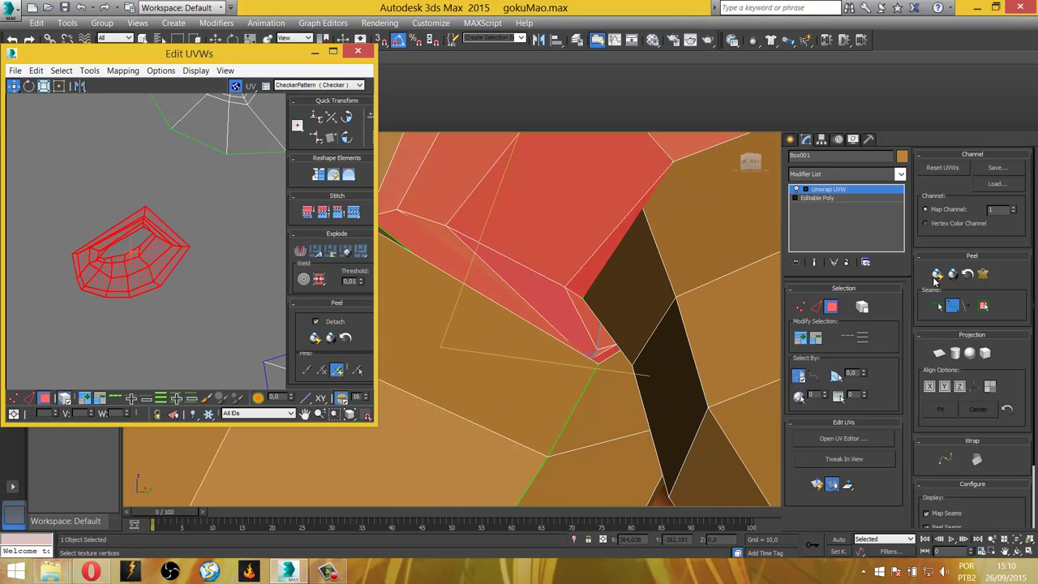
click(937, 275)
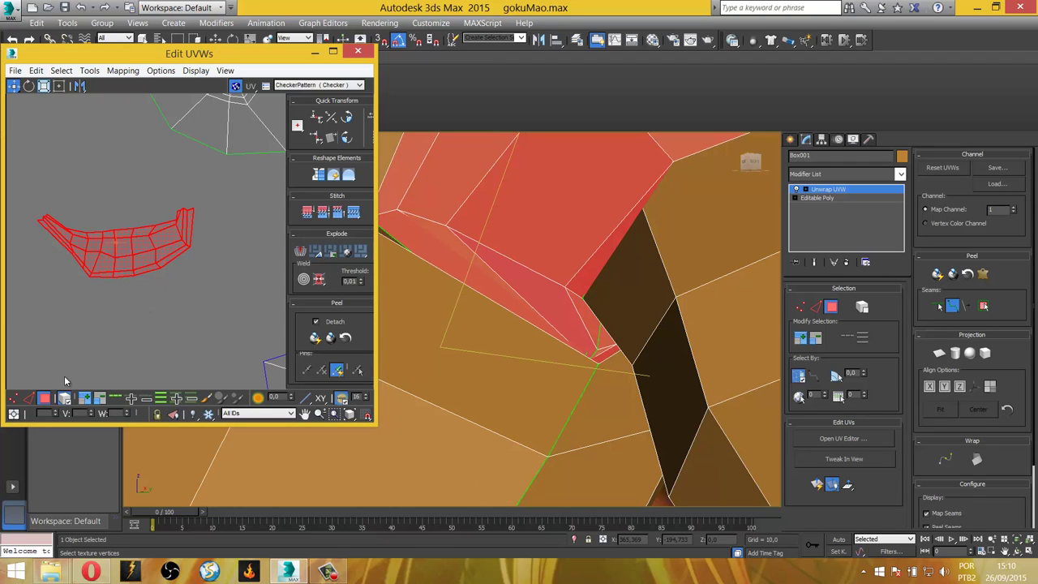
click(938, 275)
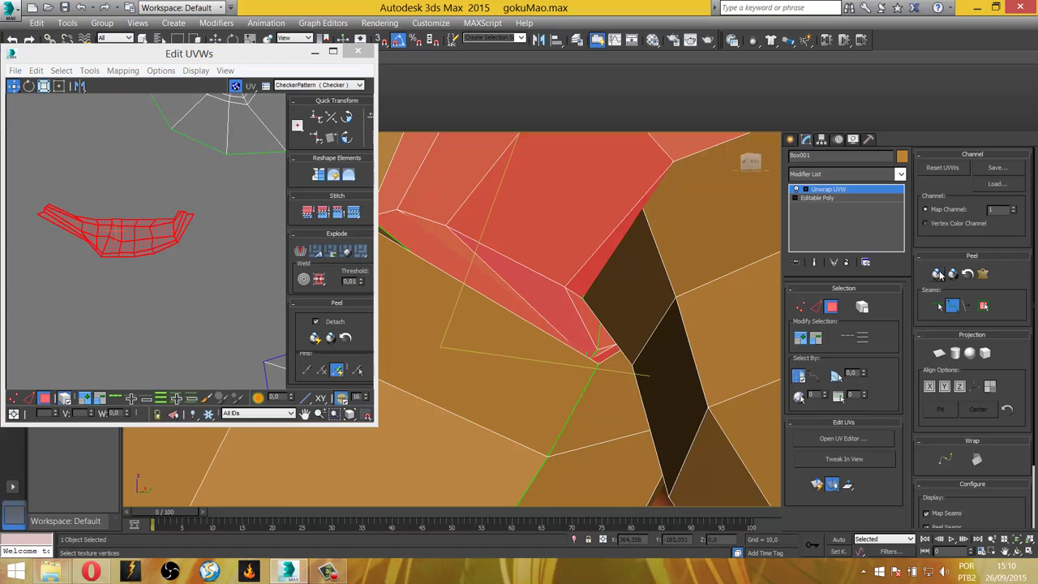
scroll(166, 325, down, 3)
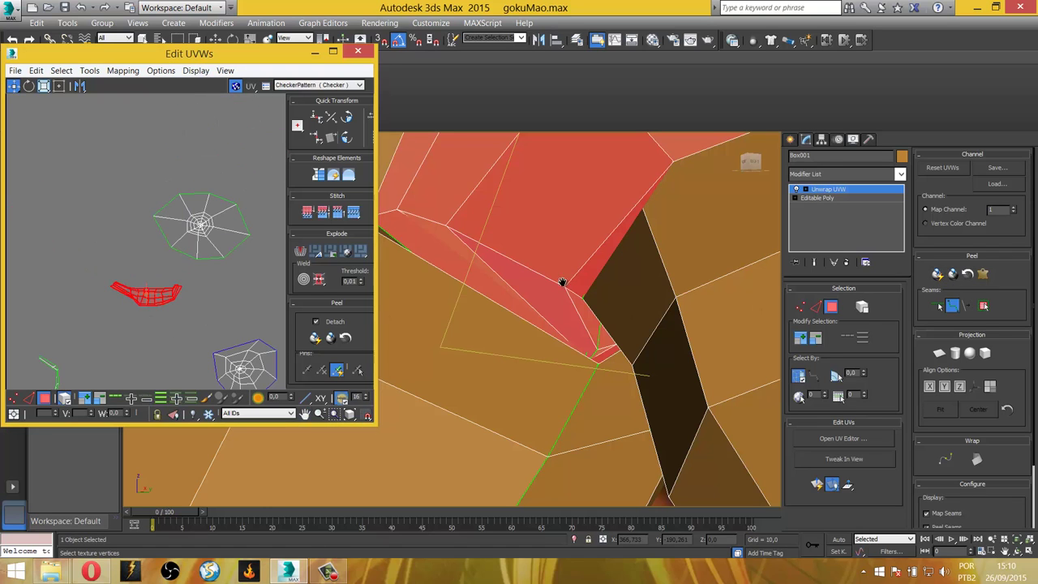
alt+middle_drag(560, 283, 561, 358)
scroll(146, 330, up, 3)
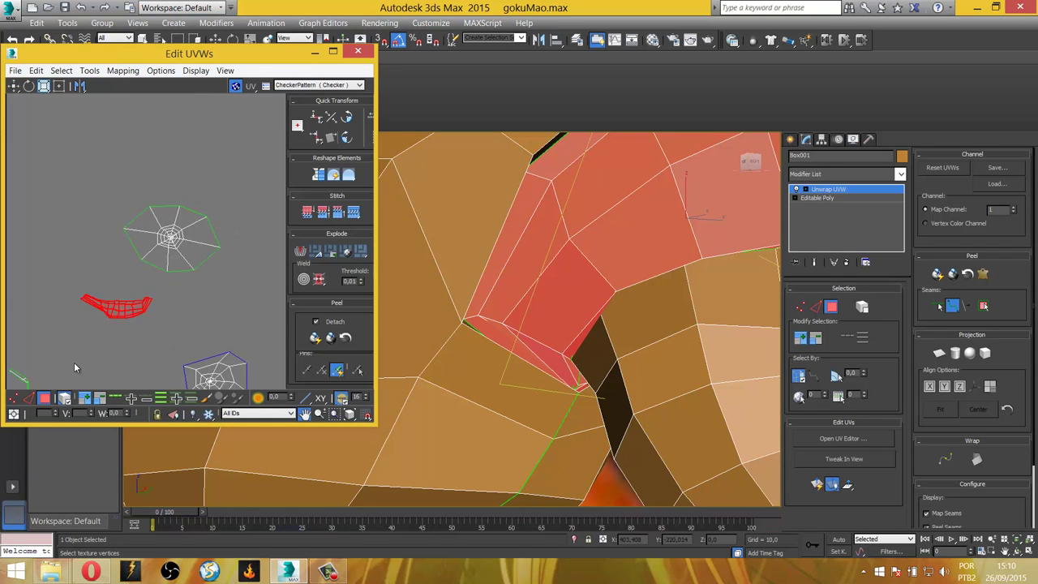
click(198, 330)
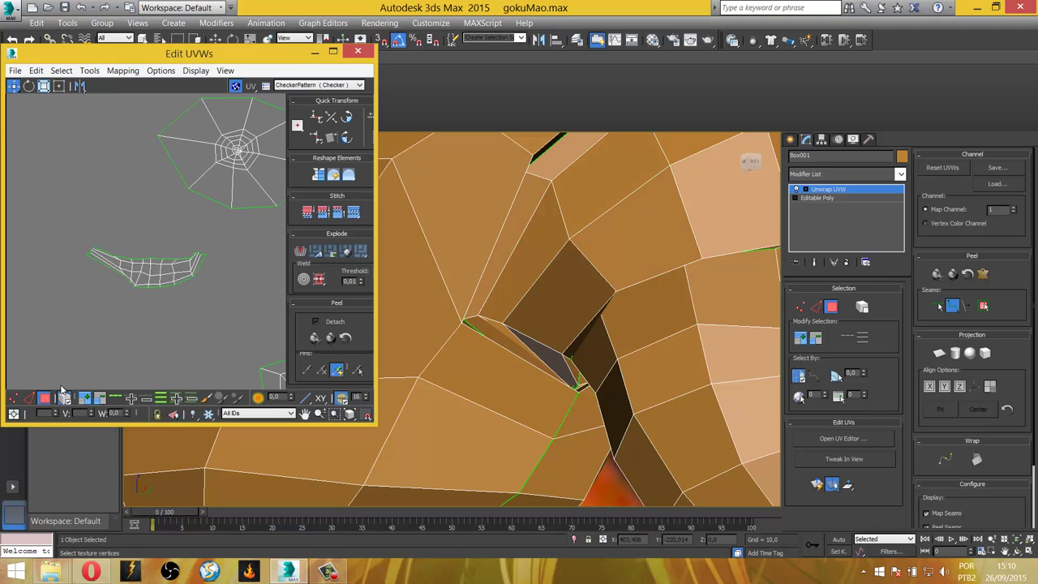
click(152, 280)
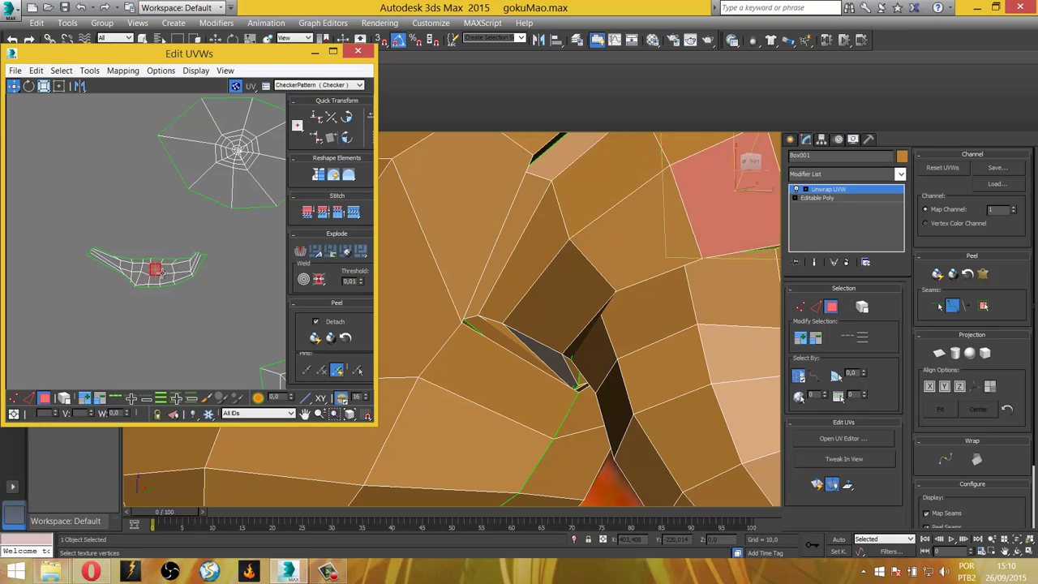
click(165, 279)
click(194, 264)
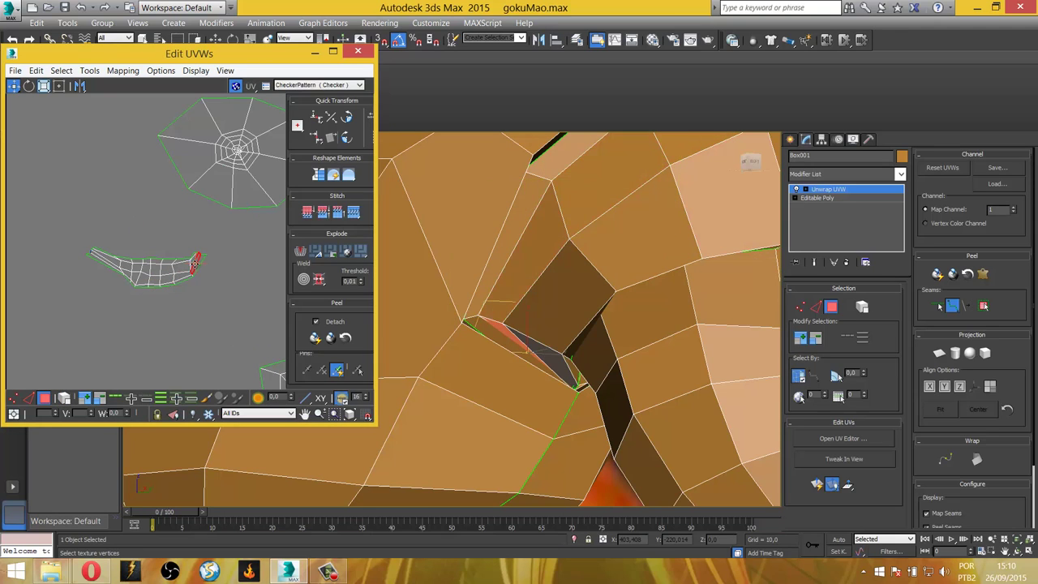
click(198, 261)
click(195, 261)
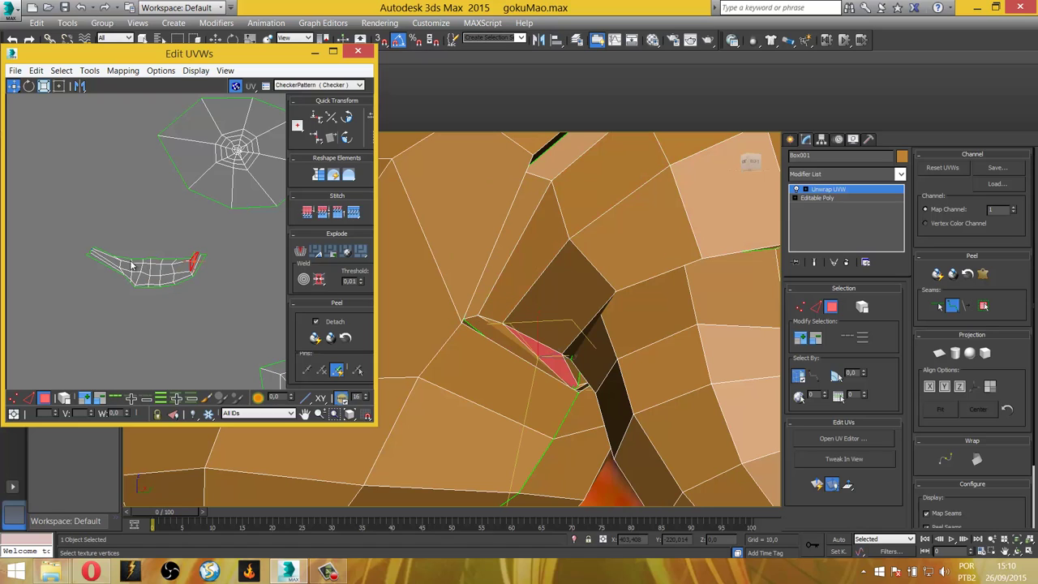
click(104, 261)
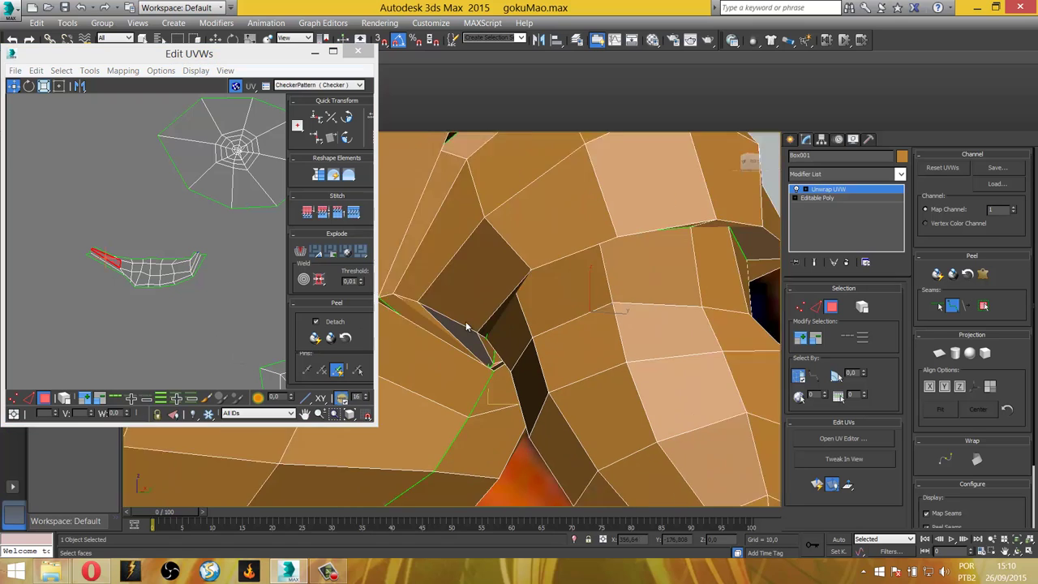
Select the arm's web-shaped UV shell and drag it up-left into empty UV space.
mouse_move(706, 392)
alt+middle_down()
mouse_move(505, 367)
mouse_move(523, 413)
alt+middle_up()
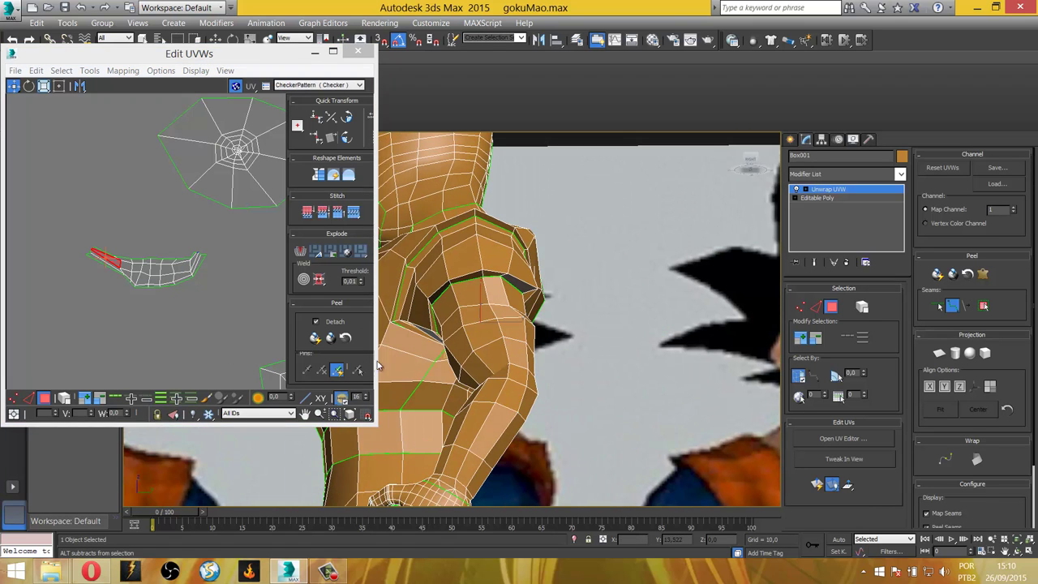
click(238, 148)
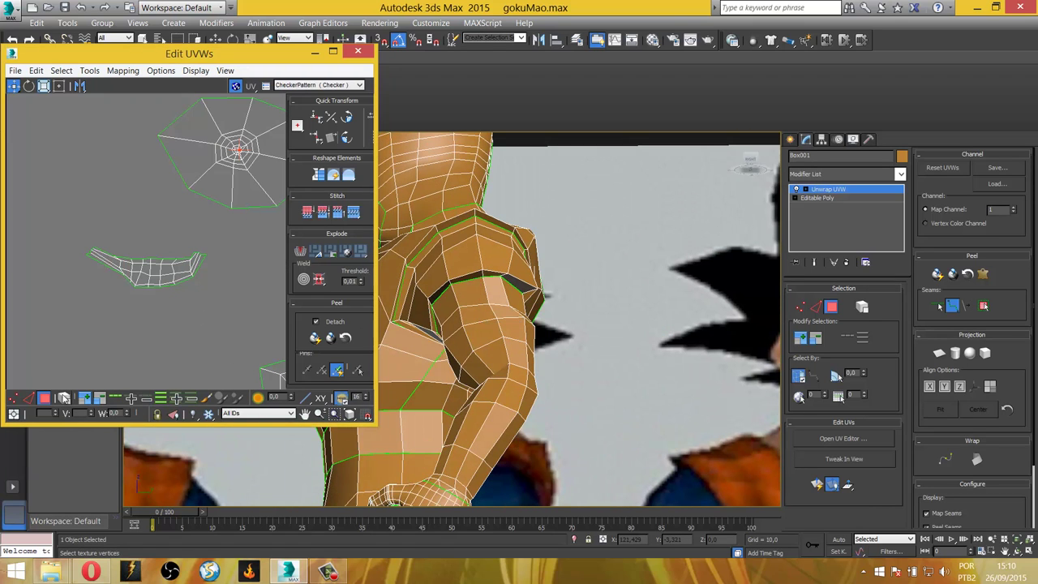
click(200, 172)
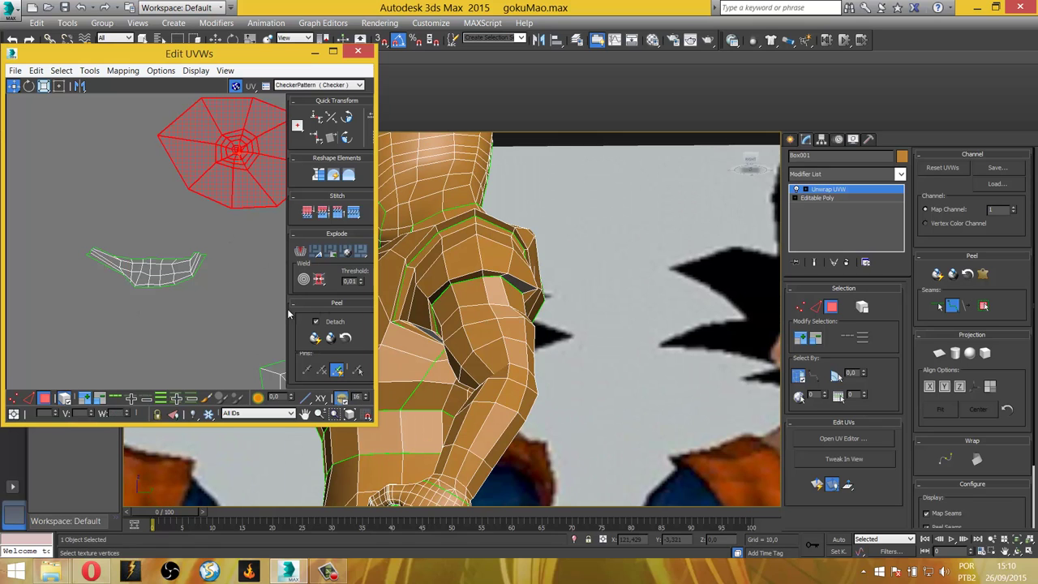
middle_drag(288, 314, 165, 234)
click(209, 357)
scroll(506, 405, up, 3)
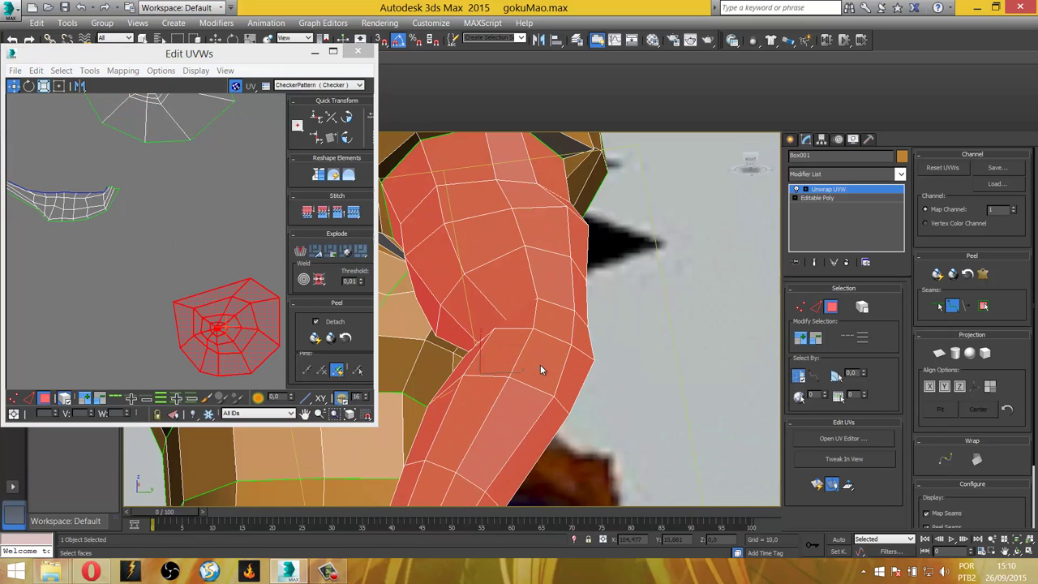
scroll(501, 313, down, 2)
scroll(500, 317, up, 3)
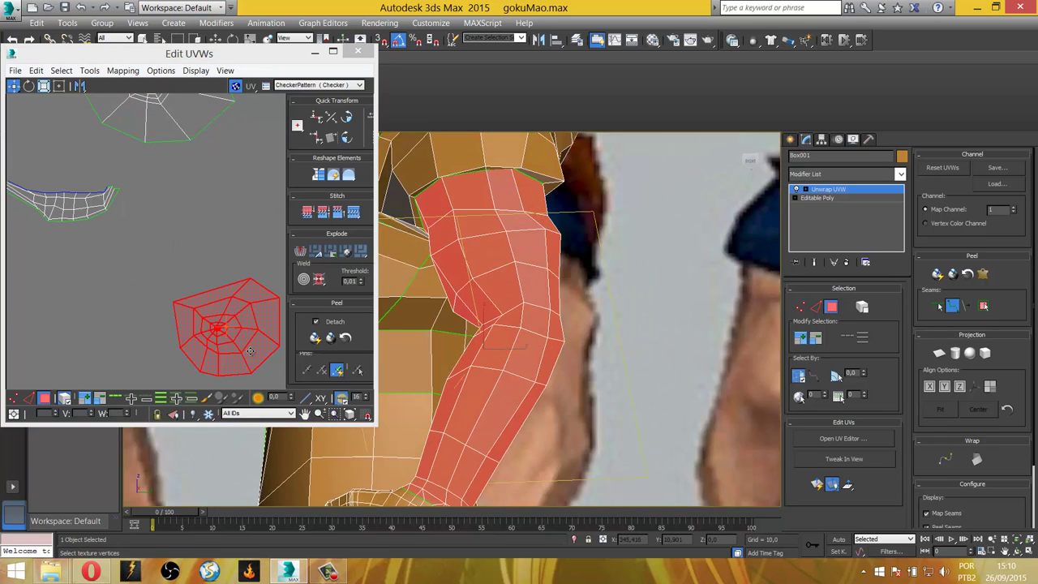
drag(244, 350, 205, 342)
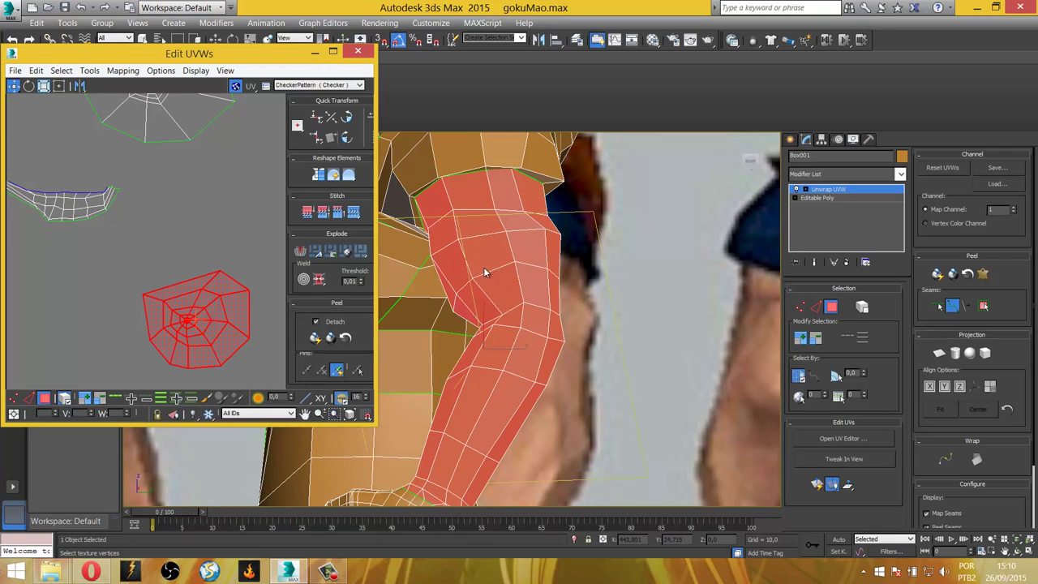
mouse_move(440, 411)
alt+middle_down()
mouse_move(533, 427)
mouse_move(572, 396)
mouse_move(530, 381)
mouse_move(557, 371)
alt+middle_up()
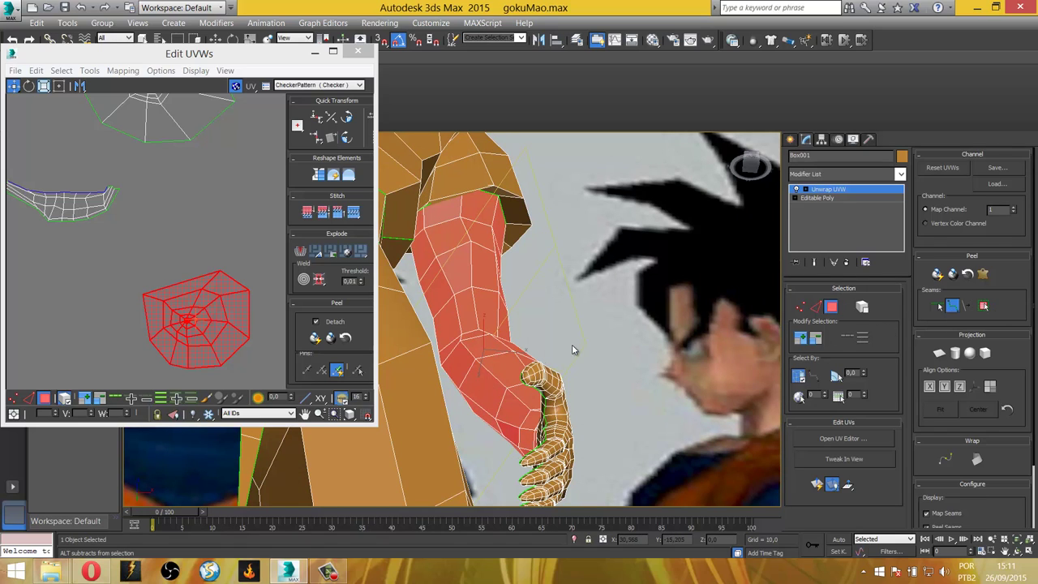
right_click(639, 343)
Select faces near the wrist and turn on Point-to-Point Seams.
click(491, 394)
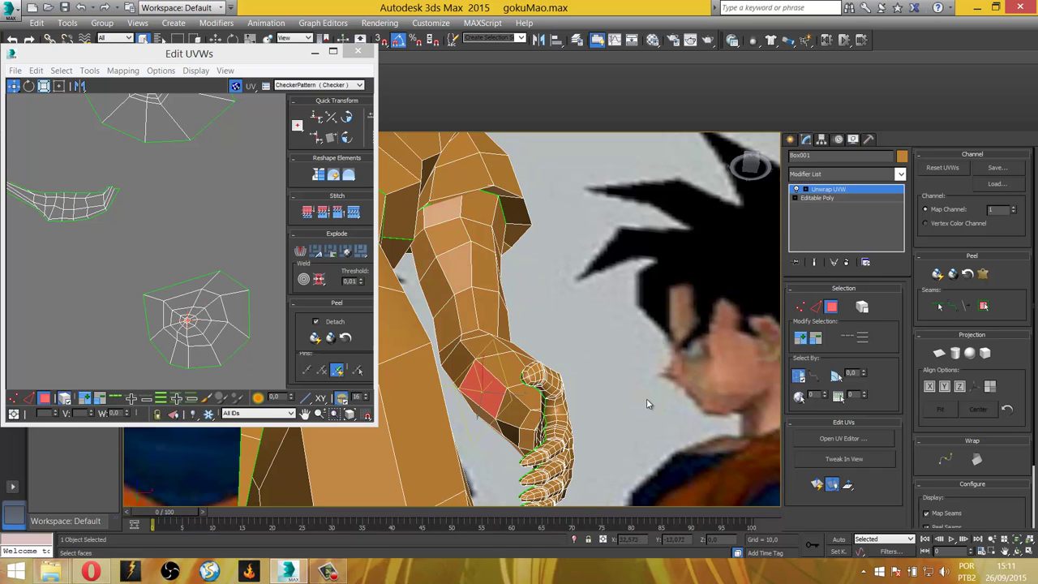
click(949, 308)
scroll(529, 334, up, 3)
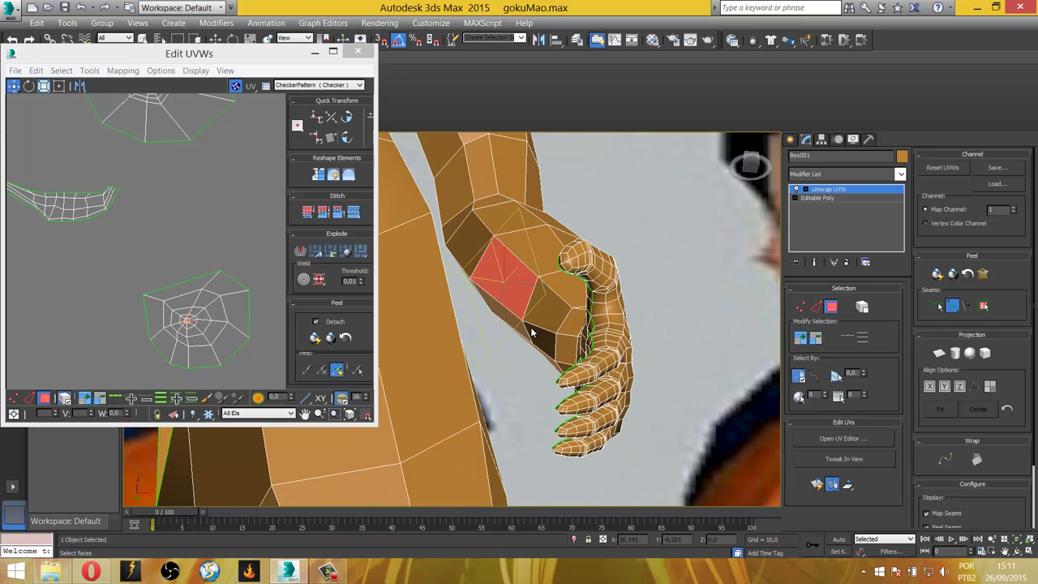
scroll(530, 331, up, 3)
scroll(562, 343, up, 3)
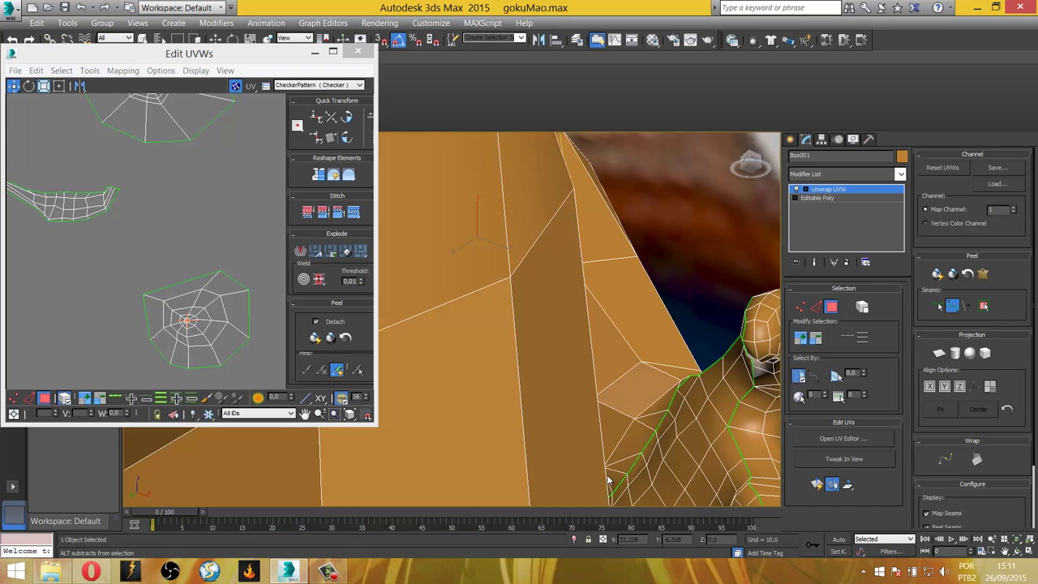
scroll(608, 479, down, 3)
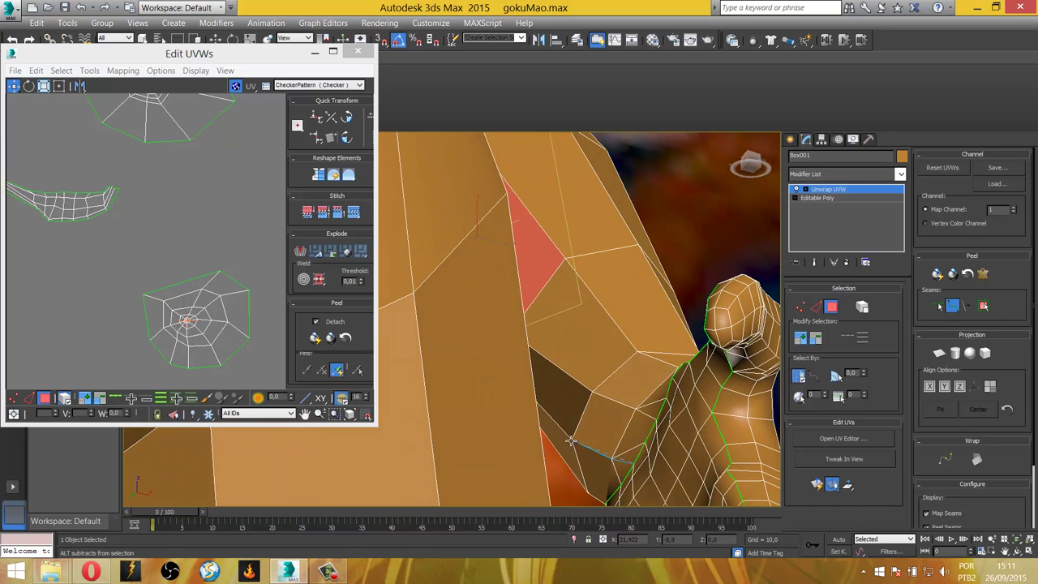
Orbit into the armpit and inner arm, toggling See-Through with Alt+X to trace the seam.
mouse_move(573, 447)
alt+middle_down()
mouse_move(478, 153)
mouse_move(400, 171)
mouse_move(419, 229)
mouse_move(468, 219)
alt+middle_up()
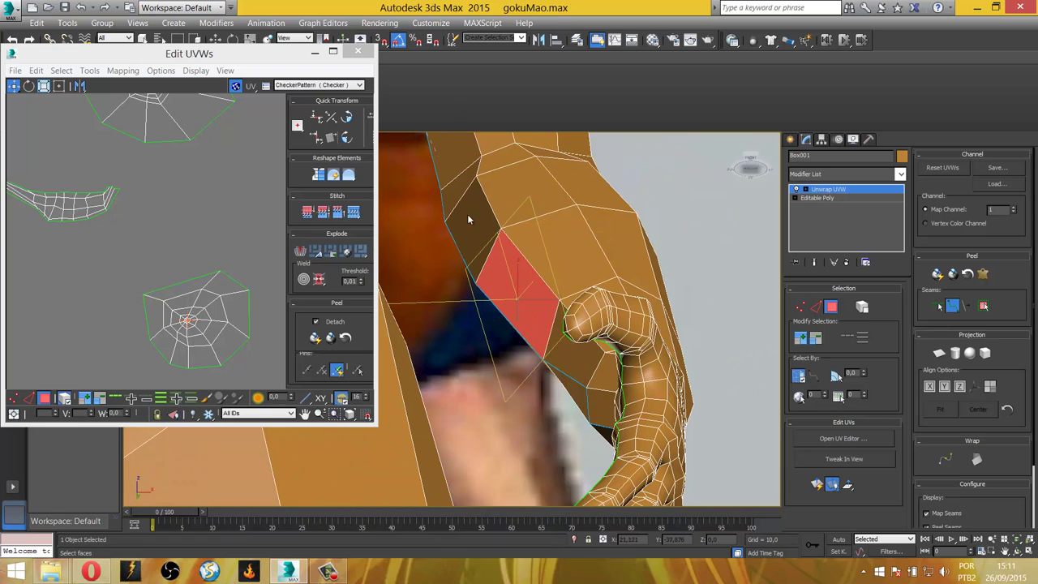
mouse_move(544, 345)
alt+middle_down()
mouse_move(544, 297)
mouse_move(570, 295)
mouse_move(562, 317)
mouse_move(519, 325)
mouse_move(486, 300)
mouse_move(487, 336)
mouse_move(253, 338)
mouse_move(269, 356)
alt+middle_up()
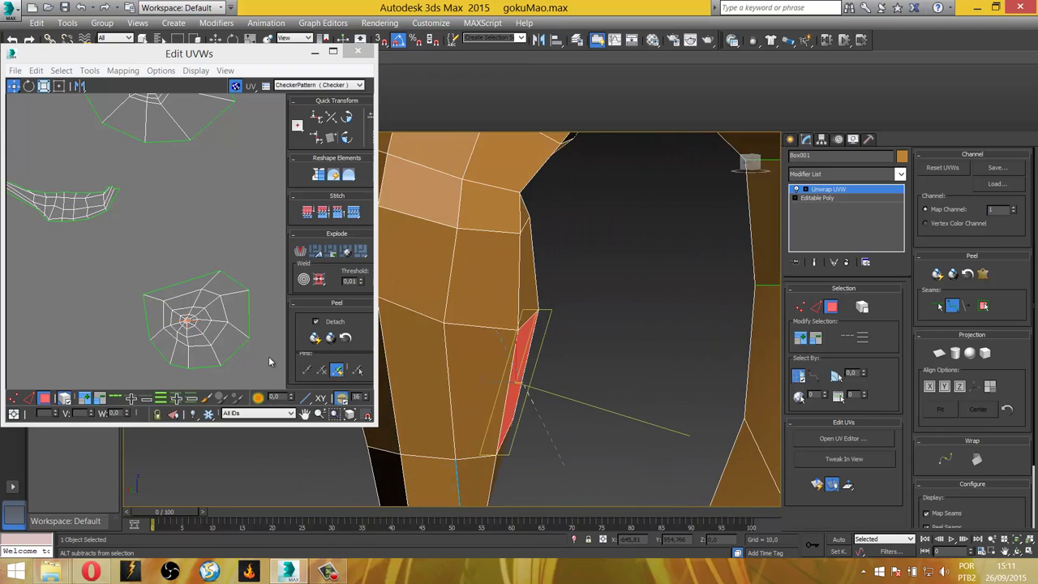
mouse_move(579, 290)
alt+middle_down()
mouse_move(575, 225)
mouse_move(562, 329)
mouse_move(570, 290)
mouse_move(560, 317)
alt+middle_up()
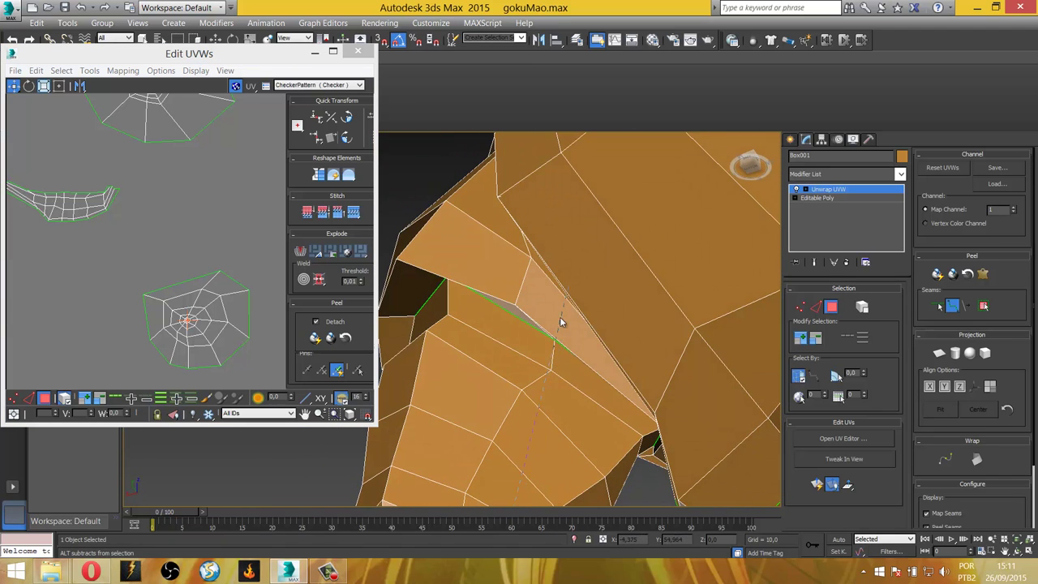
key(alt+x)
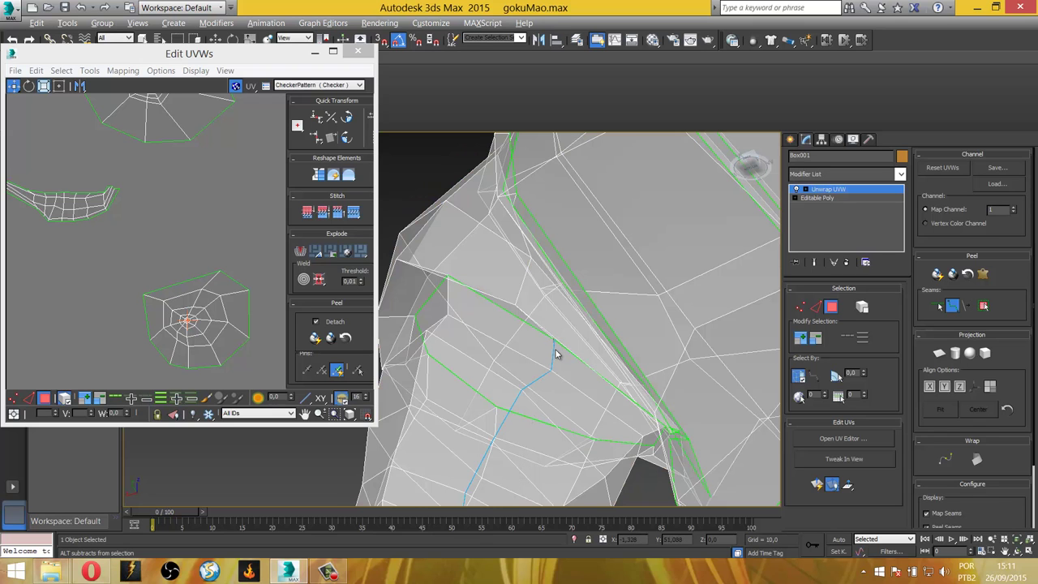
key(alt+x)
scroll(556, 351, down, 3)
Finish the inner-arm seam, select the forearm UV island and Quick Peel it flat.
scroll(557, 350, down, 5)
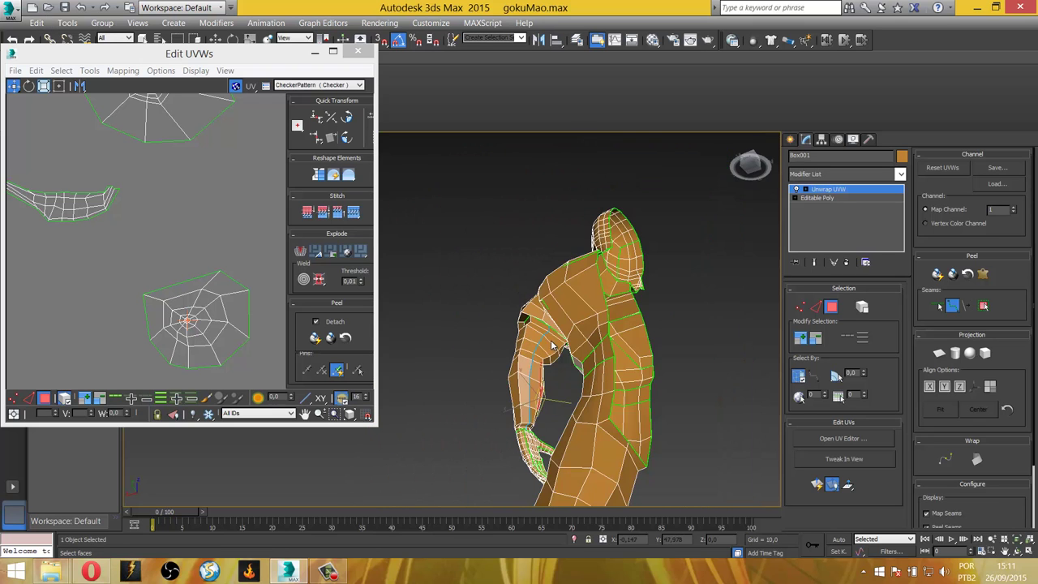
scroll(548, 373, down, 1)
mouse_move(546, 385)
alt+middle_down()
mouse_move(514, 352)
mouse_move(494, 350)
mouse_move(531, 362)
mouse_move(476, 368)
mouse_move(585, 379)
mouse_move(522, 366)
mouse_move(527, 450)
mouse_move(511, 423)
mouse_move(494, 424)
mouse_move(519, 421)
alt+middle_up()
scroll(540, 369, up, 4)
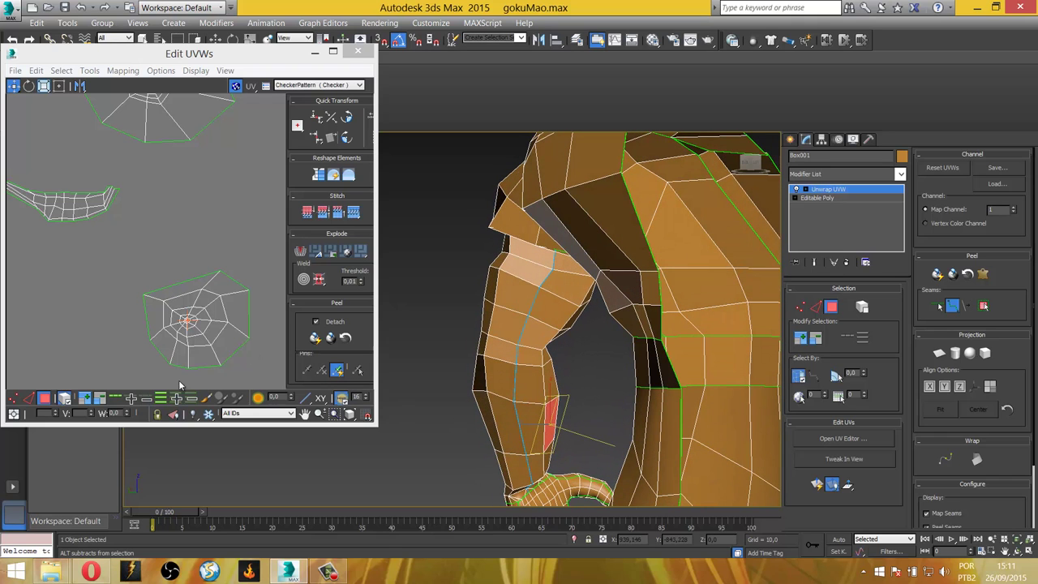
click(173, 343)
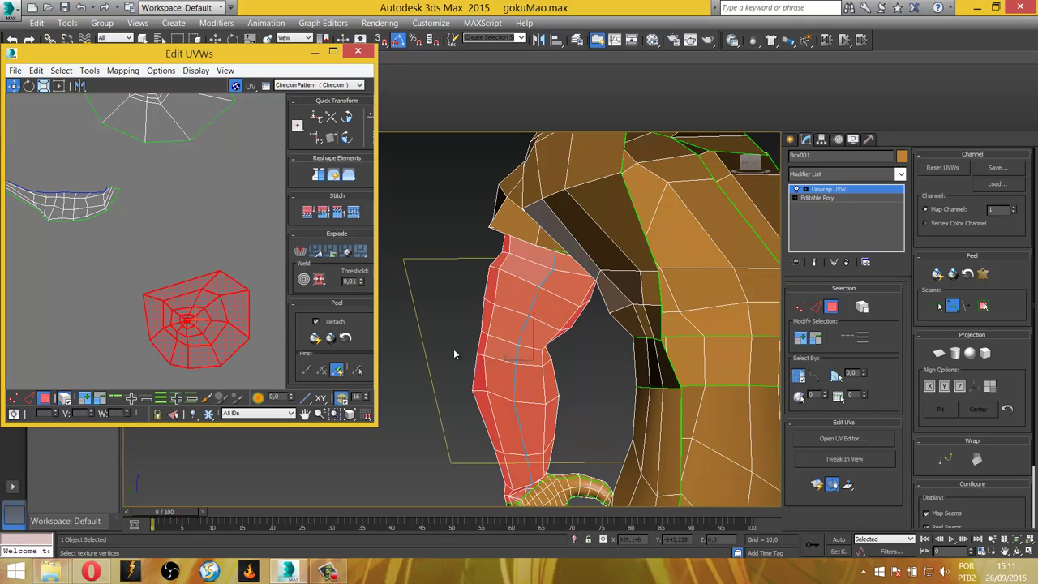
click(937, 274)
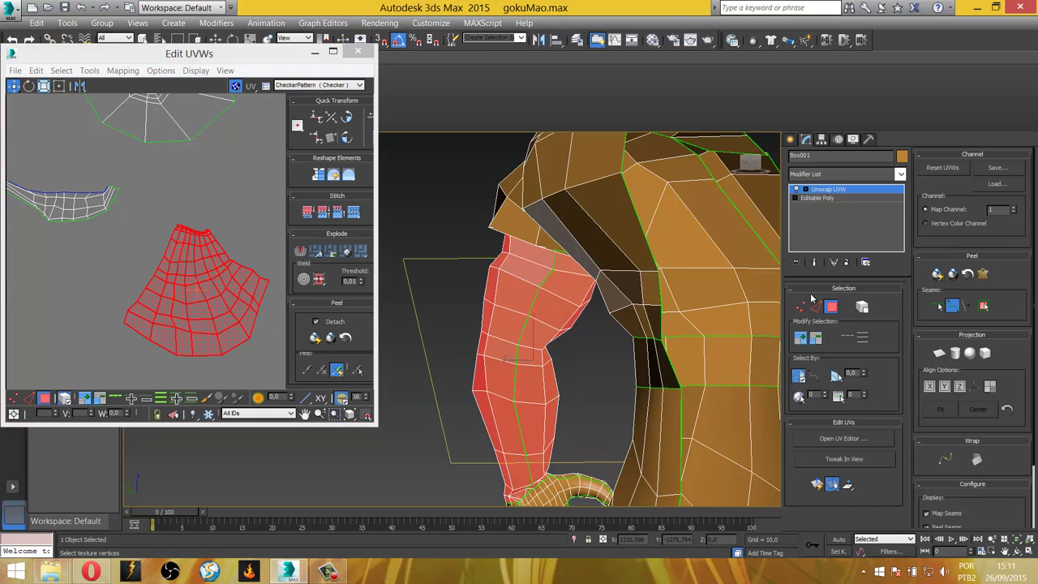
Reselect the peeled fan-shaped arm island and orbit to check it against the torso.
click(211, 328)
click(195, 272)
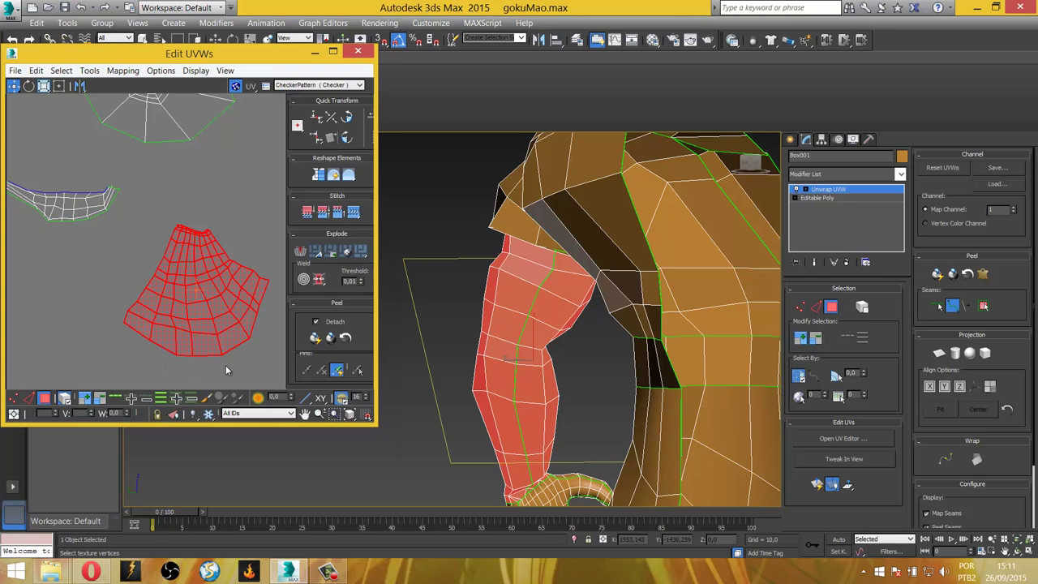
alt+middle_drag(600, 344, 378, 387)
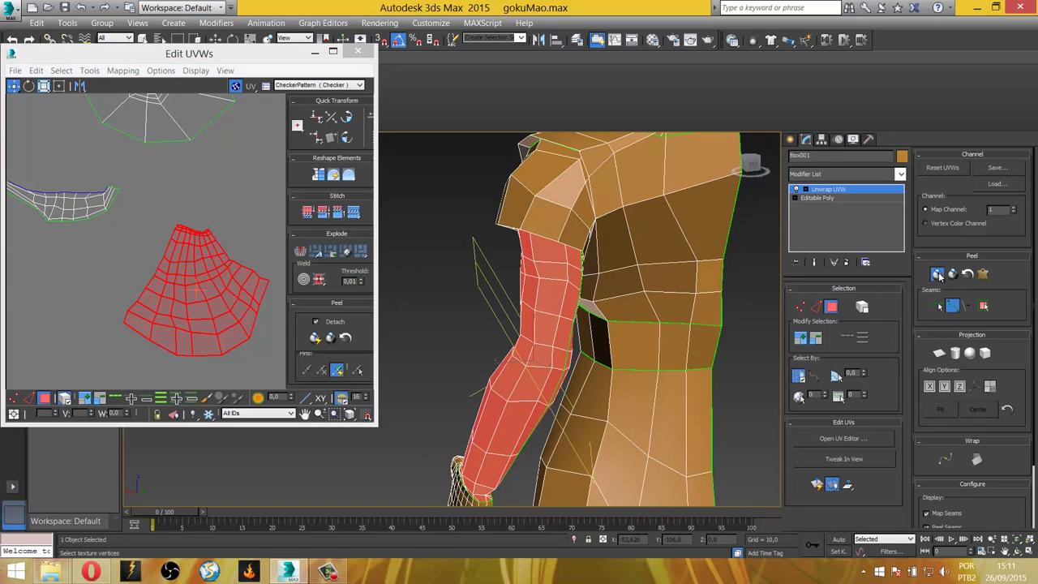
click(240, 364)
click(211, 298)
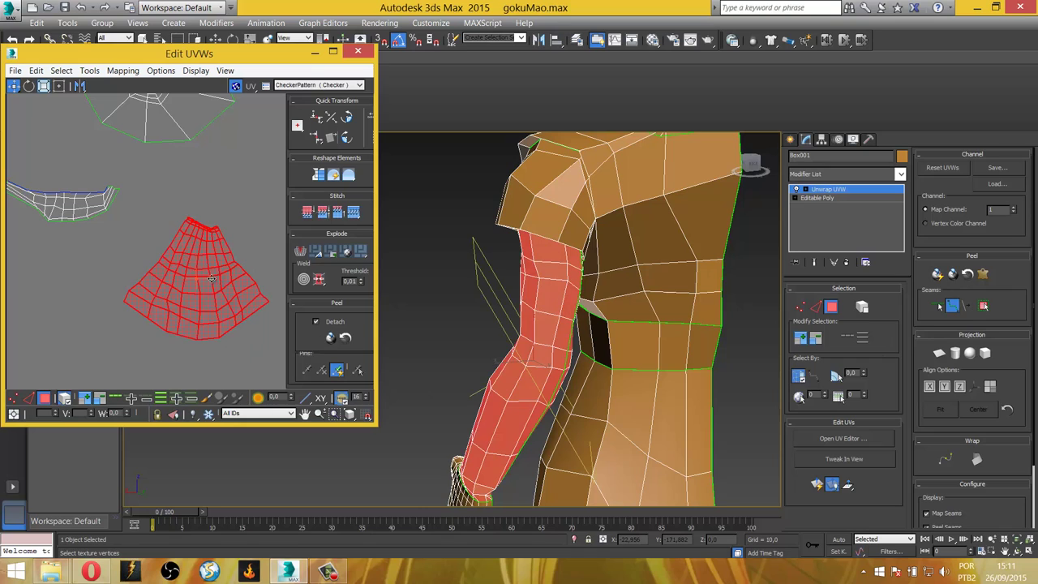
alt+middle_drag(486, 325, 549, 297)
Pelt-map the upper arm, run the stretch and relax, and commit the result.
mouse_move(381, 299)
alt+middle_down()
mouse_move(582, 281)
mouse_move(544, 284)
alt+middle_up()
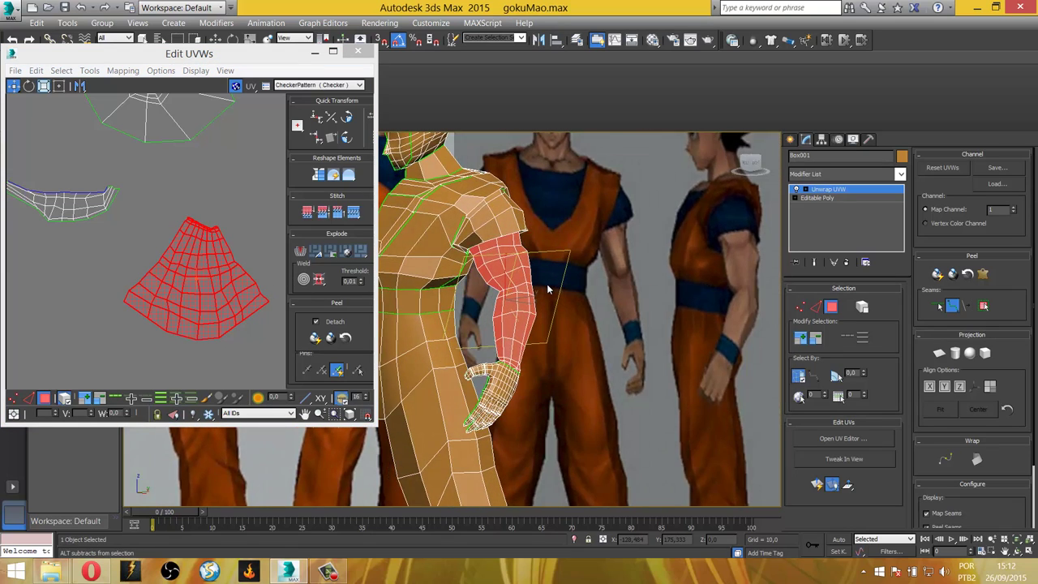
scroll(547, 284, up, 4)
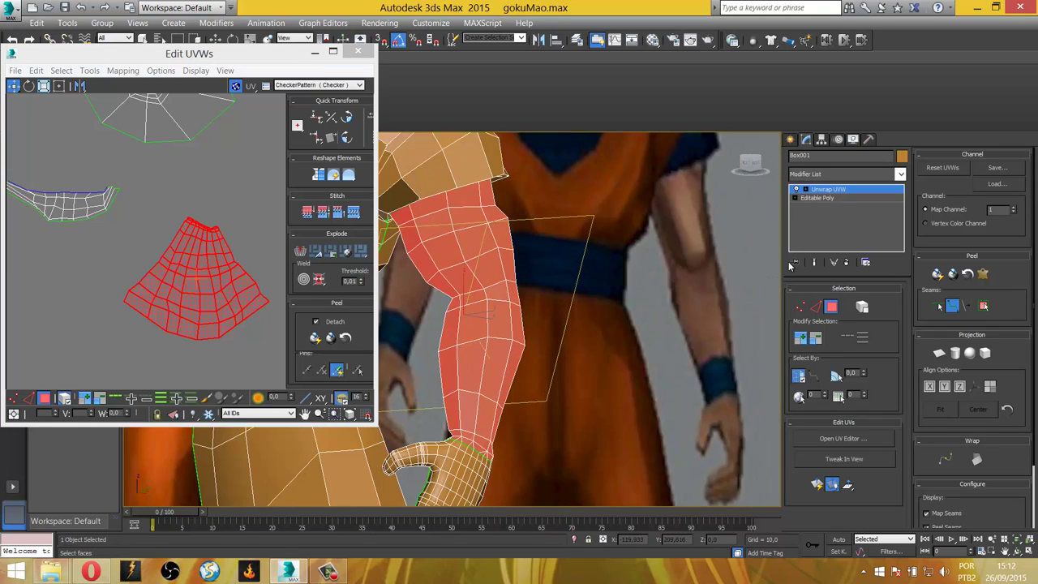
click(982, 274)
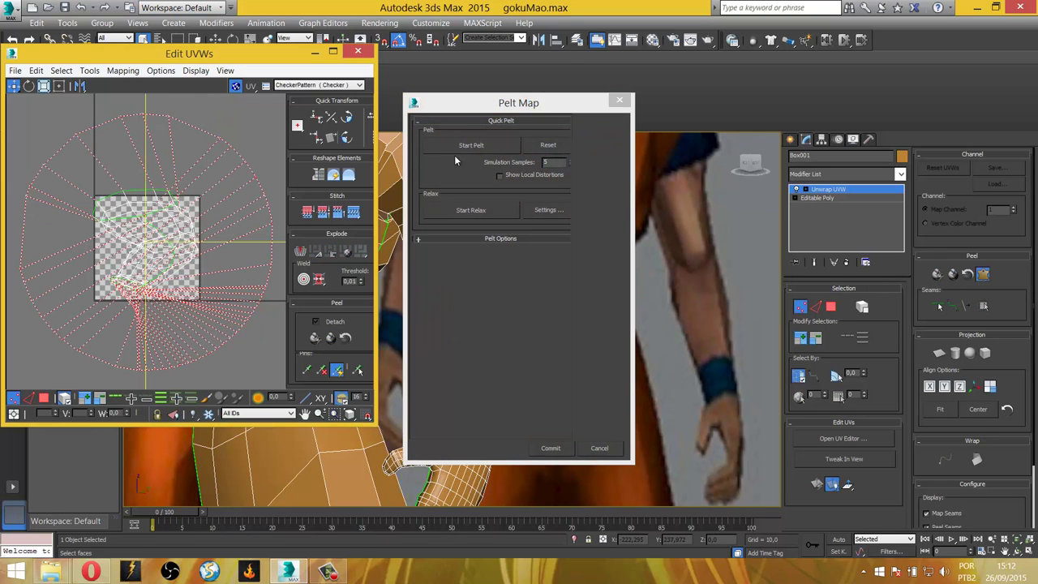
click(491, 146)
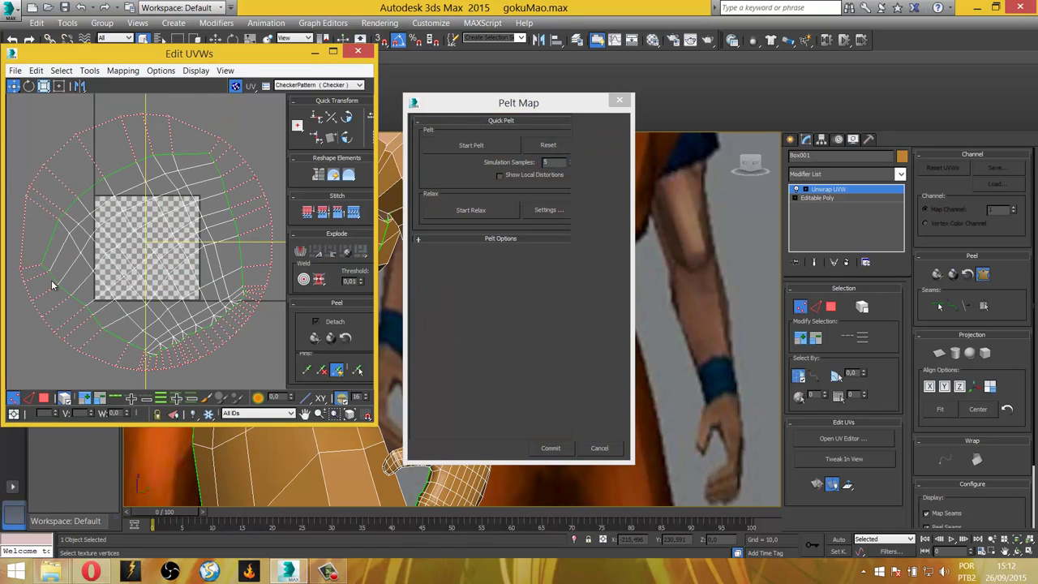
click(470, 209)
click(205, 228)
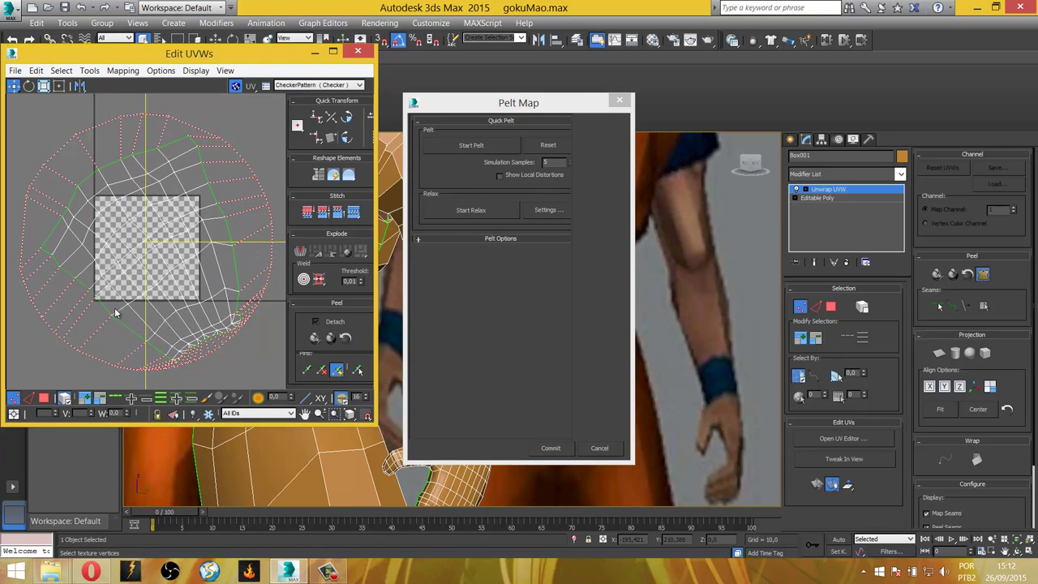
click(549, 448)
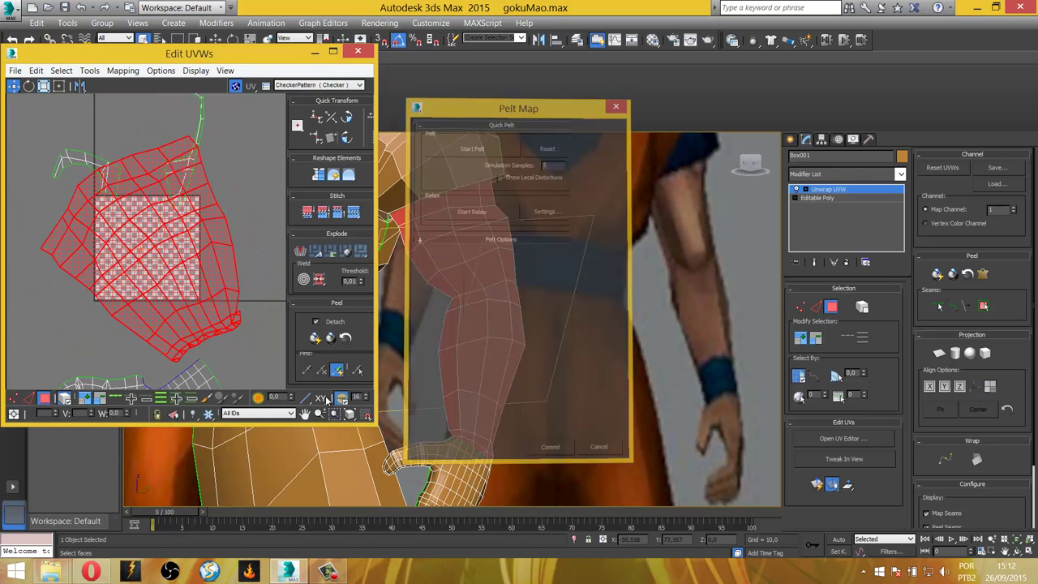
Shift the arm island up and right, then rotate it about -5 degrees.
middle_drag(198, 188, 228, 212)
drag(229, 212, 268, 186)
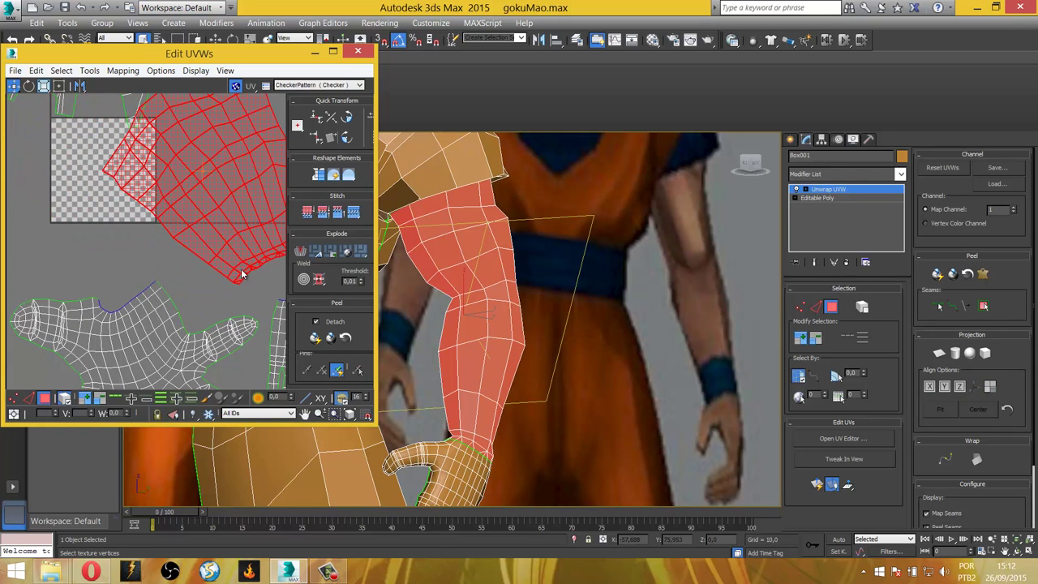
middle_drag(204, 263, 165, 277)
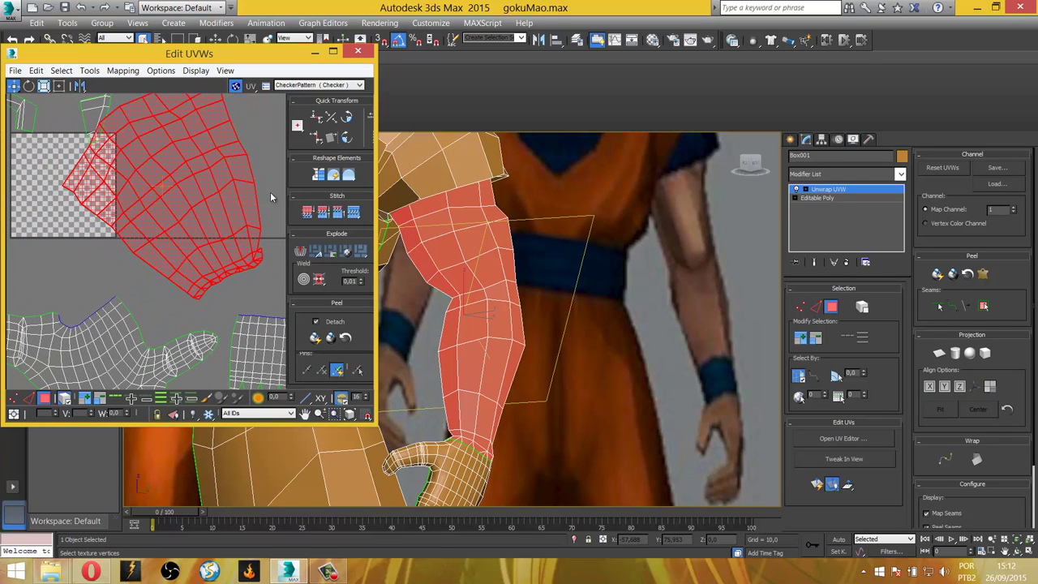
click(28, 86)
drag(256, 258, 207, 292)
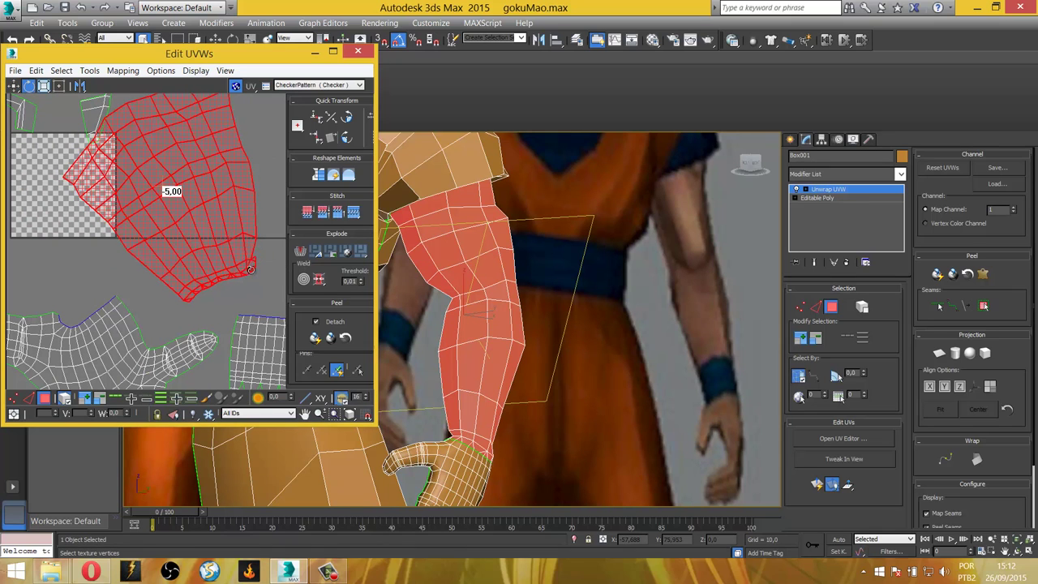
scroll(203, 275, up, 3)
In vertex mode, drag the arm island's jagged corner vertices into line.
scroll(200, 261, up, 3)
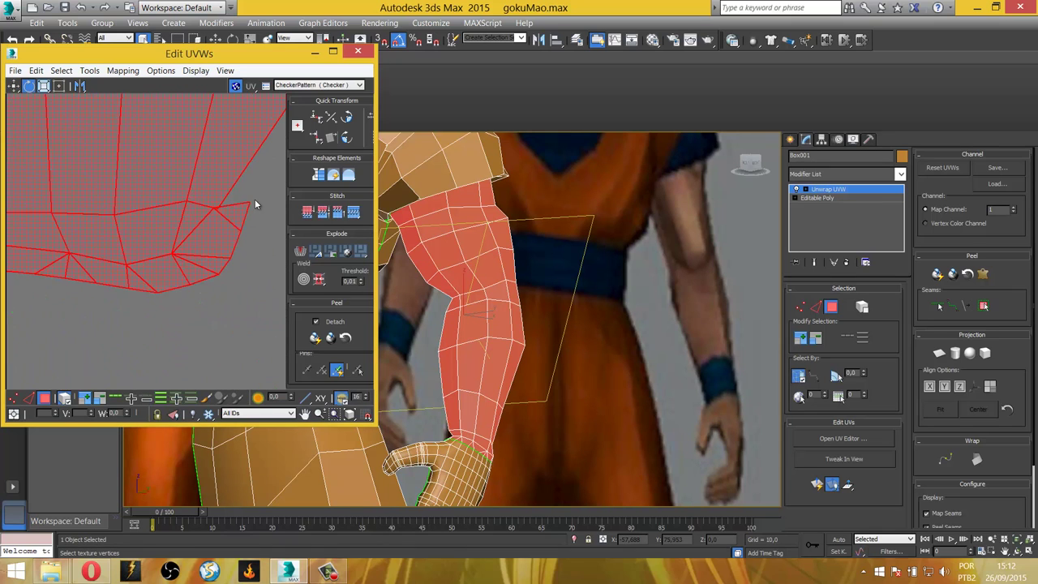
click(12, 86)
click(13, 397)
scroll(114, 344, up, 2)
key(ctrl+a)
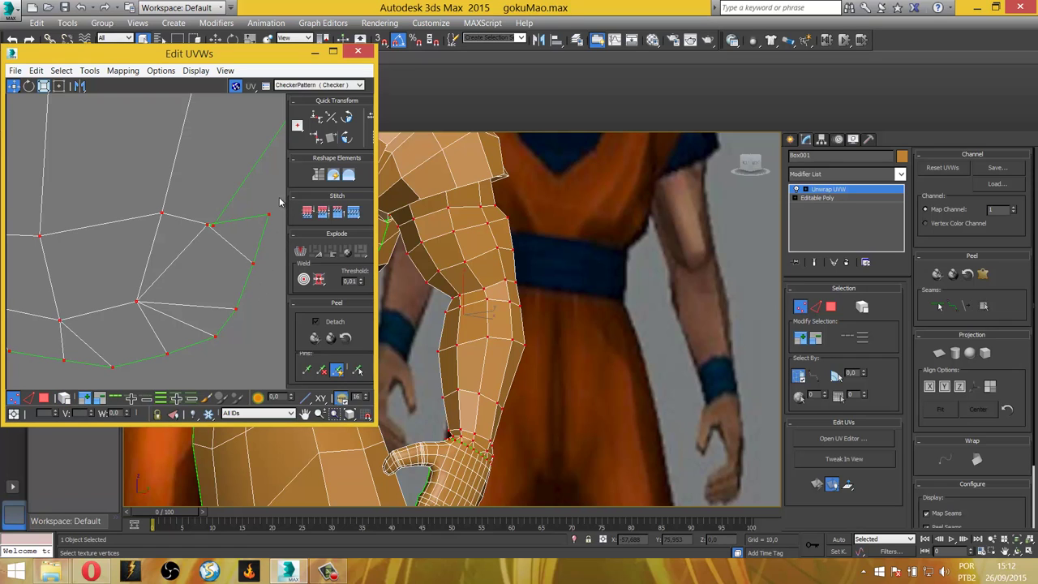
click(268, 216)
drag(270, 216, 275, 249)
mouse_move(207, 226)
mouse_down()
mouse_move(215, 234)
mouse_move(243, 206)
mouse_up()
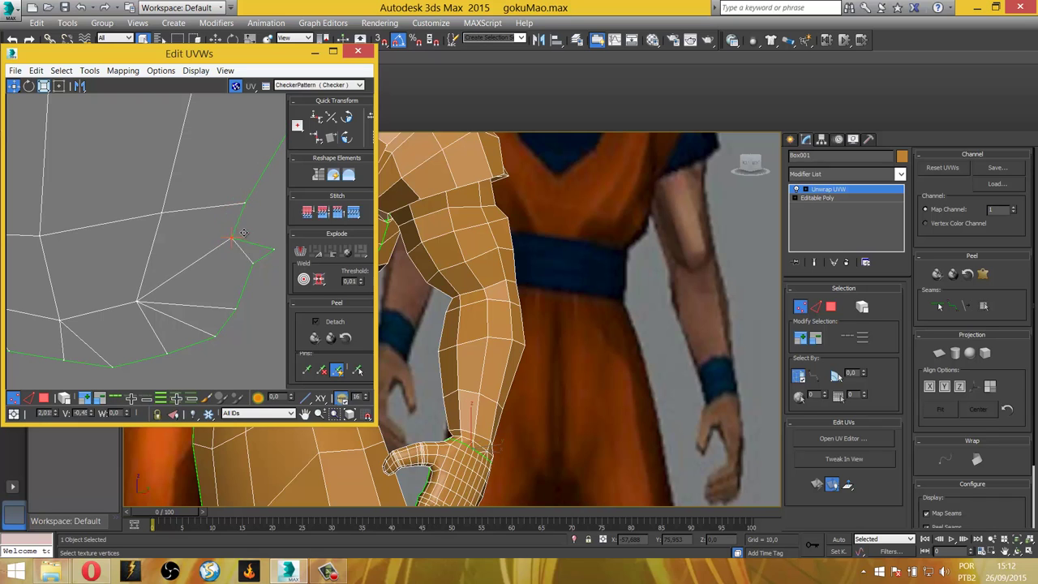
Move the arm shell clear of the checker tile, then select the cuff strip above it.
scroll(227, 268, down, 2)
scroll(227, 270, down, 3)
scroll(227, 270, down, 2)
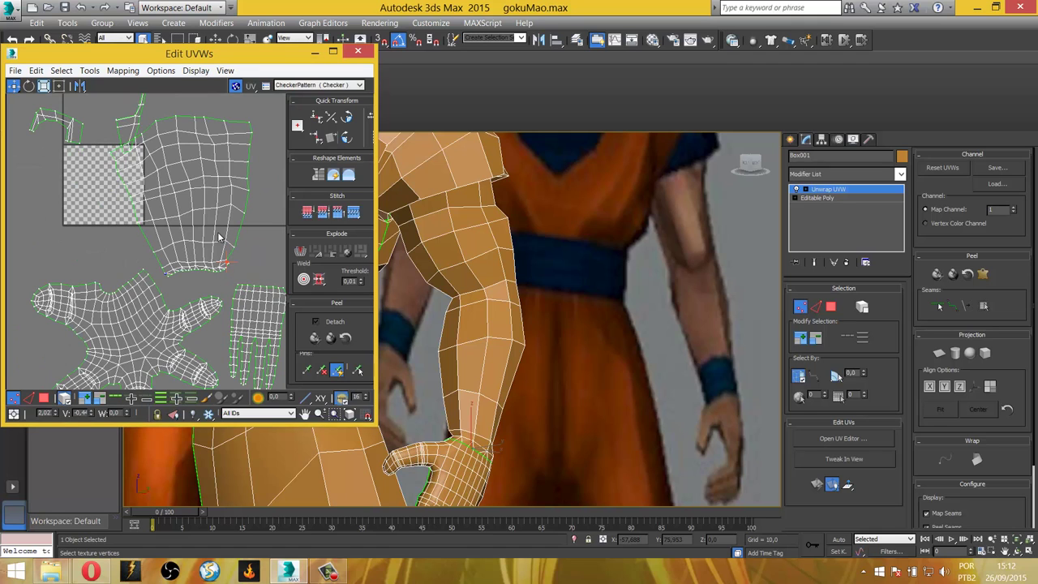
click(225, 242)
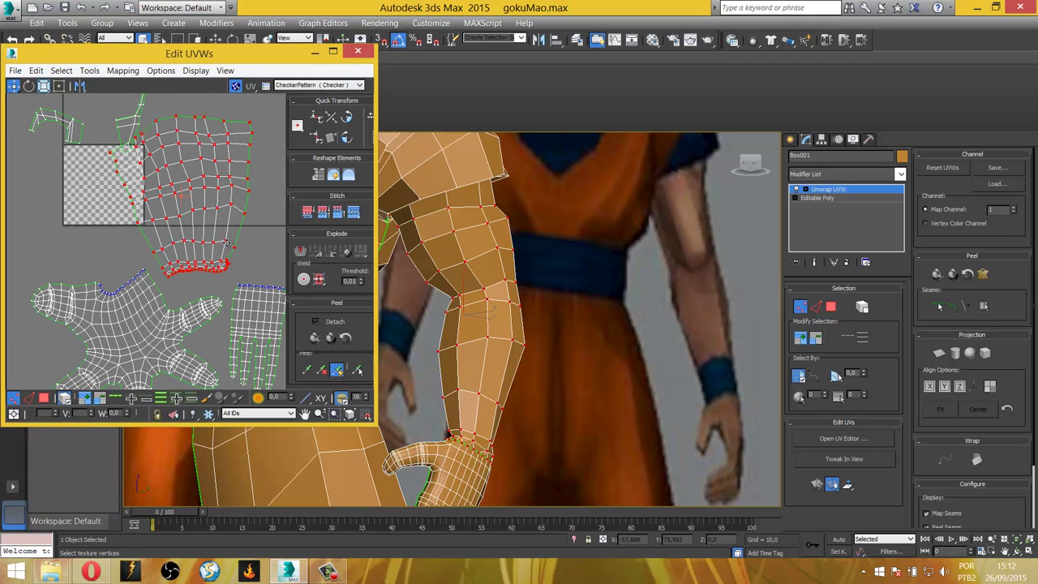
drag(227, 242, 289, 217)
middle_drag(187, 229, 152, 316)
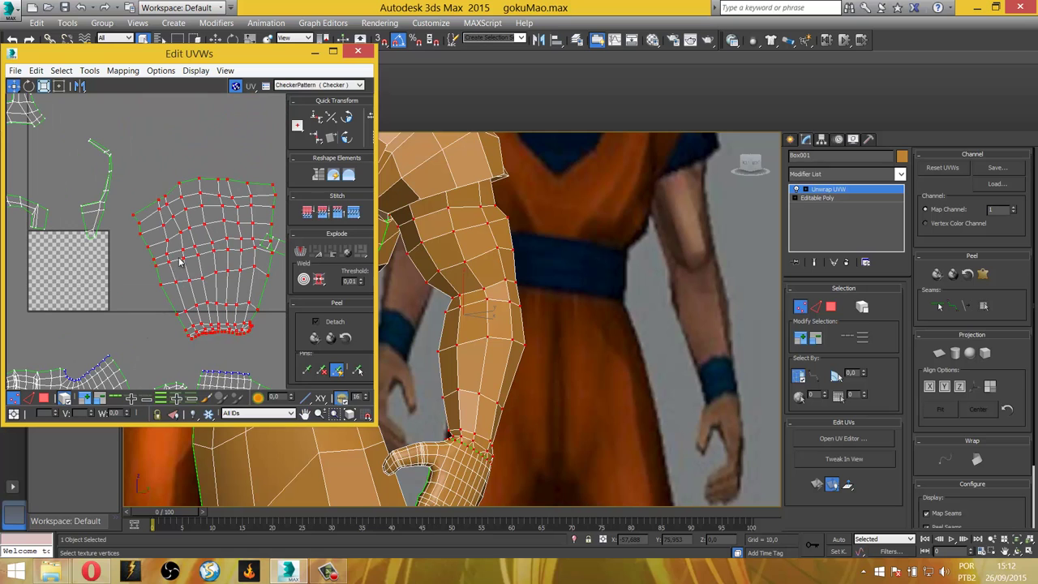
drag(183, 257, 167, 149)
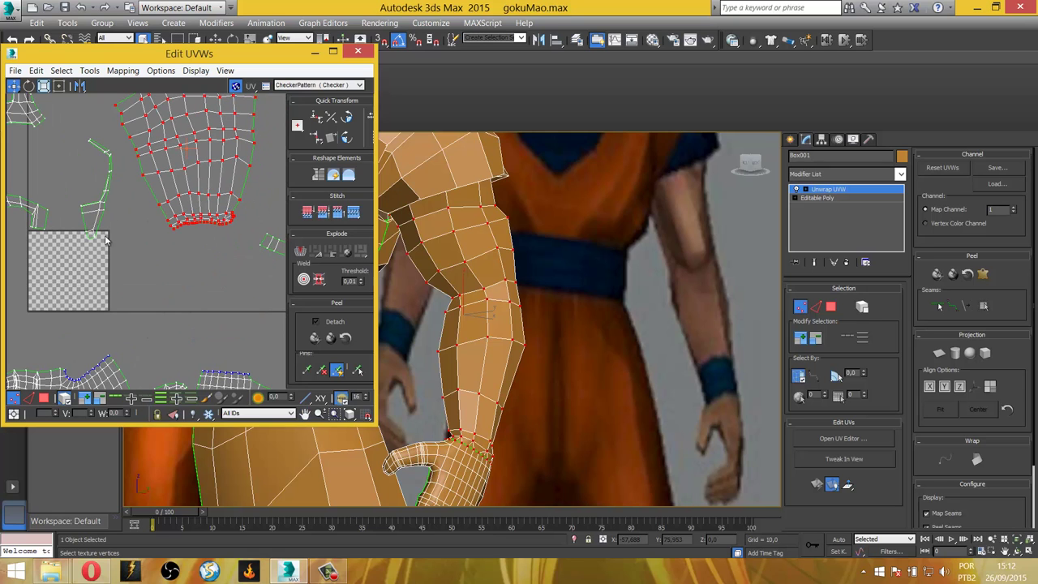
mouse_move(109, 241)
middle_down()
mouse_move(184, 293)
mouse_move(171, 274)
middle_up()
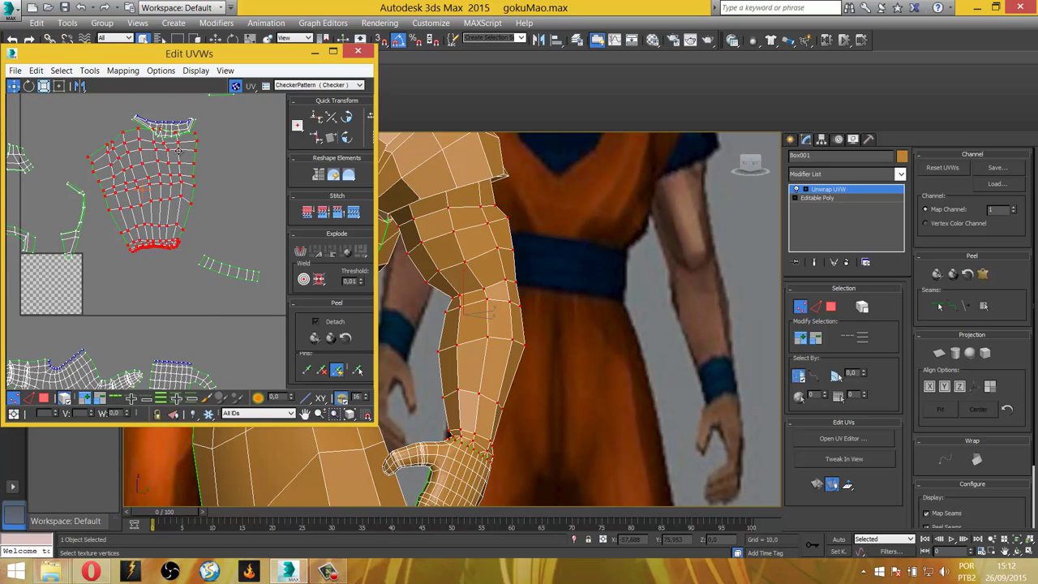
drag(179, 151, 178, 183)
click(167, 132)
In Face mode, select the large arm shell and the star-shaped shell.
scroll(423, 318, down, 4)
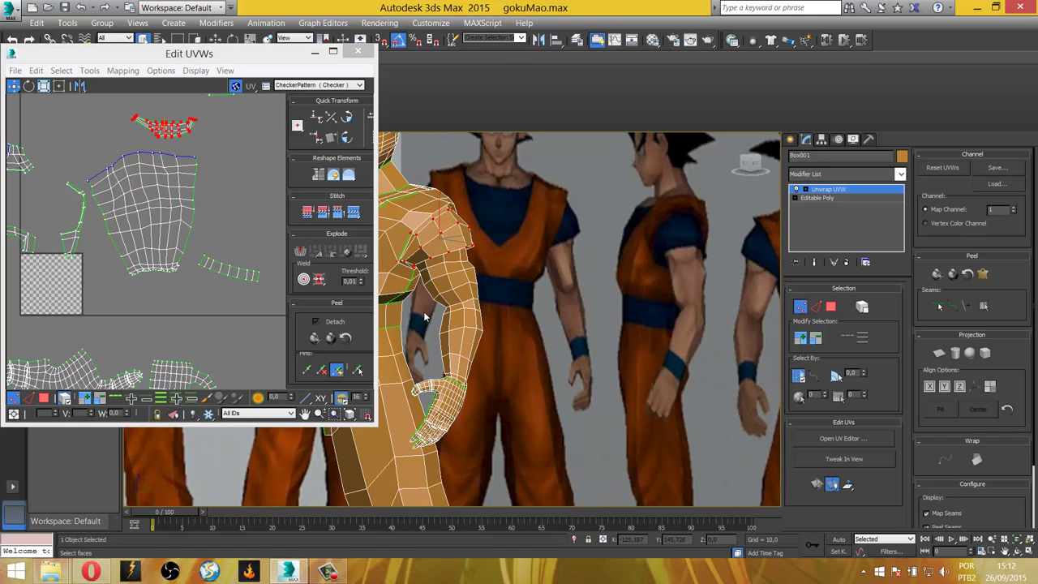
middle_drag(231, 164, 231, 281)
click(209, 182)
scroll(510, 247, up, 3)
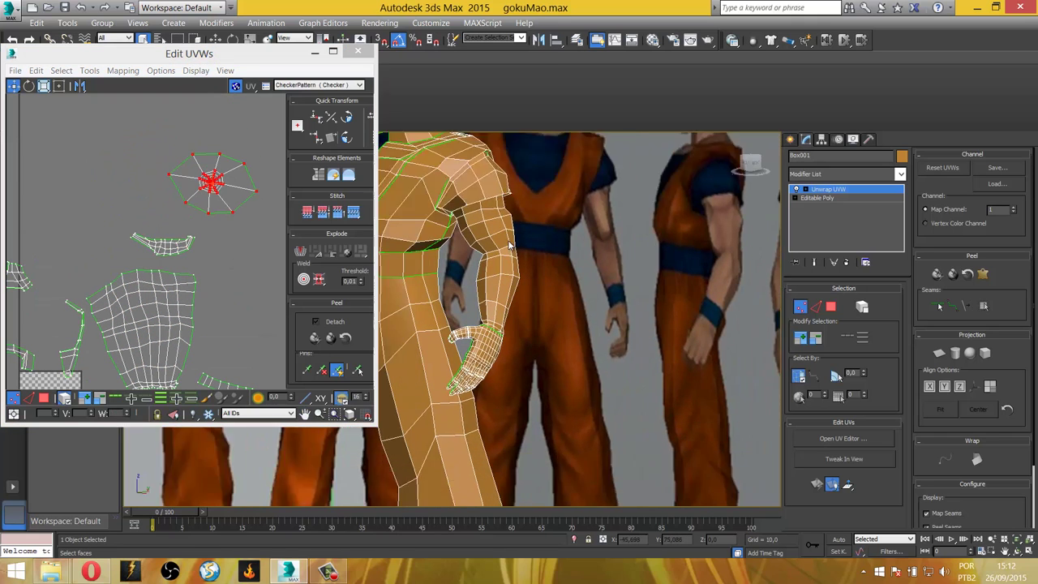
scroll(511, 245, down, 3)
middle_drag(511, 245, 486, 162)
scroll(454, 365, up, 3)
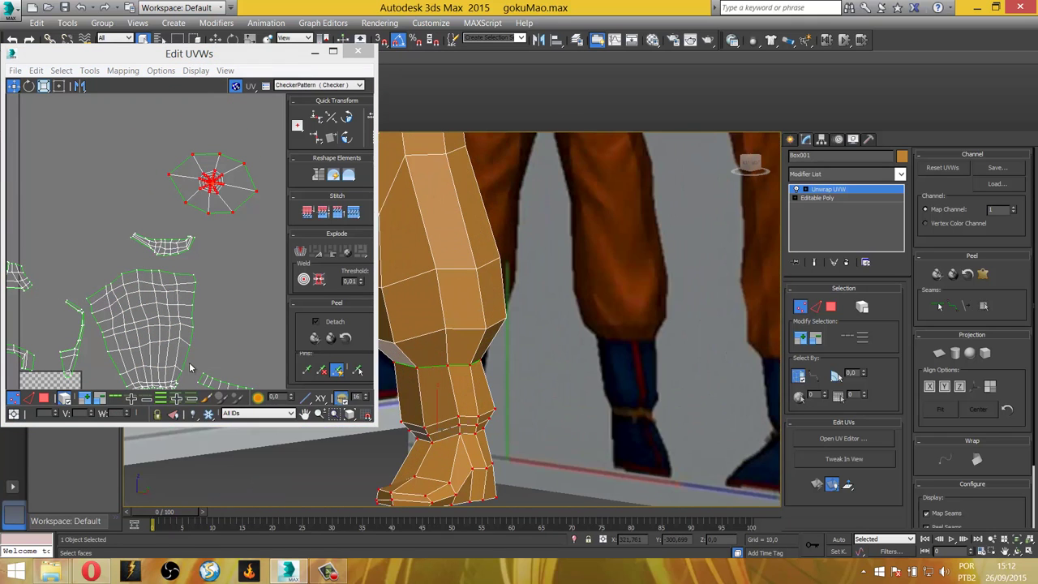
click(44, 397)
click(142, 324)
scroll(506, 294, up, 4)
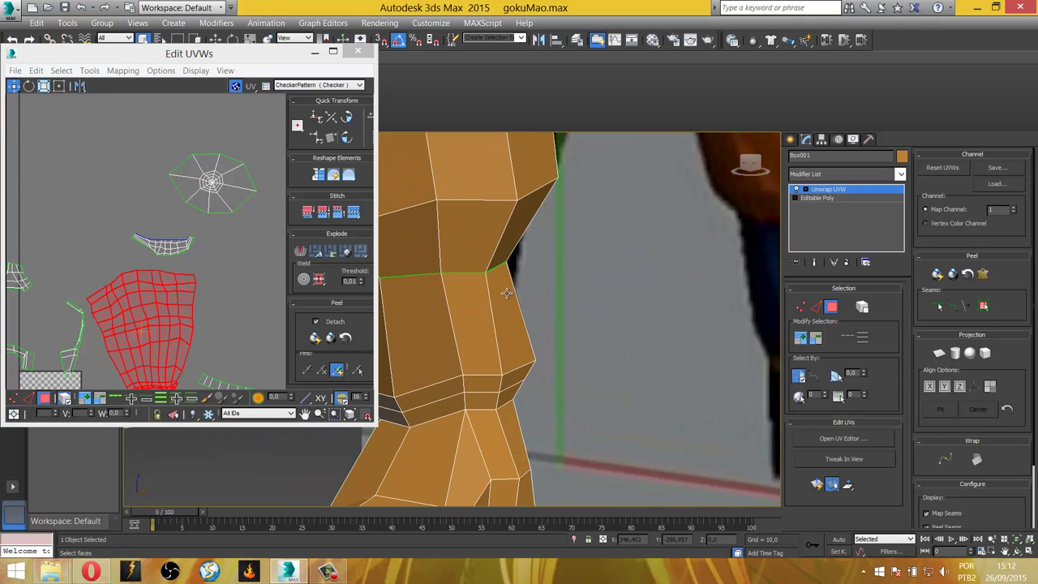
click(211, 182)
scroll(551, 446, down, 3)
Orbit around the leg and foot, then exit Polygon sub-object mode.
middle_drag(555, 429, 603, 423)
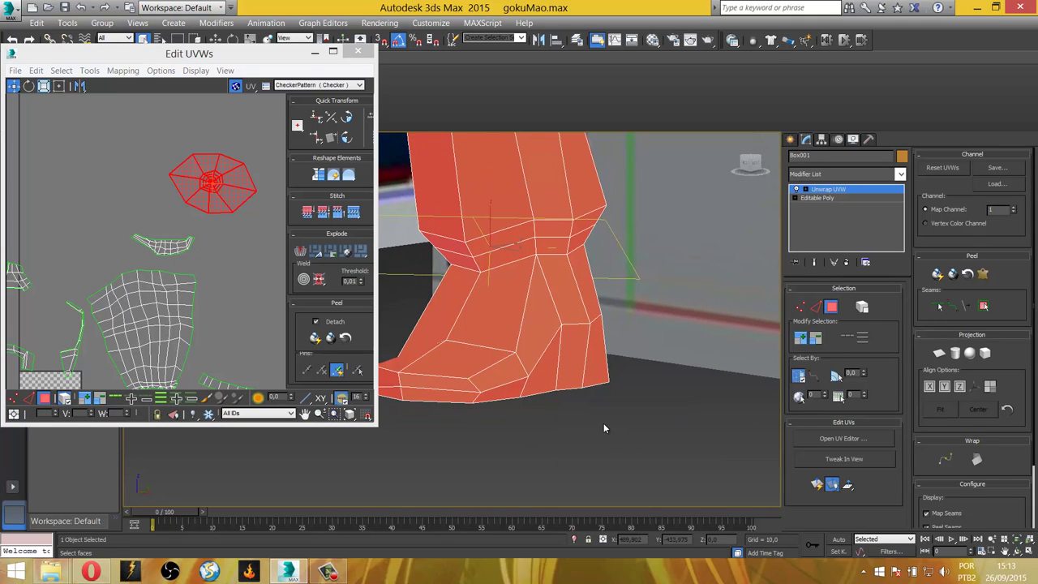
scroll(604, 425, down, 2)
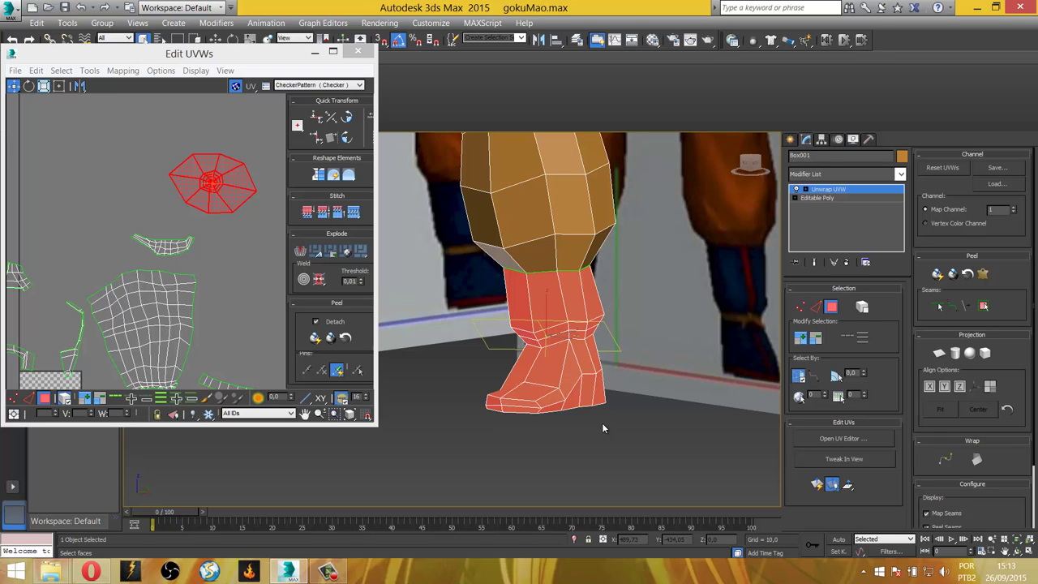
mouse_move(612, 415)
alt+middle_down()
mouse_move(509, 417)
mouse_move(607, 429)
mouse_move(483, 425)
mouse_move(515, 432)
mouse_move(619, 414)
alt+middle_up()
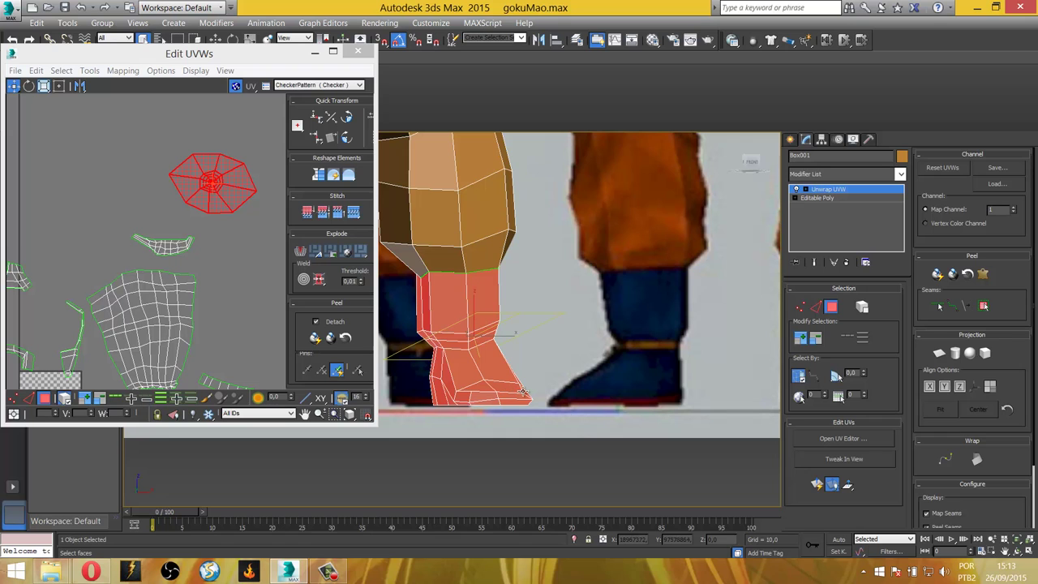
scroll(523, 392, up, 2)
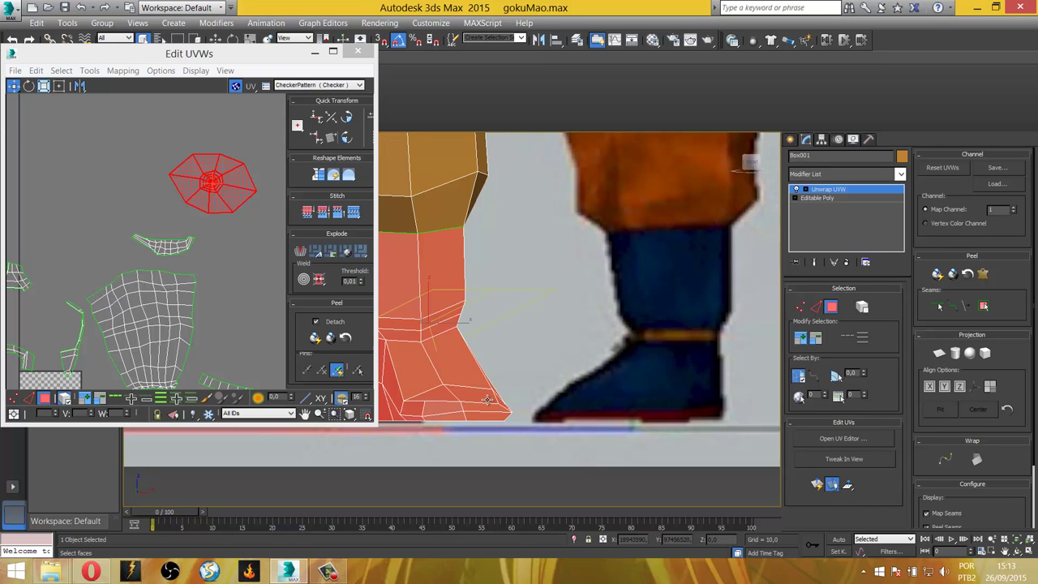
mouse_move(438, 405)
alt+middle_down()
mouse_move(560, 403)
mouse_move(681, 235)
mouse_move(535, 375)
alt+middle_up()
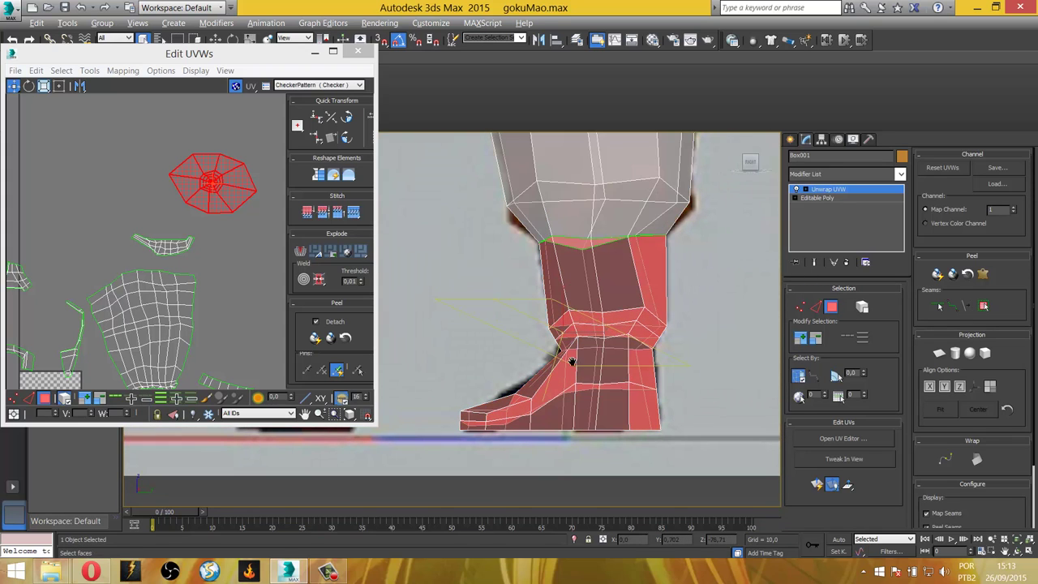
scroll(526, 375, up, 3)
click(831, 306)
Reselect the Box001 model and re-enable Polygon sub-object mode in Unwrap UVW.
click(619, 365)
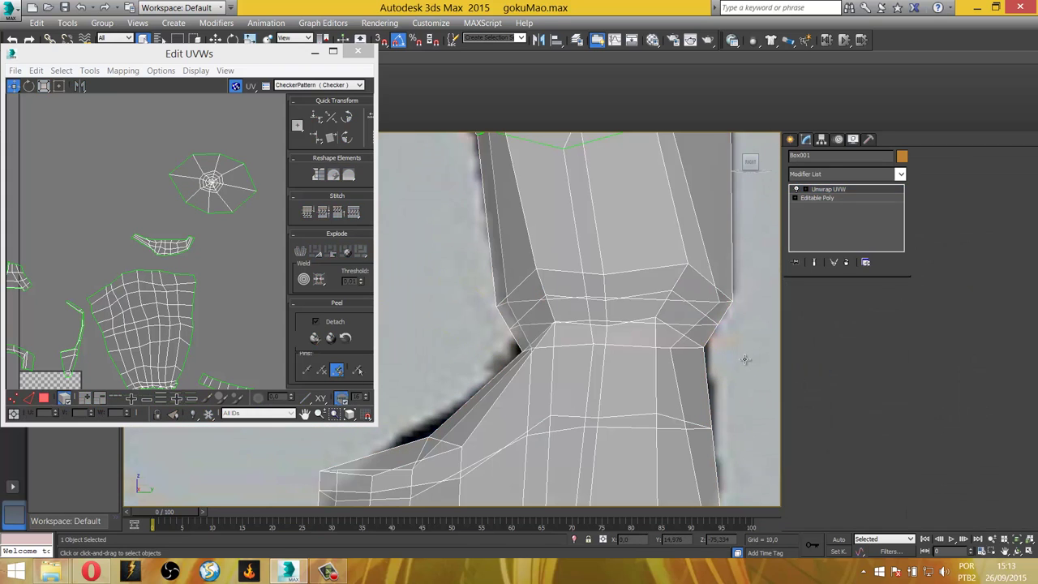
click(616, 369)
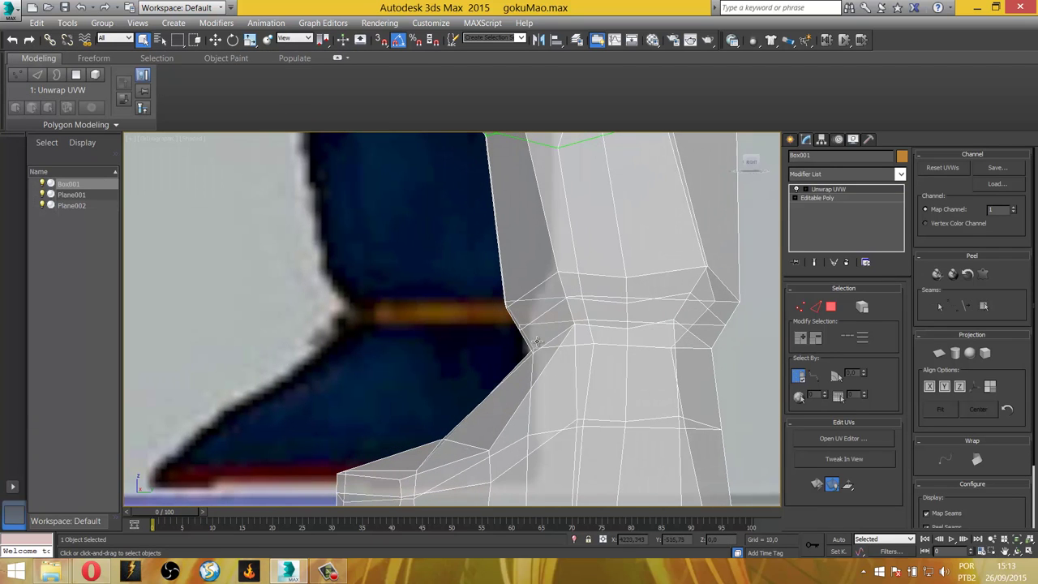
scroll(535, 341, down, 3)
alt+middle_drag(511, 341, 698, 348)
click(832, 307)
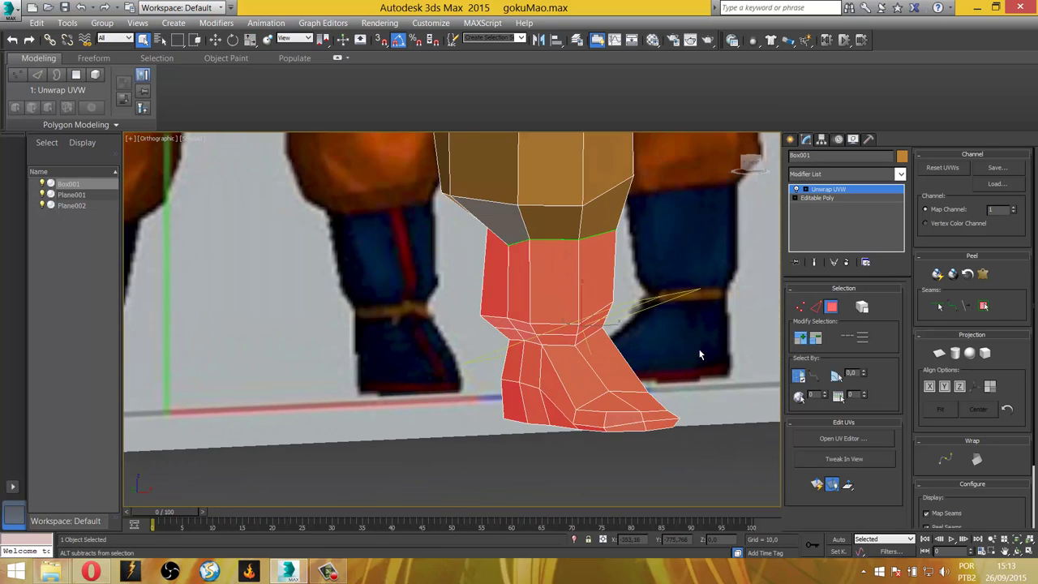
Zoom and orbit around the foot to inspect the selected boot faces.
scroll(649, 352, down, 2)
scroll(630, 364, down, 2)
scroll(568, 377, down, 2)
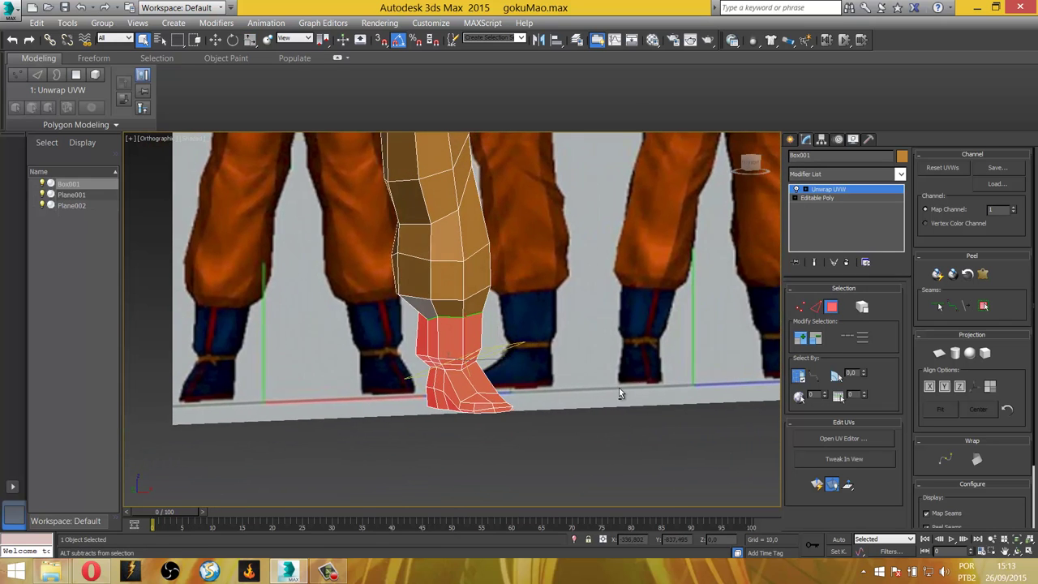
alt+middle_drag(618, 387, 584, 380)
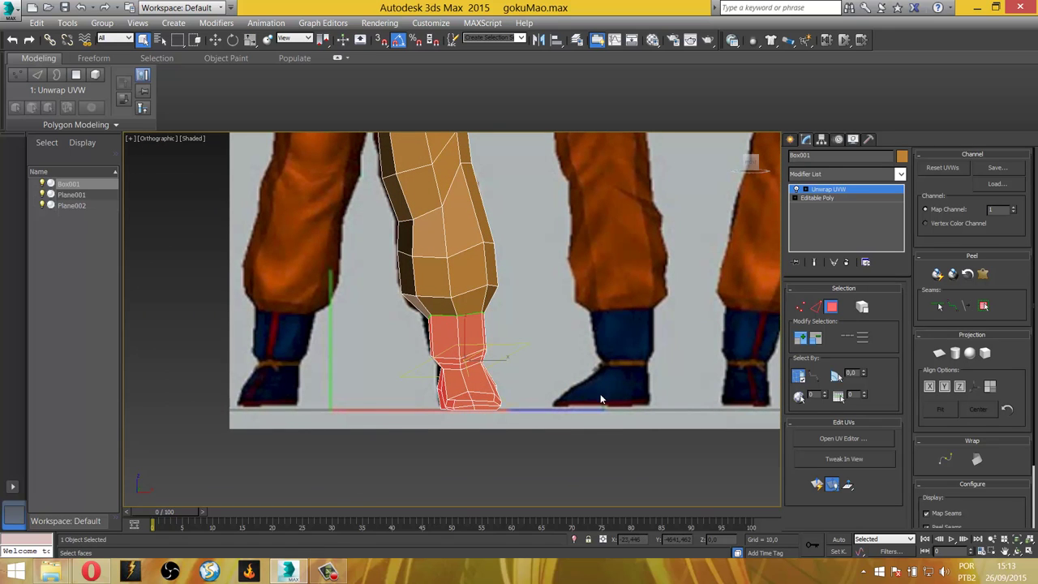
mouse_move(621, 379)
alt+middle_down()
mouse_move(626, 364)
mouse_move(608, 391)
alt+middle_up()
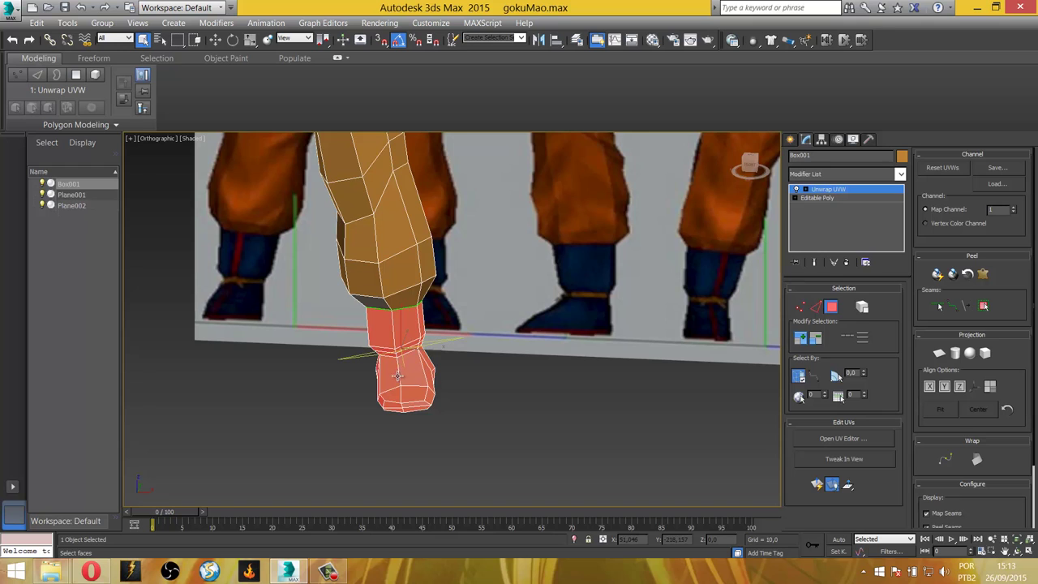
scroll(397, 375, up, 3)
scroll(374, 335, up, 2)
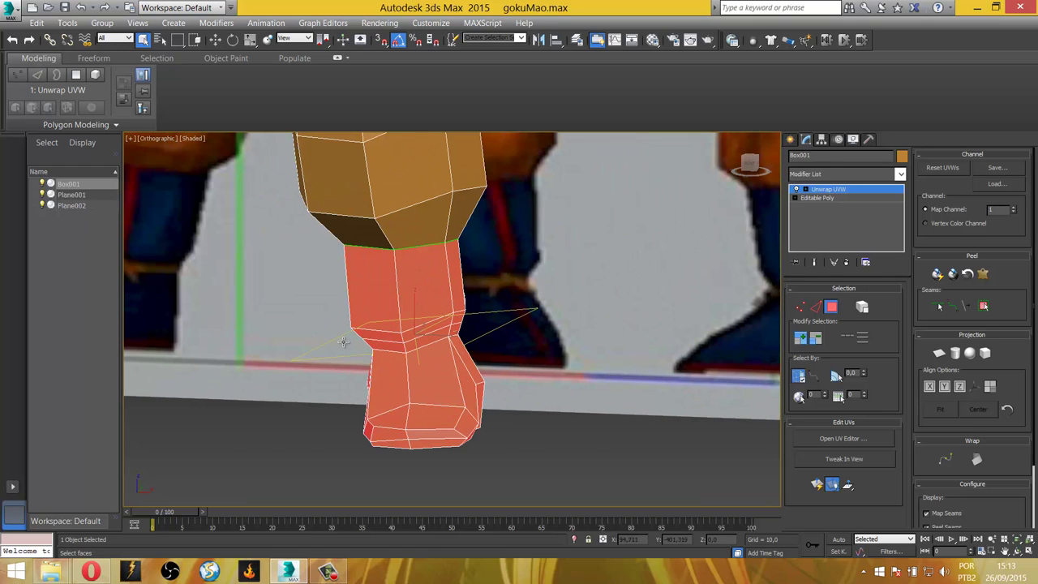
mouse_move(513, 359)
alt+middle_down()
mouse_move(494, 377)
mouse_move(587, 393)
alt+middle_up()
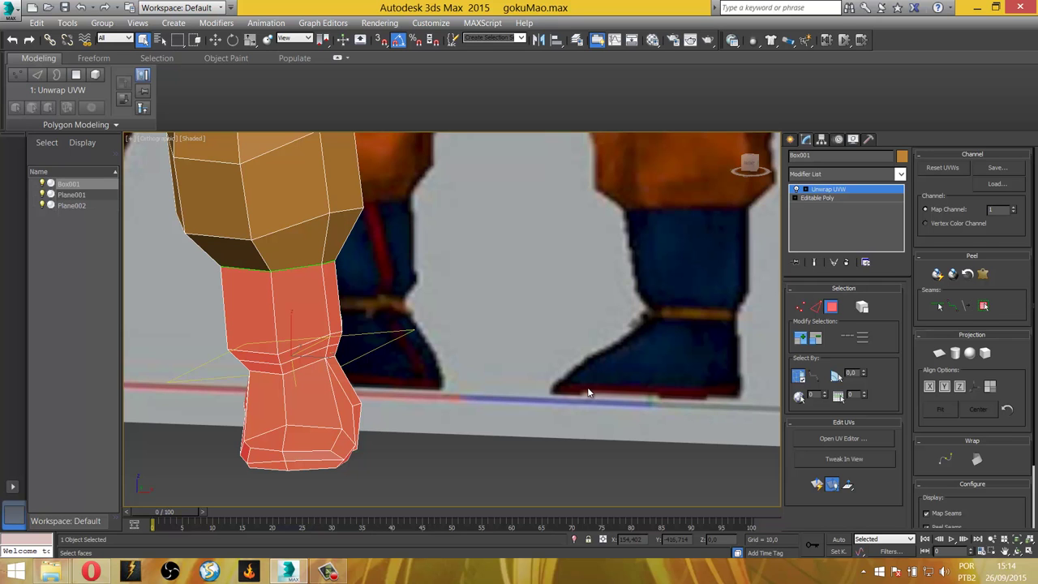
mouse_move(432, 387)
alt+middle_down()
mouse_move(284, 384)
mouse_move(320, 378)
mouse_move(387, 398)
alt+middle_up()
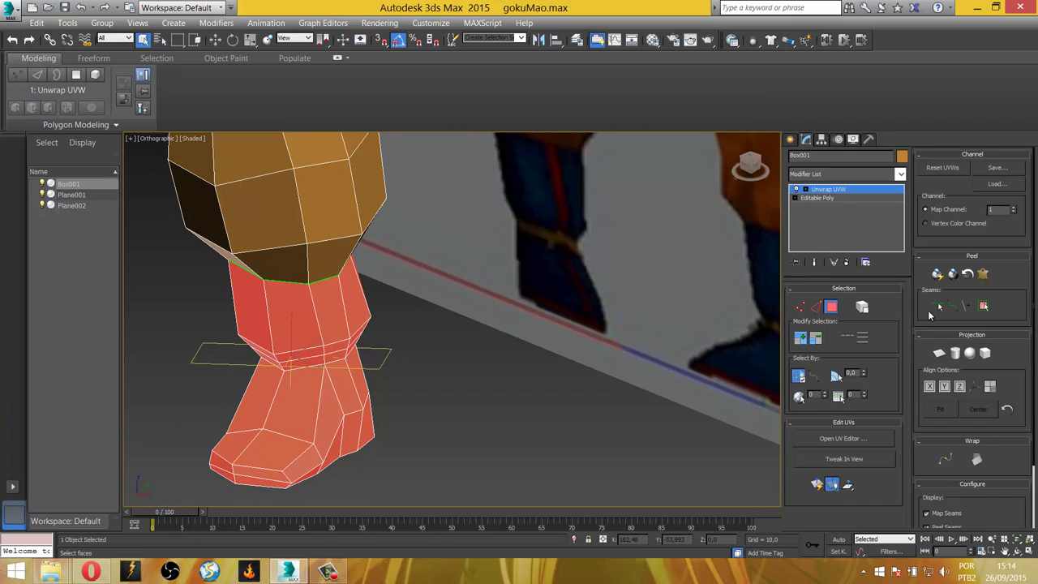
Draw point-to-point seams from the toe along the sole's bottom edge.
click(518, 395)
alt+middle_drag(437, 430, 920, 284)
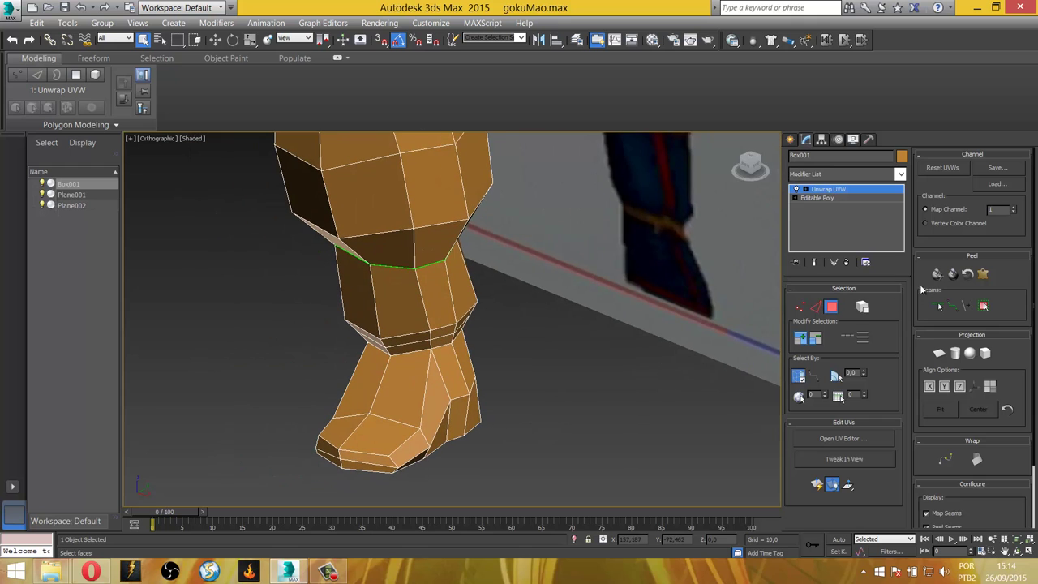
click(959, 305)
alt+middle_drag(434, 386, 297, 364)
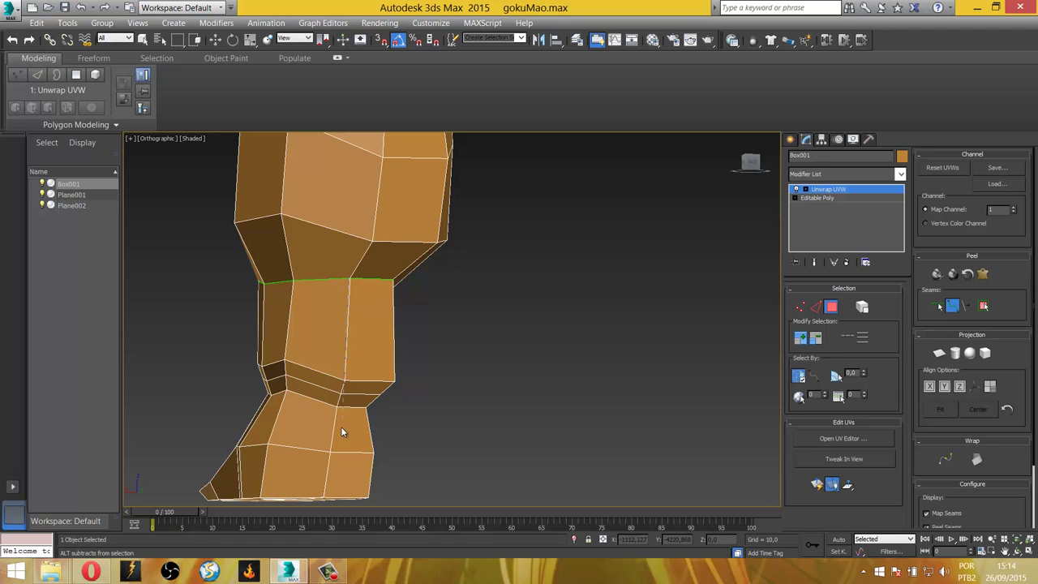
click(258, 454)
key(l)
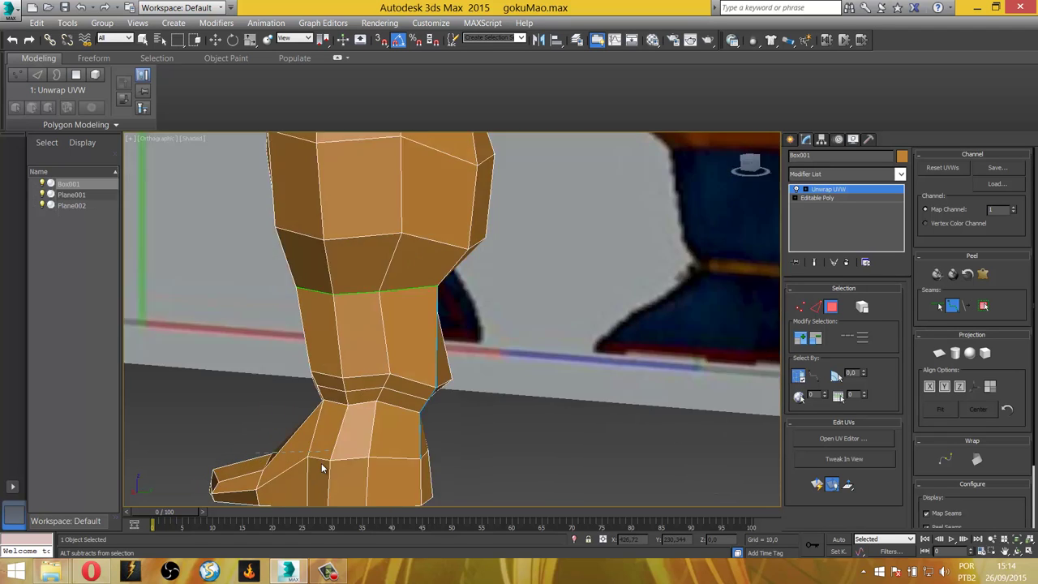
middle_drag(343, 456, 328, 415)
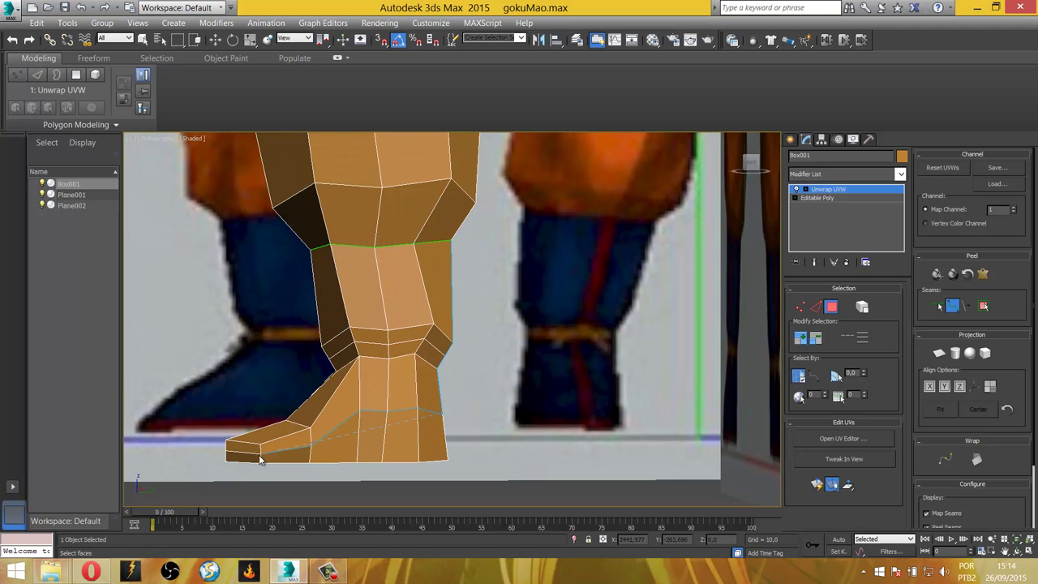
mouse_move(259, 457)
alt+middle_down()
mouse_move(250, 461)
mouse_move(406, 462)
alt+middle_up()
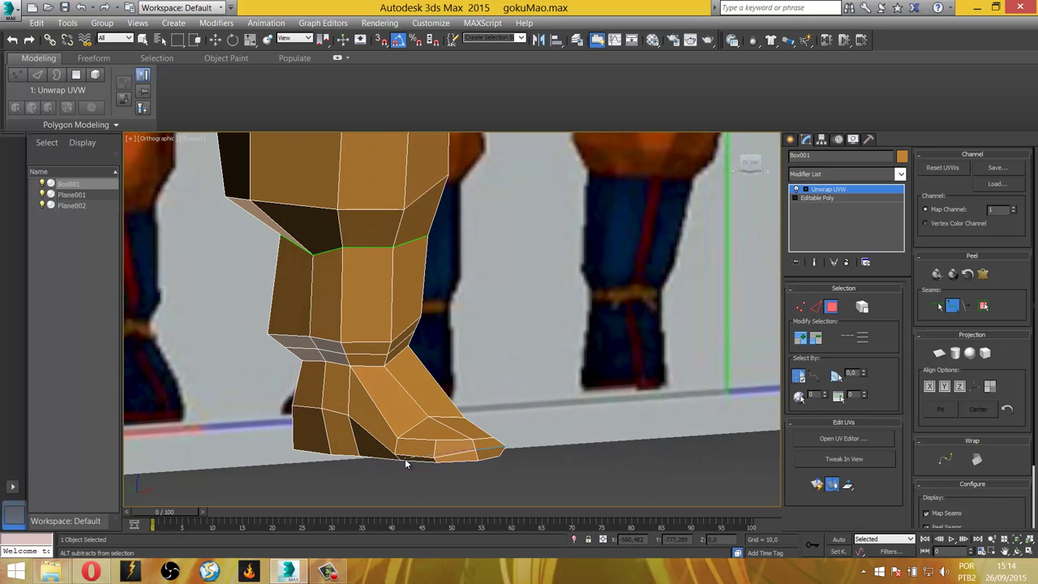
click(397, 457)
mouse_move(309, 422)
alt+middle_down()
mouse_move(370, 413)
mouse_move(366, 424)
alt+middle_up()
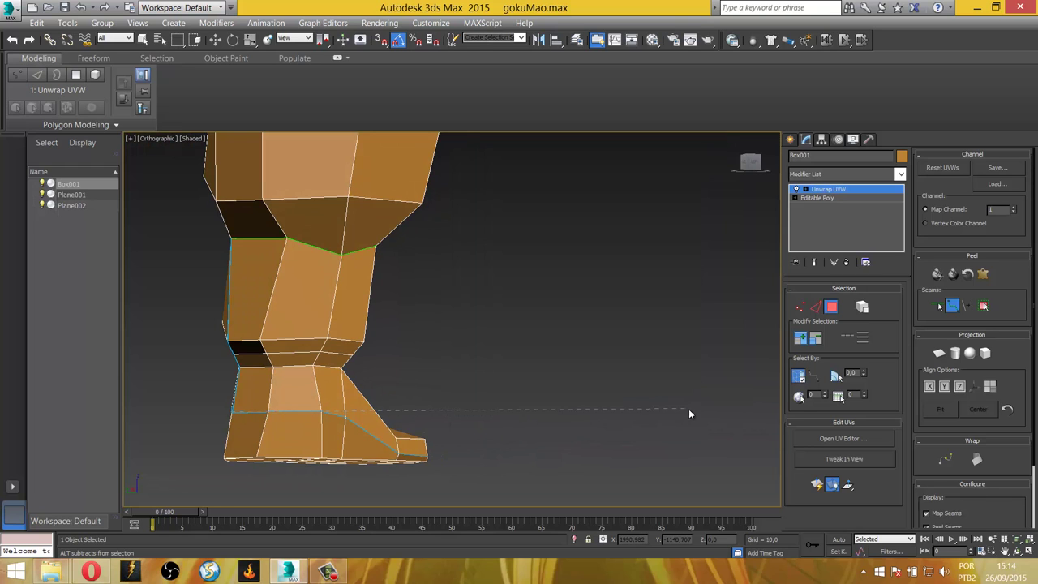
click(425, 430)
mouse_move(473, 471)
alt+middle_down()
mouse_move(452, 474)
mouse_move(475, 479)
alt+middle_up()
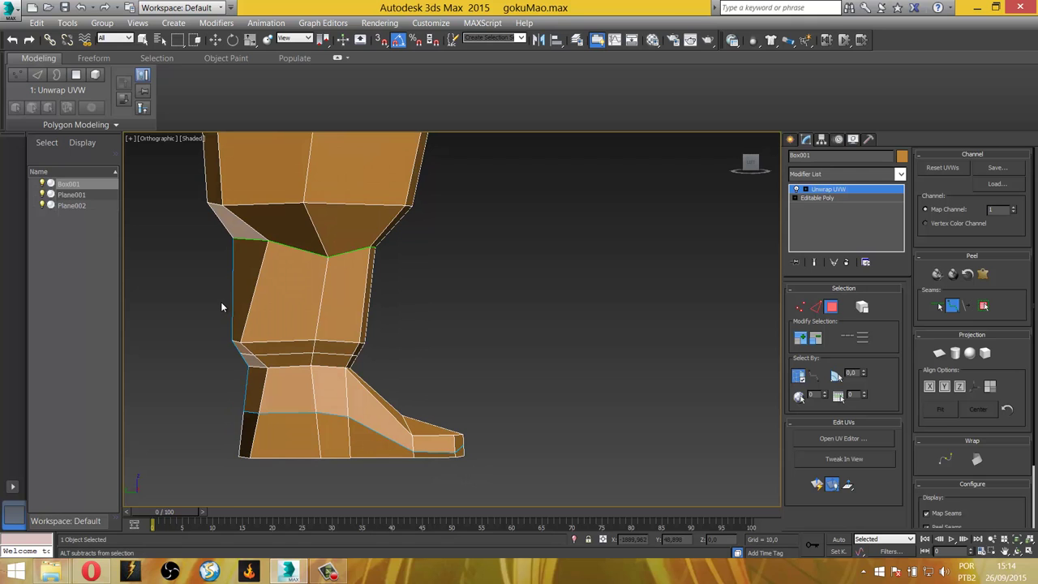
key(q)
Box-select the lower leg and foot faces and Quick Peel them into a flat island.
drag(213, 302, 471, 474)
mouse_move(488, 475)
alt+middle_down()
mouse_move(446, 490)
mouse_move(394, 487)
mouse_move(459, 498)
mouse_move(377, 486)
mouse_move(422, 485)
alt+middle_up()
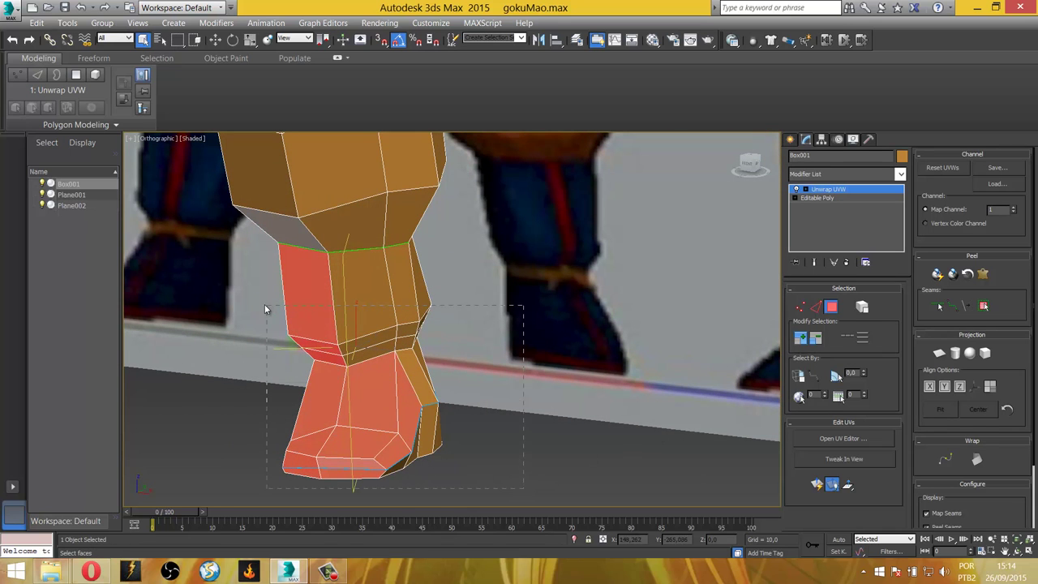
drag(524, 488, 264, 308)
mouse_move(503, 397)
alt+middle_down()
mouse_move(471, 382)
mouse_move(422, 381)
alt+middle_up()
click(937, 273)
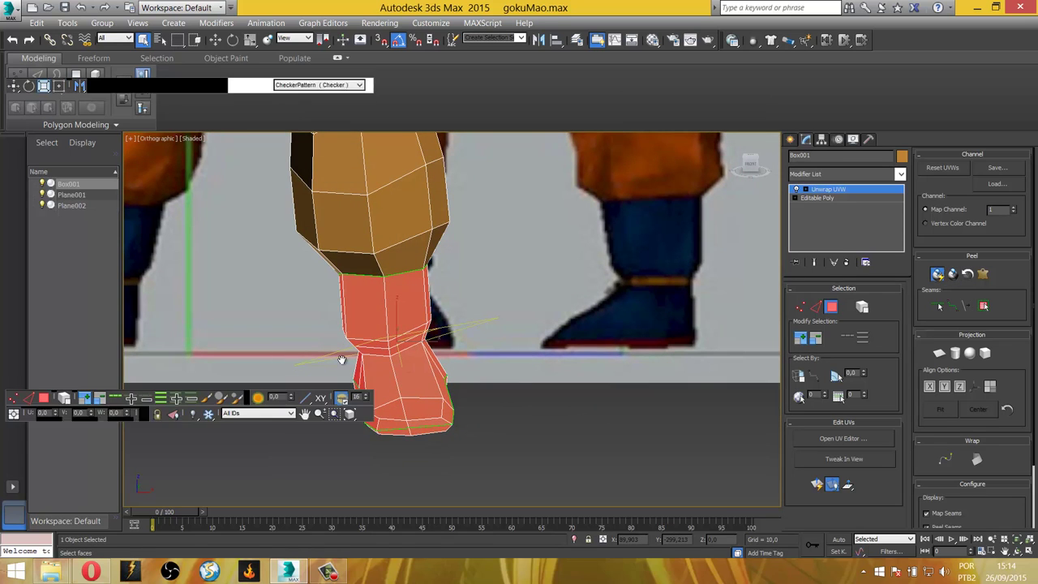
Select a small UV island and move it lower in the layout.
click(224, 244)
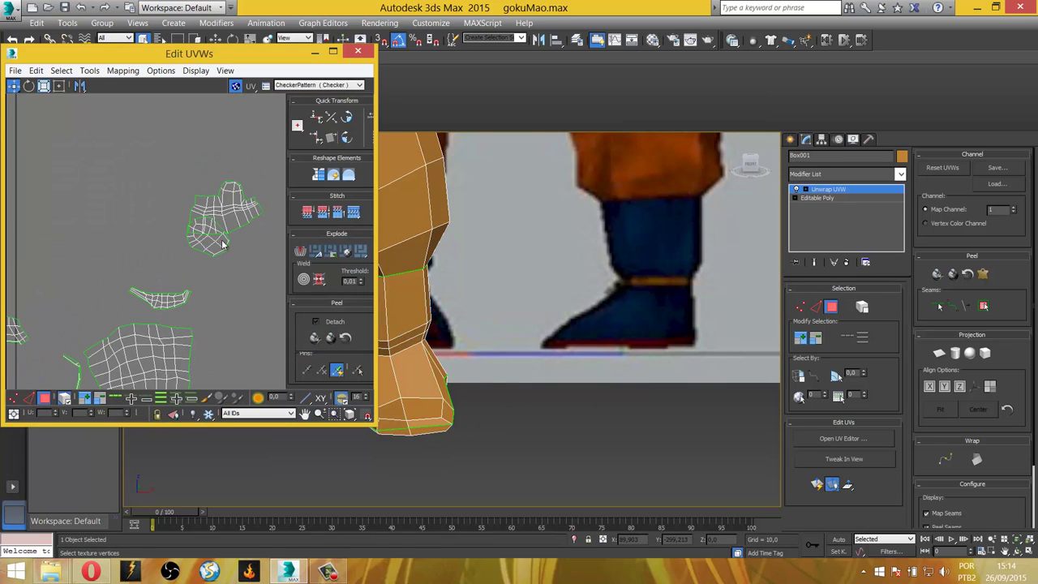
click(217, 237)
drag(218, 236, 243, 308)
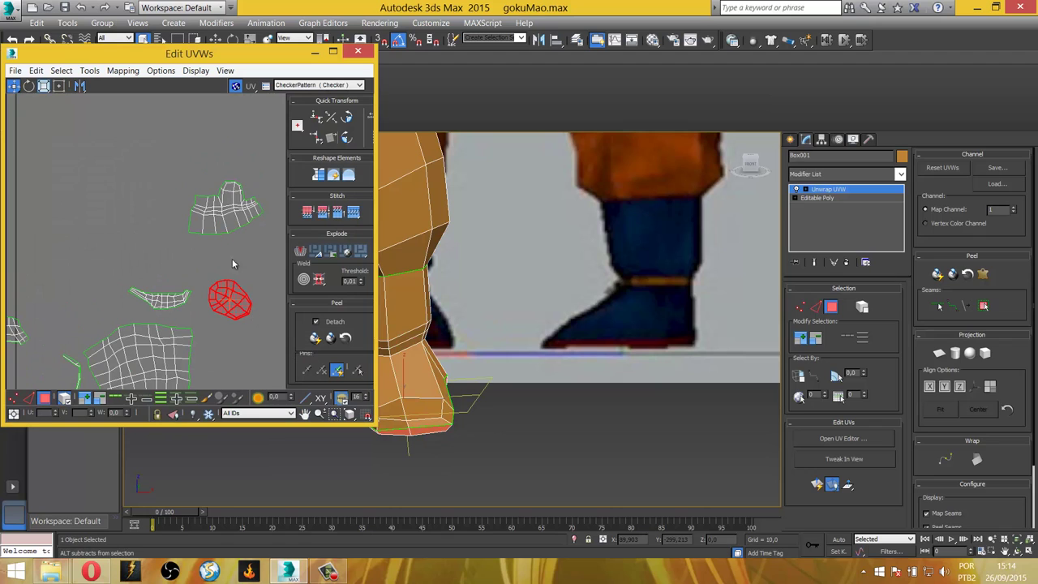
Move the lower-leg island down-left and Quick Peel it again into a symmetric shape.
click(227, 207)
drag(227, 207, 188, 259)
scroll(190, 256, up, 2)
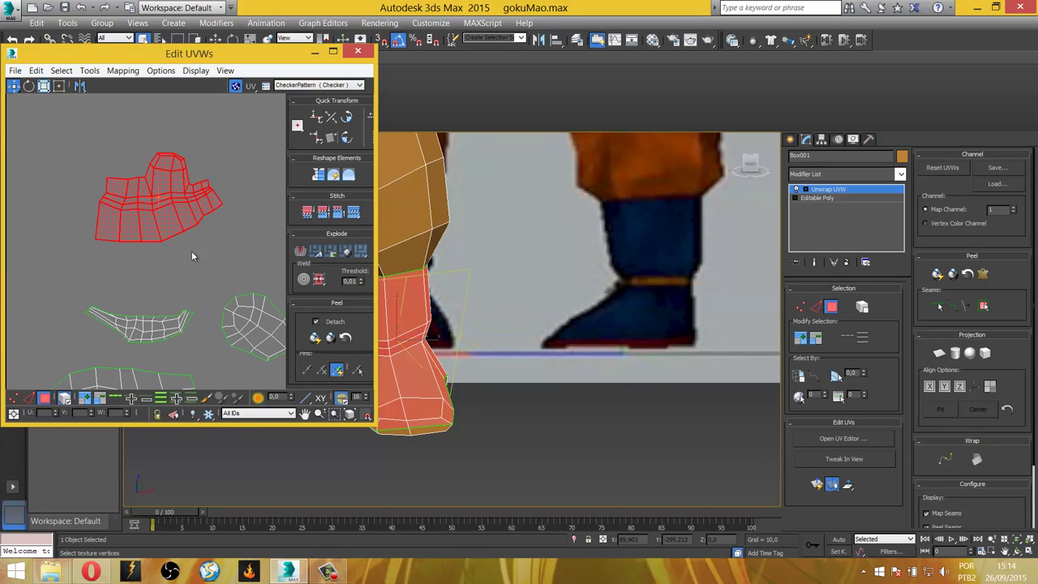
click(937, 274)
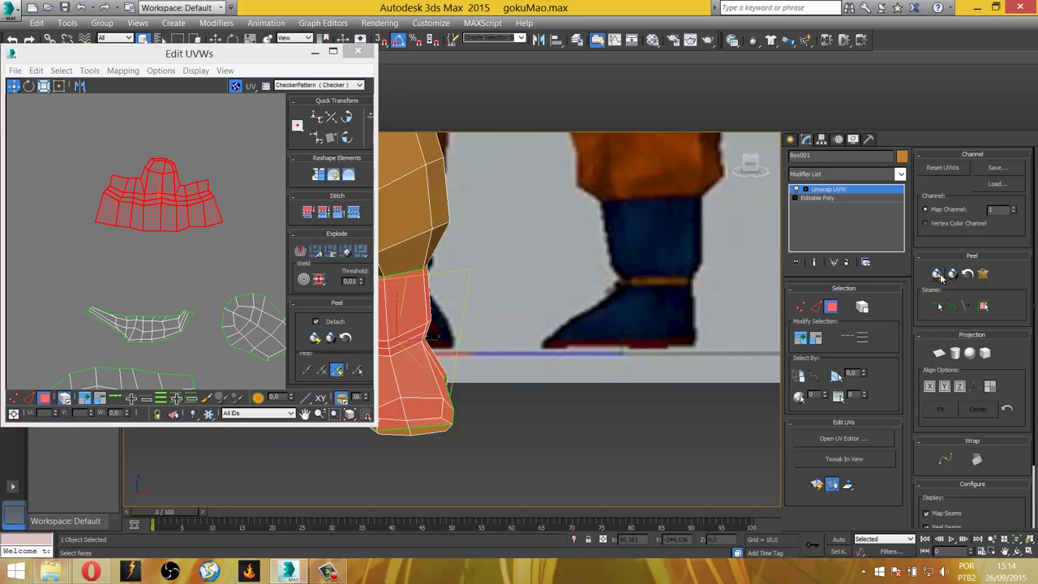
click(170, 211)
Rotate the whole lower-leg island about 180 degrees so it sits upright.
scroll(151, 159, up, 2)
click(232, 311)
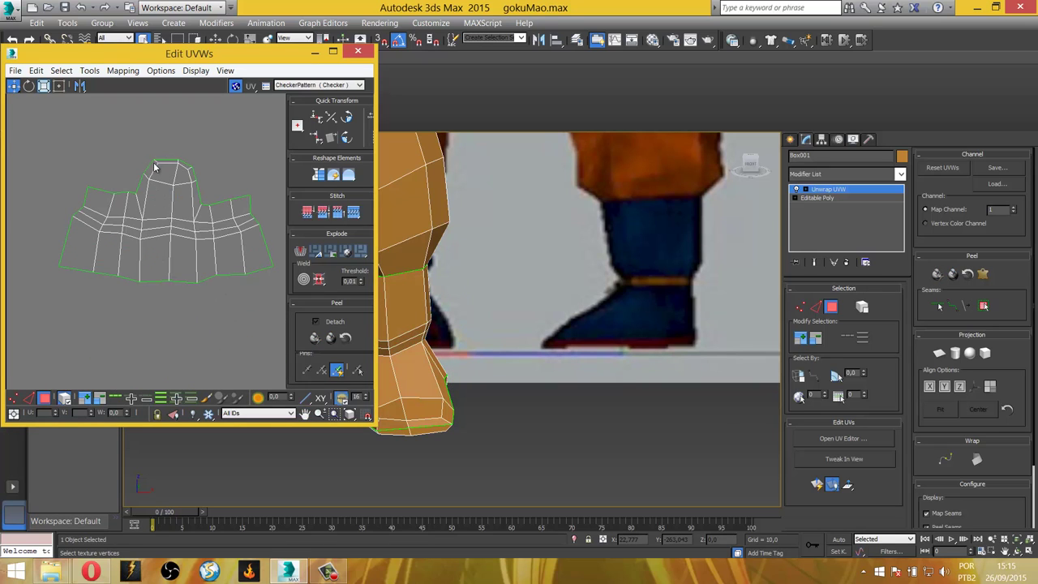
key(ctrl+a)
click(28, 85)
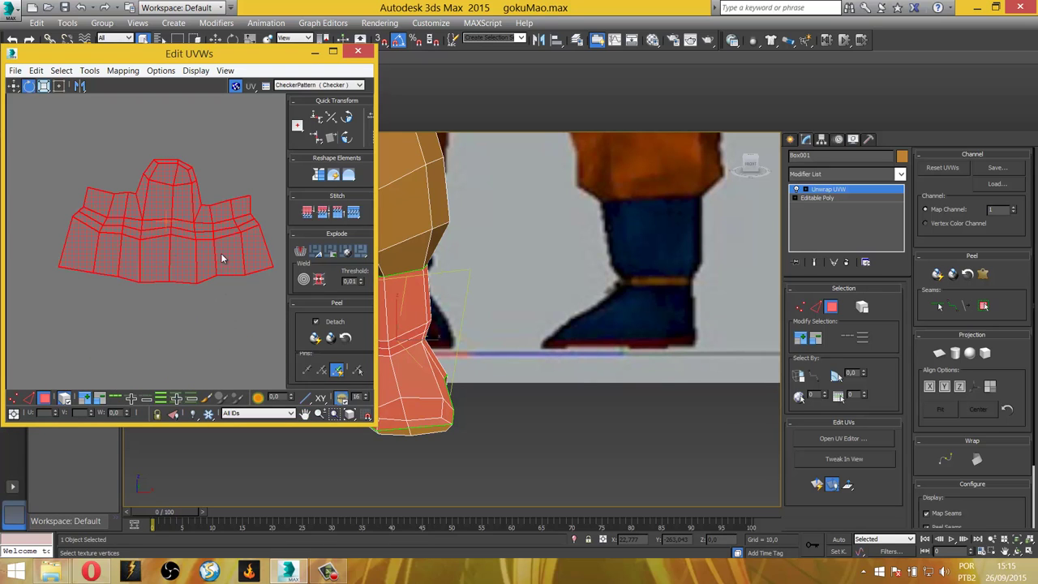
drag(222, 258, 62, 170)
click(152, 293)
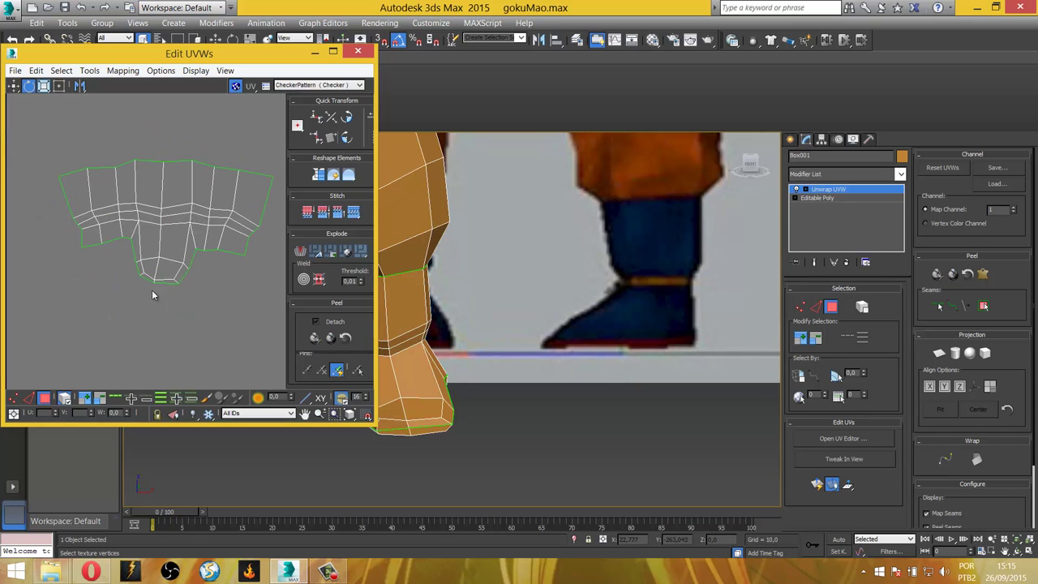
scroll(539, 328, up, 2)
scroll(527, 316, up, 1)
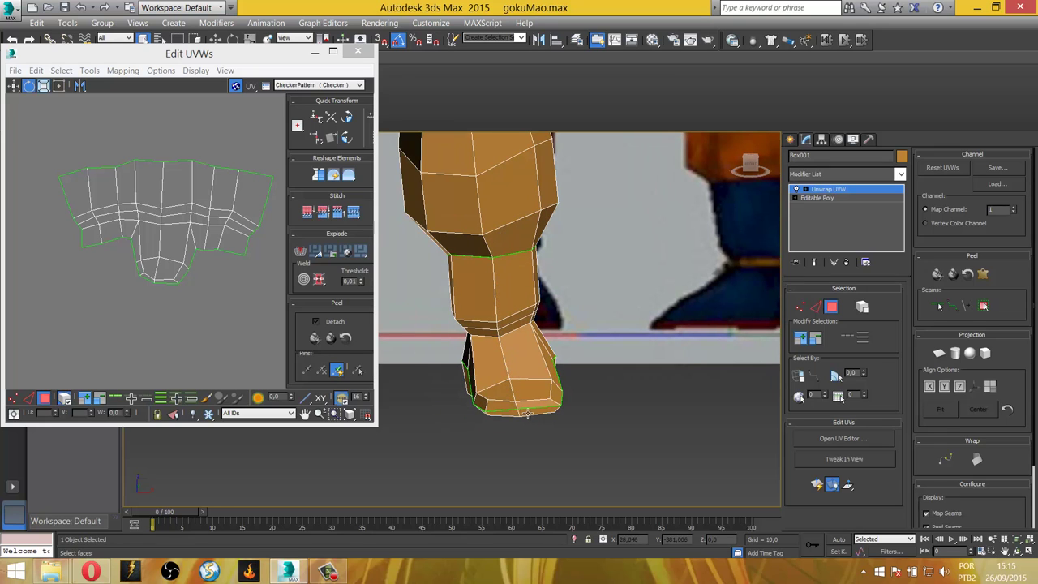
mouse_move(527, 414)
alt+middle_down()
mouse_move(434, 431)
mouse_move(461, 352)
alt+middle_up()
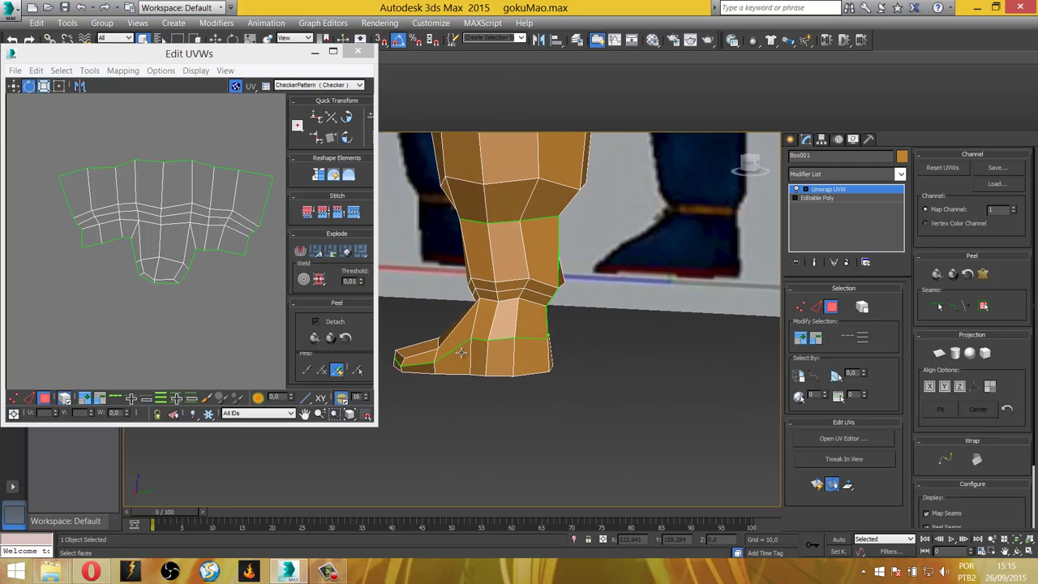
mouse_move(550, 369)
alt+middle_down()
mouse_move(438, 351)
mouse_move(495, 366)
mouse_move(485, 368)
mouse_move(559, 356)
alt+middle_up()
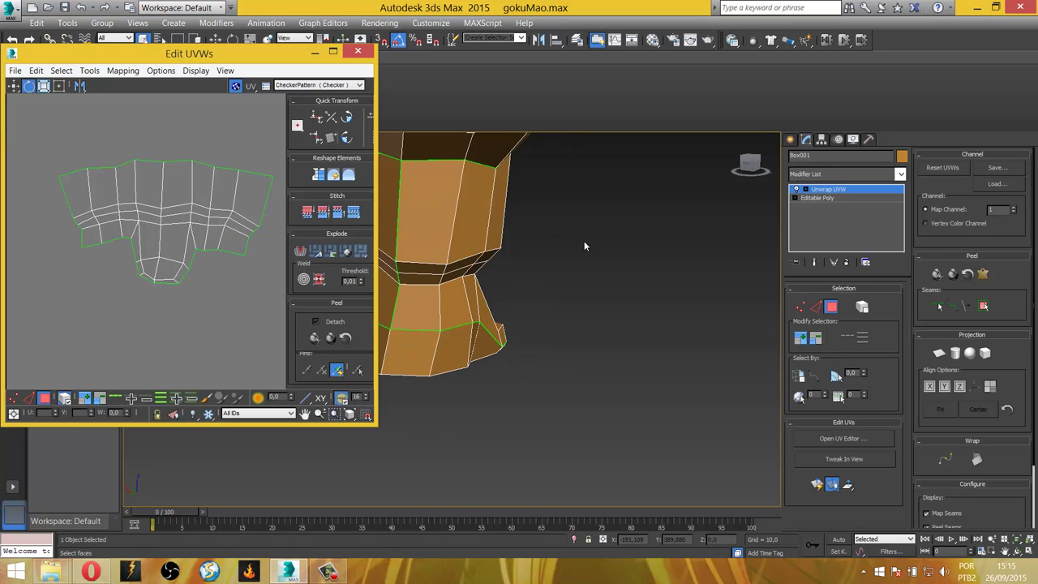
mouse_move(584, 243)
alt+middle_down()
mouse_move(540, 277)
mouse_move(630, 278)
alt+middle_up()
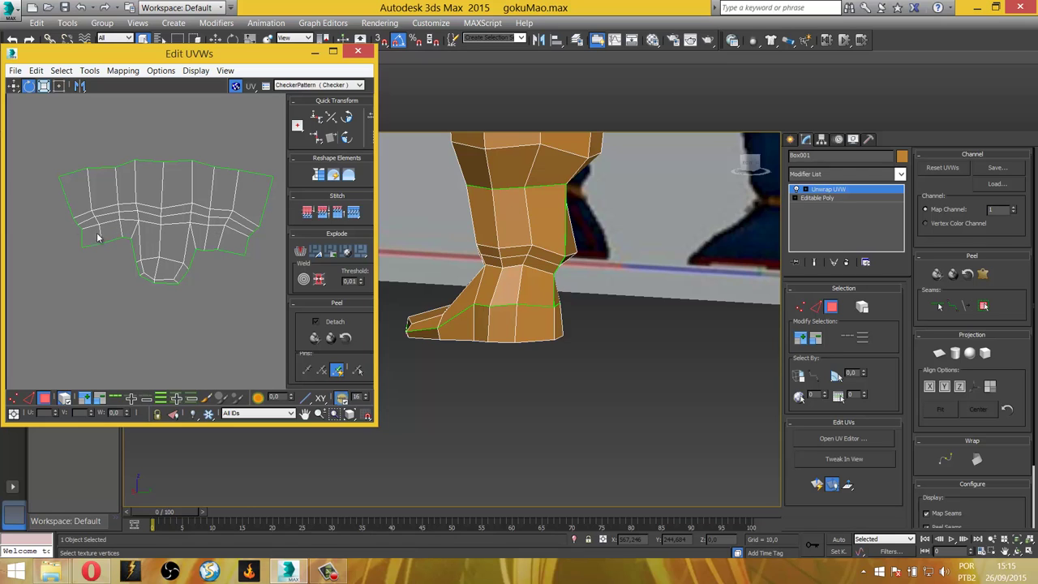
mouse_move(559, 209)
alt+middle_down()
mouse_move(753, 298)
mouse_move(728, 237)
alt+middle_up()
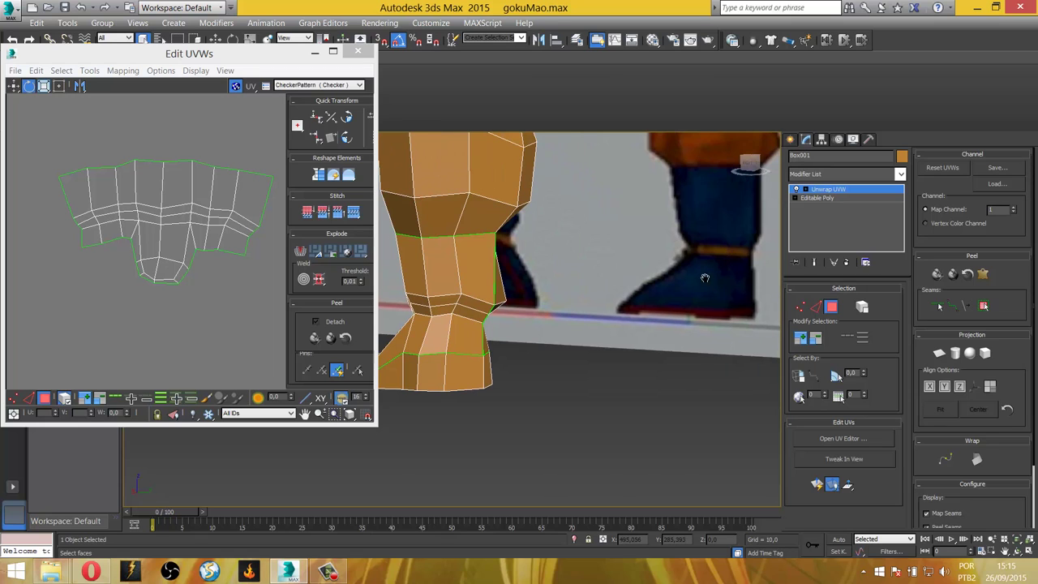
scroll(686, 267, down, 2)
scroll(663, 254, down, 2)
middle_drag(635, 269, 617, 277)
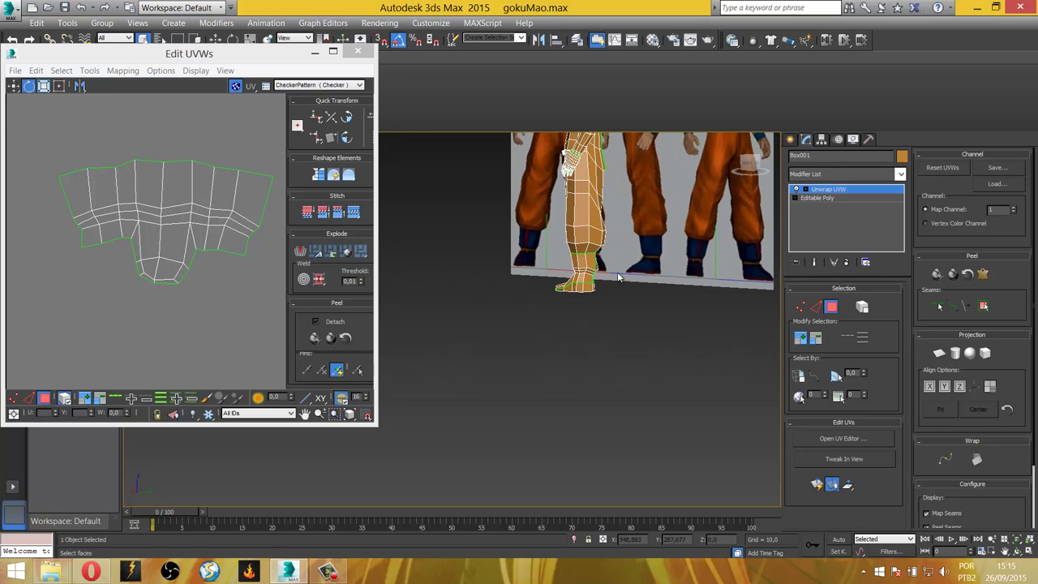
scroll(190, 254, down, 2)
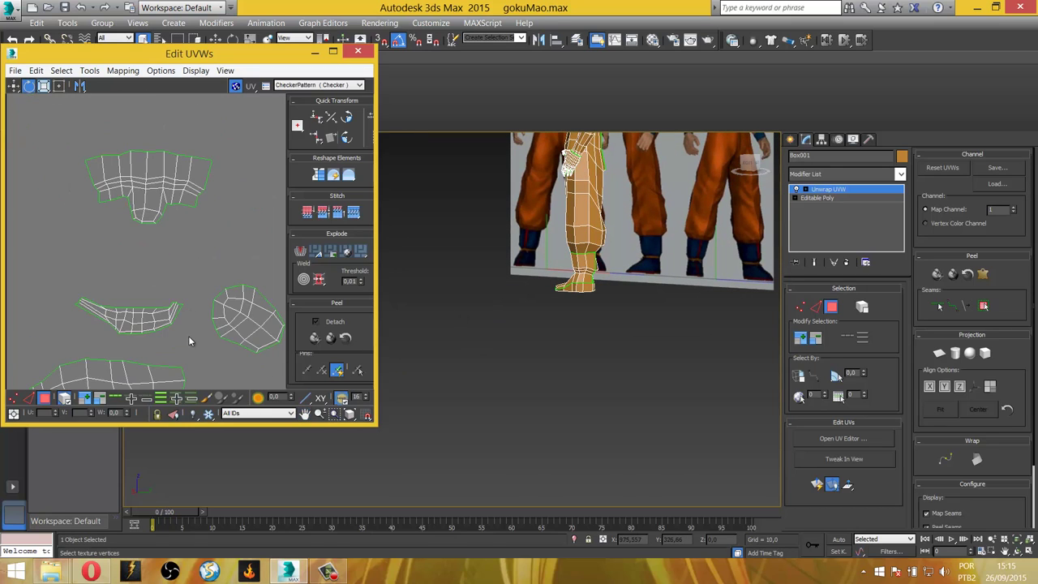
Select the shoe's UV island and zoom in on the foot.
click(251, 324)
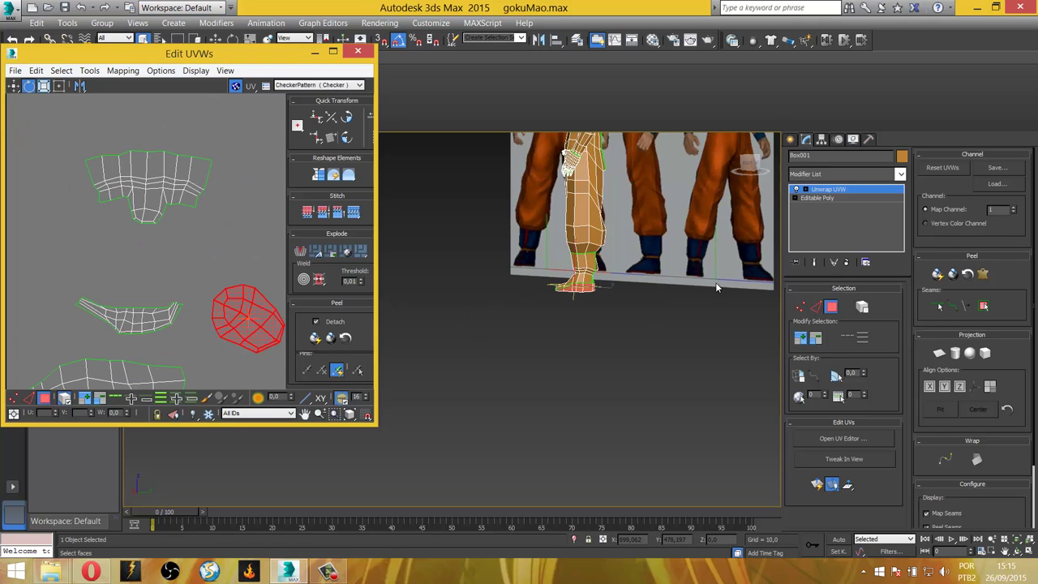
scroll(527, 304, up, 3)
scroll(527, 305, up, 3)
scroll(543, 300, up, 3)
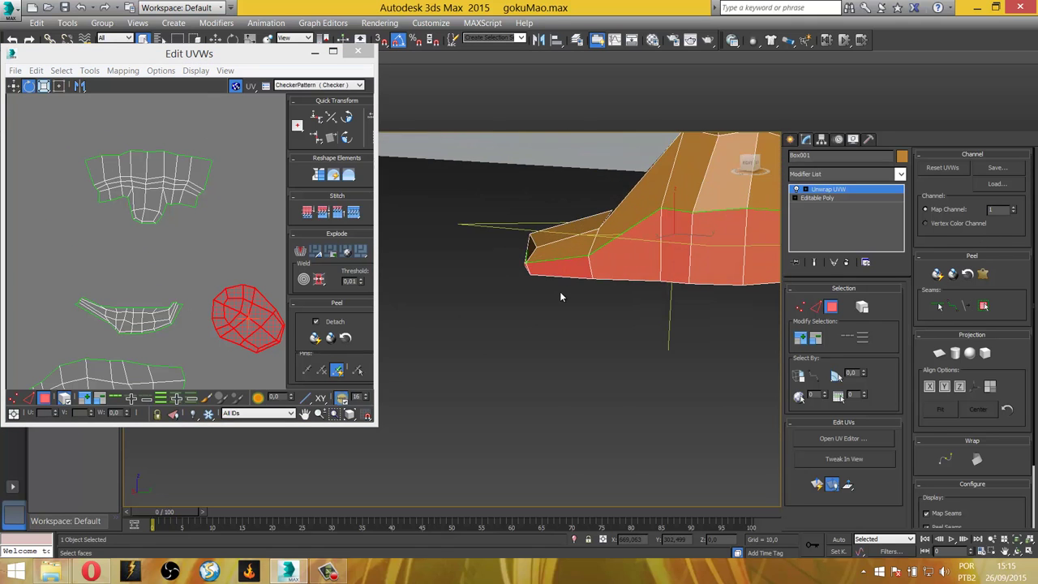
scroll(560, 297, up, 2)
scroll(560, 296, up, 2)
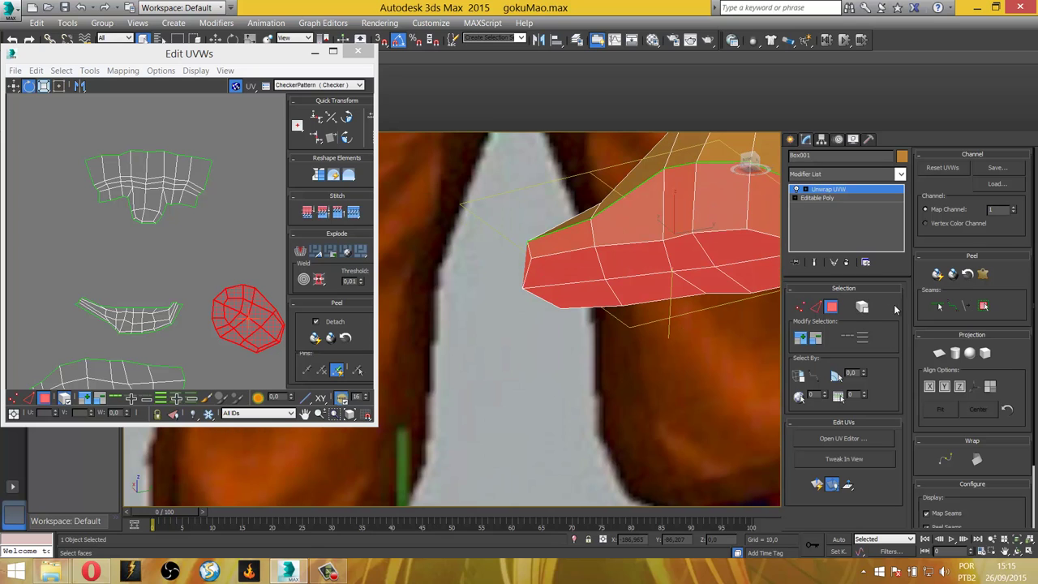
Draw a point-to-point seam along the toe's bottom edge loop.
click(952, 306)
alt+middle_drag(622, 296, 627, 258)
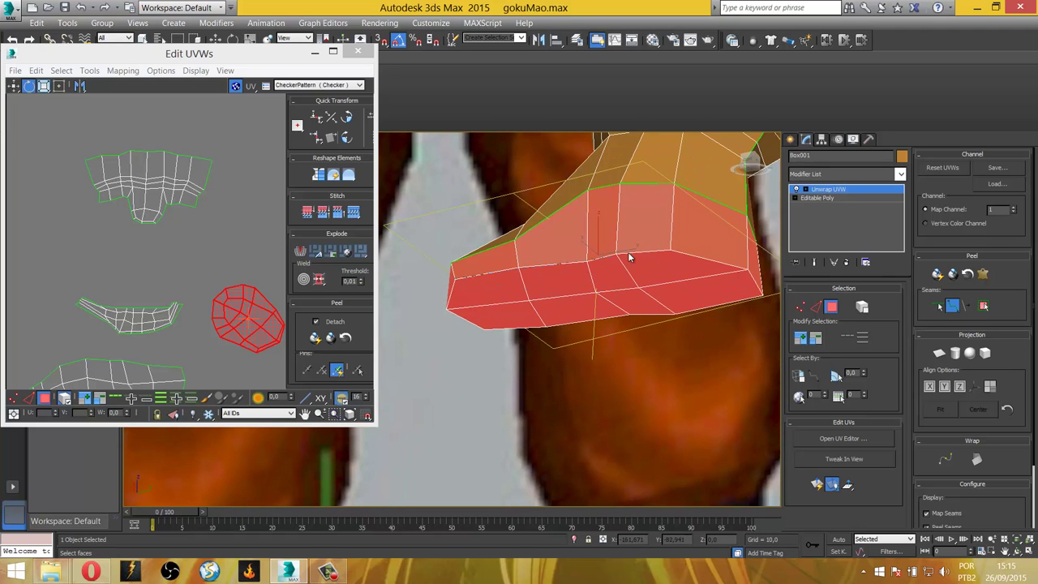
click(670, 251)
click(762, 296)
click(672, 314)
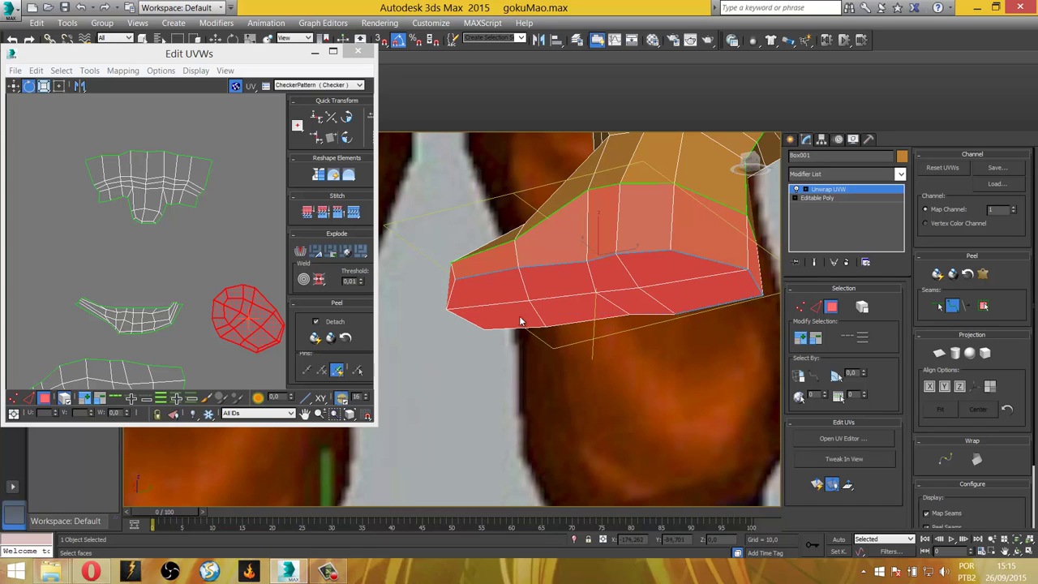
click(448, 298)
Bring up the right-click quad menu of UV commands in the viewport.
right_click(311, 312)
click(256, 270)
right_click(257, 267)
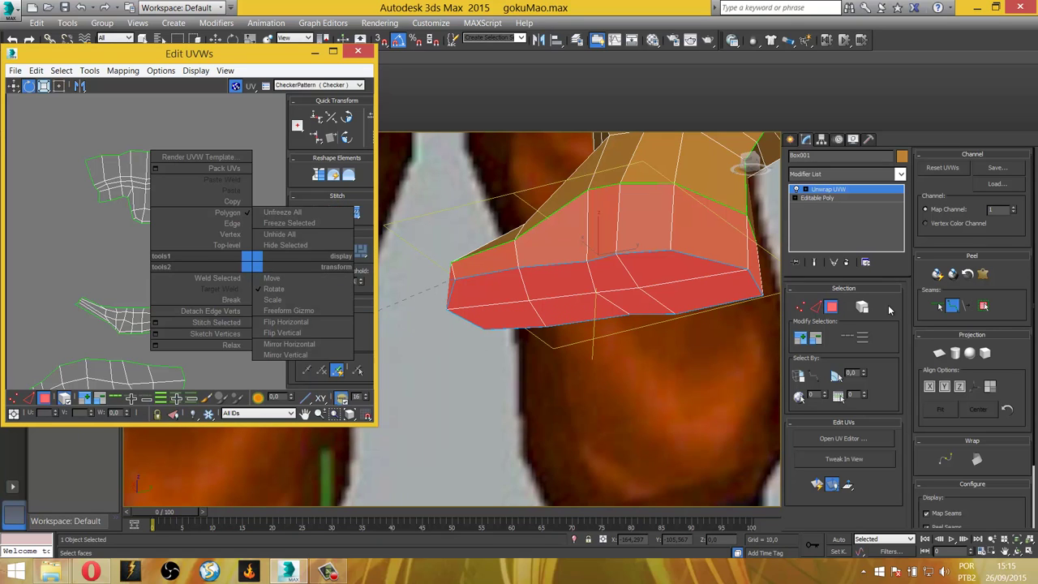
Quick Peel the shoe faces, then peel again to flatten the shoe island.
click(937, 275)
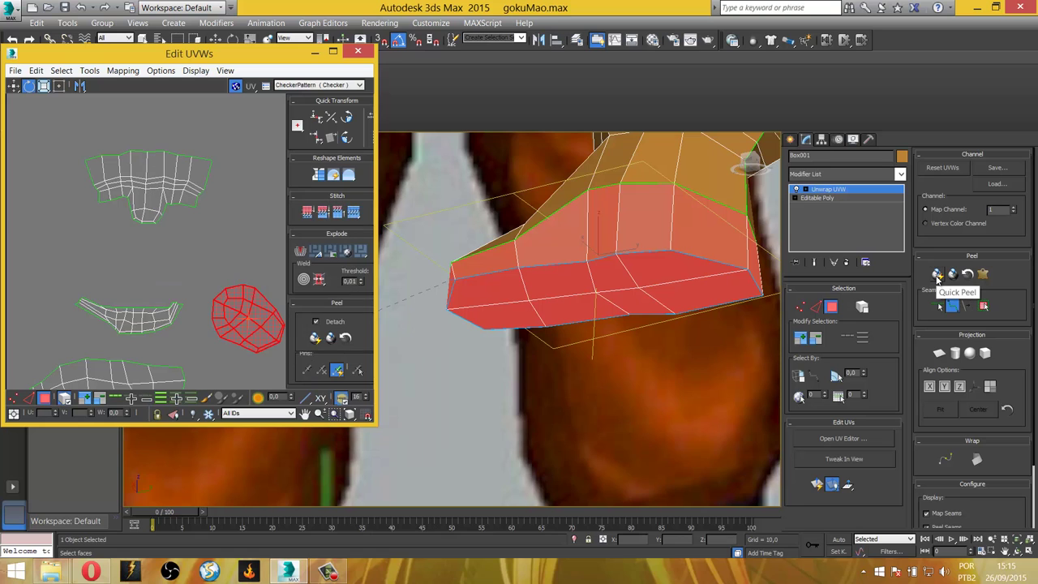
scroll(211, 359, up, 2)
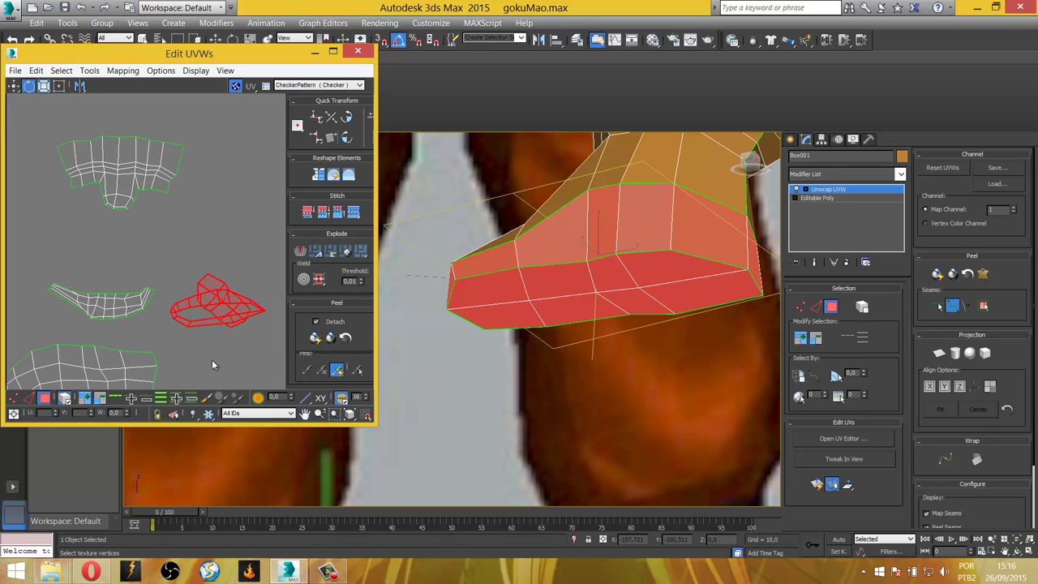
scroll(183, 357, up, 2)
scroll(182, 361, up, 2)
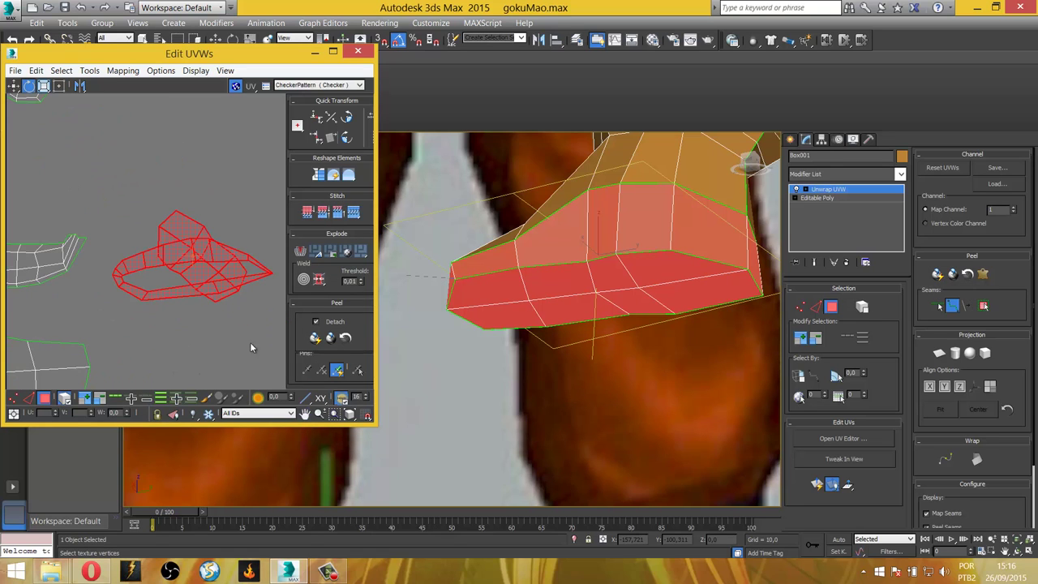
alt+middle_drag(728, 290, 668, 300)
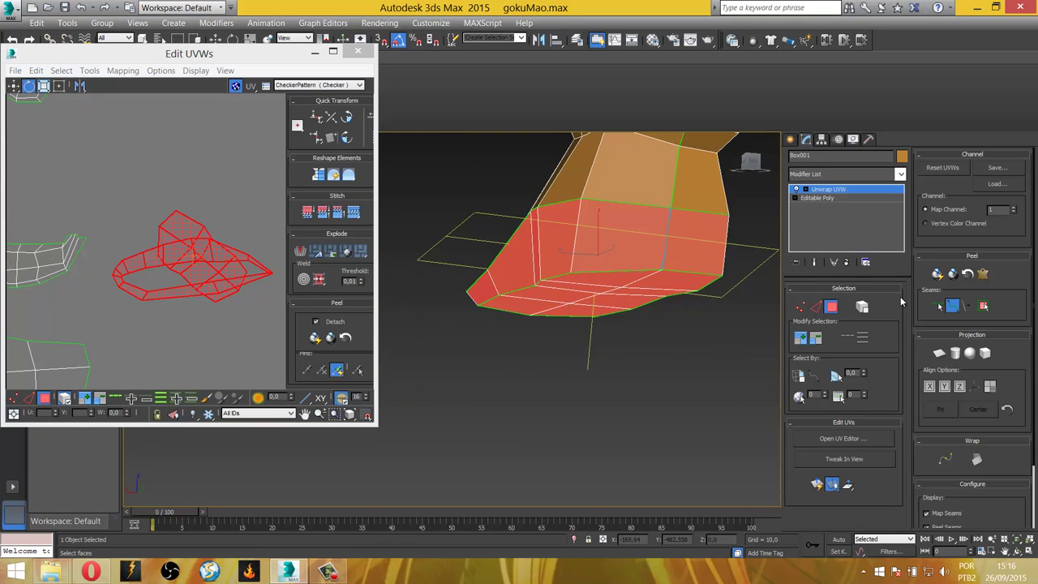
click(938, 274)
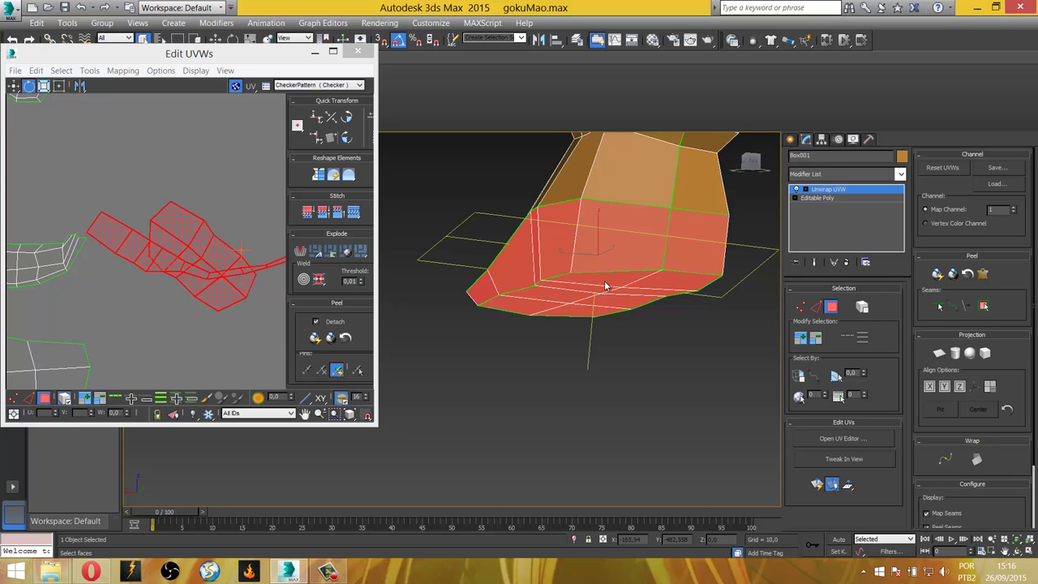
Rotate the curved shoe strip near horizontal and move it upward.
middle_drag(171, 294, 219, 239)
mouse_move(220, 239)
mouse_down()
mouse_move(101, 247)
mouse_move(102, 197)
mouse_up()
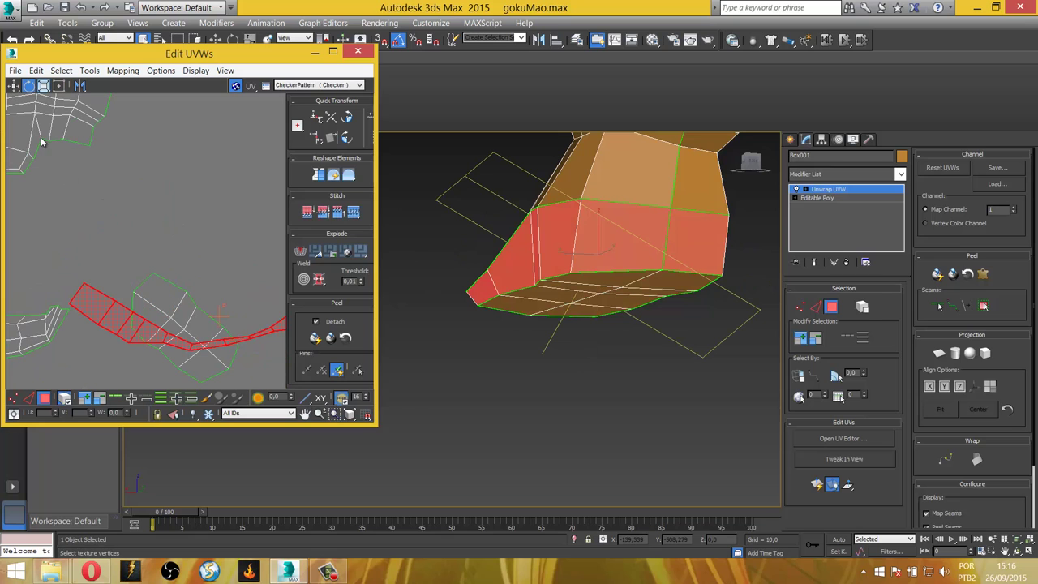
click(13, 85)
drag(116, 330, 89, 191)
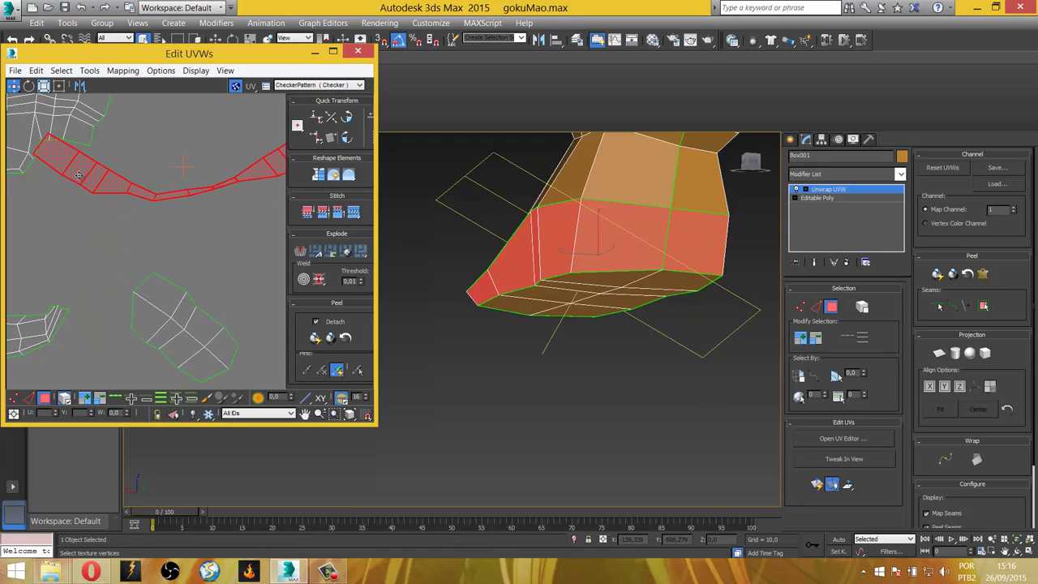
middle_drag(89, 191, 81, 290)
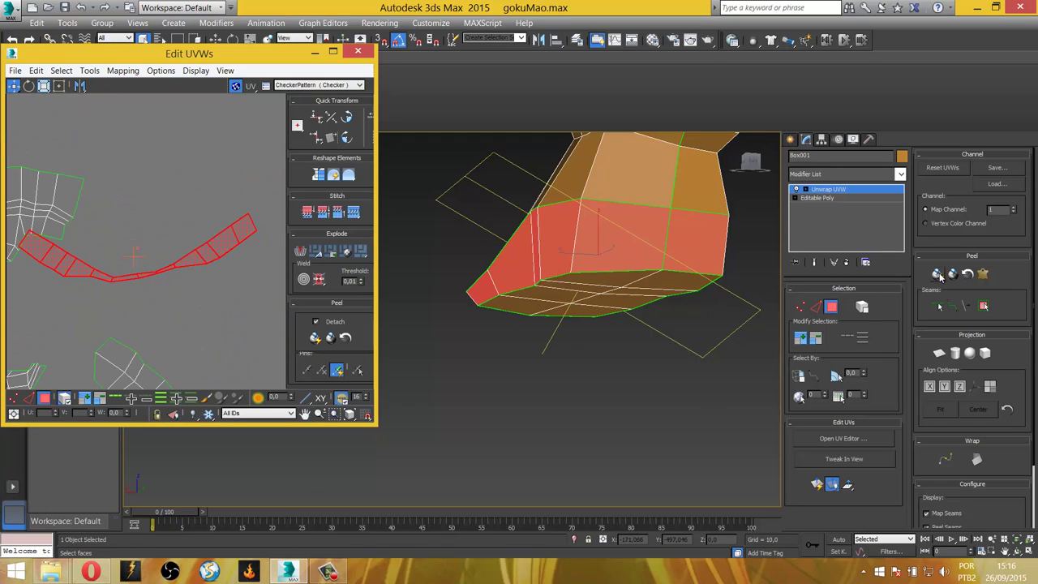
Move the sole island up above the strip and reselect the curved side strip.
middle_drag(209, 273, 186, 245)
middle_drag(162, 347, 248, 334)
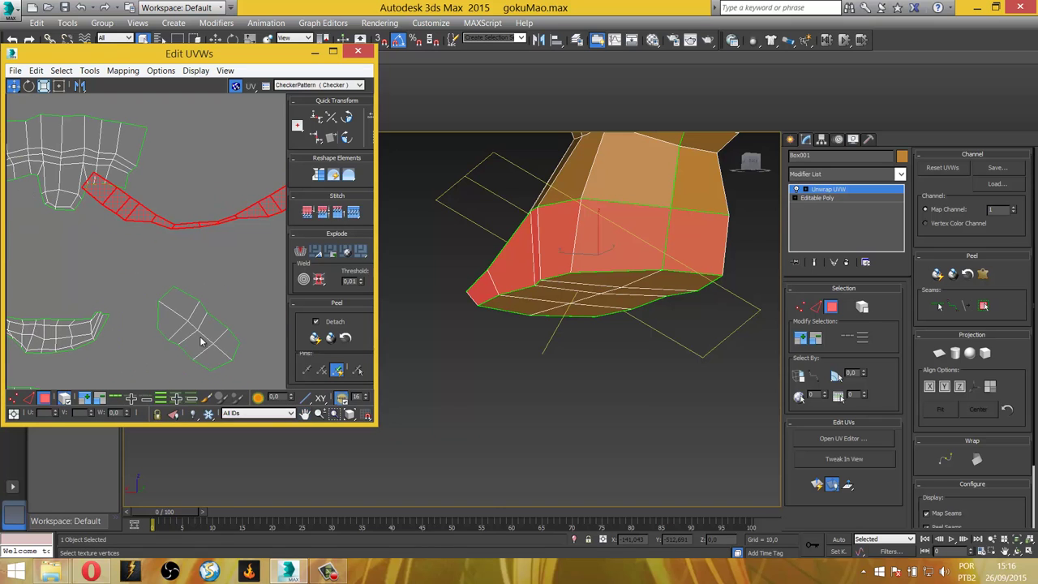
click(200, 341)
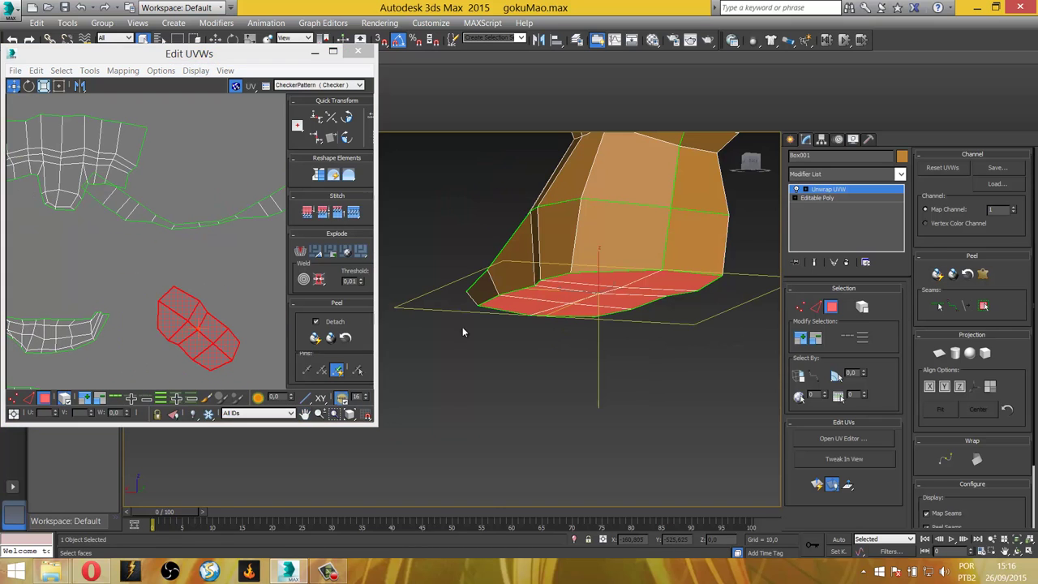
drag(201, 352, 214, 153)
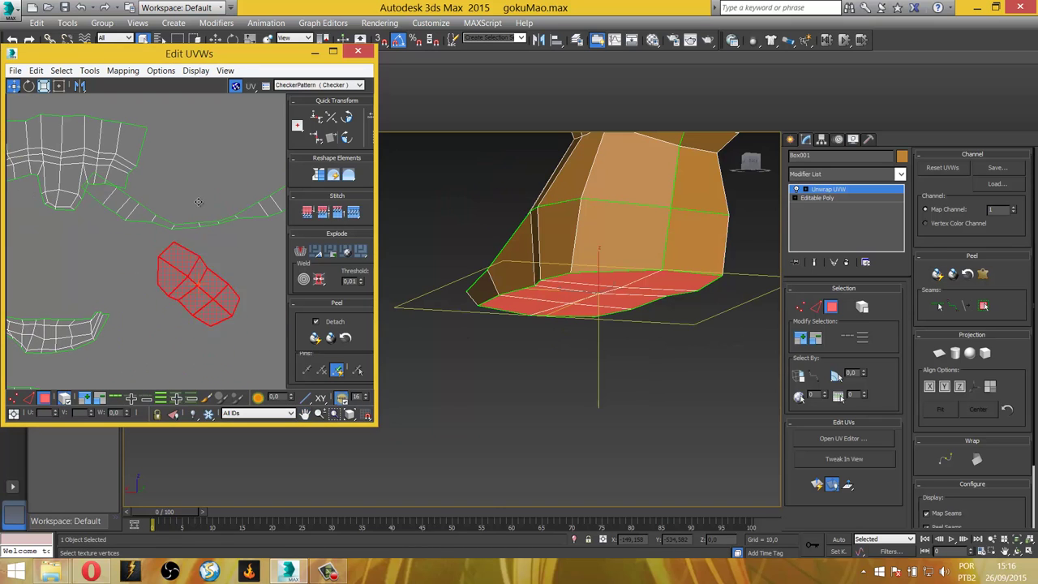
click(132, 218)
middle_drag(157, 265, 97, 288)
scroll(97, 288, down, 2)
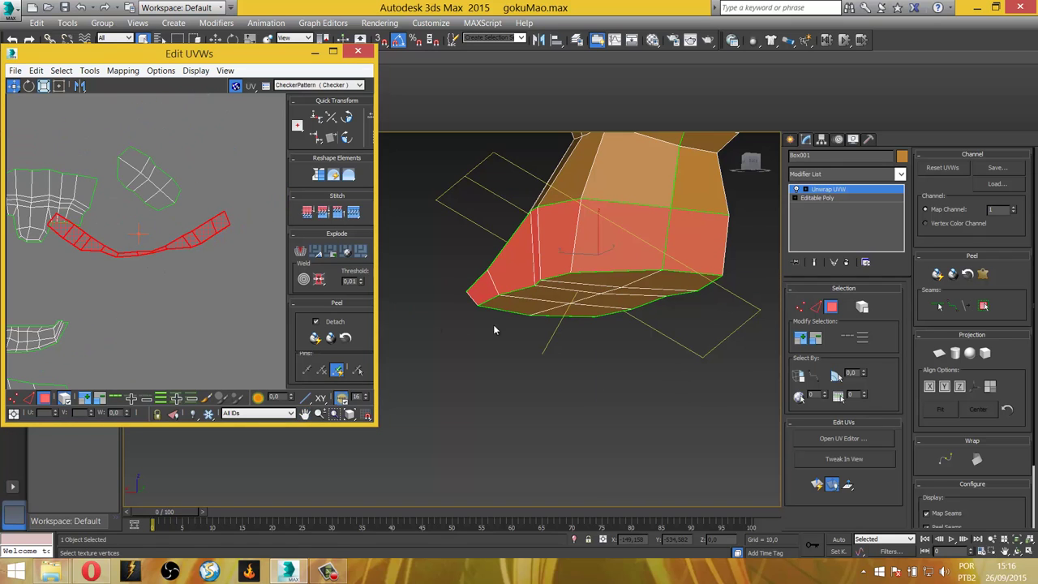
Pelt-map the shoe's side strip, running and stopping both the stretch and relax.
click(983, 274)
click(504, 148)
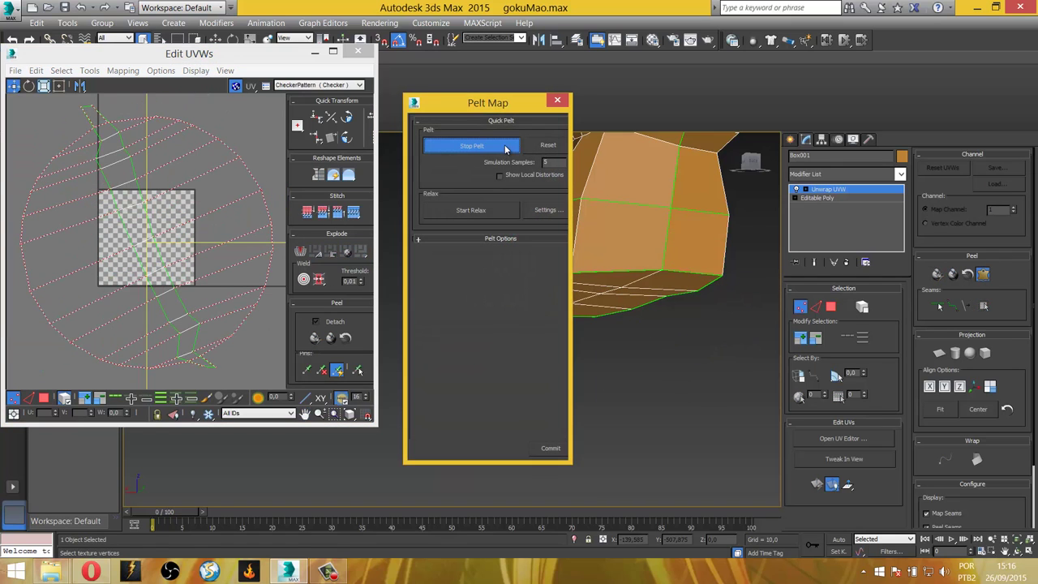
click(505, 148)
click(490, 210)
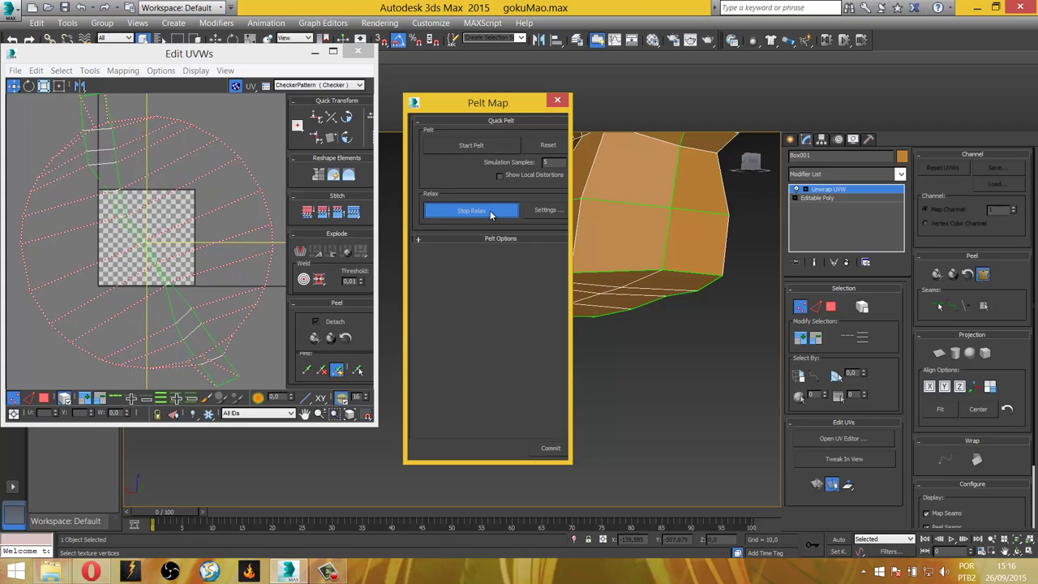
click(486, 211)
middle_drag(147, 194, 203, 199)
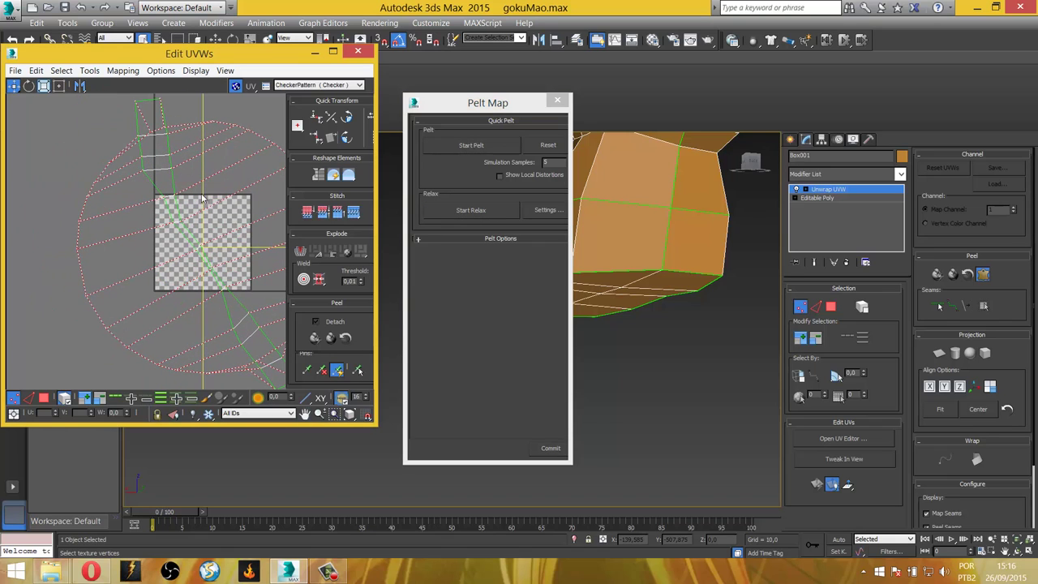
middle_drag(236, 303, 177, 295)
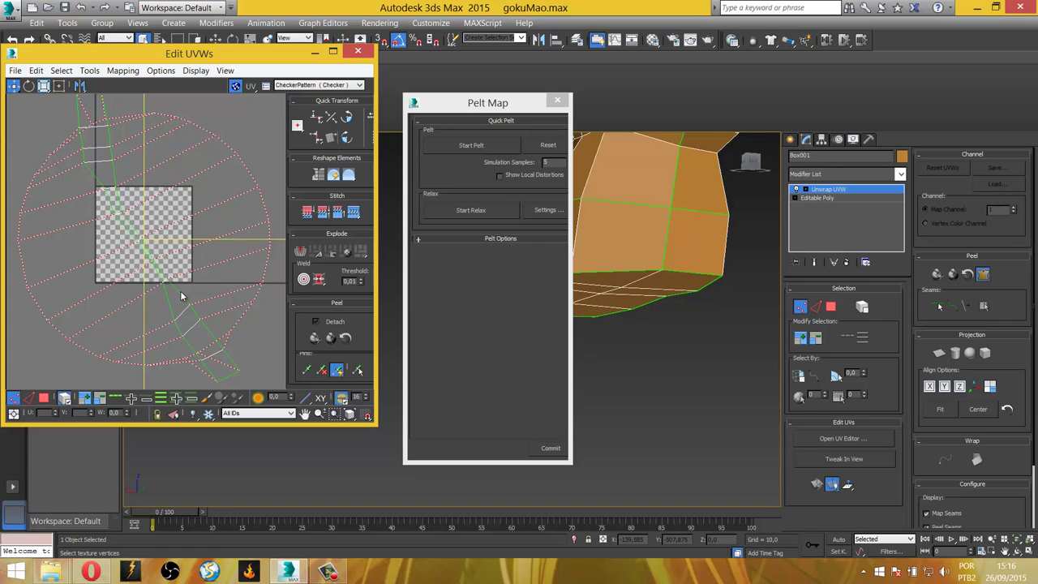
Commit the pelt map and shrink the shoe strip with Freeform scaling.
click(550, 449)
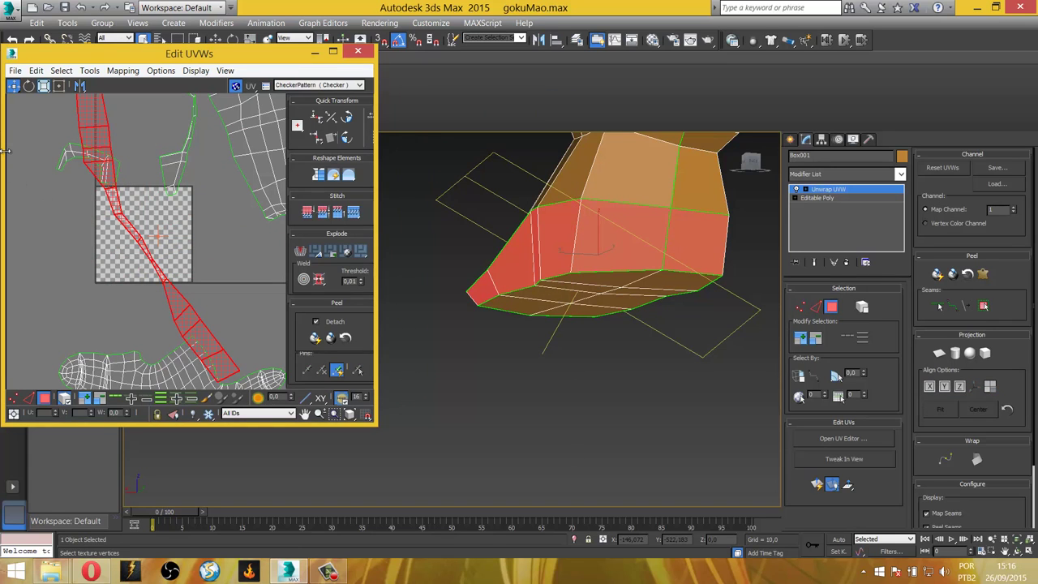
click(43, 86)
drag(113, 193, 167, 380)
Move the shoe strip up out of the checker tile, beside the top islands.
click(13, 85)
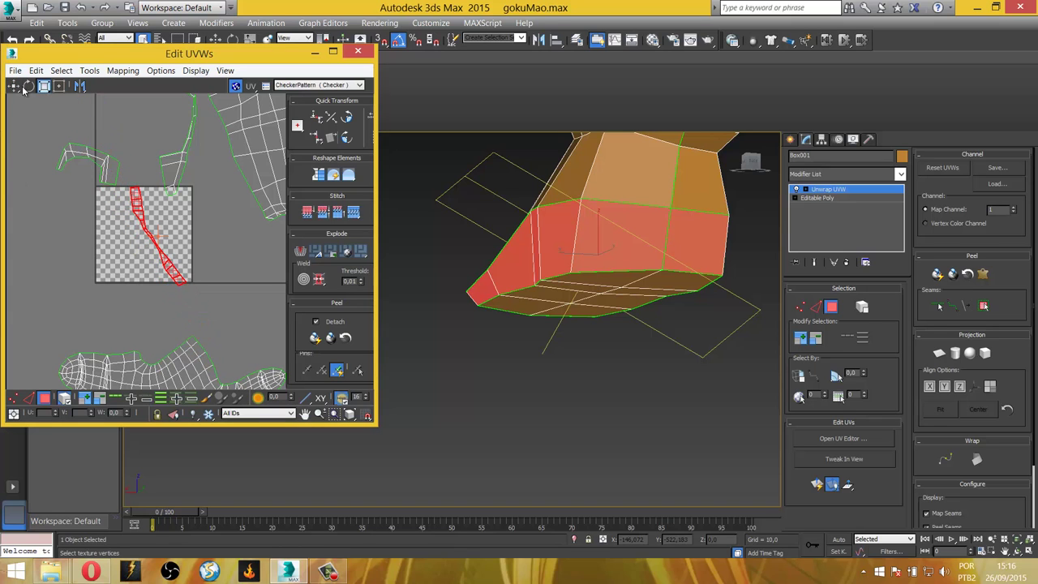
scroll(93, 150, down, 3)
scroll(92, 230, down, 2)
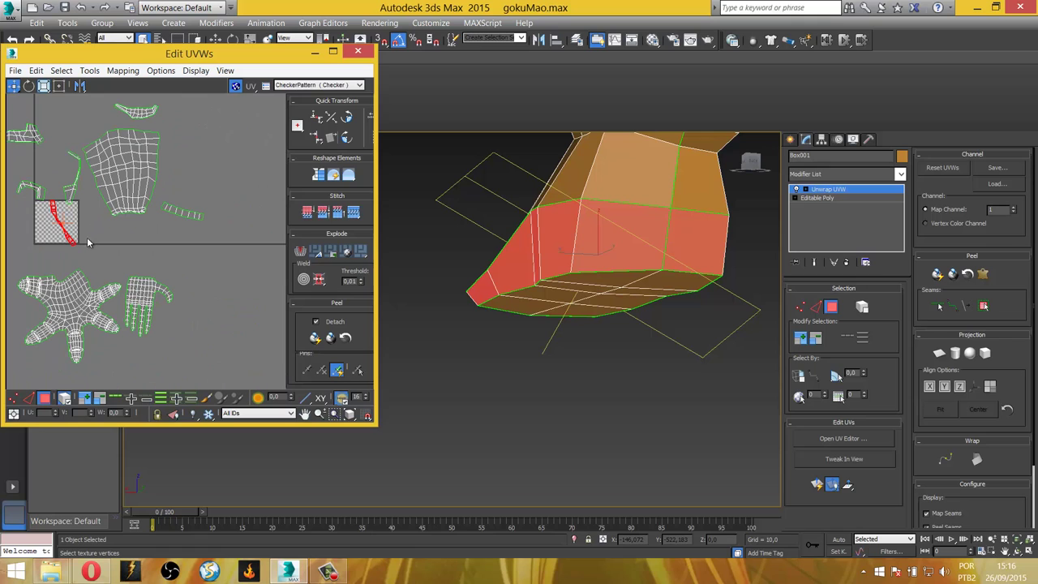
drag(73, 244, 208, 153)
middle_drag(208, 153, 213, 274)
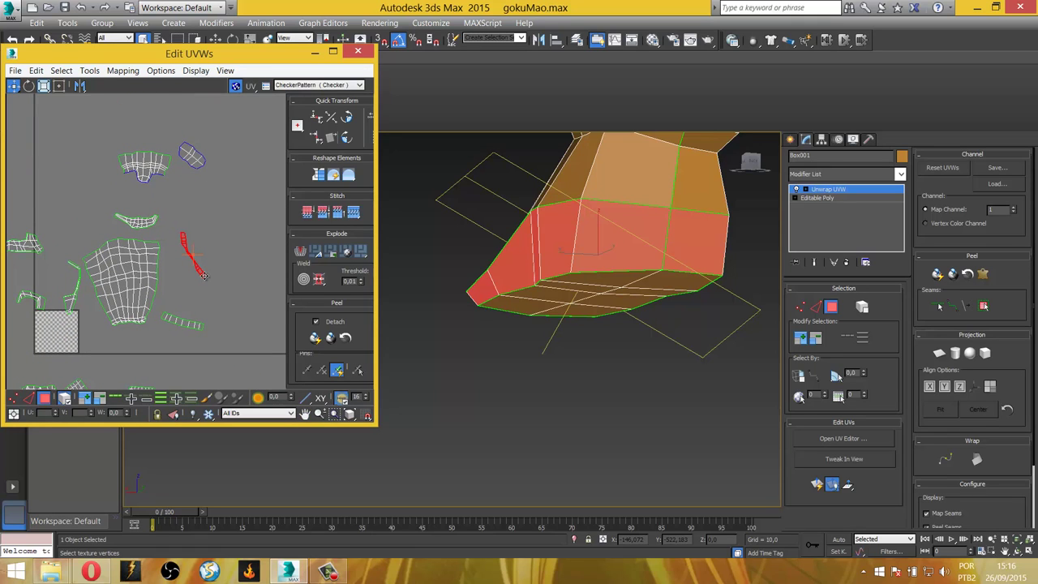
drag(205, 275, 230, 172)
Move the top UV island further up and select the small curved island.
click(145, 166)
drag(145, 166, 165, 131)
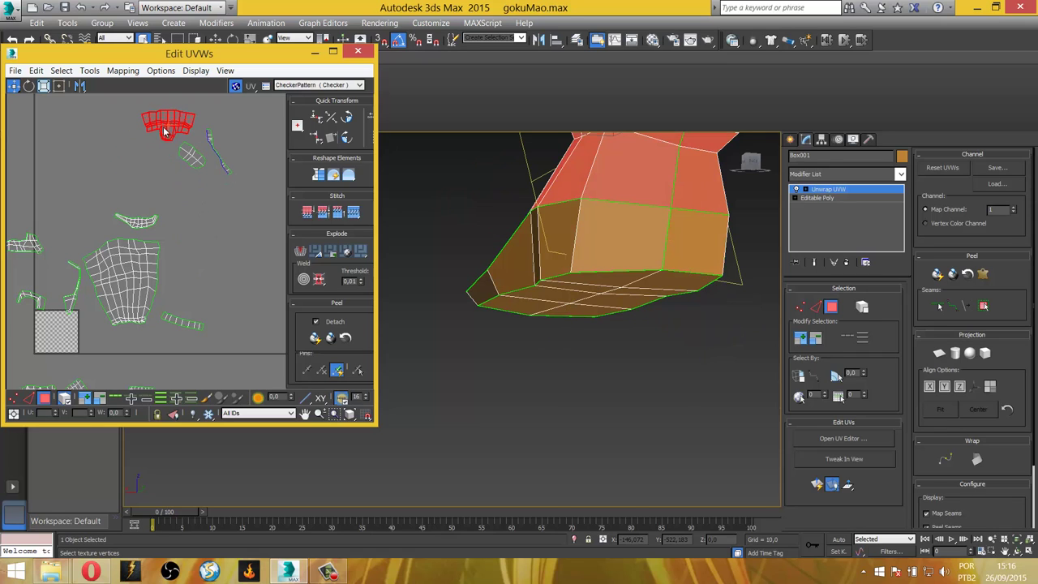
click(139, 226)
Select a thigh face on the model and its whole leg UV shell.
key(z)
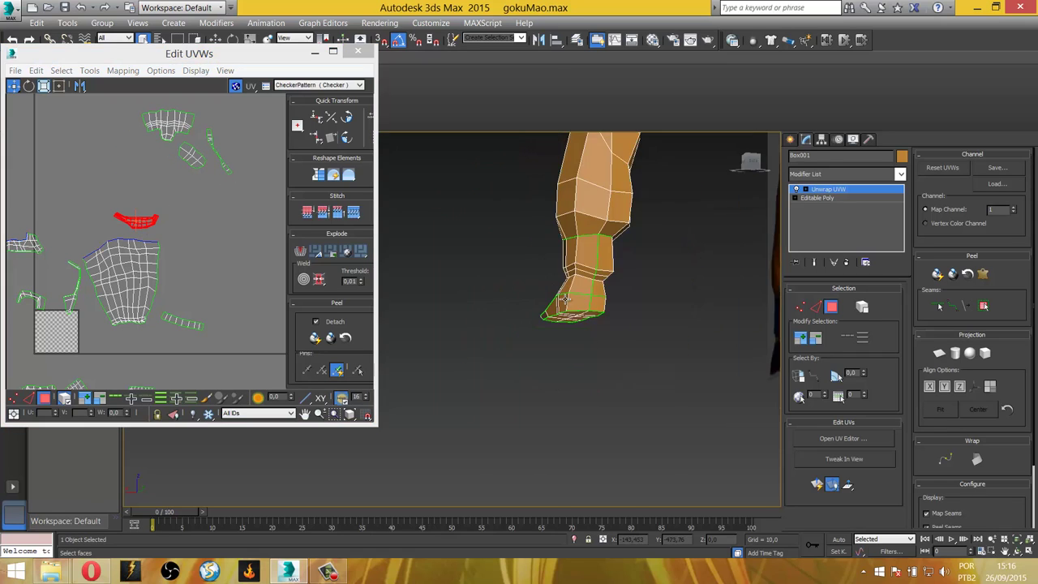
scroll(567, 280, down, 3)
scroll(630, 279, down, 3)
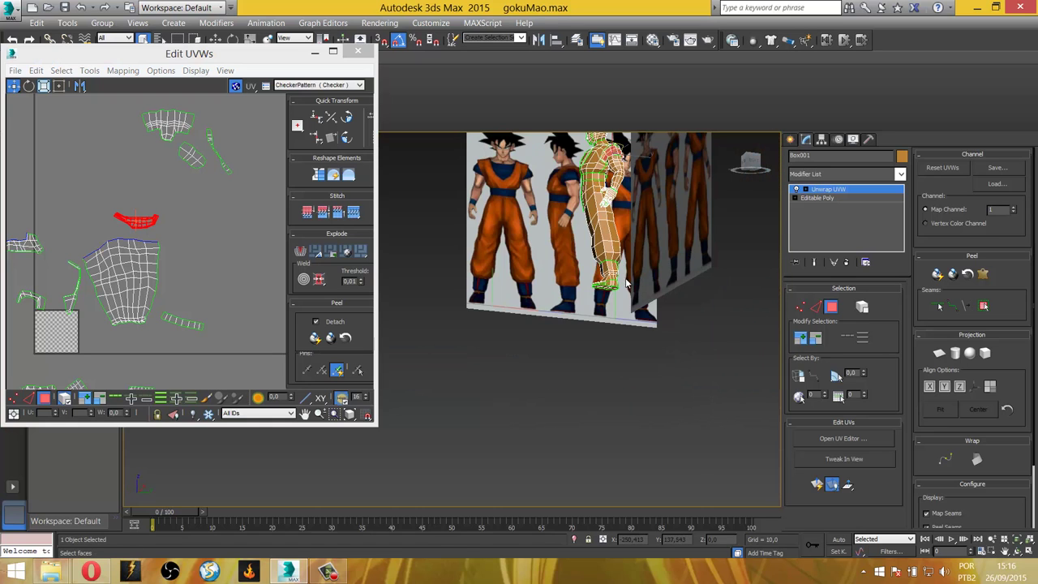
middle_drag(587, 450, 587, 298)
scroll(587, 297, up, 3)
click(582, 300)
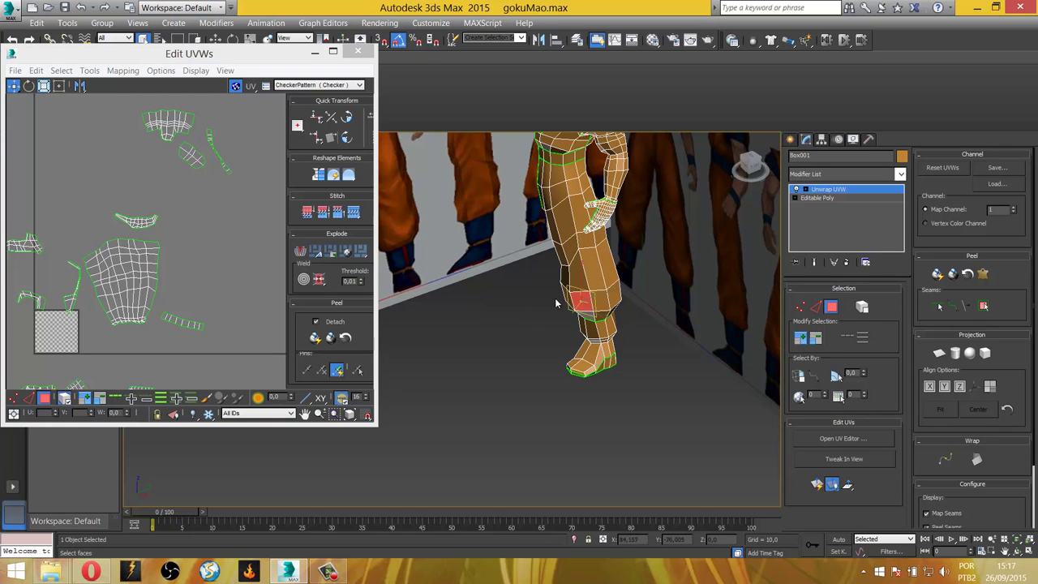
middle_drag(189, 366, 129, 243)
scroll(113, 223, down, 2)
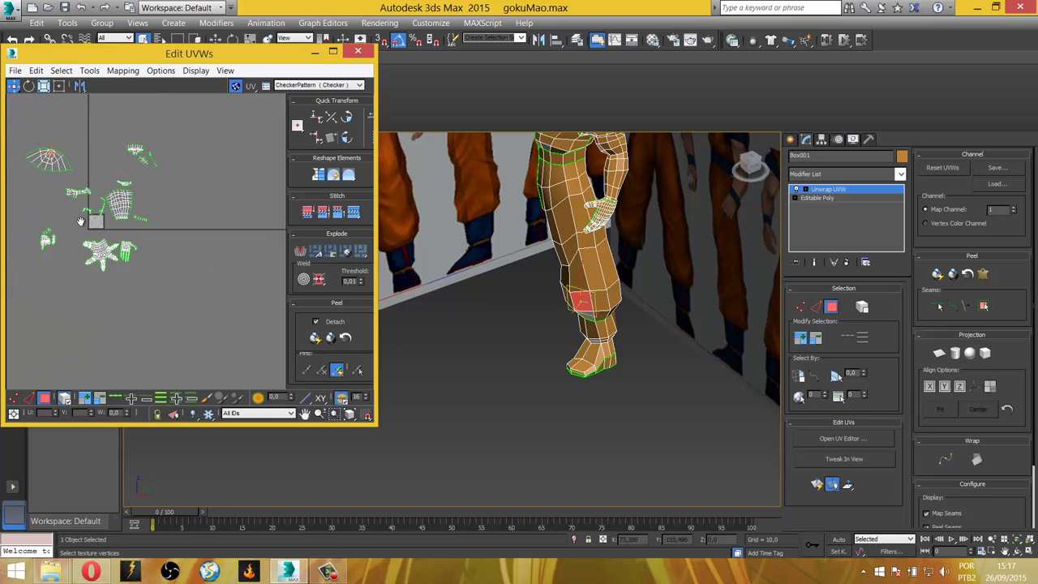
scroll(121, 215, up, 2)
scroll(128, 211, up, 3)
scroll(135, 206, up, 3)
double_click(136, 208)
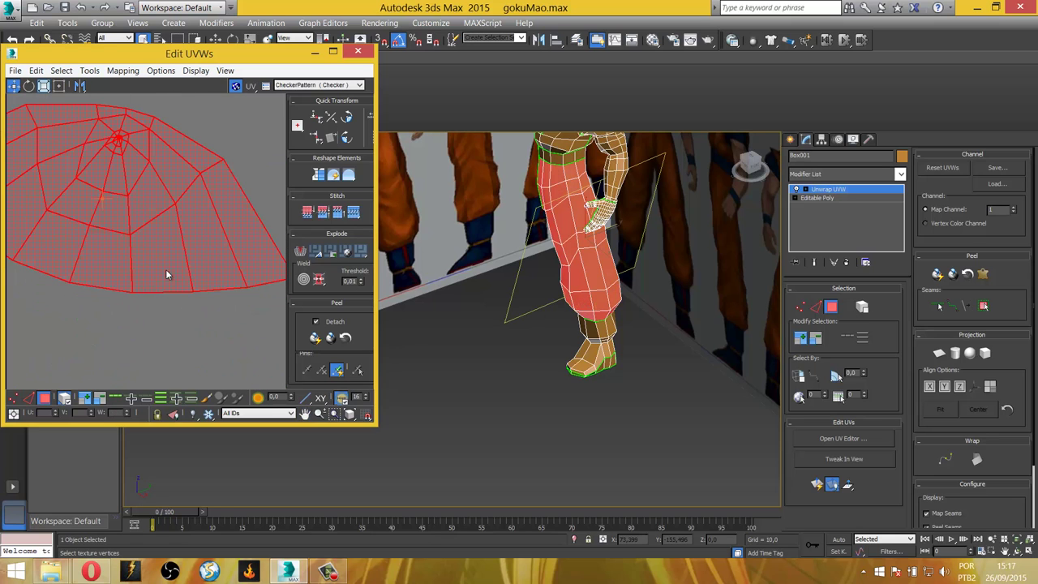
Orbit and zoom in on the leg, then select a single face on it.
mouse_move(470, 244)
alt+middle_down()
mouse_move(536, 198)
mouse_move(514, 179)
mouse_move(672, 180)
mouse_move(723, 193)
mouse_move(661, 204)
alt+middle_up()
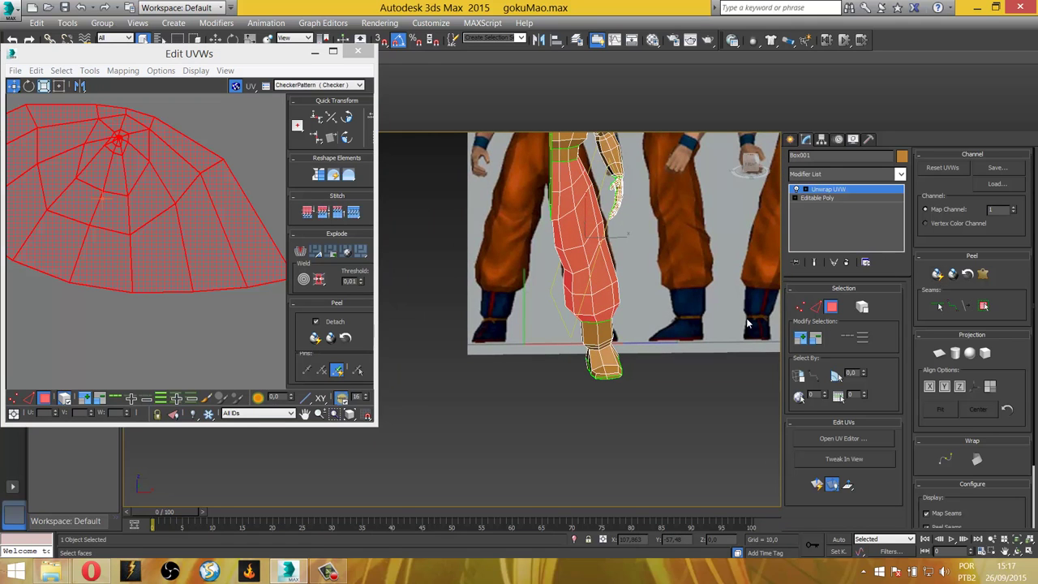
alt+middle_drag(648, 324, 567, 341)
scroll(555, 349, up, 3)
scroll(555, 348, up, 2)
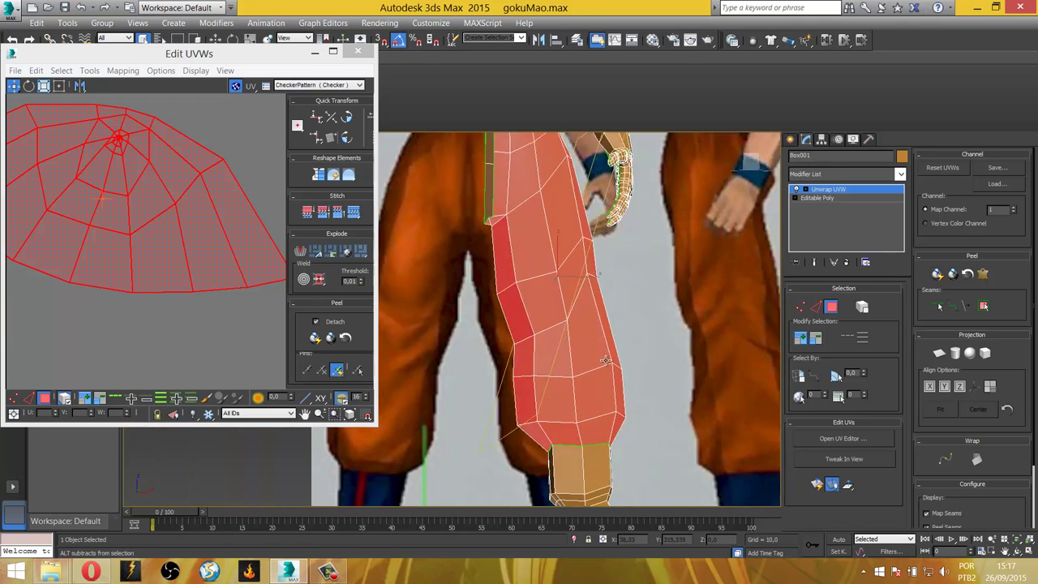
scroll(494, 247, up, 1)
scroll(495, 244, up, 1)
middle_drag(530, 434, 528, 357)
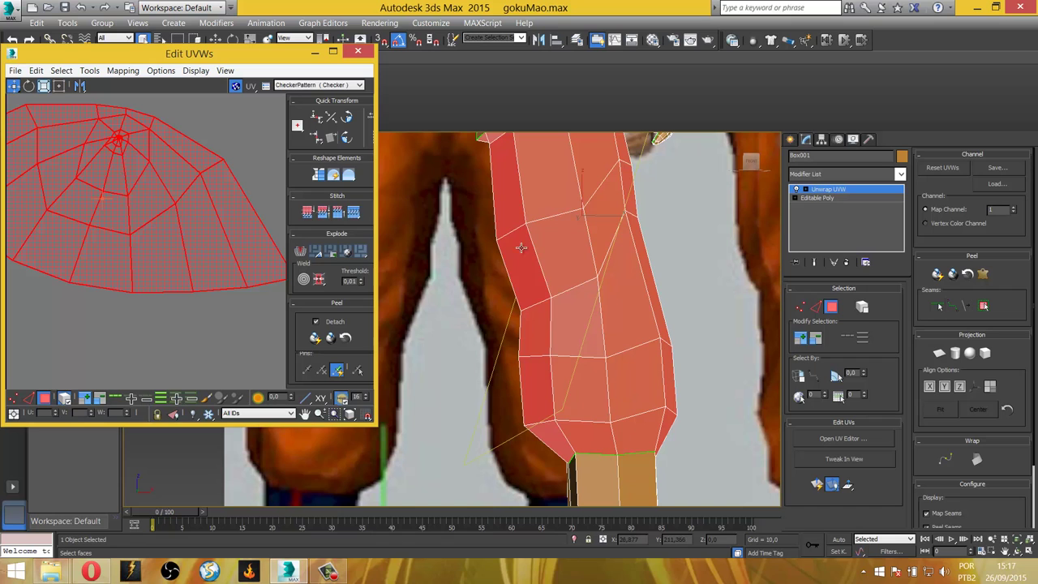
click(563, 245)
Turn on Point-to-Point Seams and draw a seam along the leg's edges.
click(953, 305)
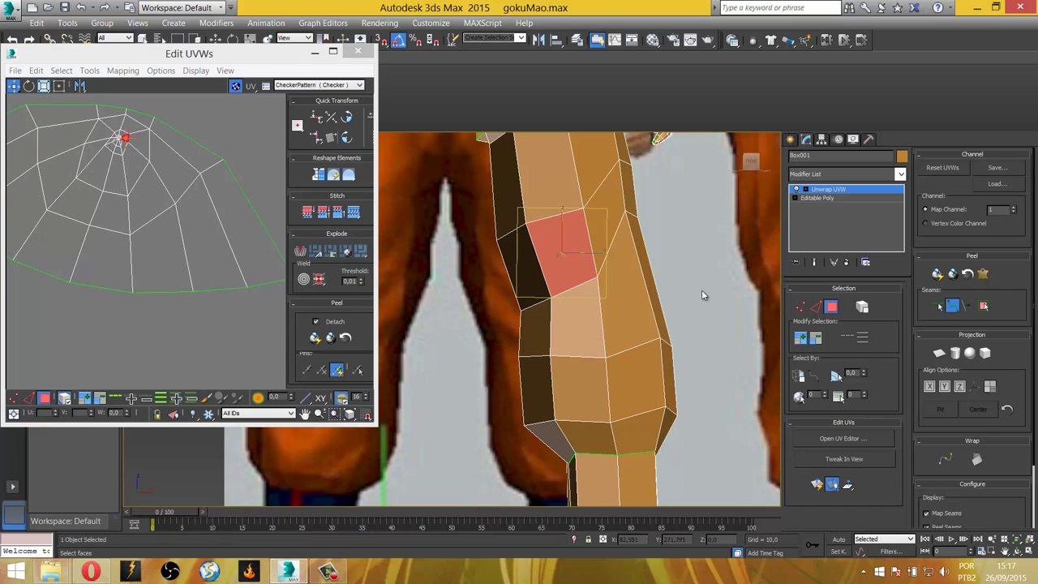
alt+middle_drag(701, 290, 516, 283)
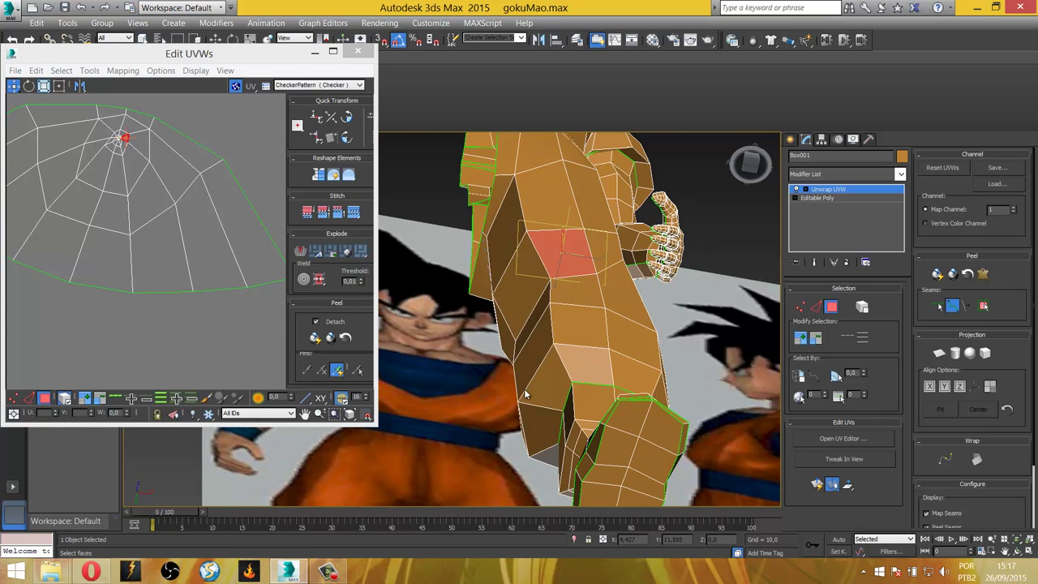
click(561, 412)
scroll(497, 251, down, 3)
scroll(551, 341, down, 3)
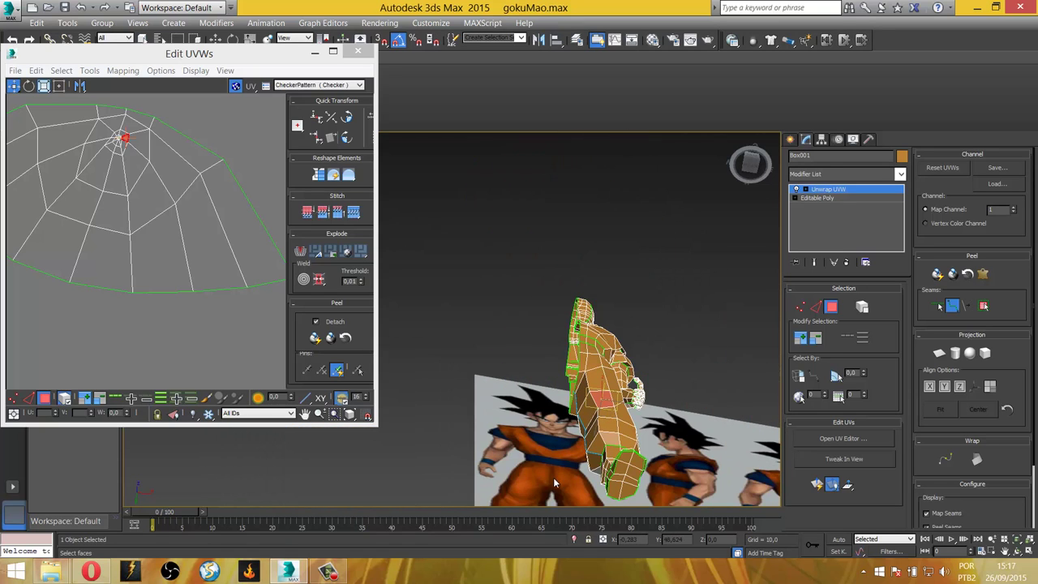
alt+middle_drag(555, 483, 486, 406)
scroll(486, 405, up, 3)
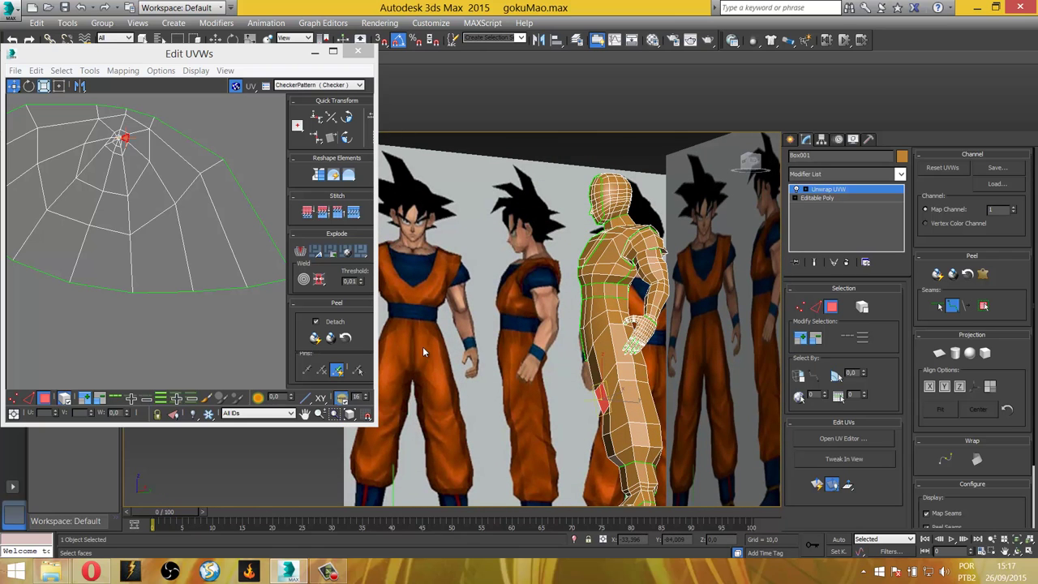
Select the leg UV cluster and reframe the character in the 3D view.
click(134, 246)
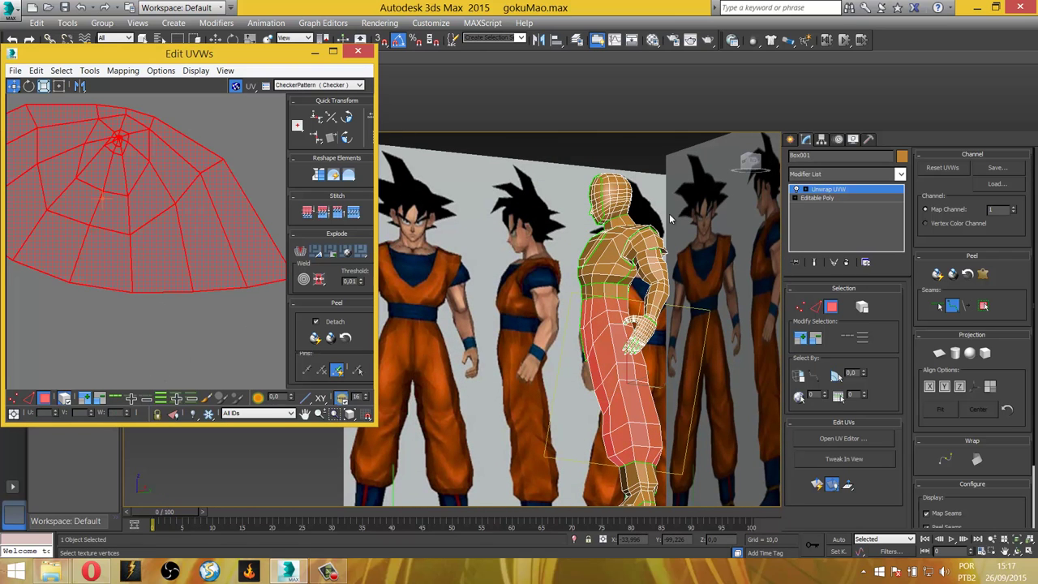
scroll(175, 233, up, 2)
scroll(178, 340, down, 3)
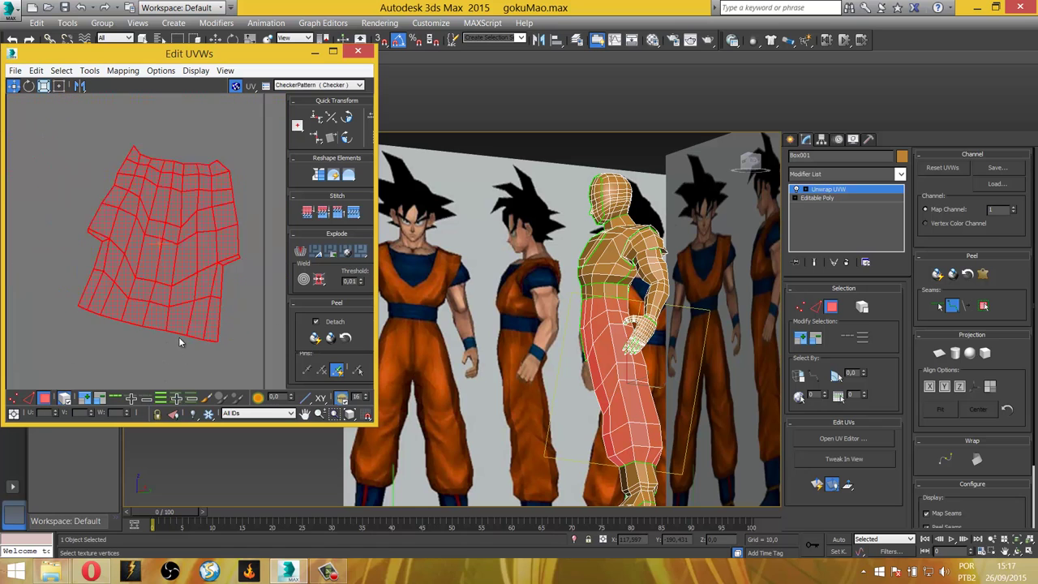
scroll(194, 328, down, 2)
click(216, 300)
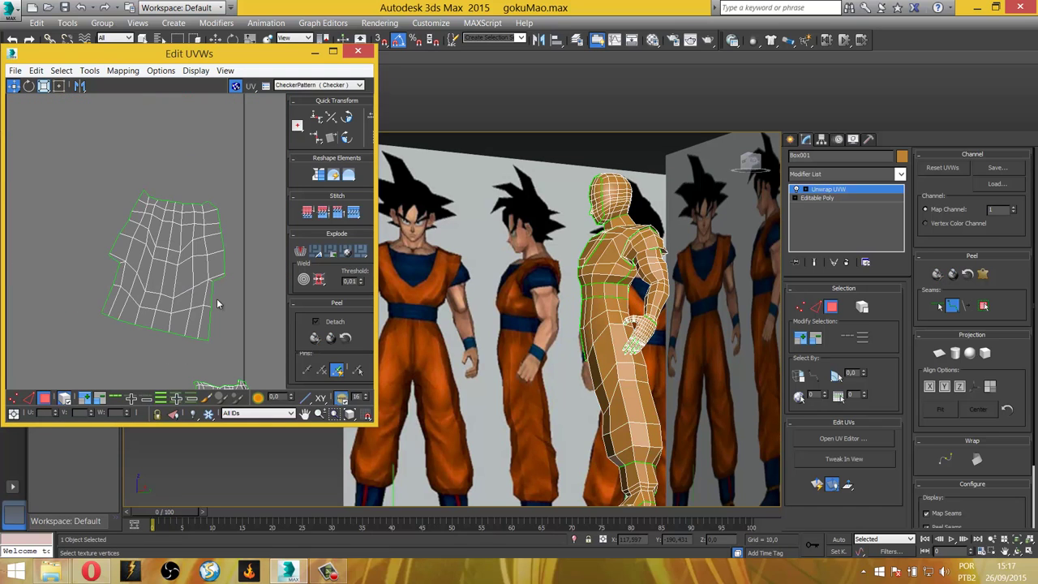
click(197, 273)
scroll(245, 323, down, 2)
alt+middle_drag(616, 324, 649, 289)
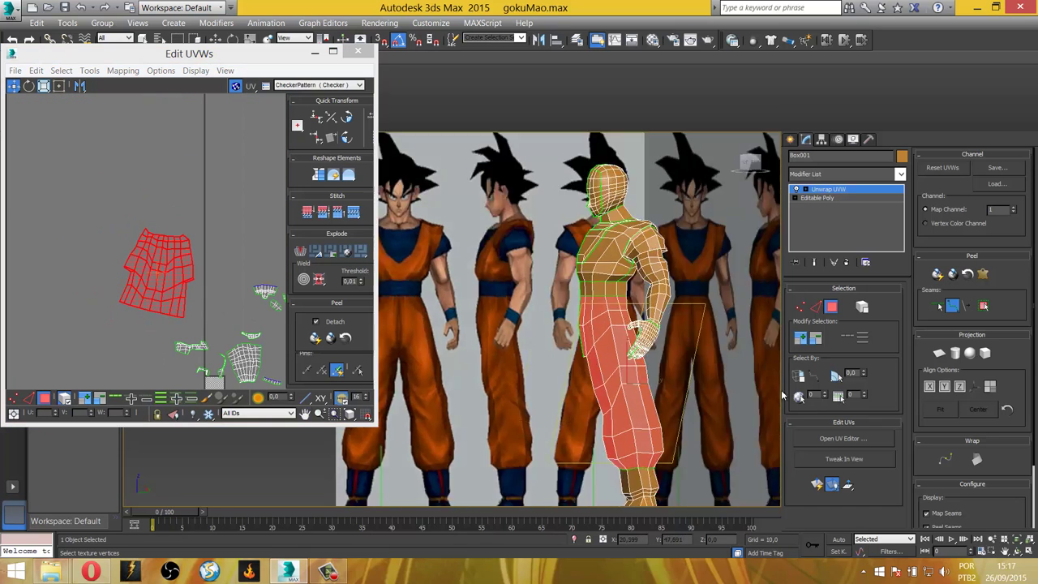
scroll(640, 295, down, 2)
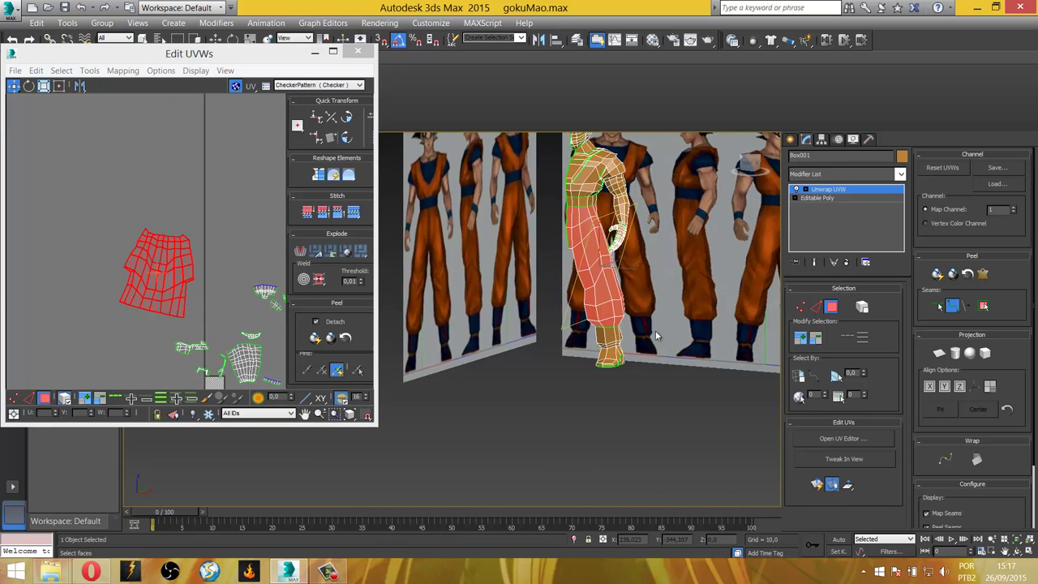
scroll(655, 330, up, 1)
middle_drag(218, 376, 194, 302)
Move the leg island and the small cup-shaped island down-right.
drag(151, 197, 185, 214)
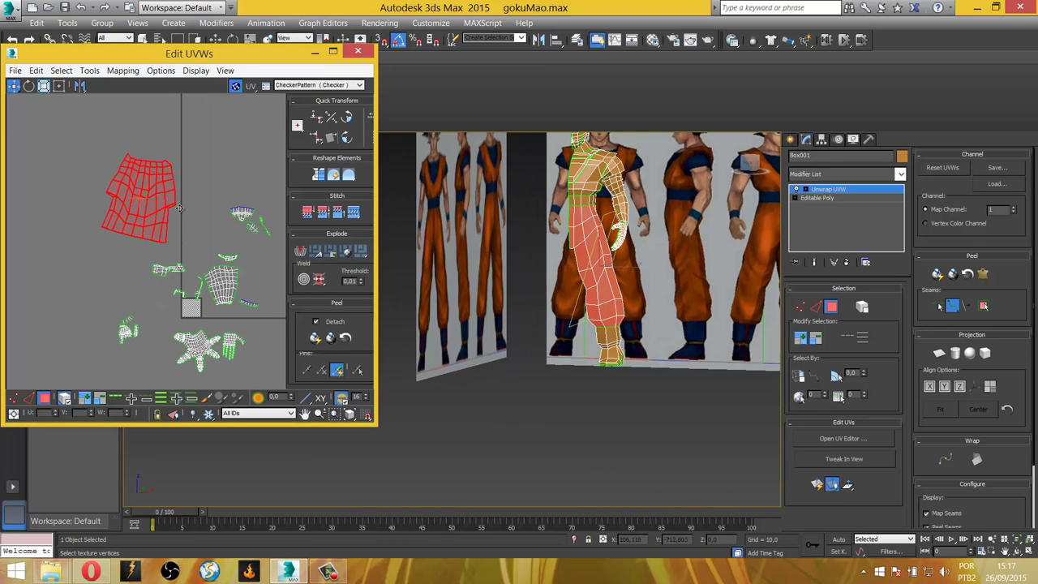
middle_drag(260, 243, 174, 262)
scroll(174, 262, up, 1)
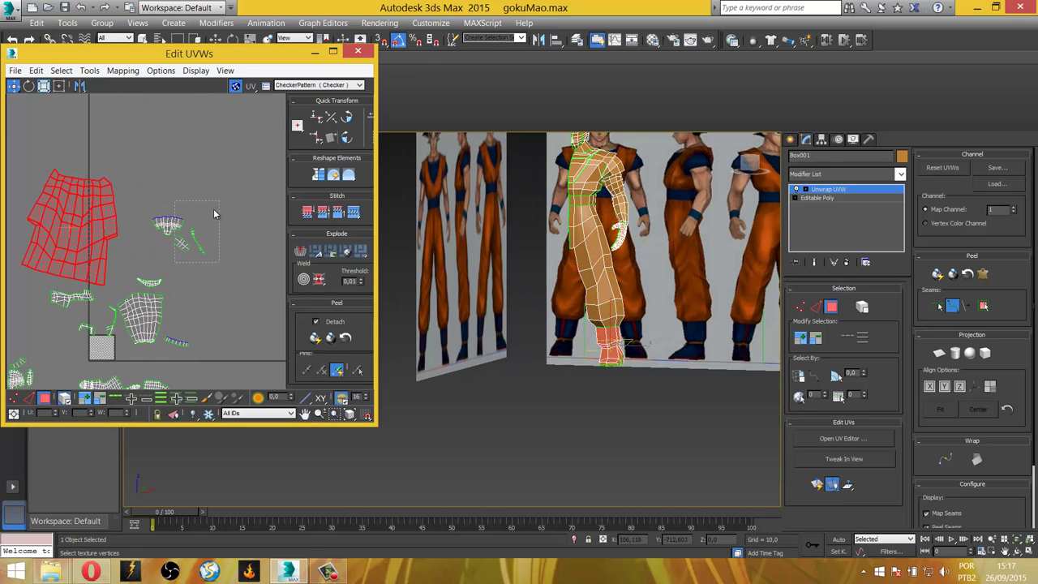
drag(168, 223, 180, 257)
middle_drag(180, 323, 213, 267)
scroll(184, 314, up, 2)
scroll(212, 267, up, 1)
scroll(141, 259, down, 1)
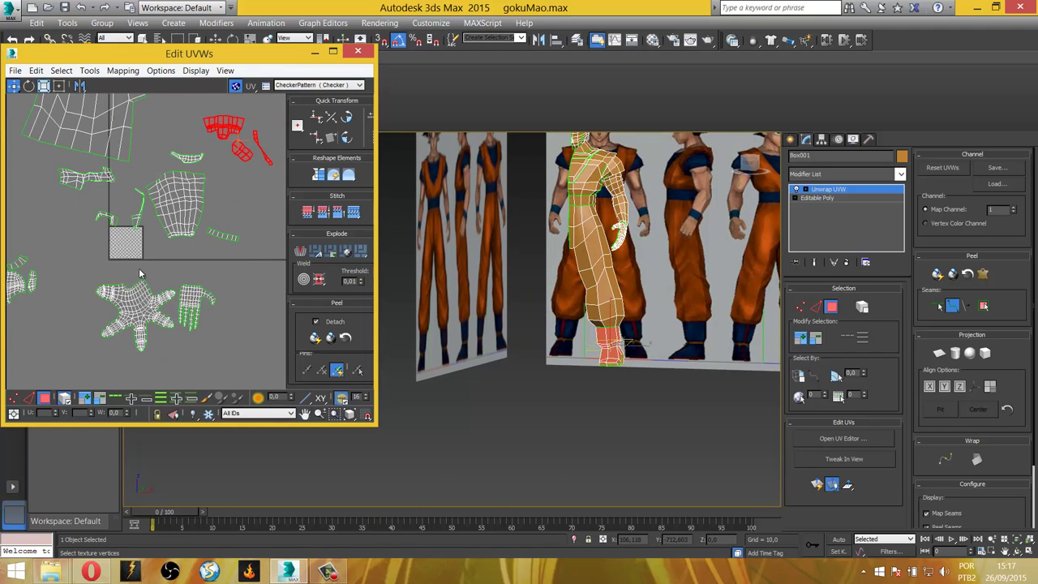
Select the star-shaped hand island and add the finger island to the selection.
click(127, 314)
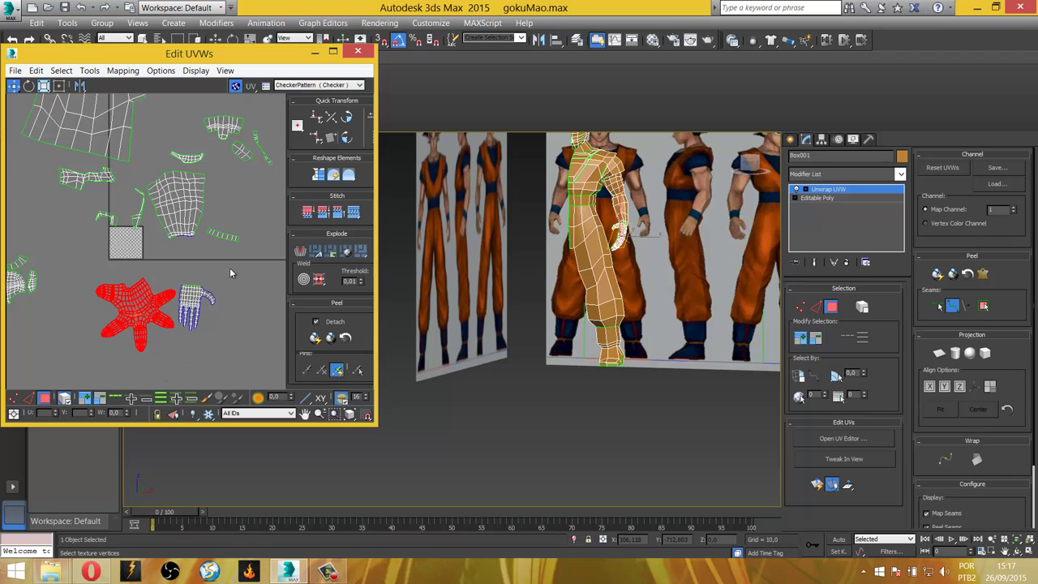
middle_drag(31, 281, 120, 290)
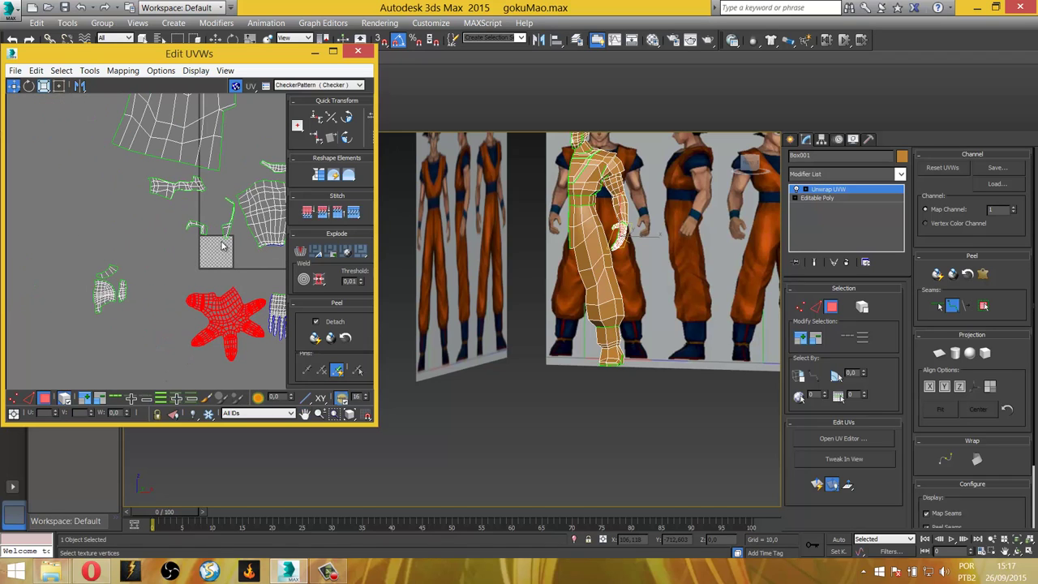
mouse_move(211, 280)
middle_down()
mouse_move(187, 283)
mouse_move(135, 256)
middle_up()
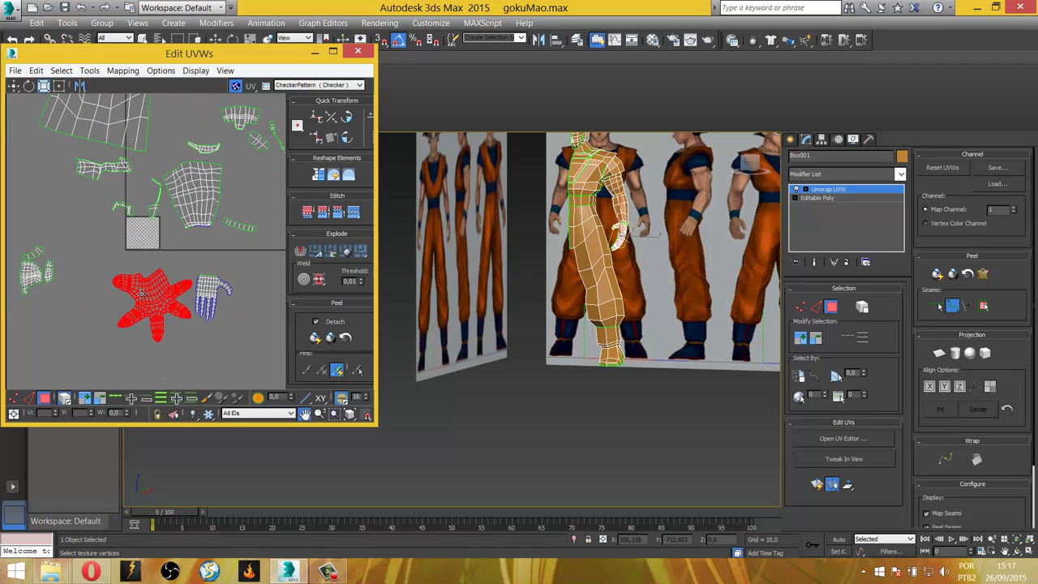
ctrl+click(223, 296)
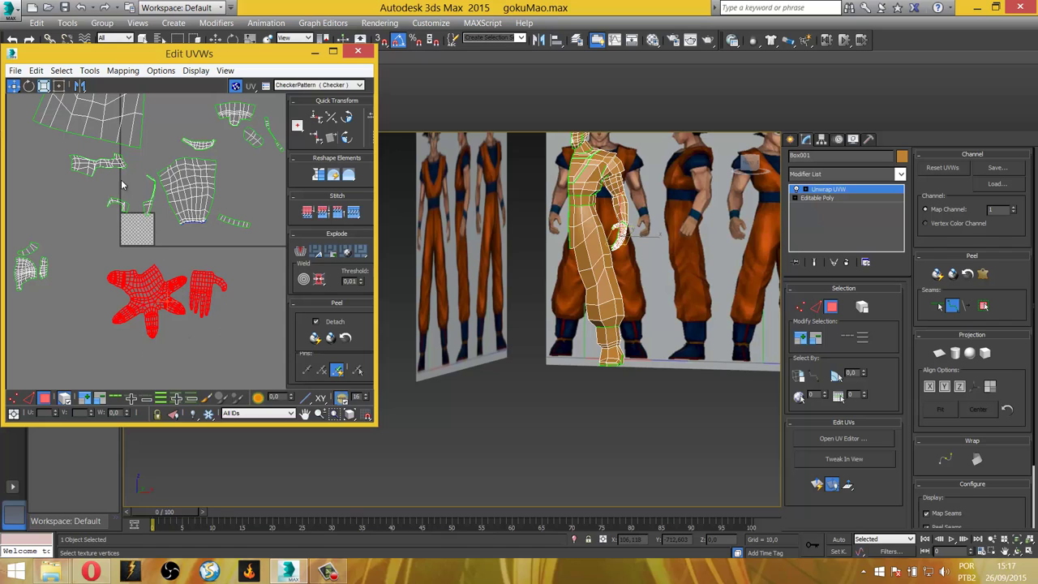
scroll(138, 235, down, 2)
scroll(142, 259, down, 2)
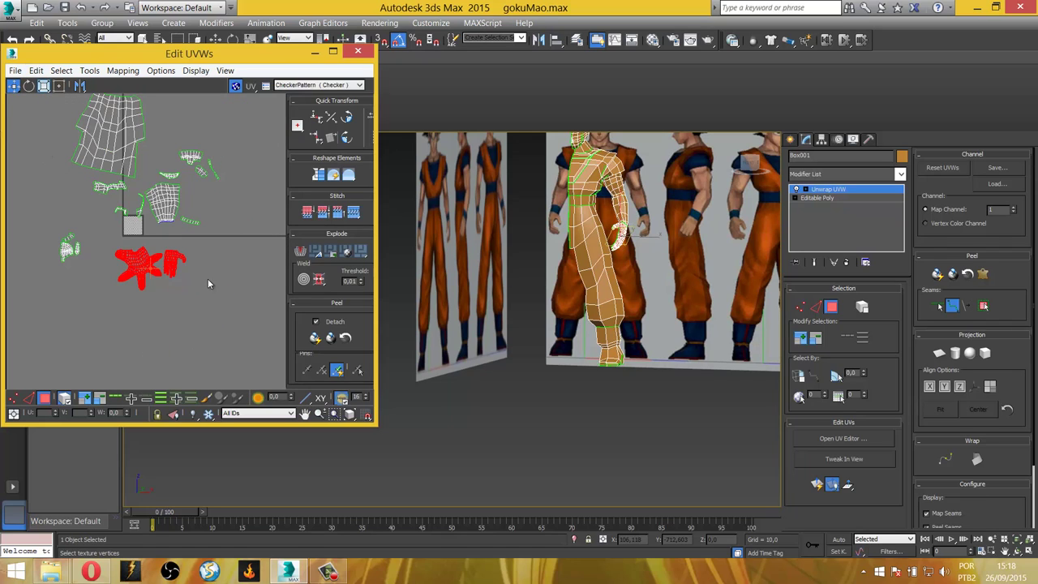
Select every UV island and scale them all down toward the tile centre.
drag(208, 283, 45, 116)
click(44, 85)
drag(109, 162, 107, 268)
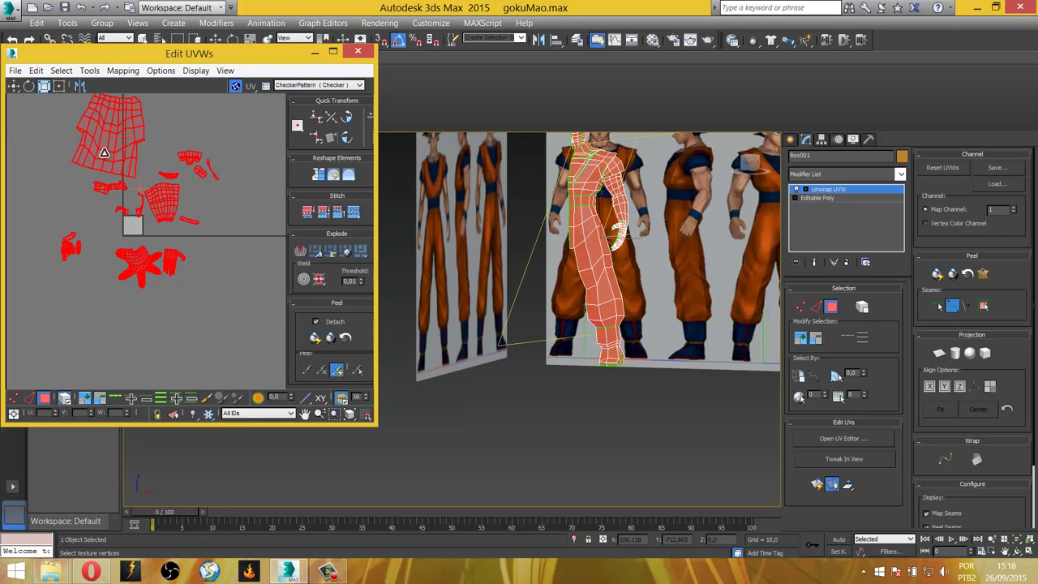
scroll(98, 219, up, 2)
scroll(143, 212, up, 2)
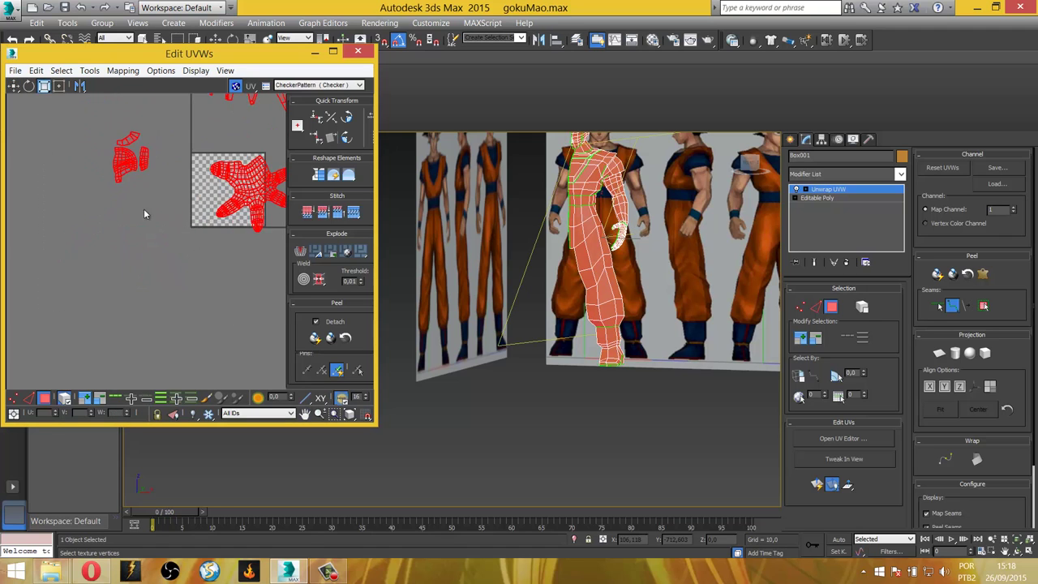
scroll(113, 219, up, 2)
scroll(136, 221, up, 2)
Reselect the hand islands and move them below the checker tile.
click(126, 262)
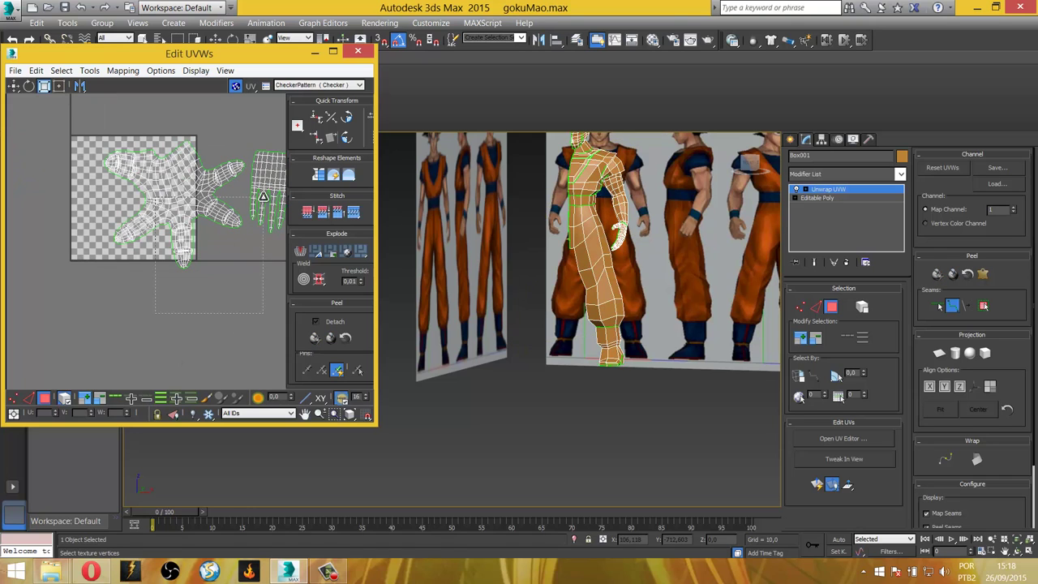
key(ctrl+a)
click(14, 86)
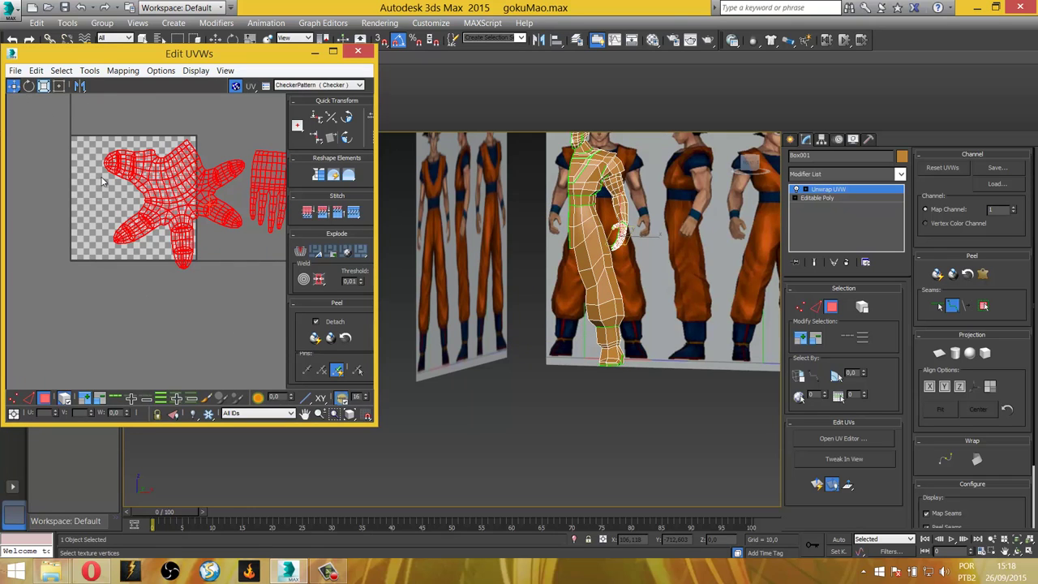
drag(186, 195, 155, 328)
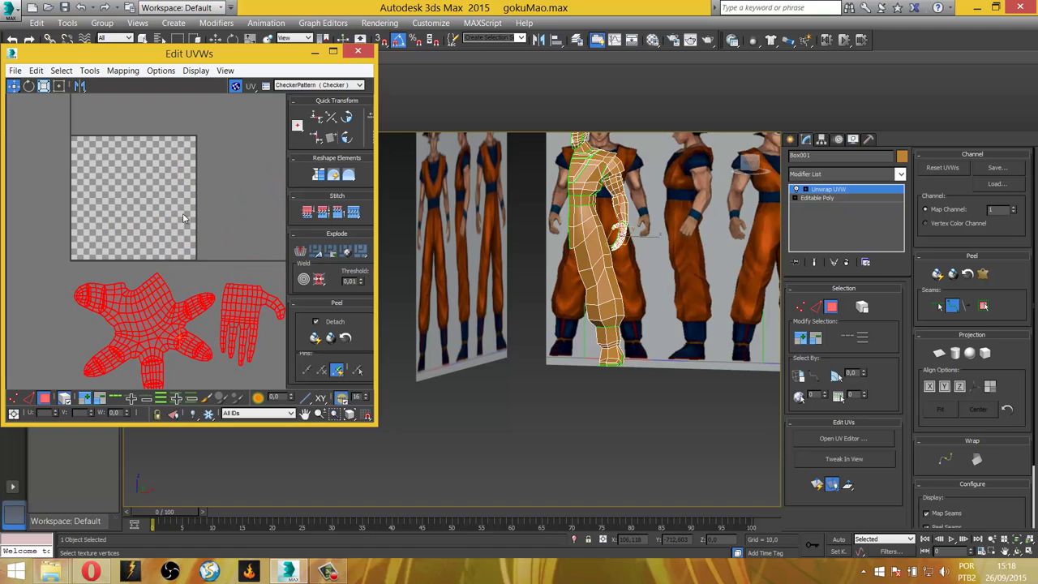
scroll(162, 219, down, 2)
scroll(130, 235, down, 2)
scroll(141, 221, down, 1)
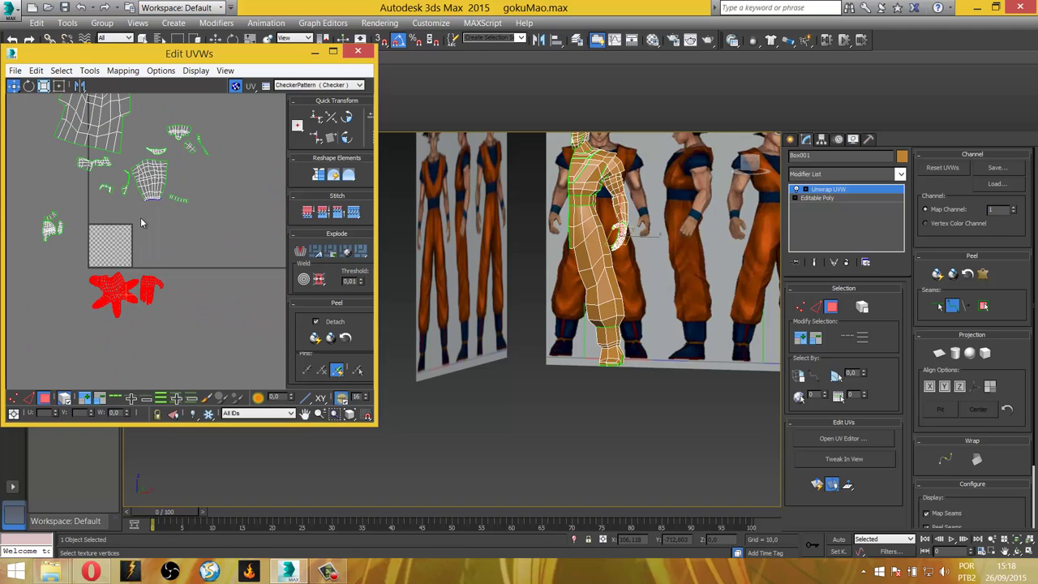
middle_drag(140, 221, 138, 232)
Move the small island left of the tile onto the checker tile.
scroll(138, 232, up, 2)
click(90, 129)
mouse_move(84, 201)
middle_down()
mouse_move(158, 236)
mouse_move(118, 253)
middle_up()
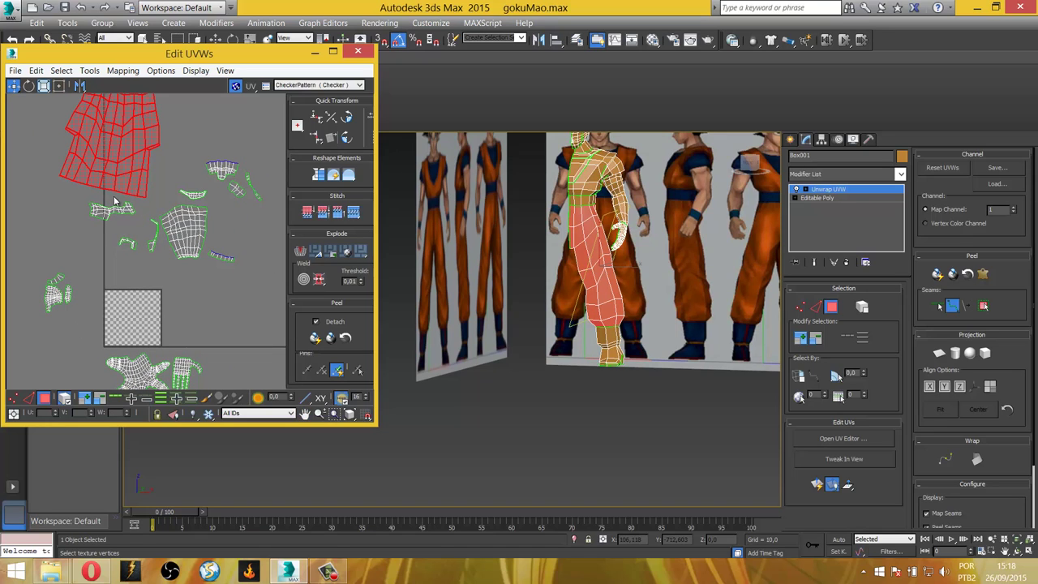
middle_drag(70, 250, 85, 214)
scroll(84, 214, up, 1)
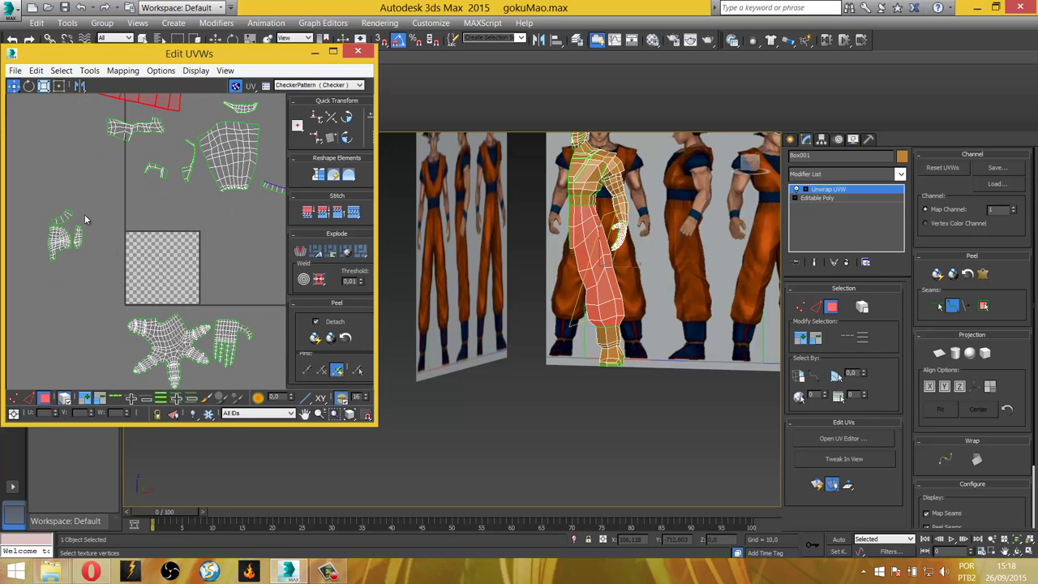
click(79, 238)
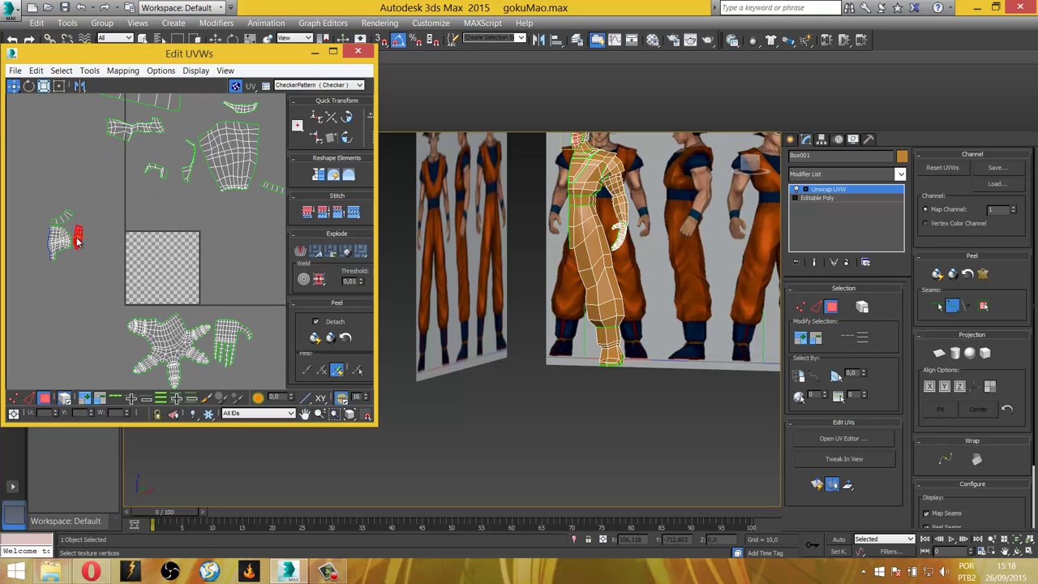
drag(79, 241, 185, 247)
Enlarge the small island and move it to the tile's right edge.
scroll(185, 247, up, 2)
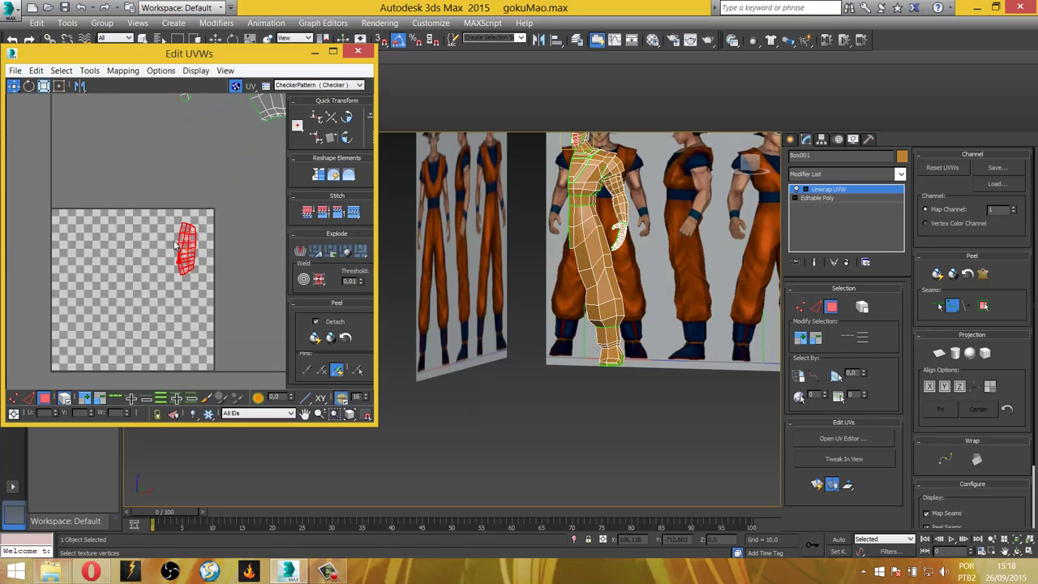
scroll(174, 244, up, 1)
mouse_move(154, 220)
middle_down()
mouse_move(220, 219)
mouse_move(160, 220)
middle_up()
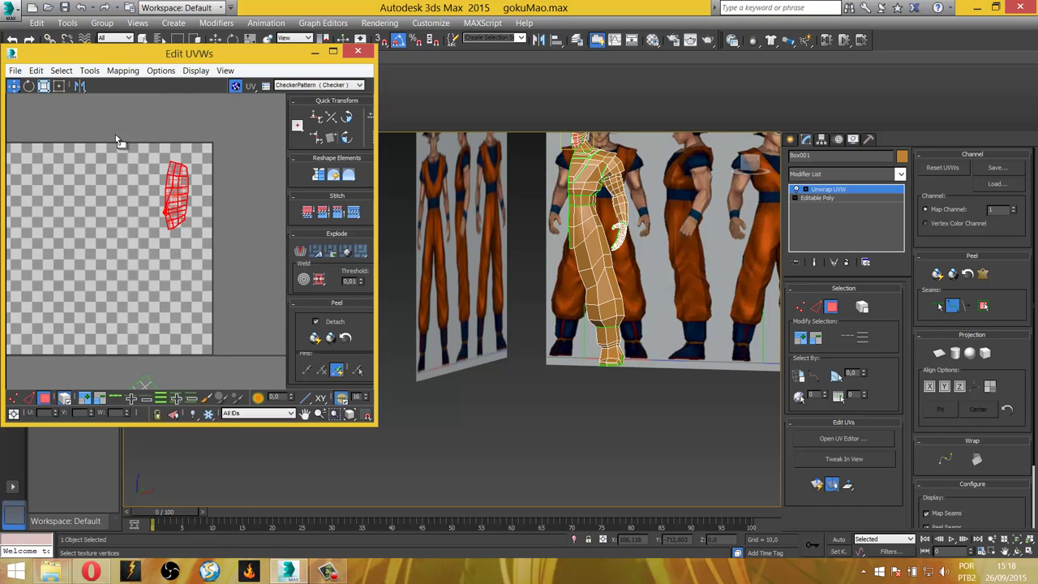
click(44, 85)
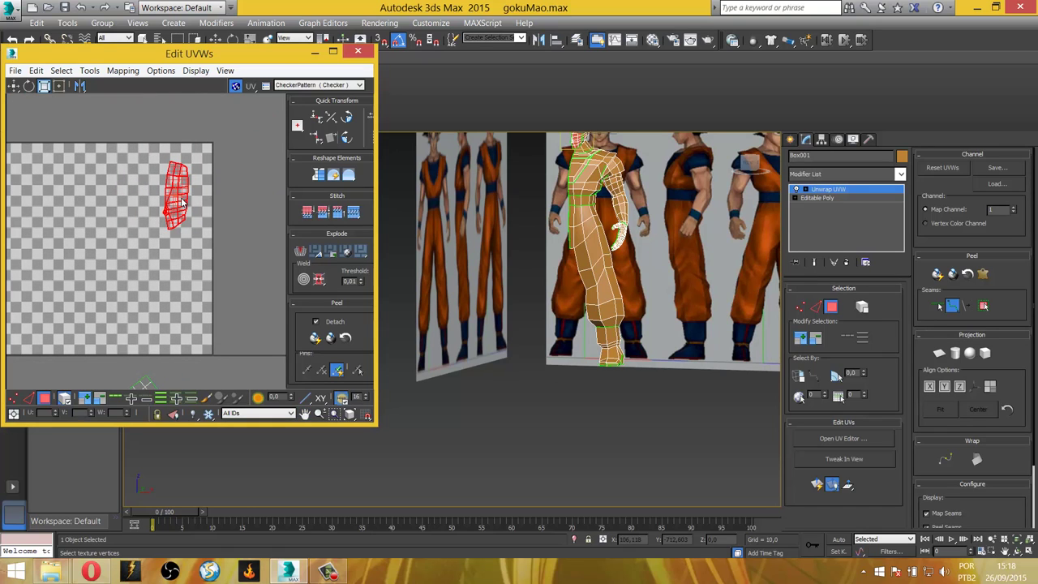
drag(182, 203, 183, 174)
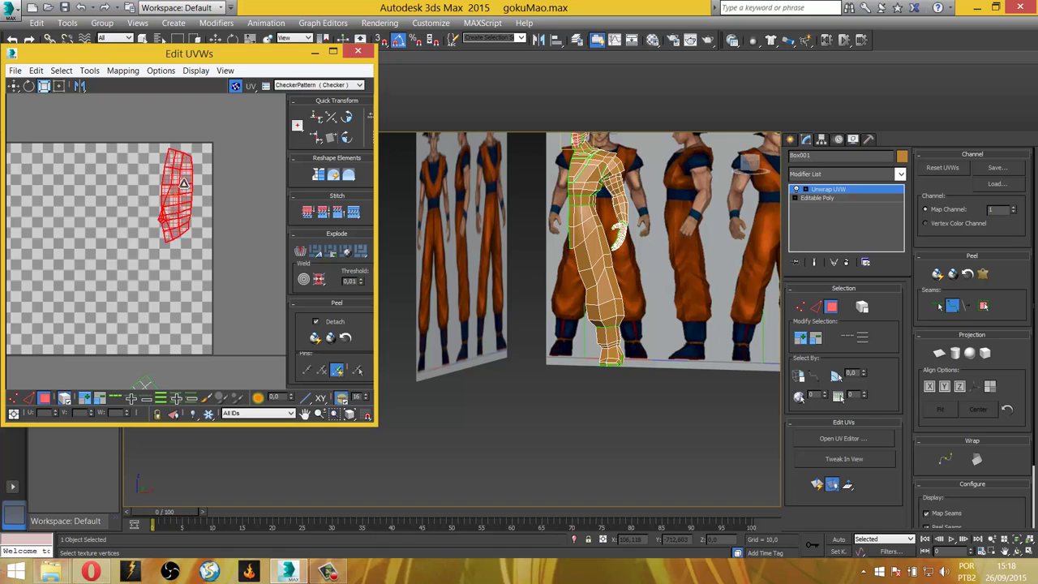
click(14, 87)
drag(191, 203, 203, 207)
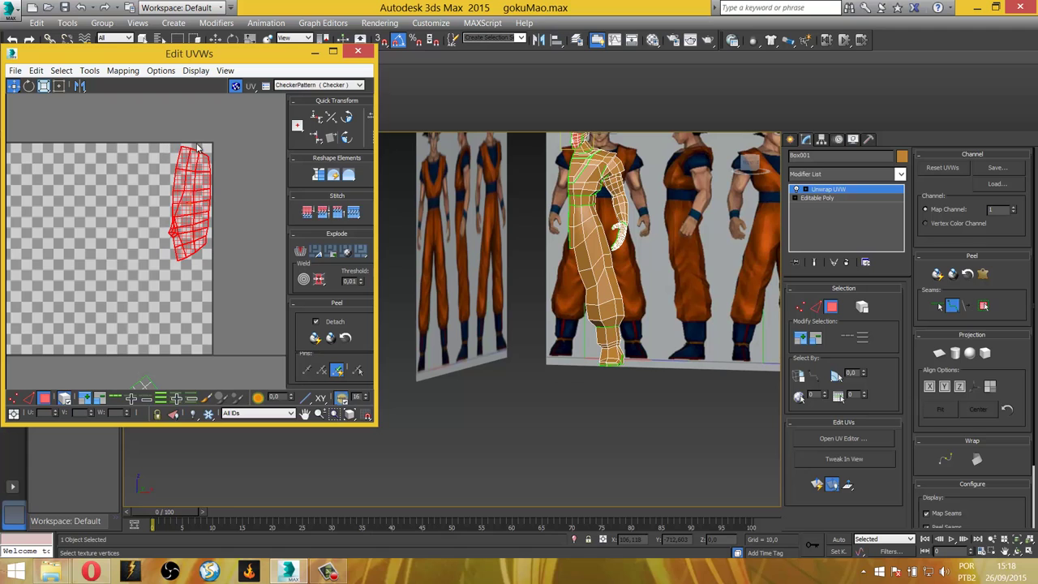
Pan the UV view and select the small head island at the left.
middle_drag(158, 273, 199, 221)
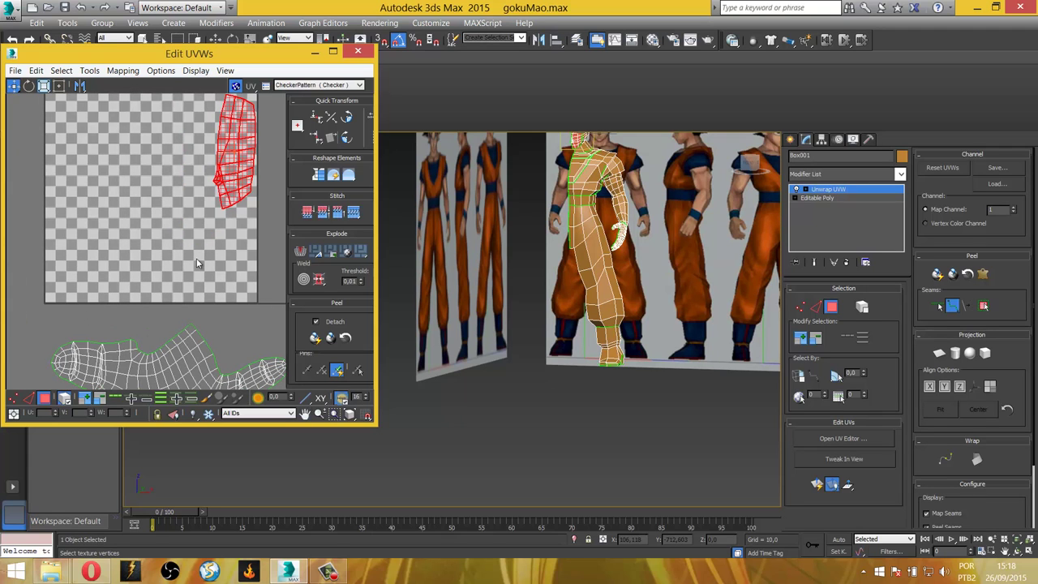
scroll(195, 261, up, 1)
scroll(184, 262, down, 3)
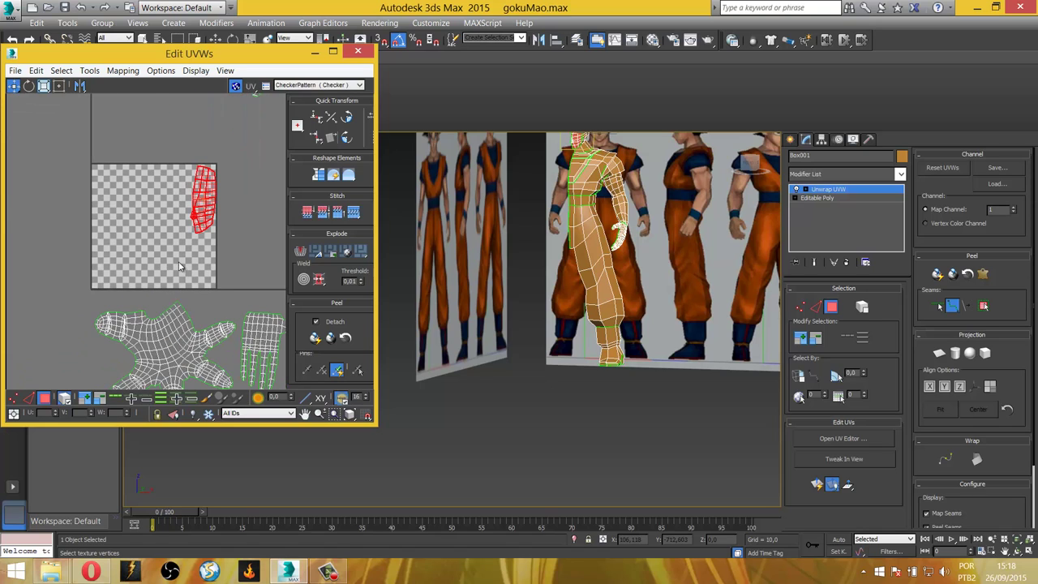
scroll(180, 266, down, 2)
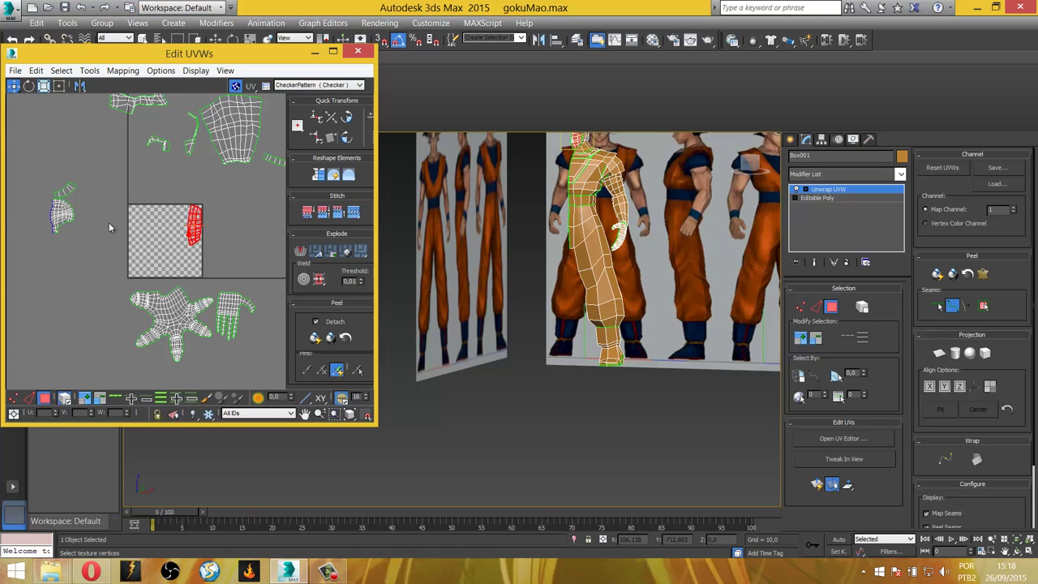
click(60, 218)
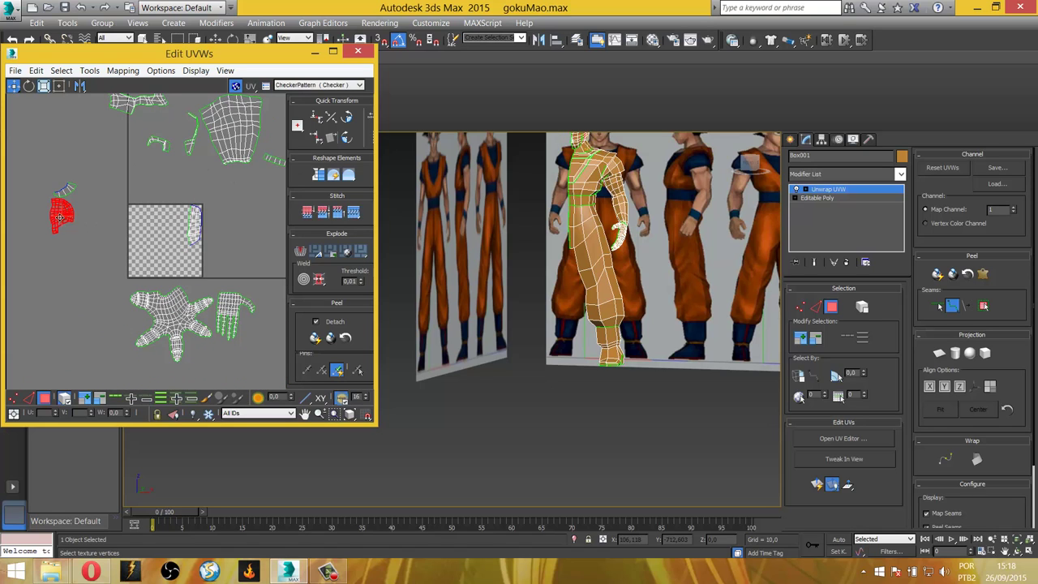
Drag the head island onto the tile beside the torso-side island and zoom in to check it.
drag(60, 217, 177, 217)
scroll(185, 216, up, 1)
scroll(507, 166, up, 2)
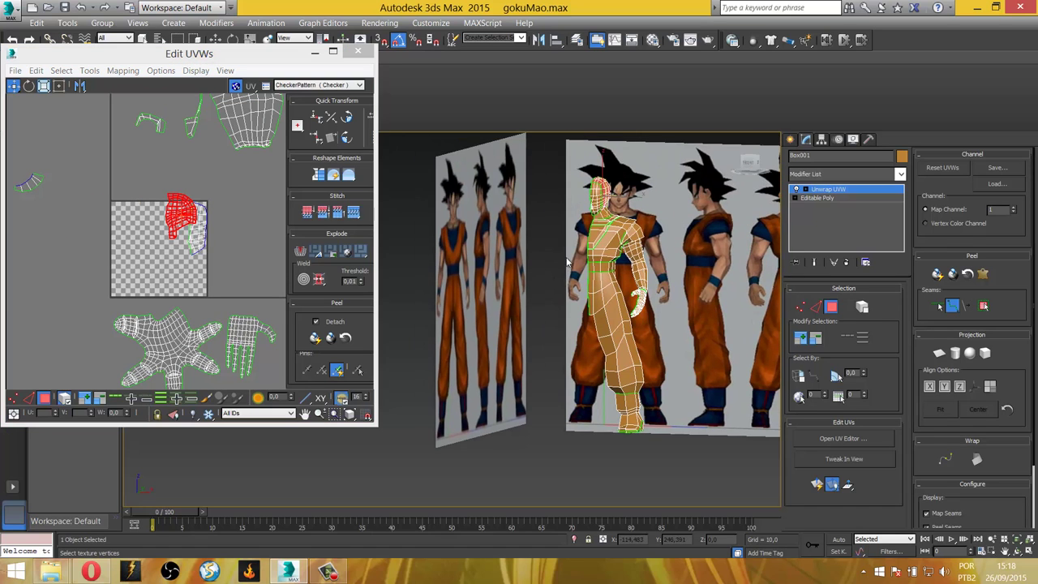
scroll(621, 197, up, 3)
scroll(620, 197, up, 3)
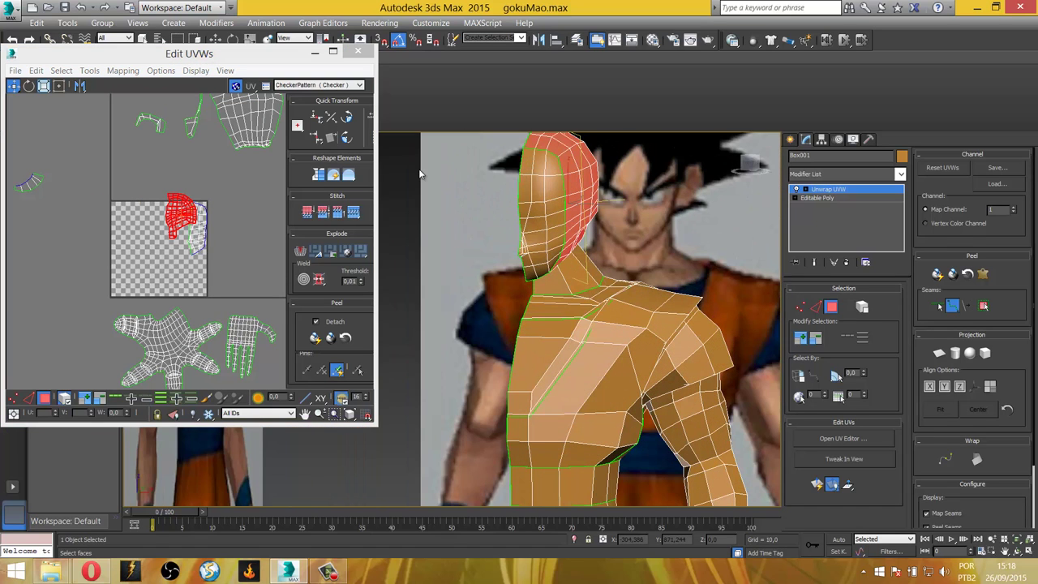
scroll(162, 261, up, 2)
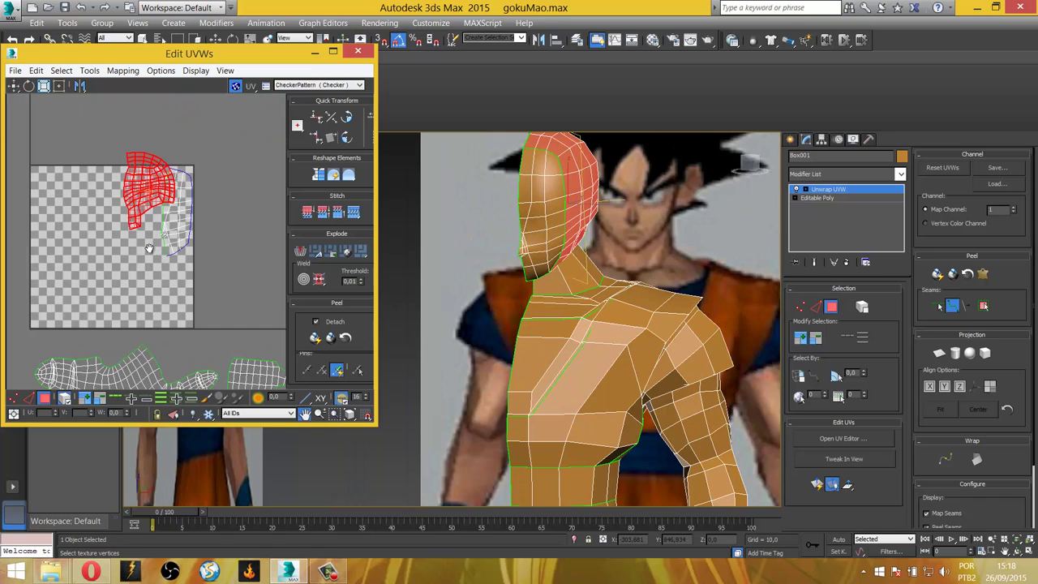
scroll(166, 269, up, 2)
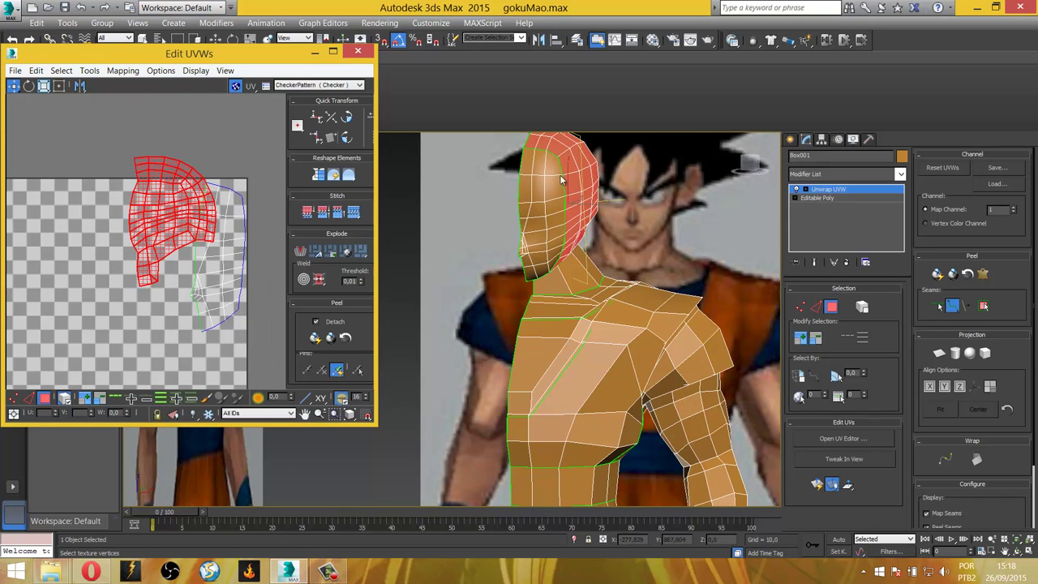
Try narrowing the head UV island in Freeform Mode, then undo the reshape.
click(44, 85)
drag(177, 201, 188, 212)
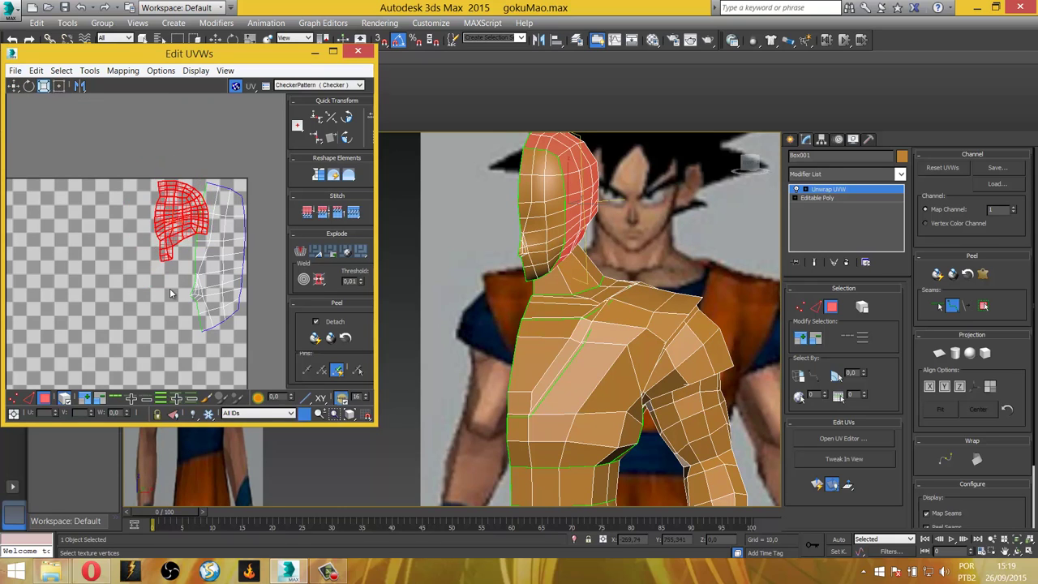
scroll(191, 226, up, 2)
key(ctrl+z)
Move the head island left and up on the checker tile and enlarge it slightly.
click(13, 85)
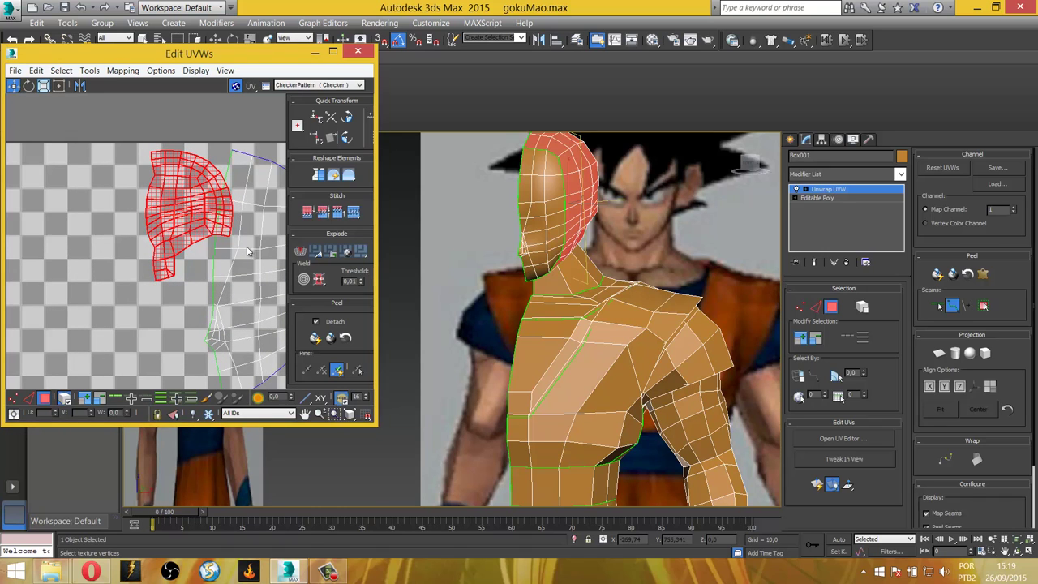
drag(232, 226, 200, 217)
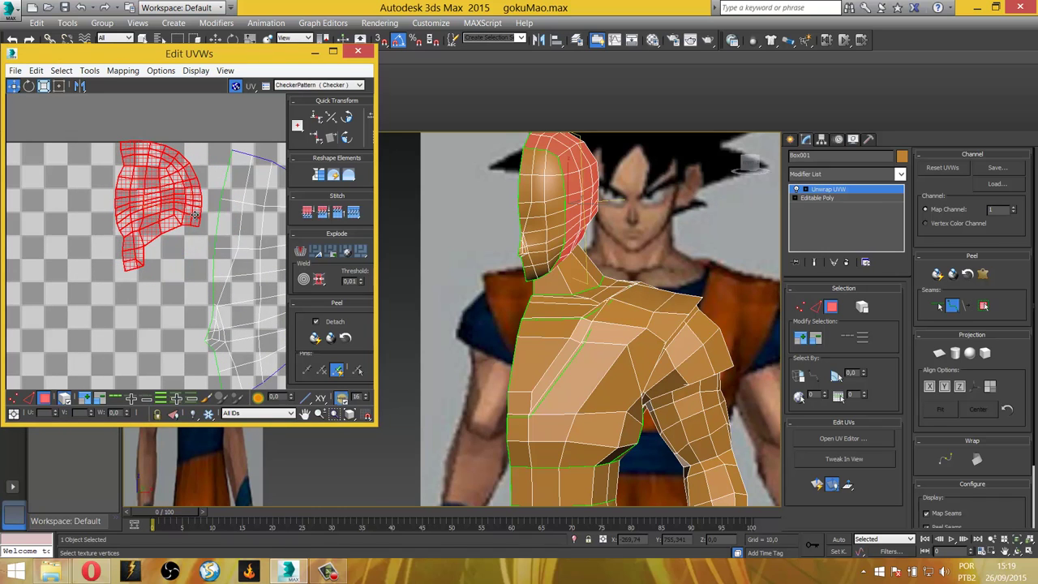
mouse_move(175, 281)
middle_down()
mouse_move(146, 284)
mouse_move(126, 262)
middle_up()
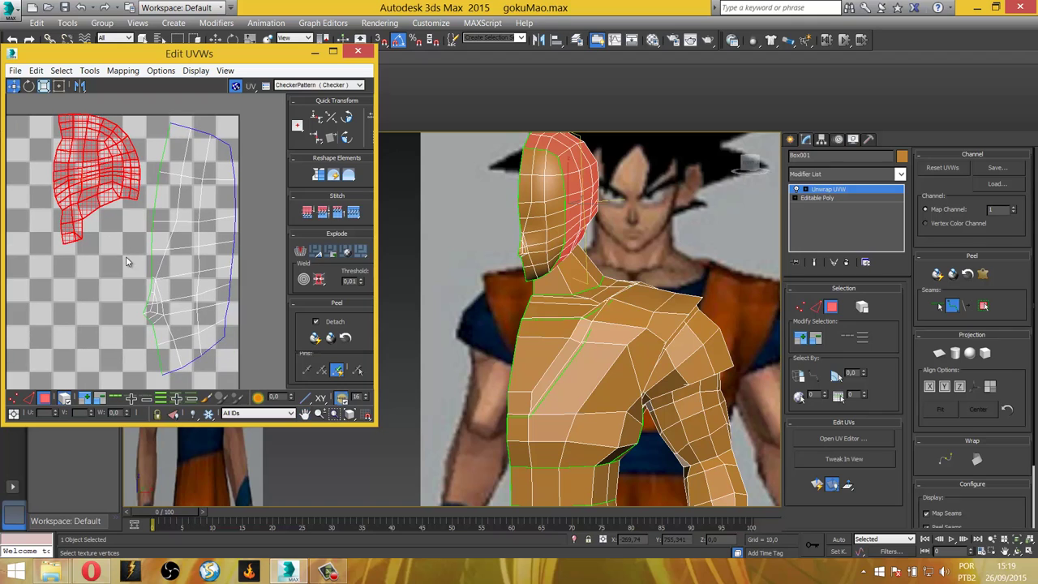
drag(105, 188, 111, 196)
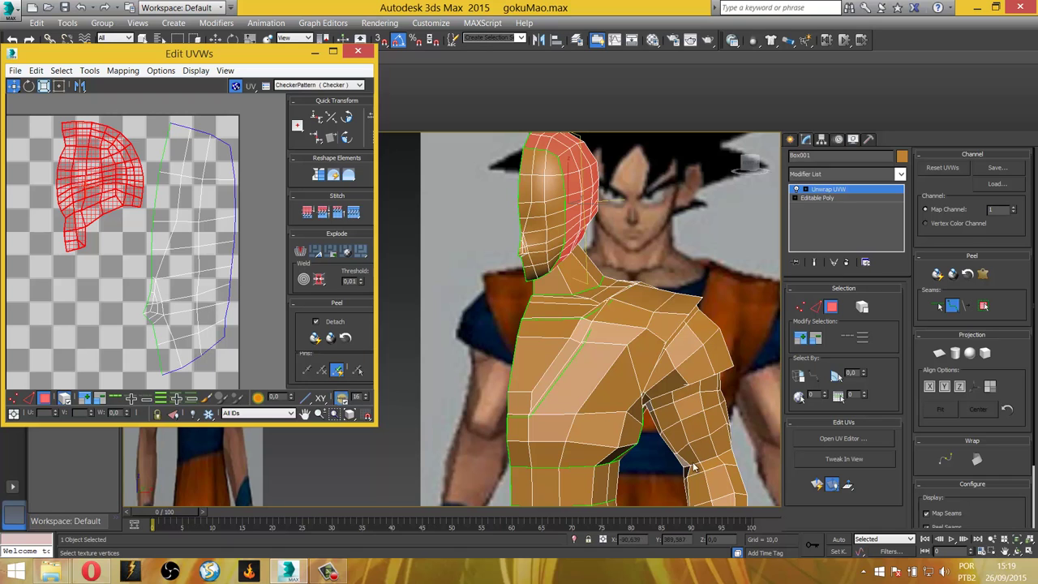
scroll(140, 292, down, 1)
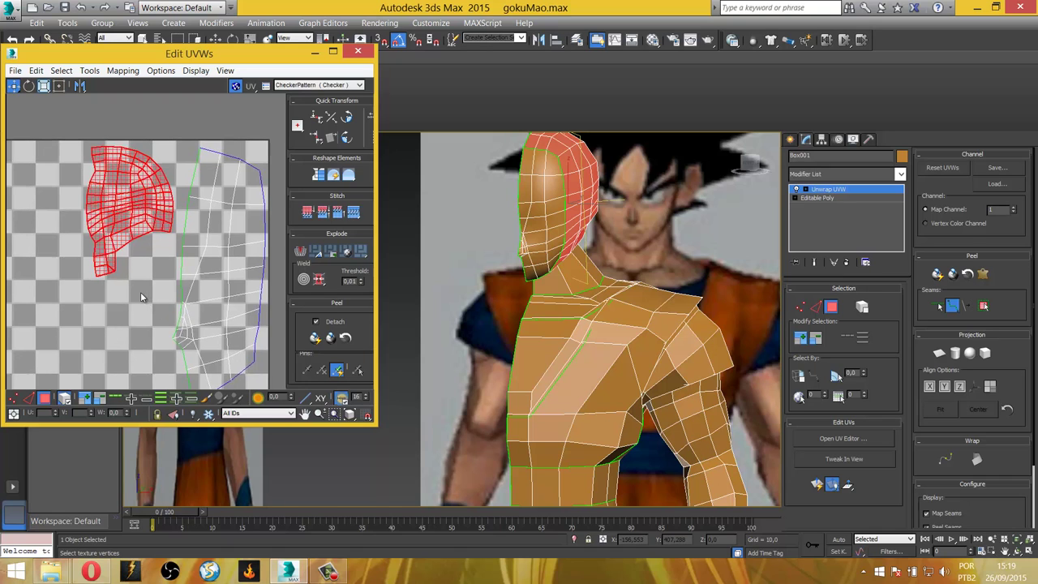
scroll(143, 296, down, 4)
middle_drag(108, 279, 134, 266)
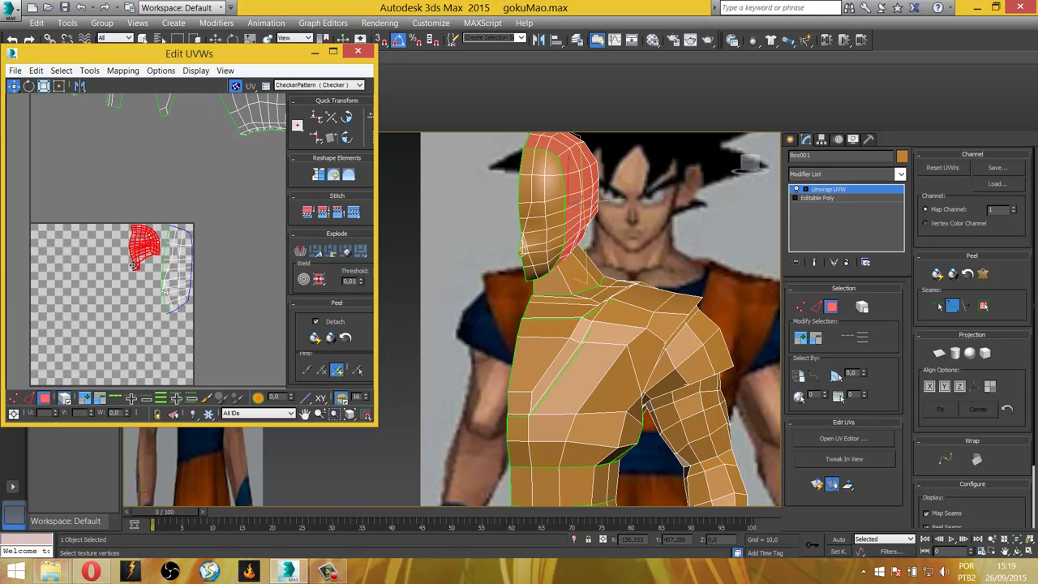
scroll(144, 243, down, 1)
scroll(146, 239, down, 1)
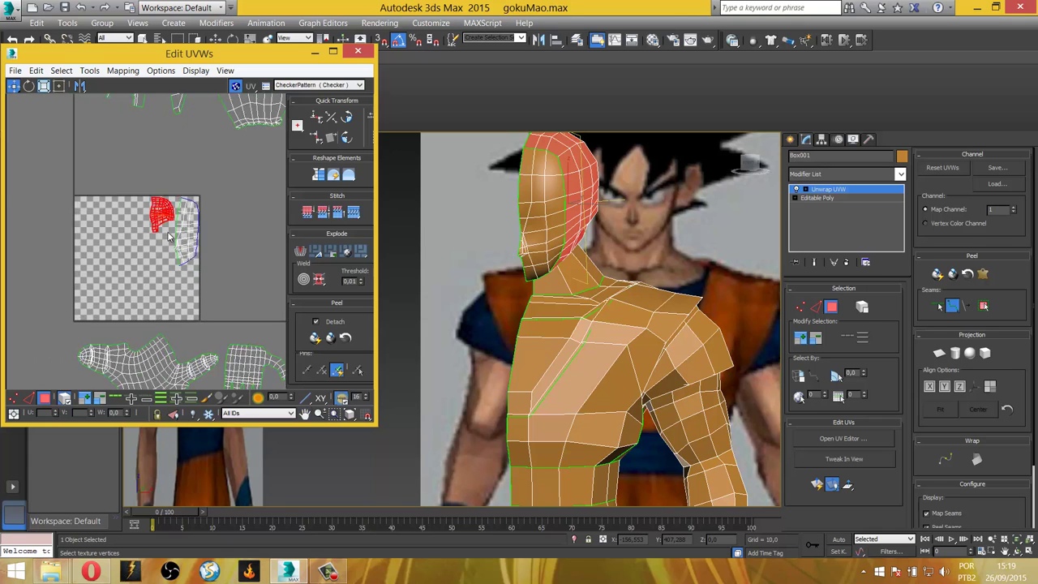
scroll(147, 235, down, 1)
Select the neck and shoulder shell, shrink it, and move it up beside the head.
click(19, 180)
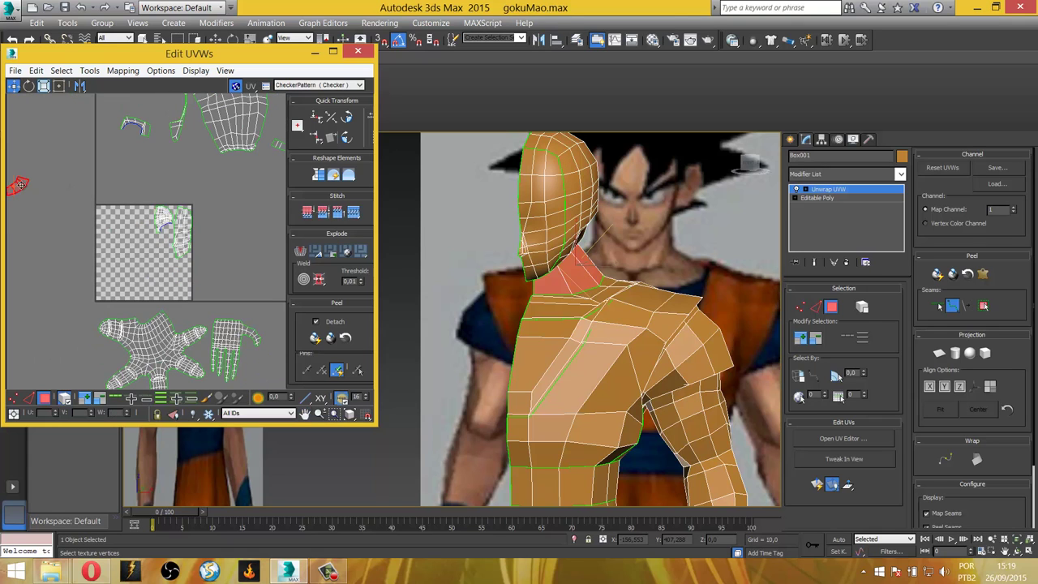
click(171, 242)
scroll(171, 241, up, 3)
scroll(159, 258, up, 2)
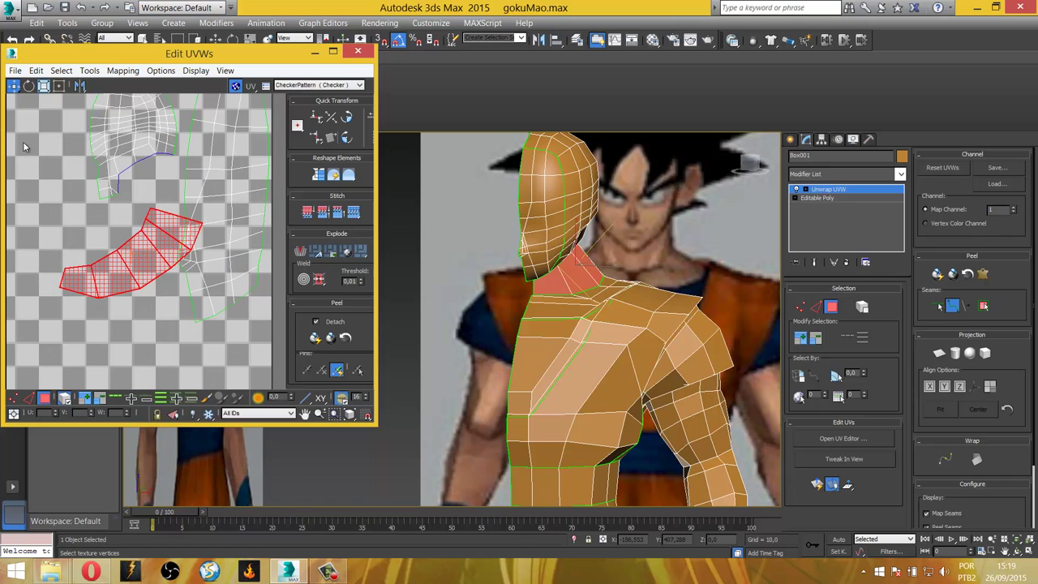
drag(159, 258, 163, 312)
click(14, 85)
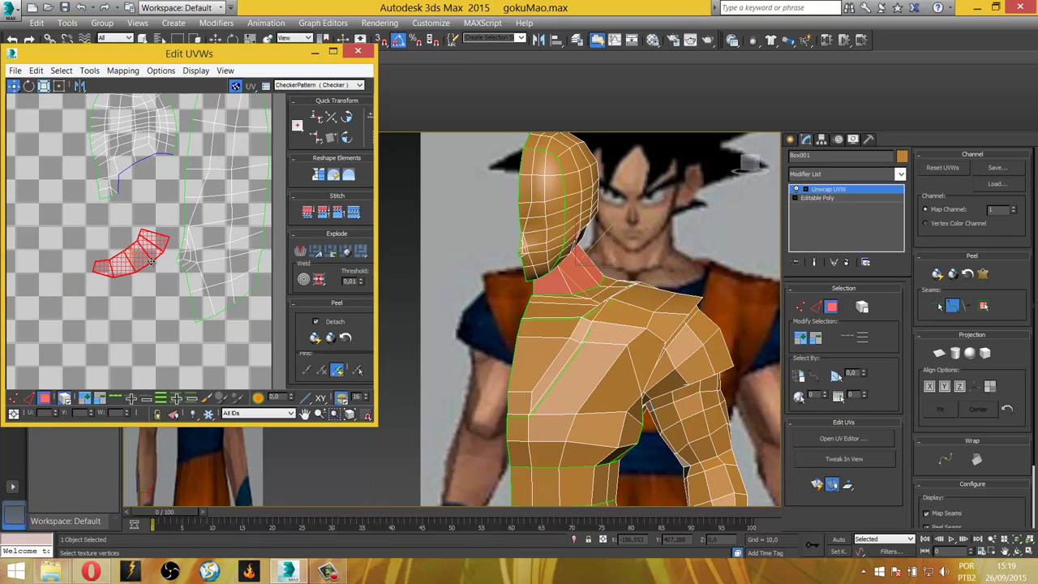
drag(152, 260, 161, 204)
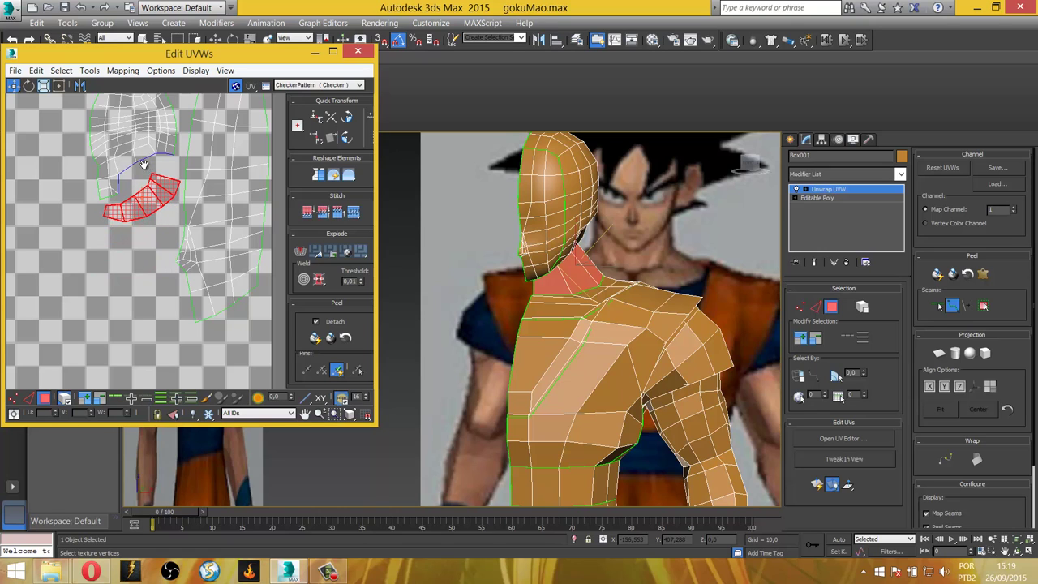
scroll(143, 164, down, 1)
Nudge the head and neck islands and rotate the neck island slightly counter-clockwise.
click(134, 194)
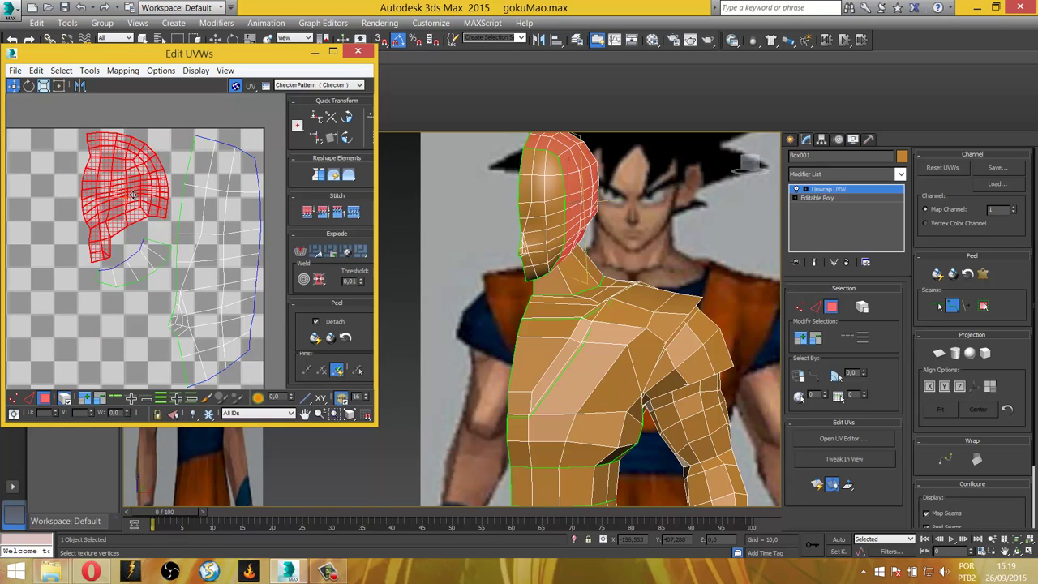
drag(134, 194, 135, 194)
click(150, 258)
drag(150, 258, 135, 248)
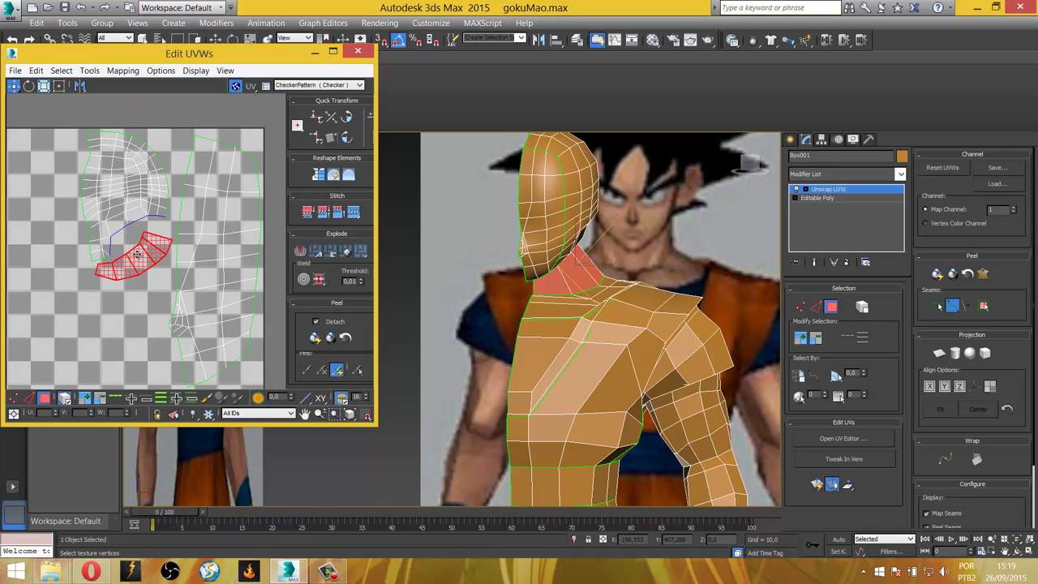
click(29, 85)
drag(118, 274, 118, 270)
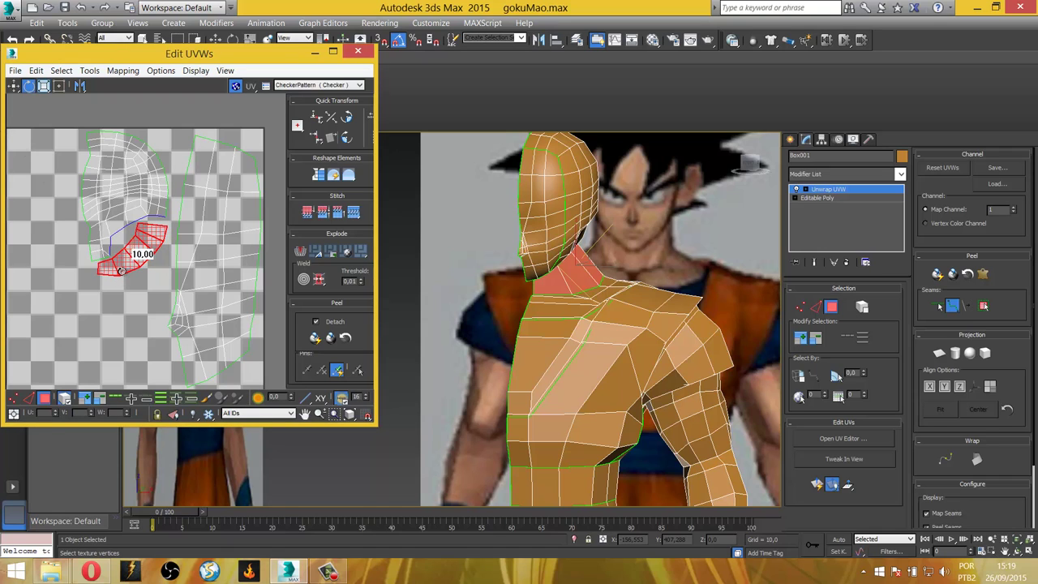
scroll(120, 269, up, 2)
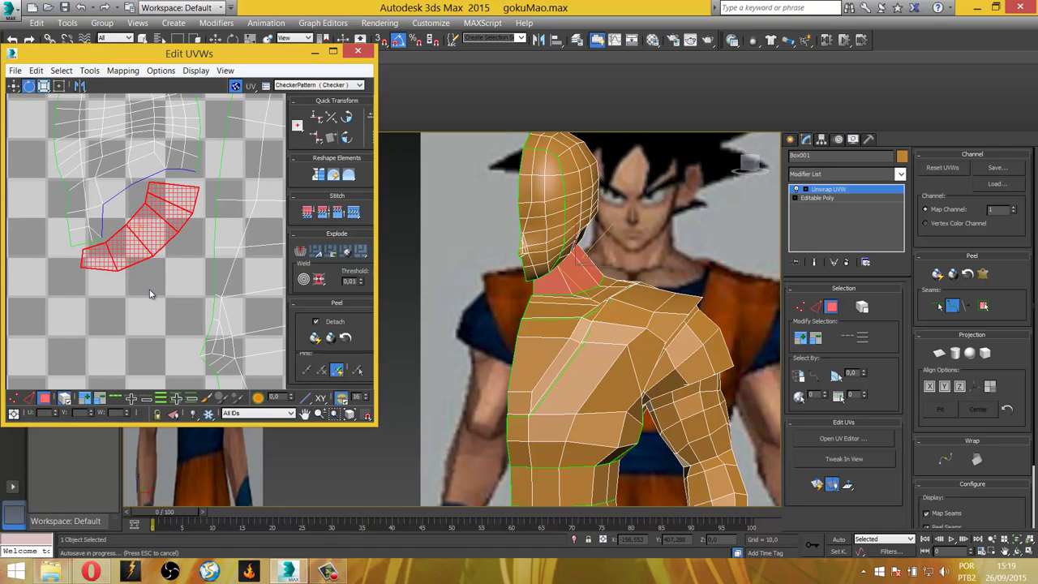
Reselect the neck island and reposition it within the checker tile.
click(152, 293)
click(14, 86)
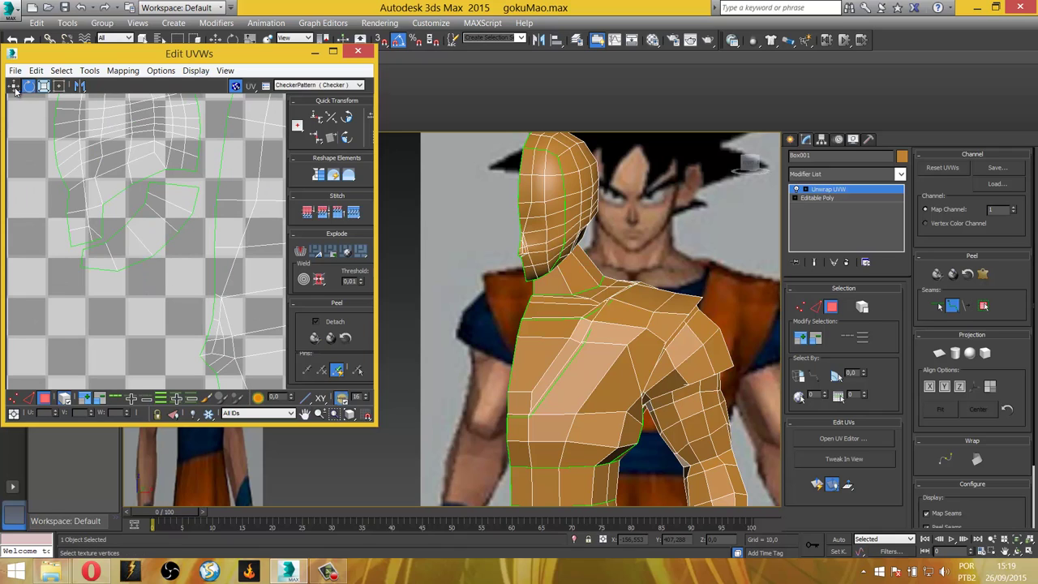
click(152, 228)
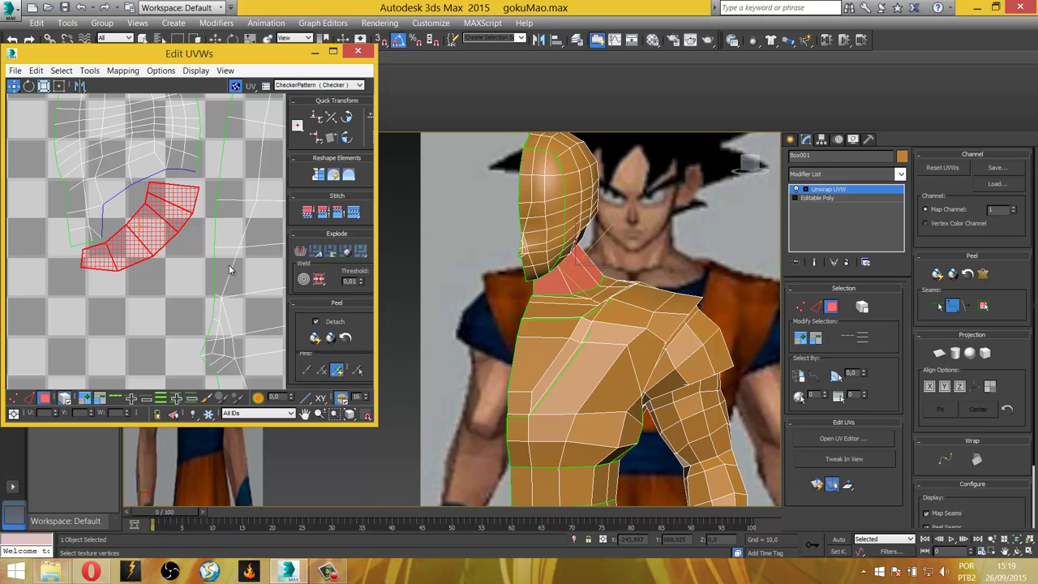
drag(142, 190, 126, 106)
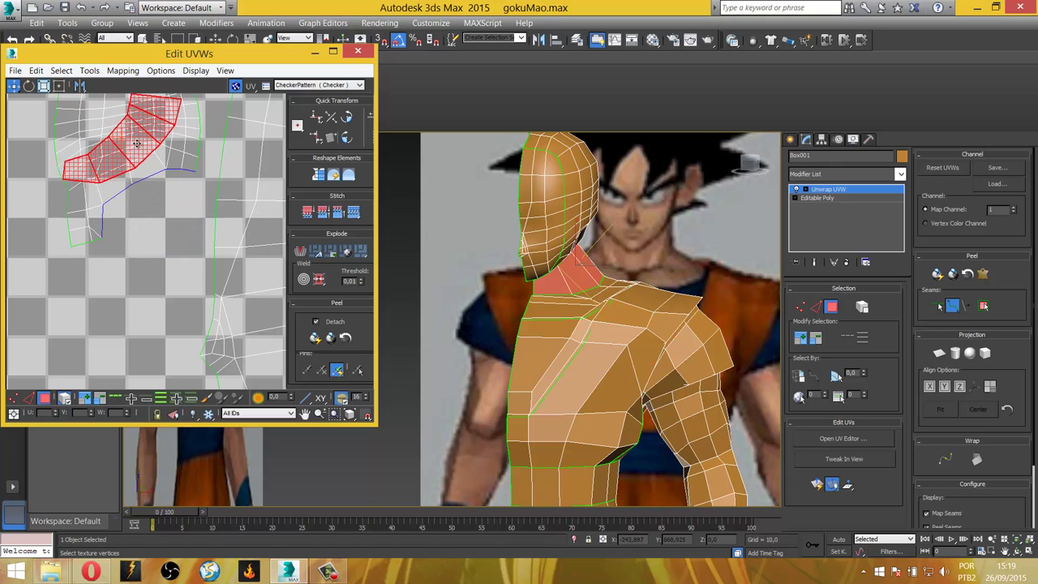
middle_drag(58, 114, 59, 138)
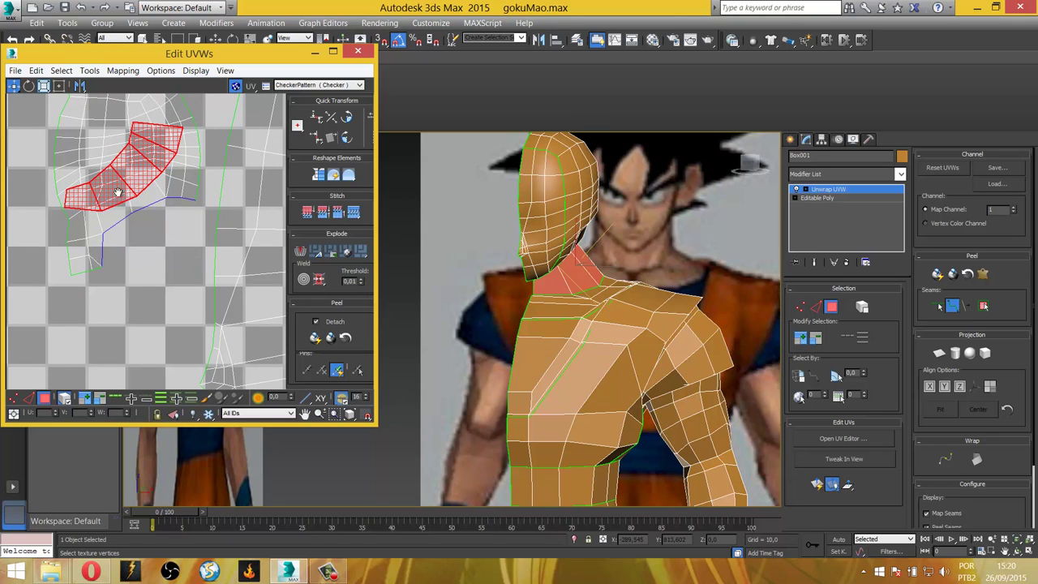
middle_drag(120, 192, 80, 240)
drag(94, 210, 268, 258)
middle_drag(250, 266, 229, 273)
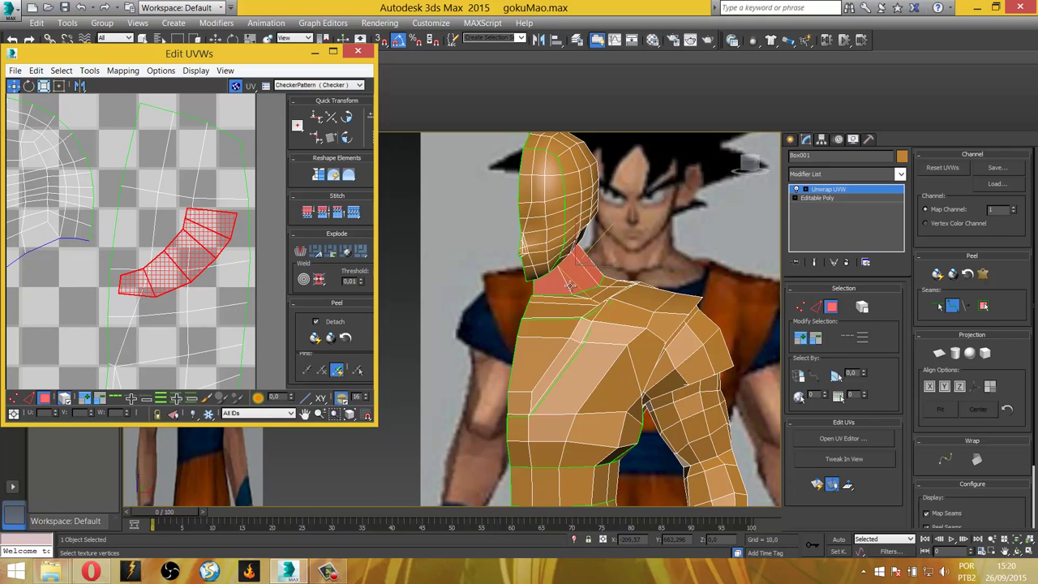
drag(162, 277, 37, 337)
mouse_move(84, 324)
middle_down()
mouse_move(166, 318)
mouse_move(170, 304)
middle_up()
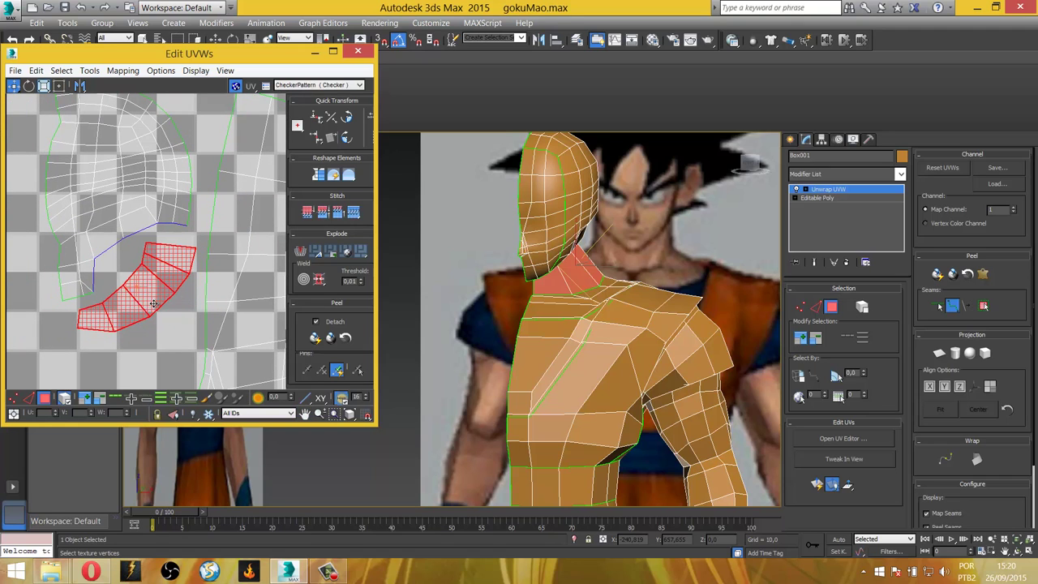
drag(153, 303, 147, 300)
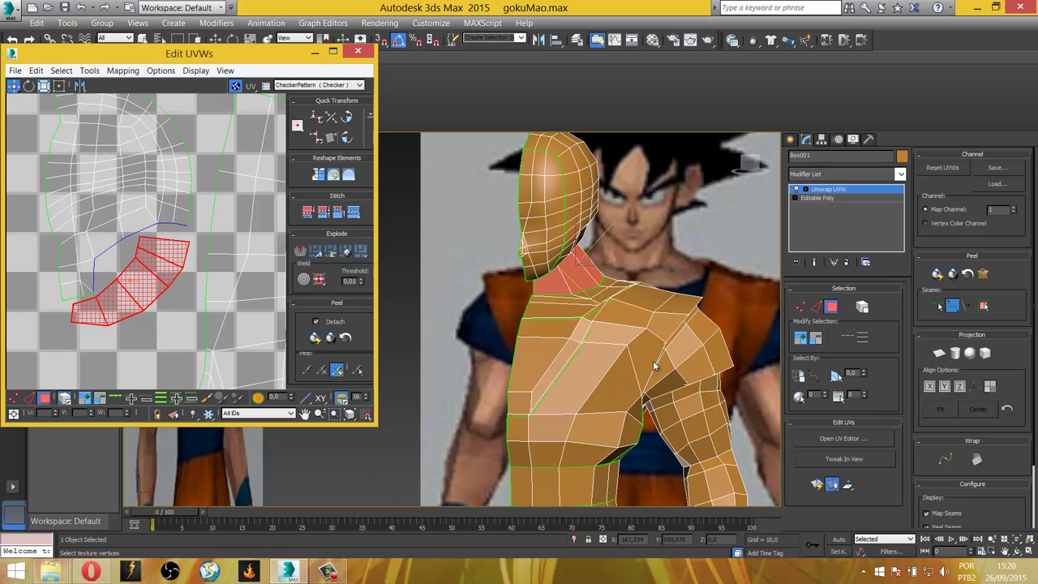
Fine-tune the curved neck strip's position just below the head inside the tile.
scroll(114, 263, down, 1)
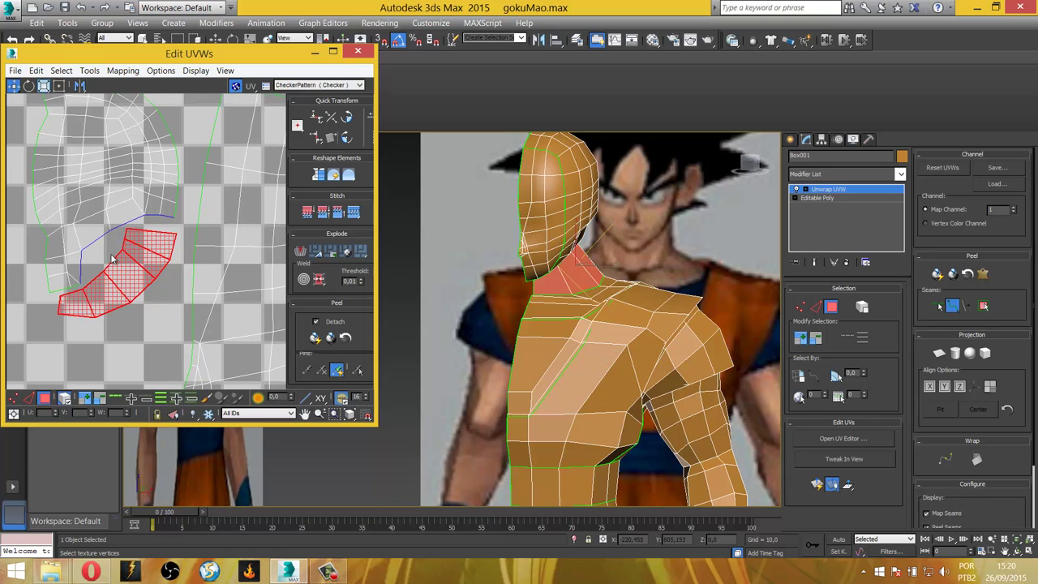
scroll(114, 264, down, 3)
scroll(114, 263, down, 1)
scroll(133, 312, down, 1)
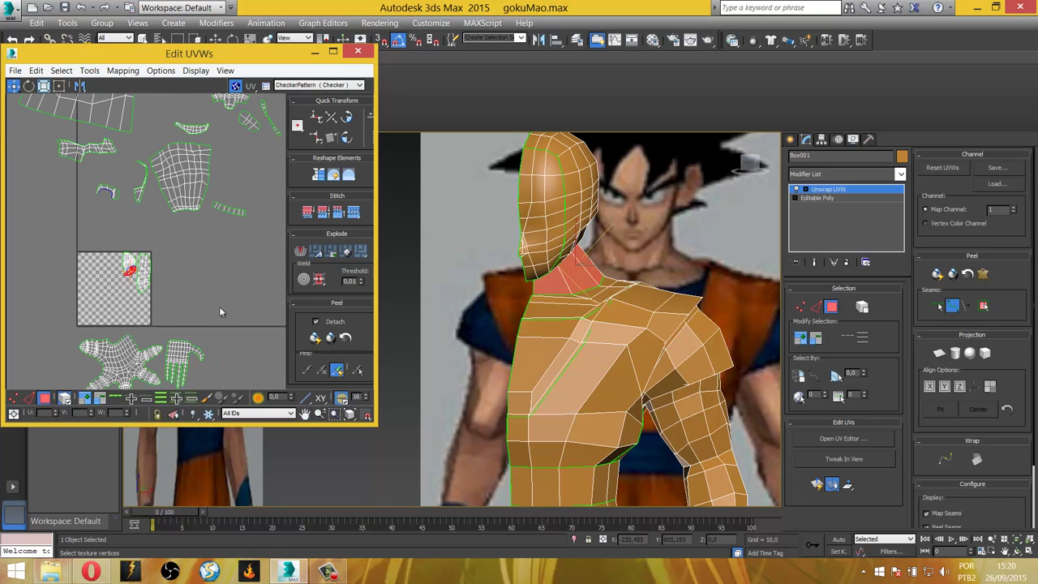
scroll(80, 306, up, 3)
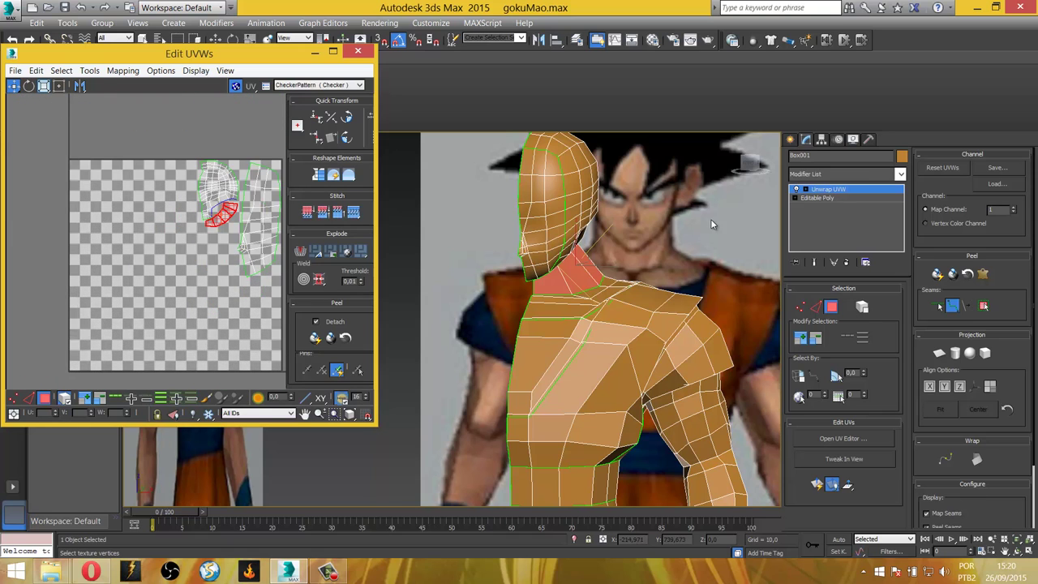
middle_drag(196, 216, 160, 262)
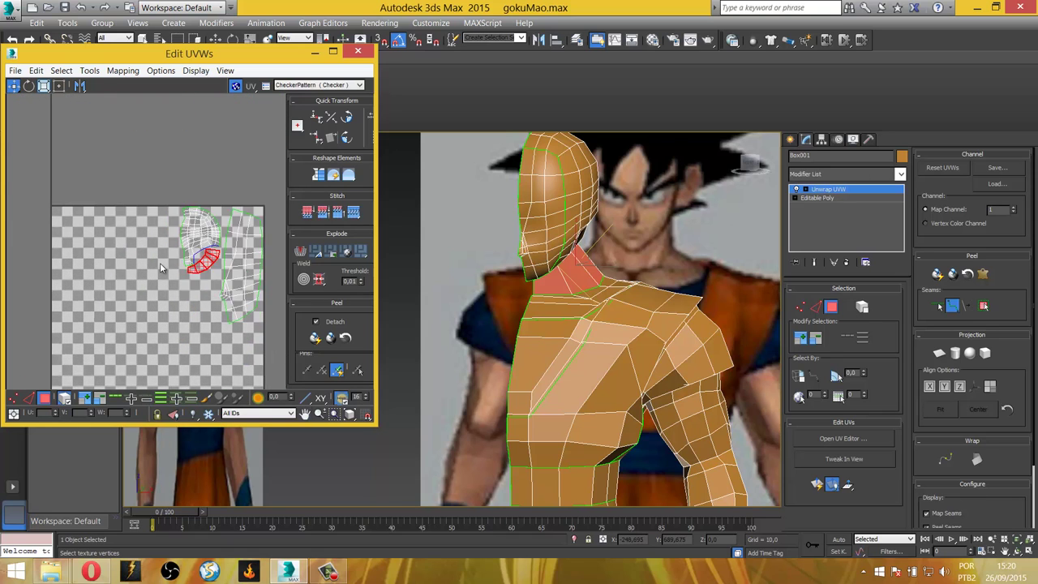
scroll(160, 262, up, 3)
scroll(208, 281, up, 2)
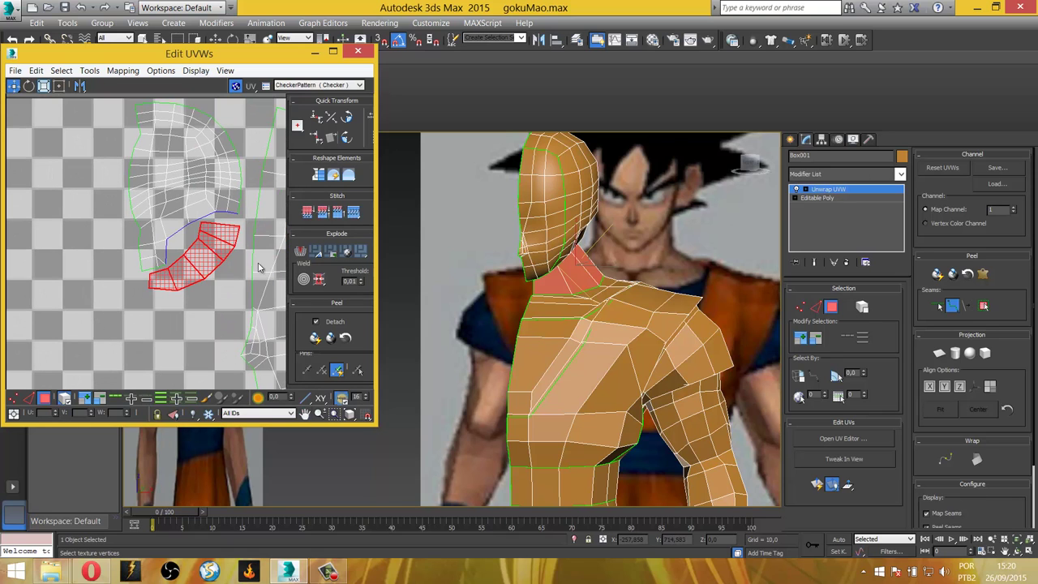
click(219, 297)
key(ctrl+z)
drag(204, 282, 199, 294)
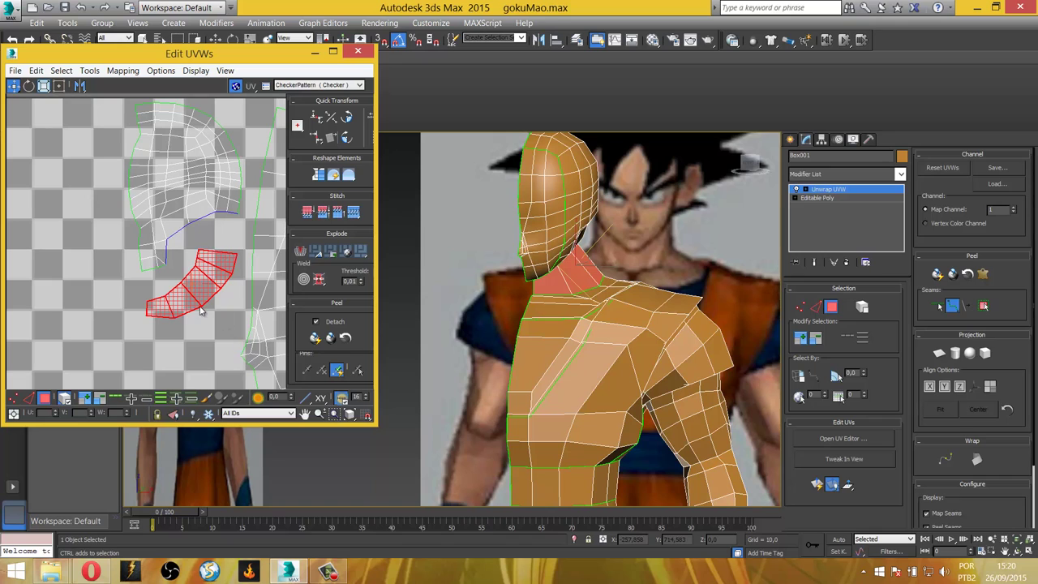
drag(201, 309, 208, 296)
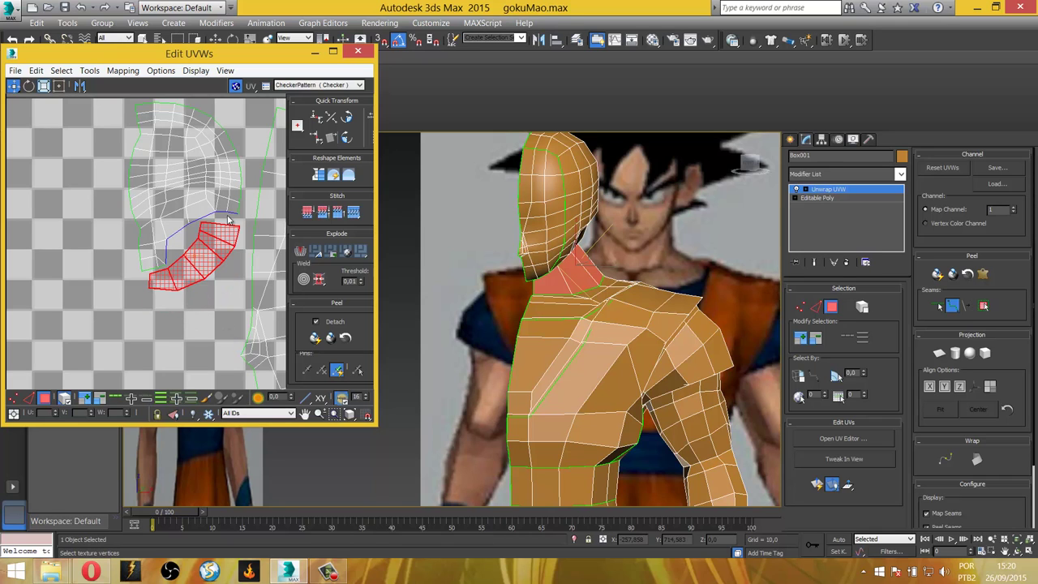
scroll(173, 299, down, 2)
scroll(173, 298, down, 2)
scroll(199, 214, down, 2)
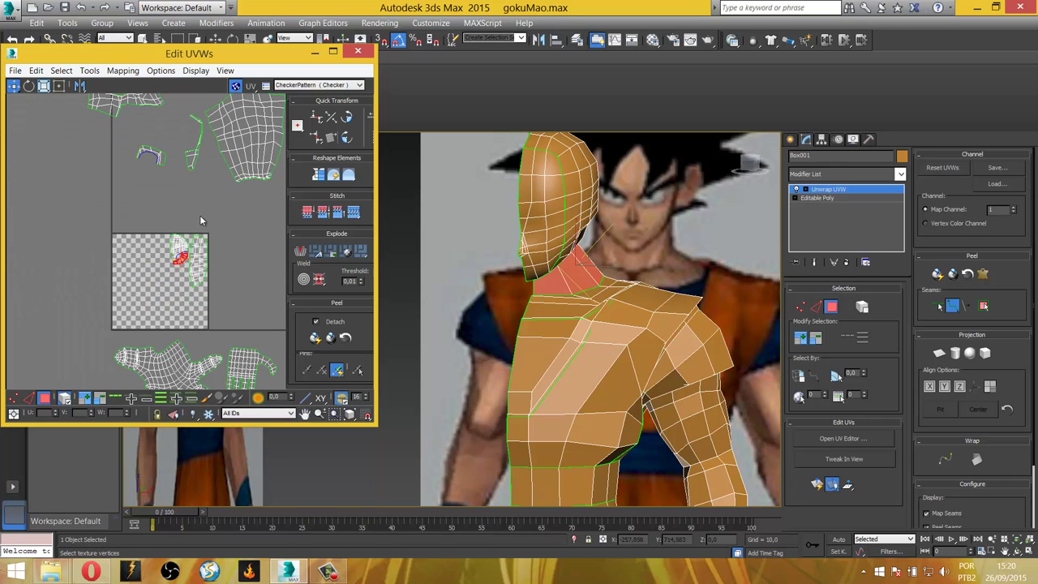
Move the long chest strip into the checker tile, shrink it, and set it lower inside.
click(193, 152)
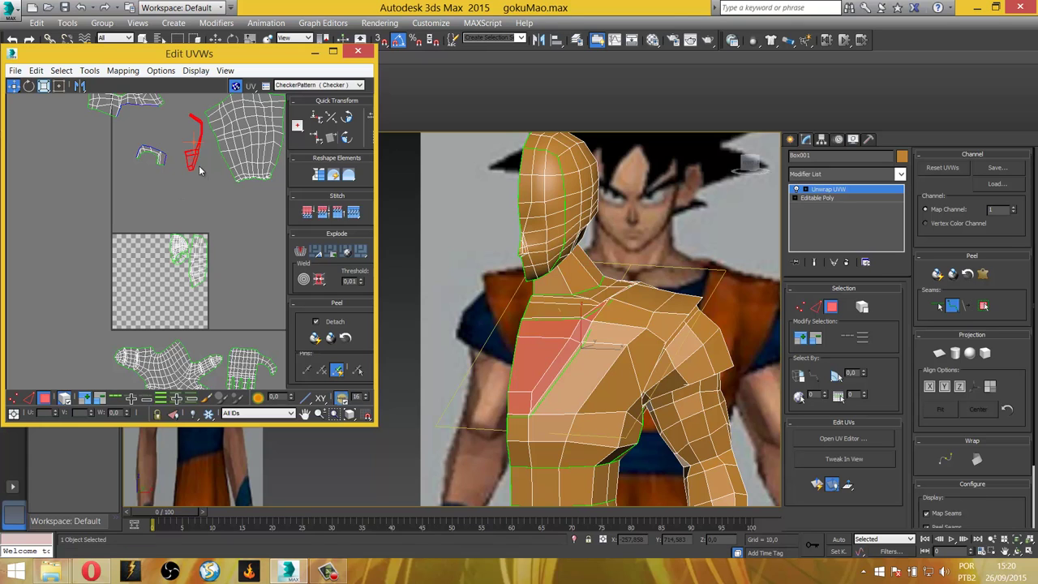
mouse_move(193, 204)
mouse_down()
mouse_move(188, 318)
mouse_move(206, 333)
mouse_up()
scroll(186, 315, up, 3)
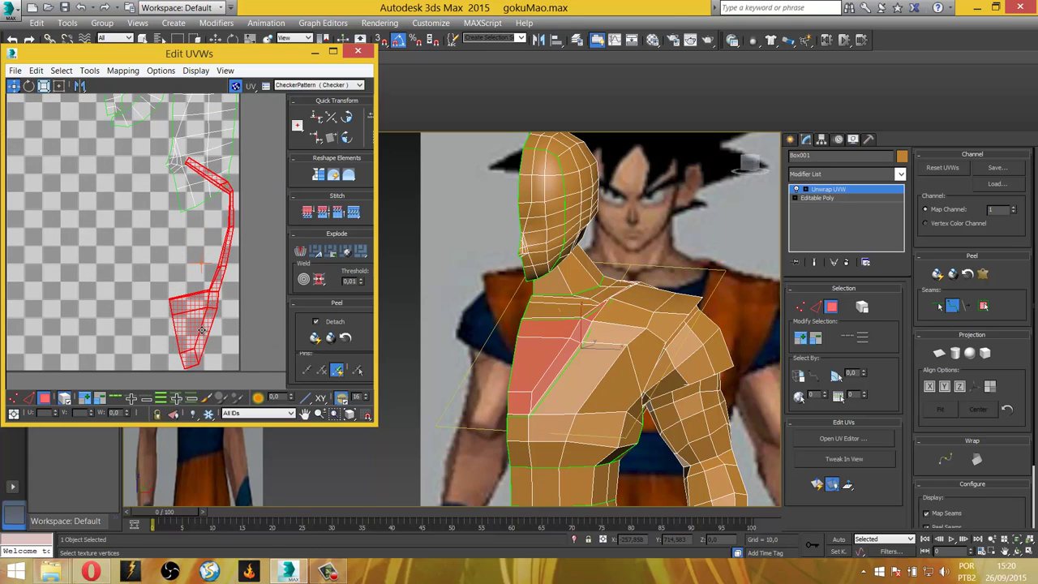
click(44, 85)
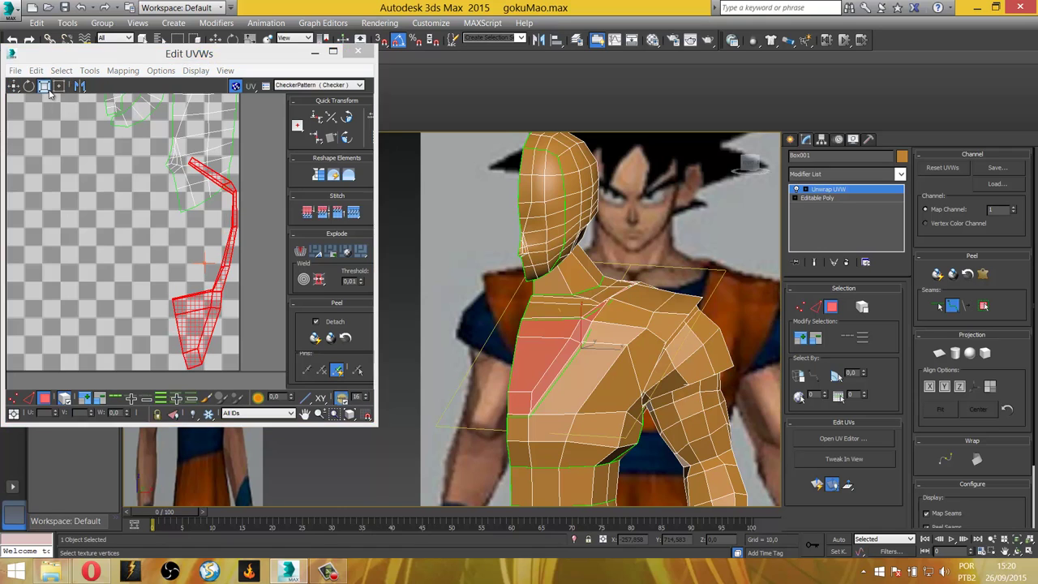
drag(200, 332, 203, 391)
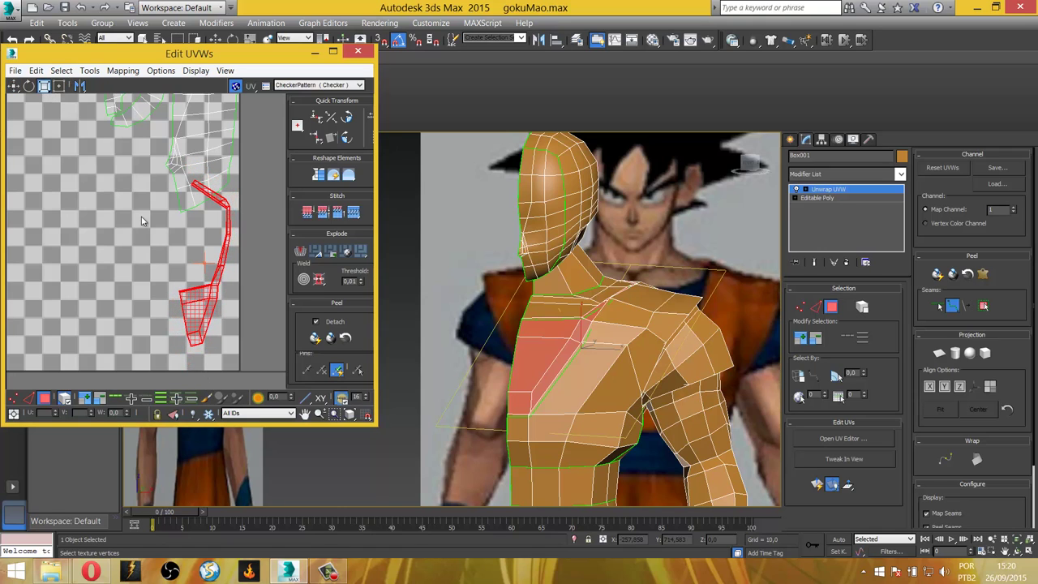
click(13, 85)
drag(206, 298, 211, 324)
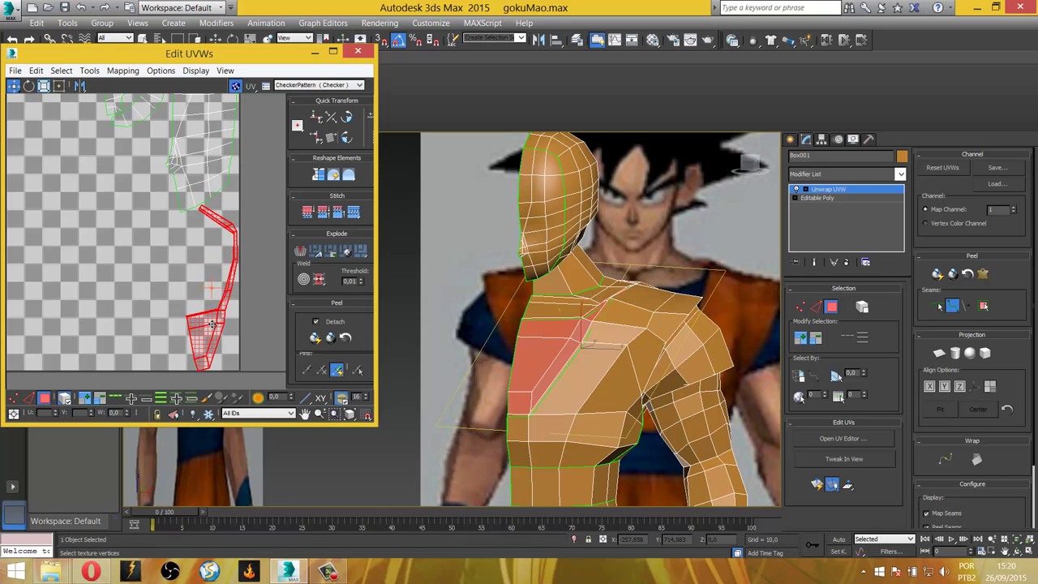
click(44, 86)
scroll(236, 291, down, 1)
scroll(238, 282, down, 2)
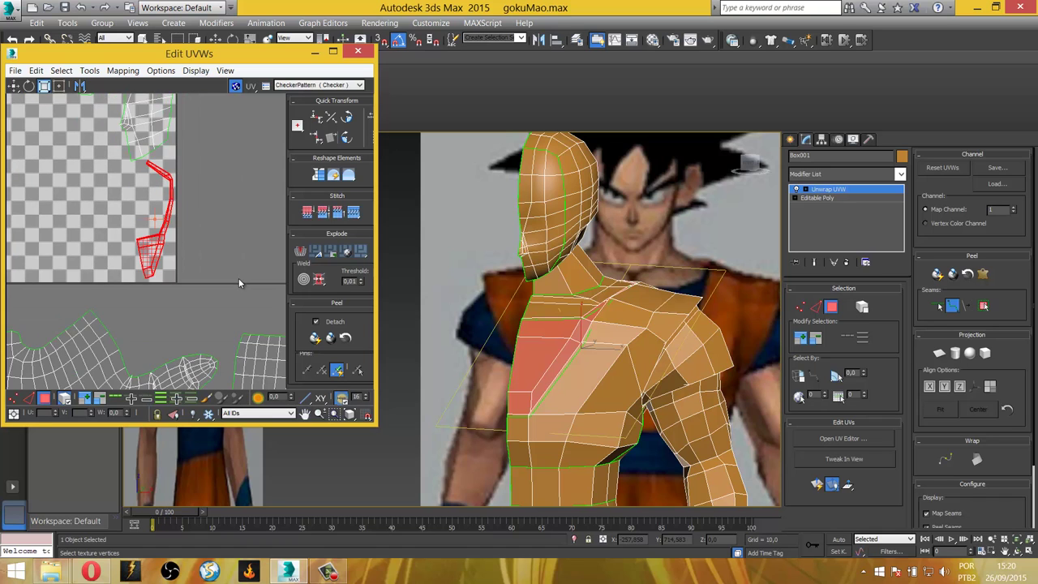
middle_drag(238, 282, 222, 190)
Rotate the star-shaped hand shell about 170 degrees and move it to the checker centre.
click(113, 237)
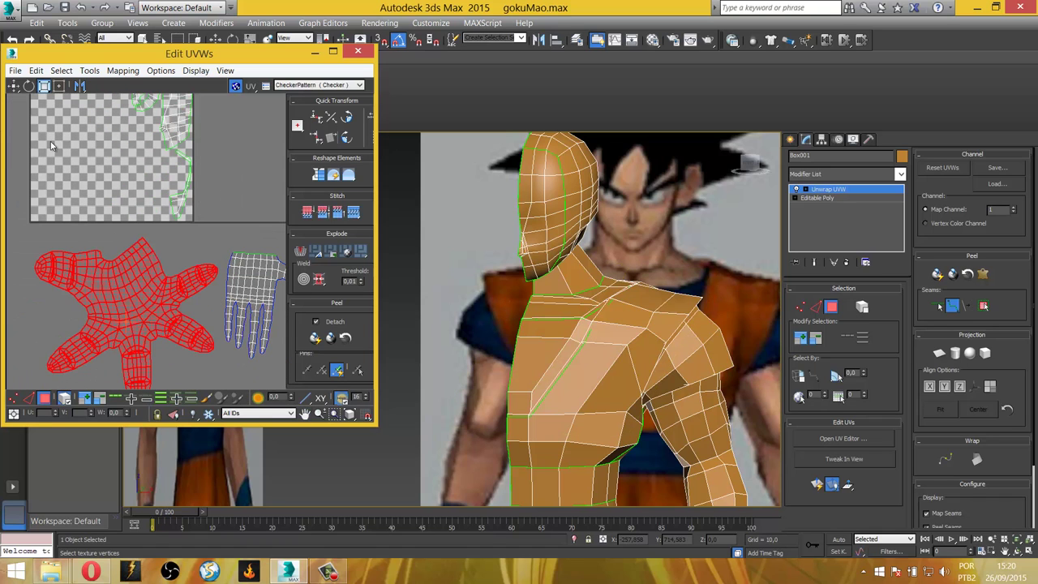
click(15, 86)
mouse_move(109, 311)
mouse_down()
mouse_move(37, 189)
mouse_move(78, 244)
mouse_up()
click(44, 86)
scroll(71, 219, up, 2)
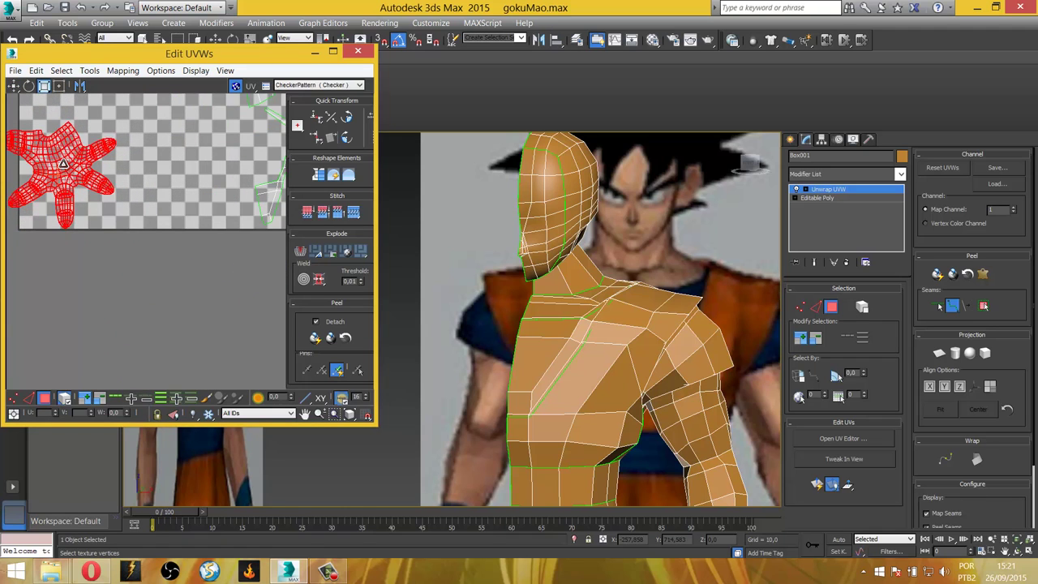
click(29, 87)
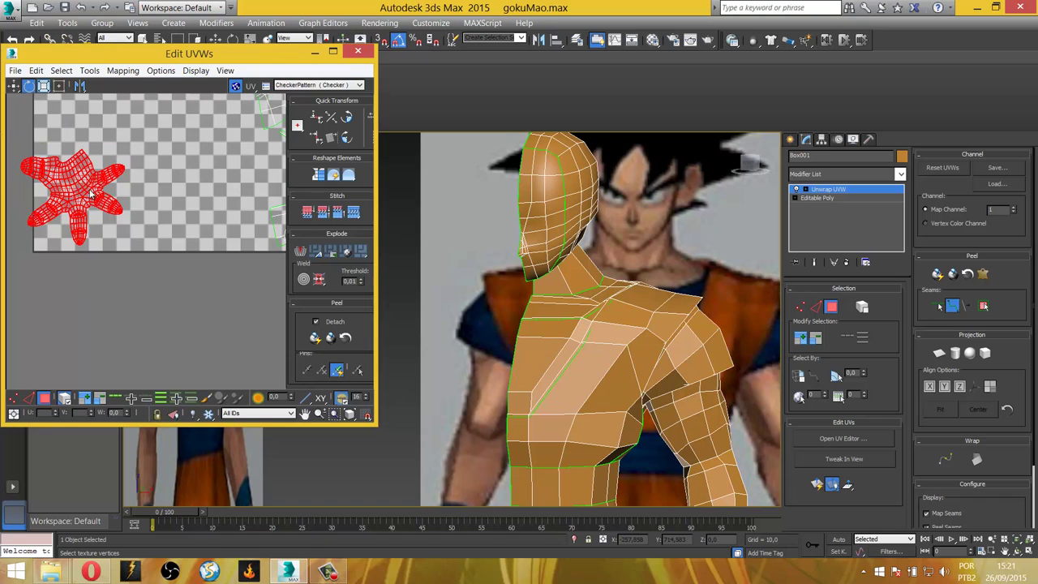
mouse_move(92, 194)
mouse_down()
mouse_move(13, 206)
mouse_move(8, 195)
mouse_up()
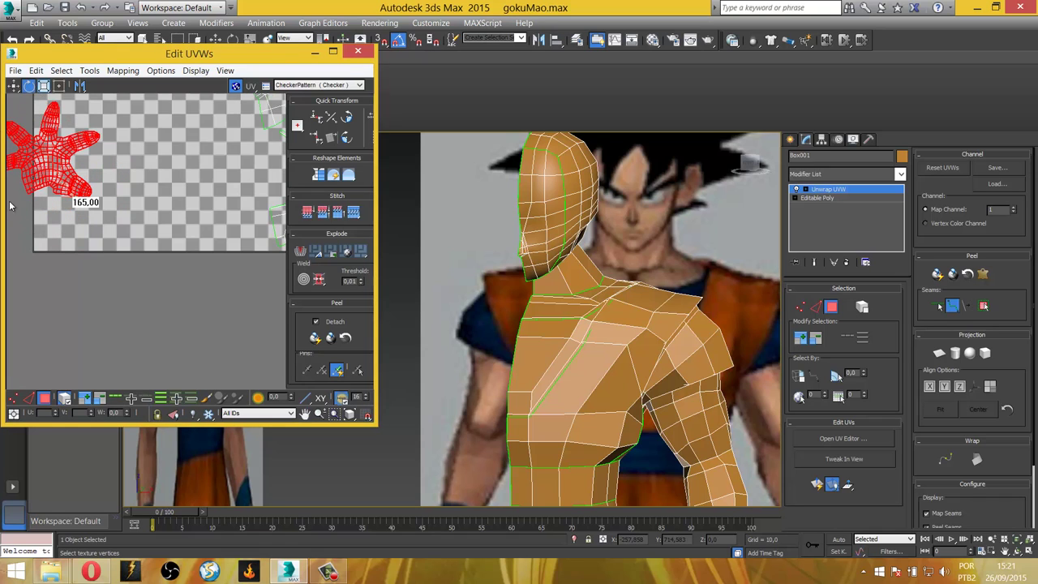
middle_drag(127, 214, 176, 235)
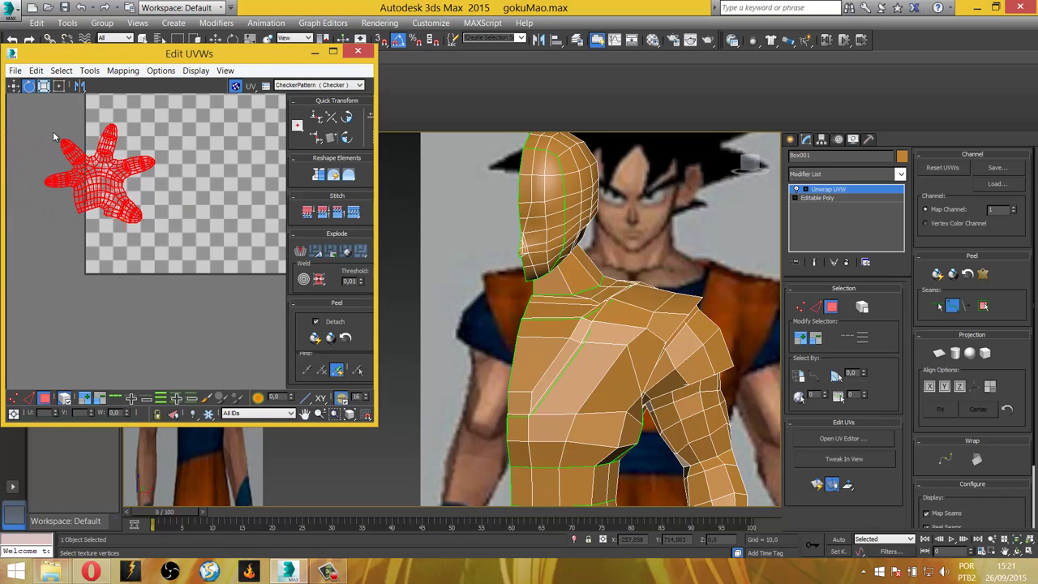
click(15, 86)
mouse_move(112, 168)
mouse_down()
mouse_move(143, 229)
mouse_move(149, 223)
mouse_up()
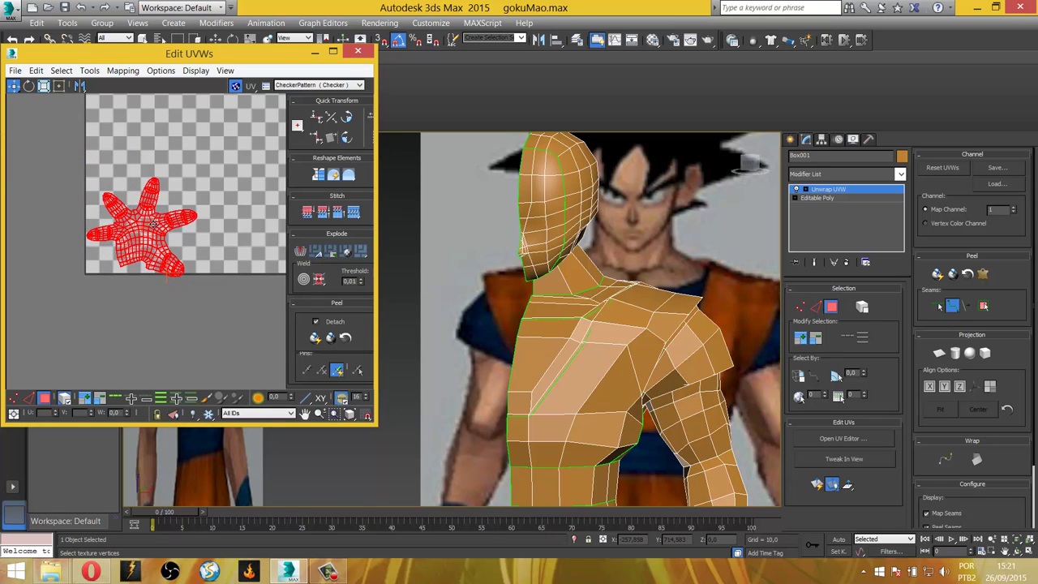
scroll(162, 223, up, 3)
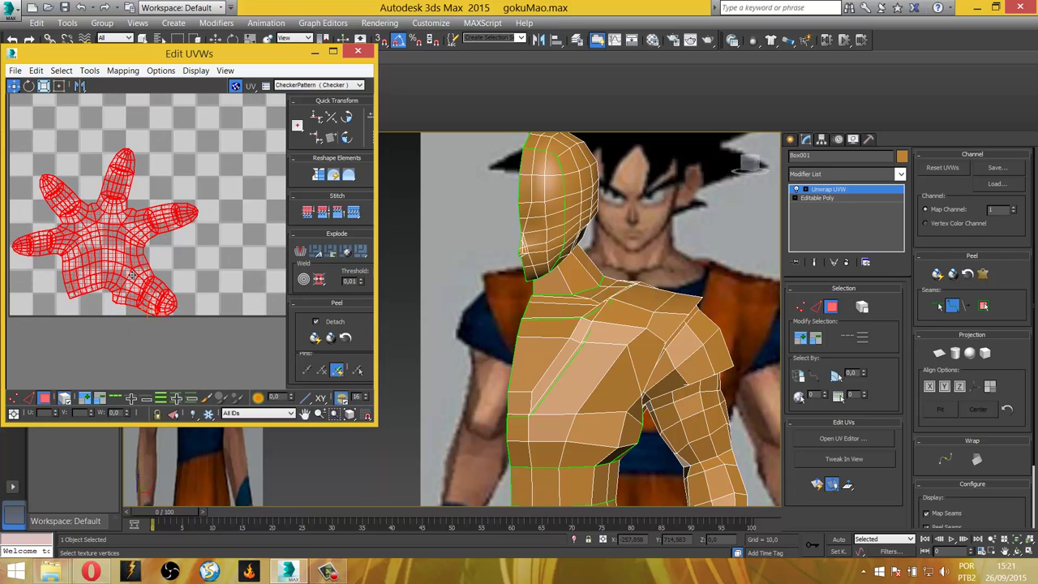
scroll(167, 223, down, 3)
Move the open-hand shell onto the tile, shrink it, rotate it about 160 degrees, and nudge it left.
middle_drag(214, 281, 119, 246)
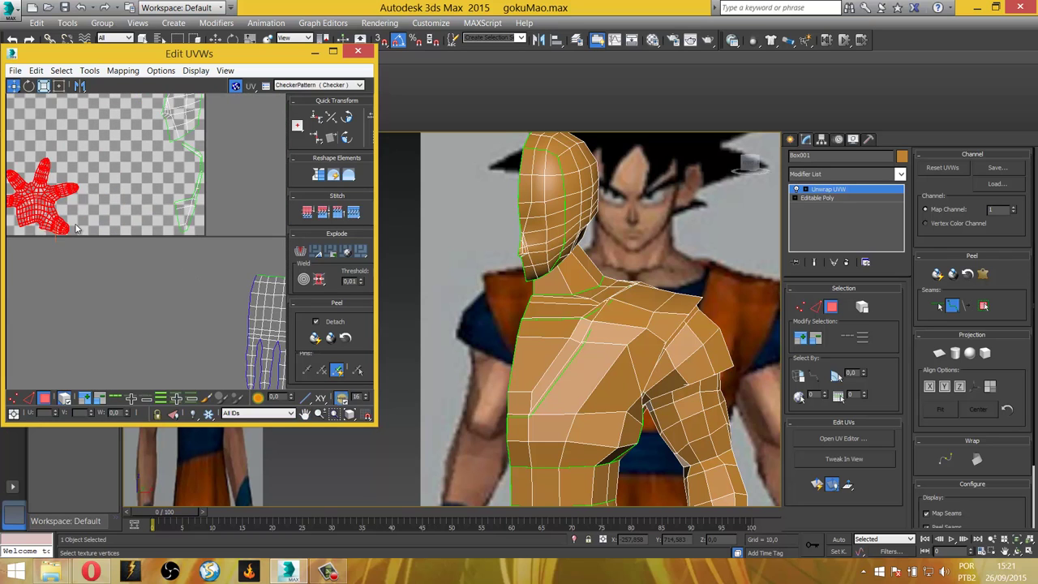
click(278, 292)
drag(186, 236, 37, 96)
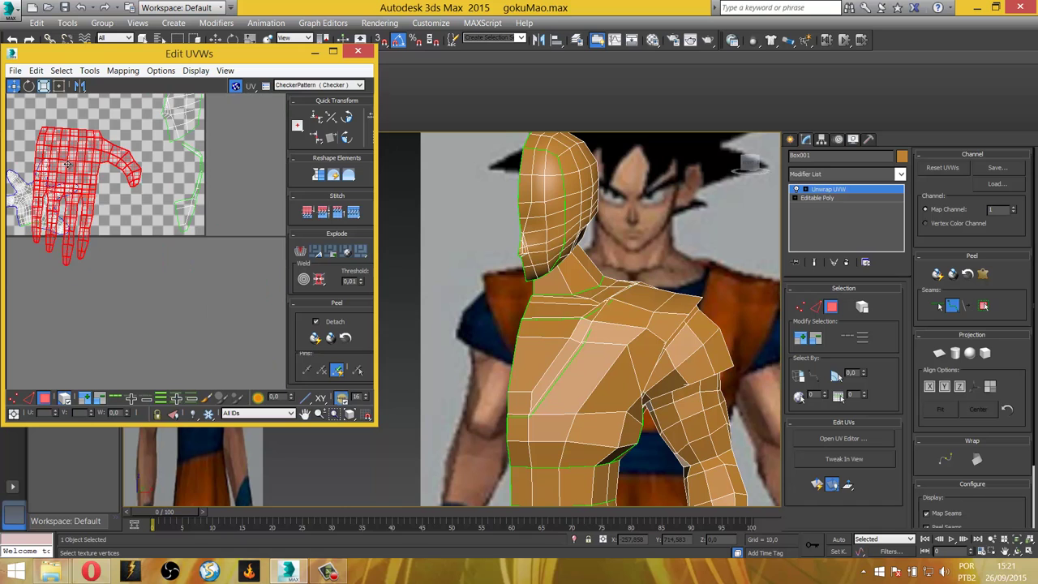
click(44, 85)
drag(94, 162, 116, 236)
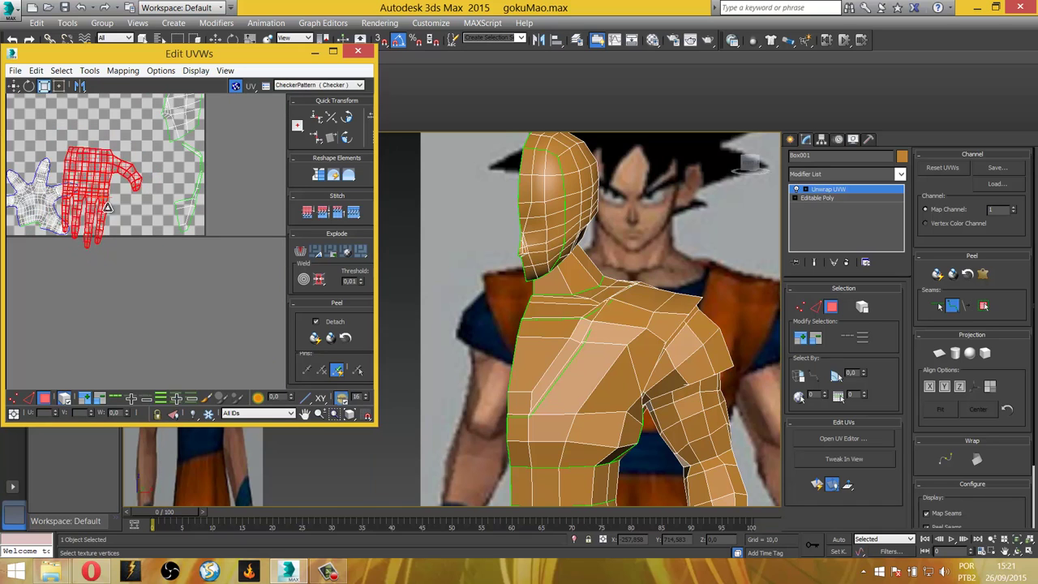
scroll(116, 278, up, 3)
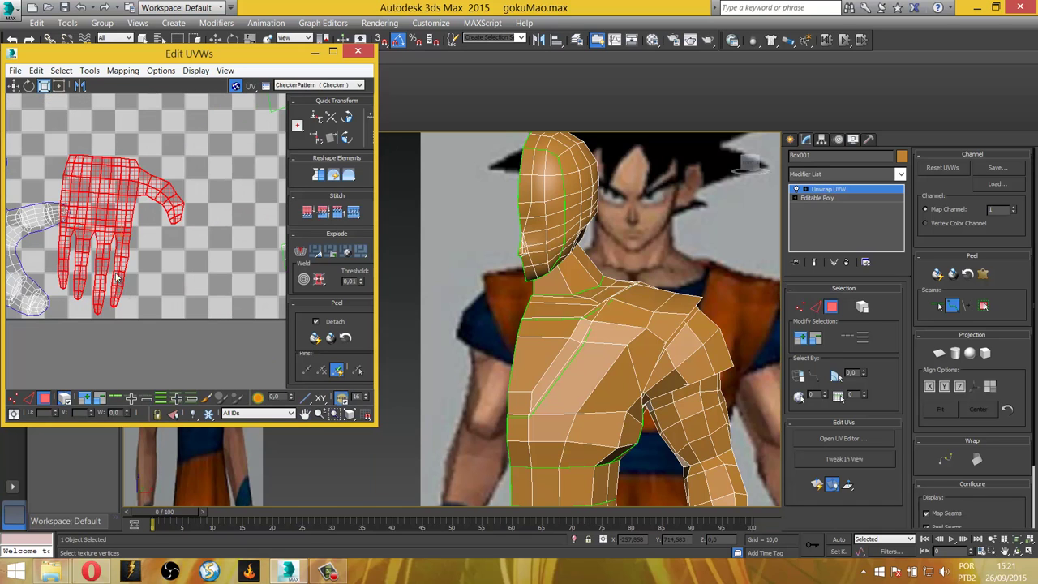
click(28, 85)
drag(107, 169, 143, 304)
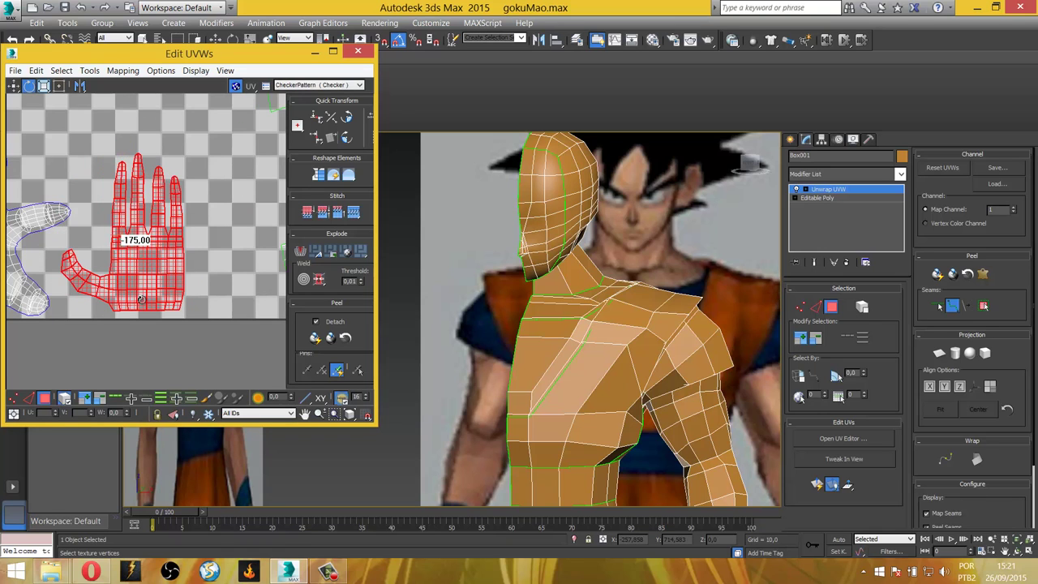
click(15, 85)
drag(141, 264, 110, 266)
scroll(112, 270, down, 1)
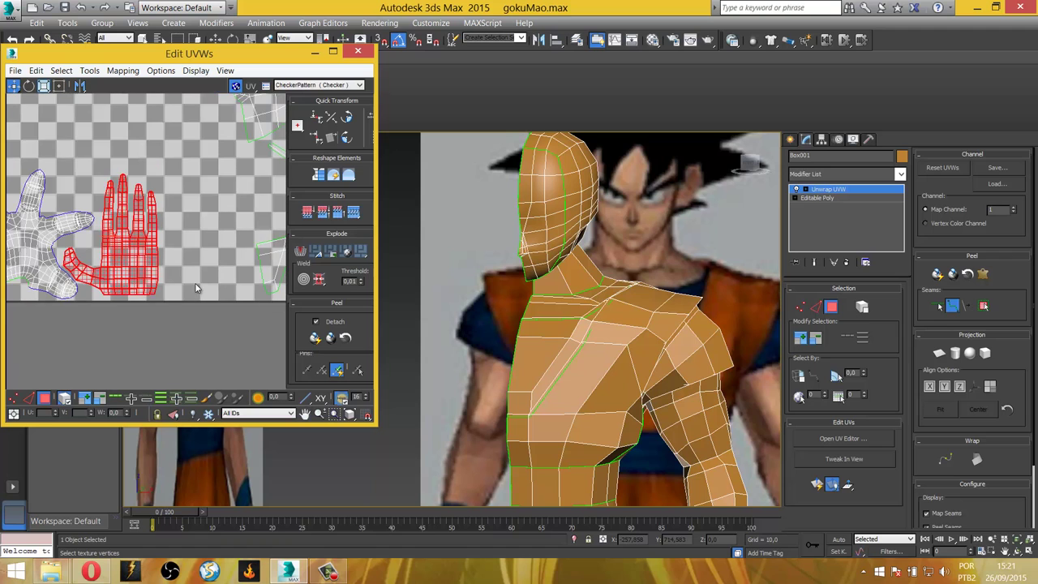
scroll(111, 270, down, 2)
scroll(187, 243, down, 2)
scroll(256, 190, down, 1)
Move the forearm shell onto the checker tile and shrink it into the upper-left corner.
middle_drag(256, 191, 208, 214)
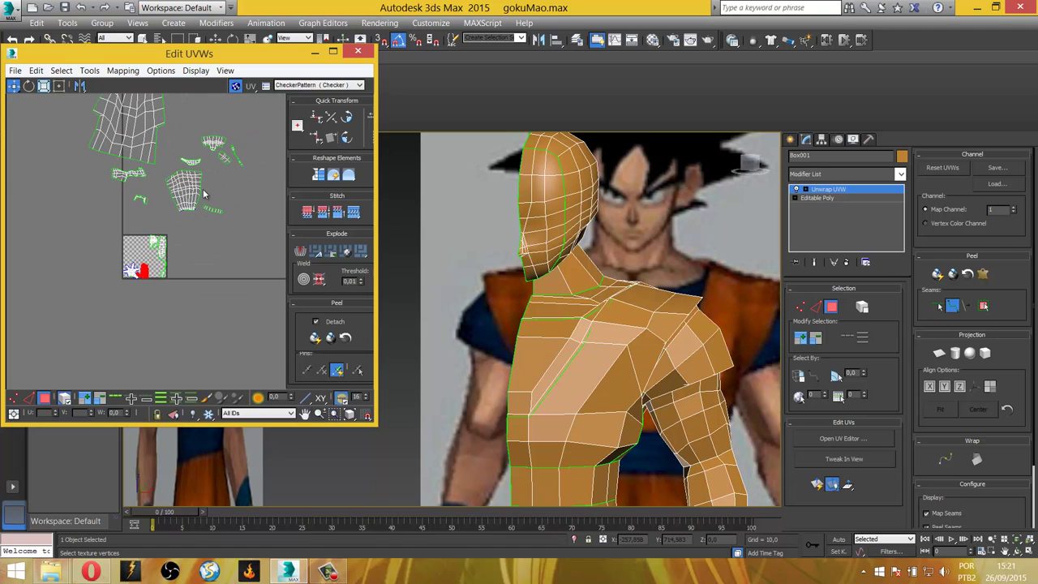
click(188, 193)
drag(188, 193, 139, 243)
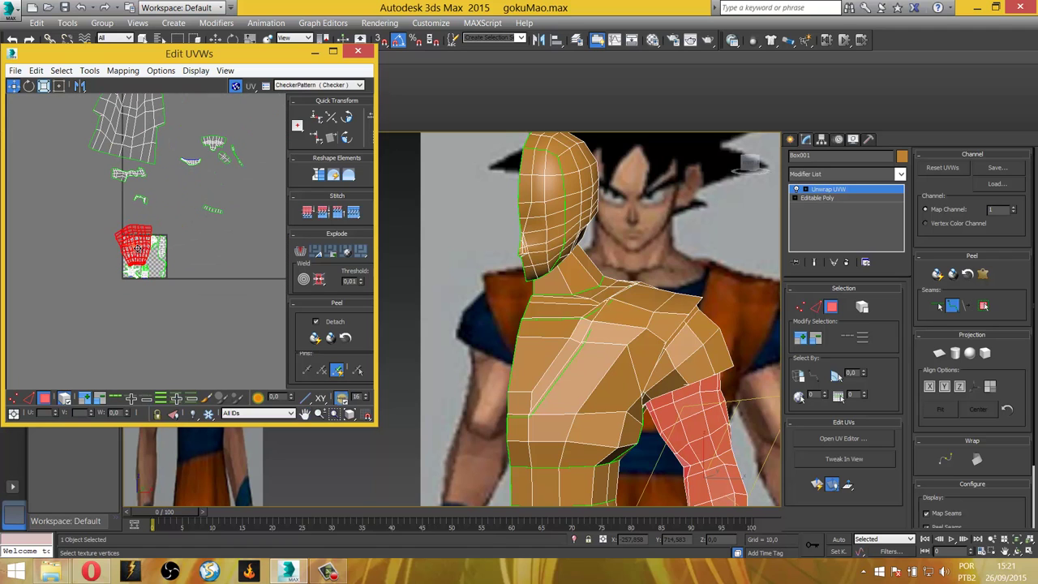
scroll(138, 256, up, 2)
scroll(137, 263, up, 3)
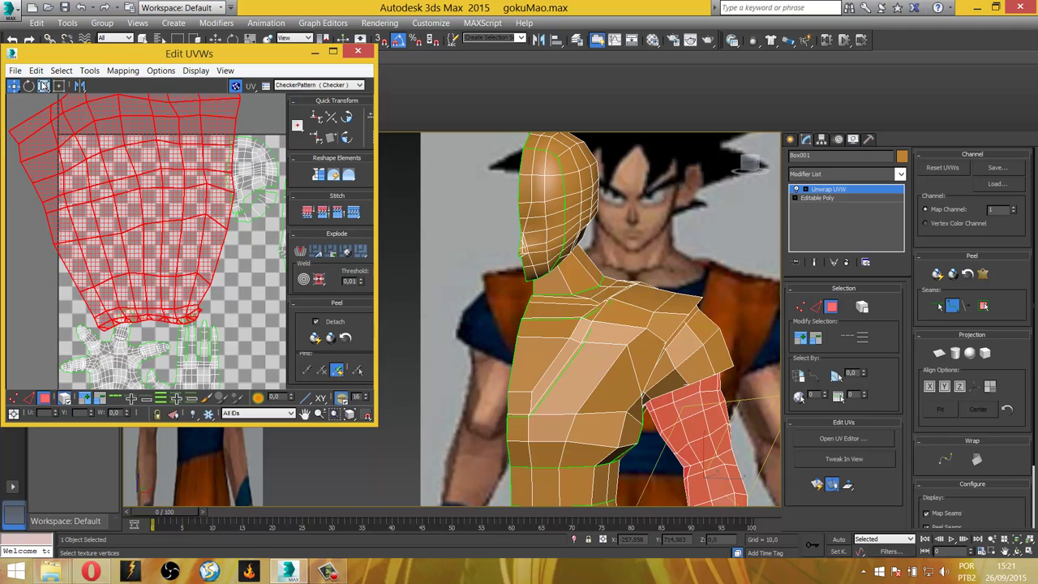
key(r)
mouse_move(144, 322)
mouse_down()
mouse_move(144, 283)
mouse_move(79, 233)
mouse_move(107, 207)
mouse_up()
click(13, 86)
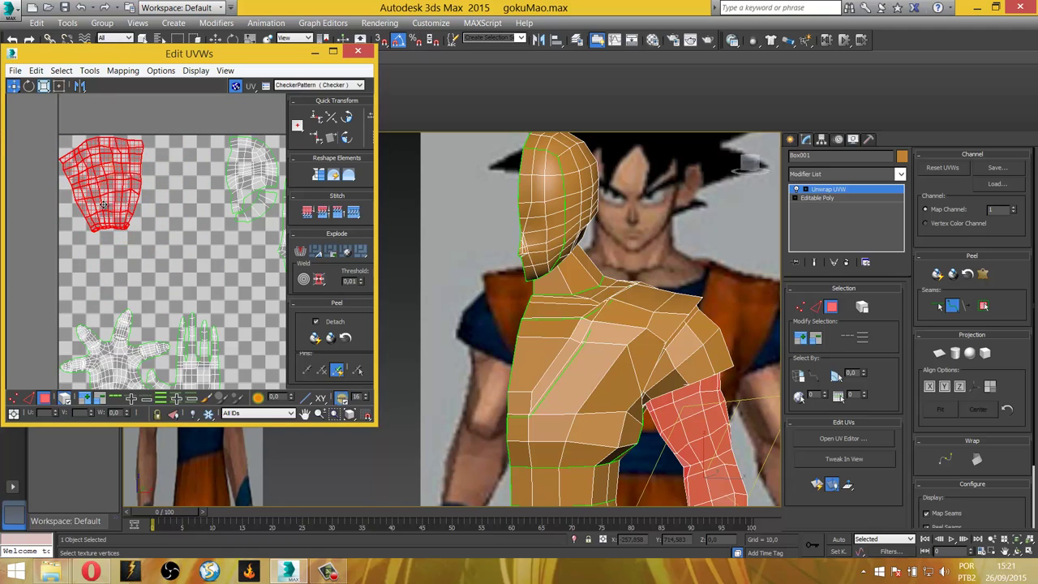
click(192, 251)
scroll(56, 213, down, 2)
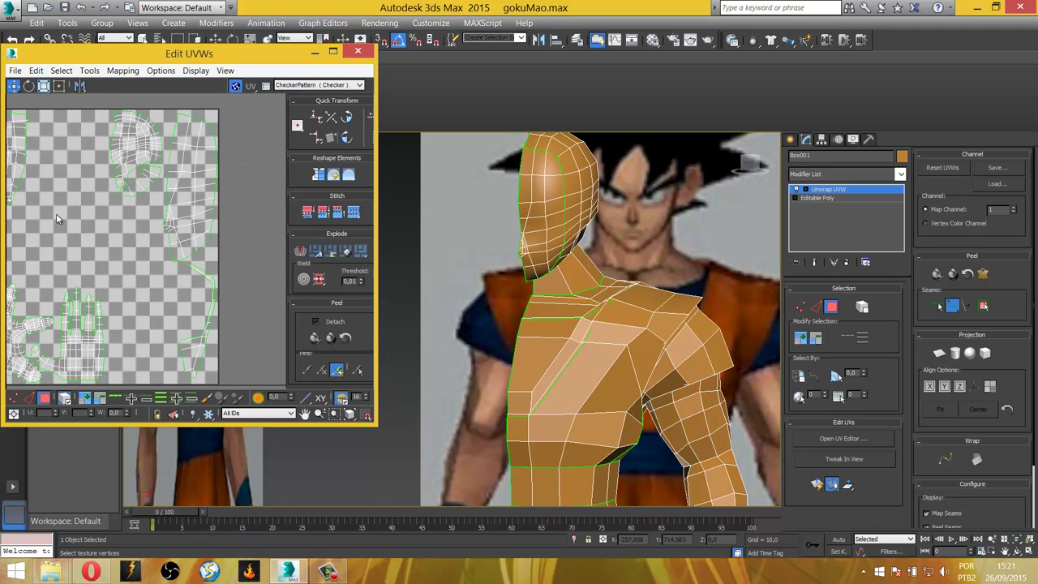
scroll(56, 213, down, 2)
scroll(167, 217, down, 2)
scroll(167, 217, down, 1)
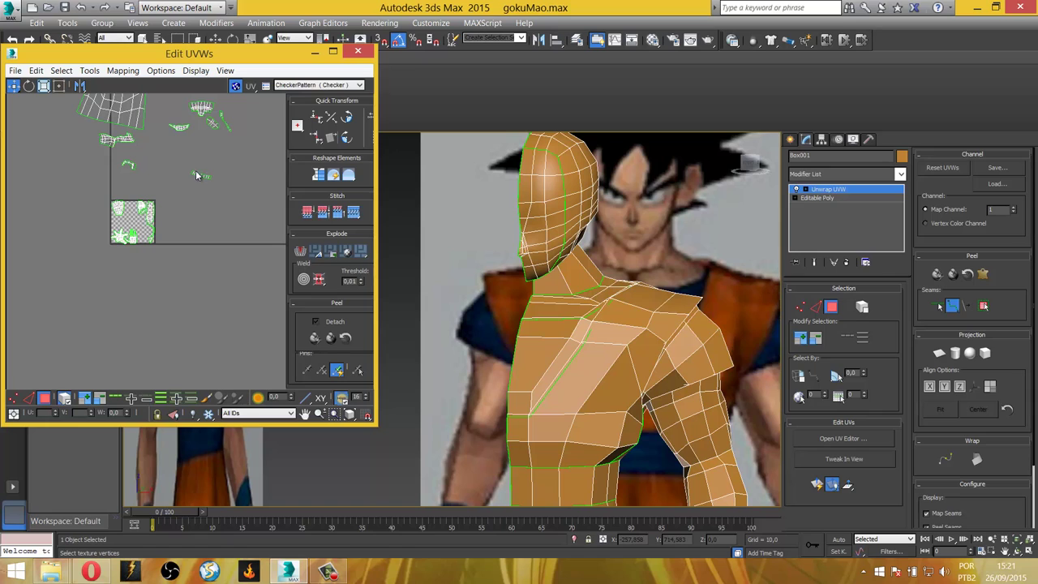
Stand the waistband strip upright and shrink it narrower and shorter.
click(197, 177)
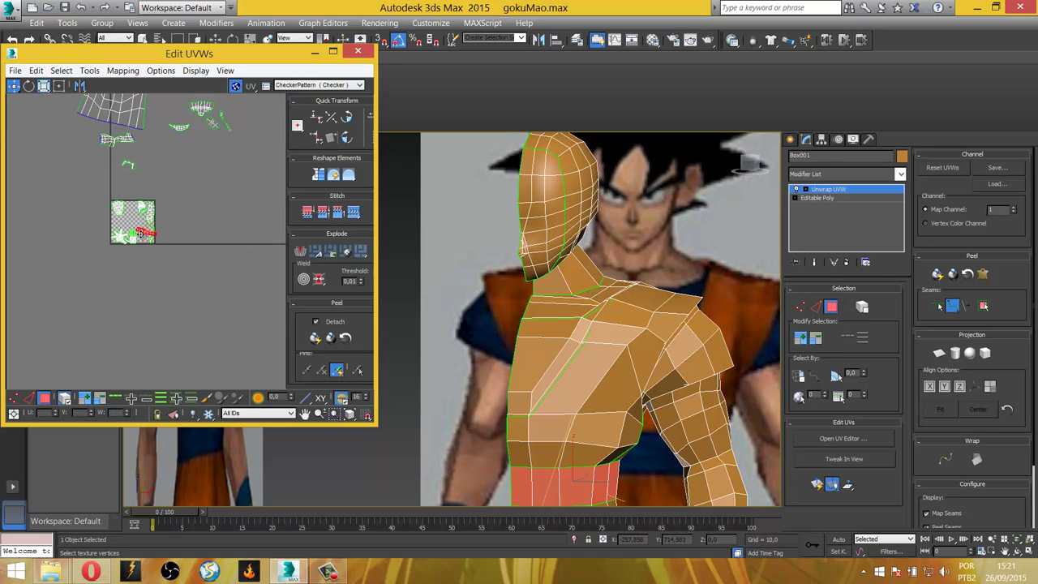
scroll(140, 234, up, 3)
scroll(141, 236, up, 3)
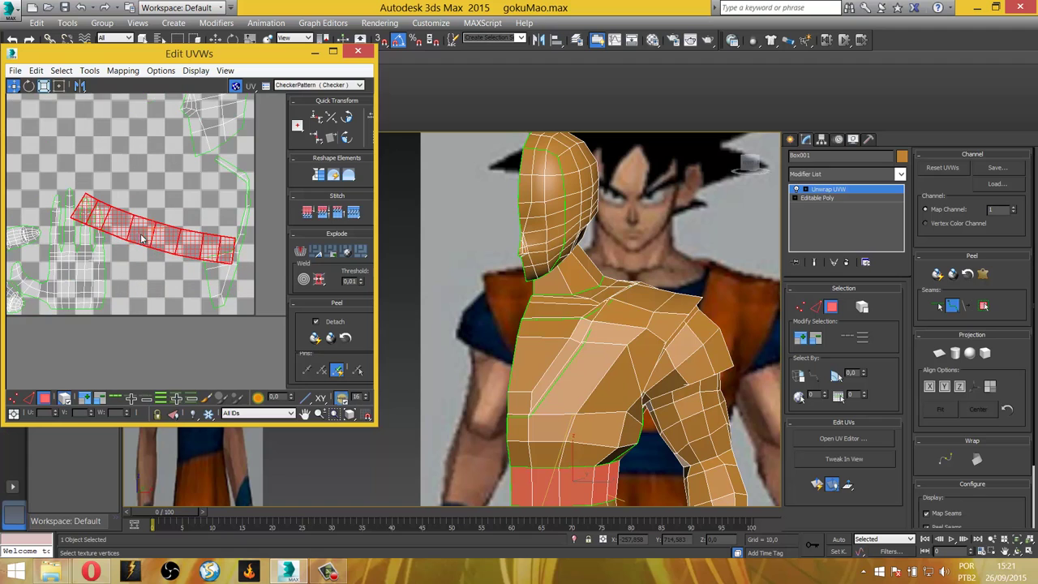
click(28, 85)
drag(229, 256, 160, 132)
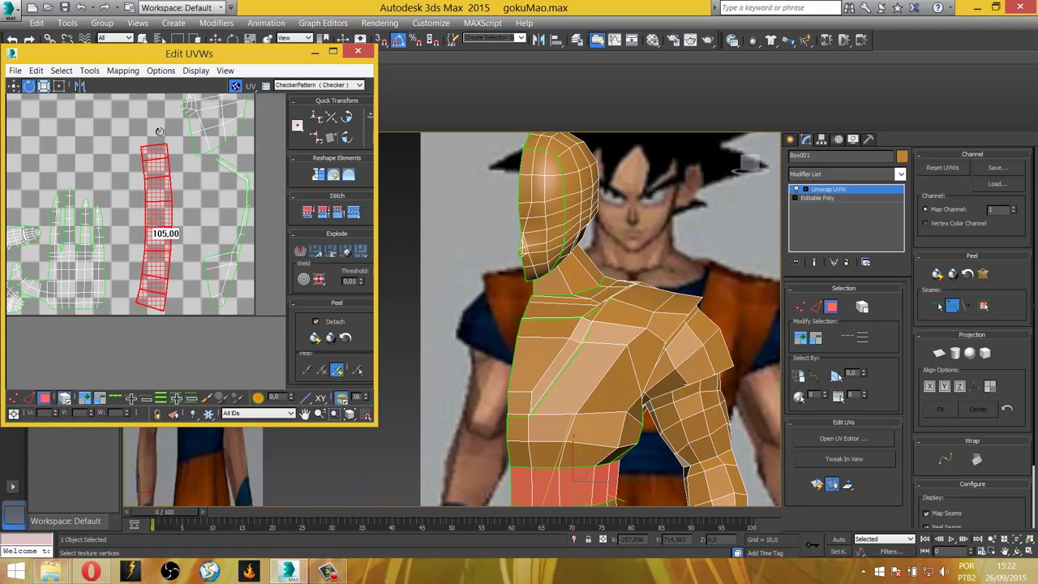
click(44, 85)
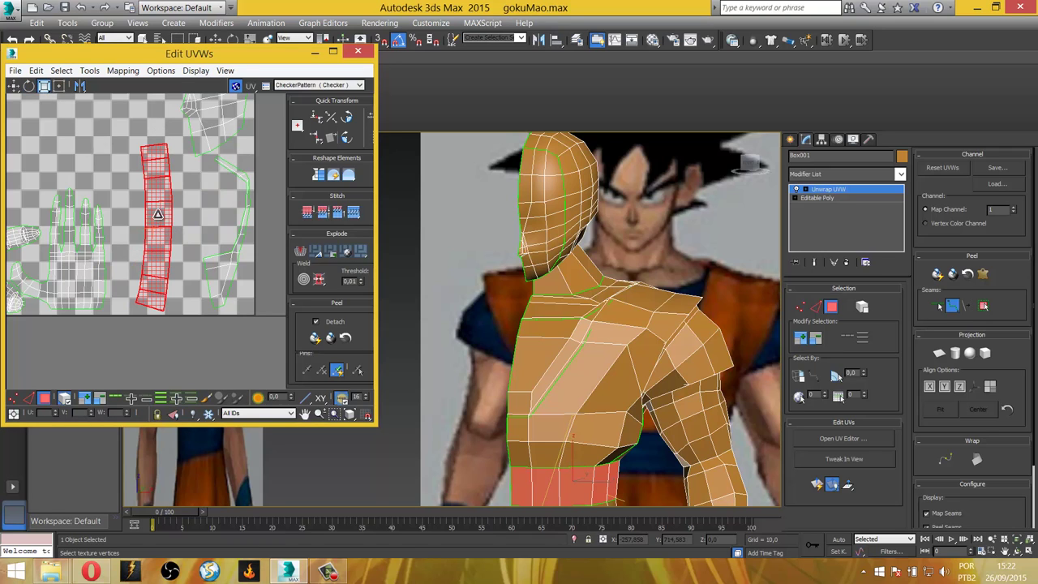
mouse_move(161, 217)
mouse_down()
mouse_move(158, 274)
mouse_move(213, 240)
mouse_up()
click(13, 85)
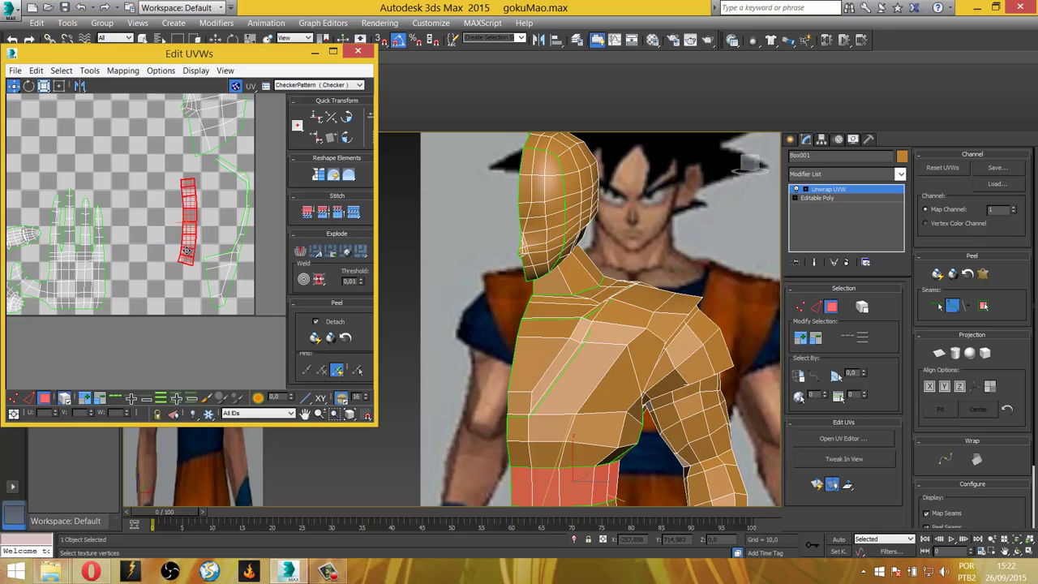
scroll(212, 239, up, 3)
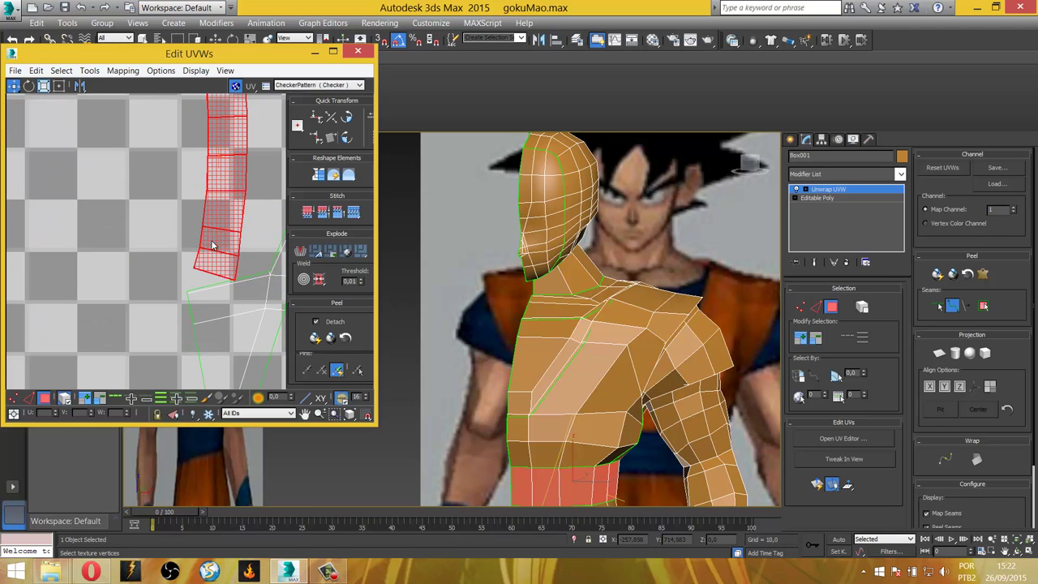
middle_drag(212, 239, 134, 272)
Shorten the waistband strip further and shift it slightly left.
click(45, 86)
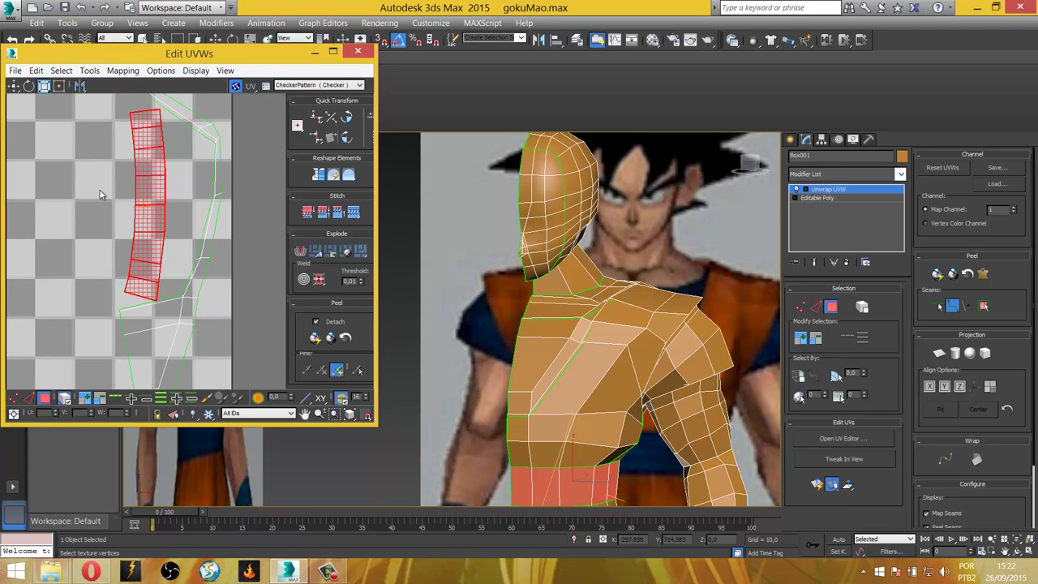
drag(138, 233, 48, 184)
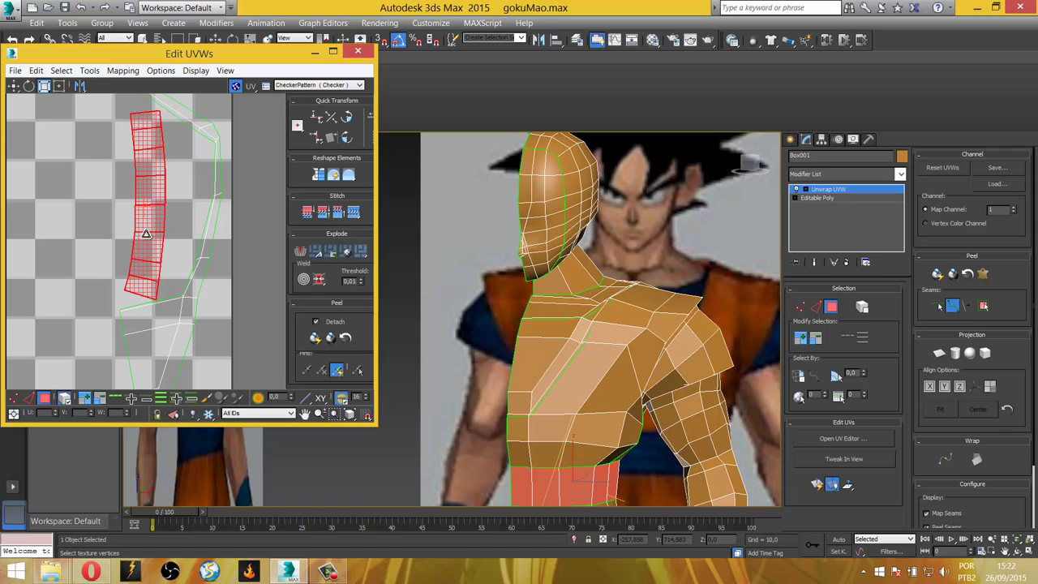
click(13, 86)
drag(153, 225, 135, 225)
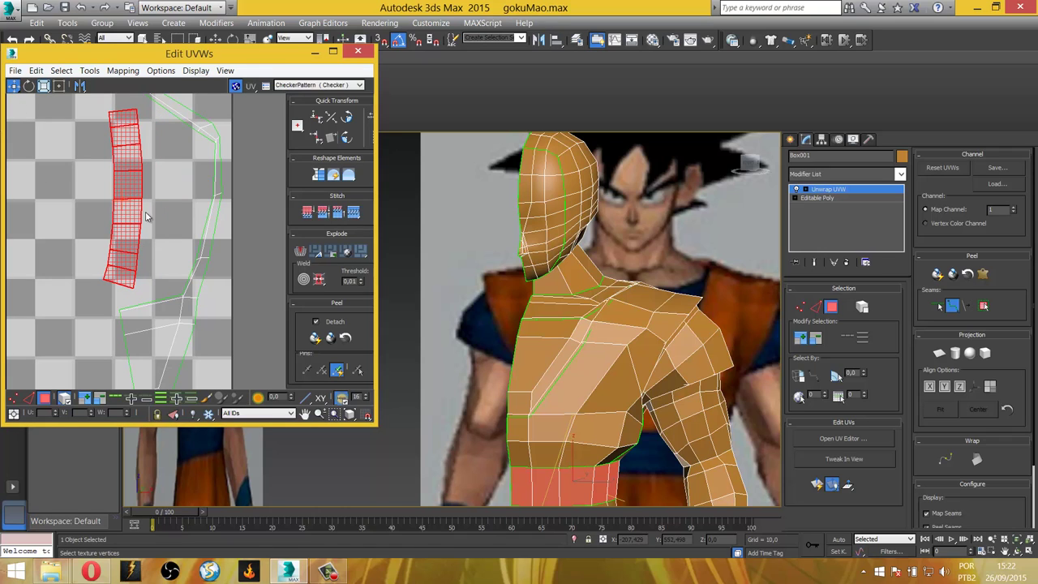
scroll(147, 217, down, 1)
scroll(146, 217, down, 2)
scroll(147, 216, down, 2)
Select the torso UV shell and drag it onto the texture tile.
middle_drag(596, 421, 587, 327)
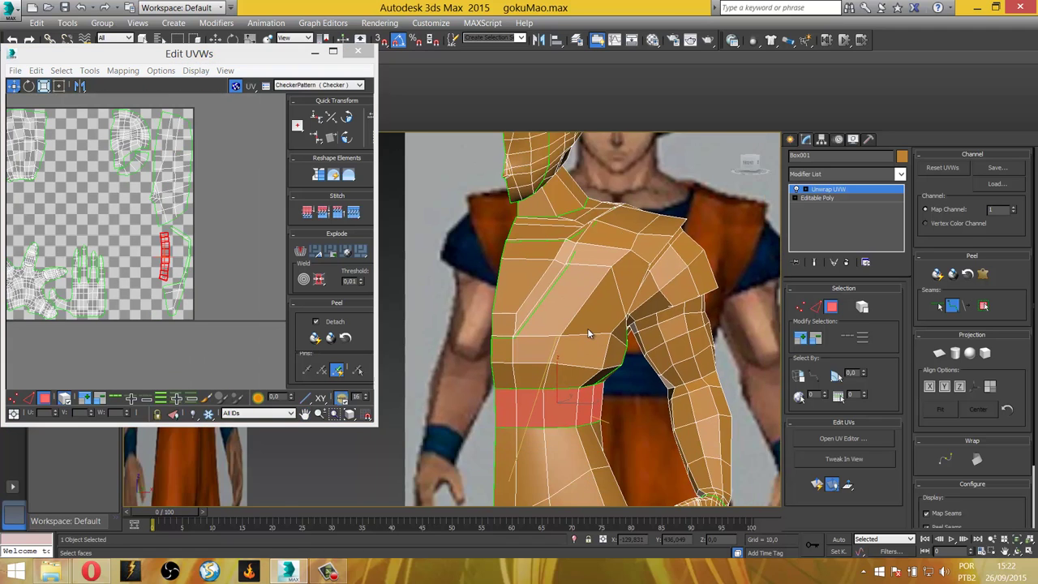
scroll(587, 327, down, 5)
scroll(587, 328, down, 2)
scroll(587, 328, up, 2)
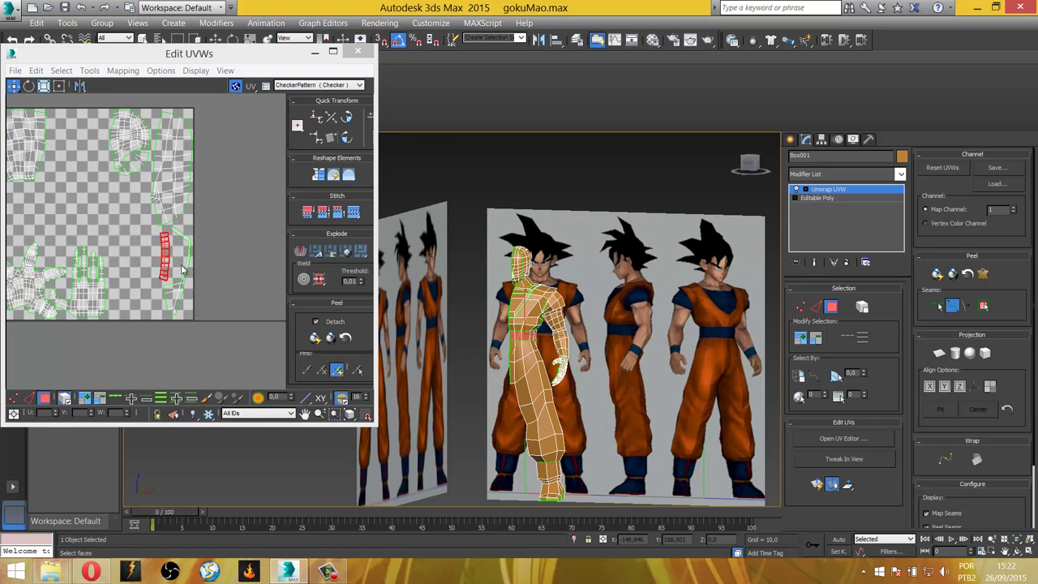
scroll(181, 270, up, 2)
scroll(184, 276, down, 4)
scroll(185, 286, down, 1)
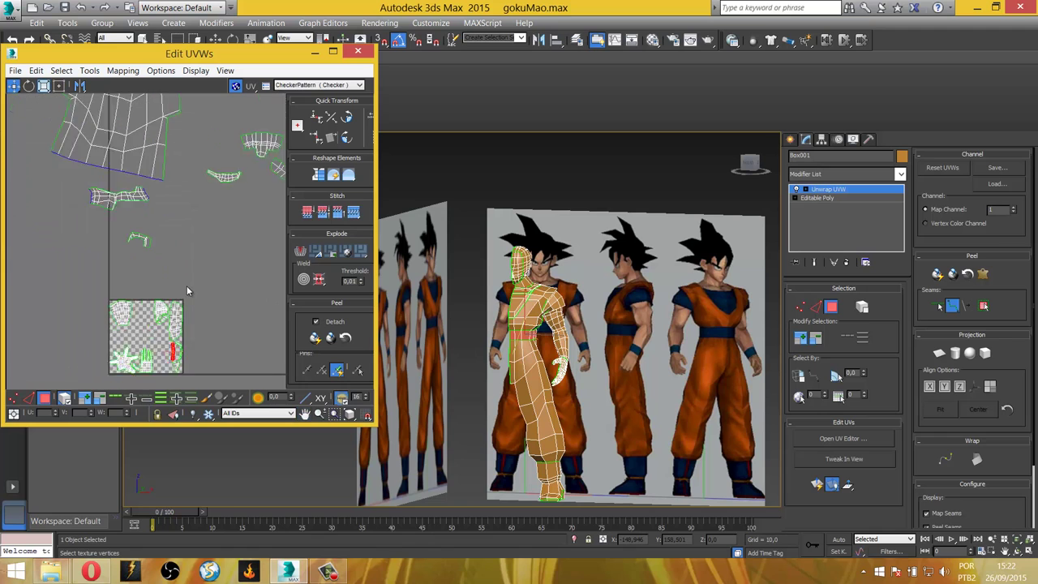
scroll(186, 288, down, 1)
click(140, 140)
drag(140, 129, 143, 321)
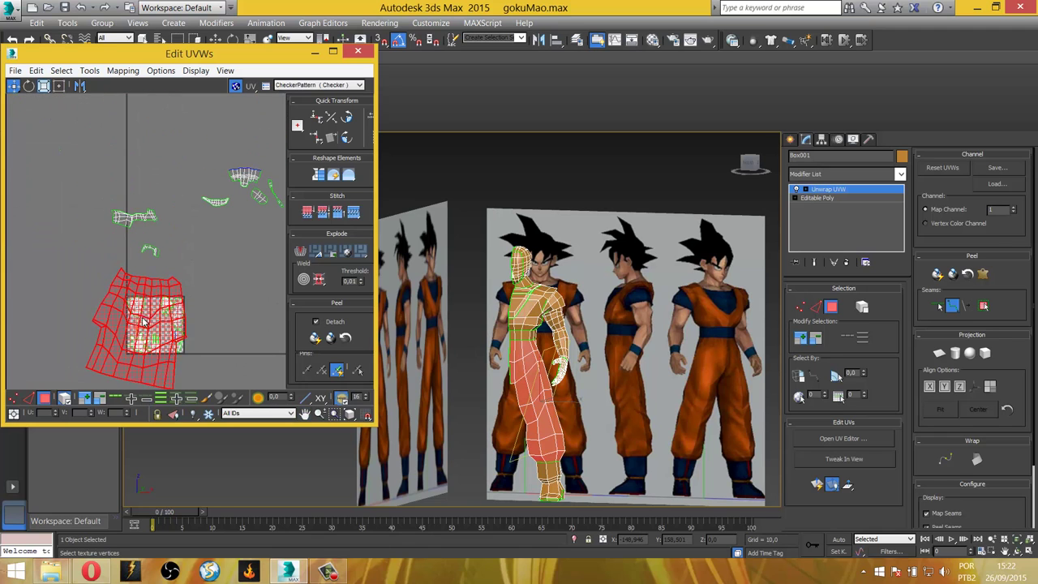
scroll(143, 321, up, 4)
Scale the torso shell down to fit the tile and rotate it 15°.
click(44, 86)
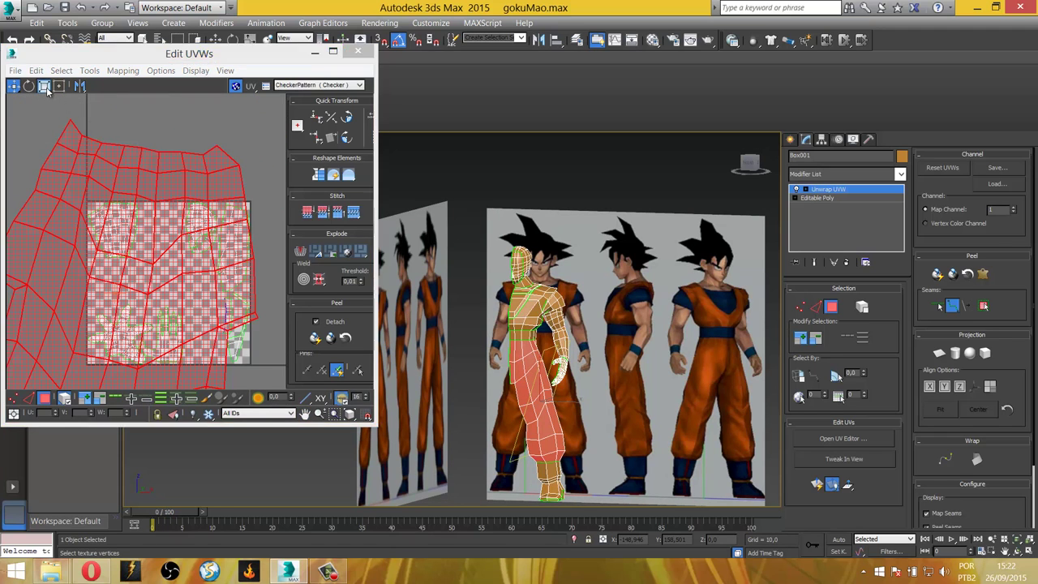
drag(178, 377, 141, 349)
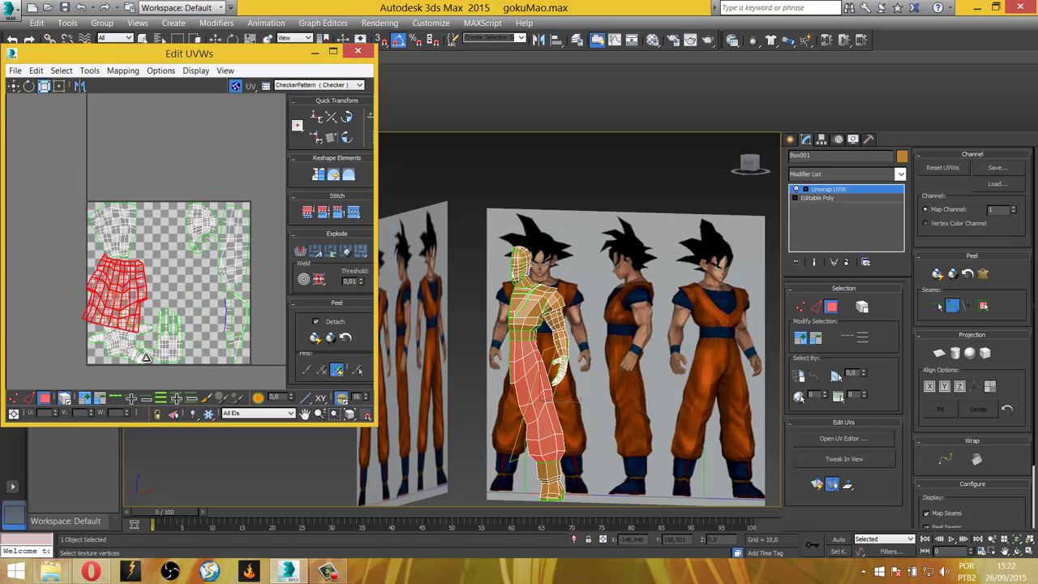
click(29, 86)
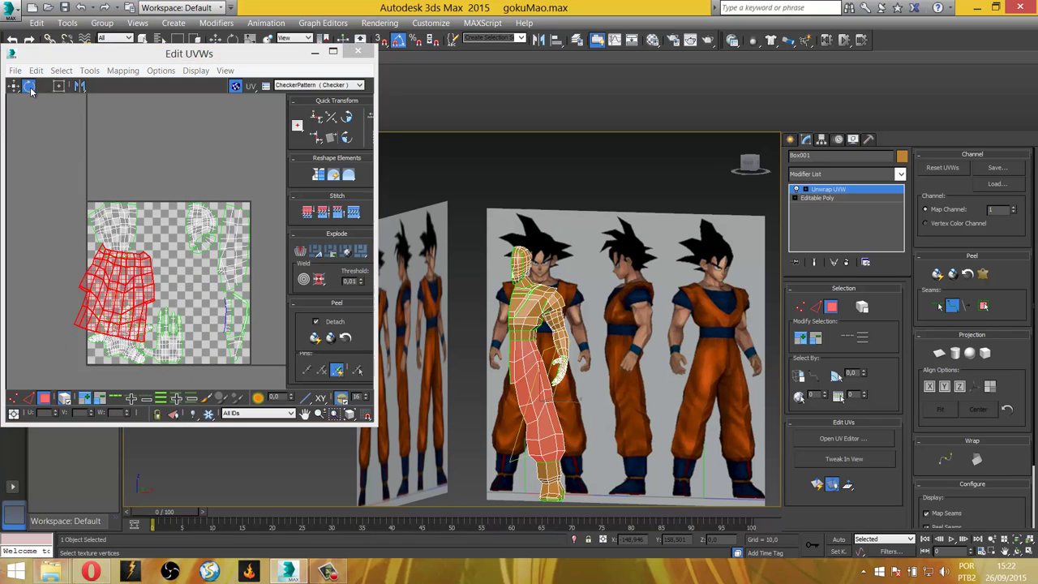
drag(109, 326, 116, 325)
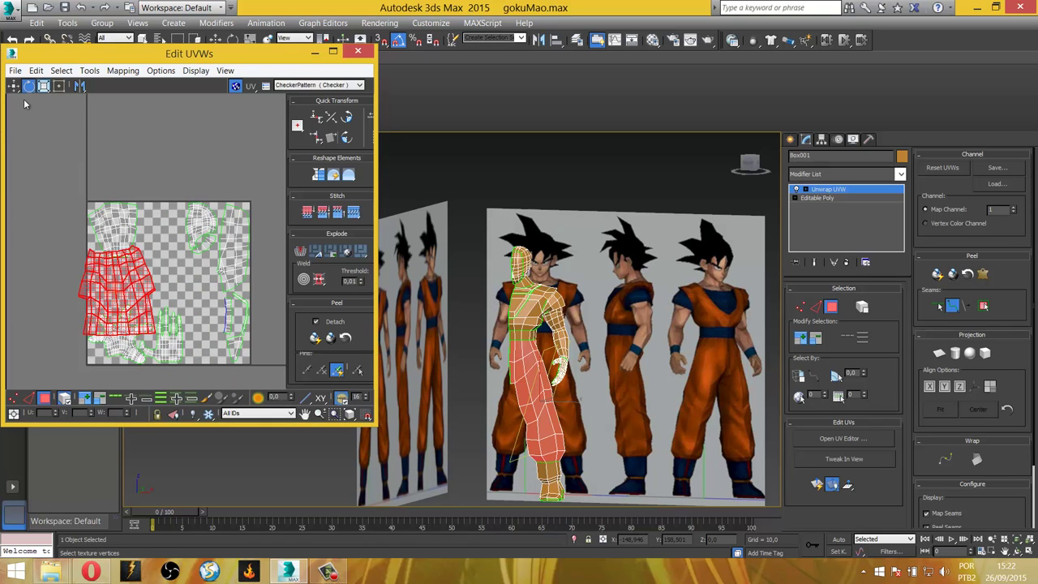
drag(87, 297, 141, 235)
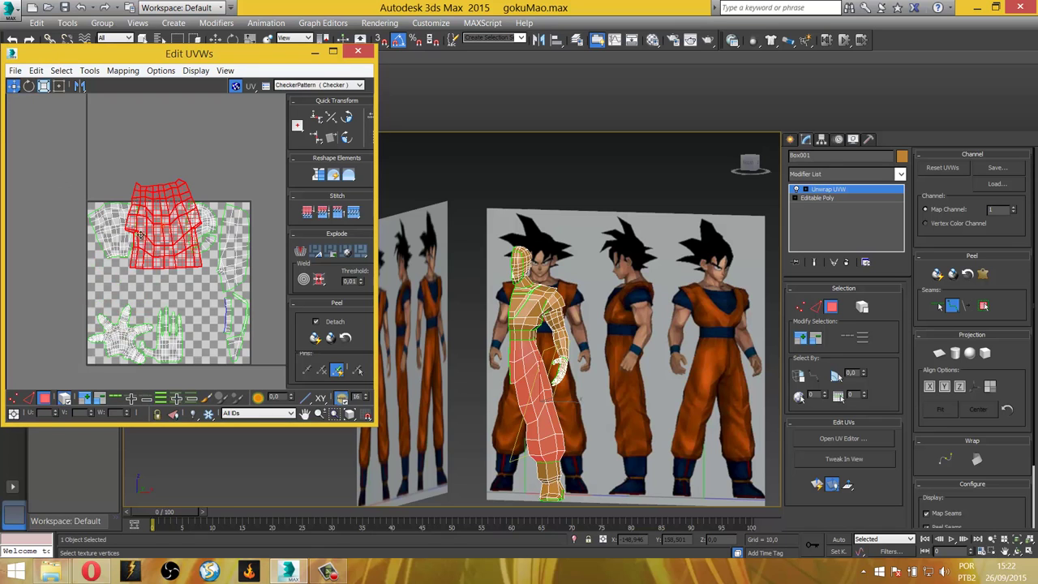
scroll(141, 237, up, 5)
scroll(60, 250, down, 2)
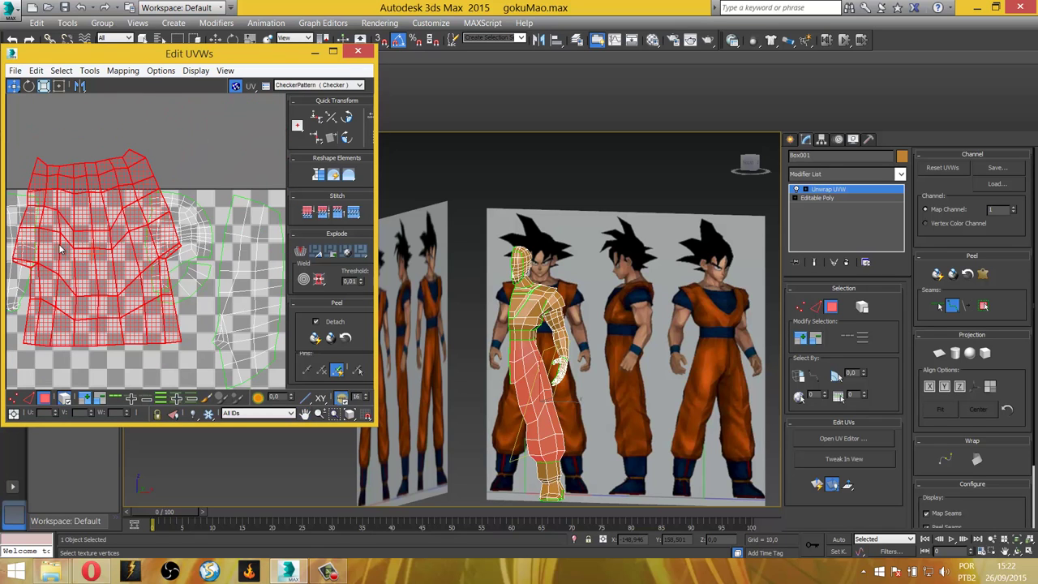
Reposition the torso shell at the tile's lower centre.
click(42, 85)
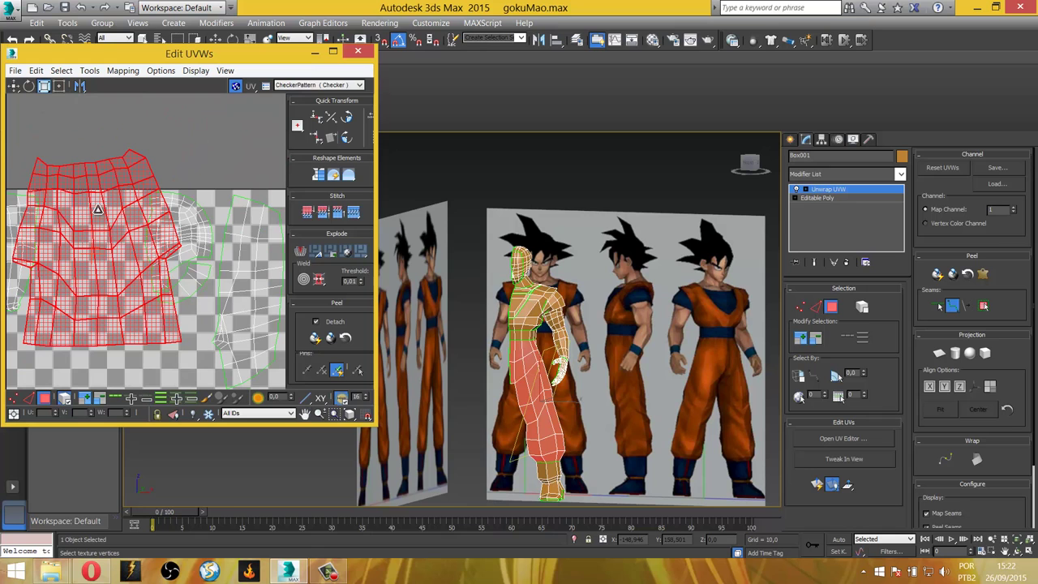
scroll(81, 167, up, 1)
scroll(81, 167, down, 2)
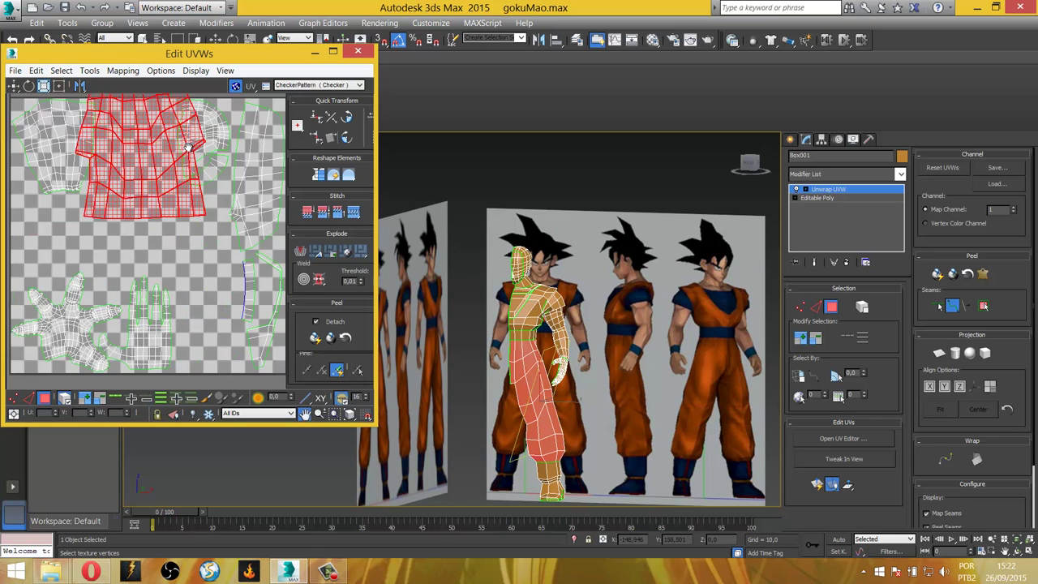
scroll(187, 144, down, 1)
scroll(165, 161, down, 1)
middle_drag(165, 161, 128, 170)
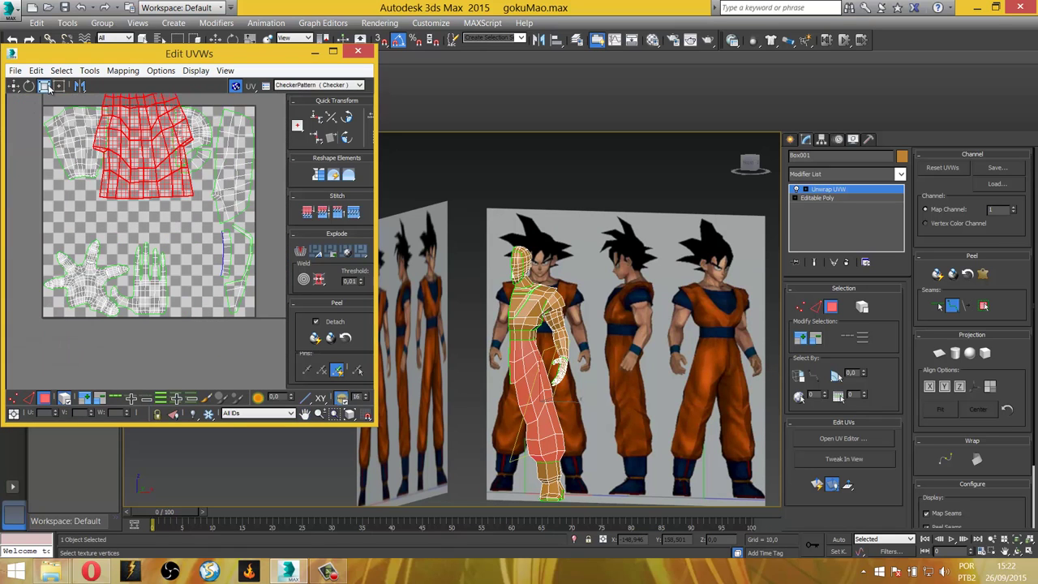
click(15, 86)
mouse_move(150, 185)
mouse_down()
mouse_move(182, 282)
mouse_move(177, 294)
mouse_up()
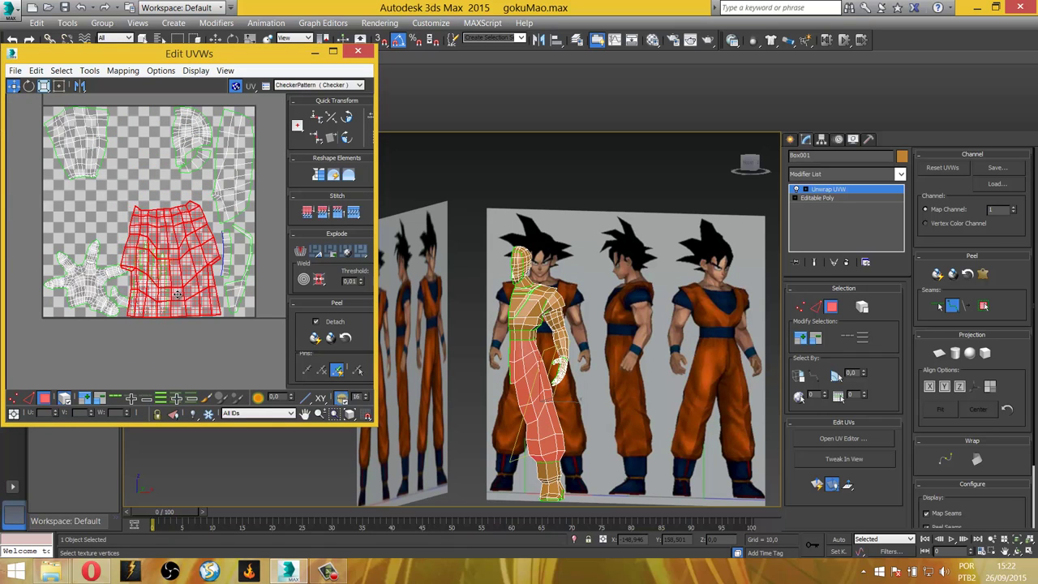
Select the hand UV shell and move it up and left.
scroll(176, 295, up, 3)
scroll(115, 334, up, 2)
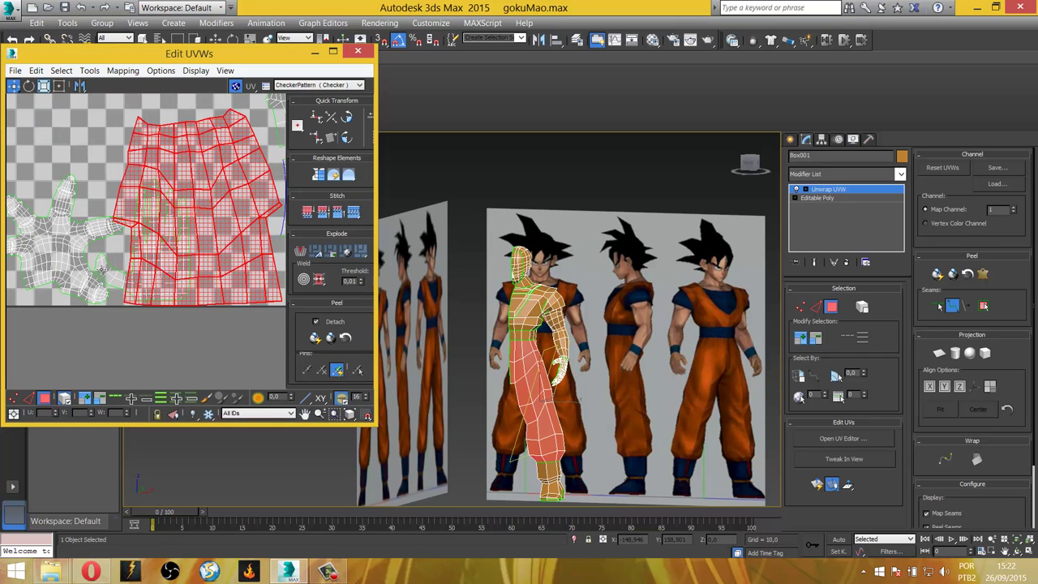
click(102, 276)
drag(102, 276, 30, 189)
Shrink the open-hand UV shell and place it at the tile's left side.
middle_drag(29, 190, 97, 195)
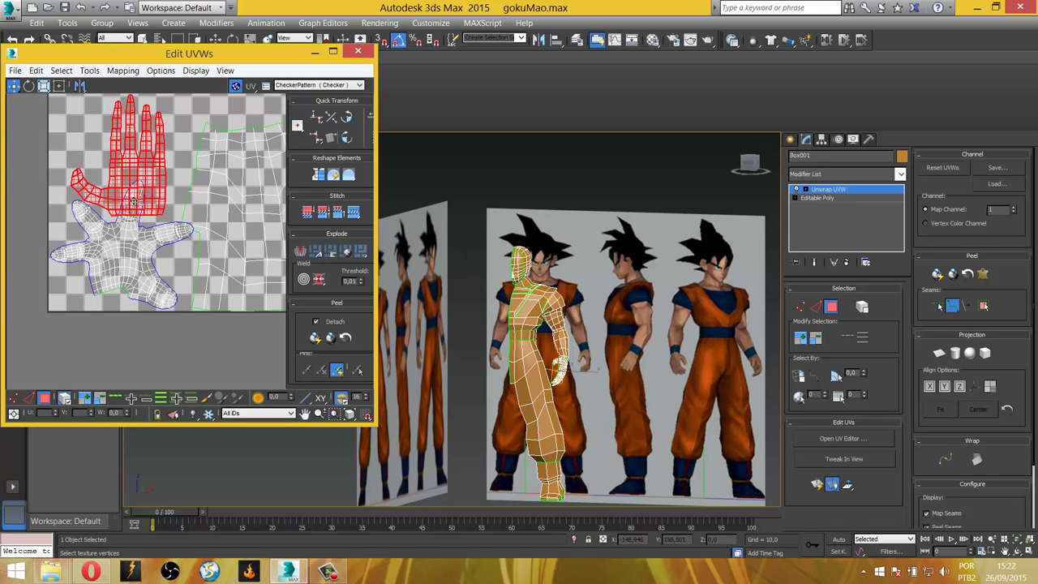
mouse_move(98, 194)
mouse_down()
mouse_move(82, 177)
mouse_move(109, 169)
mouse_up()
scroll(110, 276, down, 2)
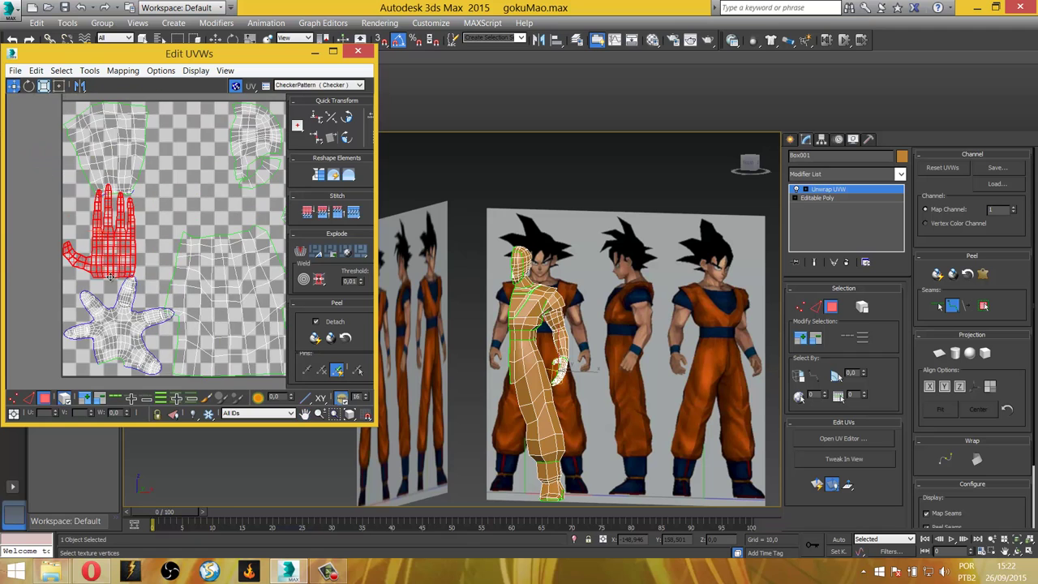
scroll(202, 316, up, 3)
scroll(162, 284, down, 3)
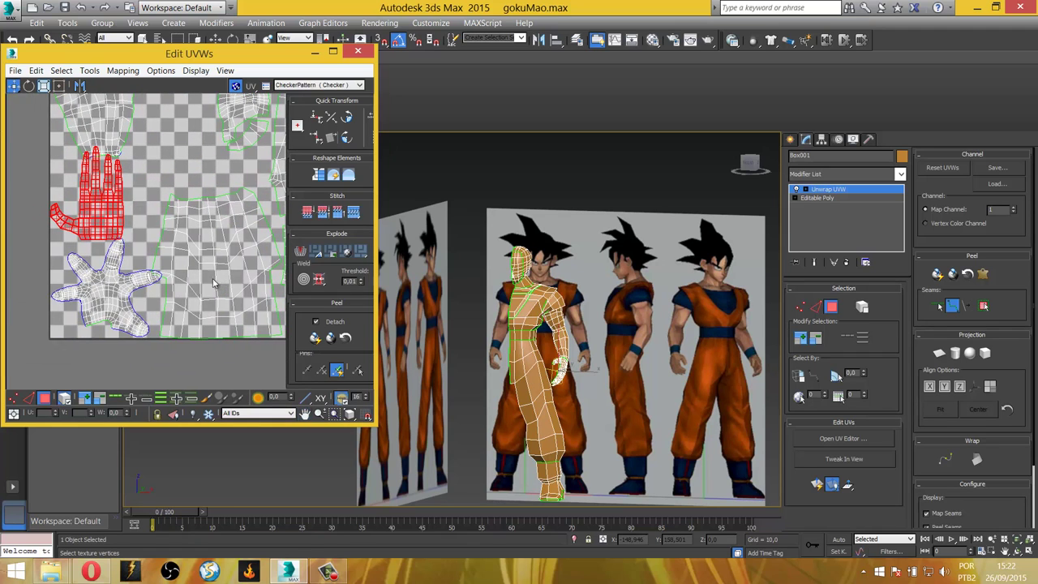
scroll(145, 263, up, 1)
click(44, 85)
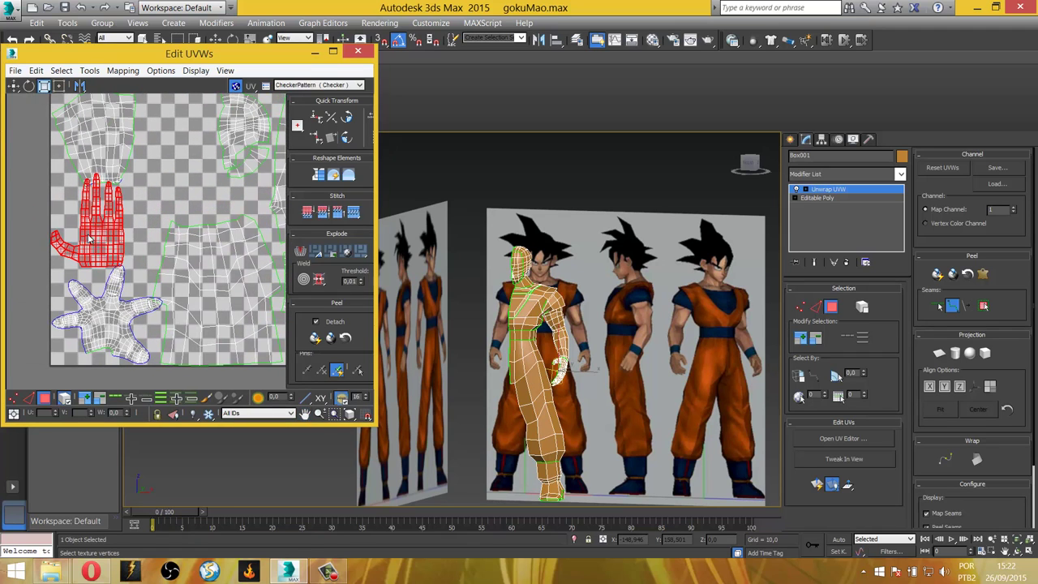
mouse_move(95, 243)
mouse_down()
mouse_move(96, 289)
mouse_move(70, 176)
mouse_up()
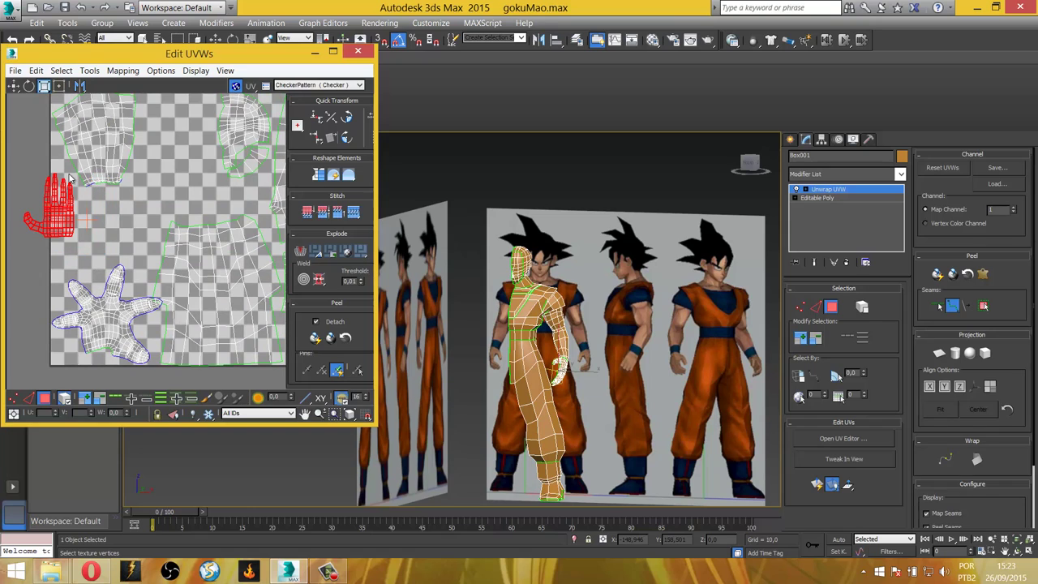
click(13, 86)
drag(58, 219, 90, 251)
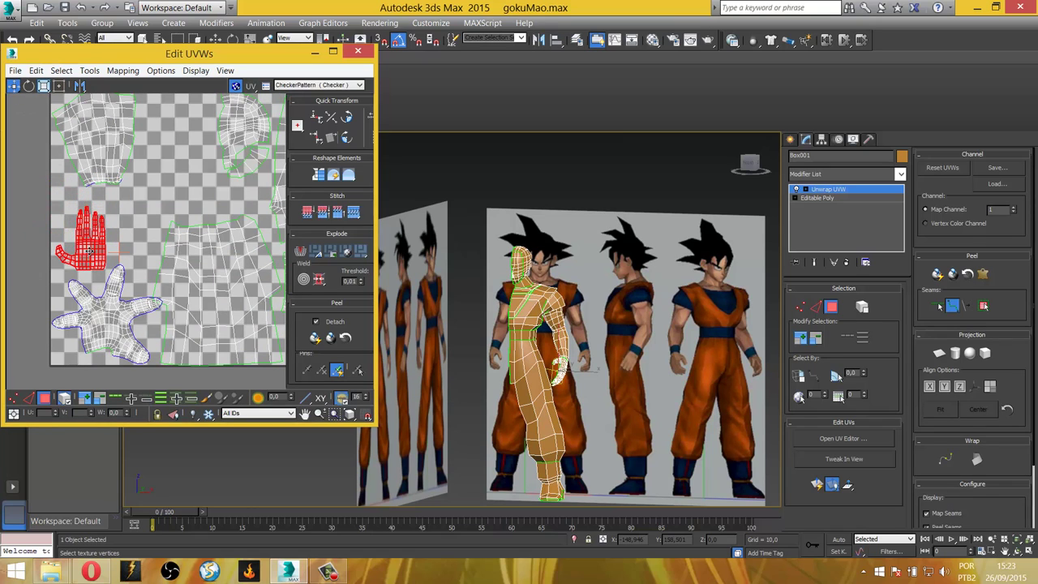
Shrink the star-shaped hand shell and position it at the lower left, below the open hand.
click(103, 317)
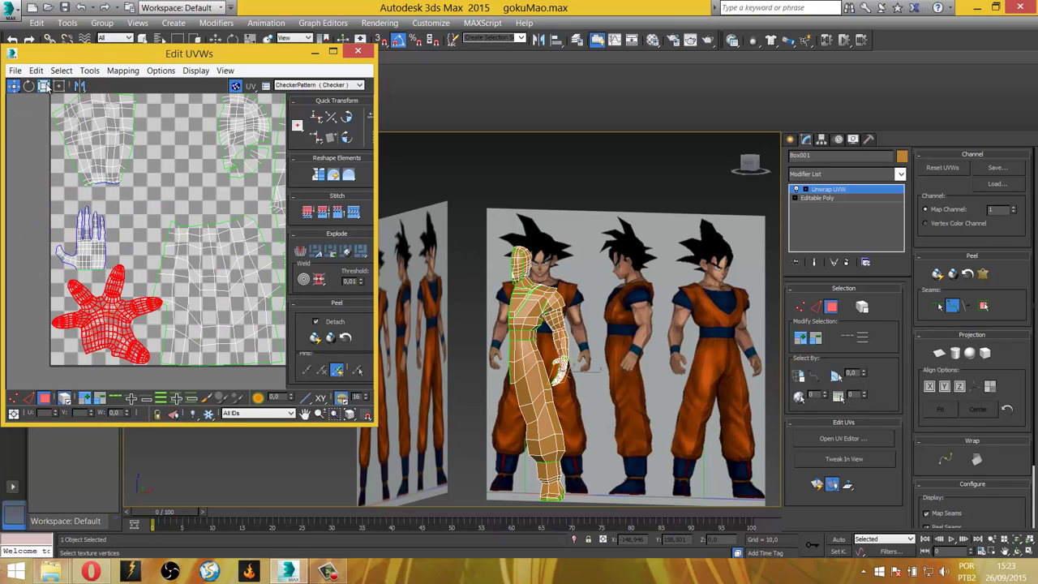
drag(106, 327, 107, 345)
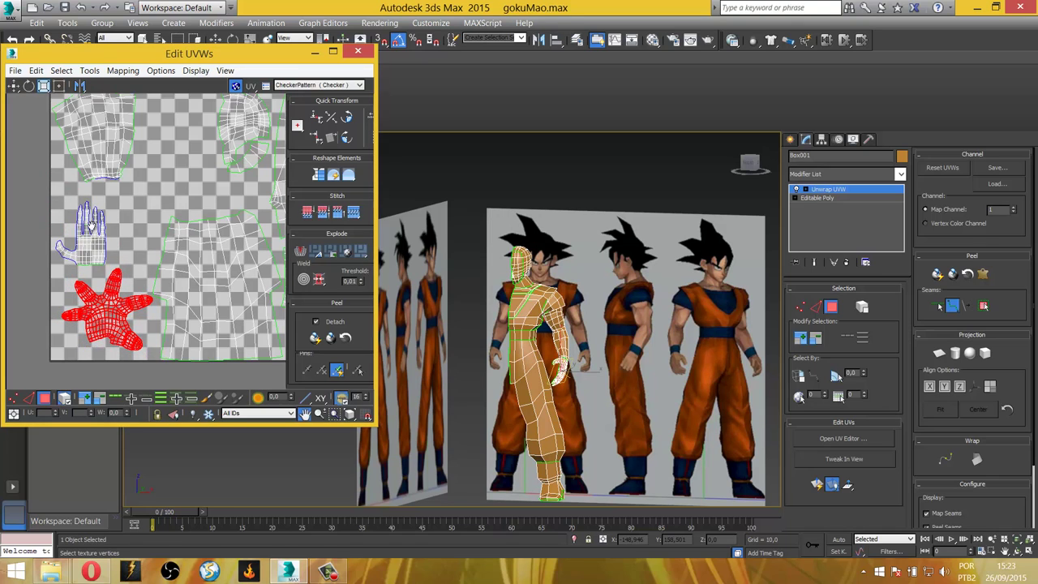
middle_drag(43, 204, 46, 116)
click(13, 86)
drag(122, 233, 115, 238)
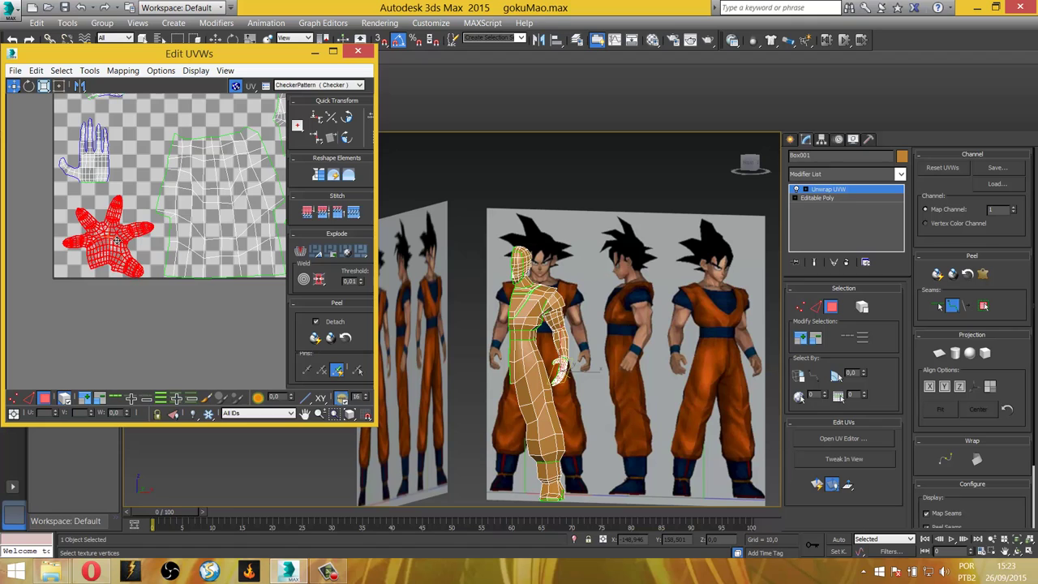
click(109, 170)
Nudge the hand shell down and bring the loose red shoulder-top shell into the texture tile.
drag(97, 167, 95, 189)
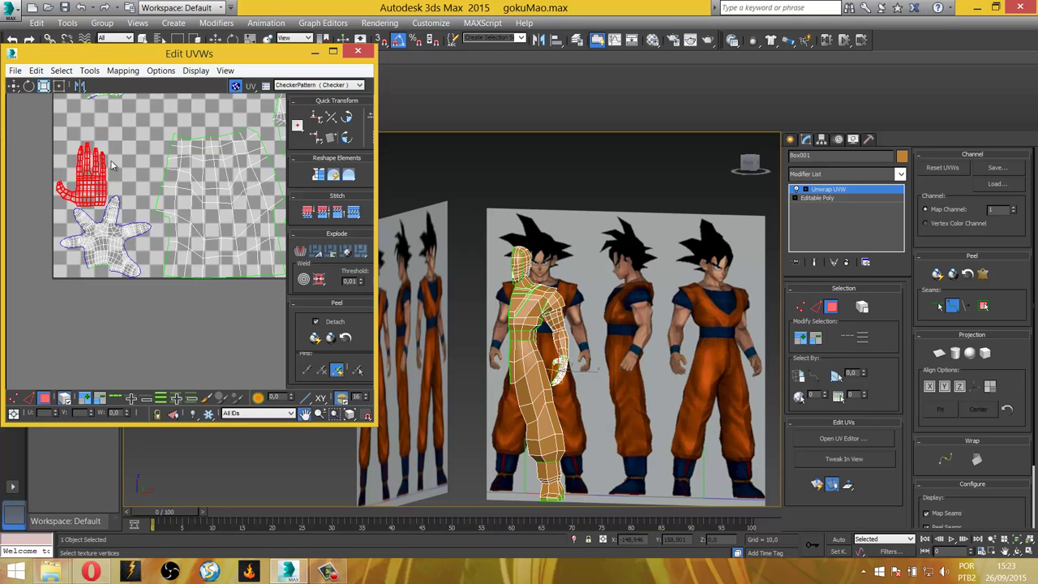
scroll(214, 168, down, 5)
scroll(213, 168, up, 2)
drag(111, 261, 127, 175)
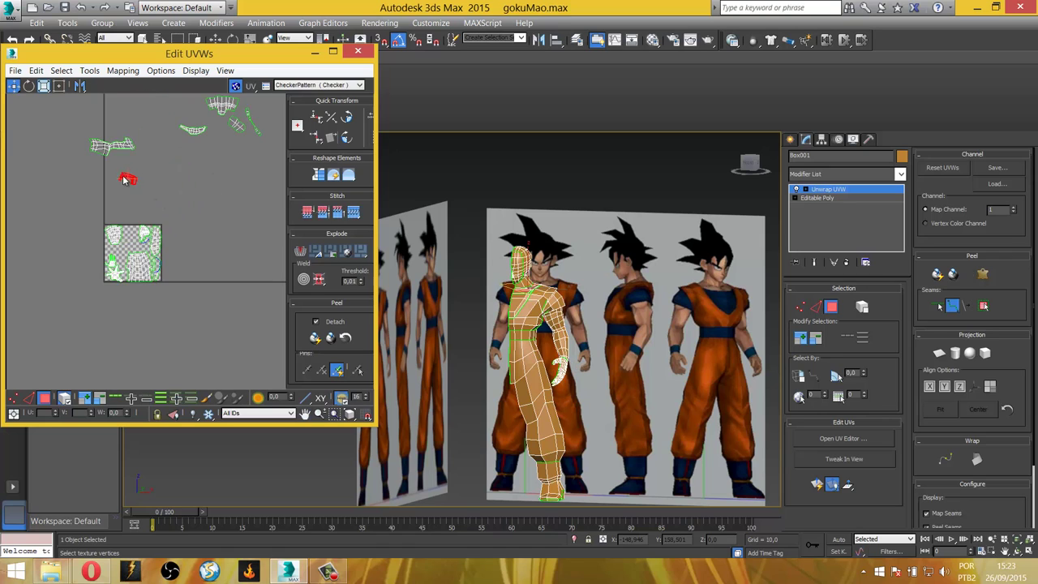
scroll(123, 176, up, 2)
scroll(123, 176, up, 2)
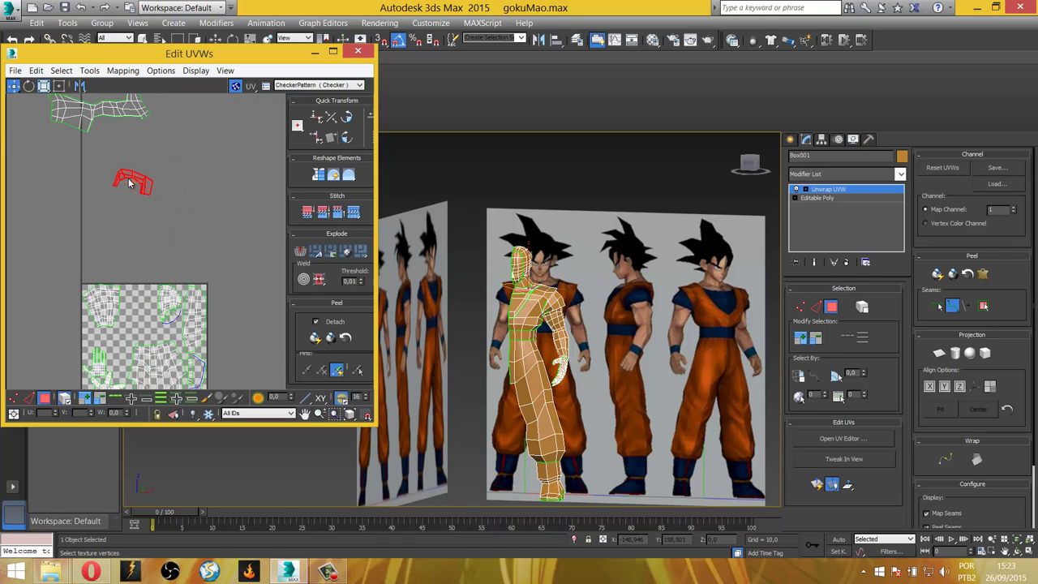
drag(138, 177, 141, 285)
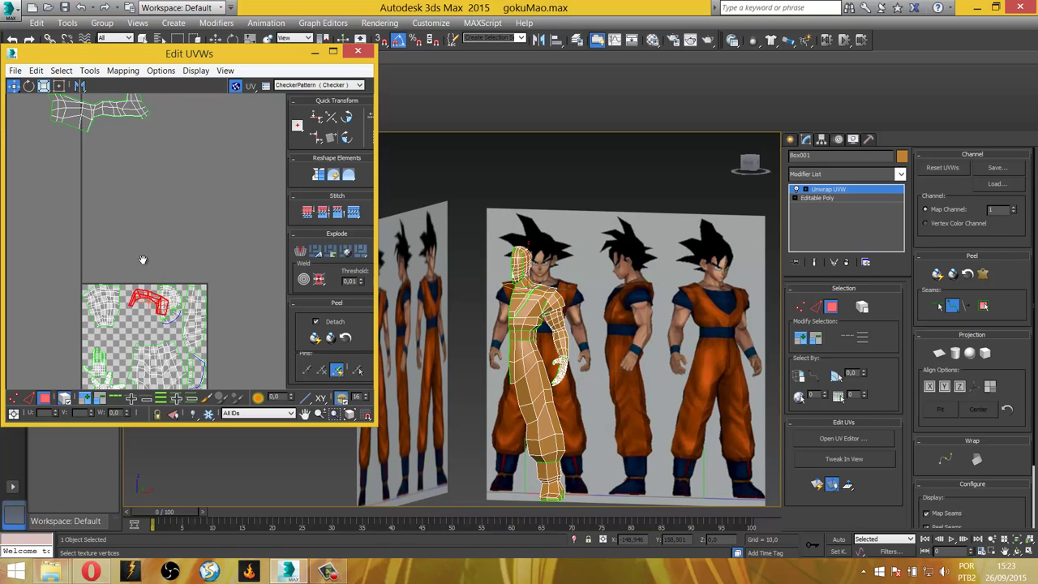
scroll(143, 262, up, 3)
scroll(121, 194, up, 1)
scroll(107, 171, up, 1)
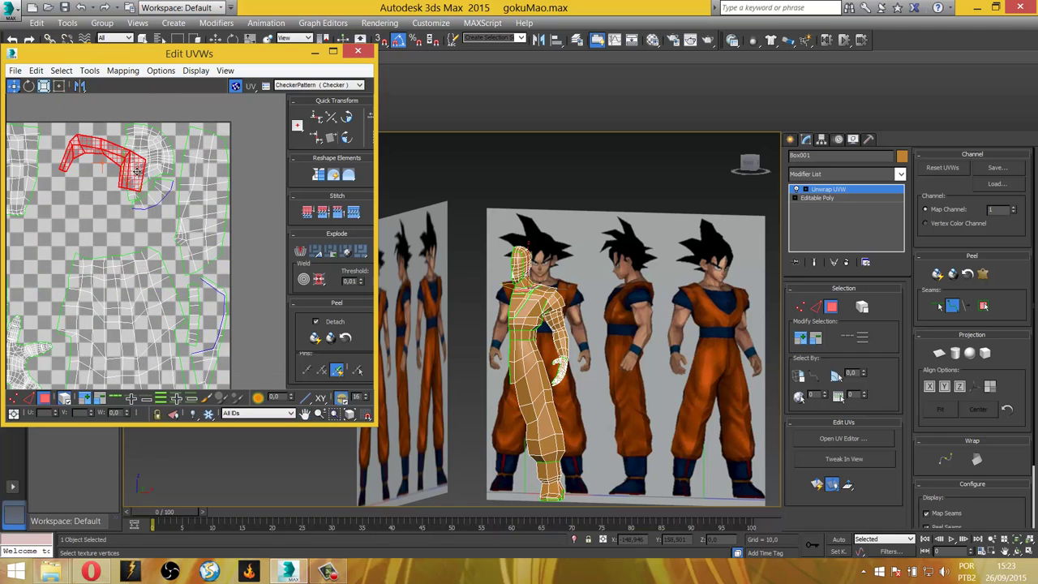
drag(138, 176, 144, 199)
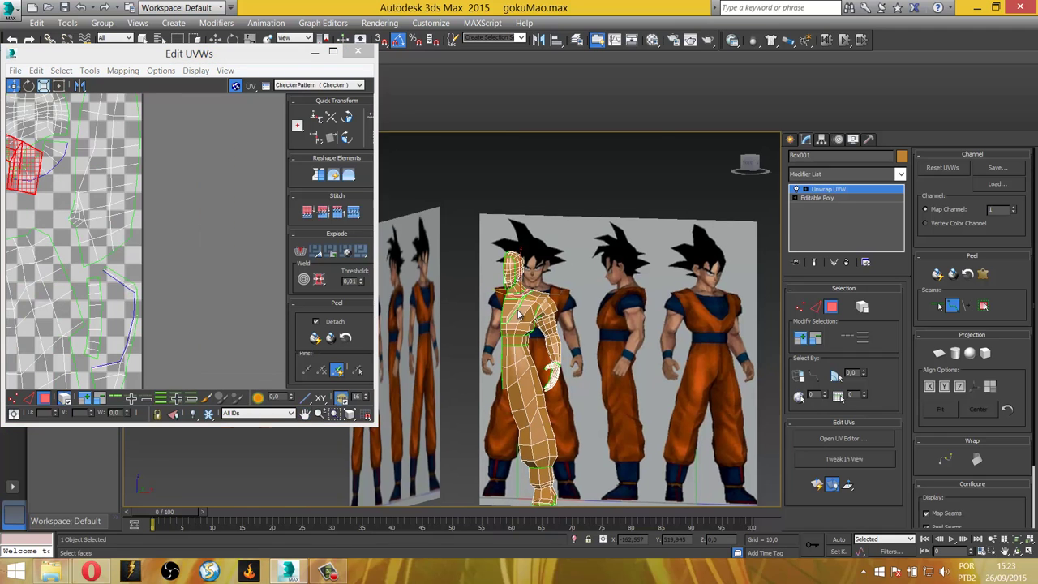
scroll(526, 306, up, 5)
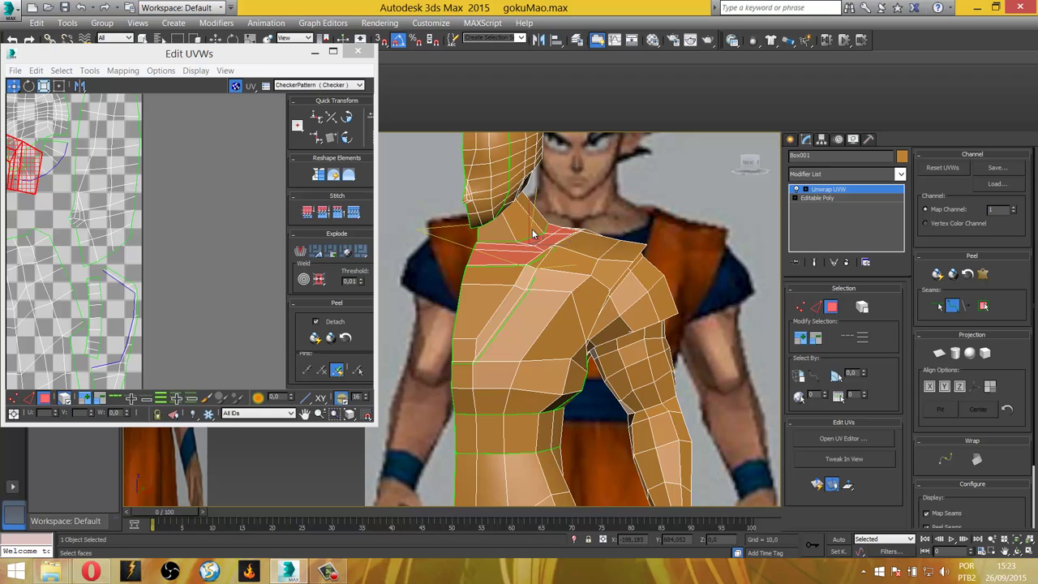
scroll(87, 175, down, 2)
scroll(87, 174, down, 1)
scroll(87, 174, down, 1)
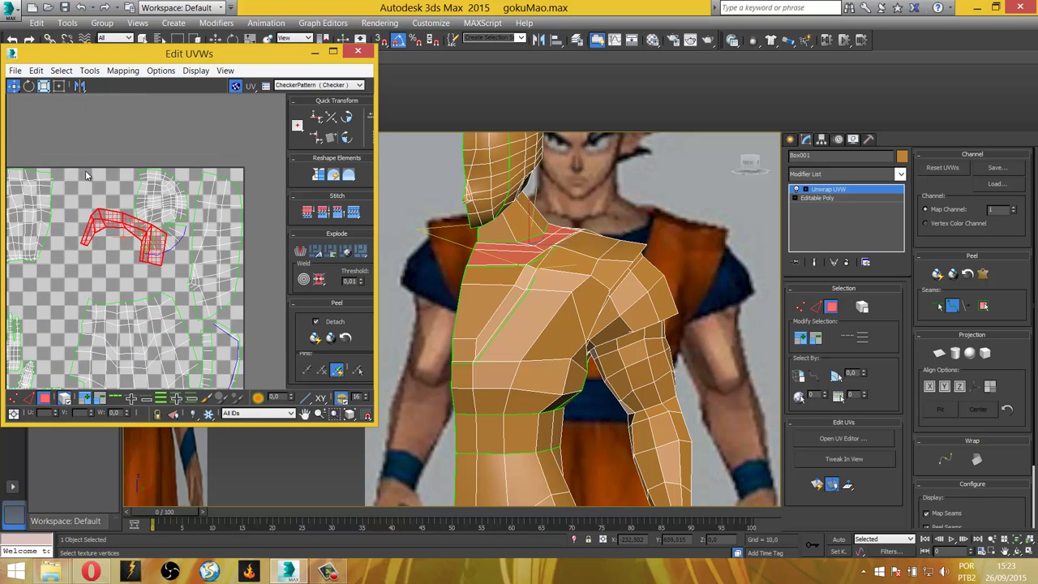
Rotate the red shell 15°, move it up-left to the tile's top edge, and narrow it.
click(31, 87)
drag(161, 255, 169, 246)
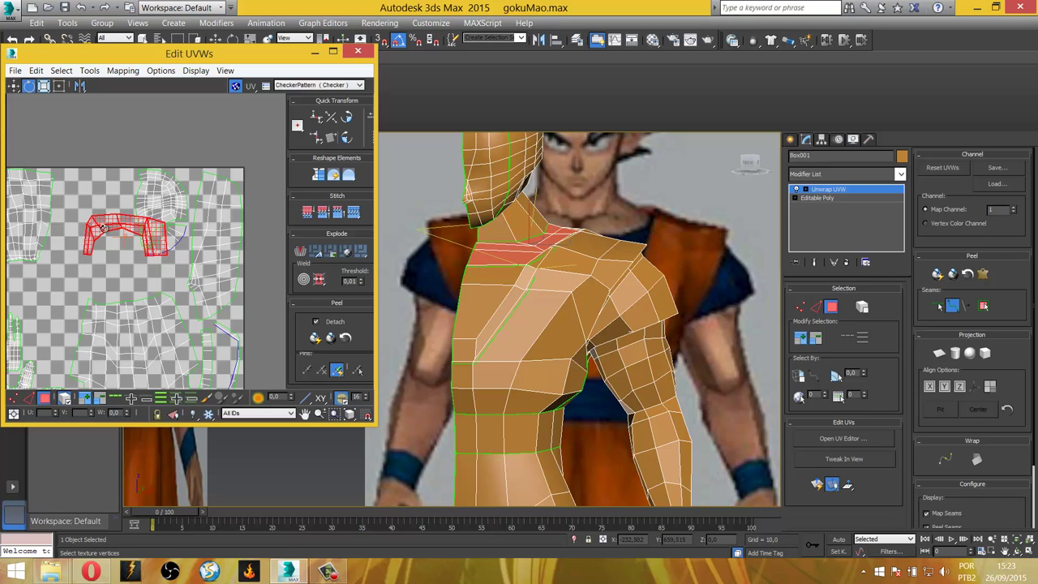
middle_drag(104, 228, 157, 251)
click(14, 88)
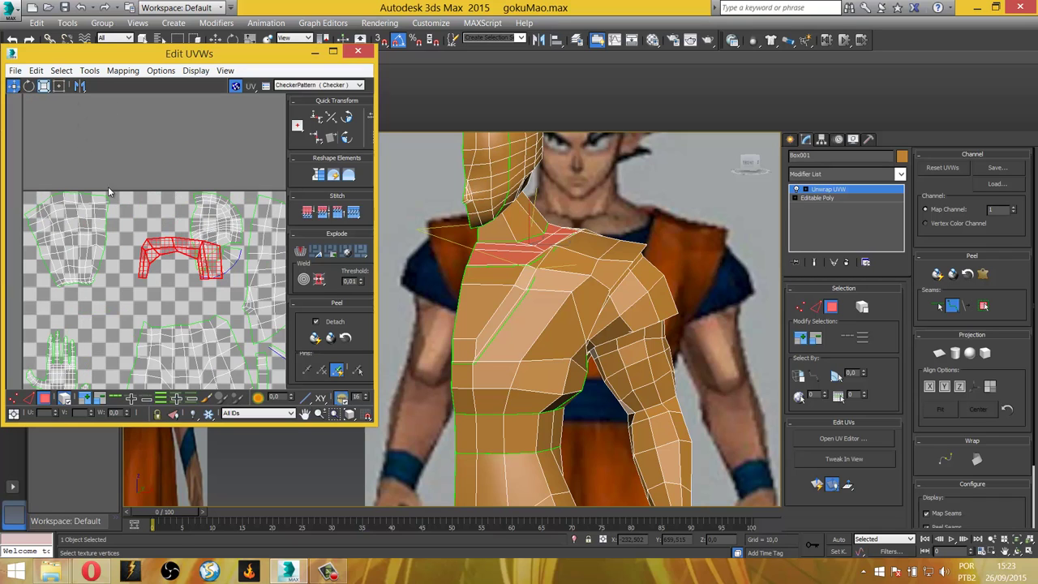
drag(215, 260, 180, 216)
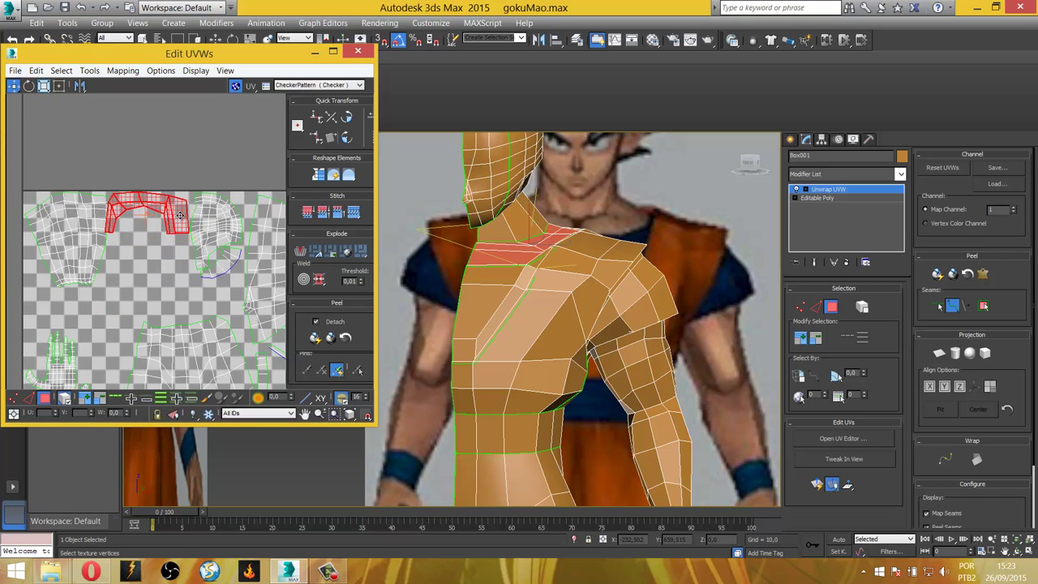
click(45, 86)
drag(174, 215, 161, 232)
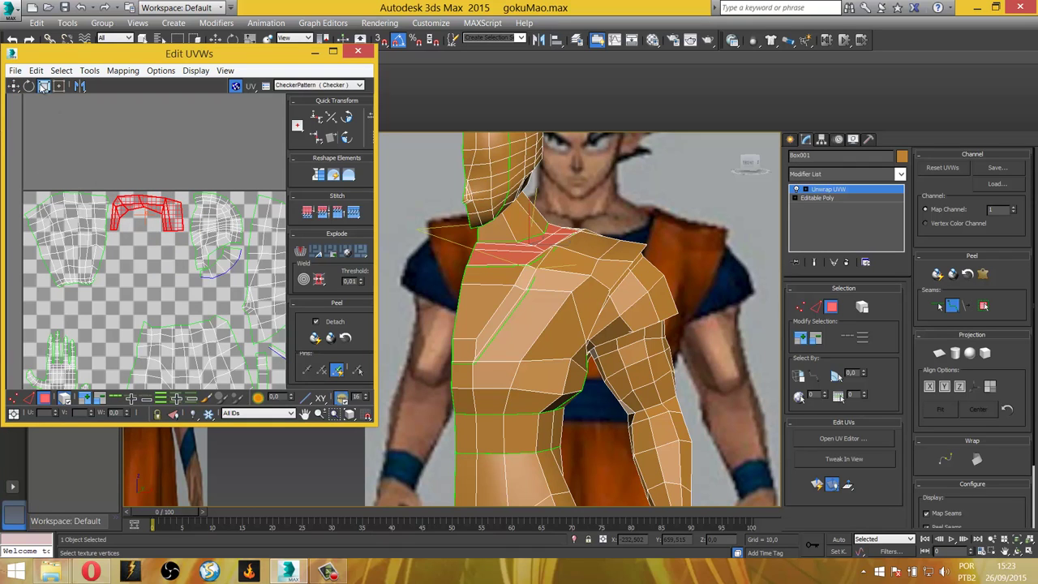
scroll(101, 277, down, 3)
scroll(100, 277, down, 2)
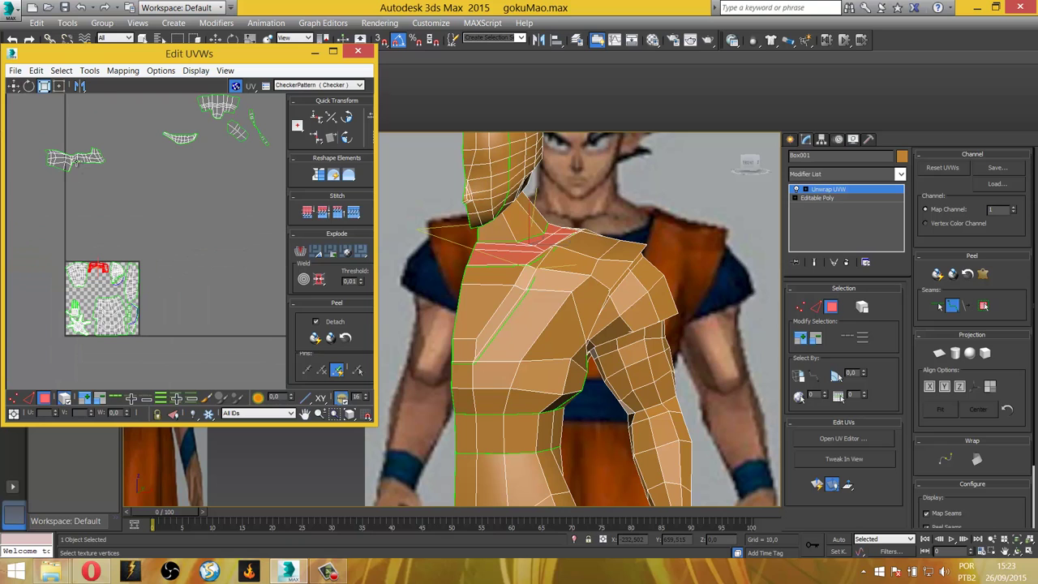
Move the chest shell from outside the texture onto the checker tile's left side, mid-height.
click(76, 158)
click(16, 86)
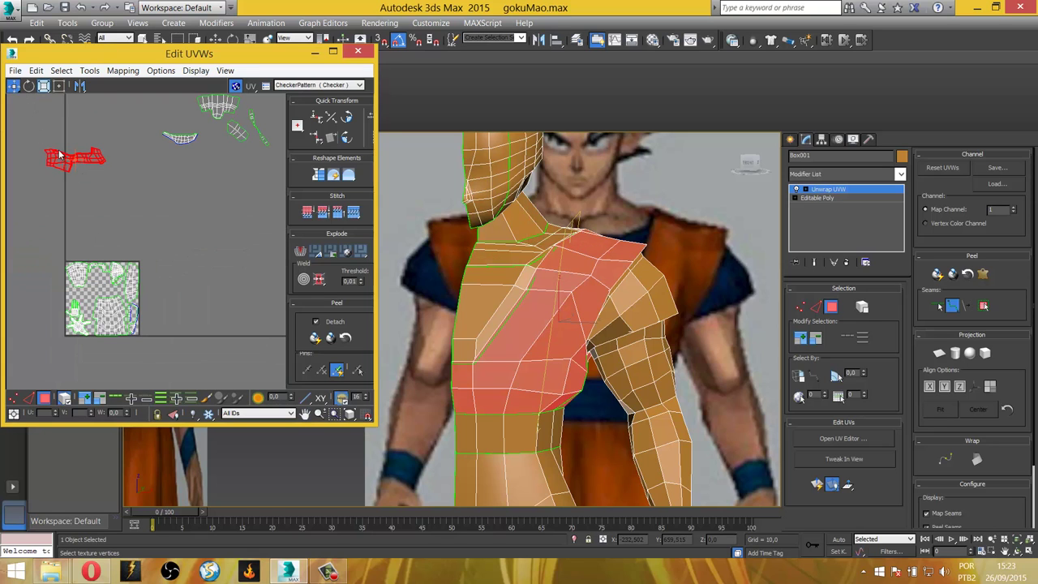
drag(64, 222, 96, 289)
scroll(94, 286, up, 4)
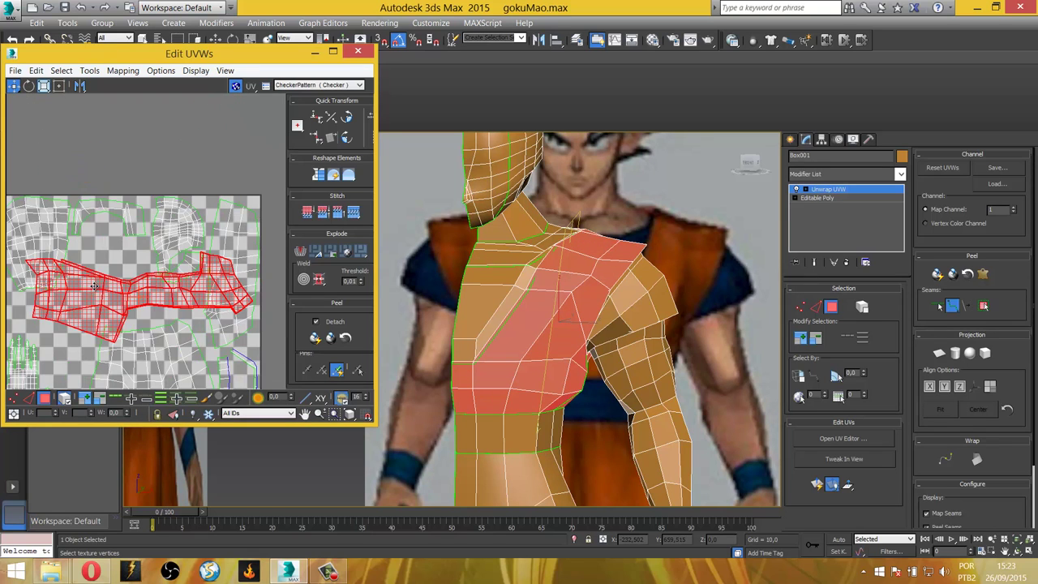
scroll(147, 300, up, 2)
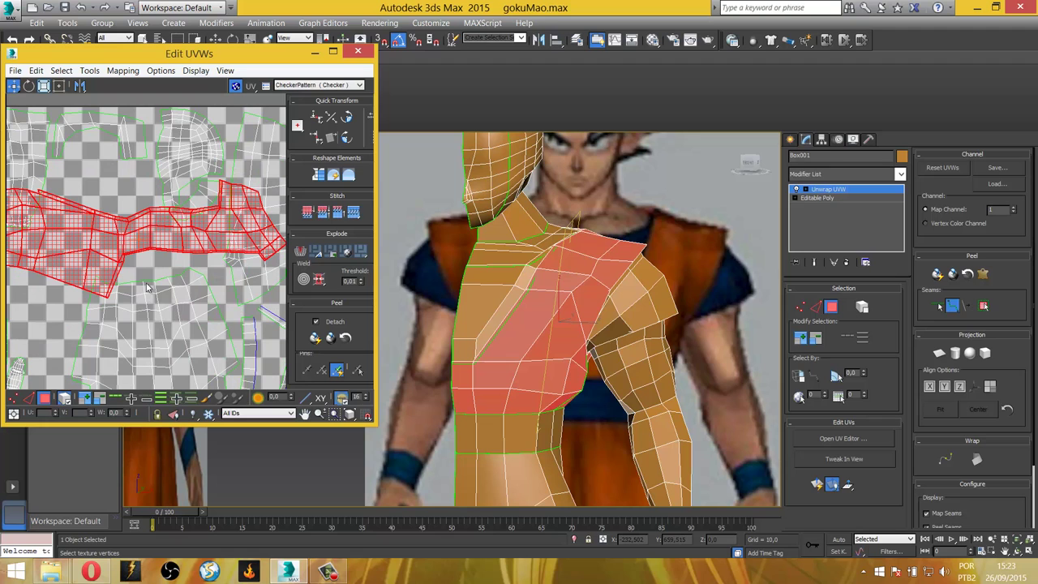
click(44, 87)
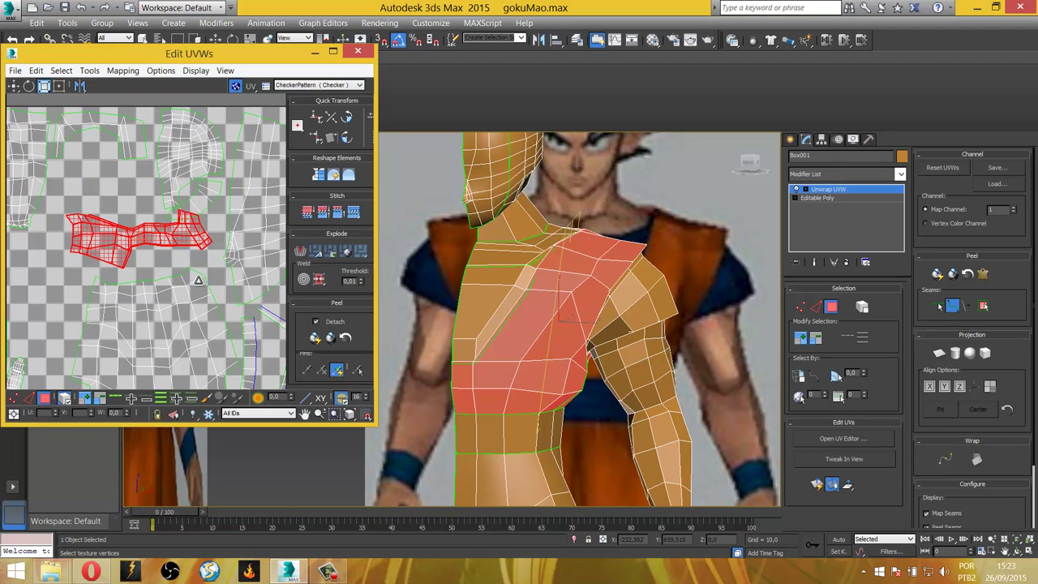
scroll(36, 111, up, 2)
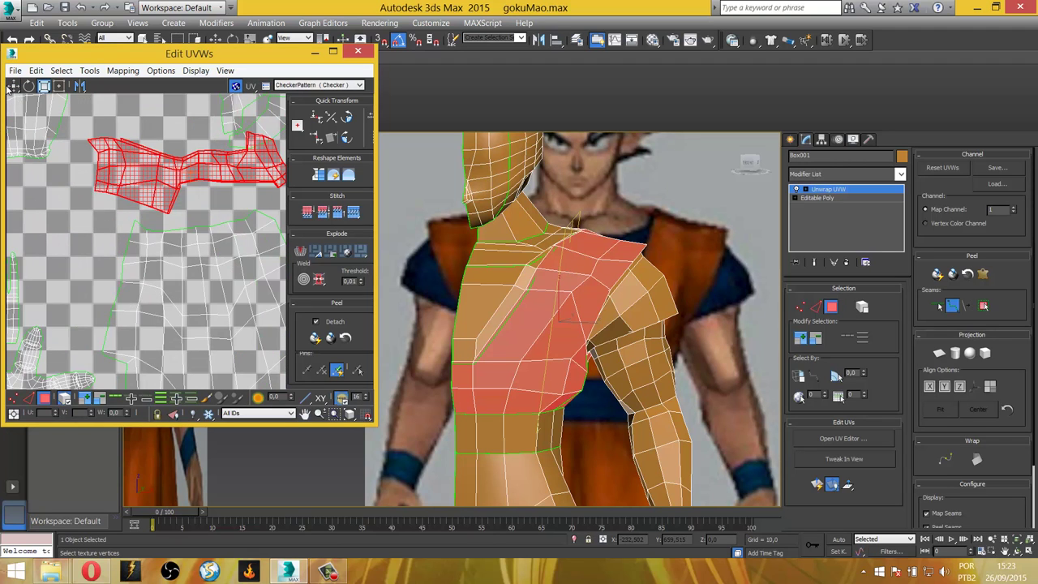
click(13, 85)
mouse_move(172, 180)
mouse_down()
mouse_move(134, 204)
mouse_move(86, 204)
mouse_up()
middle_drag(86, 203, 172, 203)
drag(173, 202, 130, 200)
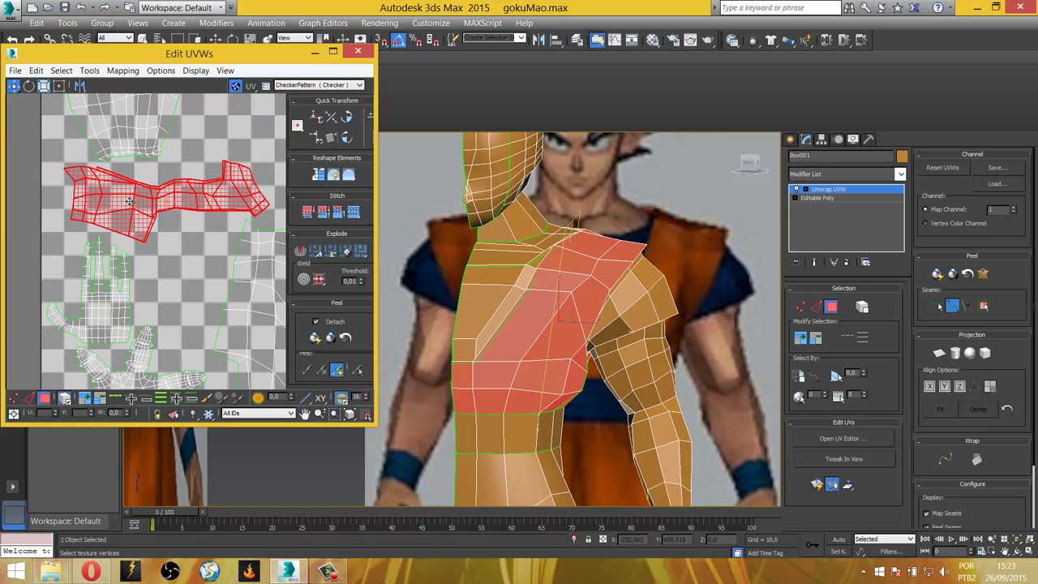
scroll(182, 219, down, 3)
Select the wide shell lying above the texture and move it down onto the tile.
middle_drag(182, 219, 105, 266)
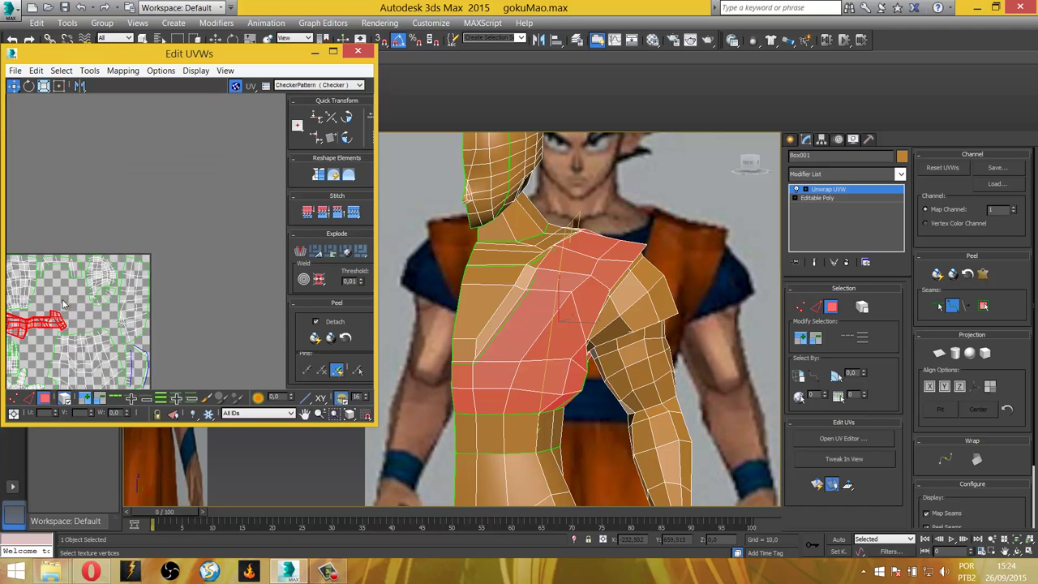
scroll(106, 266, down, 3)
click(206, 114)
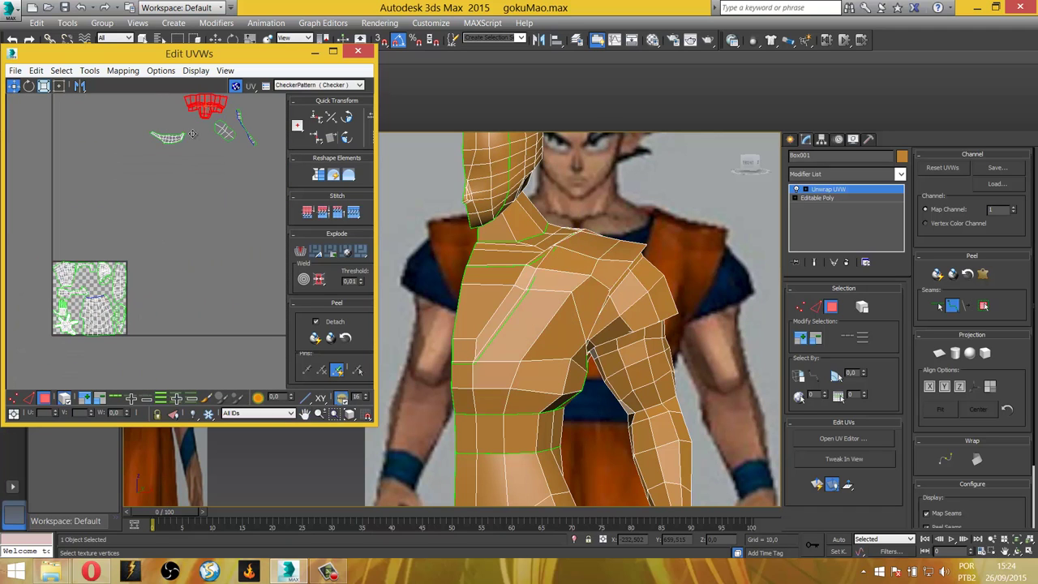
drag(192, 134, 81, 288)
scroll(121, 210, up, 2)
scroll(137, 170, up, 3)
scroll(144, 160, up, 1)
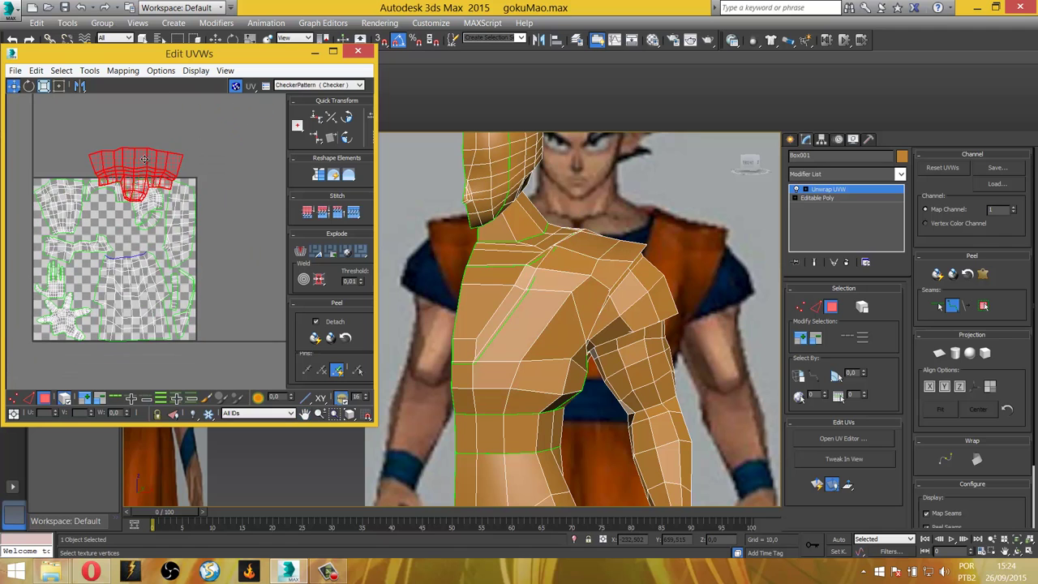
drag(145, 159, 104, 209)
scroll(105, 233, up, 4)
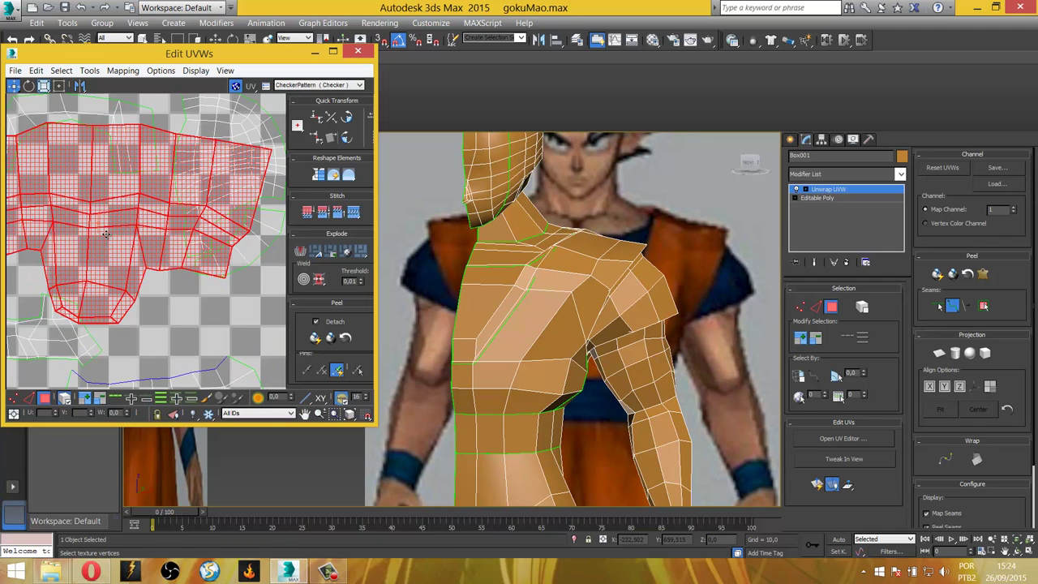
scroll(105, 233, down, 2)
scroll(203, 227, down, 2)
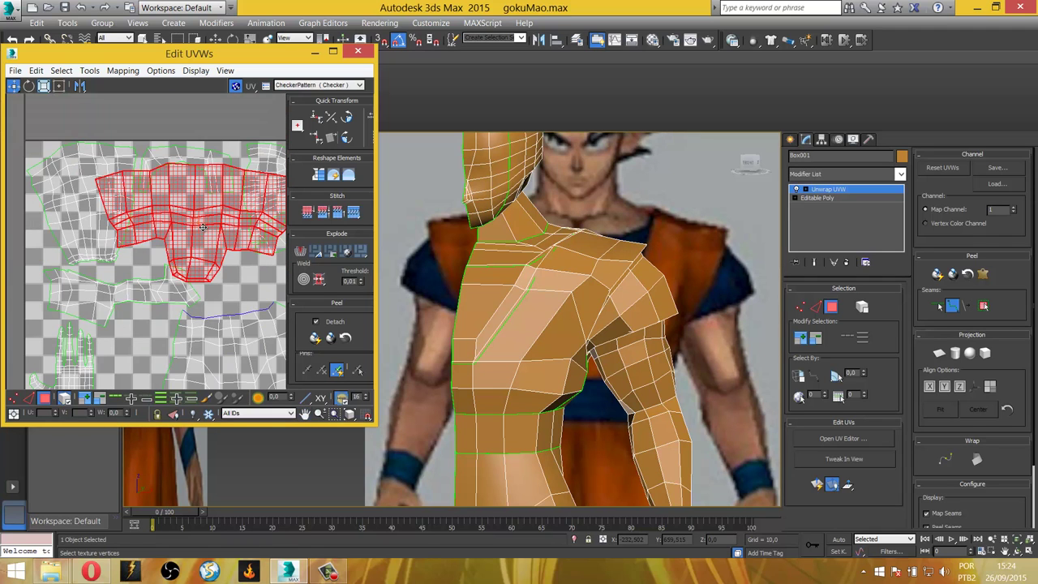
Scale the red shell down twice and slide it into place on the texture.
click(44, 86)
drag(192, 226, 172, 233)
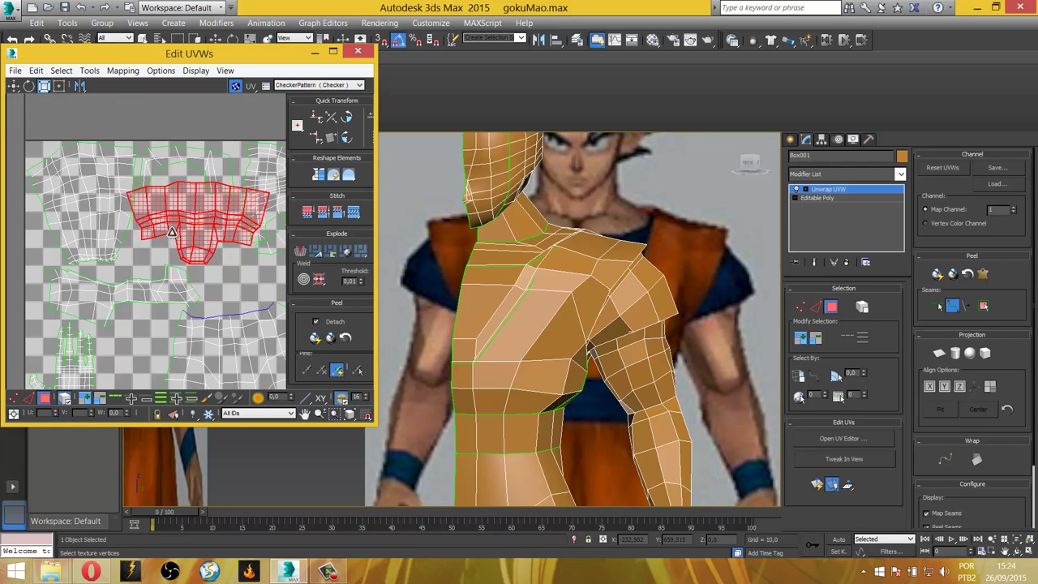
middle_drag(172, 233, 121, 197)
scroll(124, 195, up, 2)
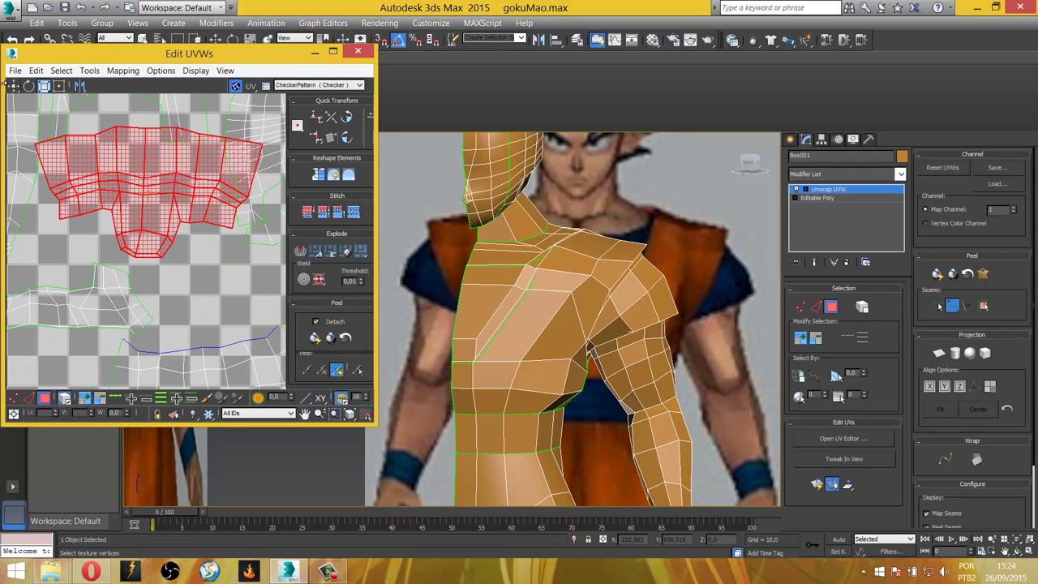
click(13, 86)
drag(154, 177, 218, 267)
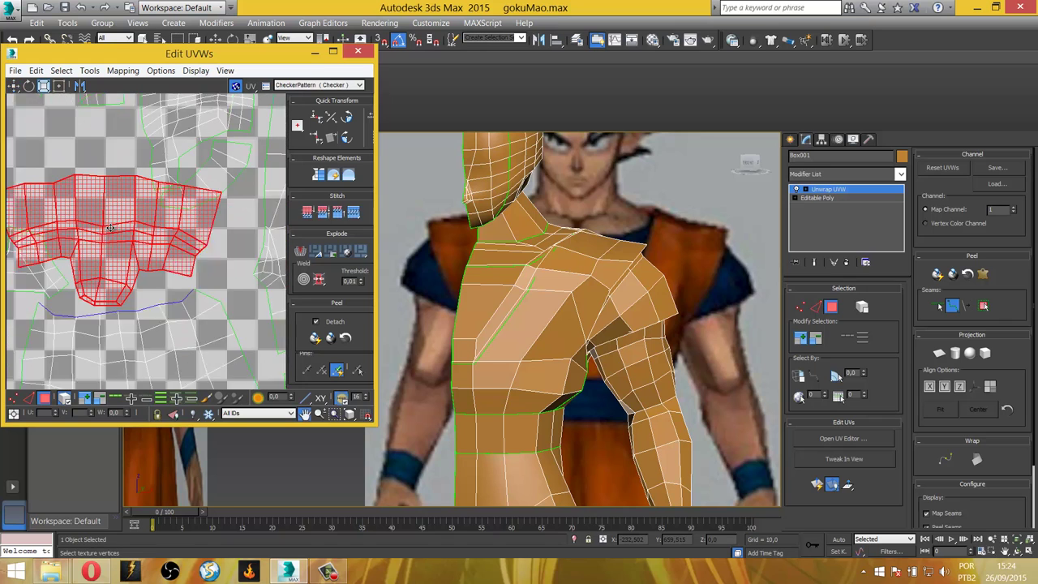
middle_drag(218, 267, 104, 210)
drag(105, 210, 154, 209)
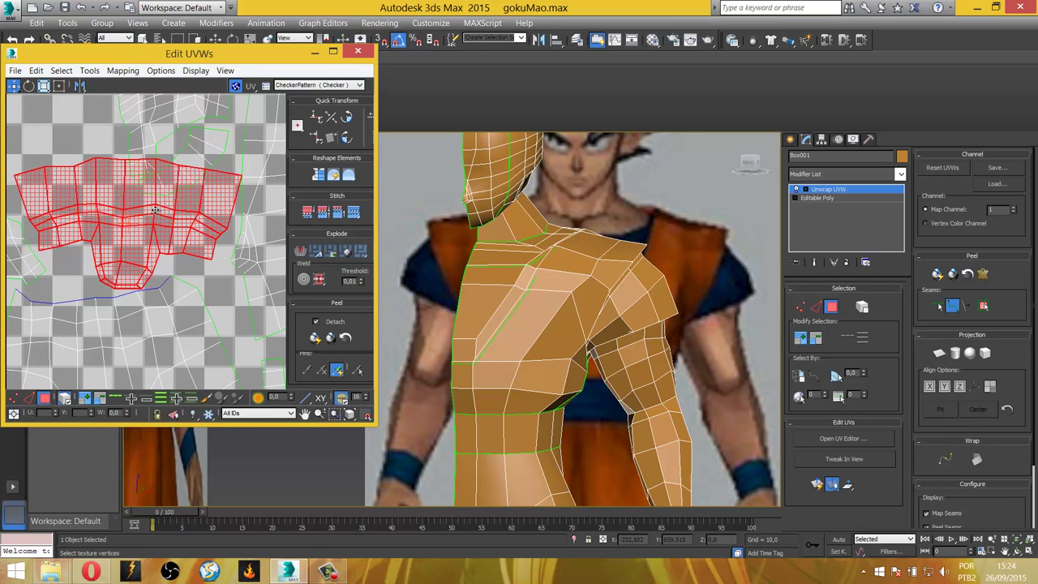
click(44, 86)
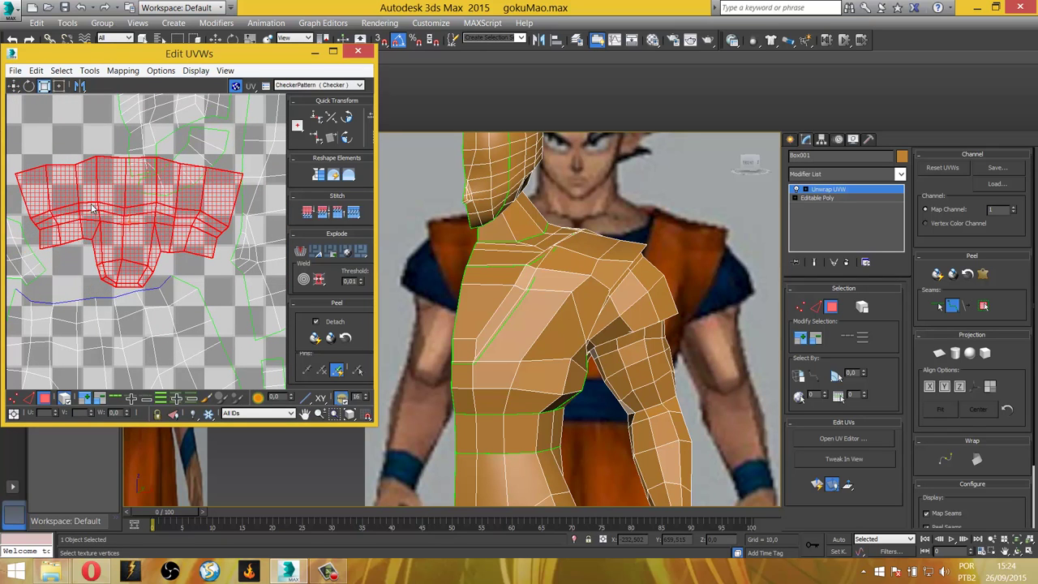
mouse_move(99, 211)
mouse_down()
mouse_move(106, 235)
mouse_move(121, 216)
mouse_move(103, 226)
mouse_up()
Nudge the curved neck strip into place near the tile's upper right.
click(13, 86)
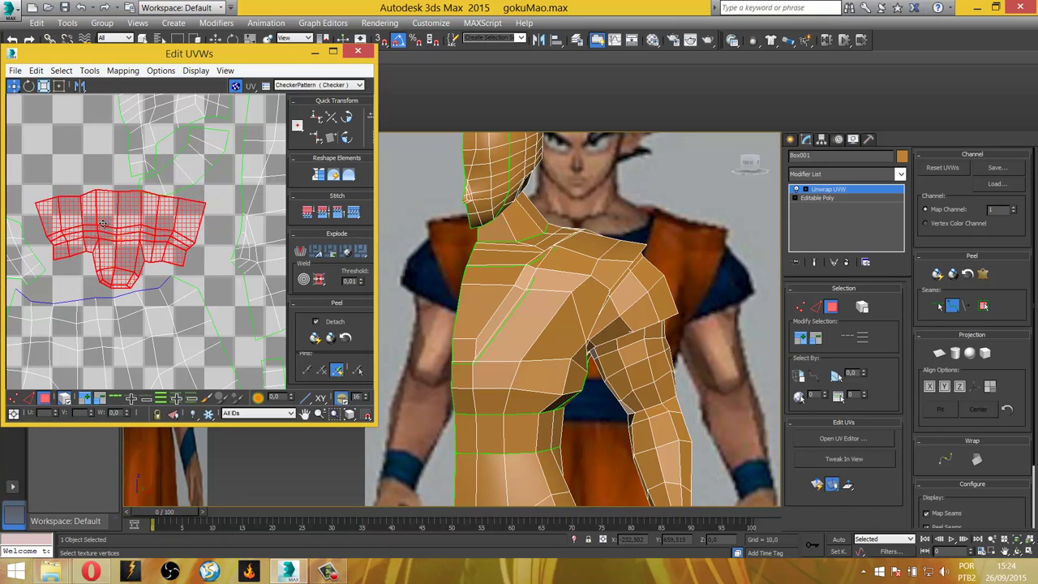
click(171, 182)
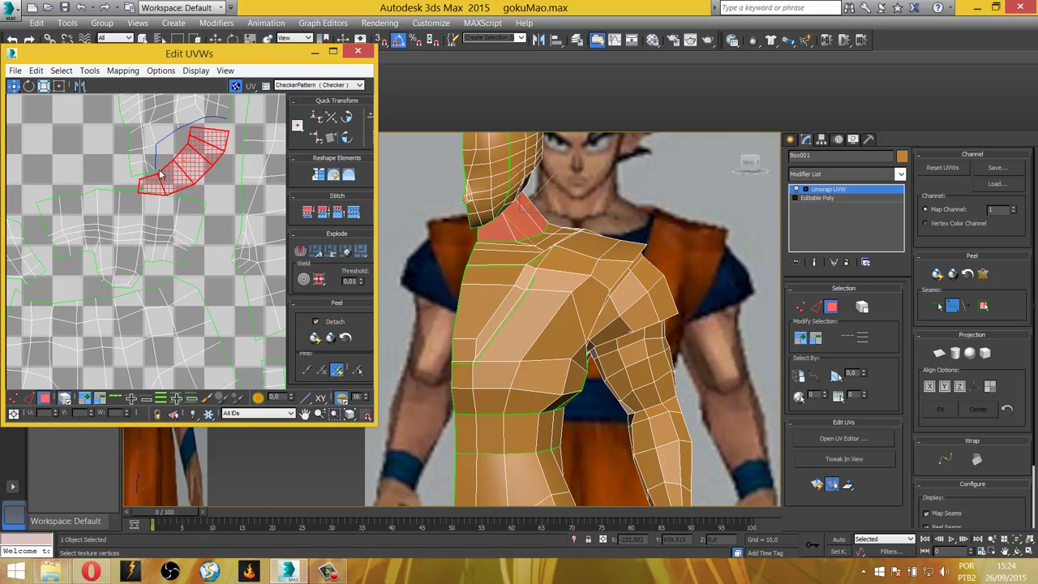
drag(165, 137, 199, 149)
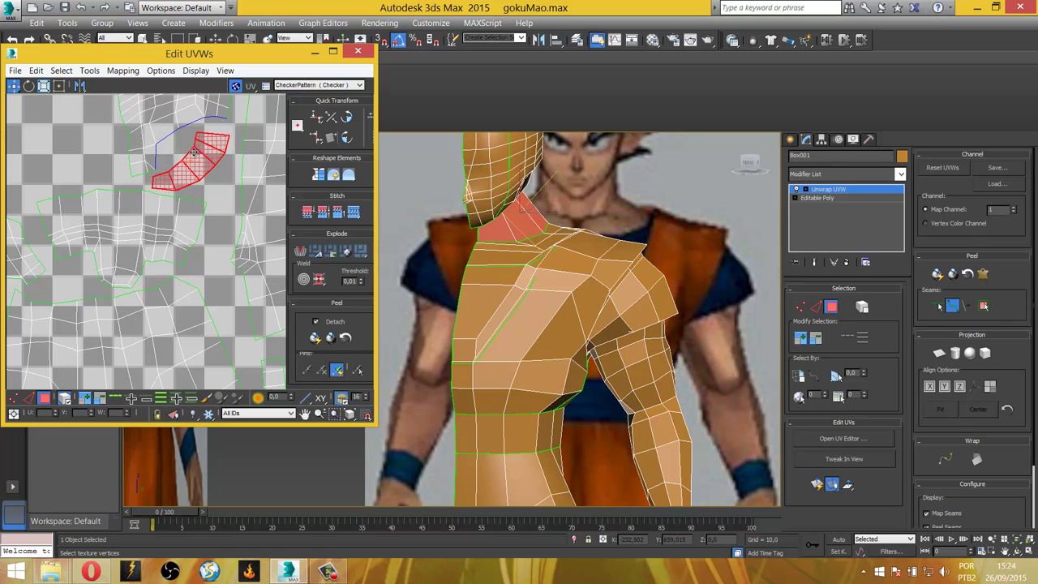
scroll(199, 150, down, 1)
Bring the small shoulder shell from the top onto the checker area.
scroll(199, 149, down, 4)
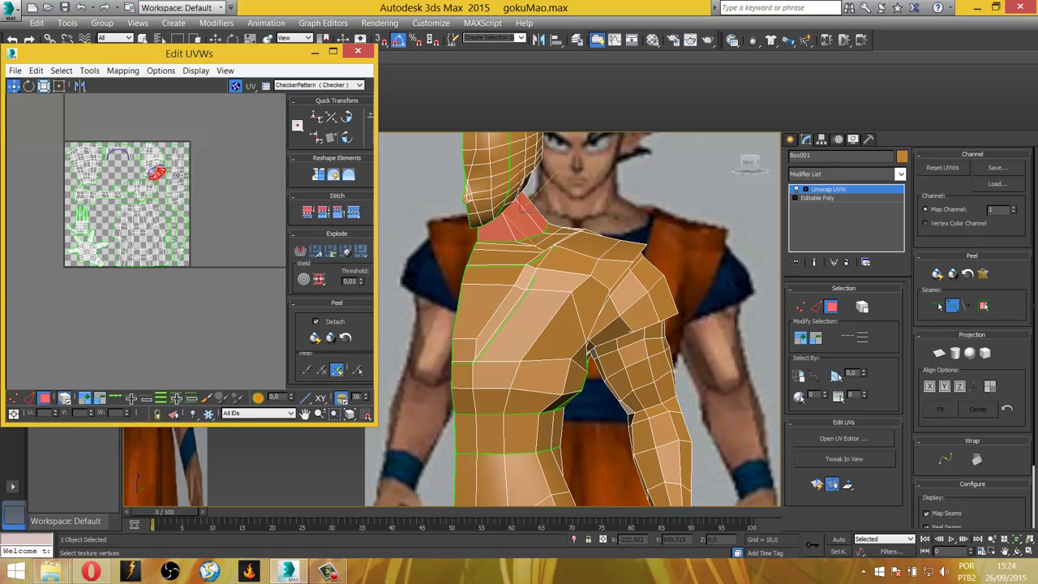
mouse_move(218, 108)
middle_down()
mouse_move(153, 201)
mouse_move(146, 248)
middle_up()
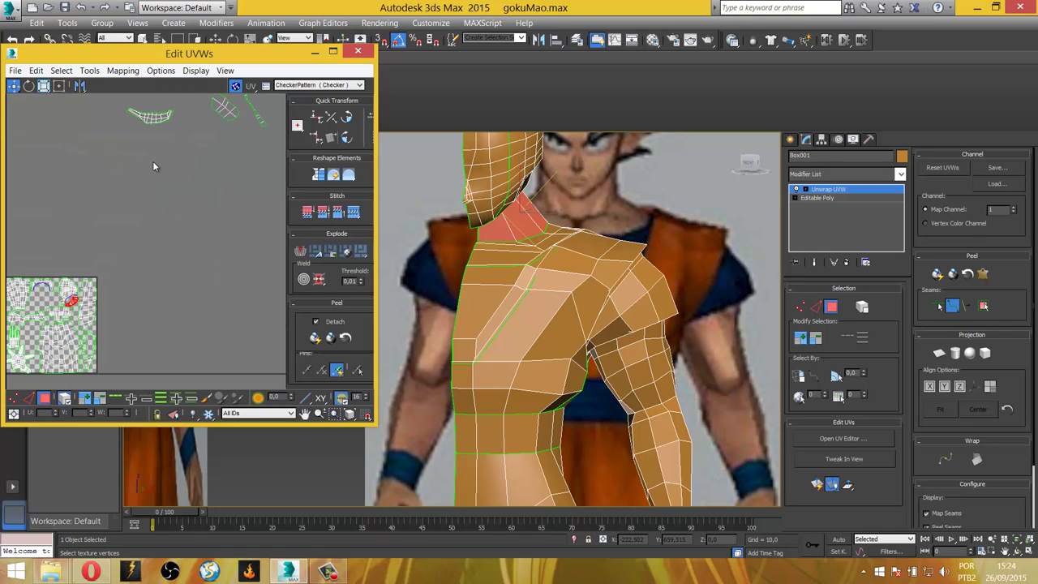
scroll(153, 165, down, 2)
mouse_move(213, 128)
mouse_down()
mouse_move(138, 150)
mouse_move(119, 204)
mouse_up()
scroll(119, 203, up, 4)
scroll(119, 203, up, 2)
scroll(113, 195, up, 2)
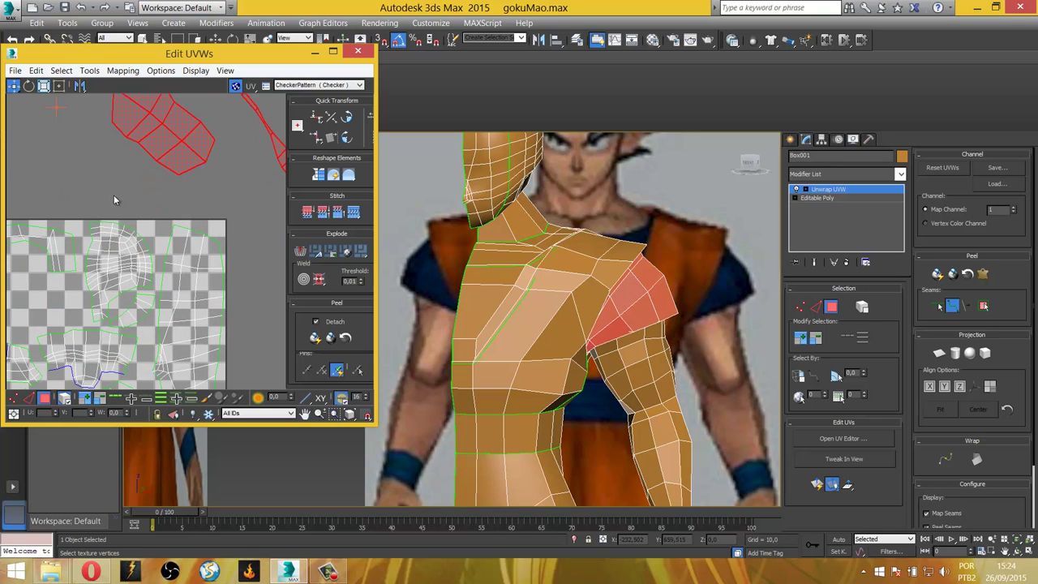
click(114, 195)
mouse_move(140, 144)
mouse_down()
mouse_move(211, 135)
mouse_move(138, 267)
mouse_up()
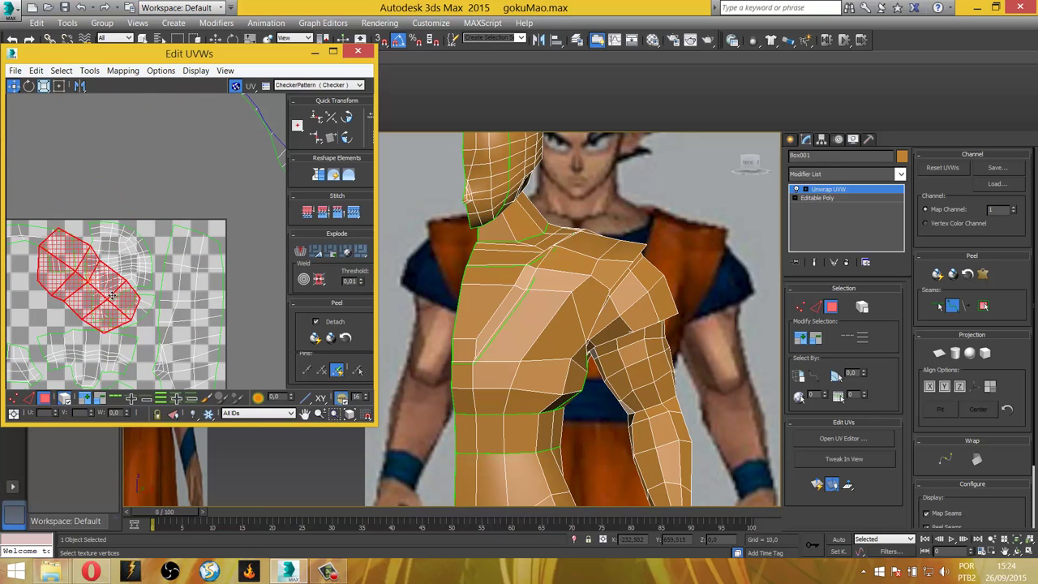
middle_drag(138, 268, 148, 171)
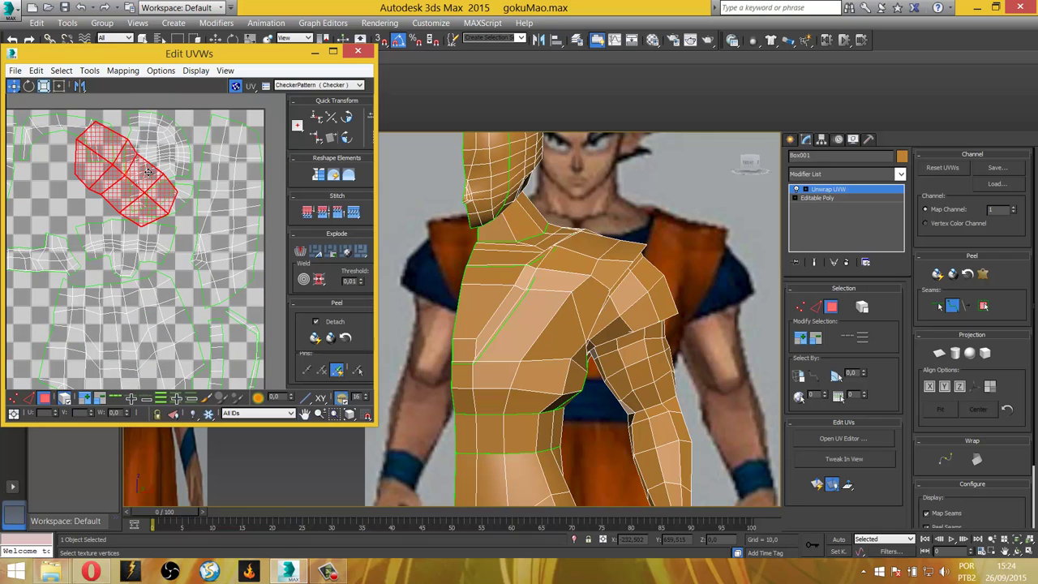
Shrink the shoulder shell, move it into a gap, and rotate it -65°.
click(44, 85)
drag(112, 213, 115, 265)
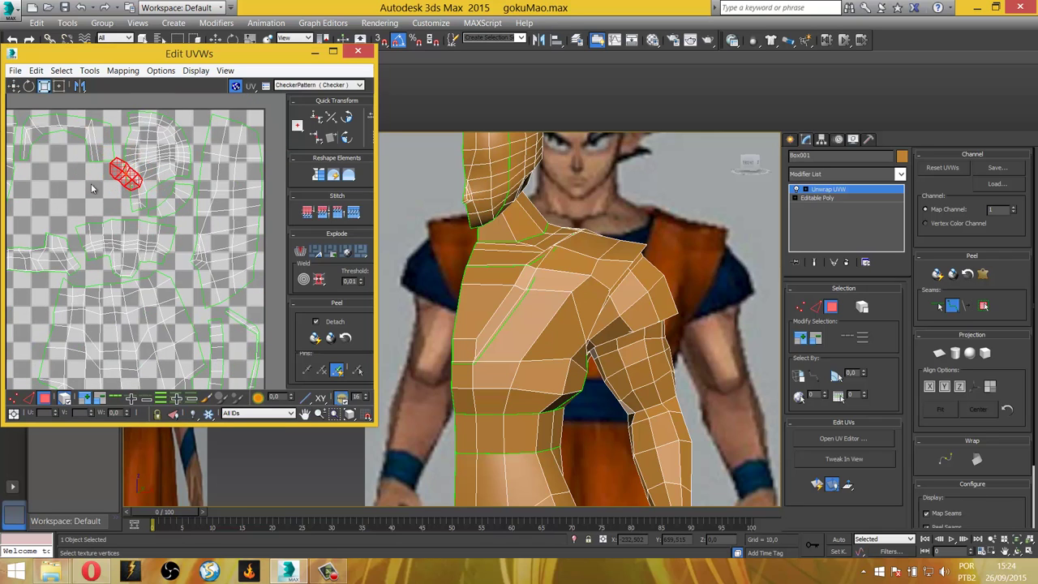
click(13, 85)
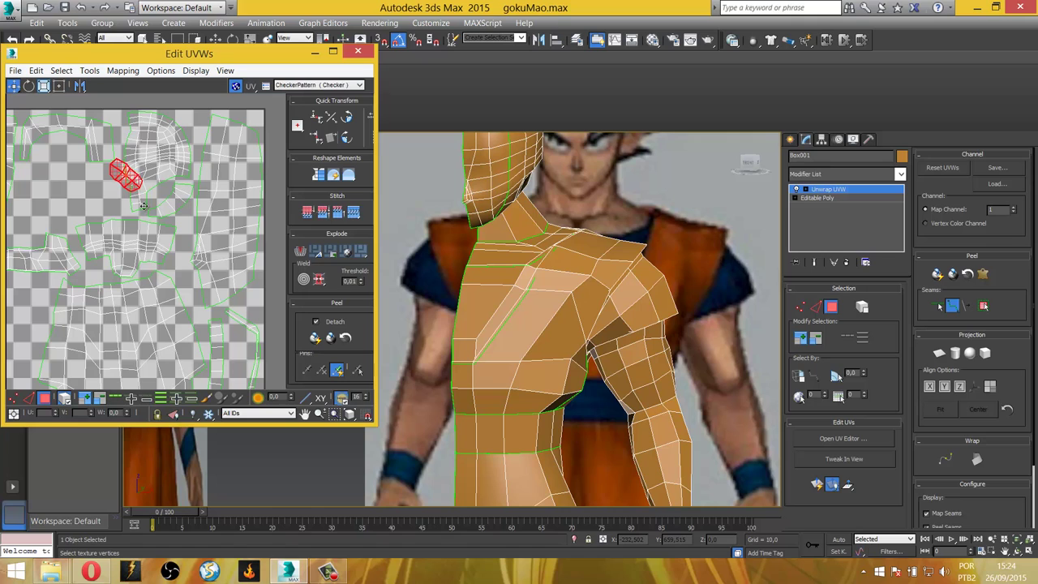
drag(138, 170, 188, 250)
click(28, 86)
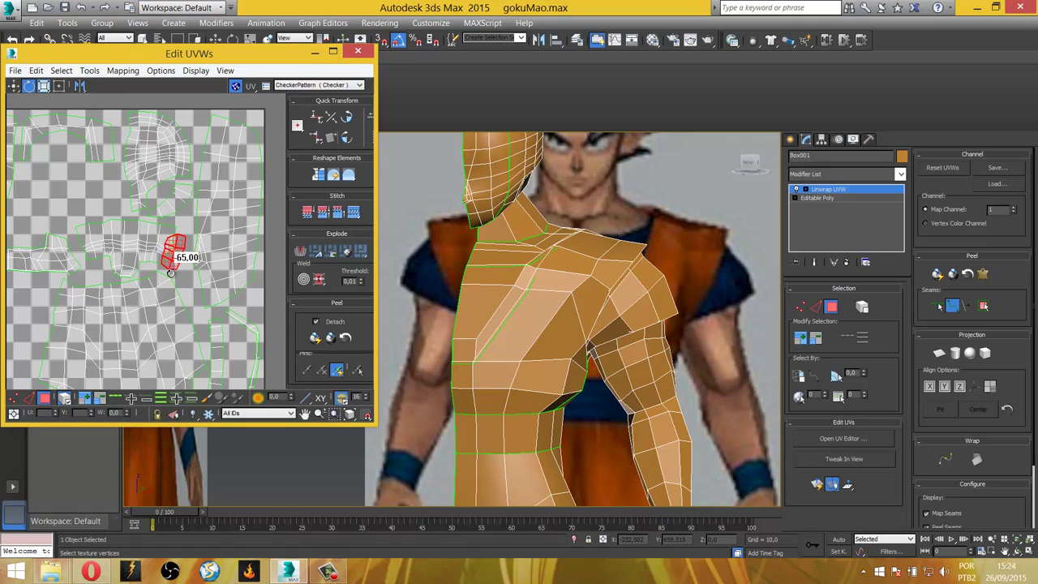
click(14, 86)
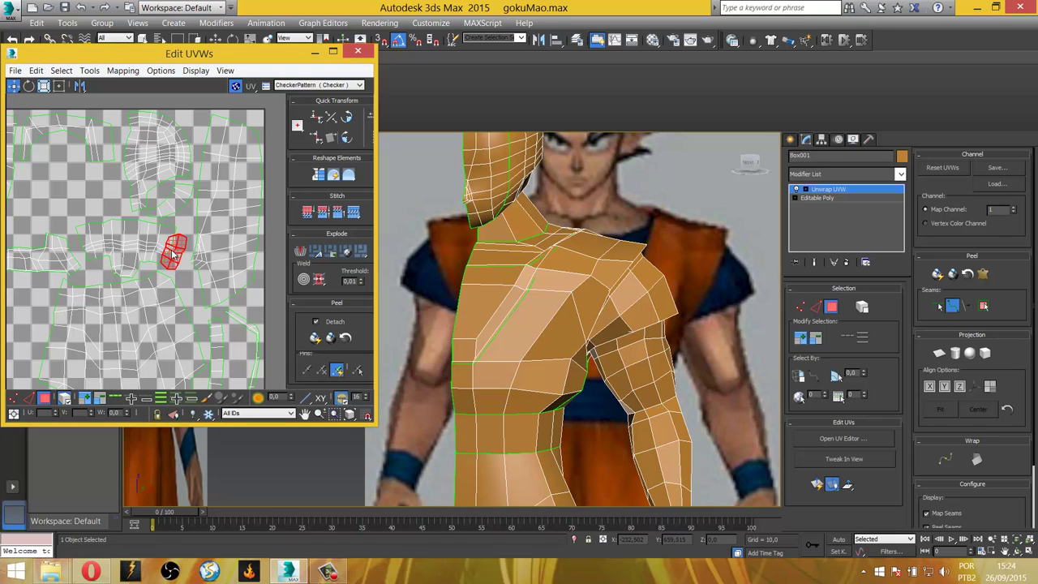
drag(172, 248, 181, 247)
Shrink the shoulder shell further and tuck it down-left among the packed shells.
scroll(181, 247, up, 1)
scroll(183, 247, up, 2)
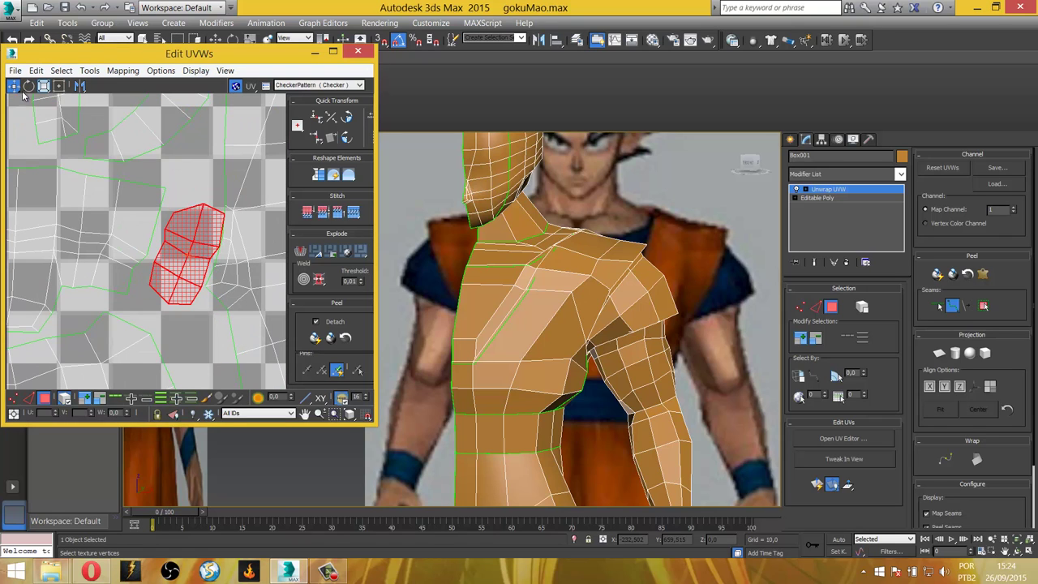
click(44, 86)
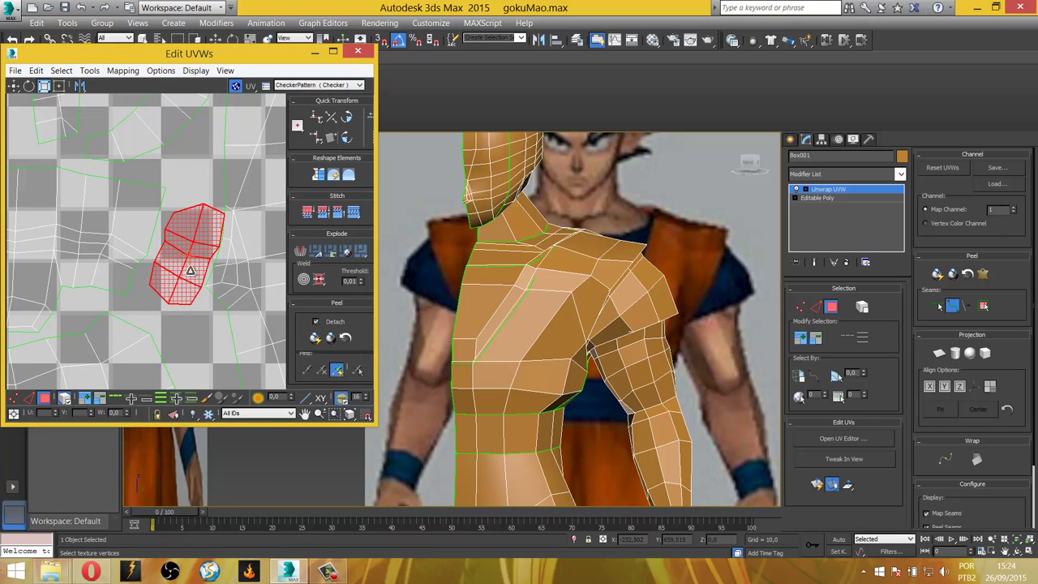
drag(190, 270, 187, 283)
click(13, 86)
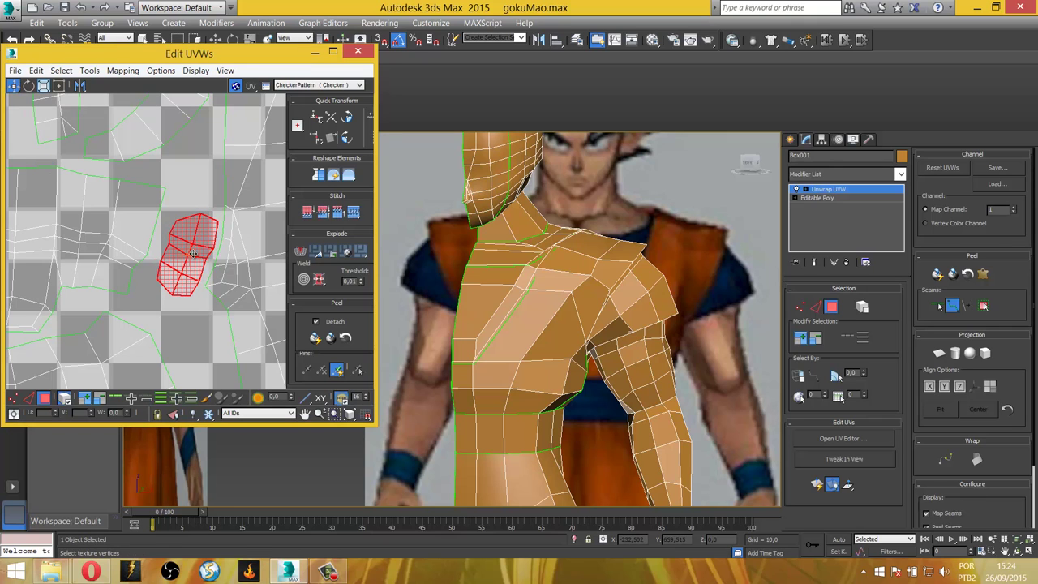
drag(193, 254, 174, 288)
scroll(177, 212, down, 2)
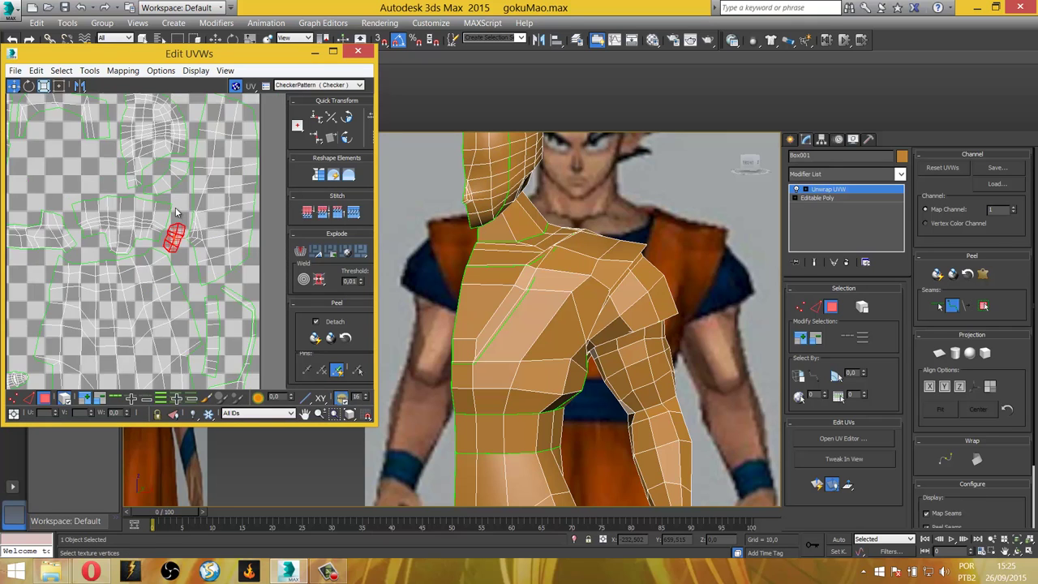
scroll(177, 213, down, 2)
Move the thin diagonal shell onto the texture and rotate it toward horizontal inside the layout.
click(242, 129)
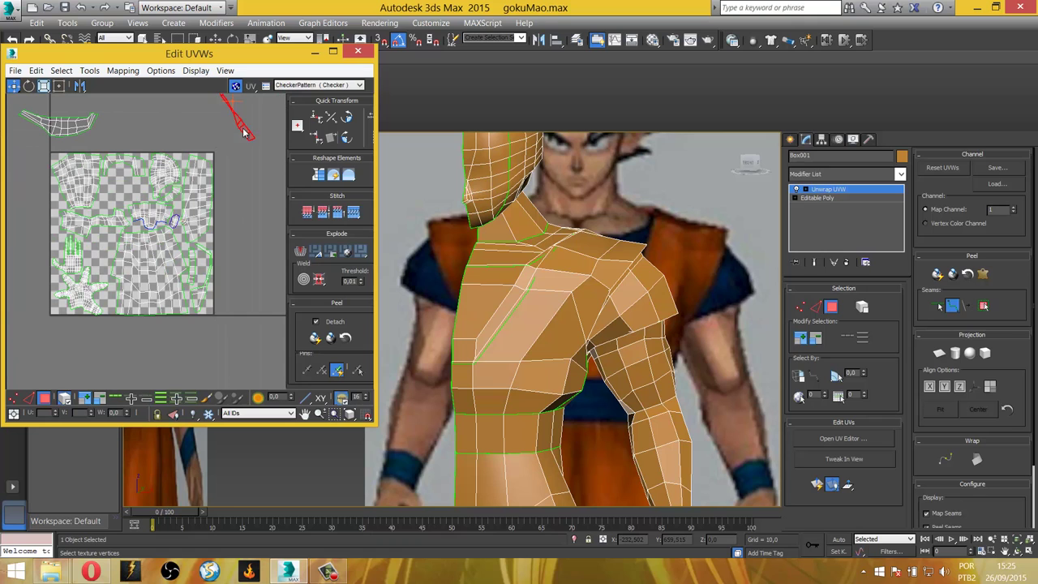
drag(241, 130, 123, 193)
scroll(123, 193, up, 3)
click(28, 85)
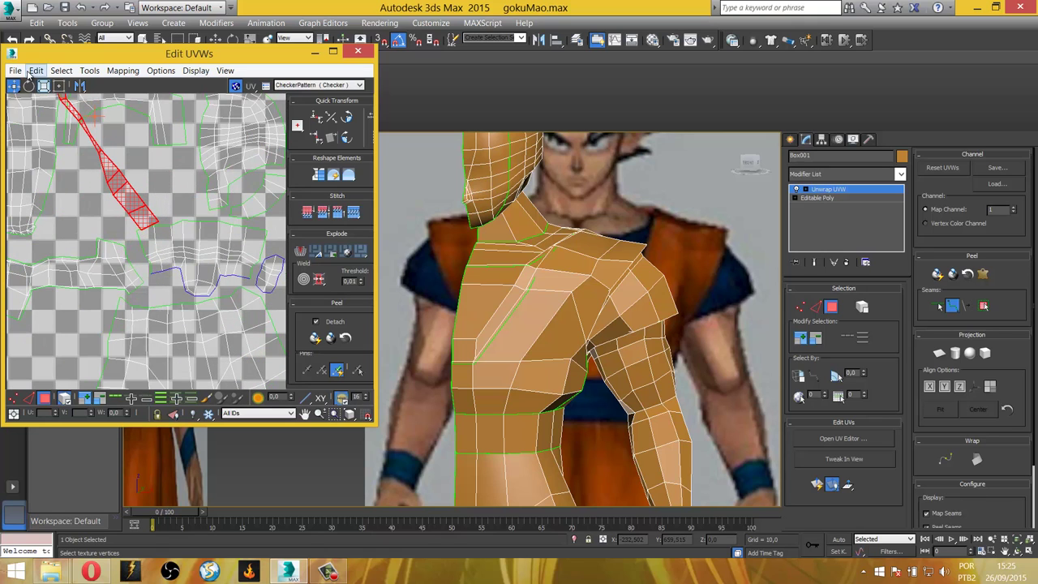
mouse_move(136, 214)
mouse_down()
mouse_move(157, 199)
mouse_move(189, 127)
mouse_up()
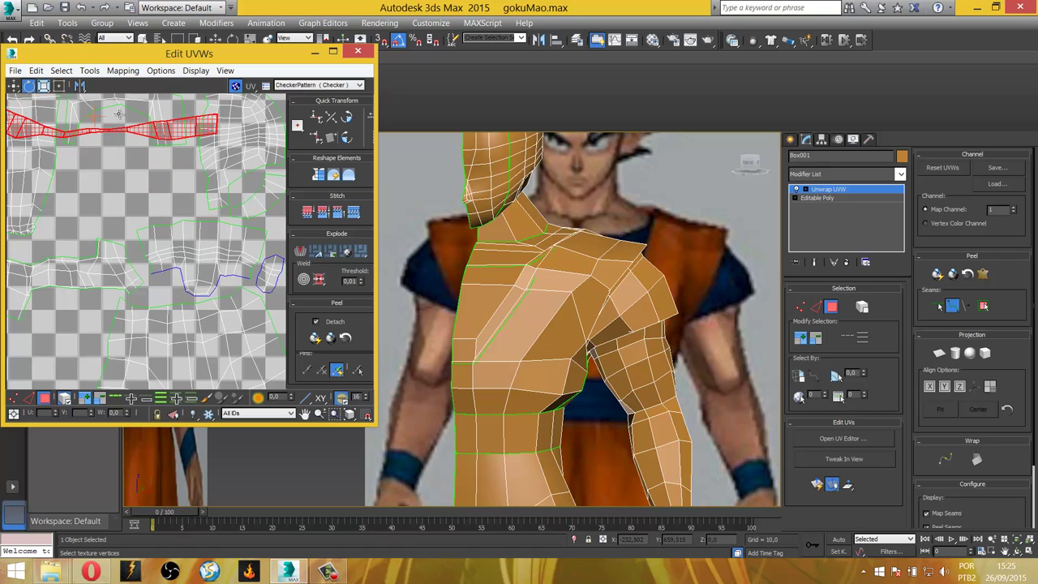
click(14, 85)
drag(39, 125, 87, 188)
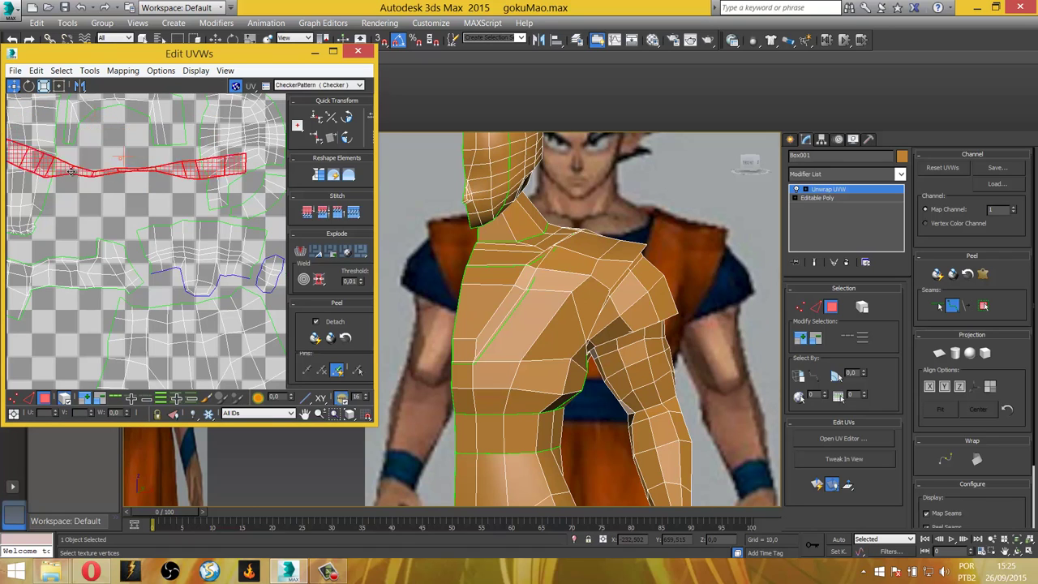
Shrink the thin shell, shift it down slightly and tilt it upward about its centre.
click(44, 85)
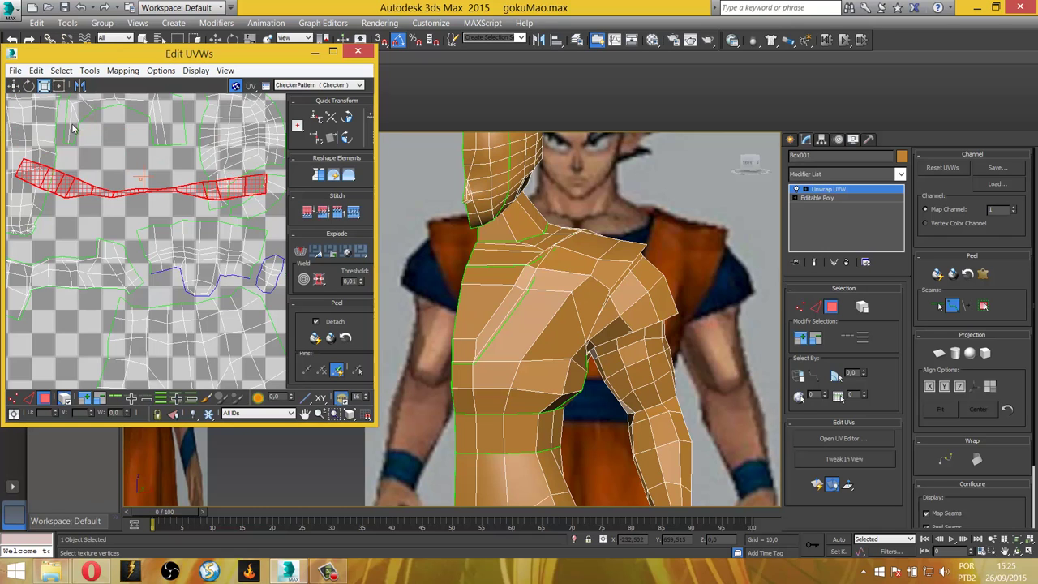
drag(58, 186, 73, 223)
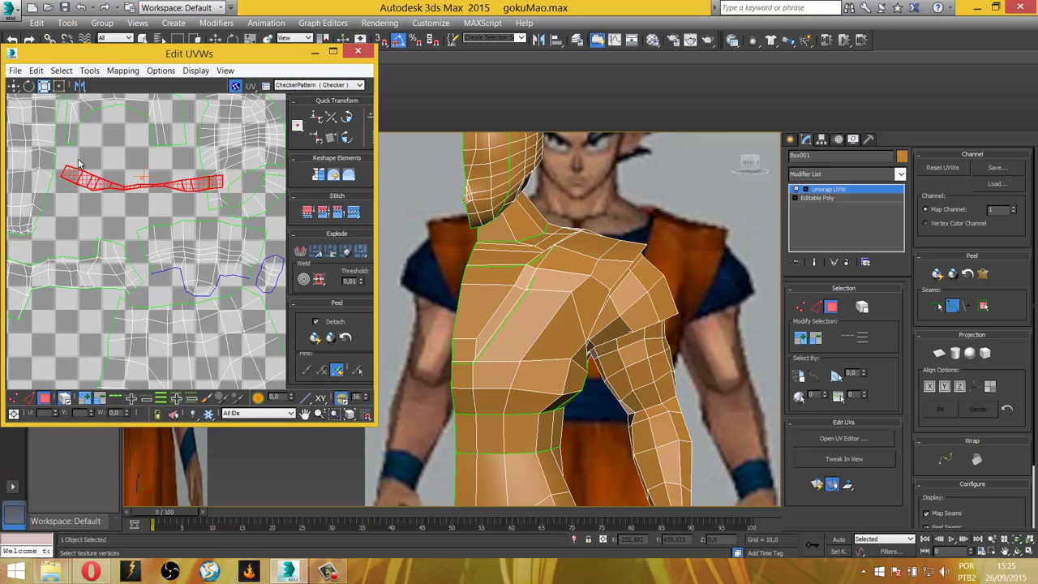
scroll(49, 142, up, 2)
click(15, 85)
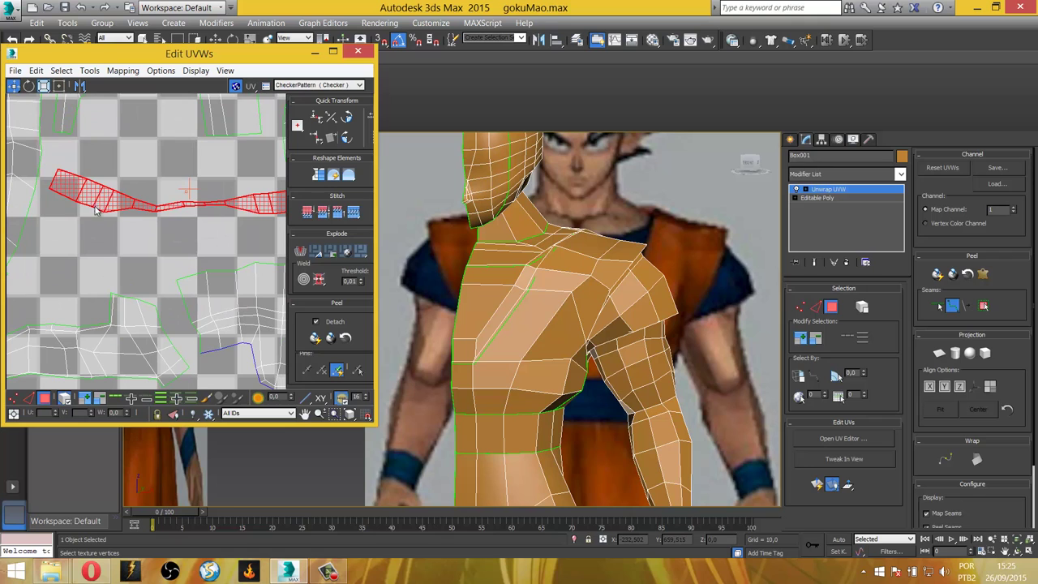
drag(95, 210, 88, 240)
click(29, 86)
scroll(93, 164, down, 2)
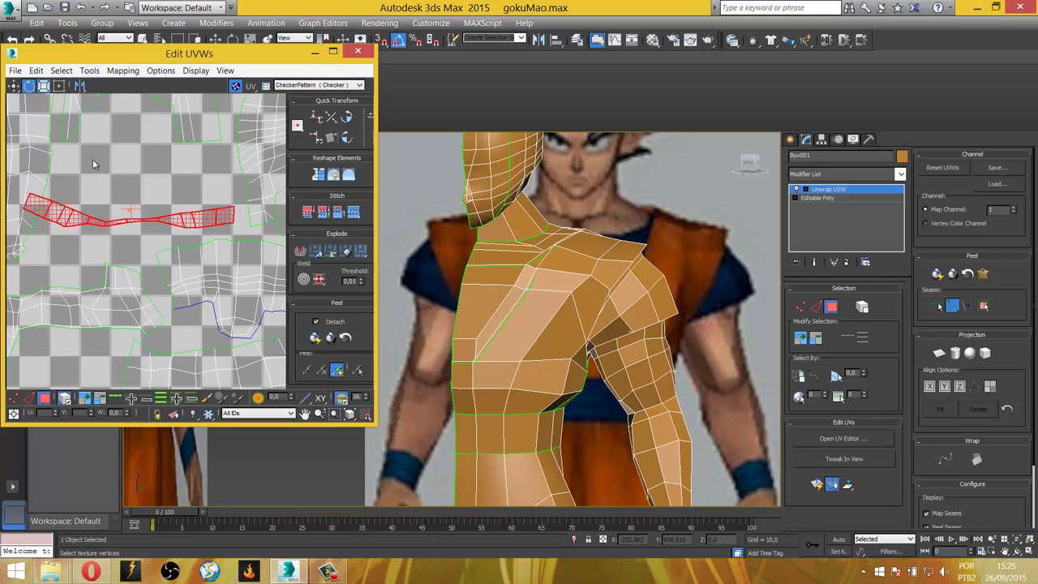
scroll(93, 164, down, 1)
drag(201, 210, 188, 171)
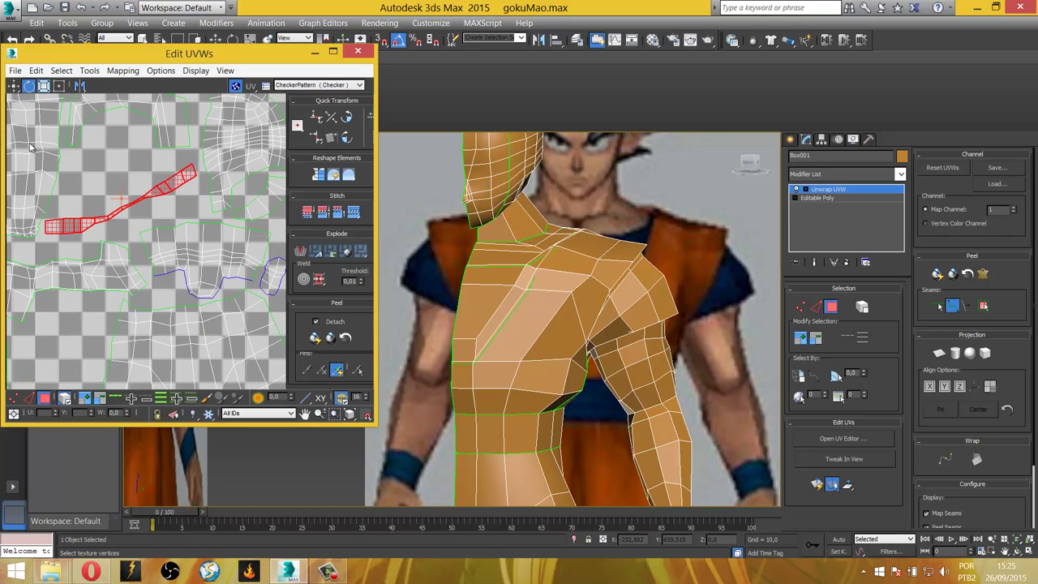
click(13, 85)
In Vertex mode, select five strip vertices and nudge them slightly down and right.
click(13, 398)
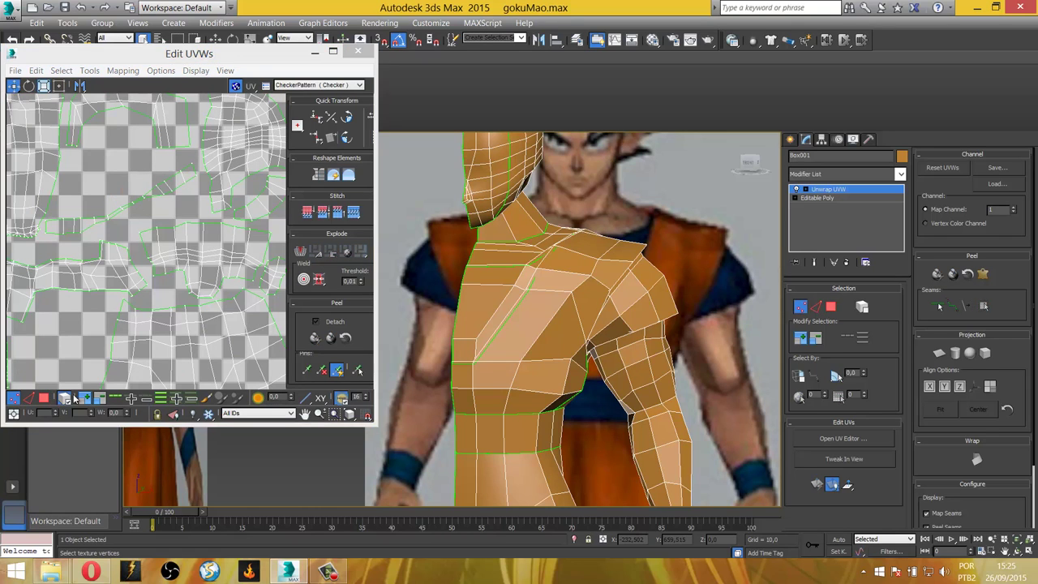
scroll(93, 212, up, 3)
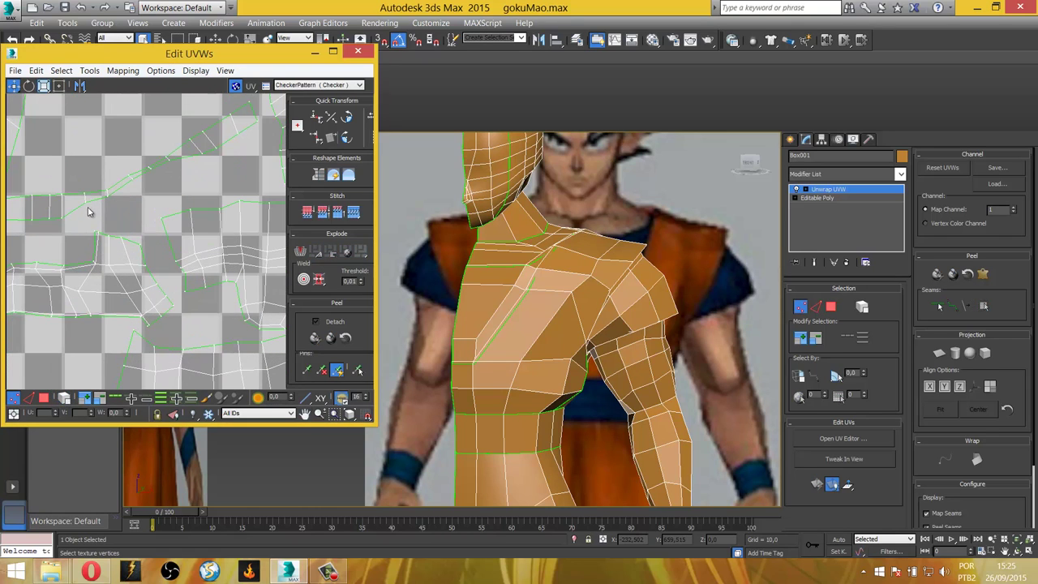
click(86, 201)
ctrl+click(108, 195)
ctrl+click(130, 177)
ctrl+click(150, 169)
ctrl+click(171, 161)
drag(170, 161, 171, 165)
scroll(177, 185, down, 2)
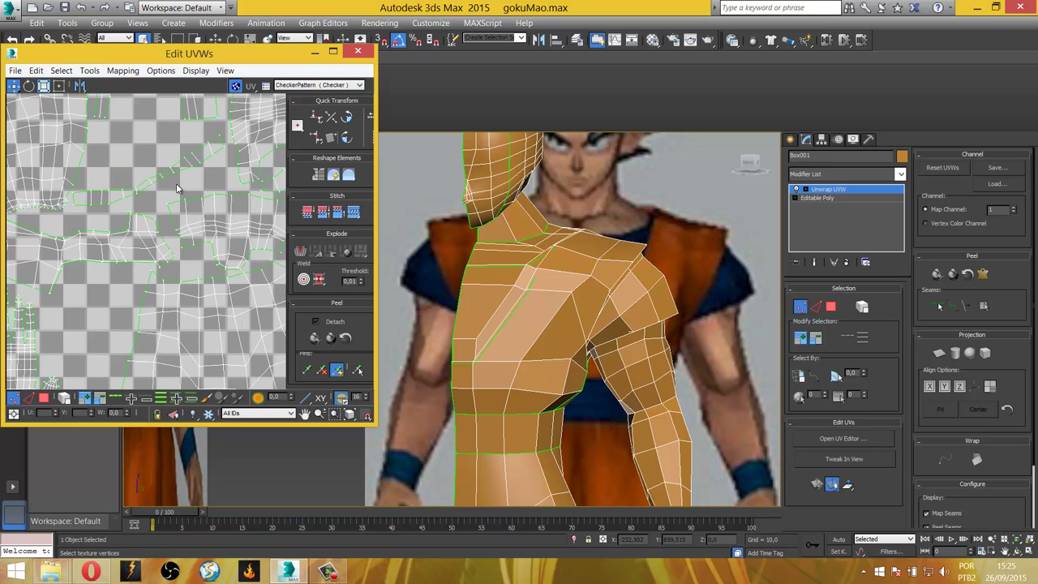
scroll(174, 191, down, 2)
scroll(150, 202, down, 2)
scroll(150, 202, down, 1)
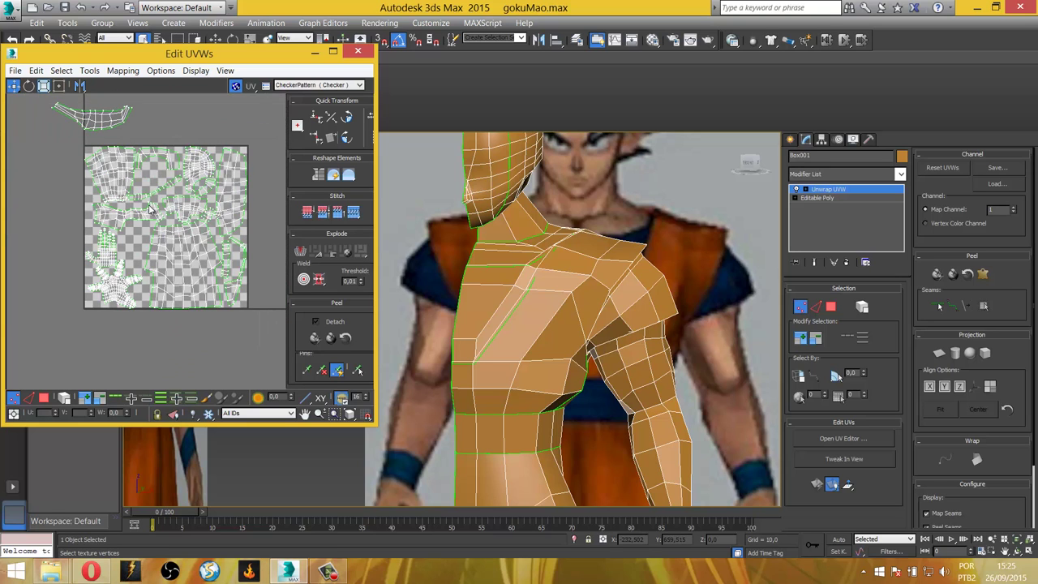
In Polygon mode, move the shoulder-pad island onto the texture square and rotate it upright.
click(48, 398)
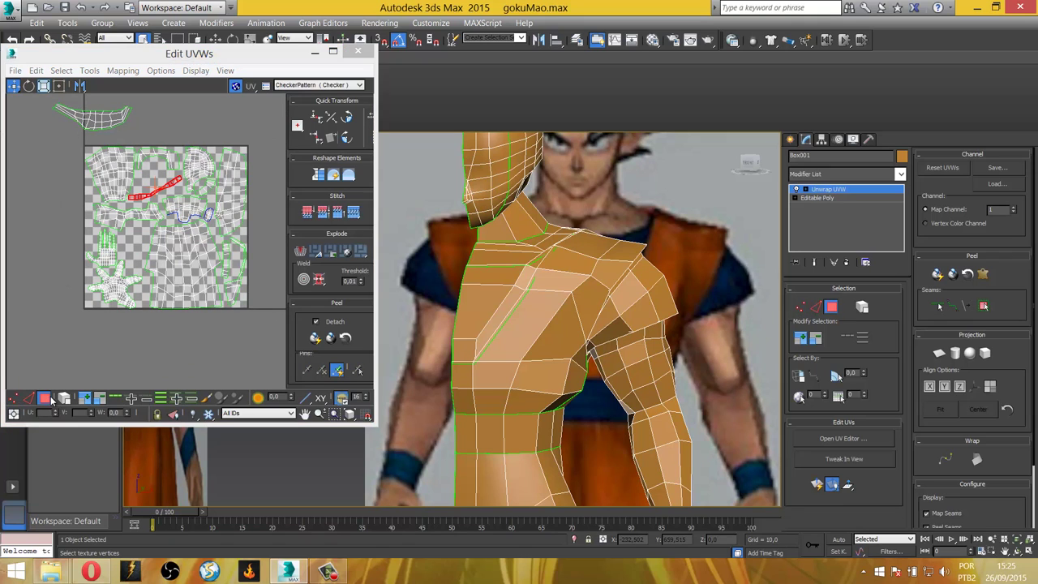
click(95, 124)
drag(99, 123, 132, 230)
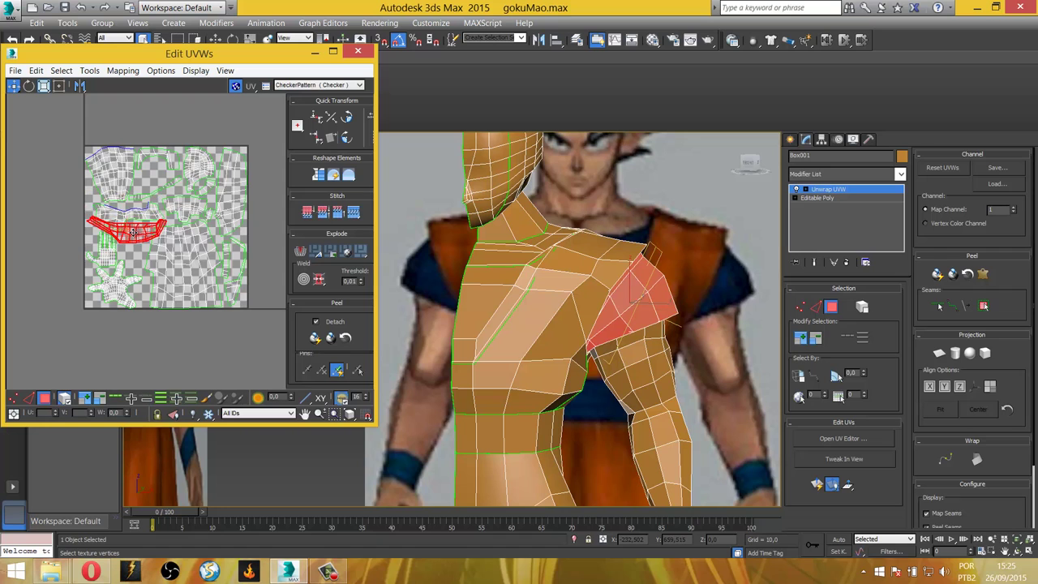
scroll(134, 232, up, 3)
click(29, 85)
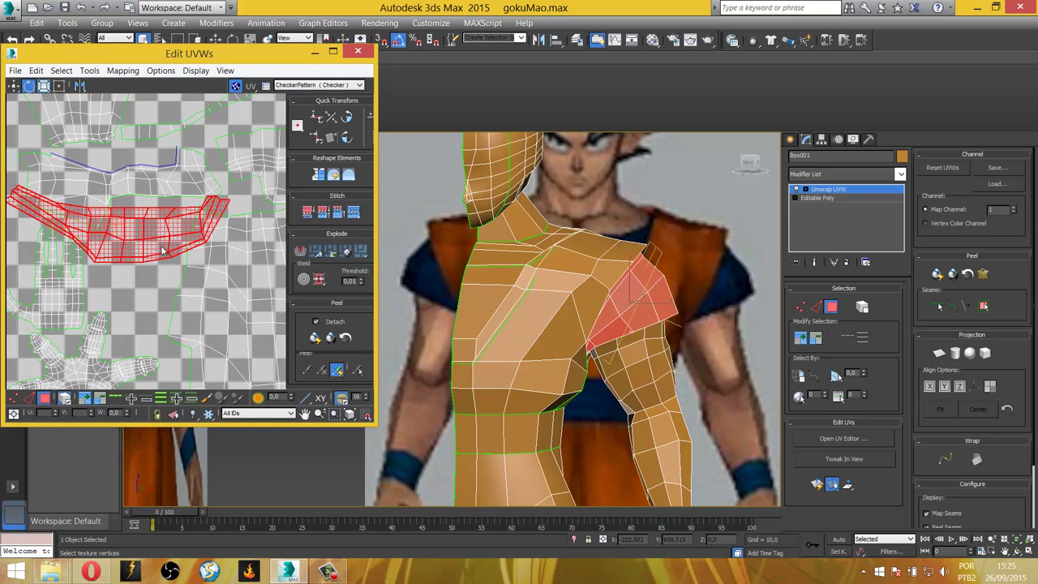
drag(185, 234, 113, 230)
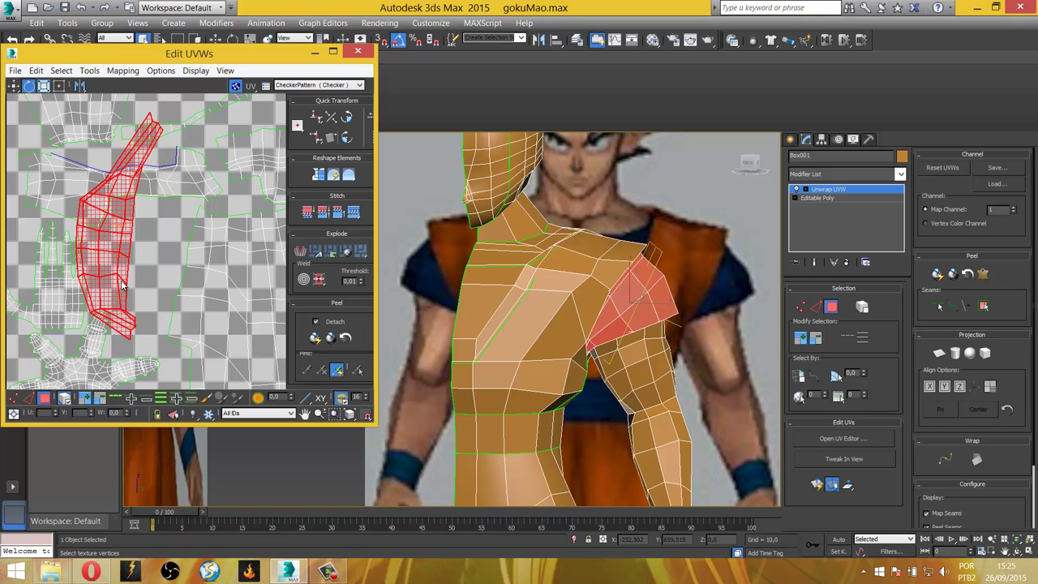
drag(120, 294, 115, 230)
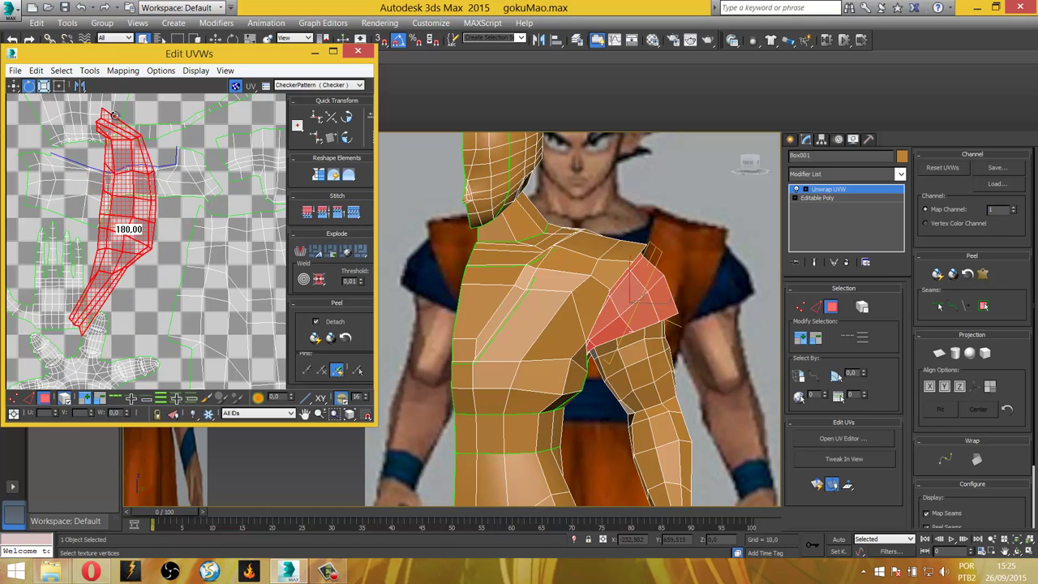
Scale the shoulder-pad island down, move it into place, and clear the selection.
click(44, 85)
drag(123, 235, 52, 148)
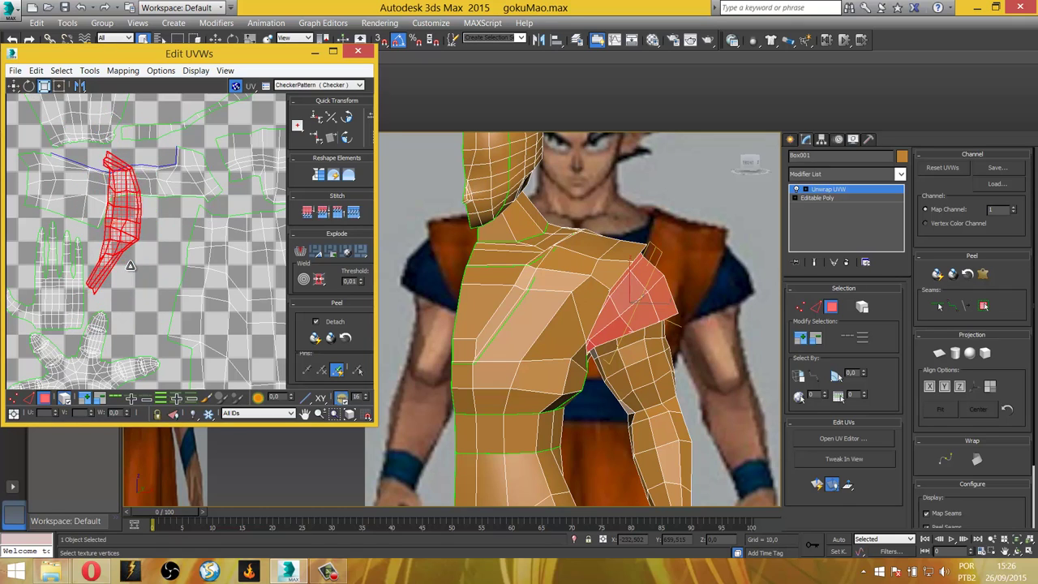
click(12, 87)
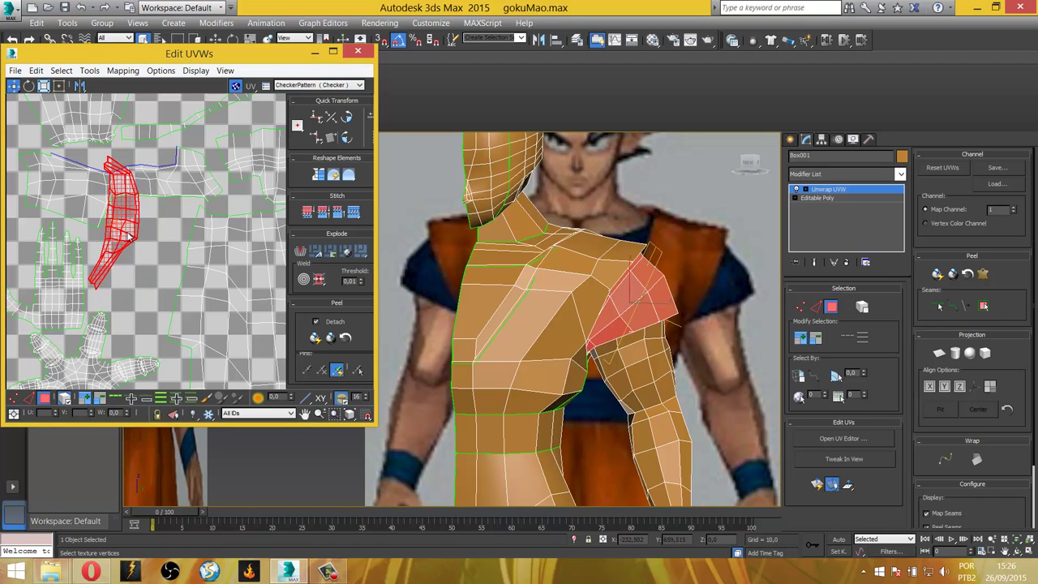
drag(129, 235, 154, 279)
click(170, 247)
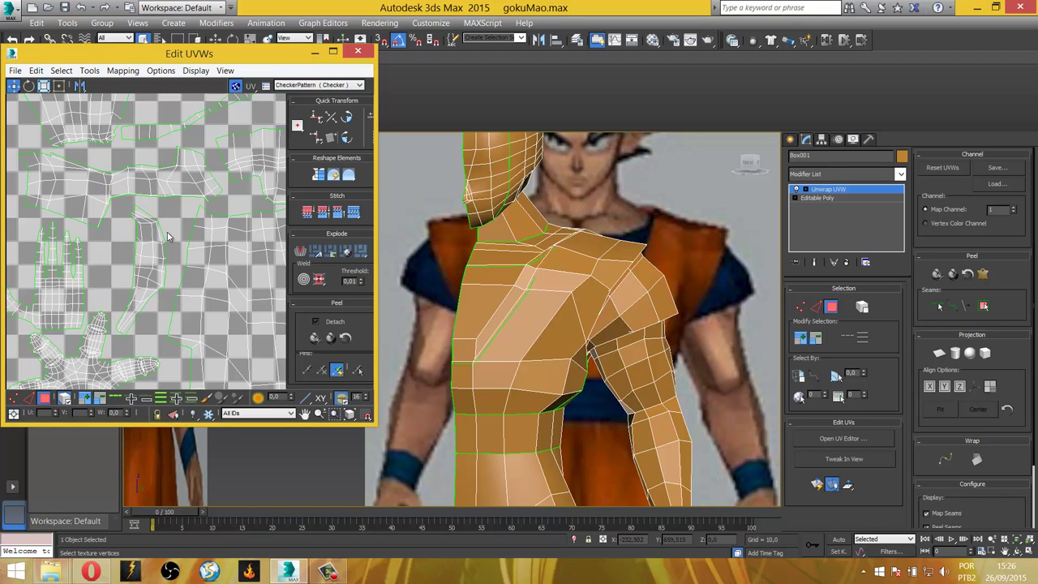
scroll(187, 275, down, 2)
scroll(202, 297, down, 3)
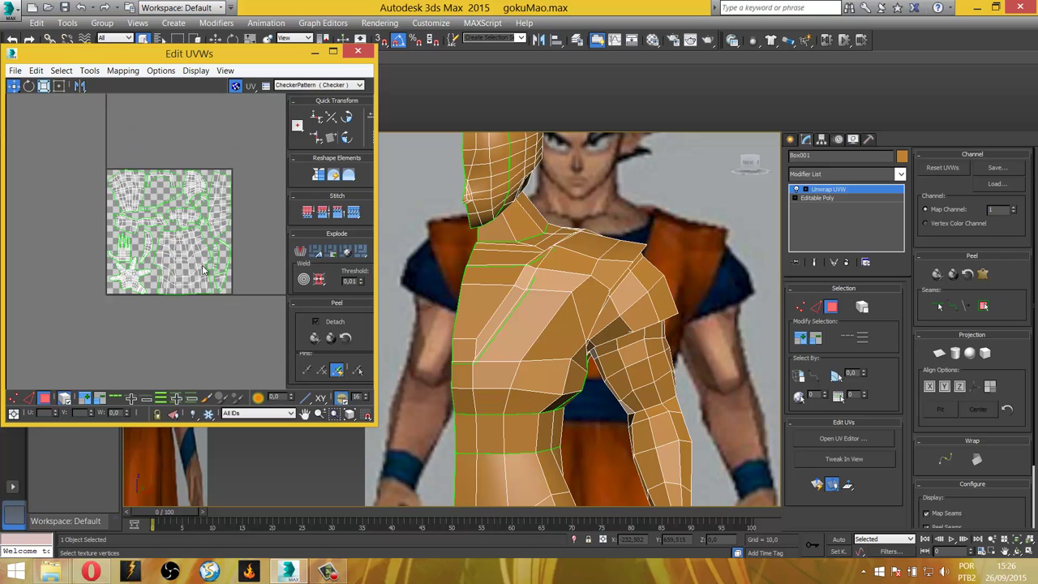
Select the narrow waist-band UV strip and move it toward the top-left.
drag(65, 138, 239, 305)
middle_drag(139, 221, 82, 244)
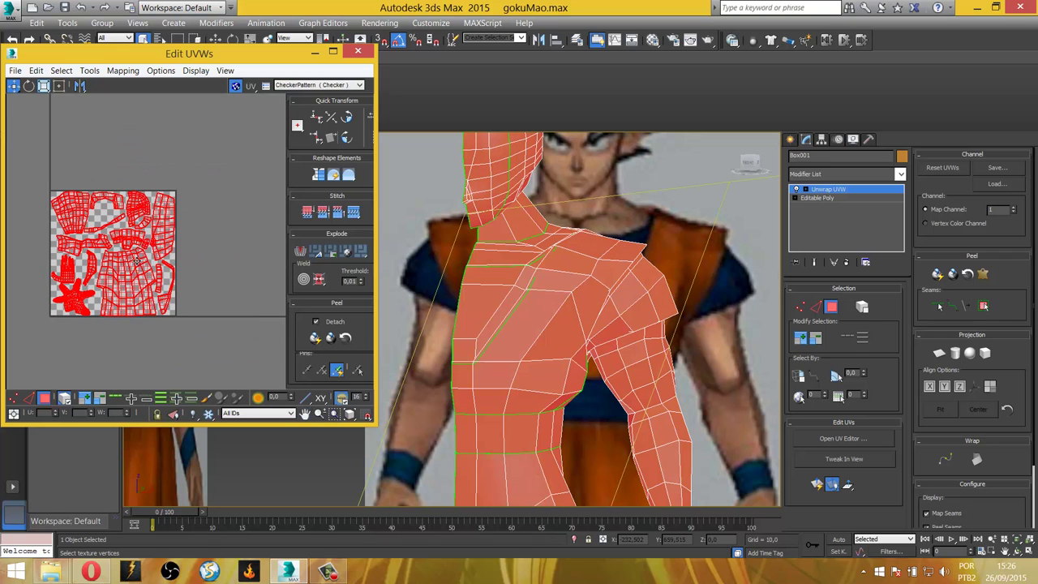
scroll(180, 281, up, 2)
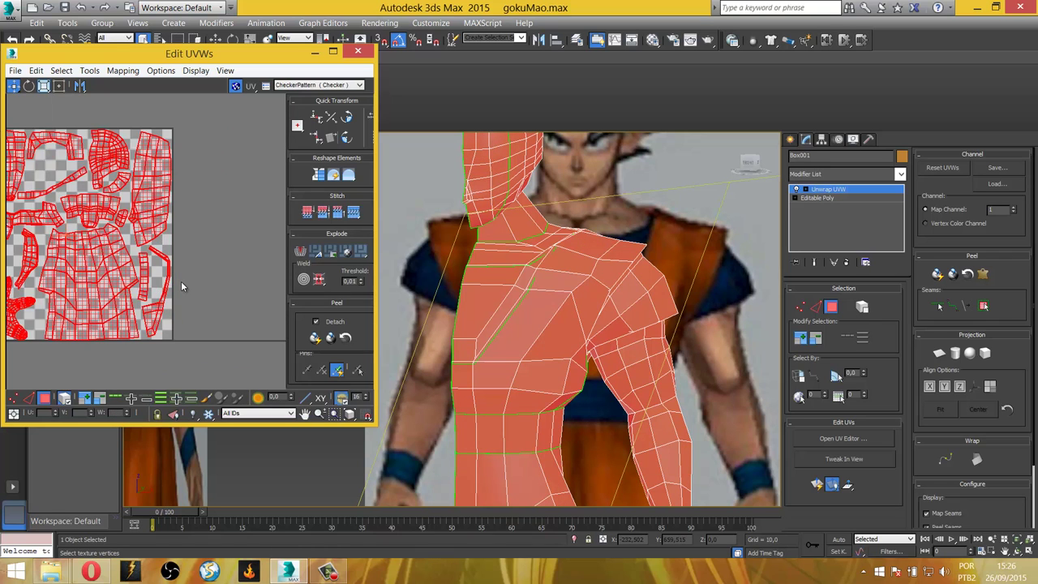
click(183, 280)
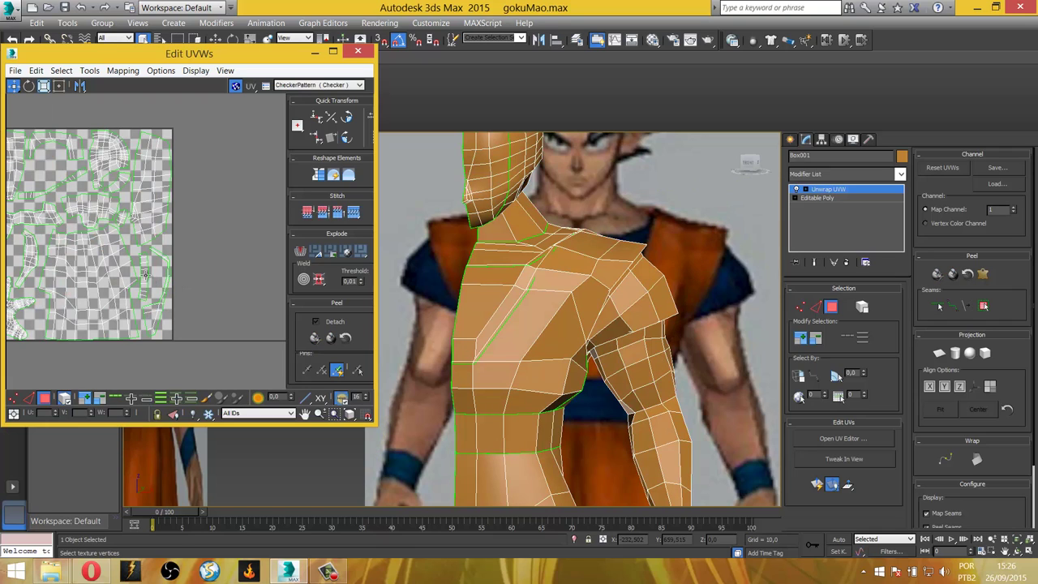
click(146, 274)
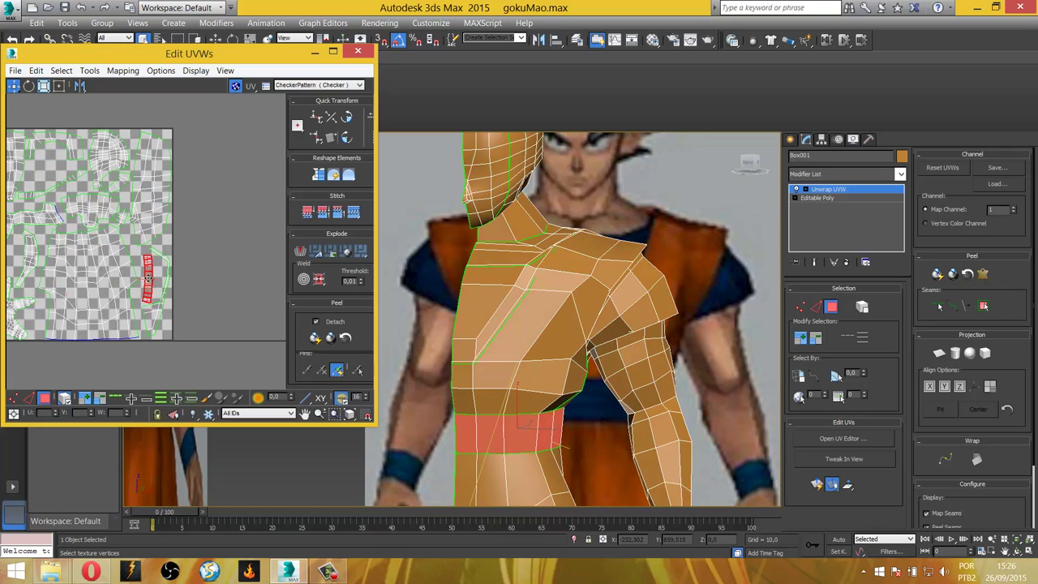
drag(148, 278, 44, 162)
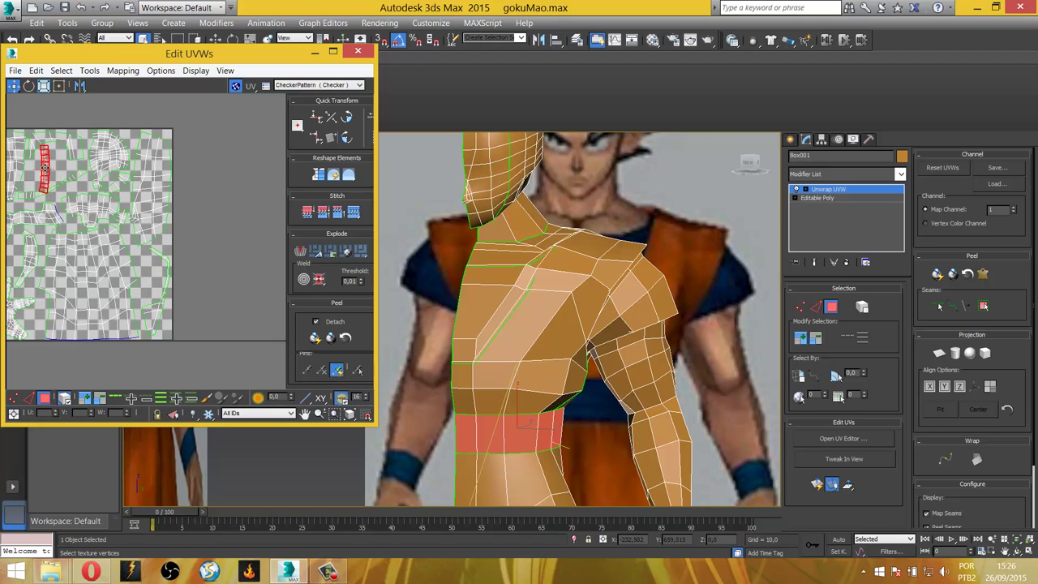
Rotate the strip to lie horizontally, nudge it into place, then select all UVs with Ctrl+A.
click(28, 85)
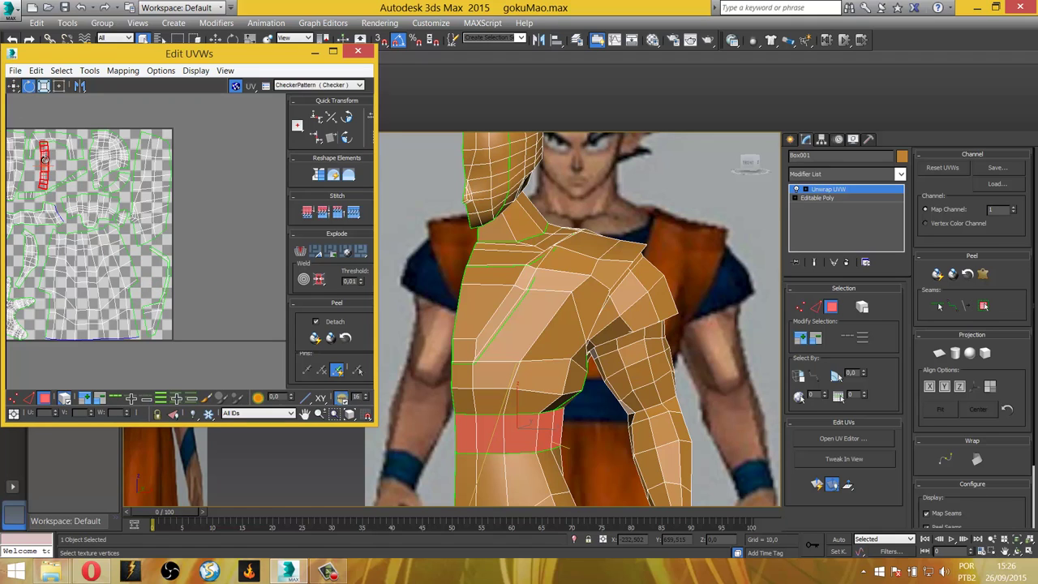
mouse_move(49, 158)
mouse_down()
mouse_move(52, 167)
mouse_move(22, 136)
mouse_up()
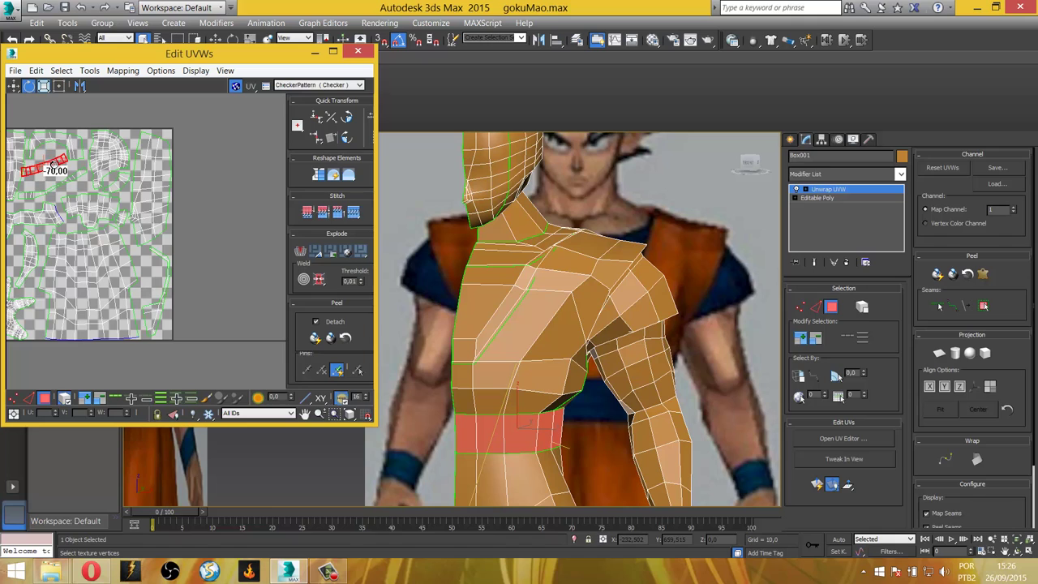
click(13, 85)
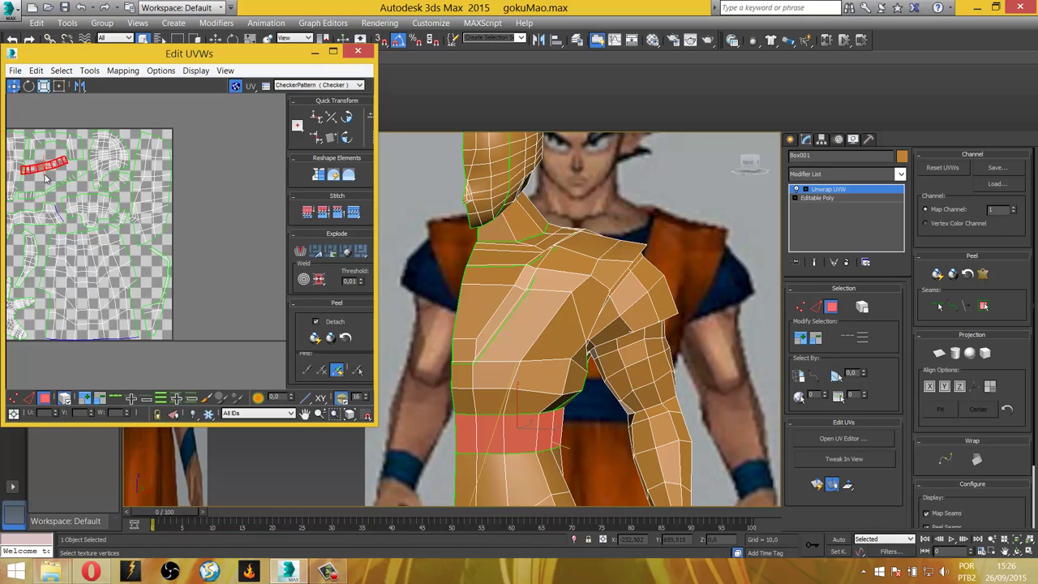
drag(44, 171, 47, 174)
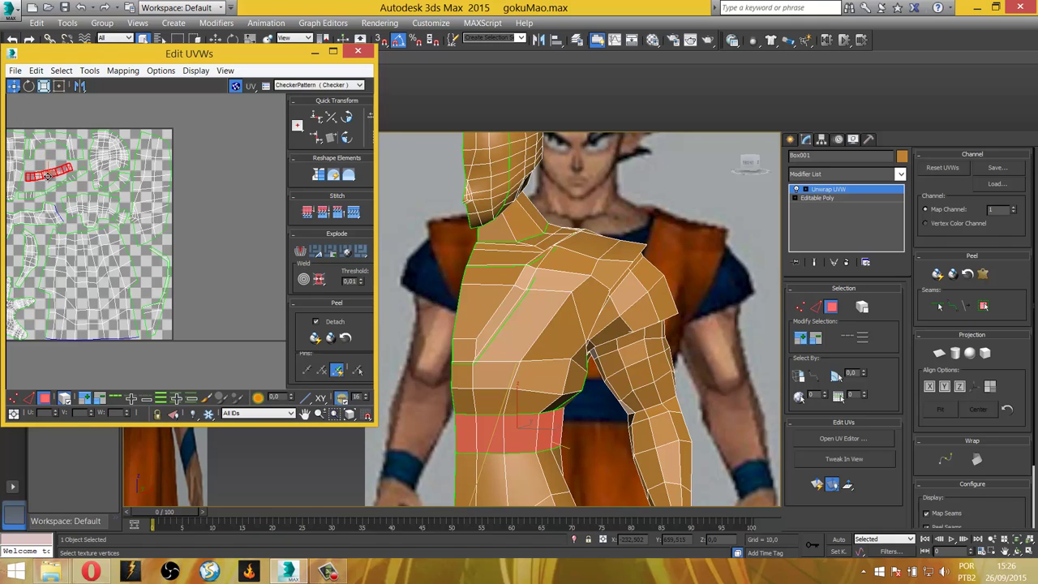
middle_drag(66, 277, 98, 273)
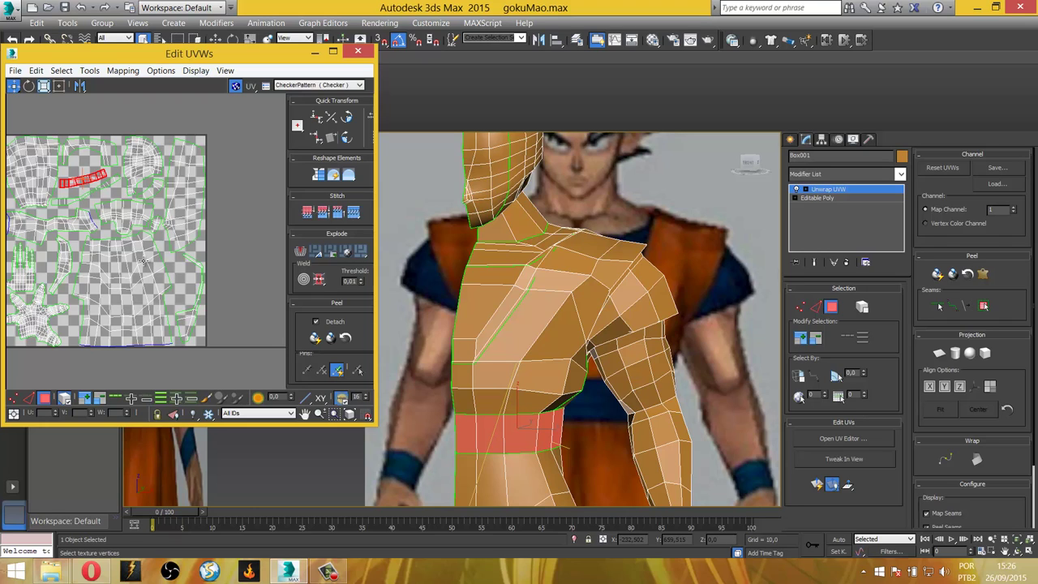
click(141, 319)
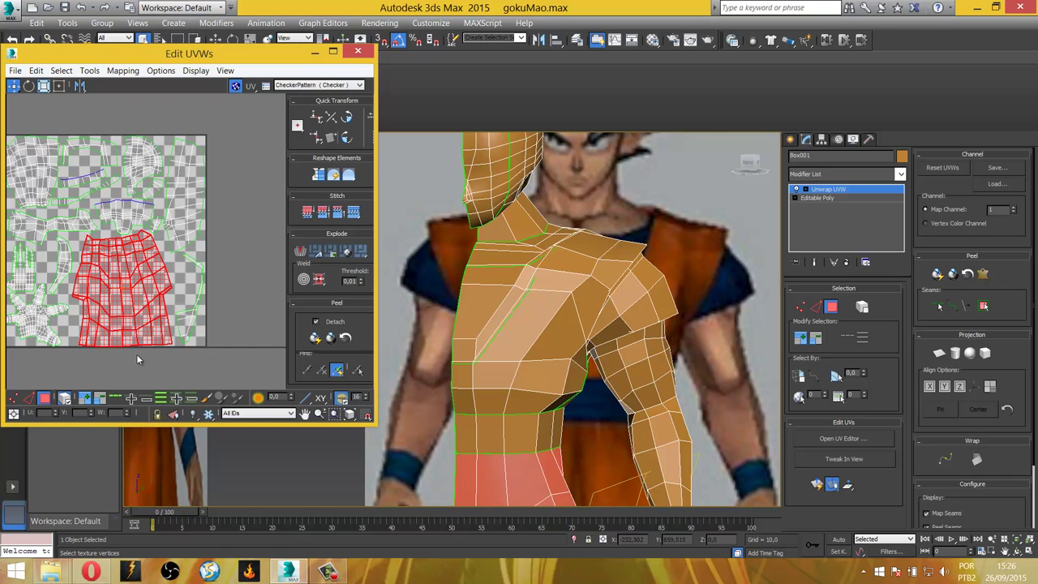
scroll(168, 347, down, 3)
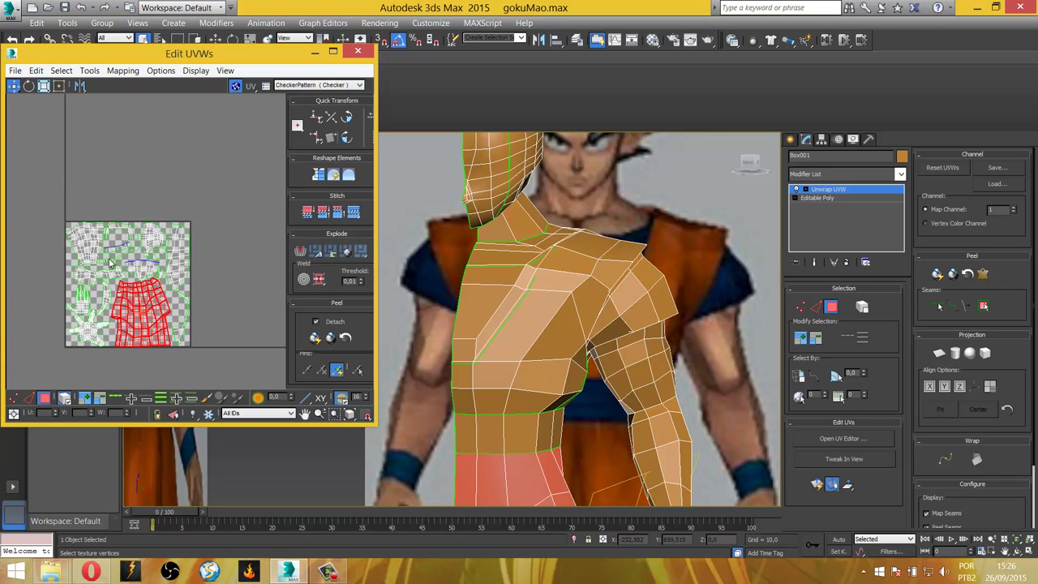
key(ctrl+a)
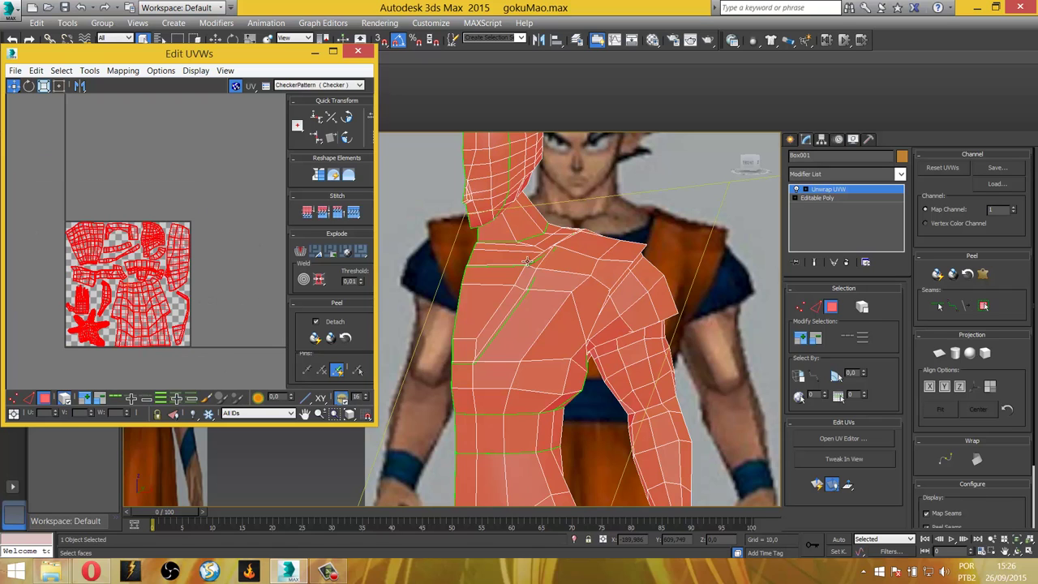
scroll(532, 259, down, 3)
scroll(536, 253, down, 2)
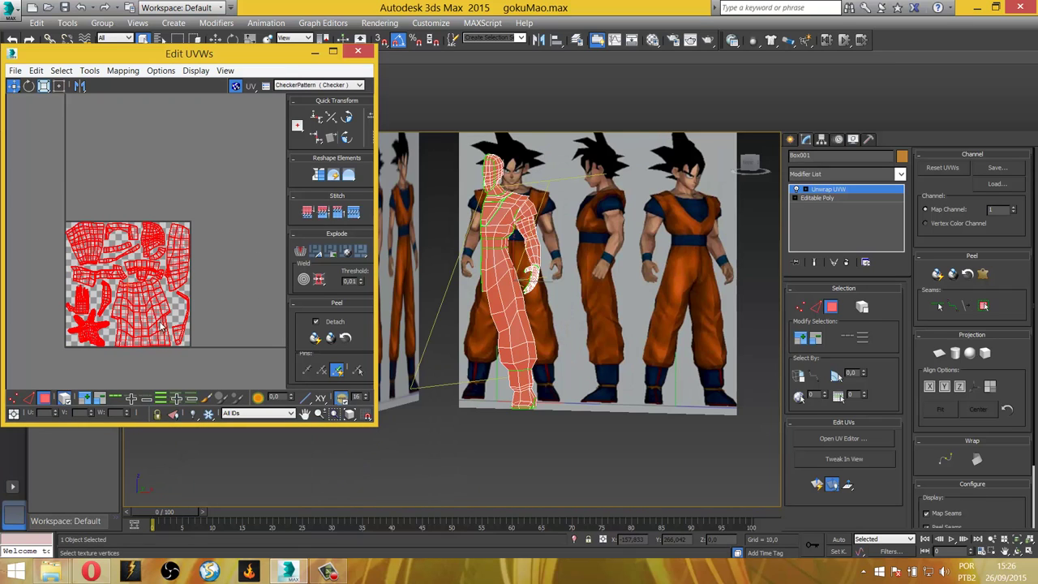
Deselect the UVs, reposition the UV editor, and bring up the Render UVs template settings.
click(233, 260)
scroll(234, 260, up, 4)
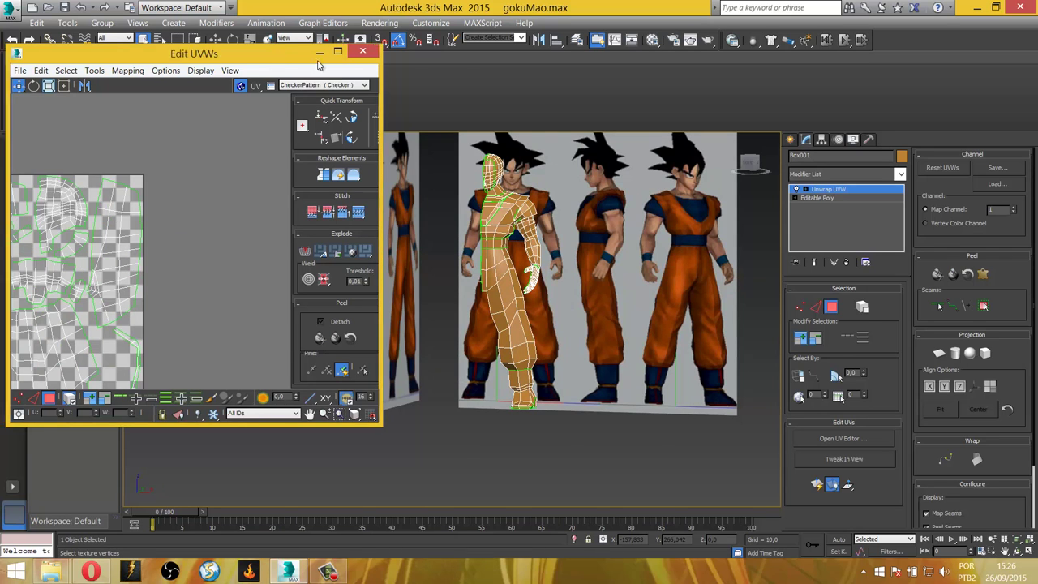
drag(275, 50, 564, 68)
middle_drag(387, 232, 484, 201)
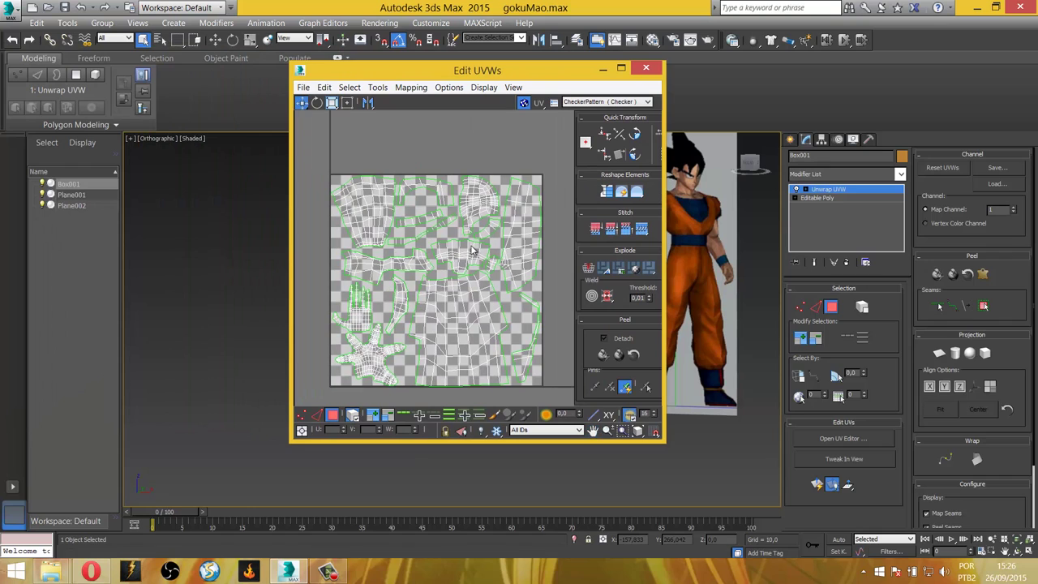
click(377, 87)
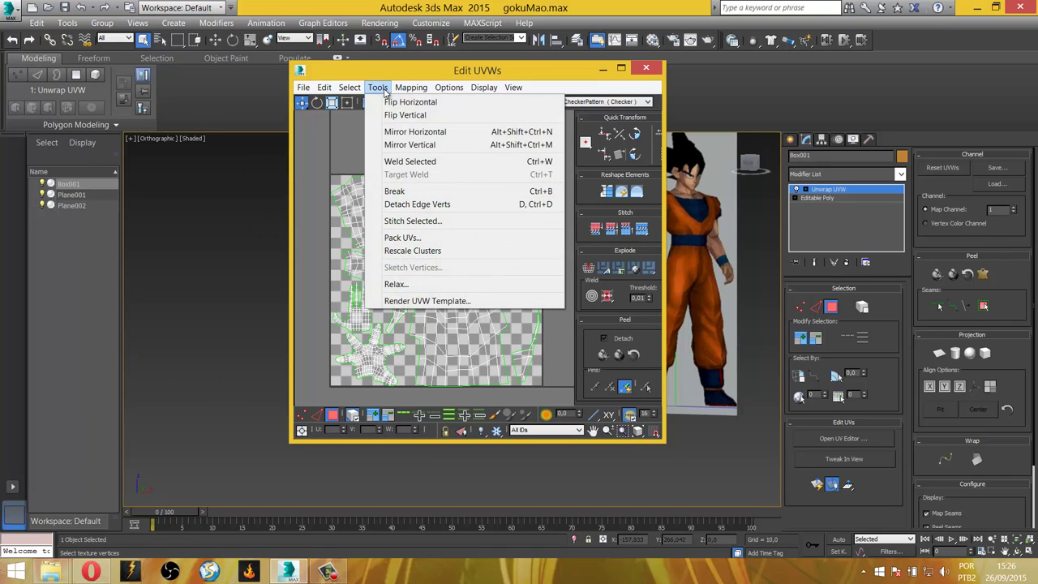
click(414, 301)
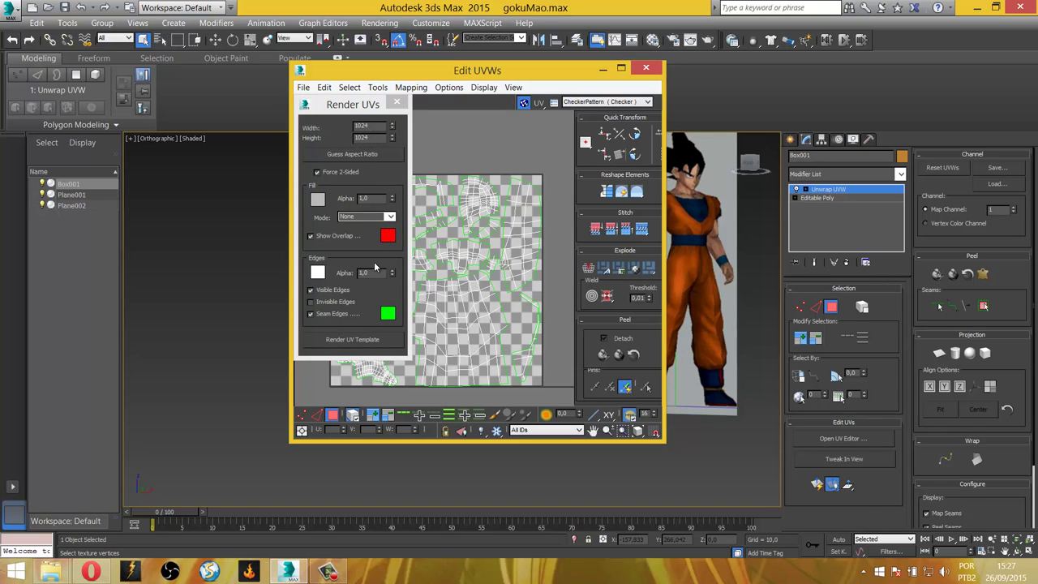
Render the 1024 × 1024 UV template and move the Render Map window left.
click(355, 338)
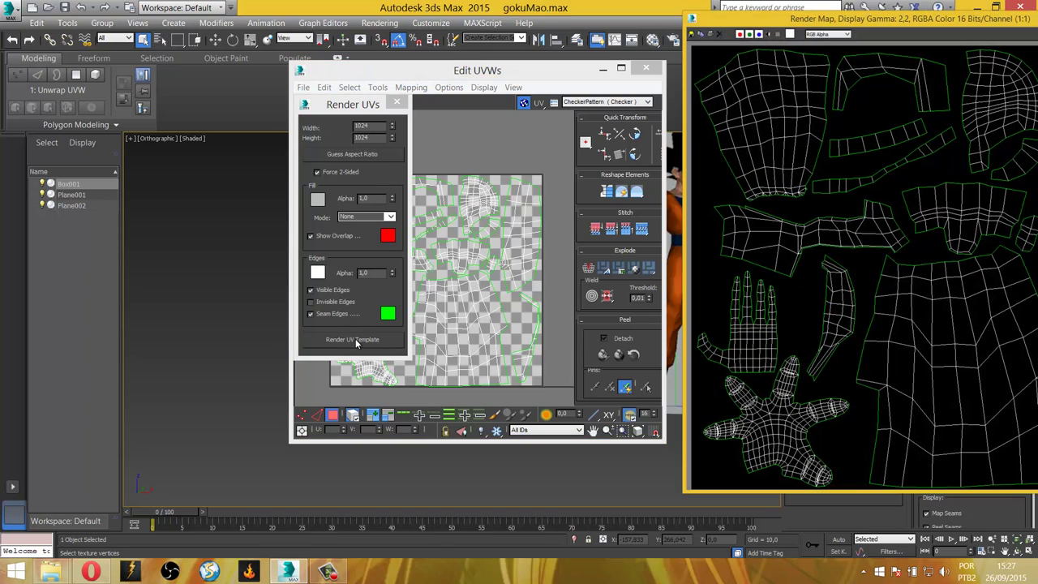
drag(754, 24, 485, 14)
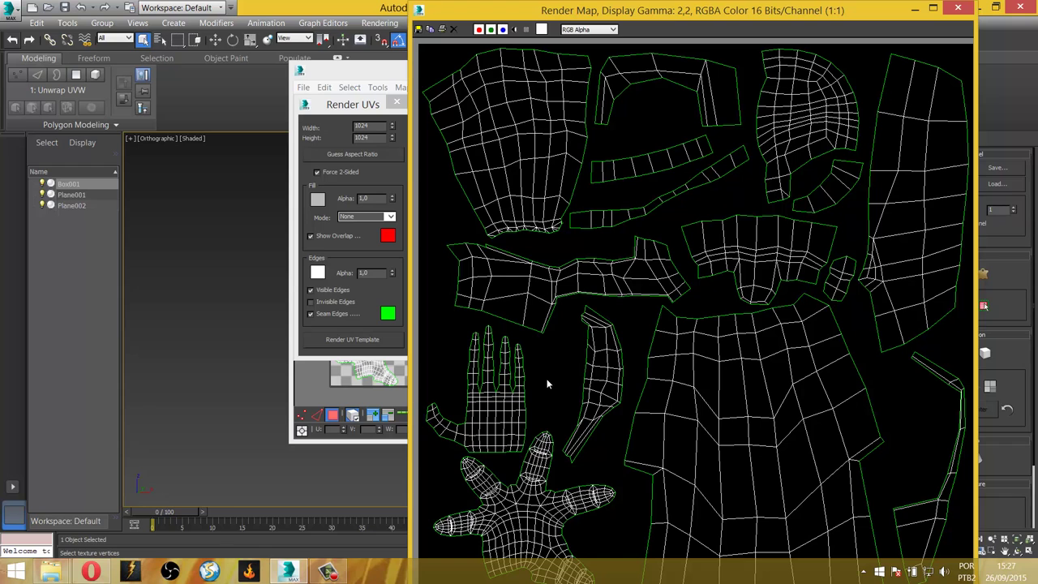
Save the rendered template as PNG file GokuUV, accepting the PNG configuration.
click(420, 31)
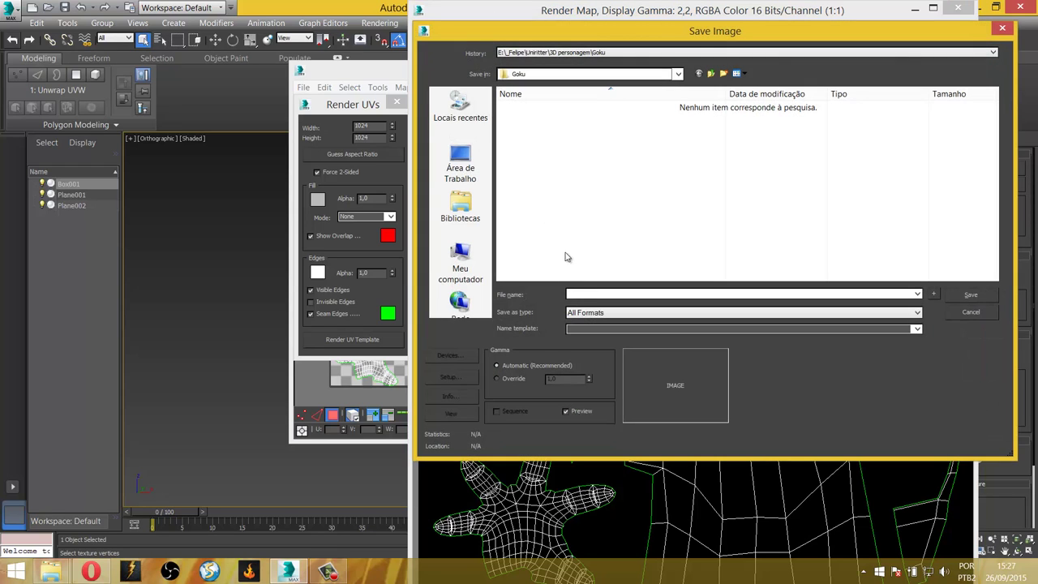
click(593, 314)
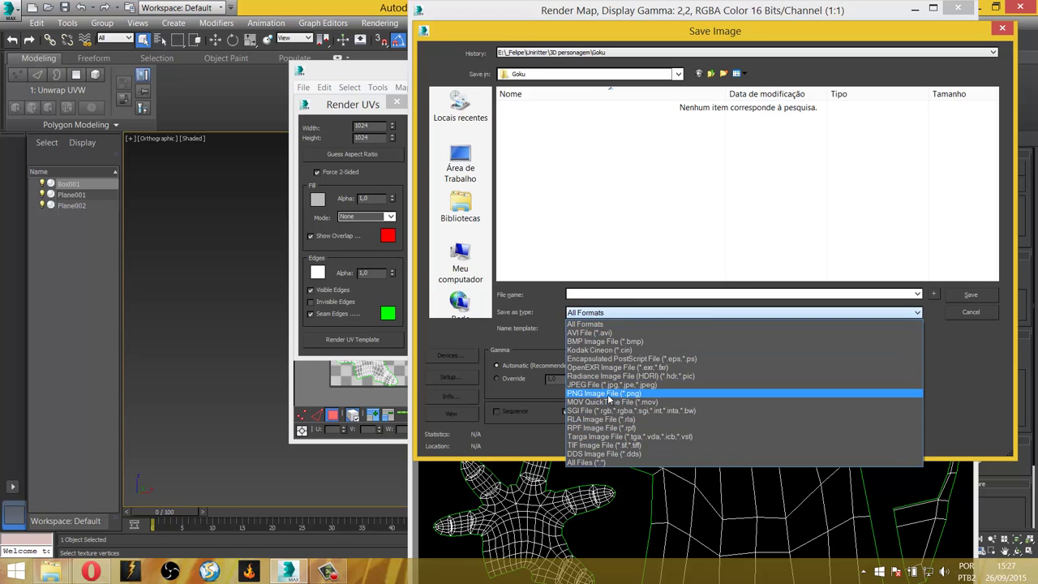
click(606, 393)
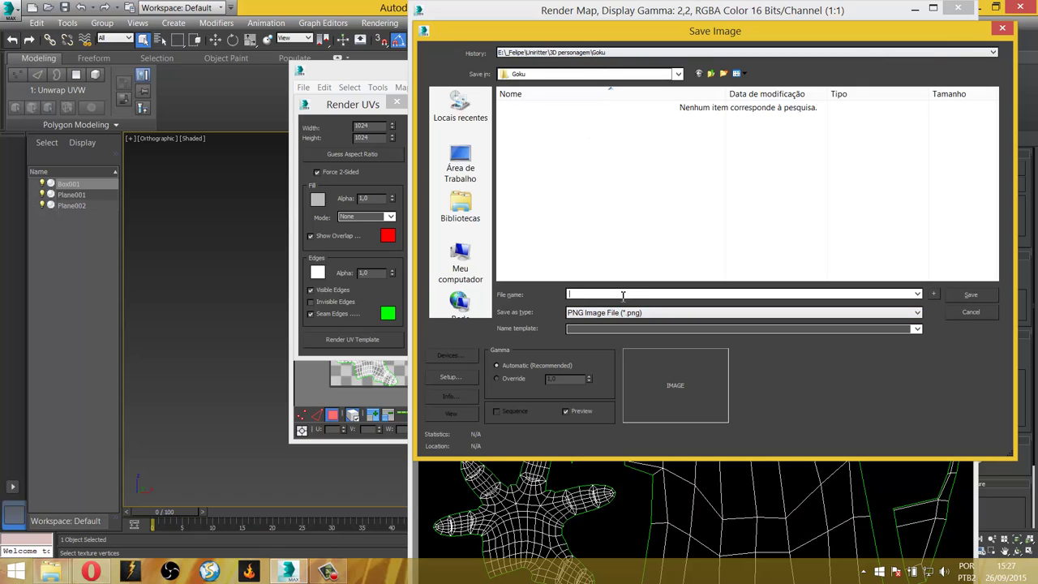
text(Goku)
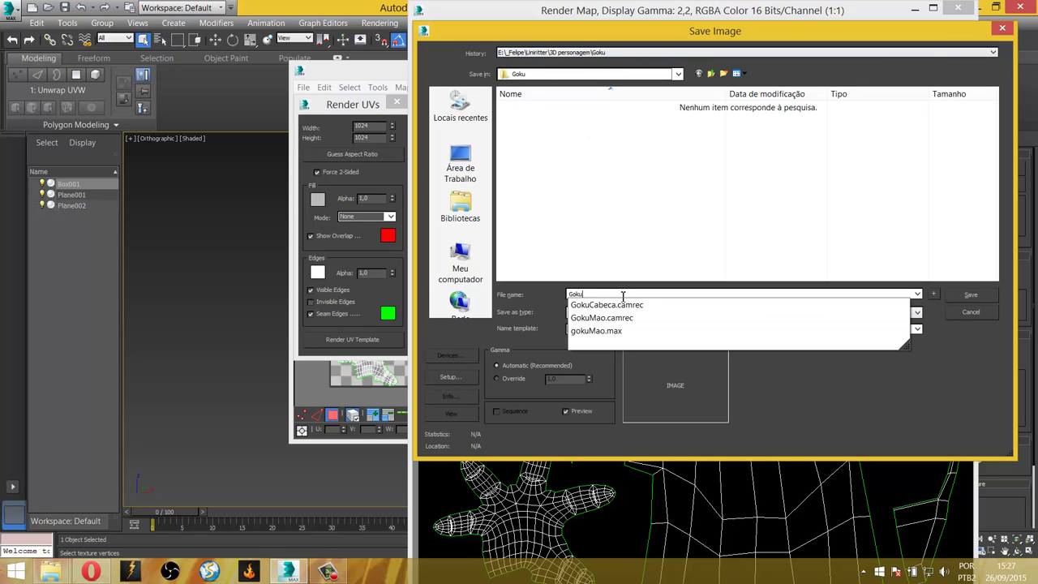
text(UVW)
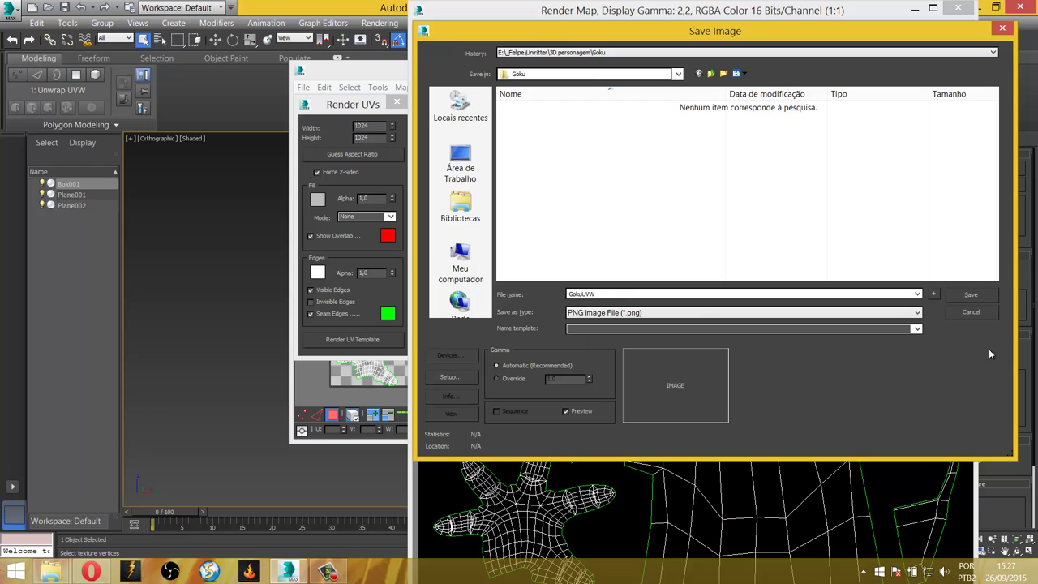
click(970, 290)
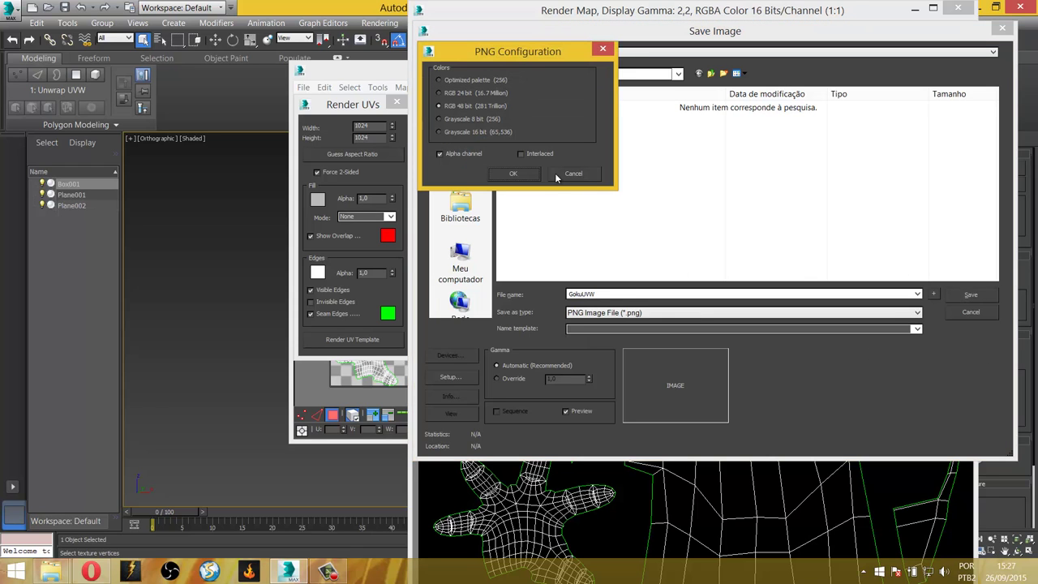
click(520, 174)
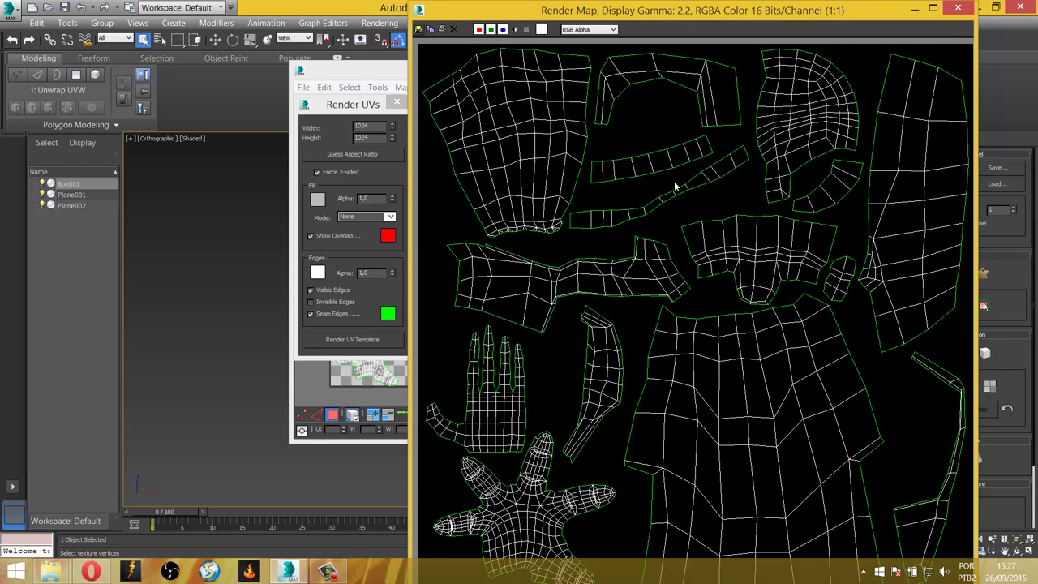
Close the rendered template and UV editor, and switch the viewport to a straight Front view.
click(956, 9)
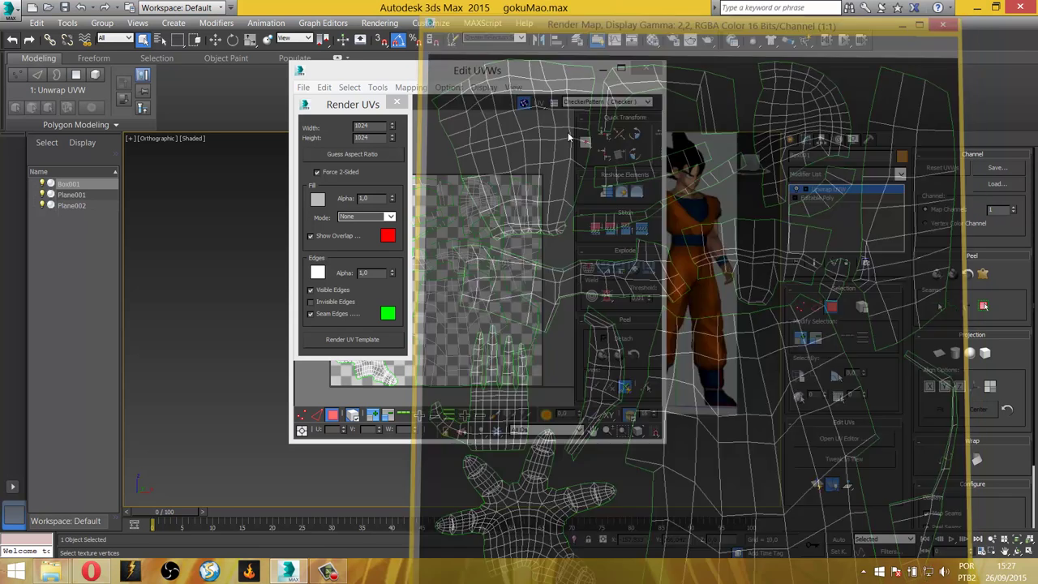
click(646, 68)
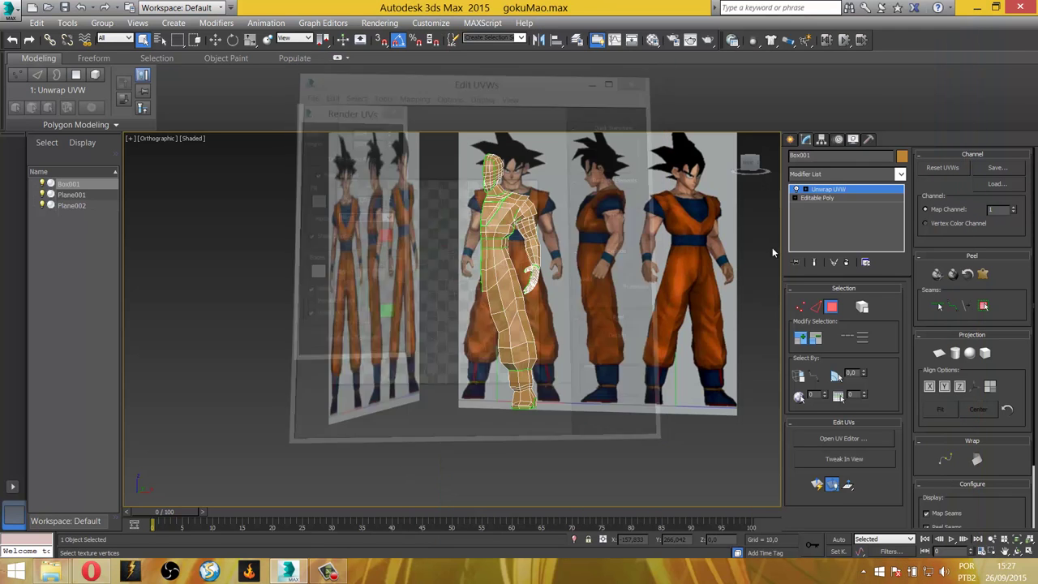
click(790, 139)
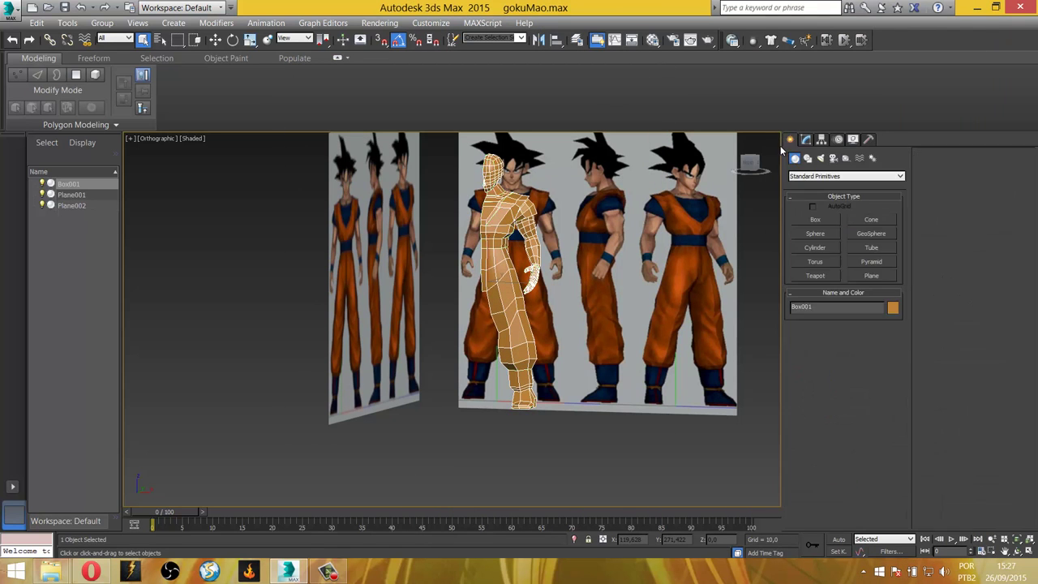
middle_drag(567, 220, 512, 288)
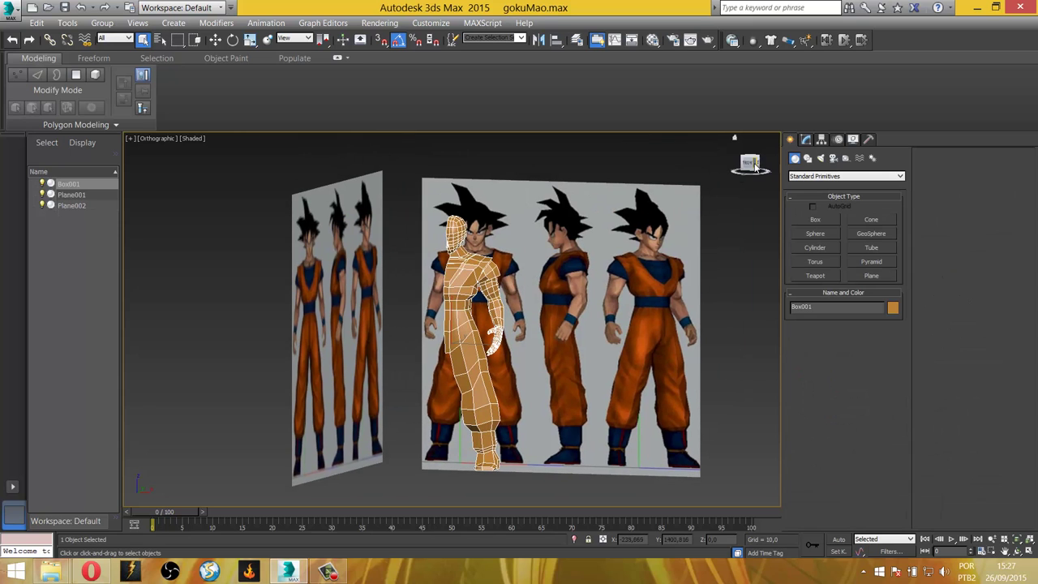
click(751, 167)
Zoom and pan the Front view so all three reference figures show head to feet.
scroll(482, 332, up, 1)
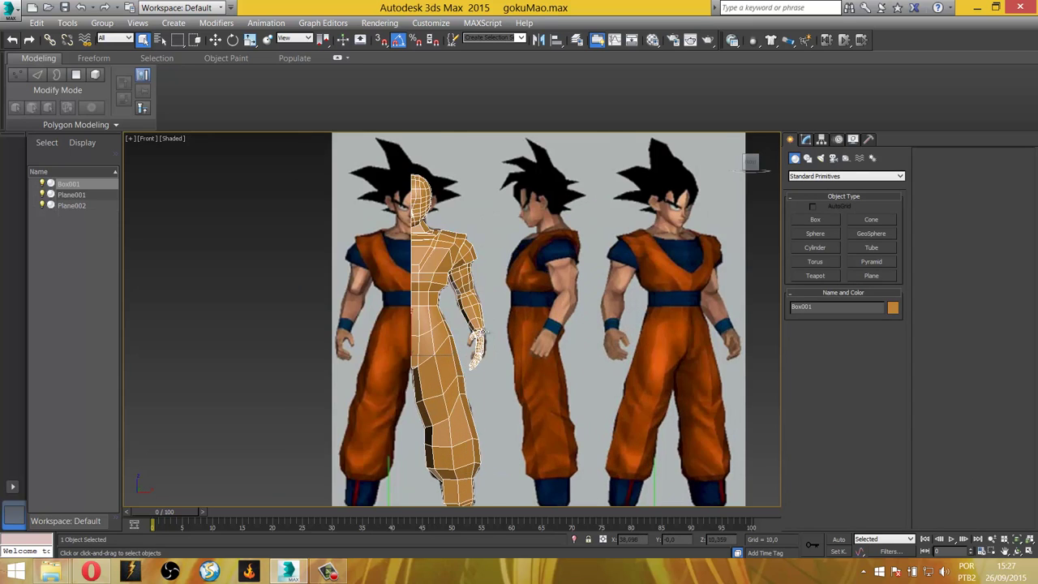
scroll(482, 333, up, 1)
scroll(417, 371, up, 2)
scroll(417, 370, up, 1)
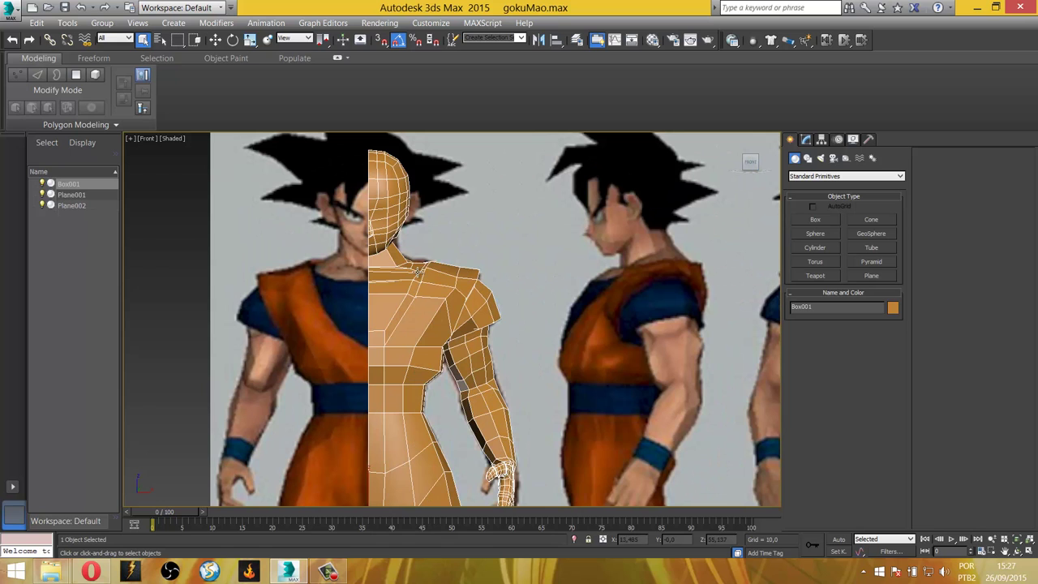
scroll(459, 431, down, 1)
scroll(458, 351, down, 2)
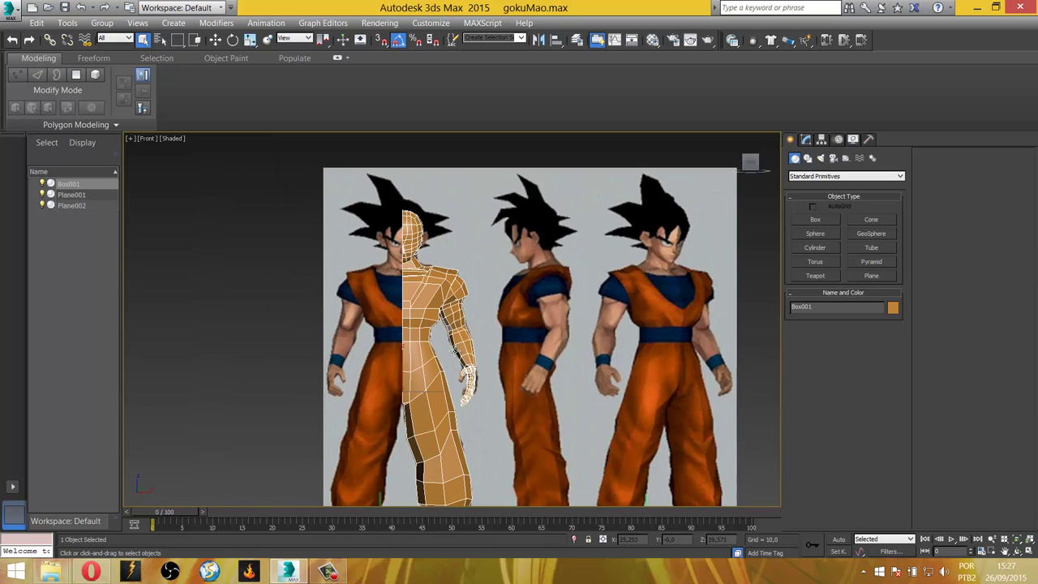
scroll(376, 256, up, 2)
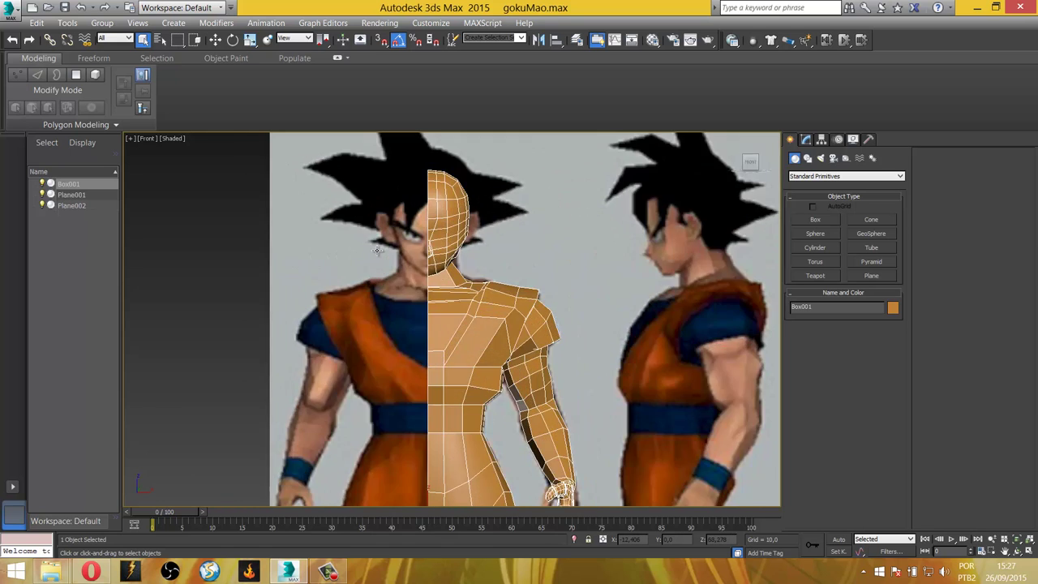
scroll(375, 257, up, 2)
scroll(512, 280, down, 2)
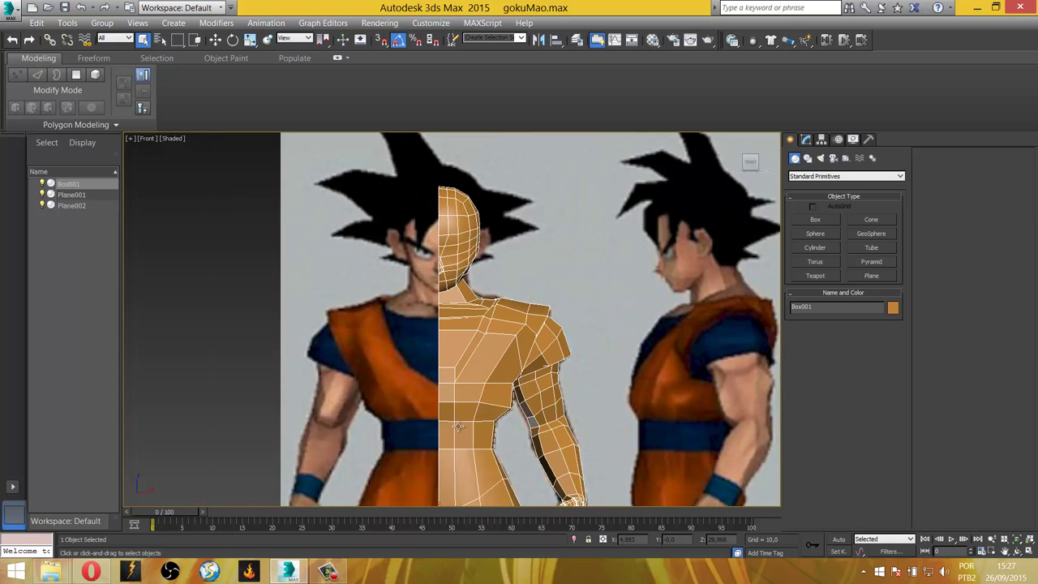
scroll(459, 382, down, 3)
middle_drag(382, 413, 405, 266)
middle_drag(374, 183, 417, 260)
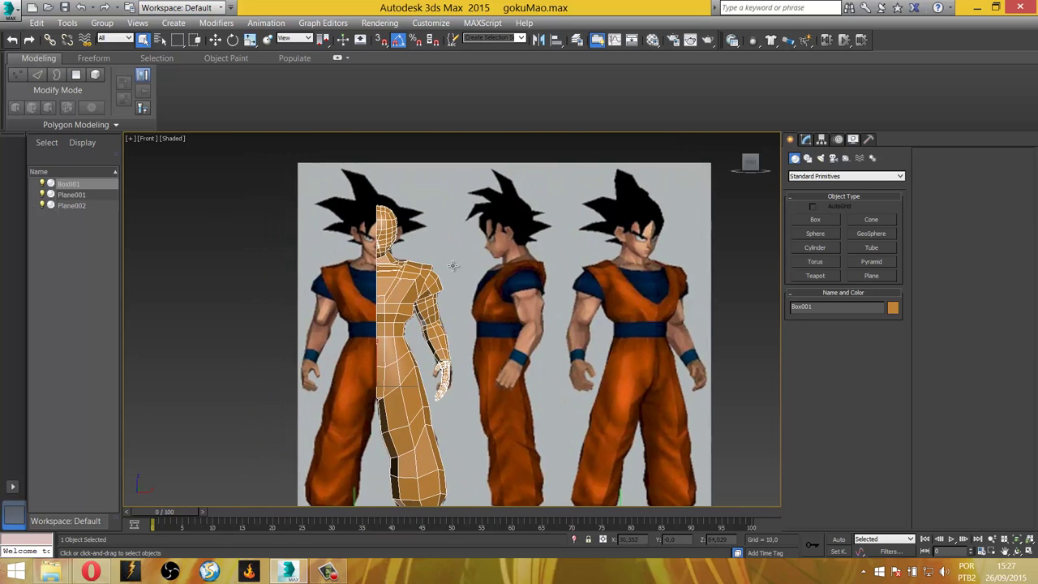
Bring up Viewport Canvas from Tools, dock its panel on the left, and narrow the Scene Explorer.
click(65, 24)
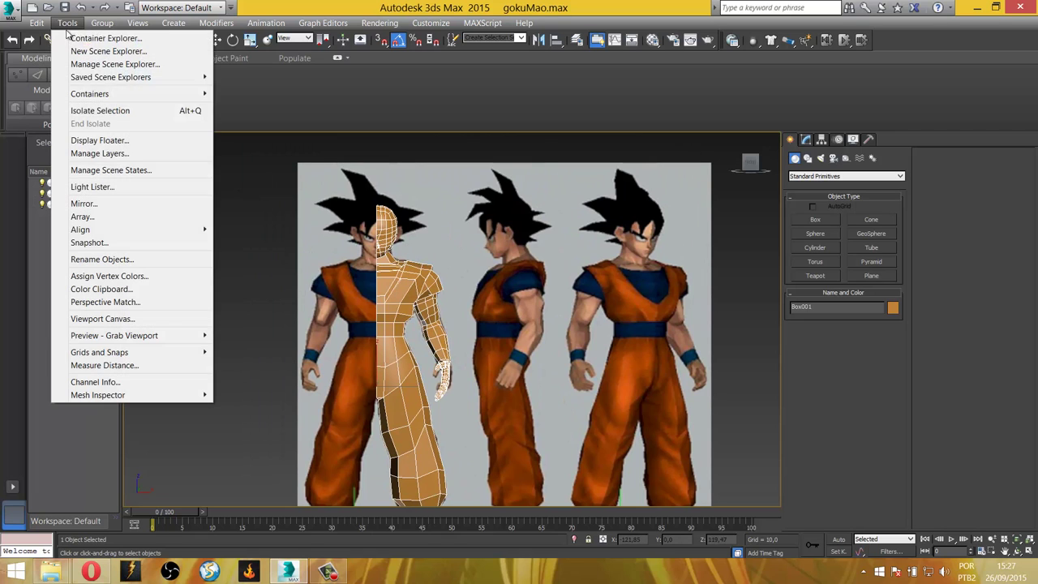
click(126, 320)
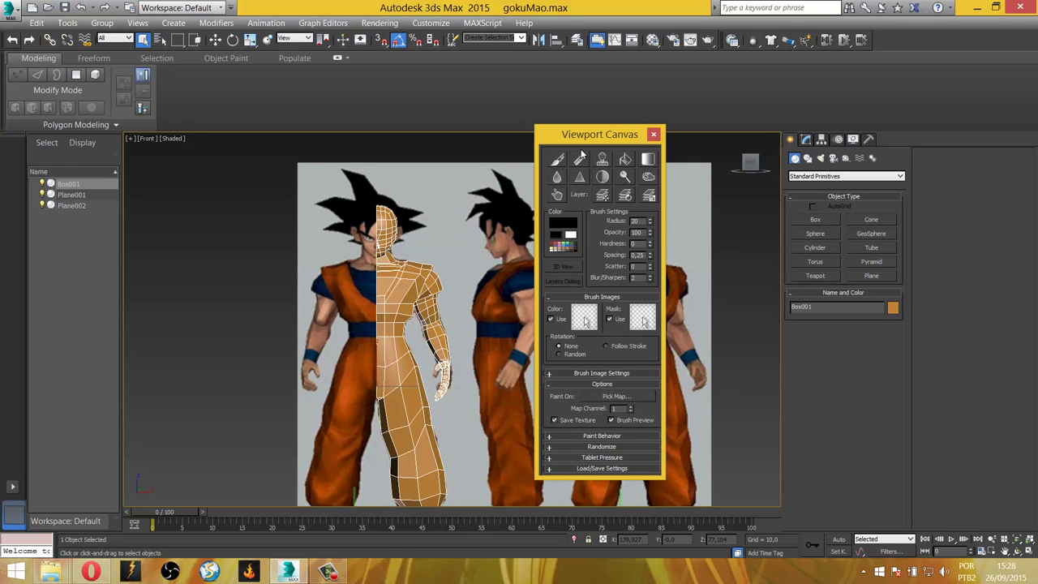
drag(581, 141, 117, 182)
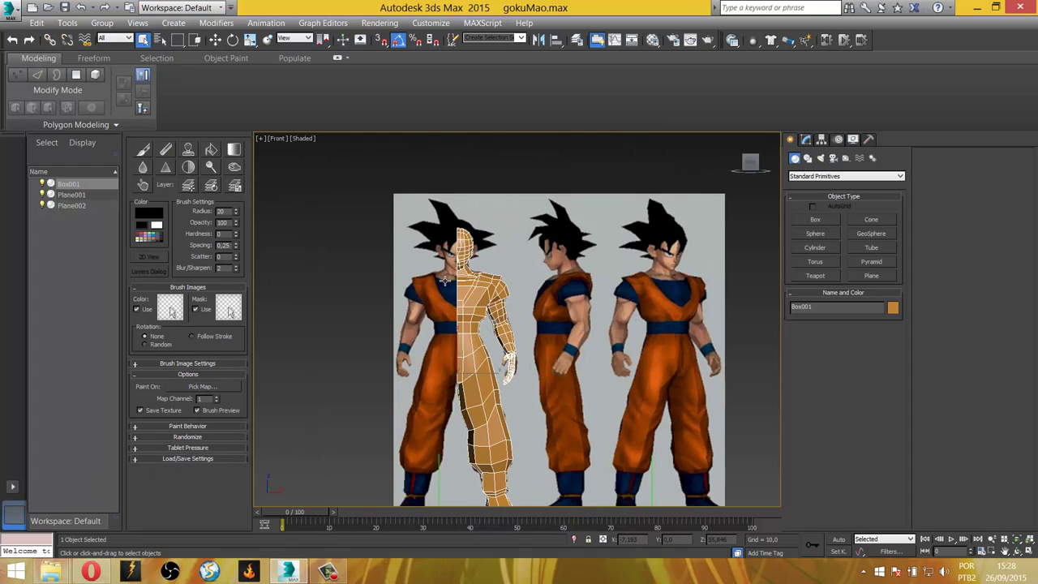
scroll(373, 292, up, 3)
middle_drag(491, 339, 457, 284)
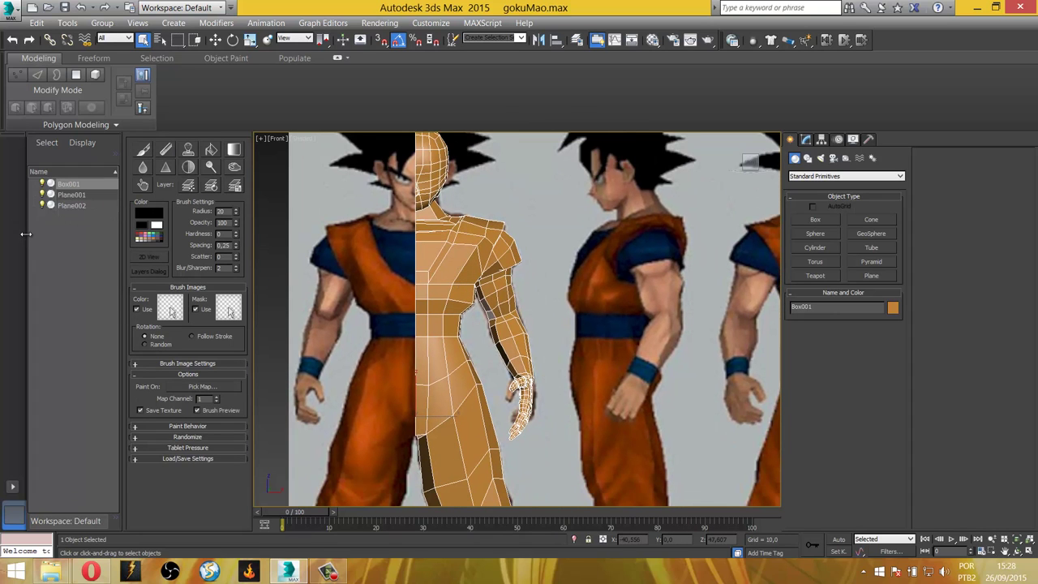
drag(26, 234, 49, 236)
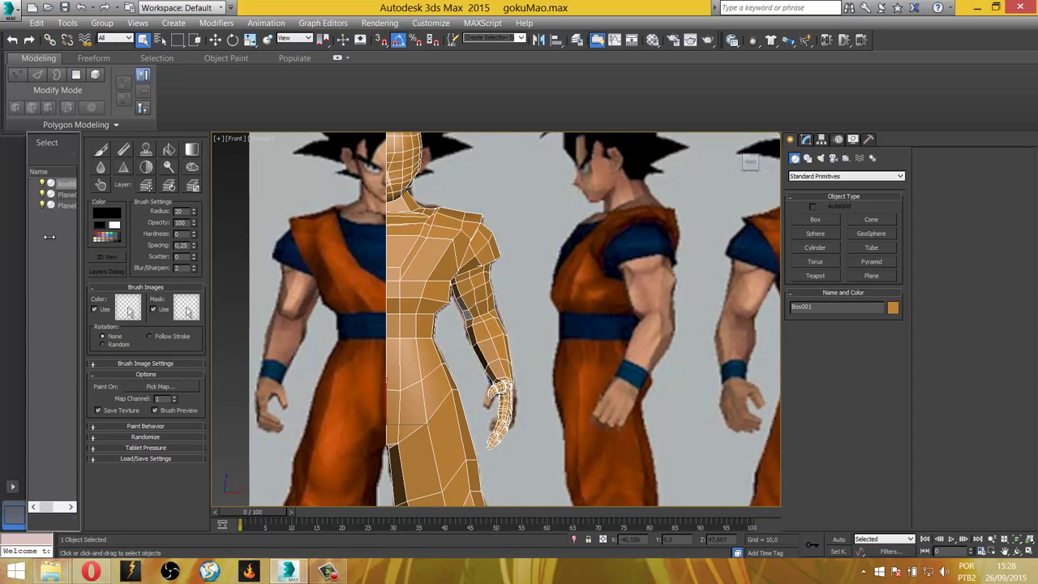
Pan and zoom the Front view to show the full reference figures with Goku's head.
middle_drag(361, 227, 329, 248)
scroll(339, 258, up, 1)
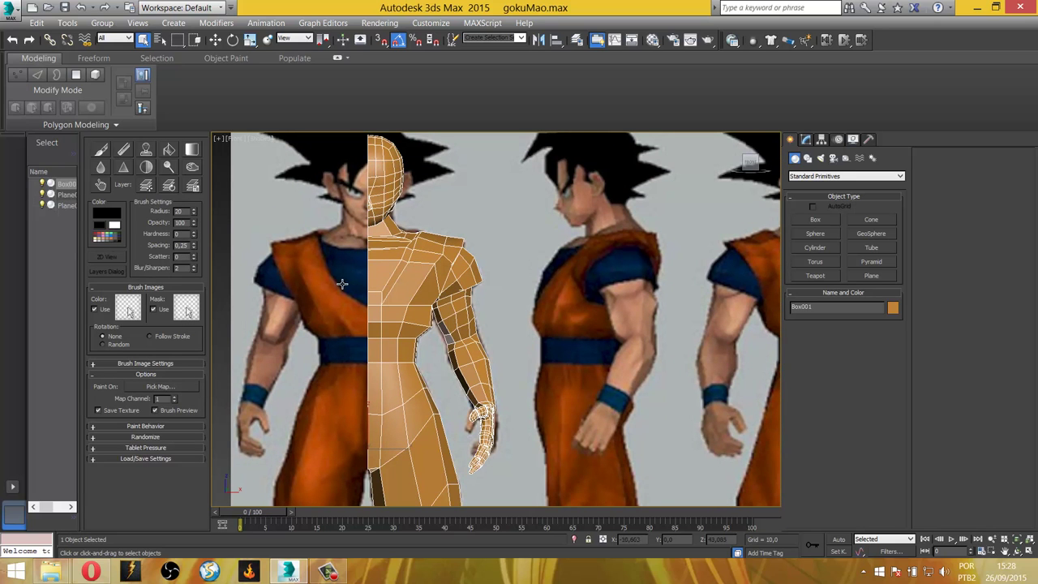
scroll(342, 283, down, 2)
scroll(342, 284, down, 2)
middle_drag(334, 288, 335, 327)
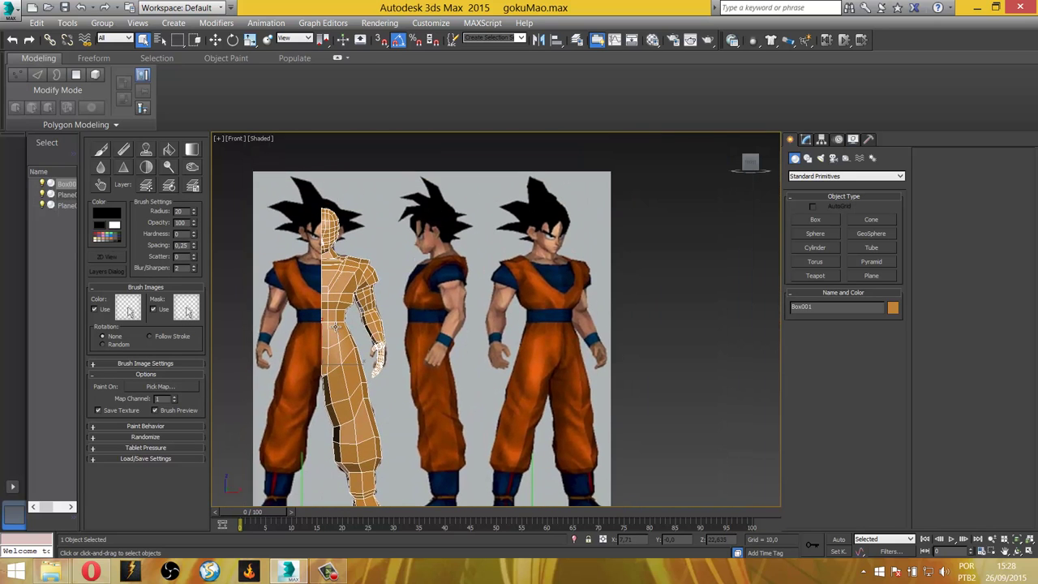
scroll(335, 327, up, 2)
scroll(335, 327, up, 2)
middle_drag(339, 241, 344, 286)
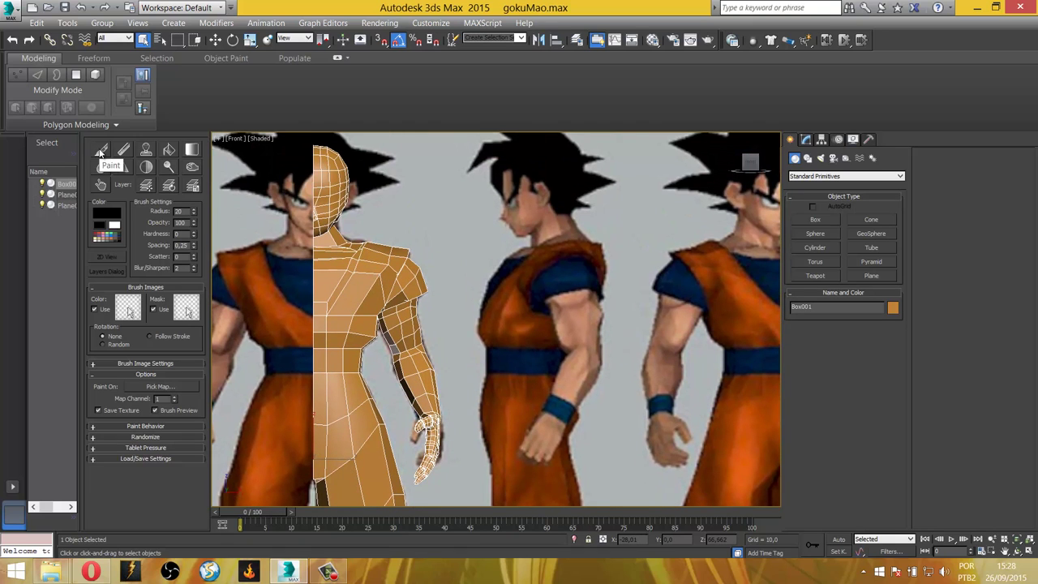
Start Paint, assign a Standard material, and set up a 1024 × 1024 lighter-grey diffuse texture.
click(100, 153)
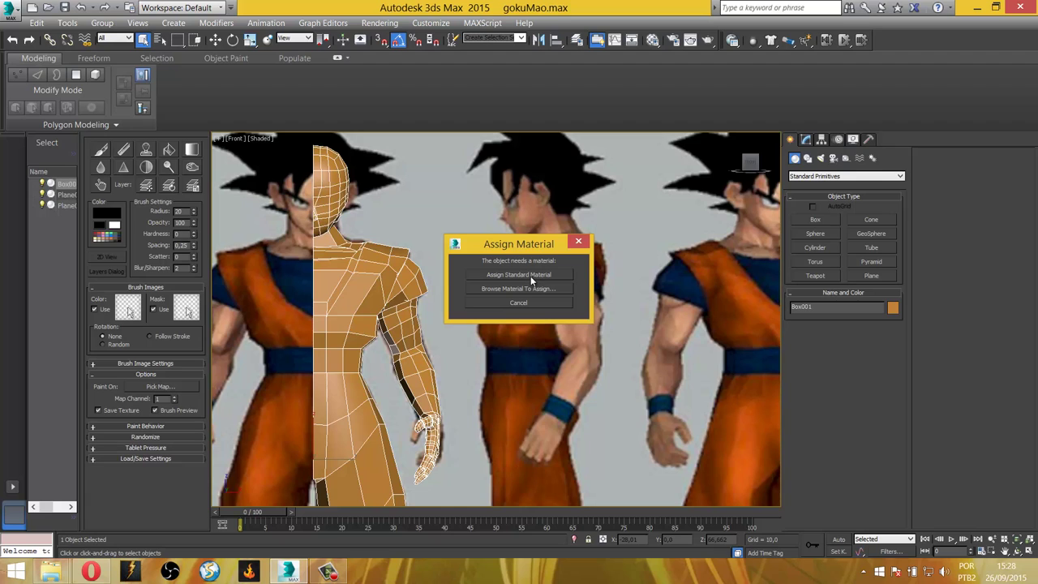
click(532, 277)
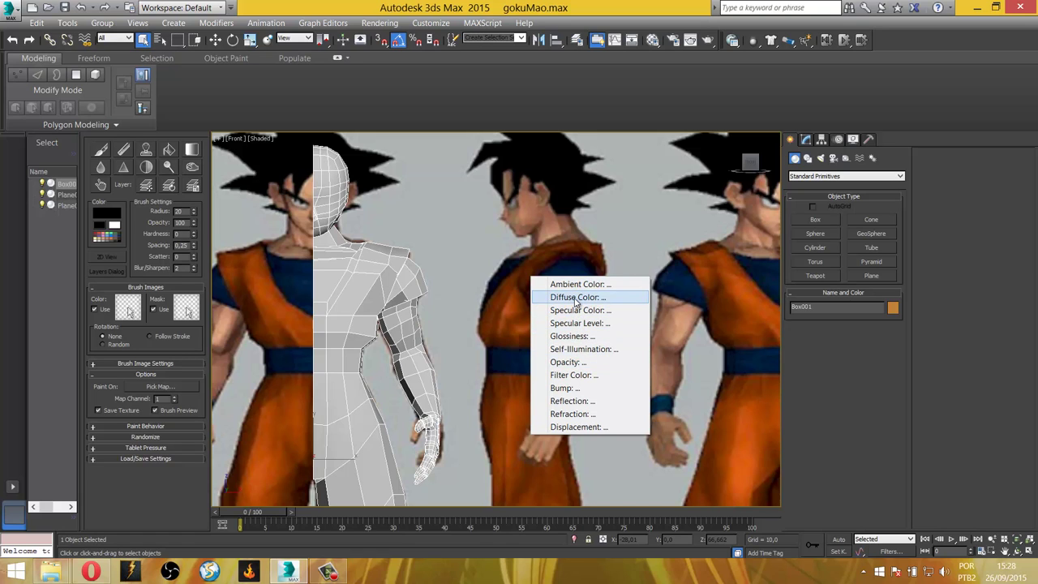
click(574, 297)
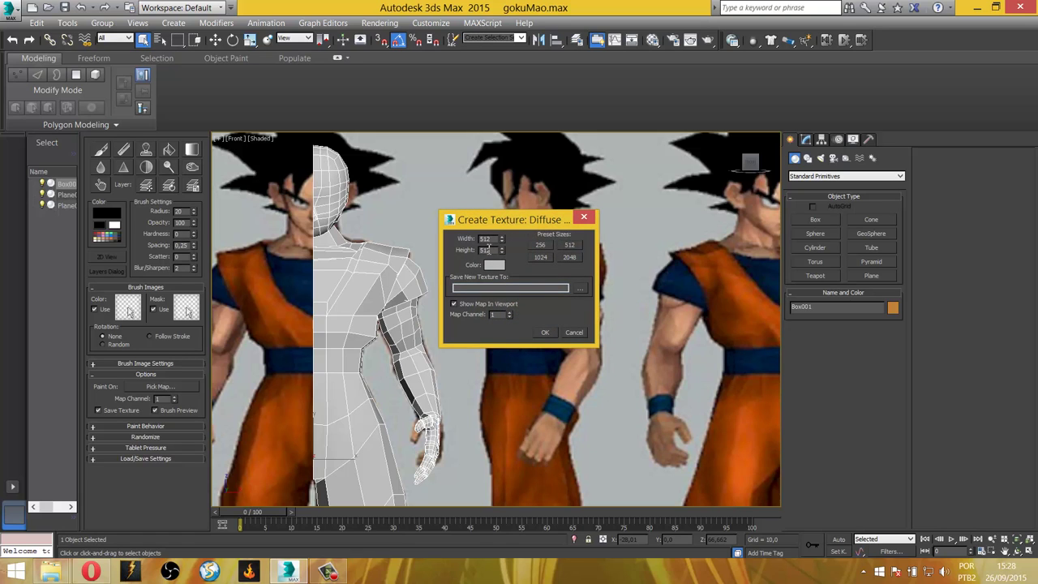
click(542, 258)
click(496, 267)
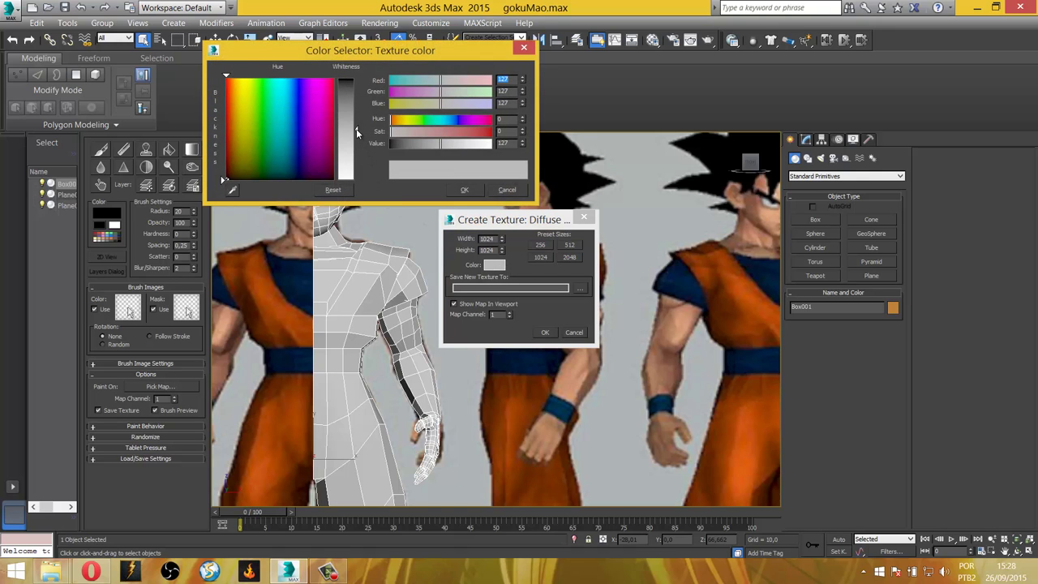
drag(358, 134, 356, 140)
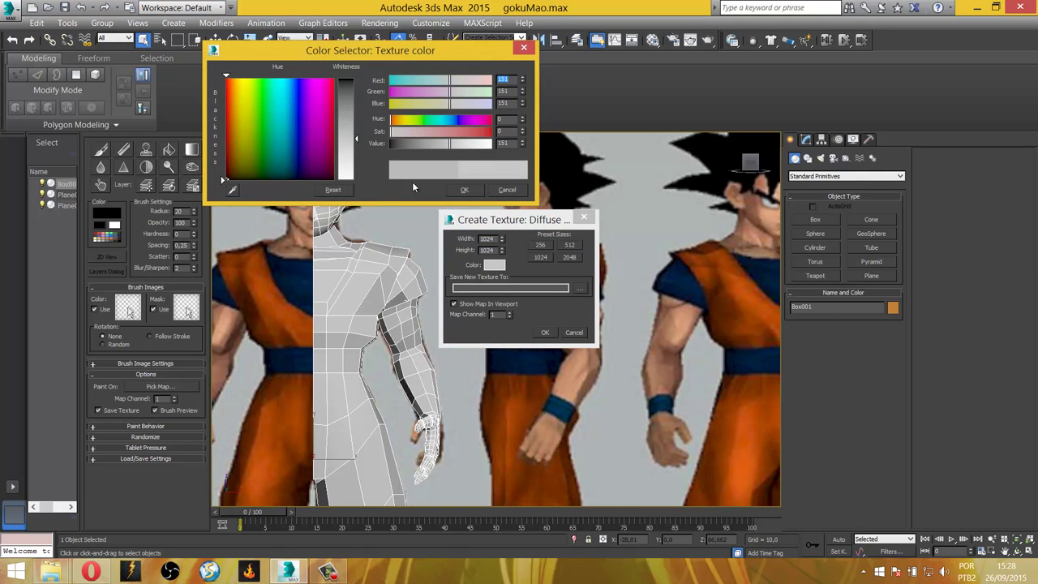
click(455, 189)
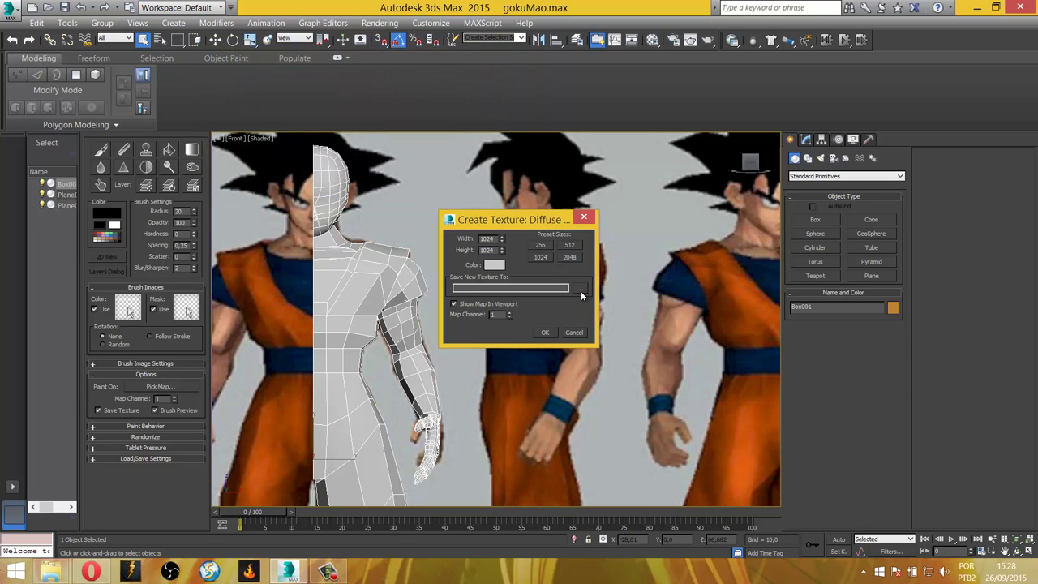
Save the new texture as JPEG gokuTexture1 and create it on the mesh.
click(581, 291)
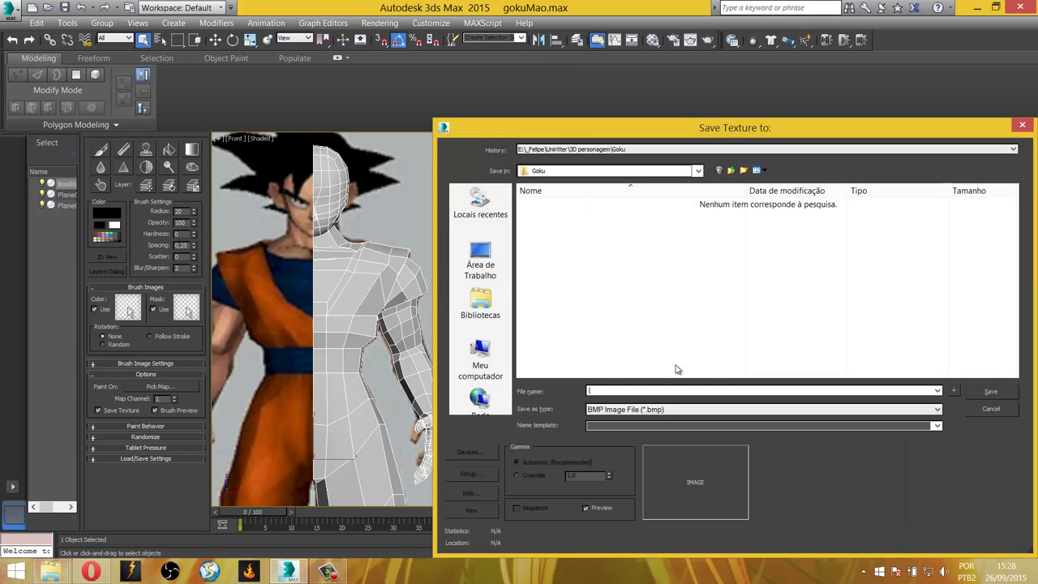
click(658, 412)
click(633, 479)
text(go)
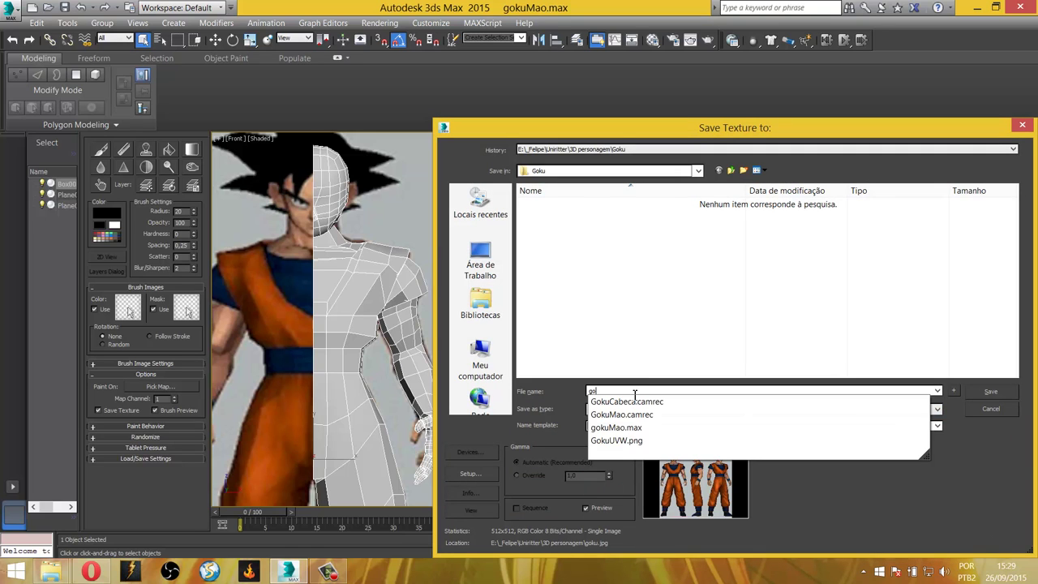
text(kuTexture1)
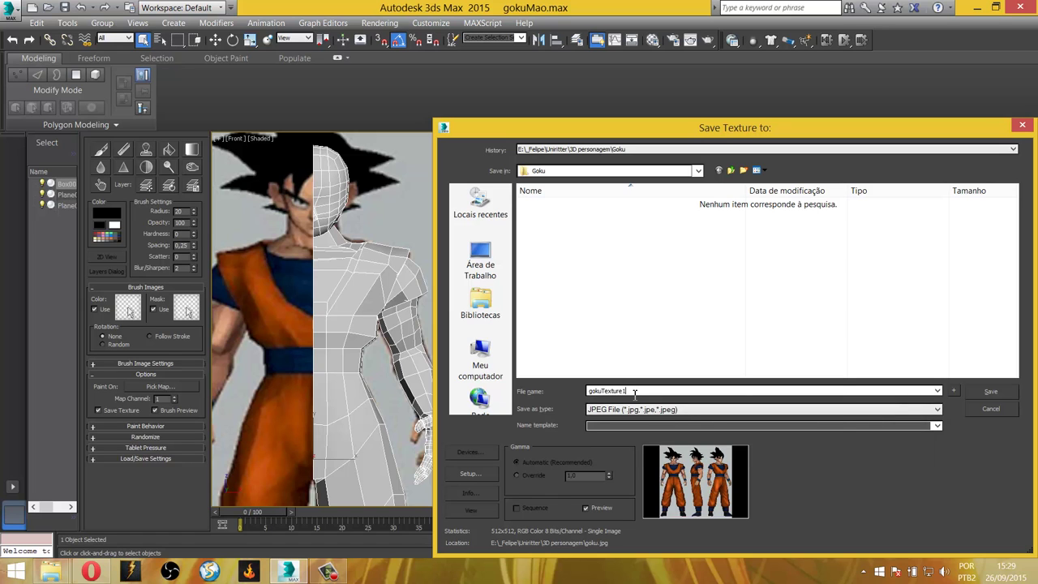
key(Return)
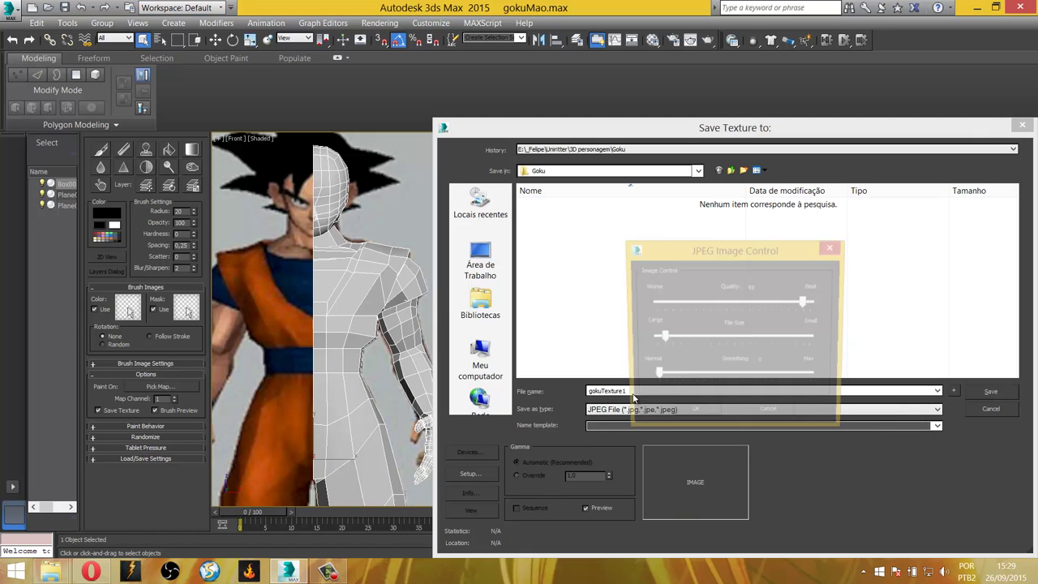
click(705, 414)
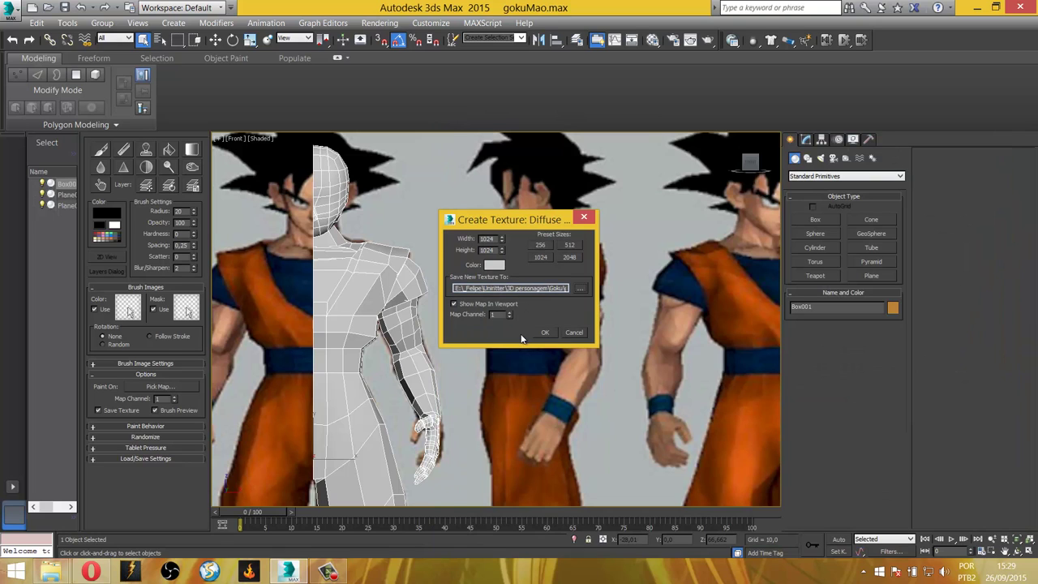
click(545, 333)
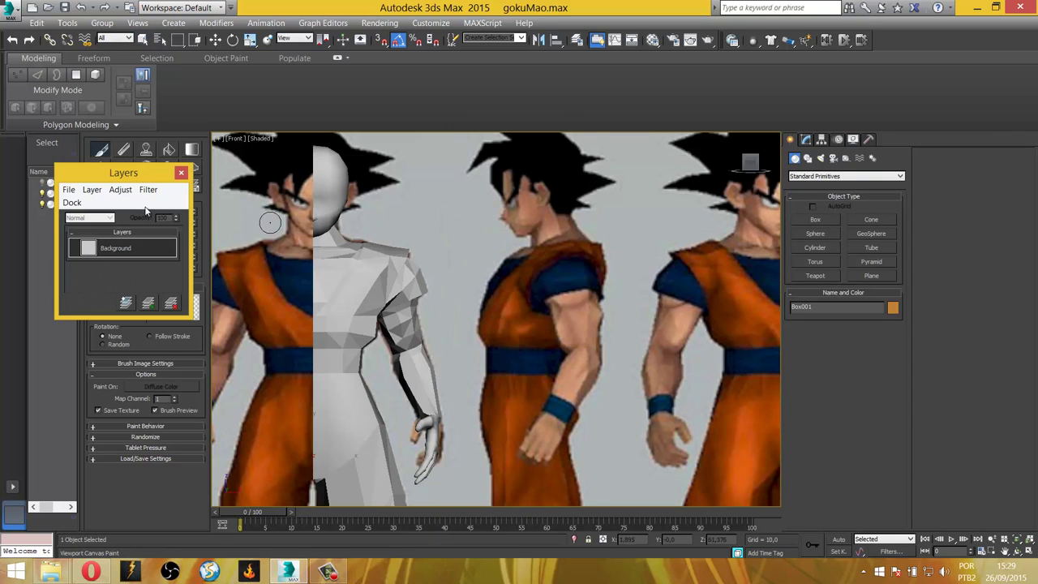
Move the Layers dialog right, add Layer 1 above Background, and switch to the 2D Paint view.
drag(112, 178, 658, 243)
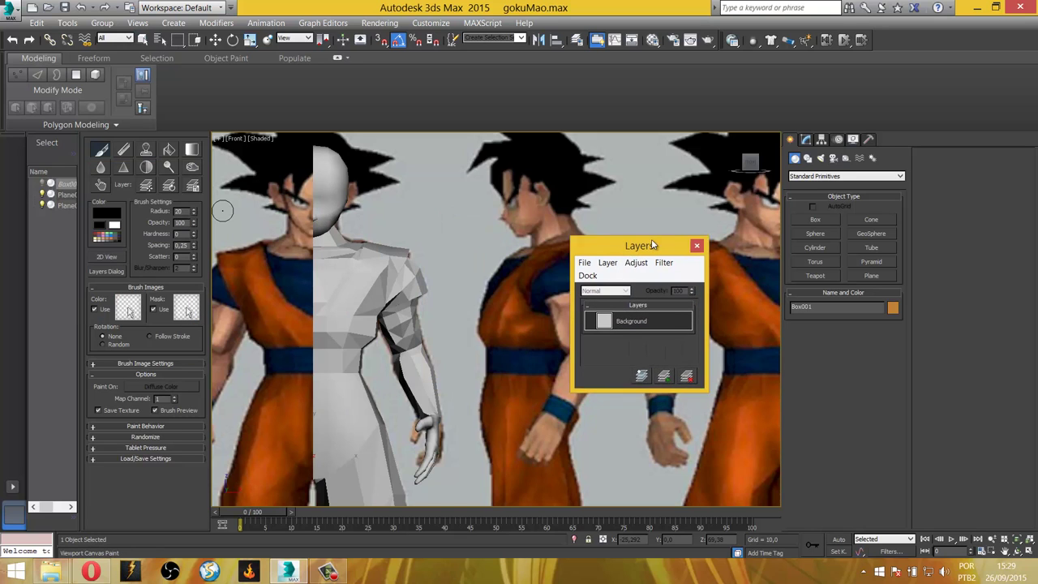
click(108, 273)
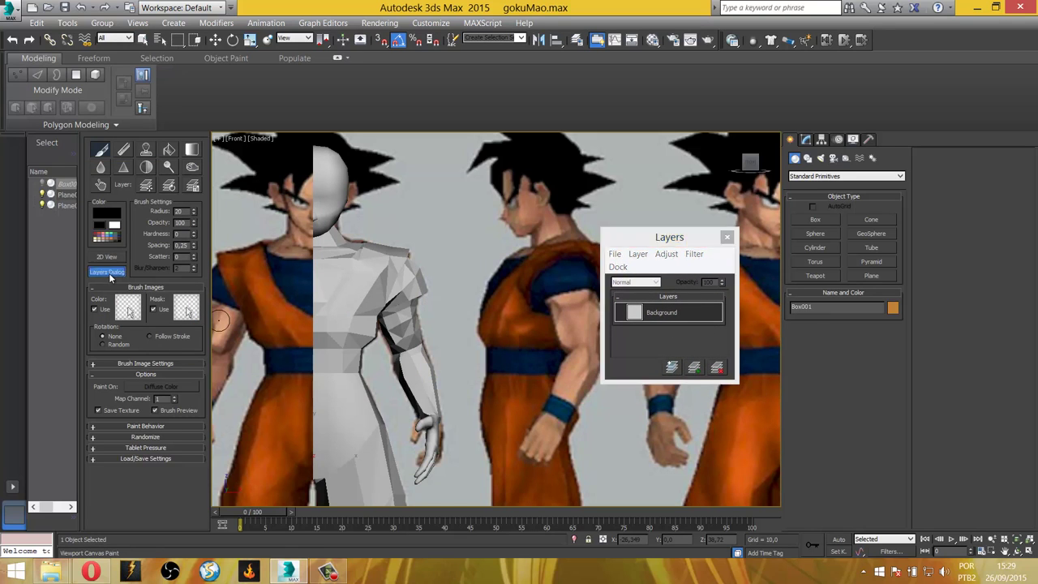
click(109, 273)
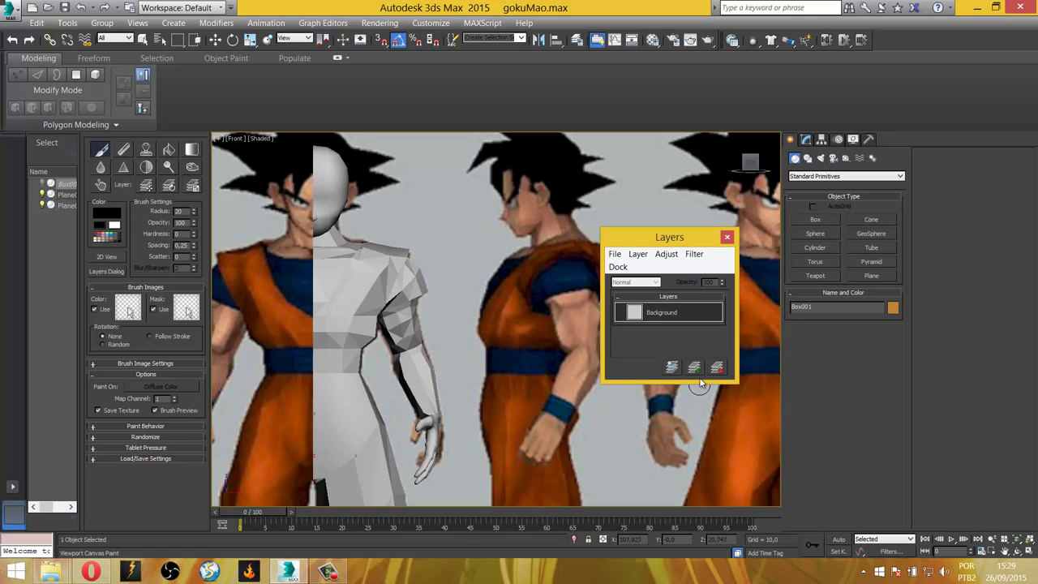
click(696, 371)
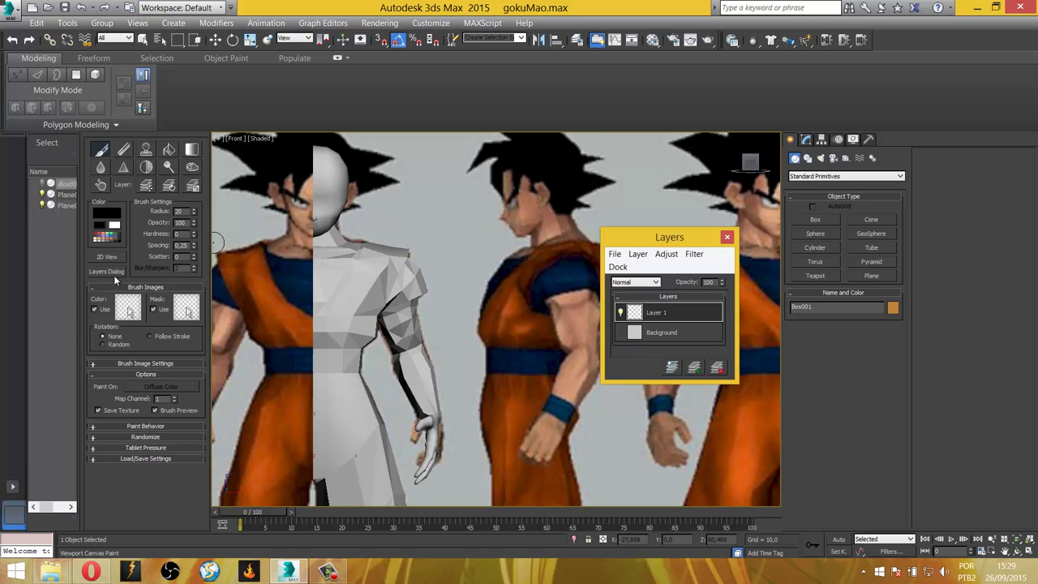
click(103, 257)
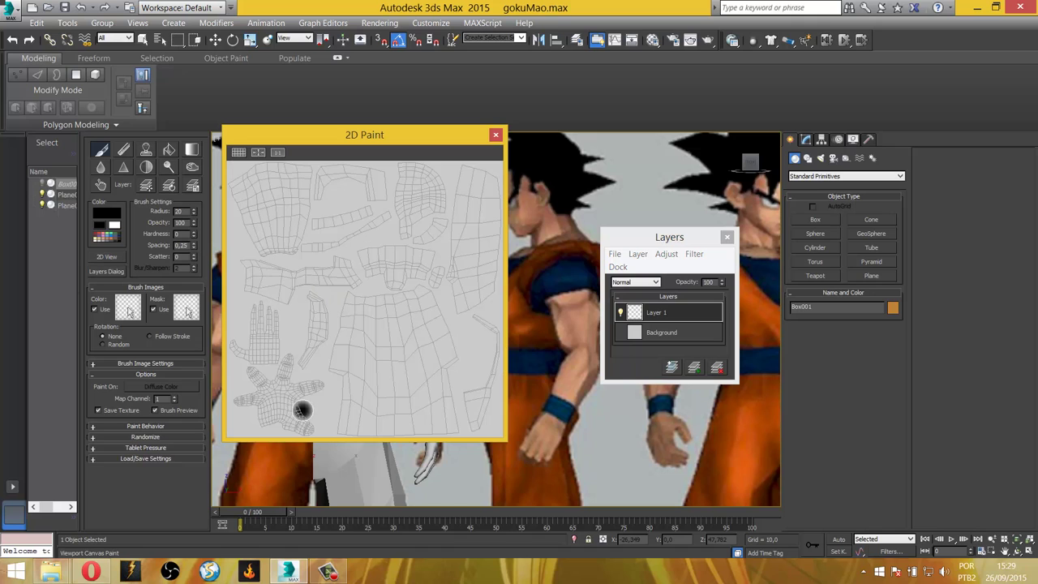
Move the 2D Paint window aside and close it, leaving Layer 1 above Background in Layers.
drag(315, 137, 662, 161)
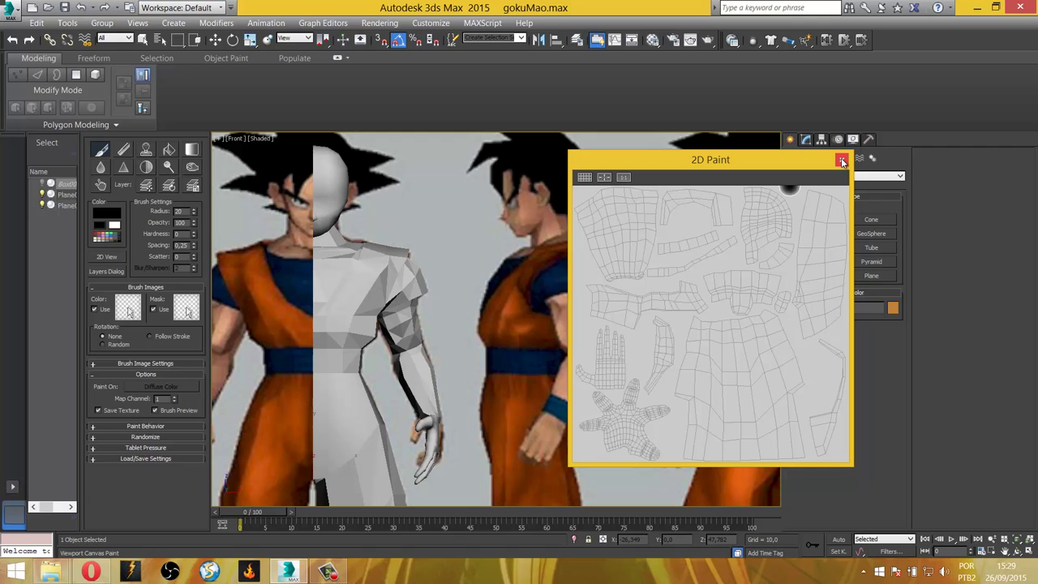
click(842, 162)
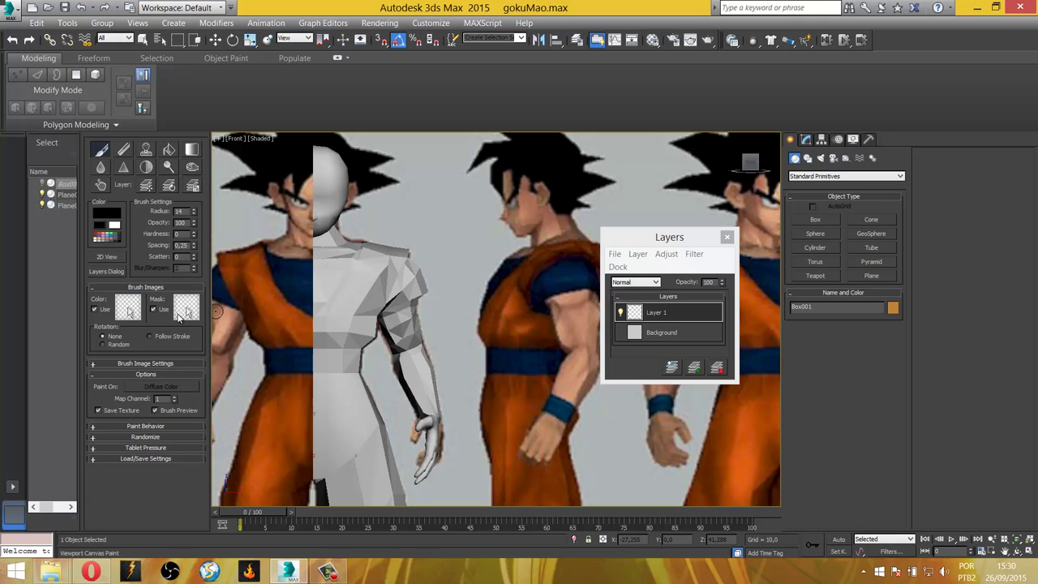
From Viewport Canvas Brush Images, open the custom brushes folder with the star and skull TIFs.
click(126, 310)
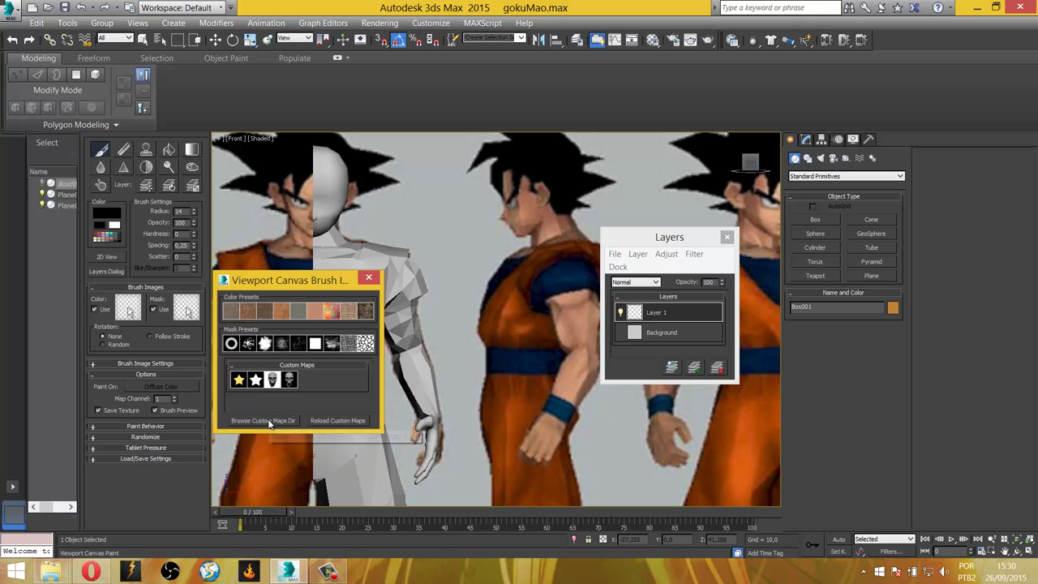
click(297, 420)
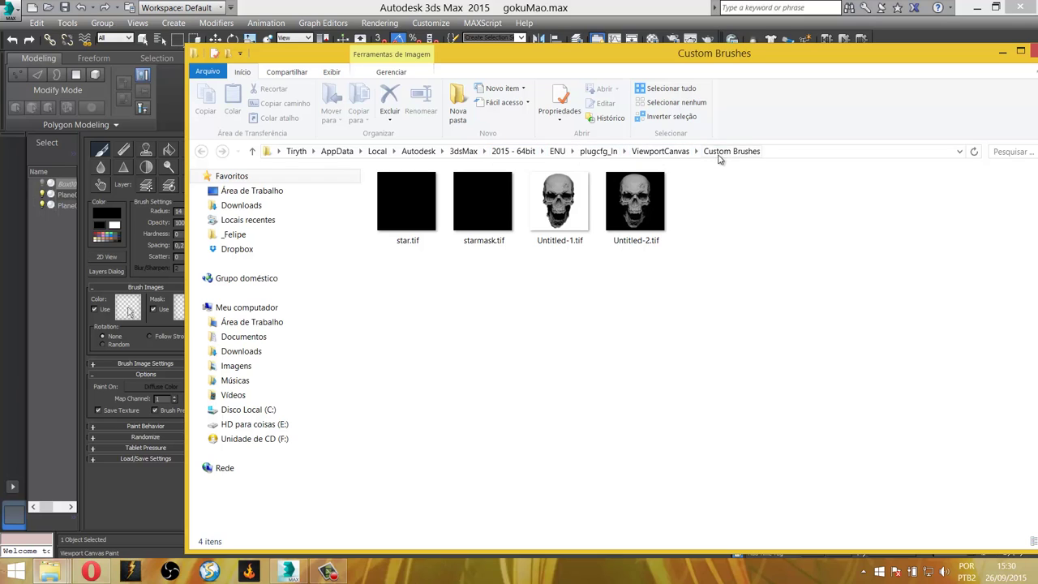
Check the two skull TIF images in the Custom Brushes folder, then close the window.
click(632, 223)
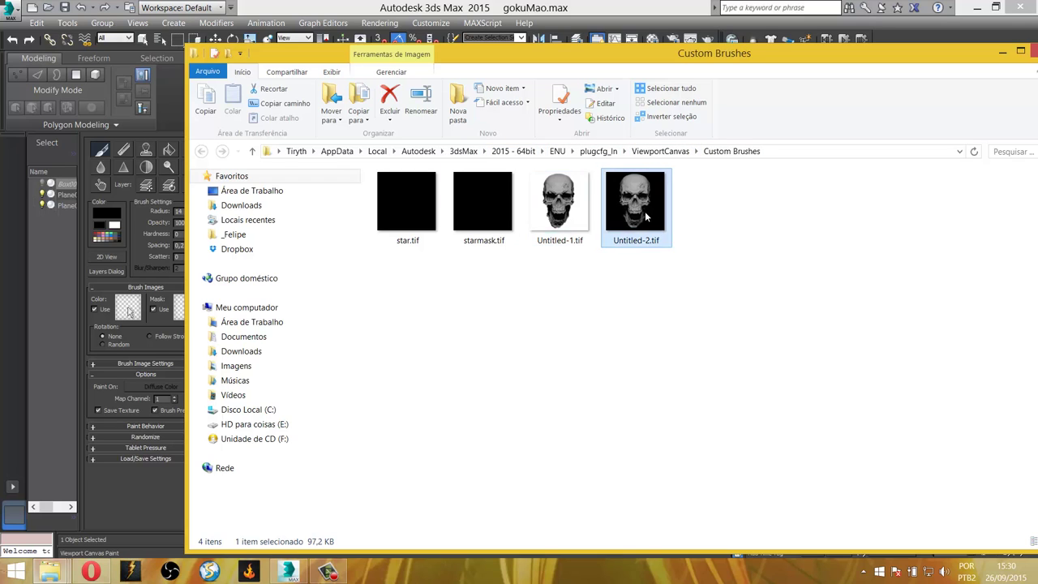
click(591, 219)
click(631, 220)
drag(766, 55, 611, 38)
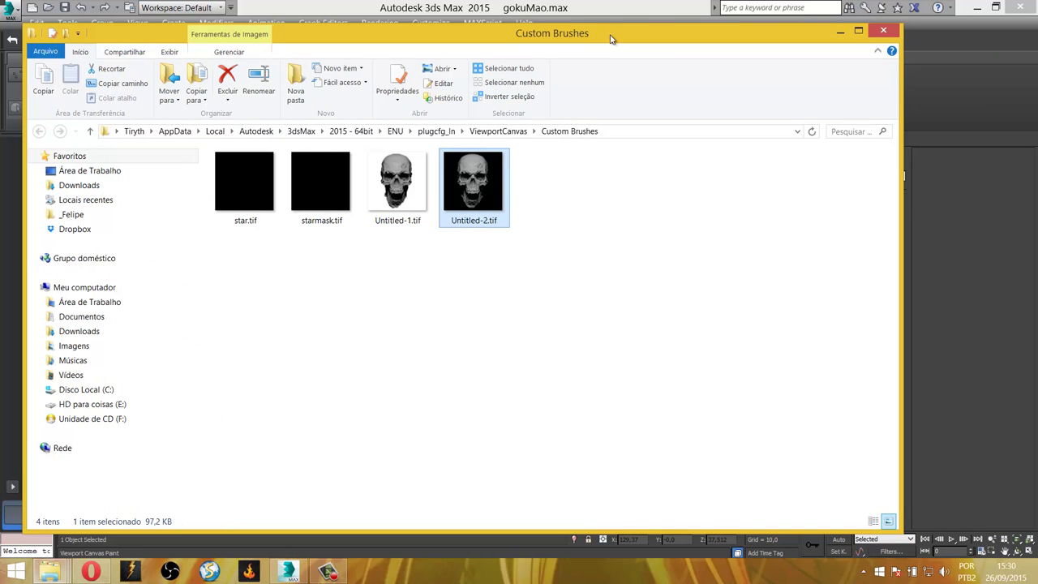
click(884, 33)
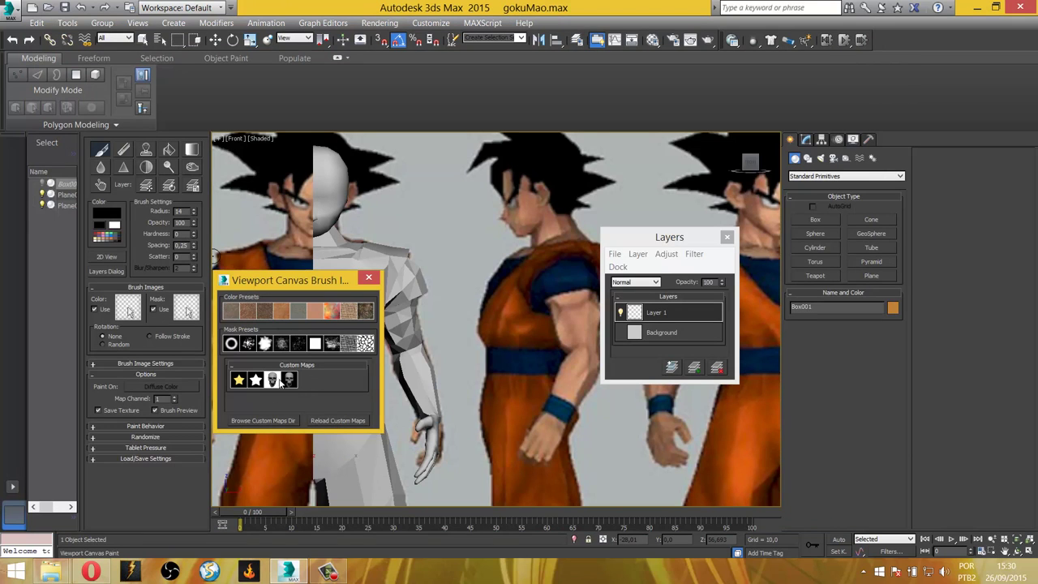
Reload the custom maps and set the brush mask to the skull image with radius 70.
click(365, 280)
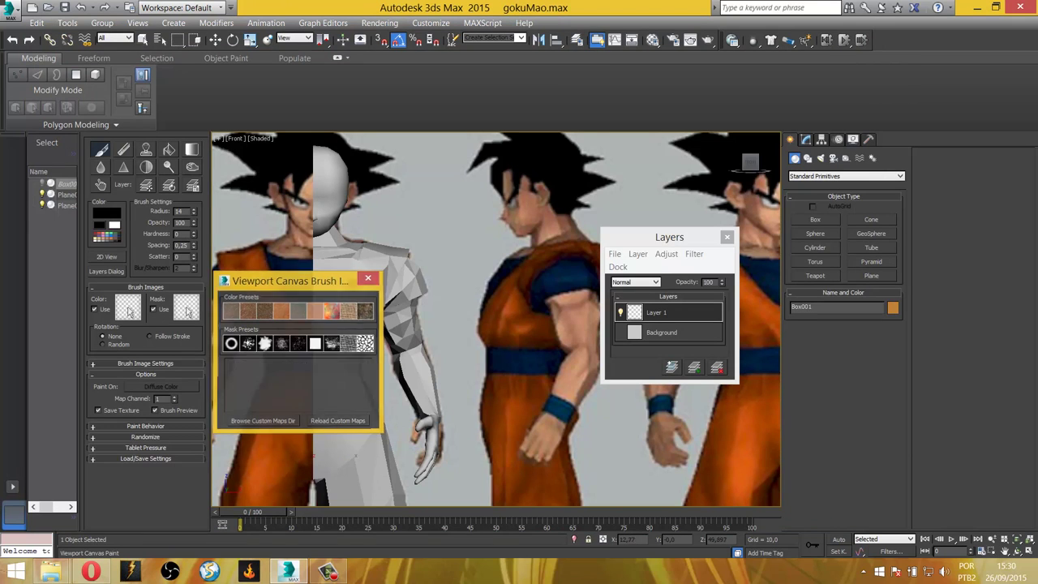
click(185, 308)
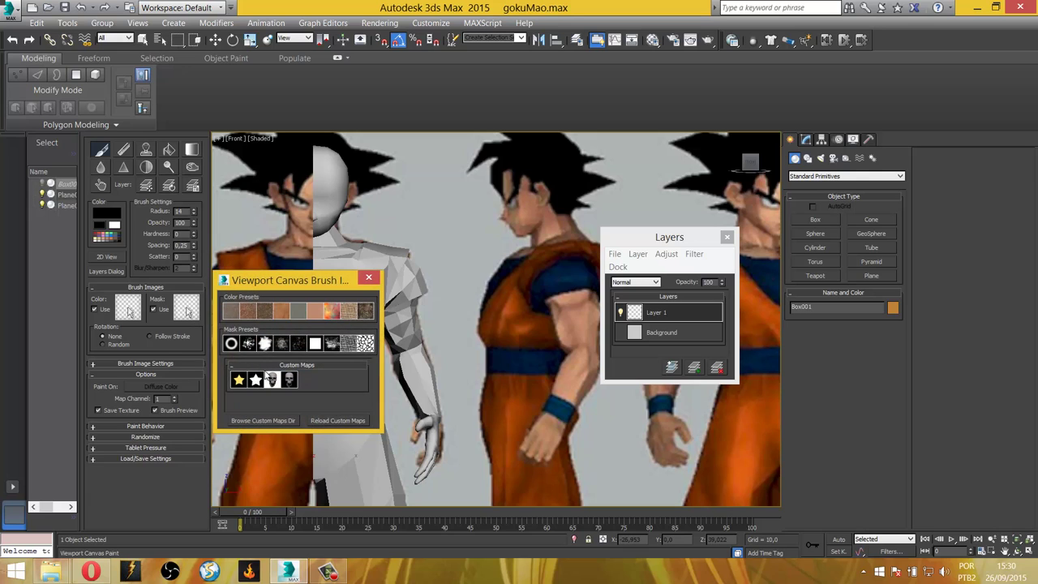
click(292, 386)
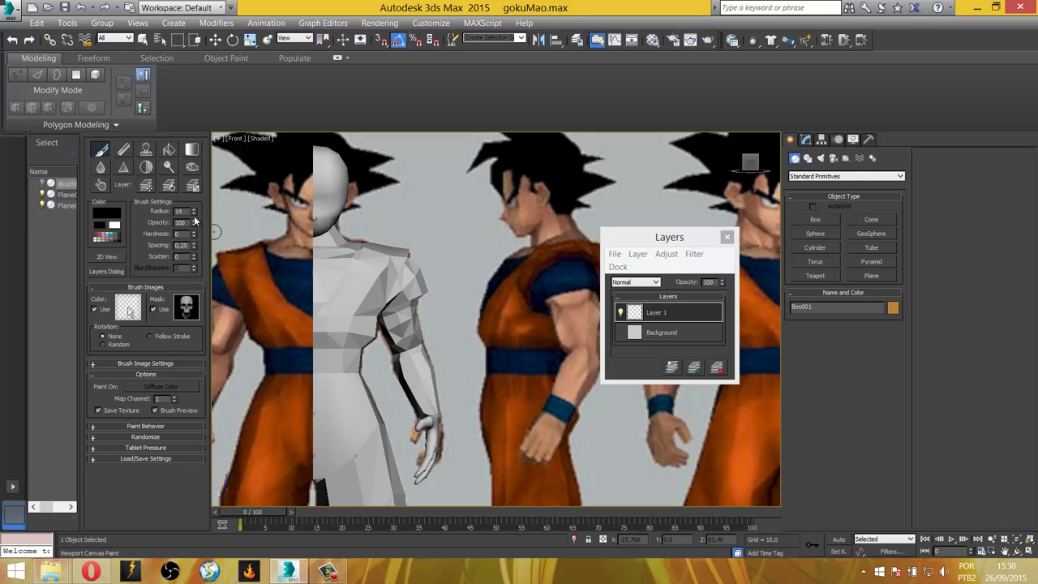
drag(193, 210, 195, 181)
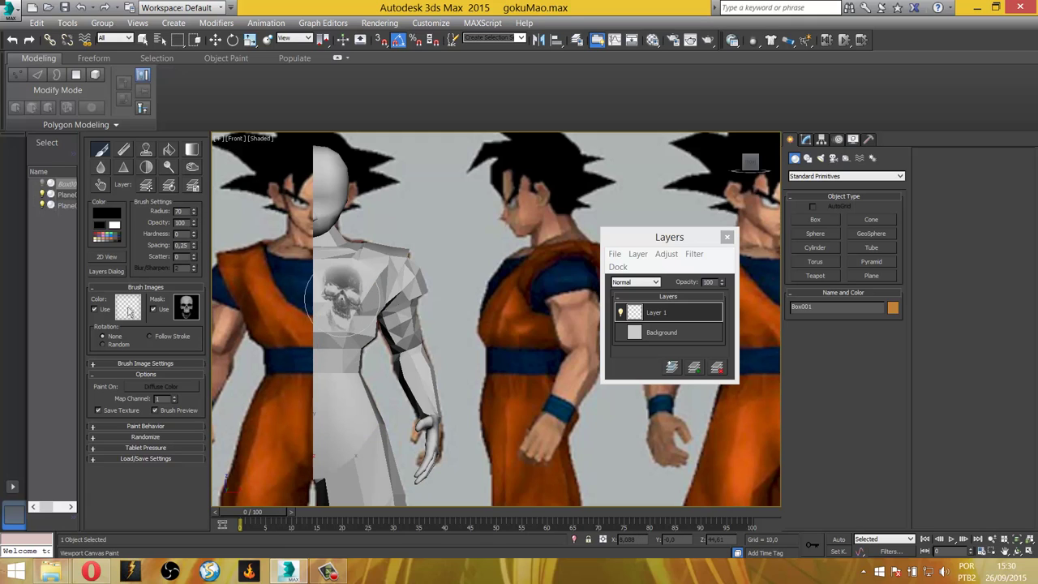
Stamp skulls on the lower torso, undo the second one, and view the UV layout in 2D Paint.
click(346, 402)
click(357, 454)
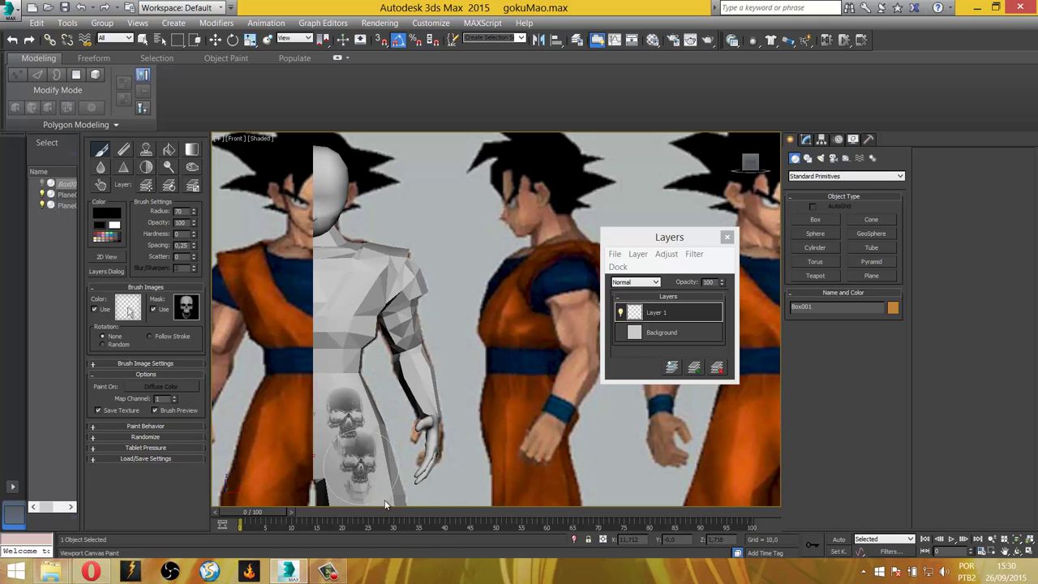
key(ctrl+z)
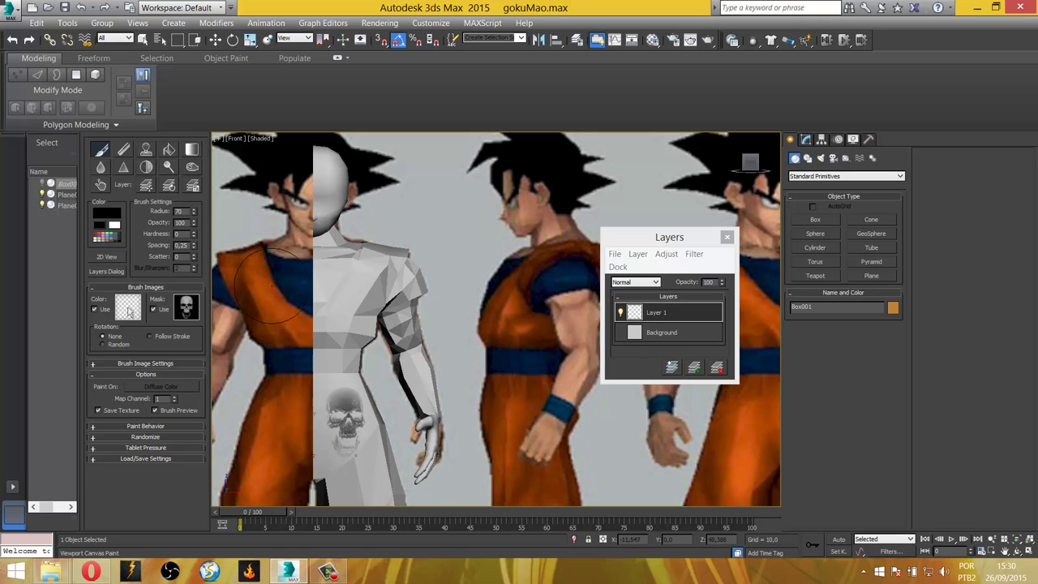
click(107, 256)
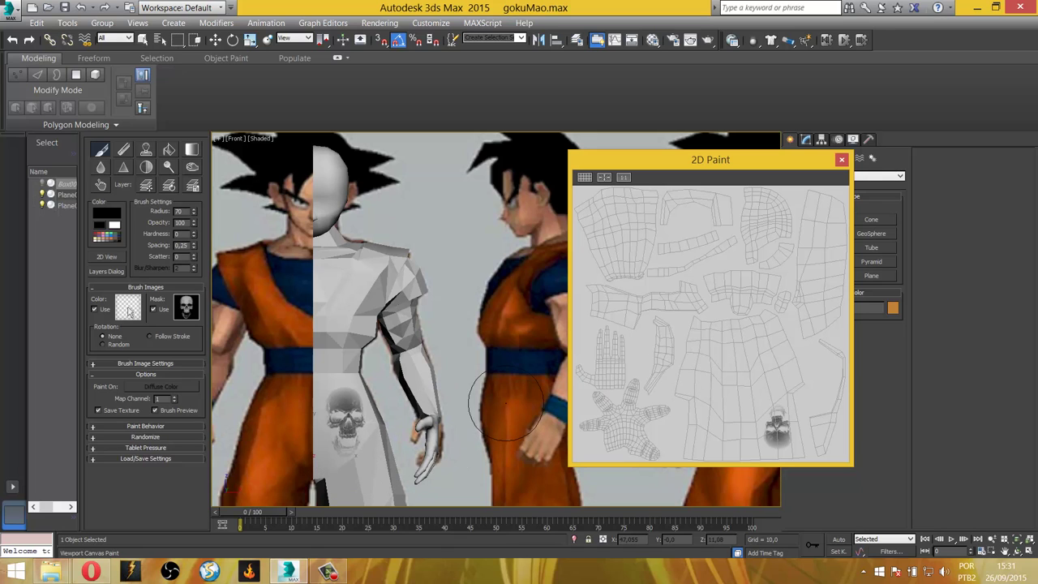
Close the 2D Paint and Layers windows and finish painting to bring up Save Texture Layers.
click(842, 160)
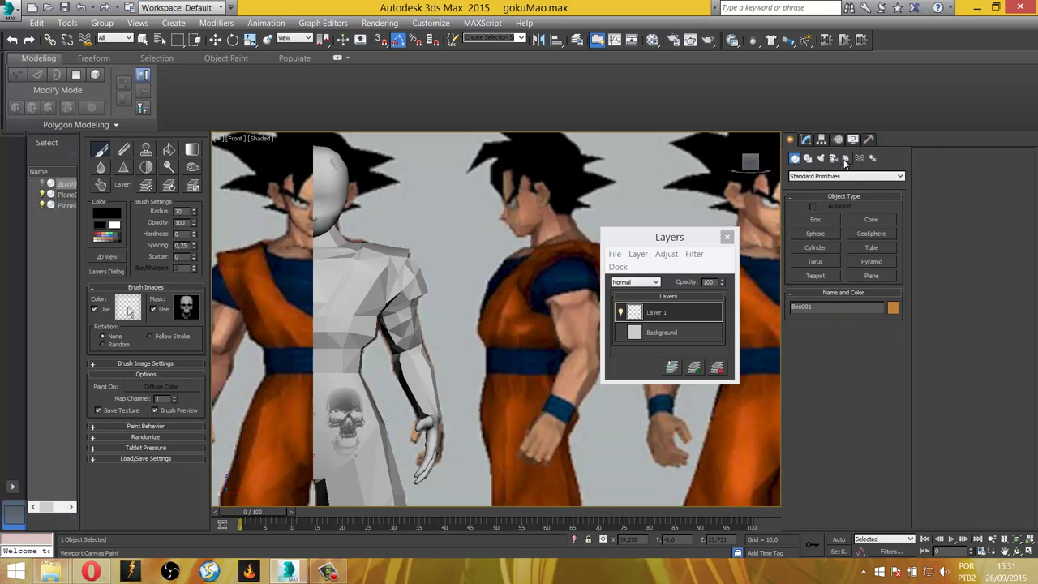
click(727, 237)
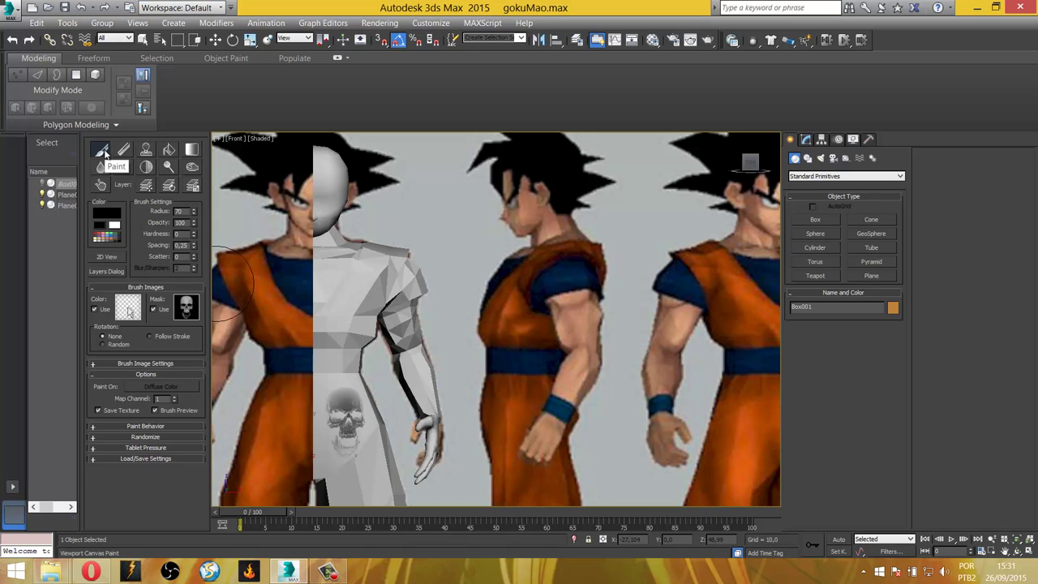
click(102, 149)
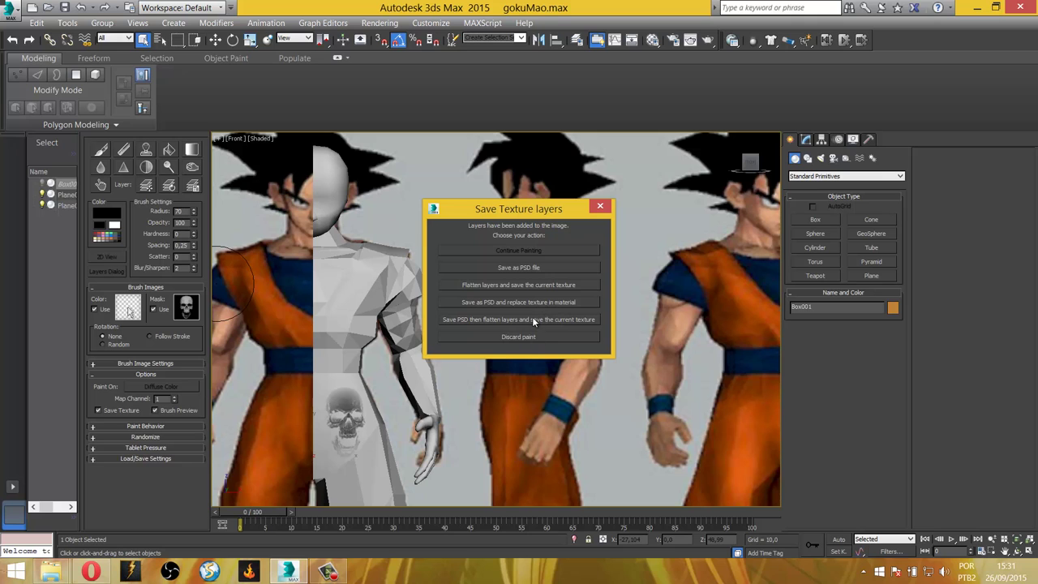
Save the texture layers as PSD 'textureGoku' in the Goku folder, replacing the material texture.
click(533, 301)
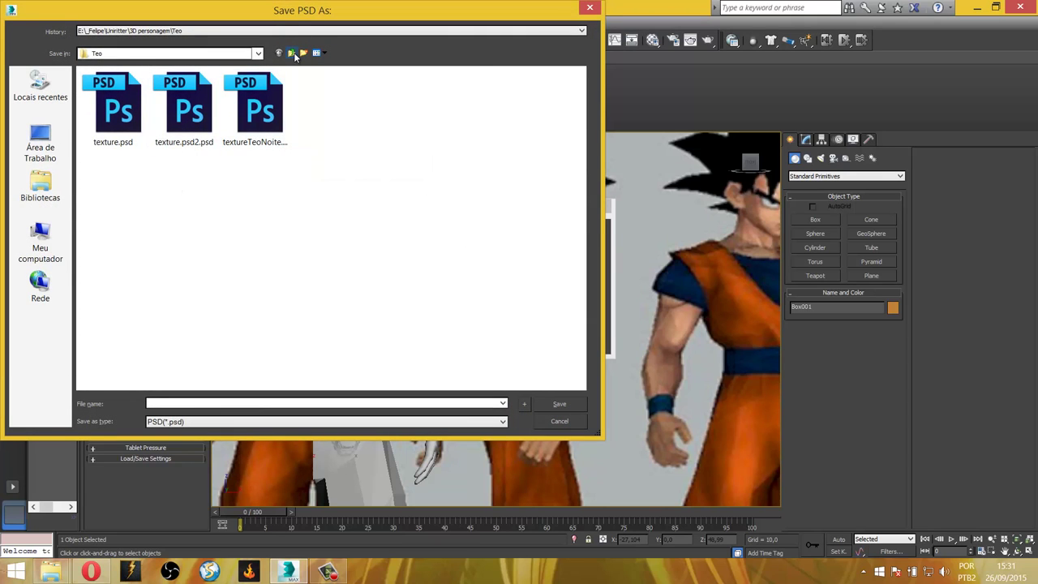
click(294, 54)
double_click(243, 104)
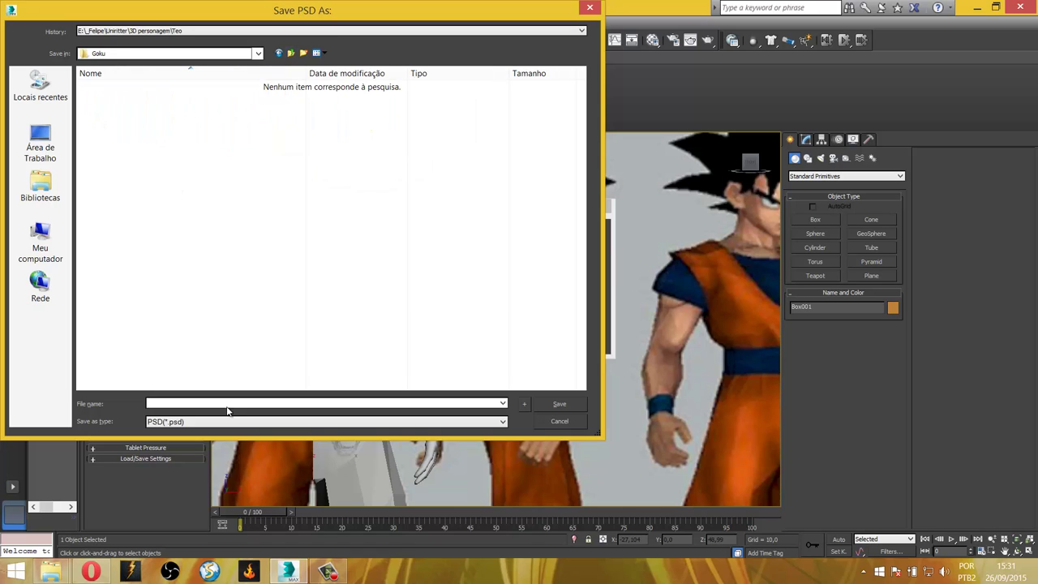
text(tureG)
text(oku)
click(562, 405)
click(533, 322)
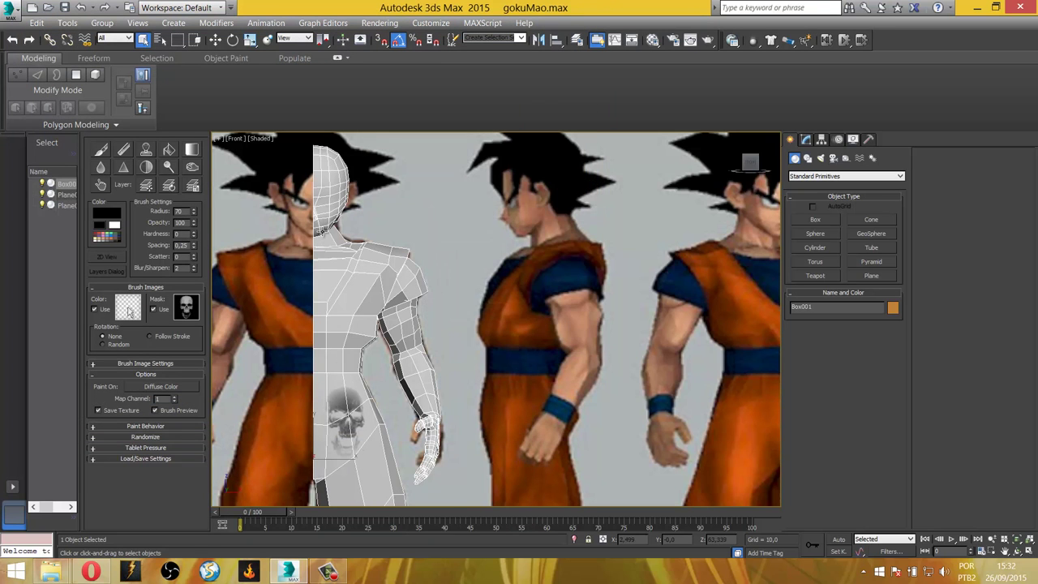
Open the Unwrap UVW editor and select the shorts UV island in face mode.
click(805, 139)
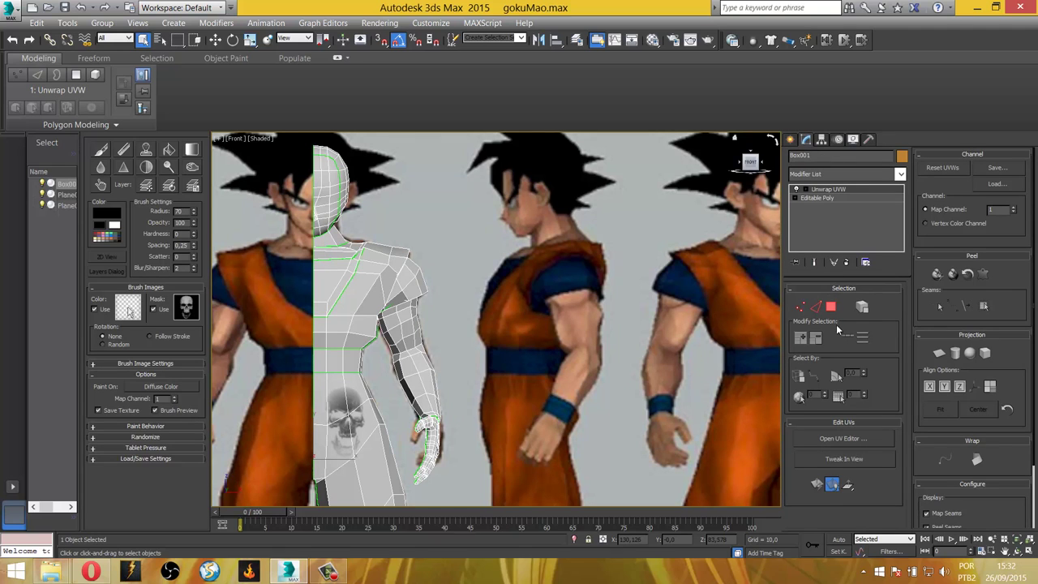
click(848, 439)
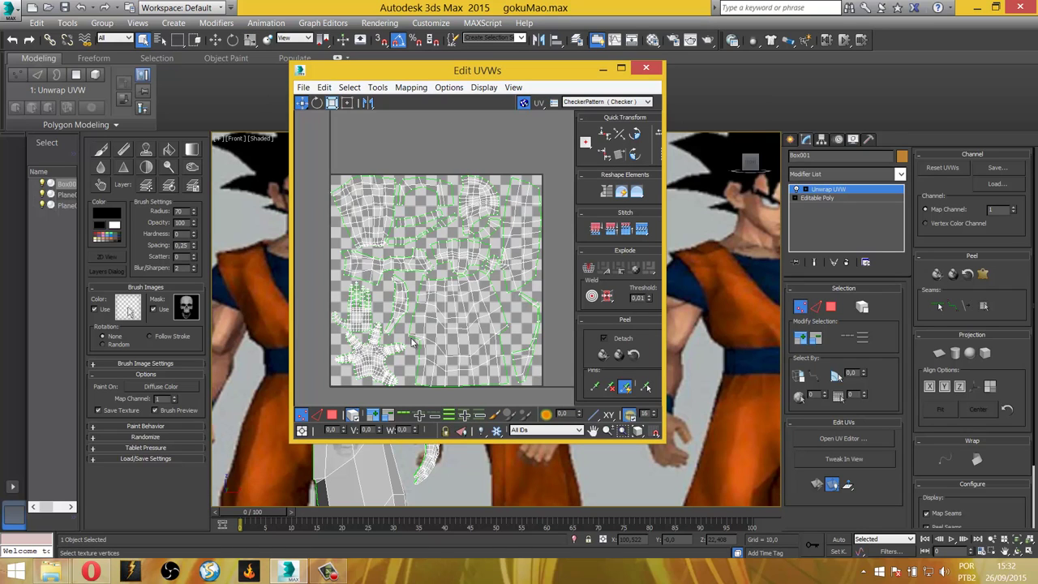
click(332, 415)
click(470, 331)
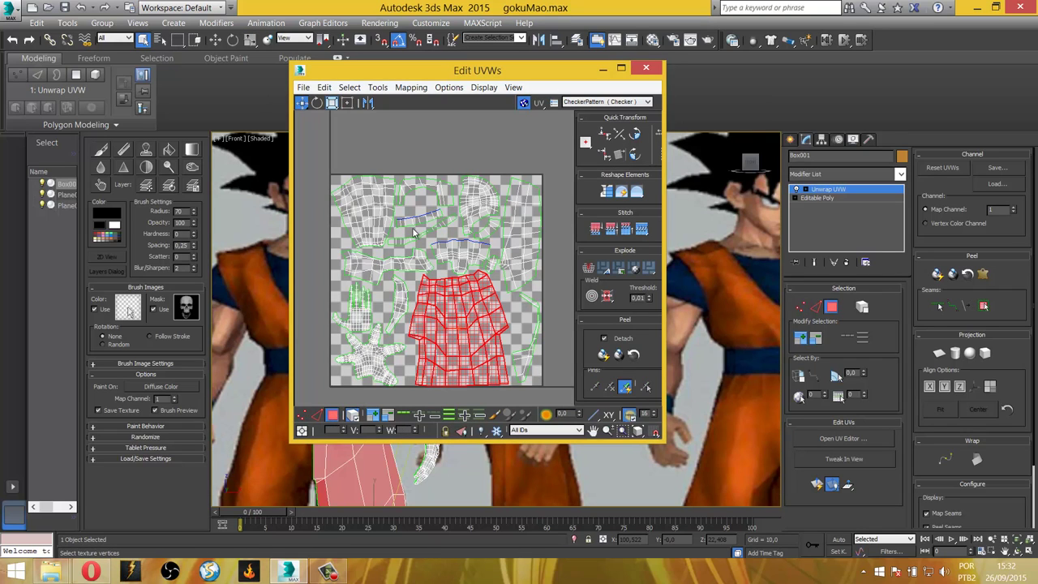
Rotate the shorts island, shrink it slightly, and nudge it left and down.
click(316, 104)
mouse_move(486, 310)
mouse_down()
mouse_move(564, 425)
mouse_move(491, 449)
mouse_up()
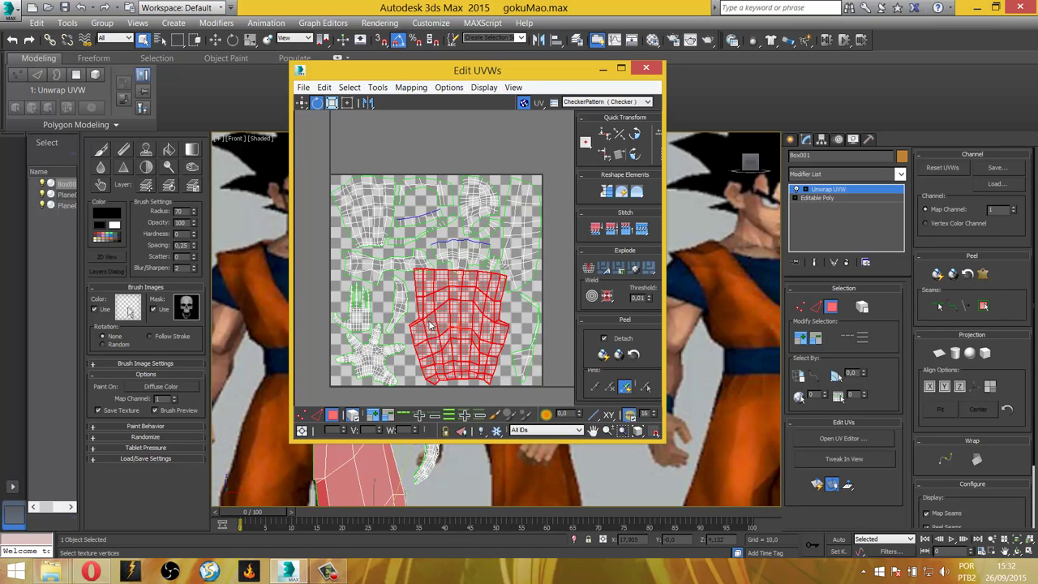
scroll(430, 326, up, 1)
scroll(405, 260, up, 1)
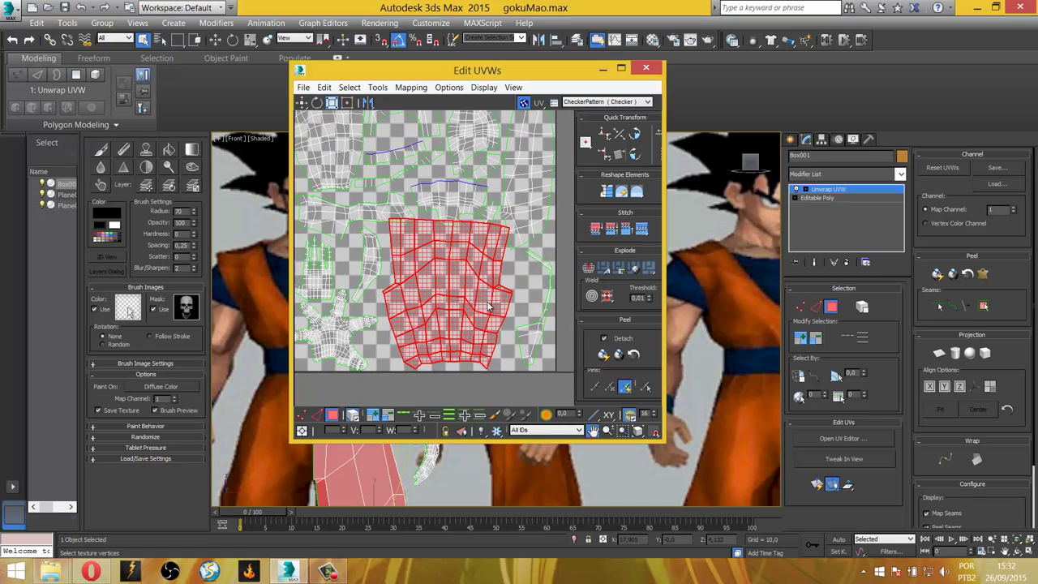
click(332, 103)
drag(446, 281, 450, 292)
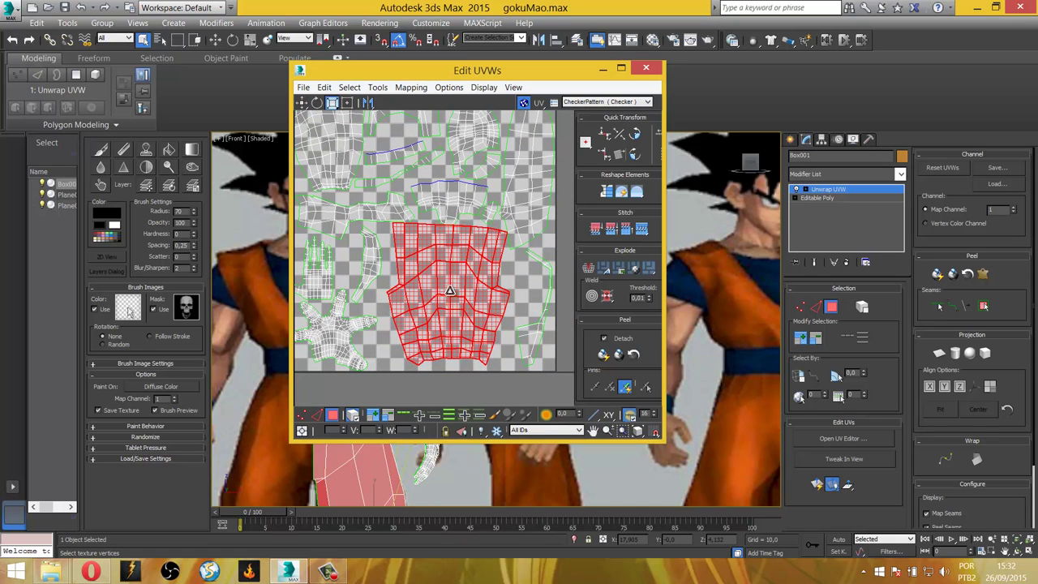
click(303, 103)
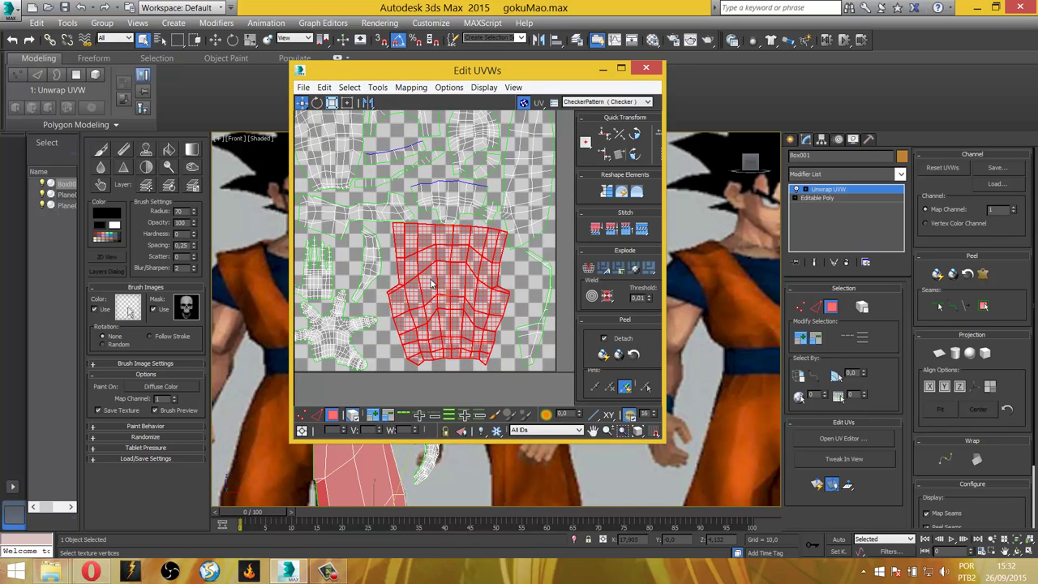
drag(433, 283, 425, 283)
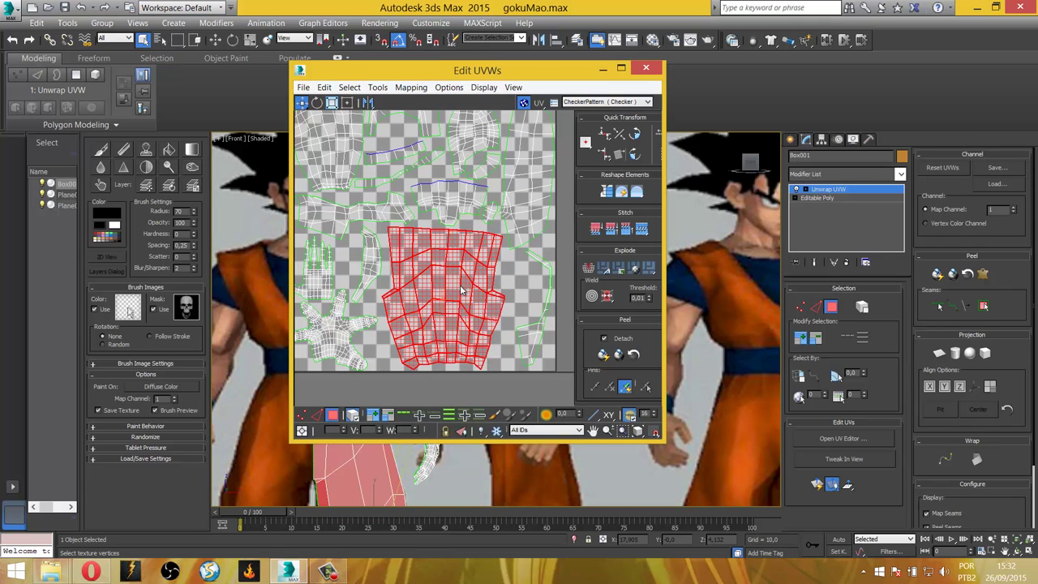
click(523, 284)
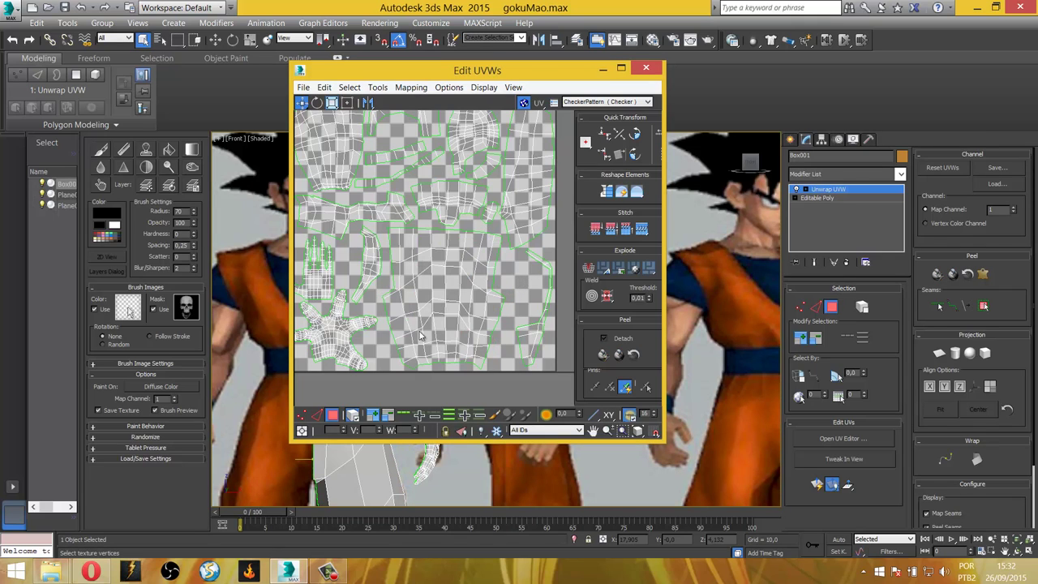
Render the UV template and save it over GokuUVW.png with the PNG settings accepted.
click(377, 86)
click(389, 301)
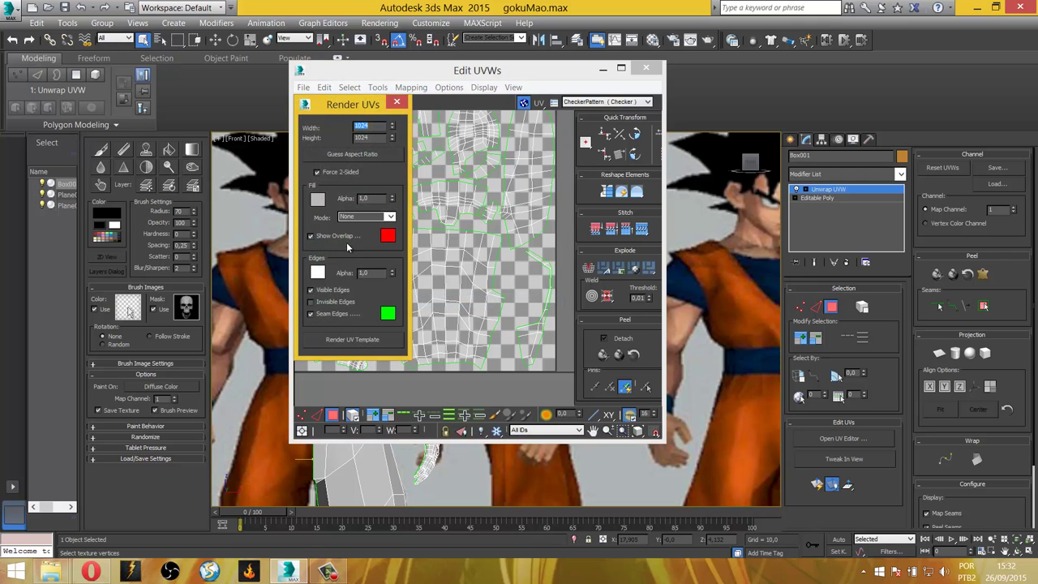
click(362, 338)
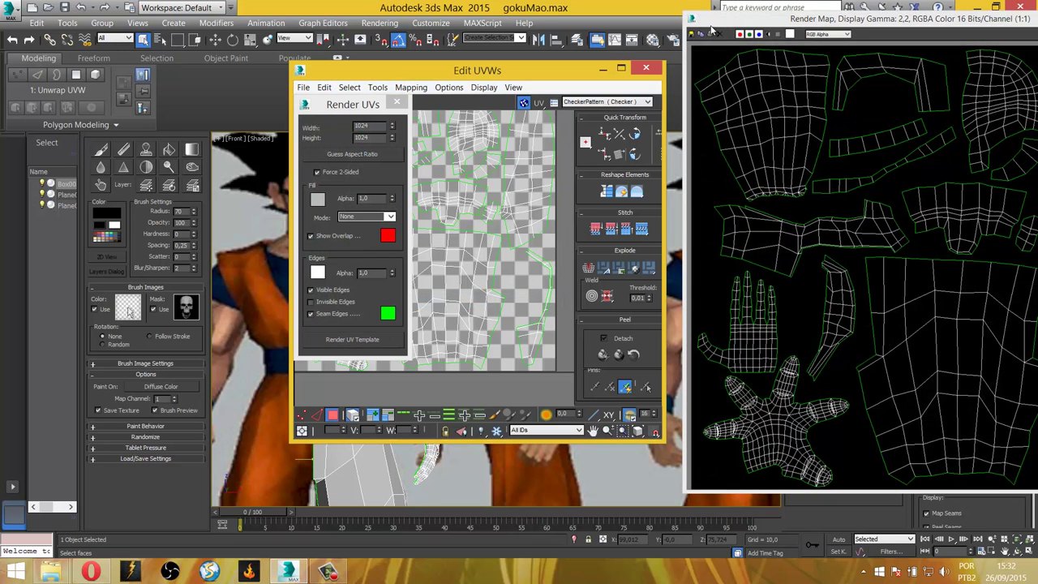
click(692, 39)
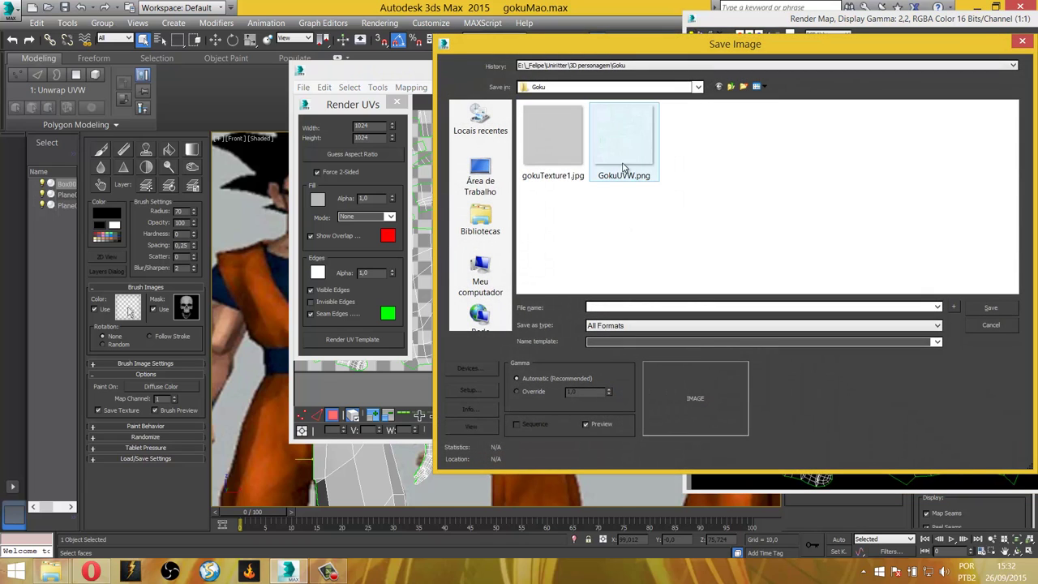
click(624, 153)
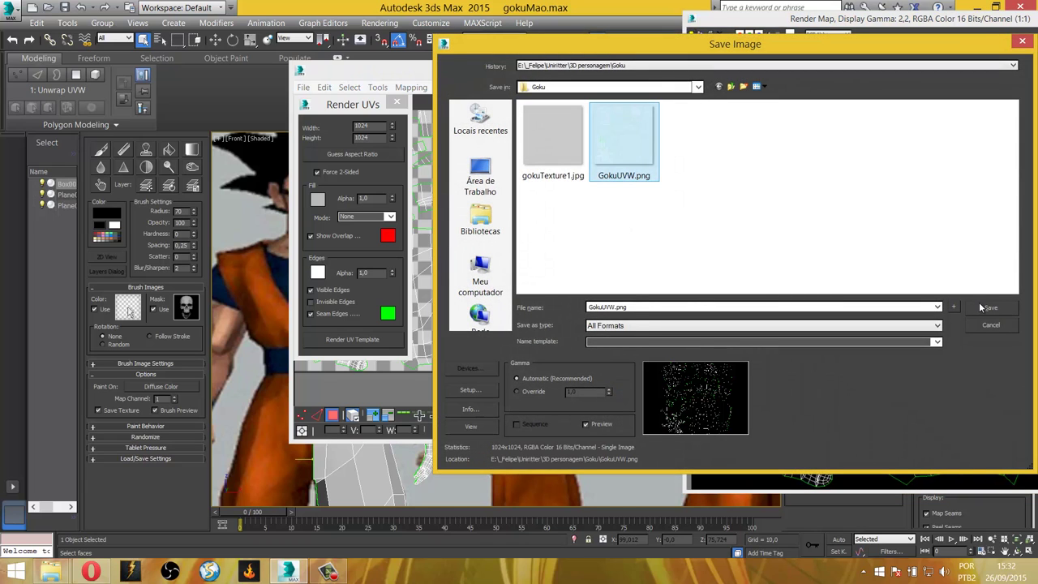
click(981, 307)
click(545, 338)
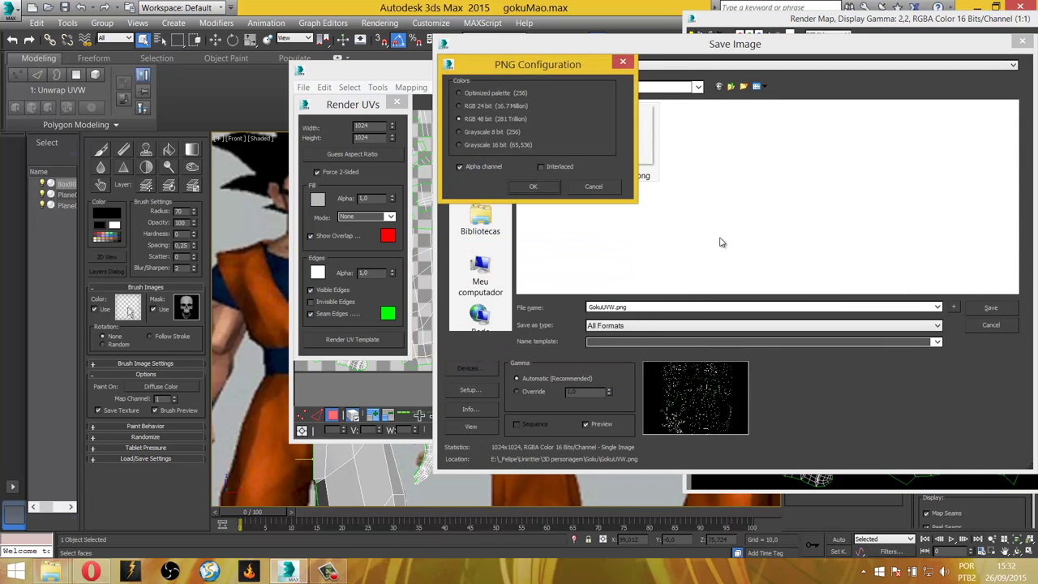
click(546, 193)
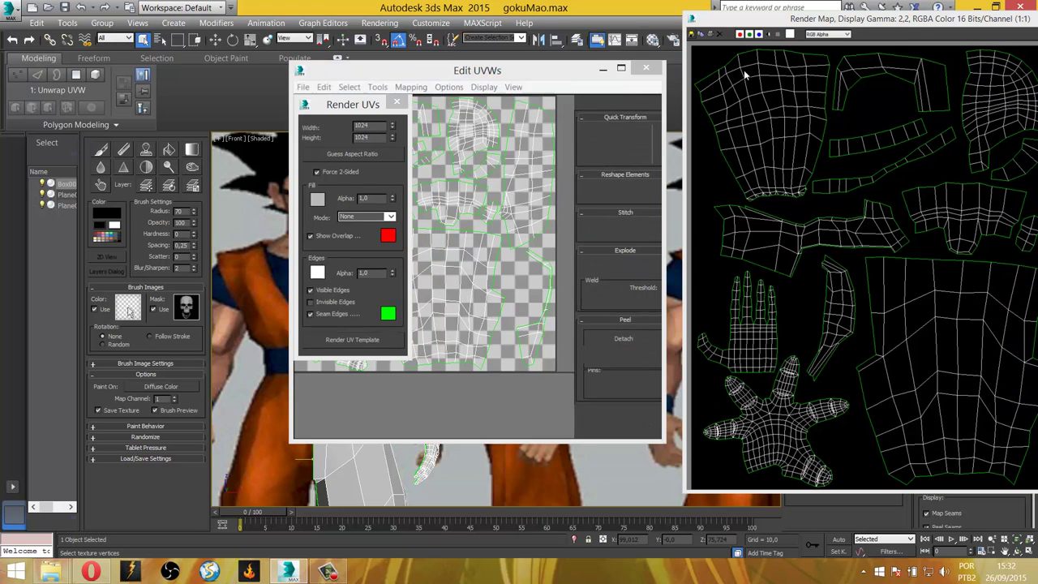
Close the UV editor and rendered map window, and exit face sub-object mode.
click(647, 68)
click(979, 16)
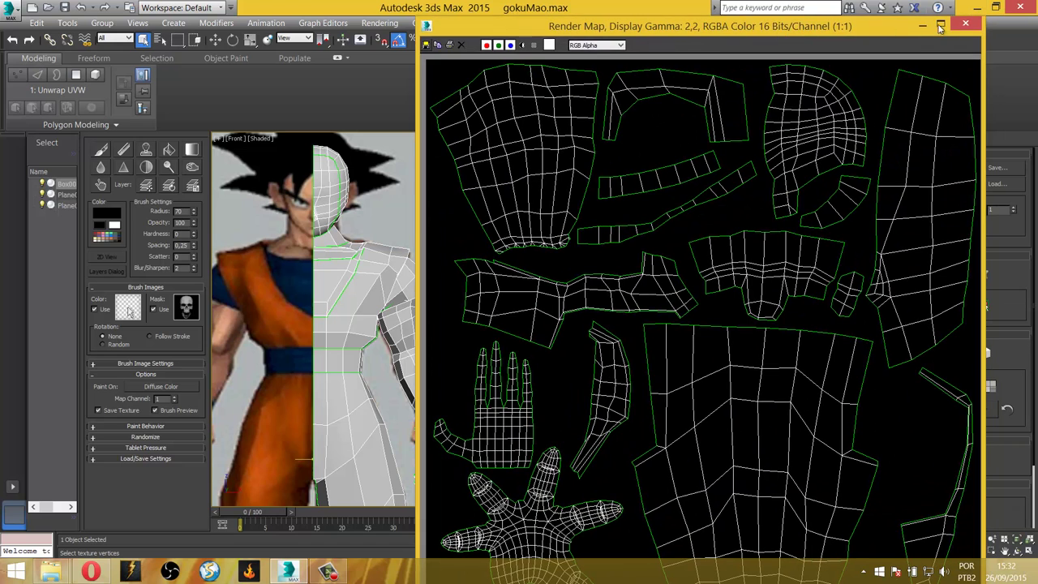
click(968, 23)
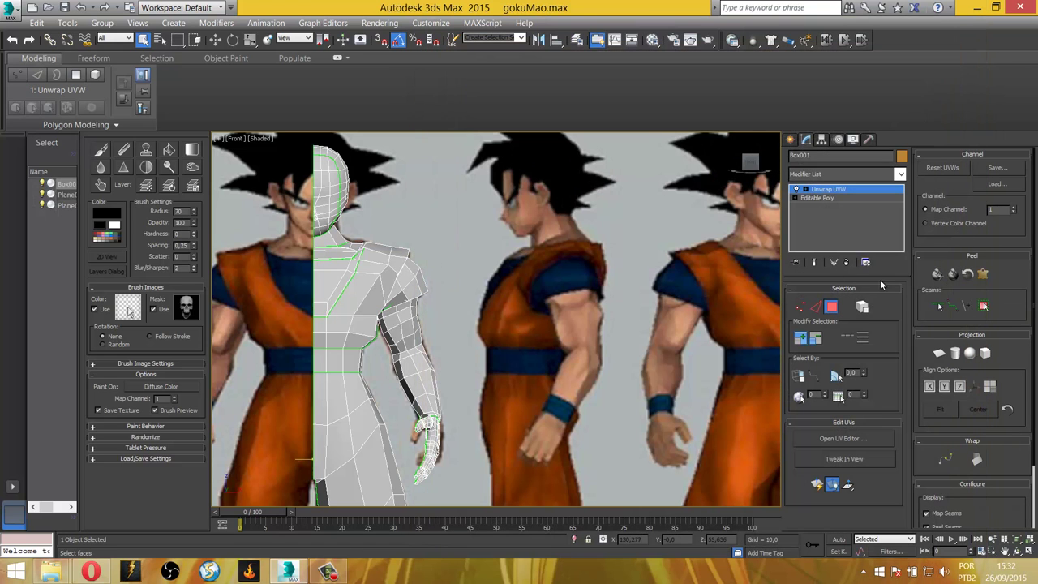
click(830, 307)
Start Viewport Canvas painting and replace Layer 1 with a fresh empty layer above Background.
mouse_move(357, 503)
middle_down()
mouse_move(351, 330)
mouse_move(143, 336)
mouse_move(243, 337)
middle_up()
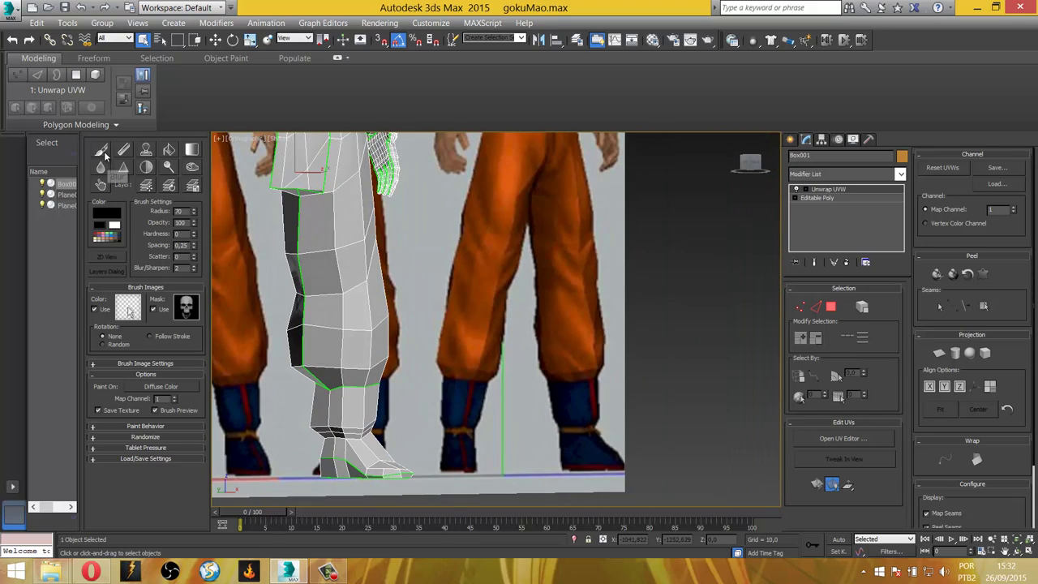
click(103, 153)
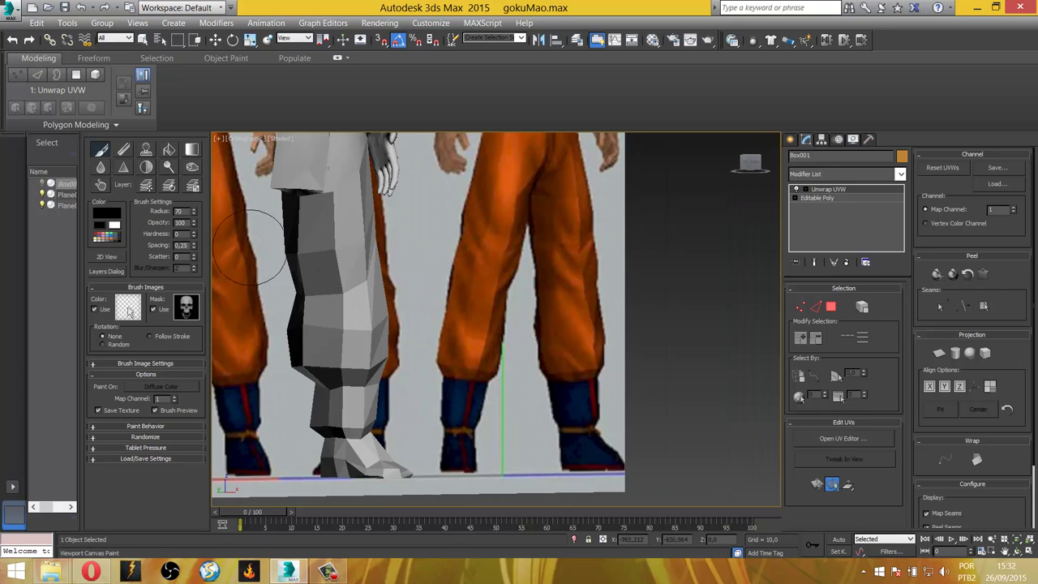
click(106, 271)
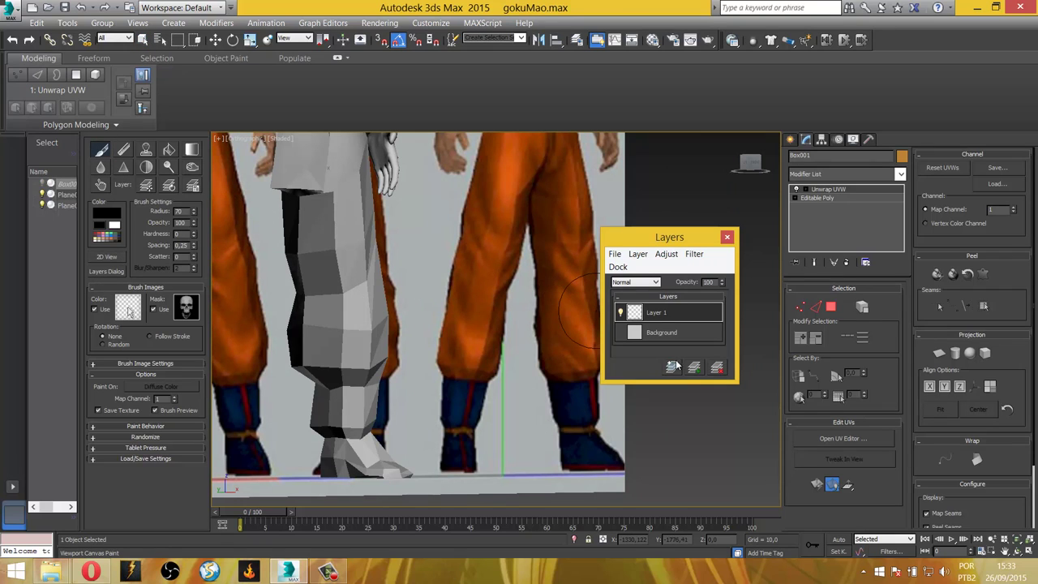
click(717, 368)
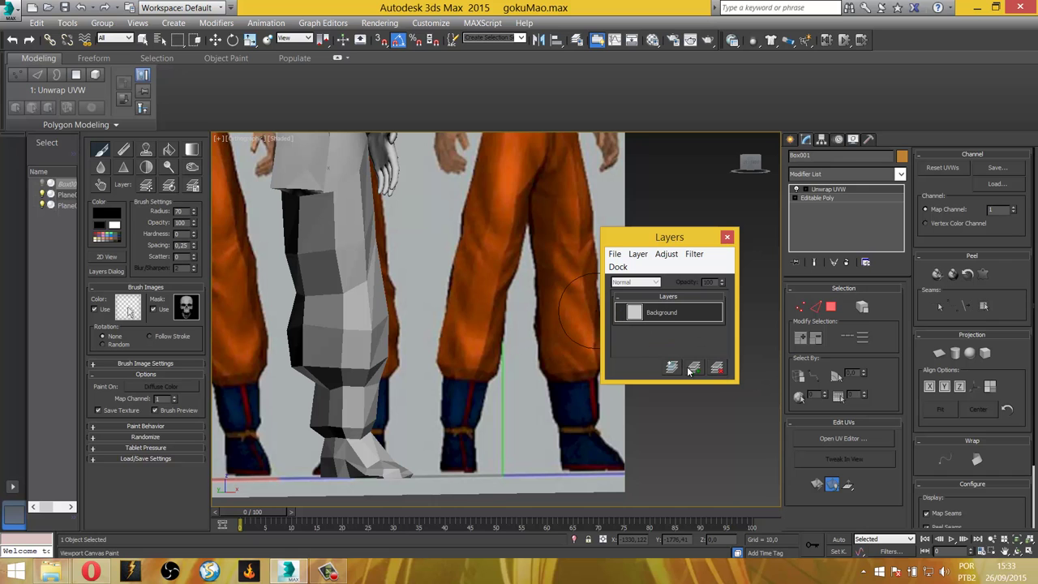
click(694, 369)
scroll(440, 360, up, 3)
mouse_move(440, 359)
alt+middle_down()
mouse_move(397, 381)
mouse_move(422, 341)
alt+middle_up()
scroll(422, 341, up, 2)
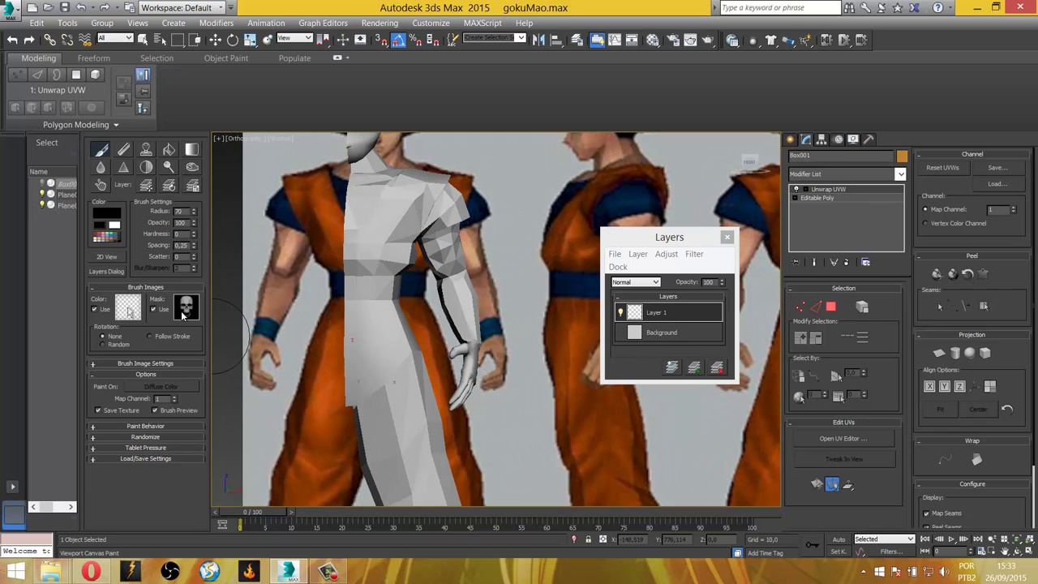
click(175, 312)
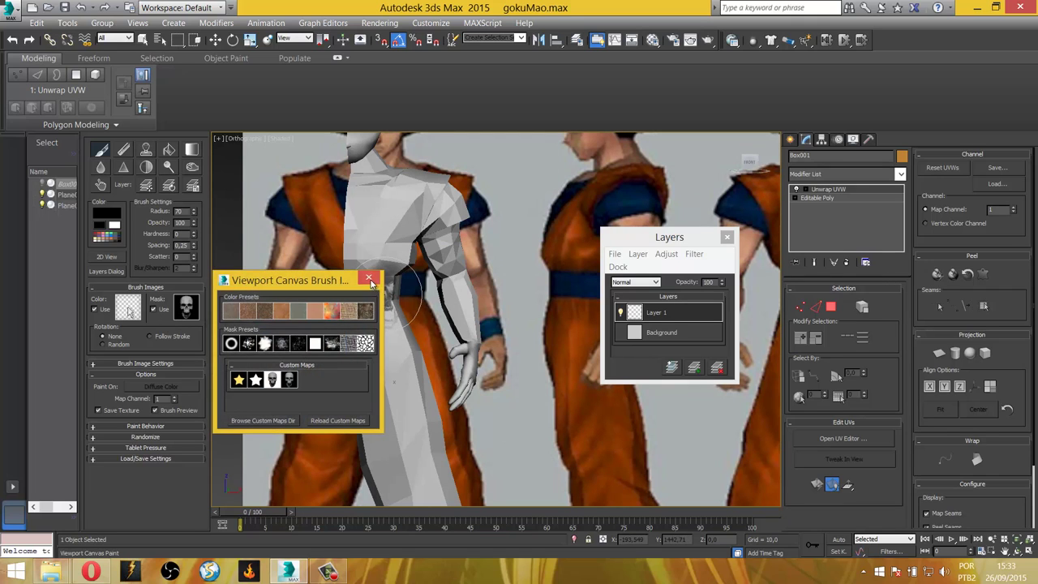
Turn off the brush mask and set the paint colour to pure red (255, 0, 0).
click(368, 278)
click(153, 309)
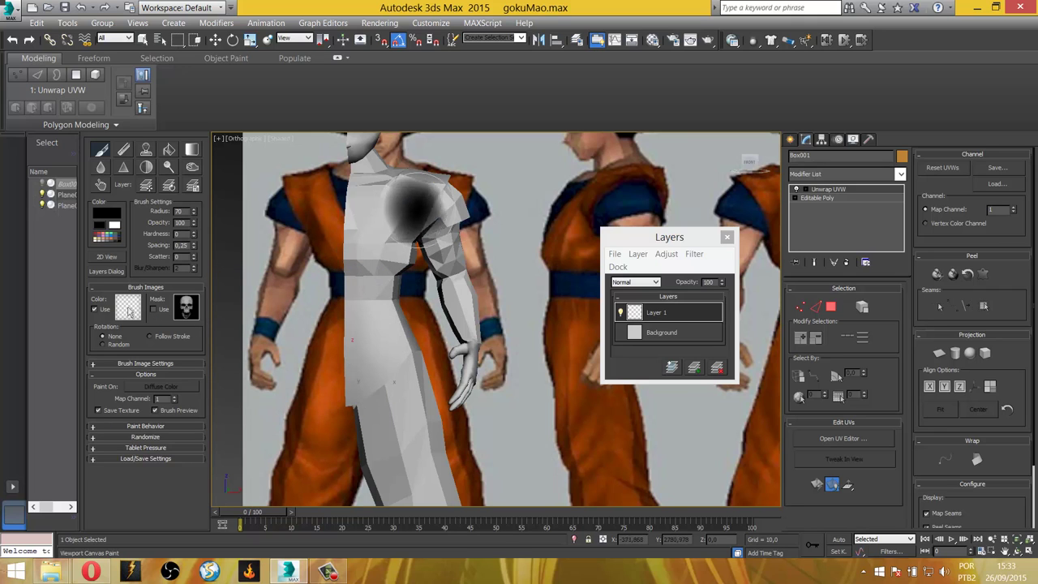
scroll(394, 219, up, 3)
scroll(382, 283, up, 3)
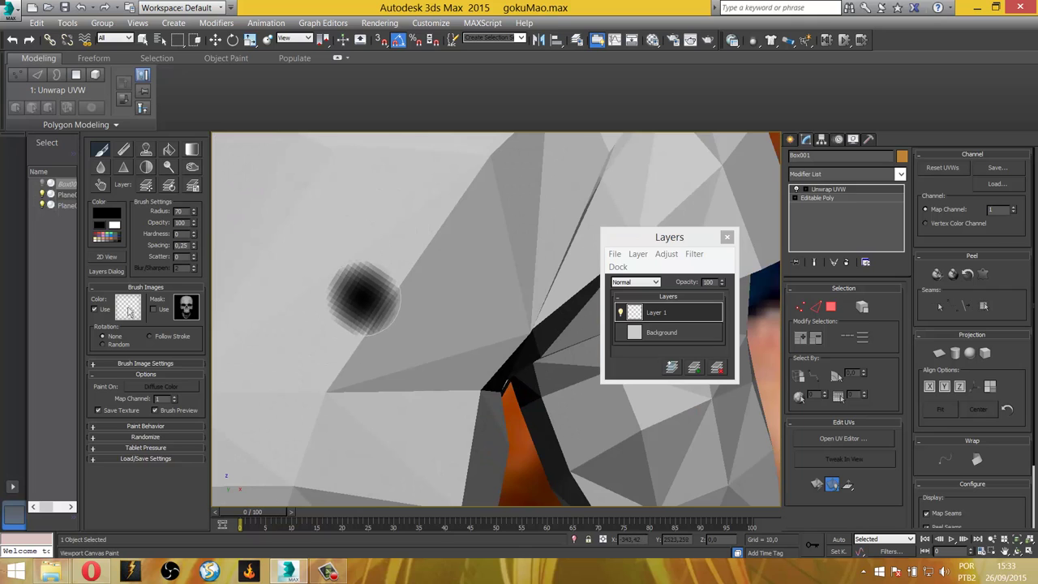
scroll(340, 268, down, 3)
scroll(369, 296, down, 2)
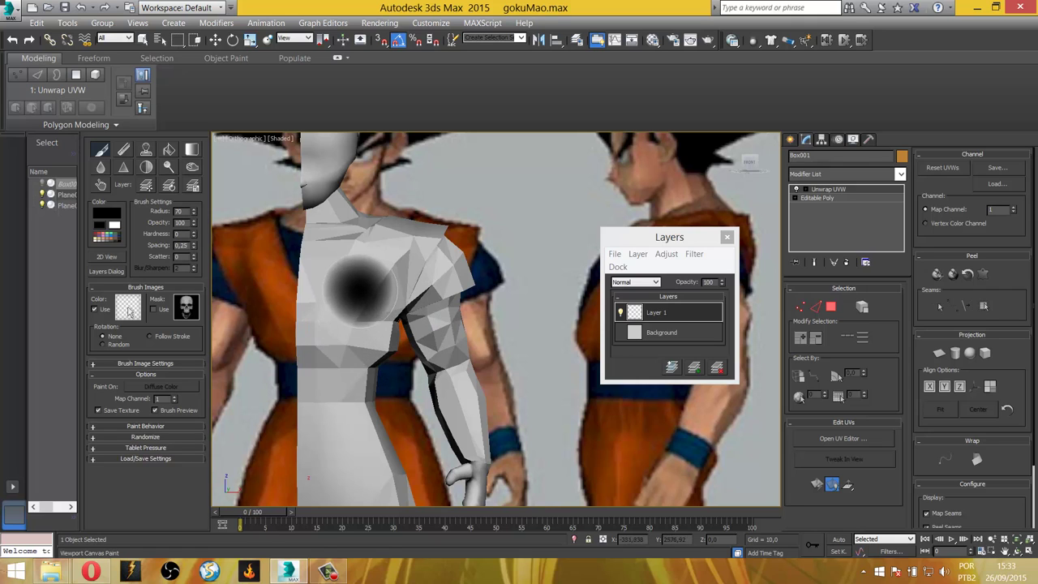
scroll(333, 378, up, 3)
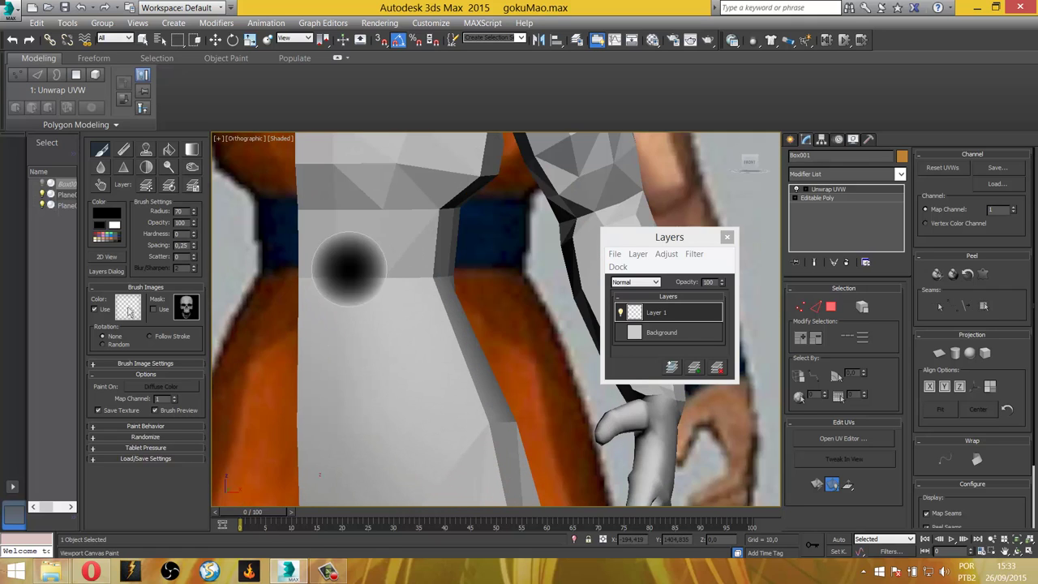
click(108, 215)
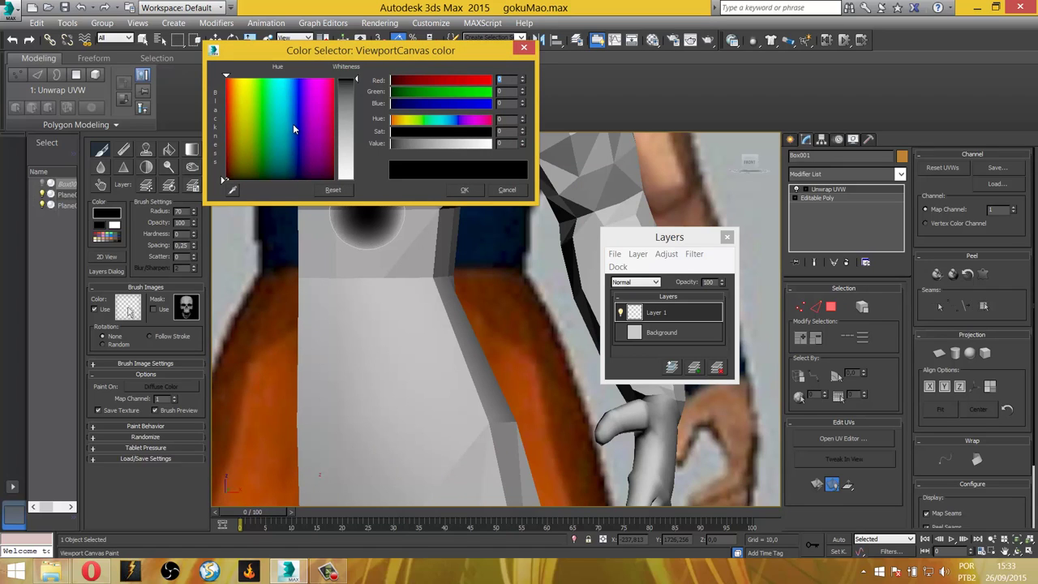
drag(233, 111, 227, 78)
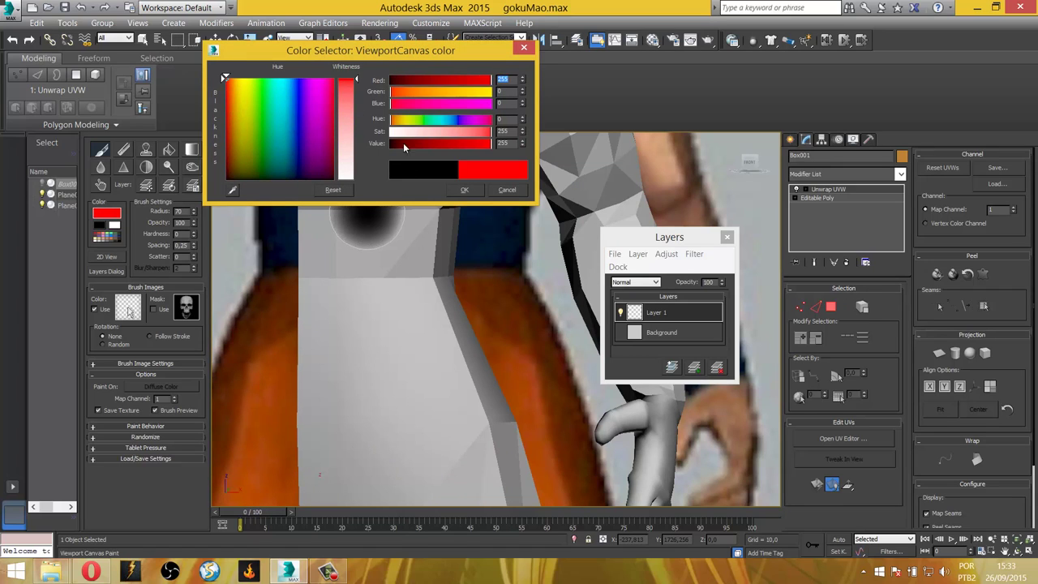
Switch the paint colour to orange (255, 52, 0) and paint strokes on the trousers and chest.
drag(356, 105, 391, 102)
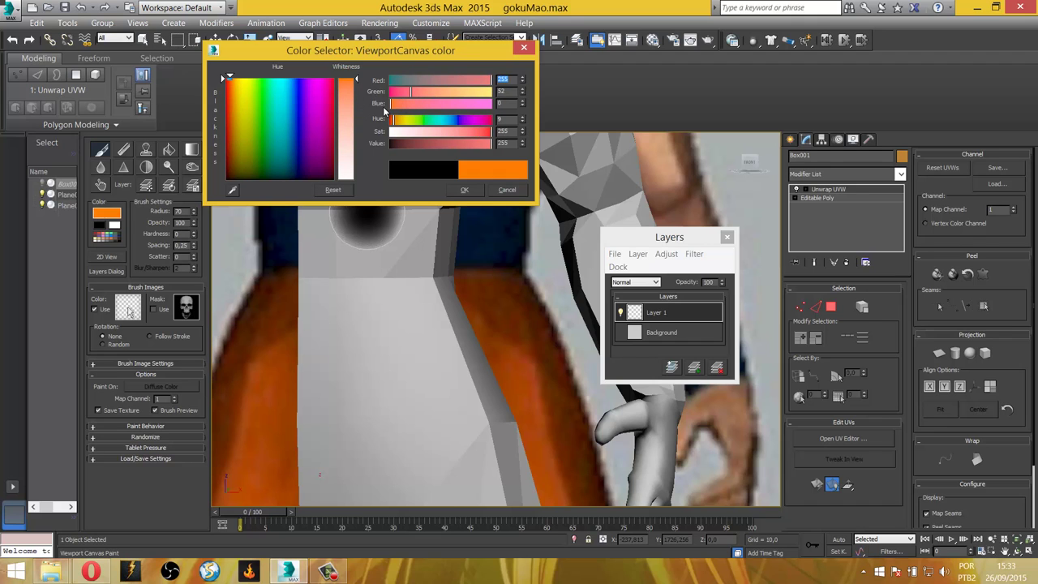
click(464, 190)
scroll(295, 343, down, 2)
scroll(331, 398, down, 2)
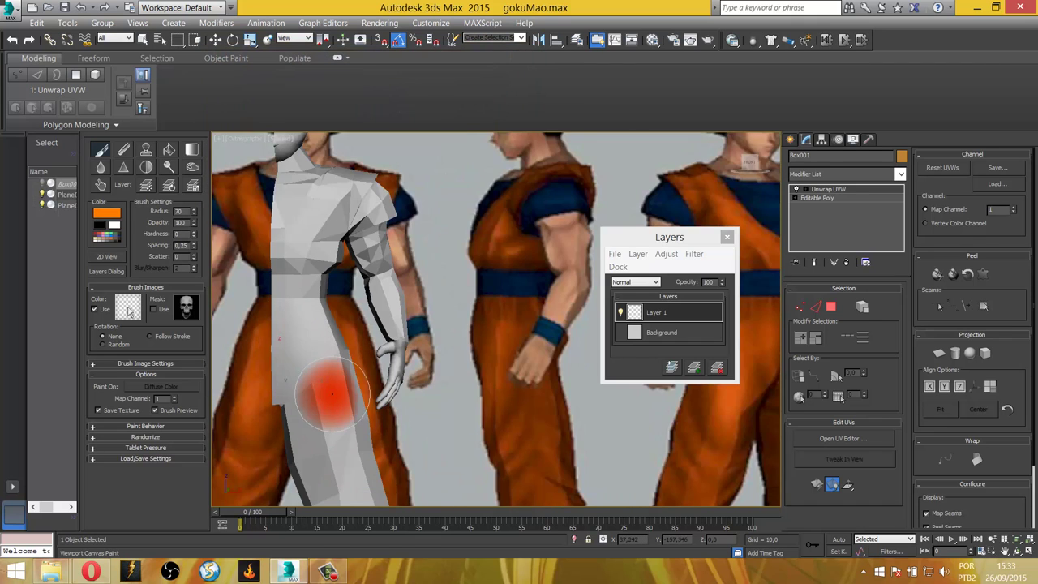
scroll(308, 373, up, 5)
drag(308, 373, 360, 417)
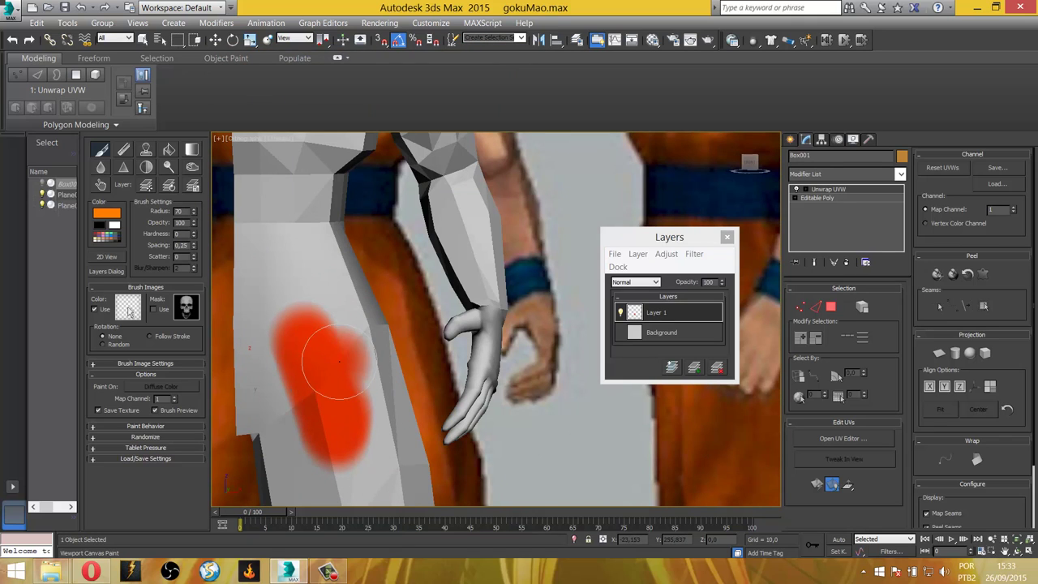
scroll(360, 418, down, 2)
middle_drag(324, 243, 324, 382)
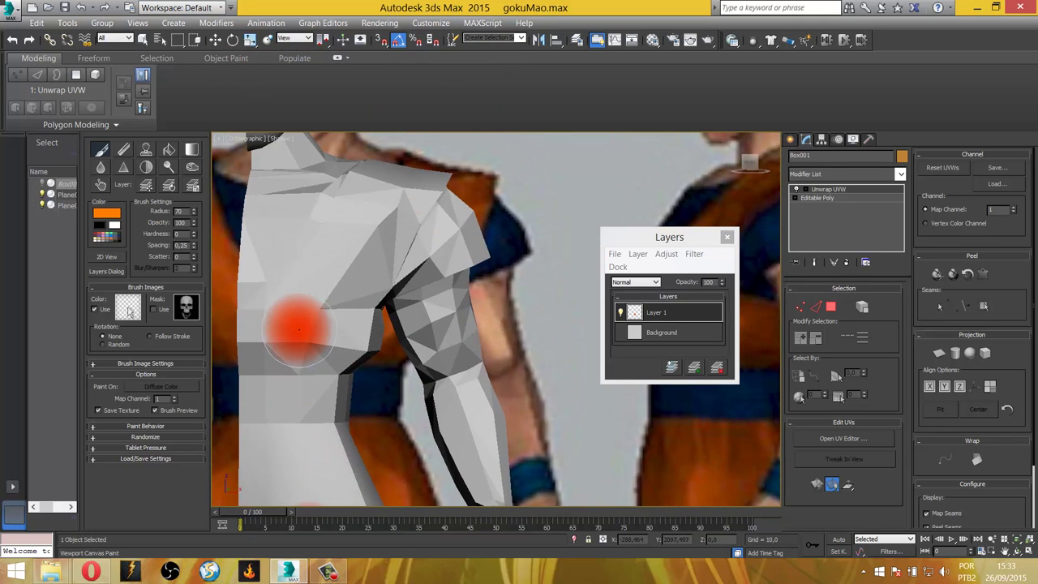
drag(290, 359, 380, 219)
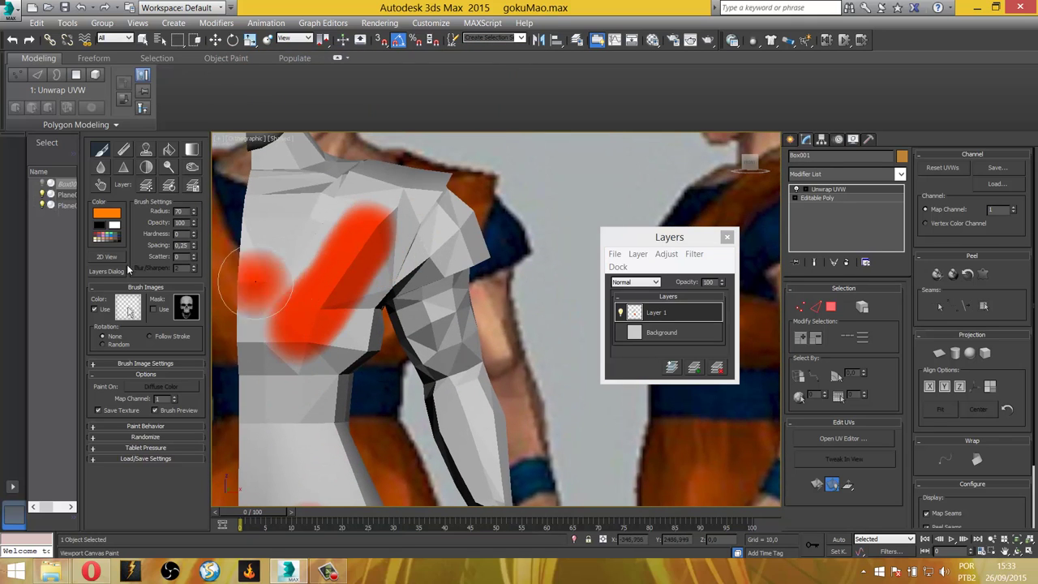
Dab dark blue on the shoulder and paint skin tone over the forearm.
click(104, 237)
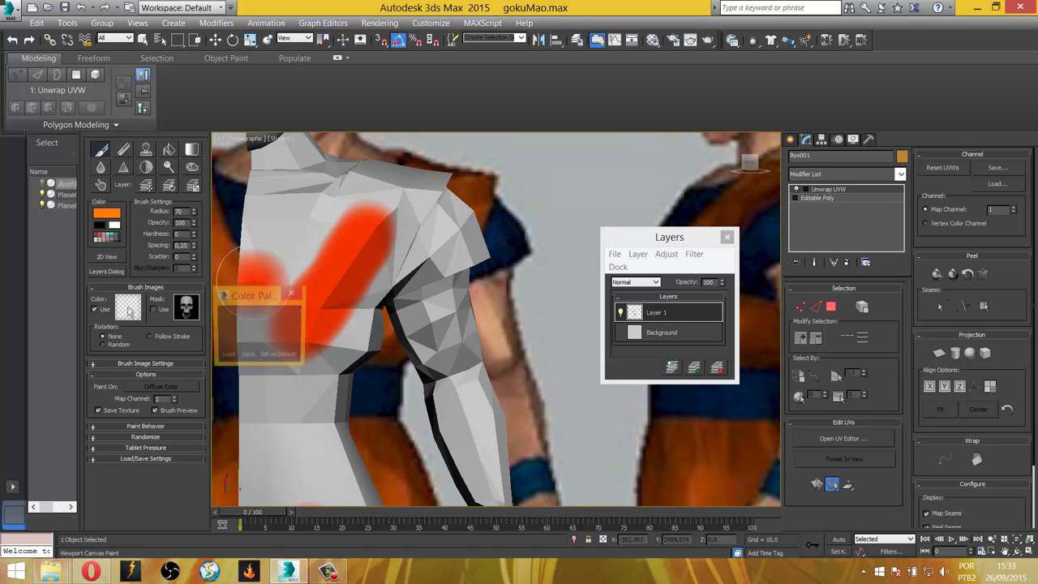
click(292, 323)
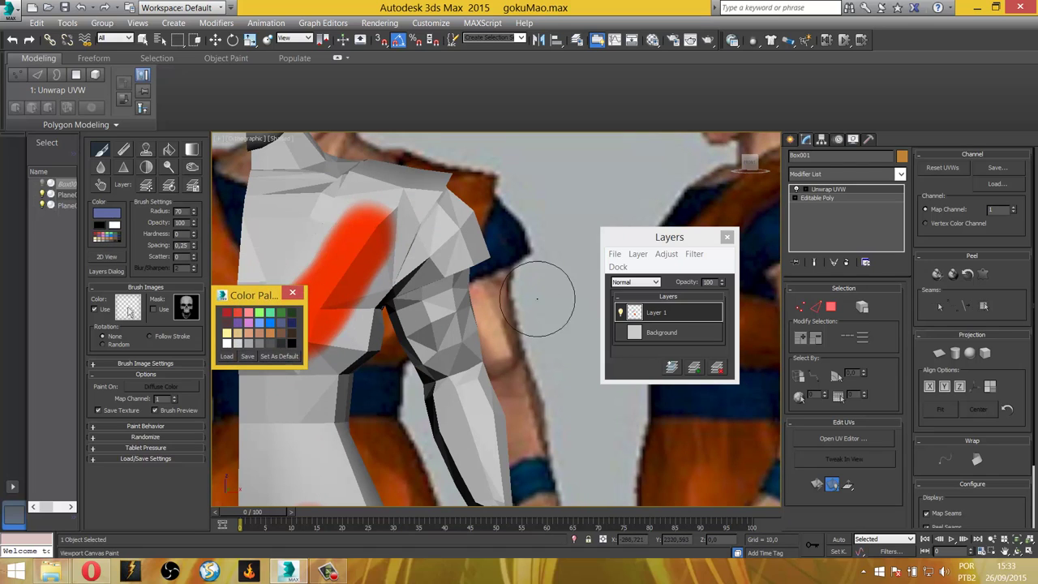
drag(483, 239, 459, 235)
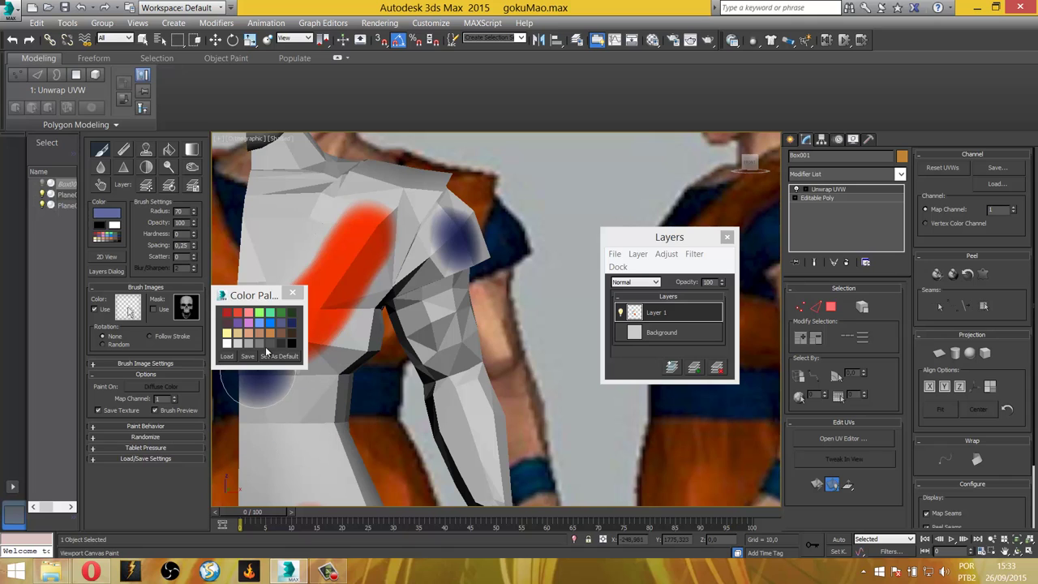
click(253, 341)
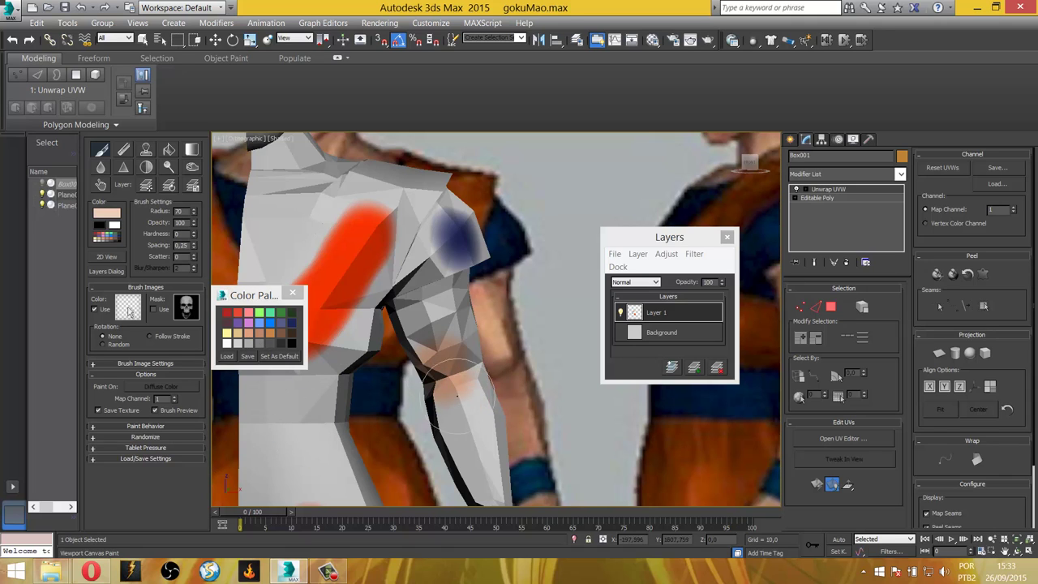
drag(439, 363, 472, 445)
Paint the head, neck, collar and a chest spot in skin tone.
scroll(472, 444, down, 3)
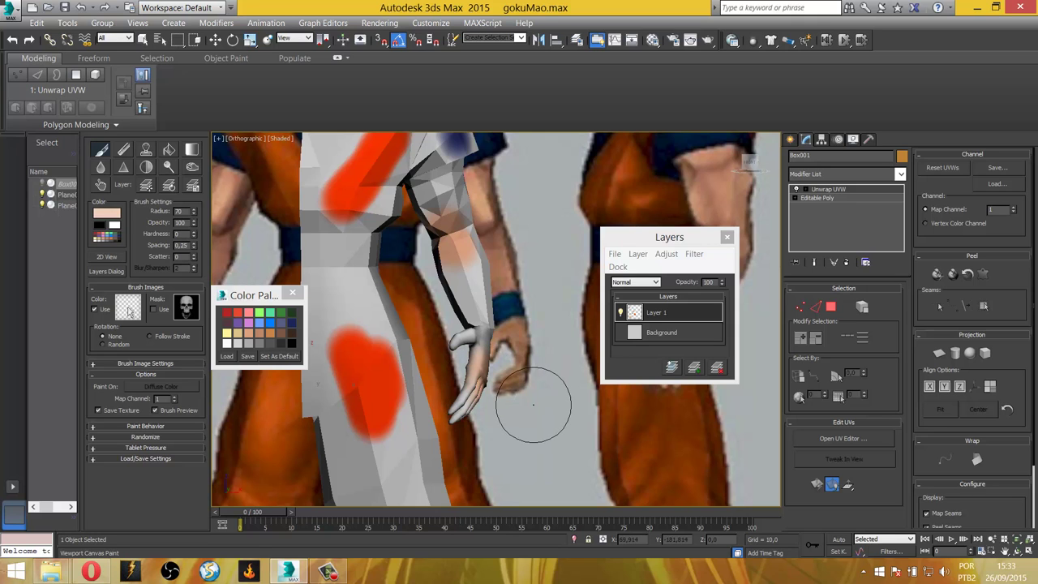
mouse_move(533, 406)
alt+middle_down()
mouse_move(522, 382)
mouse_move(414, 385)
mouse_move(381, 325)
alt+middle_up()
alt+middle_drag(373, 267, 378, 249)
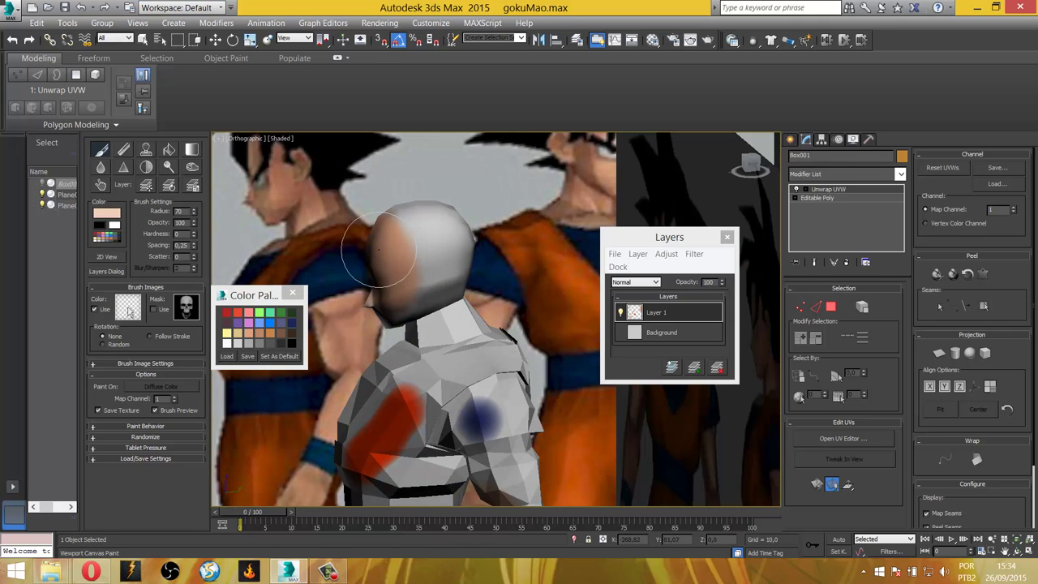
mouse_move(378, 249)
mouse_down()
mouse_move(406, 235)
mouse_move(421, 267)
mouse_move(462, 292)
mouse_move(453, 311)
mouse_up()
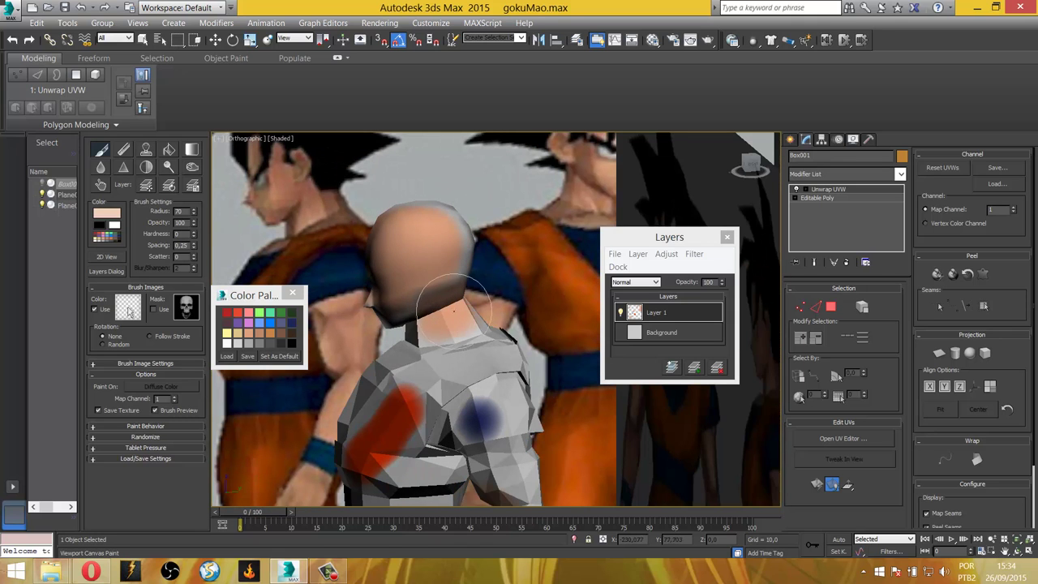
scroll(442, 300, up, 5)
mouse_move(442, 301)
middle_down()
mouse_move(425, 280)
mouse_move(486, 326)
middle_up()
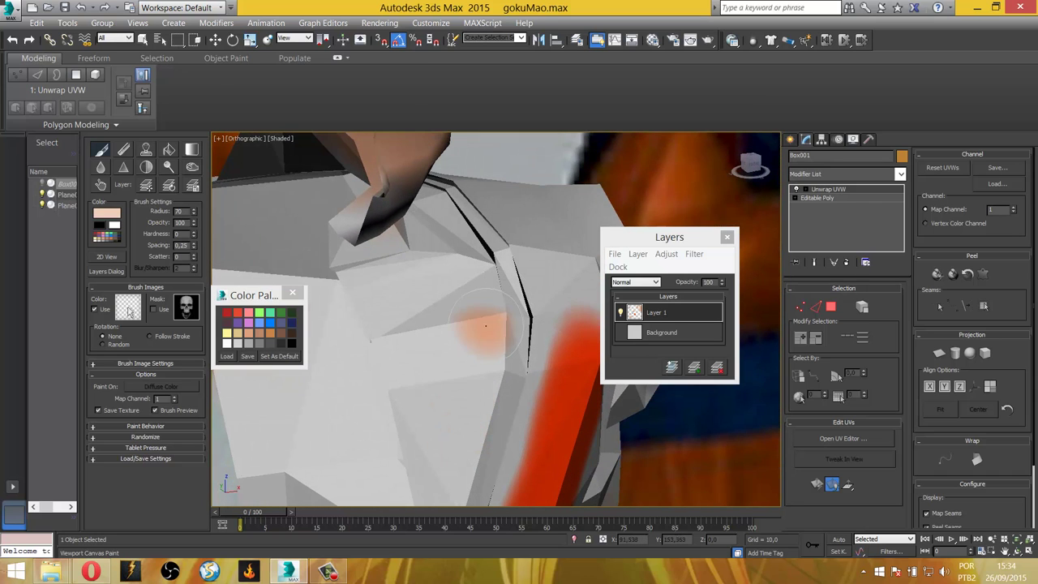
scroll(476, 301, down, 3)
scroll(459, 323, down, 3)
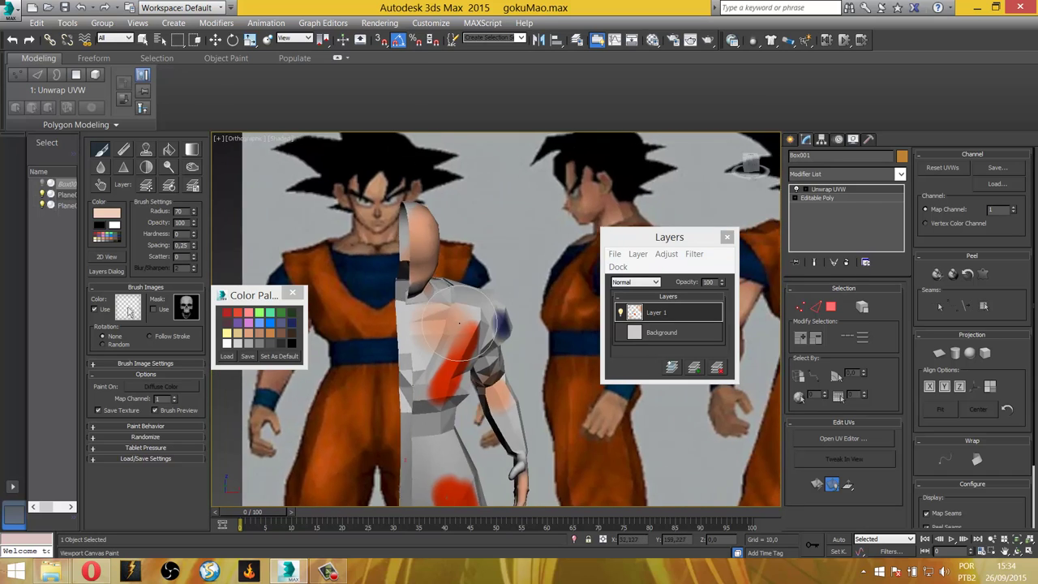
alt+middle_drag(459, 323, 420, 322)
scroll(428, 336, up, 5)
click(408, 295)
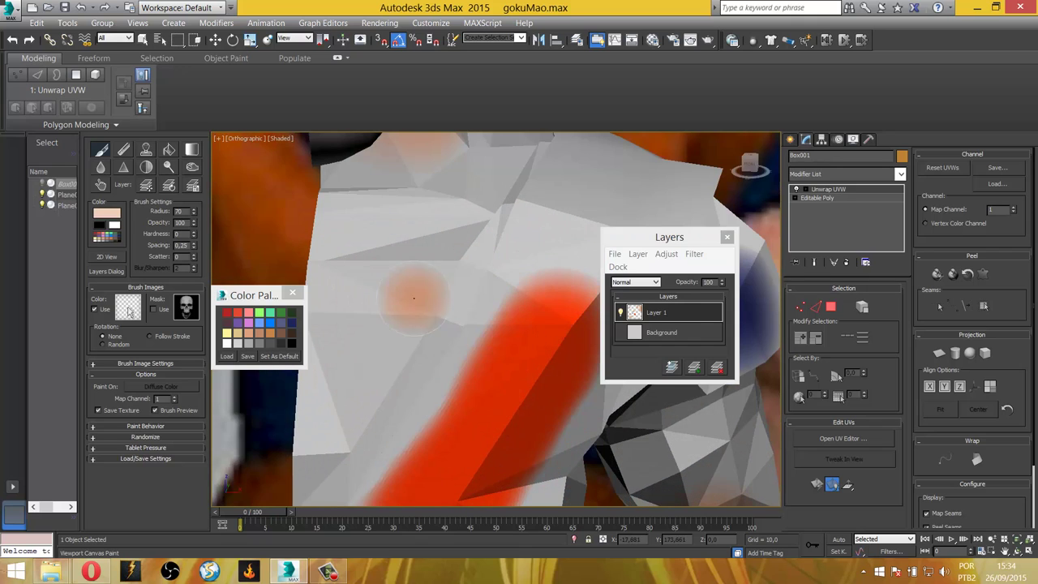
Paint dark blue blobs on the chest, undoing the last stroke.
scroll(422, 299, up, 2)
scroll(430, 302, up, 2)
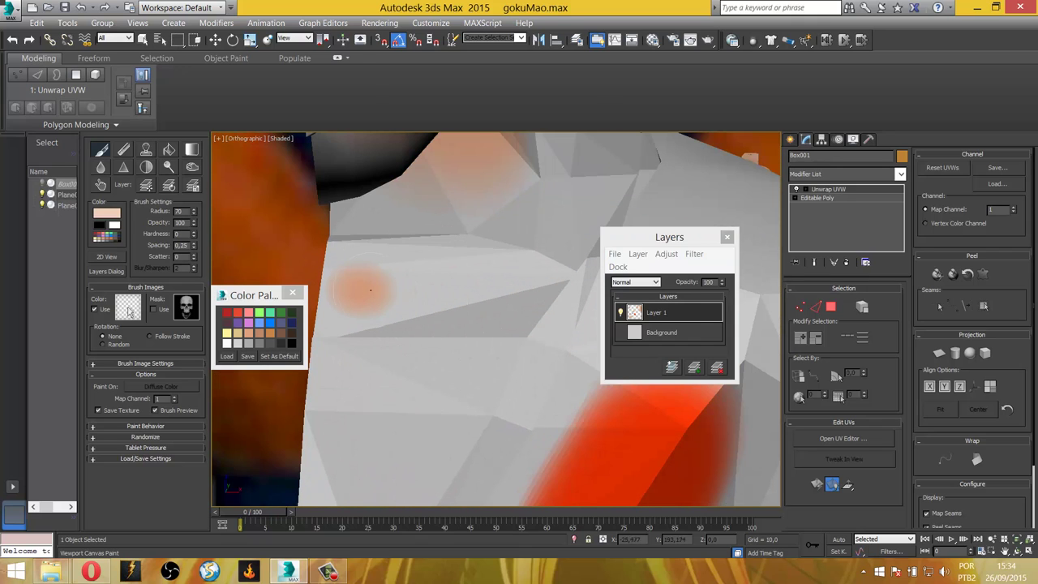
scroll(487, 258, up, 1)
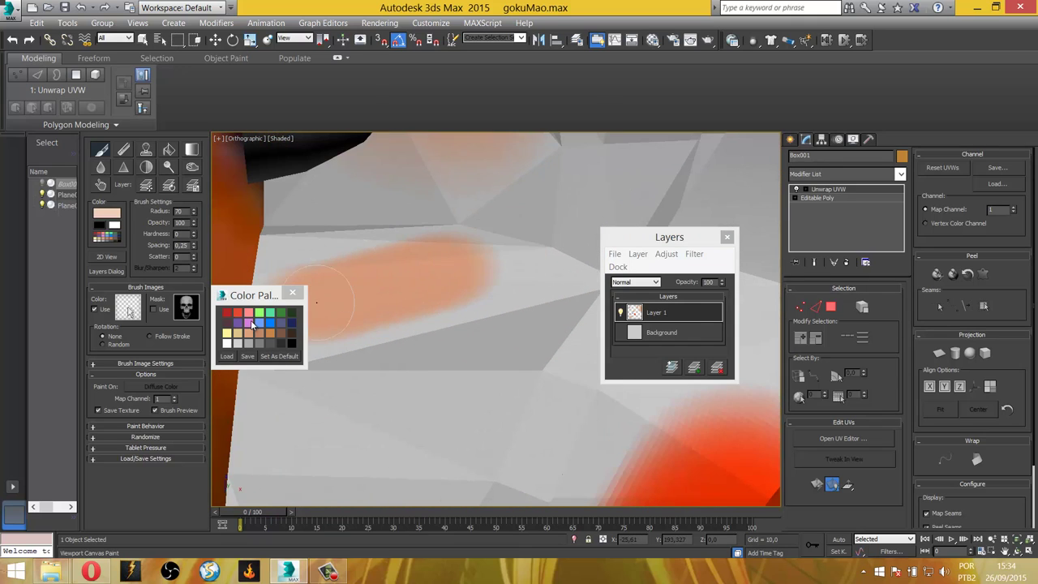
click(291, 324)
click(428, 394)
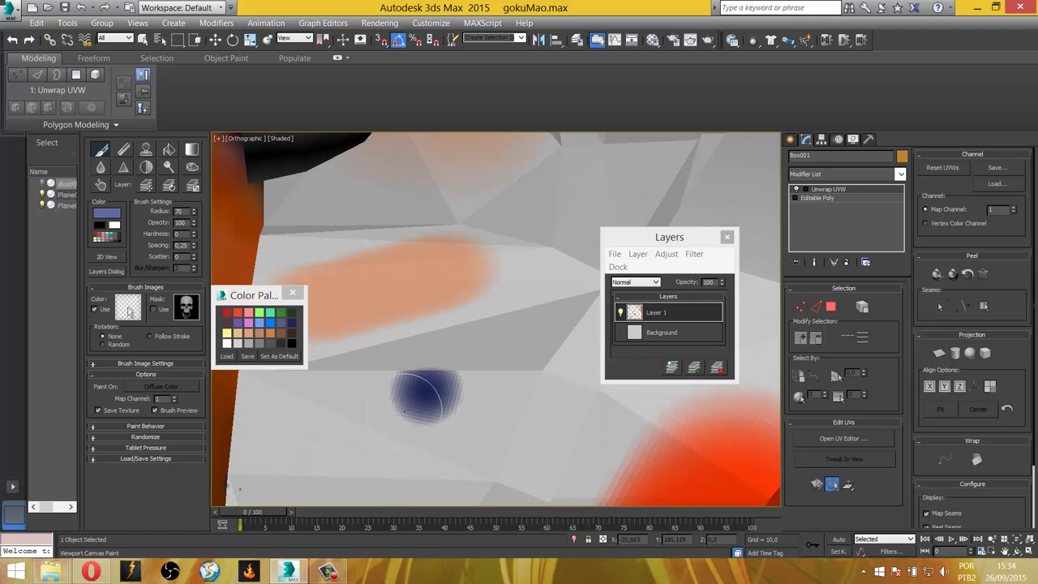
drag(406, 406, 478, 381)
alt+middle_drag(494, 360, 410, 235)
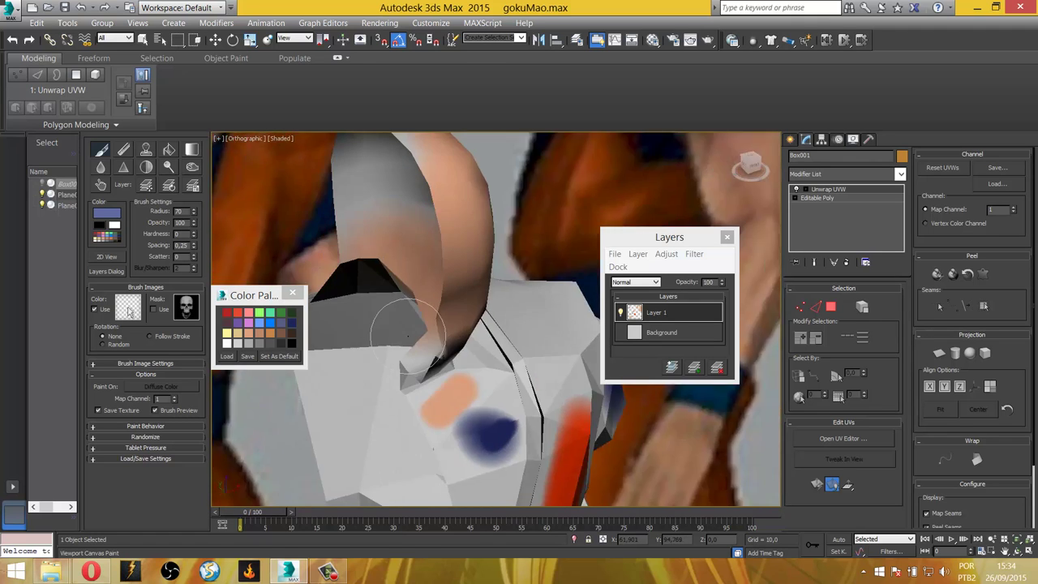
drag(462, 313, 487, 328)
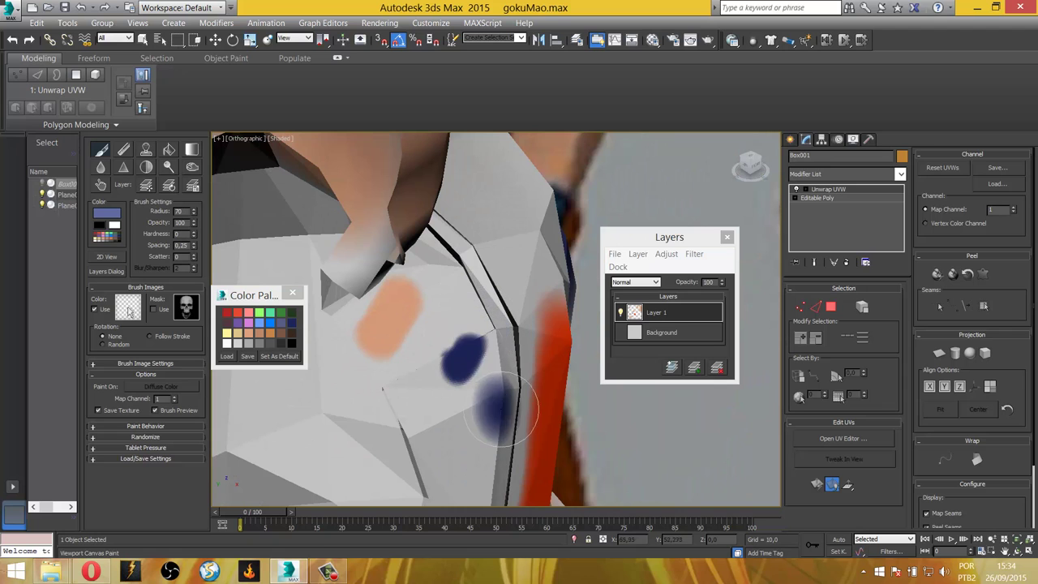
key(ctrl+z)
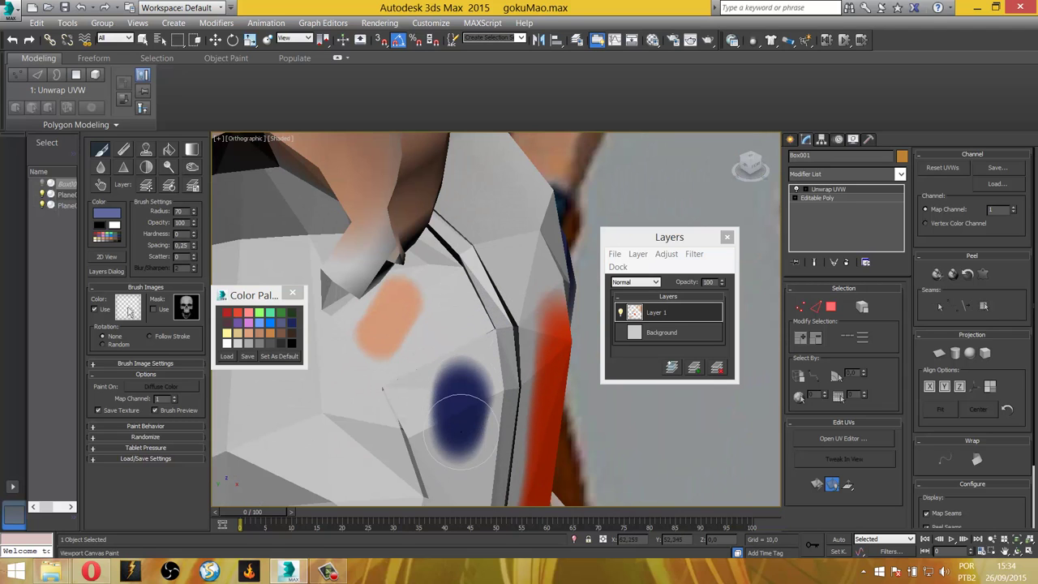
Paint a dark blue band across the front of the chest.
alt+middle_drag(464, 392, 406, 288)
scroll(438, 300, down, 5)
scroll(405, 292, up, 3)
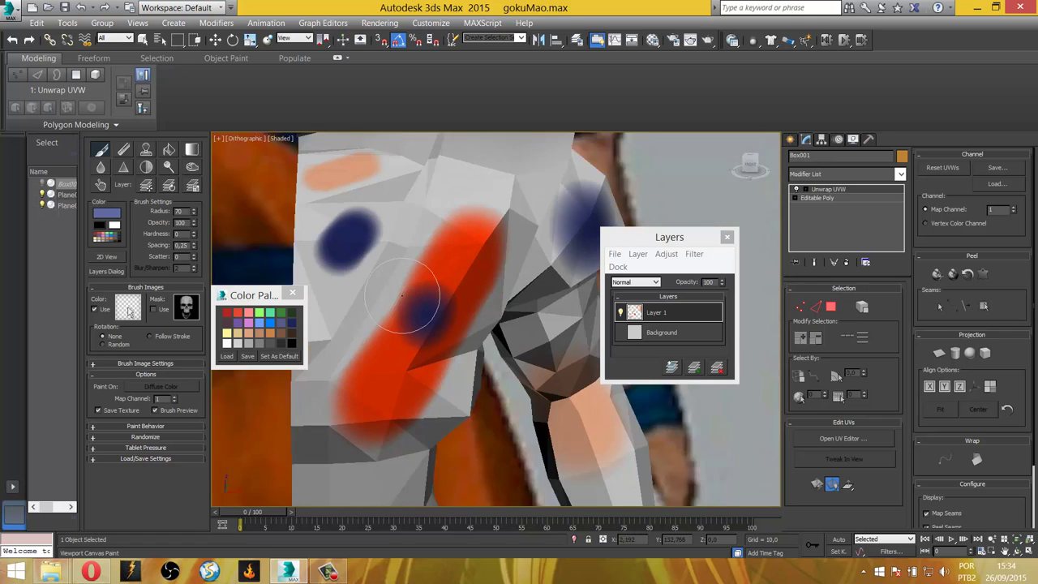
scroll(413, 290, down, 2)
scroll(413, 292, down, 2)
scroll(414, 291, down, 2)
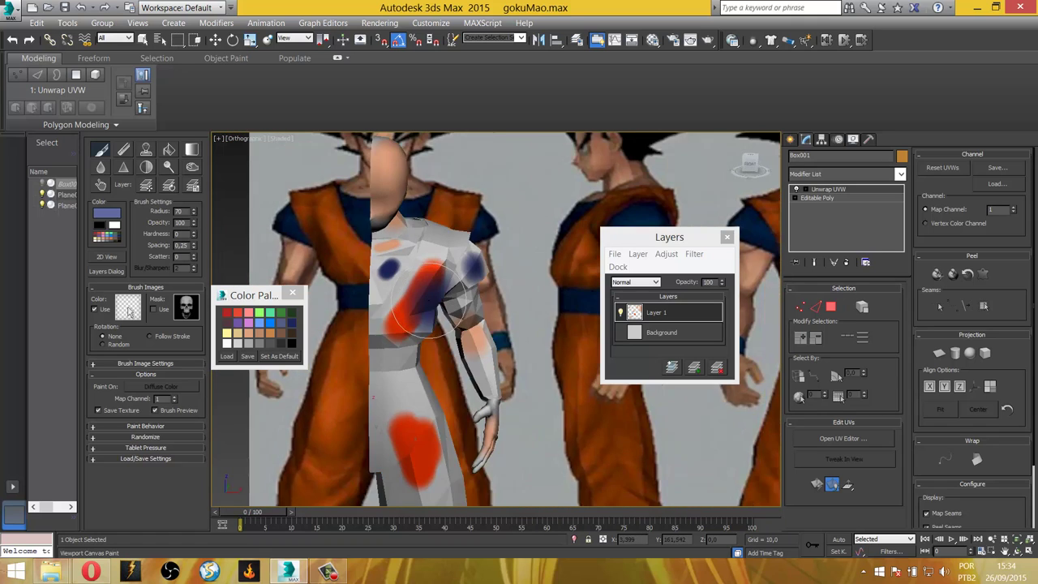
scroll(418, 292, down, 1)
scroll(455, 302, up, 5)
scroll(458, 304, down, 3)
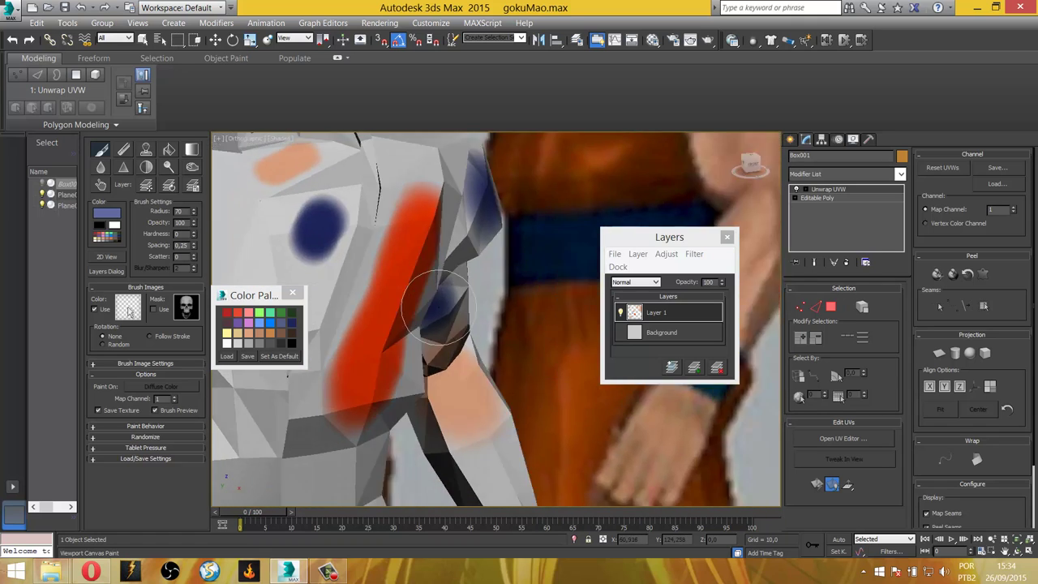
mouse_move(429, 301)
alt+middle_down()
mouse_move(494, 311)
mouse_move(451, 307)
mouse_move(437, 320)
mouse_move(394, 289)
mouse_move(590, 301)
mouse_move(403, 308)
alt+middle_up()
scroll(437, 308, down, 3)
scroll(427, 329, up, 3)
scroll(428, 328, up, 3)
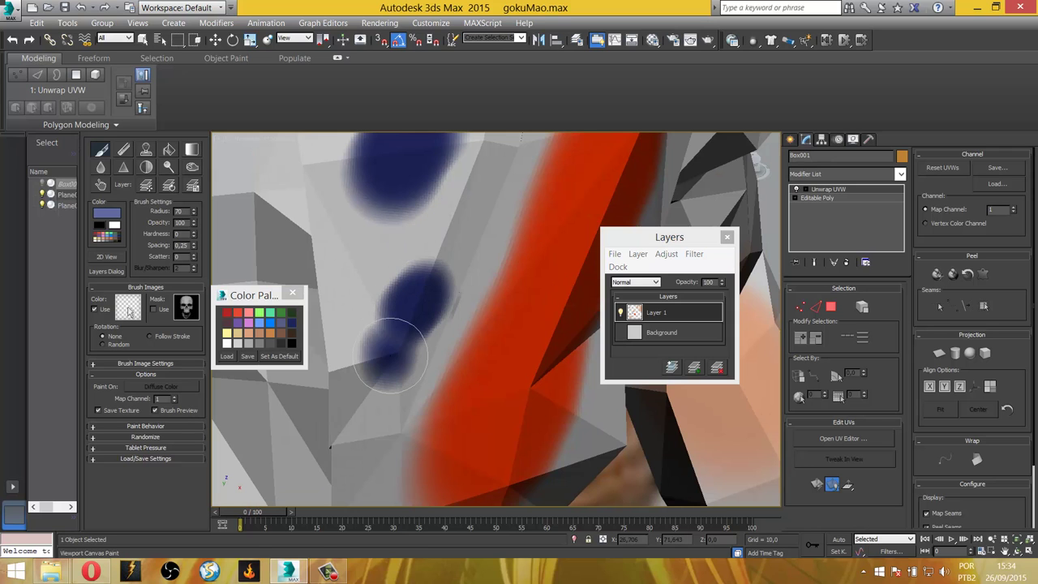
scroll(403, 334, down, 3)
scroll(403, 334, down, 3)
alt+middle_drag(403, 334, 426, 260)
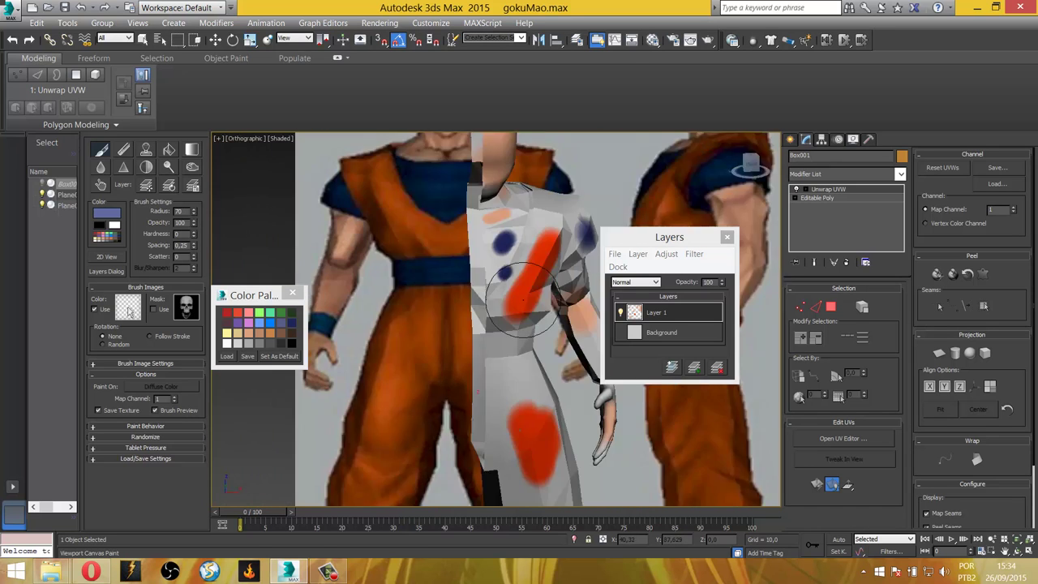
scroll(426, 260, up, 2)
scroll(426, 260, up, 3)
drag(429, 239, 531, 243)
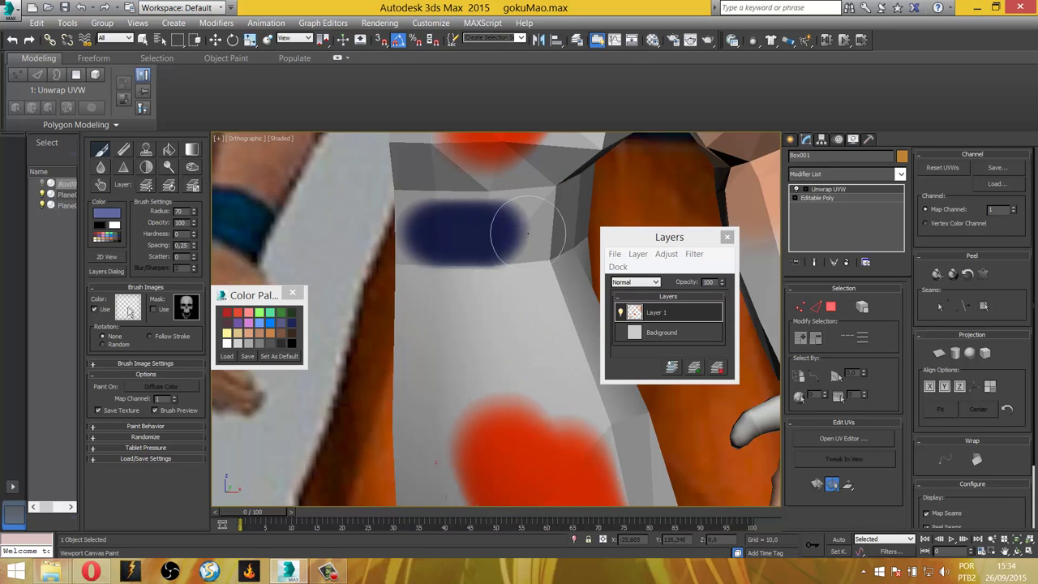
Paint the shin and boot dark blue from several angles.
scroll(531, 243, down, 5)
middle_drag(521, 301, 454, 203)
scroll(398, 232, up, 4)
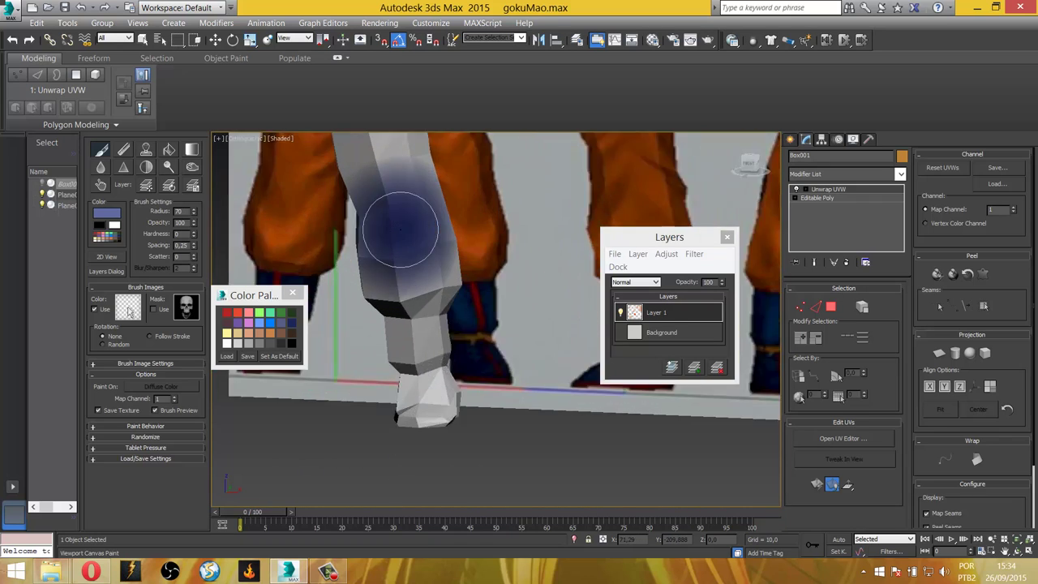
mouse_move(398, 232)
middle_down()
mouse_move(417, 304)
mouse_move(418, 260)
mouse_move(365, 243)
middle_up()
drag(369, 231, 405, 335)
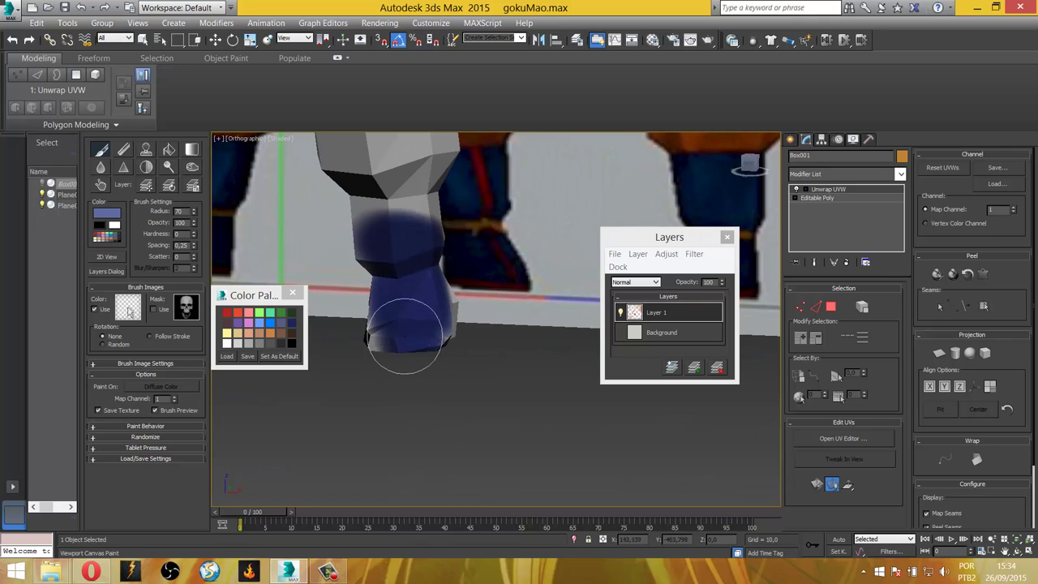
alt+middle_drag(415, 301, 343, 313)
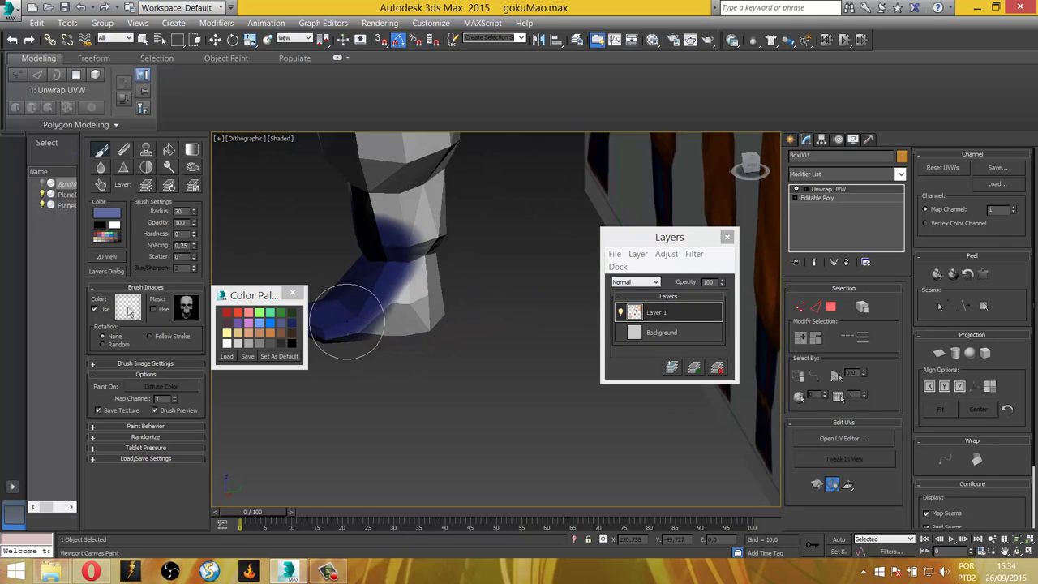
mouse_move(343, 338)
mouse_down()
mouse_move(394, 203)
mouse_move(438, 302)
mouse_up()
alt+middle_drag(389, 335, 487, 313)
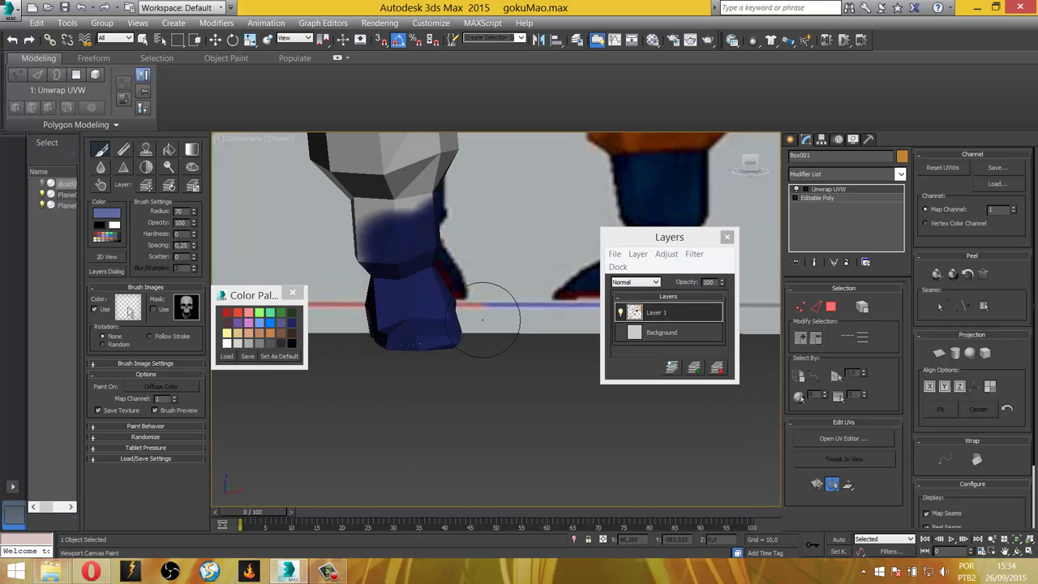
mouse_move(486, 313)
mouse_down()
mouse_move(416, 232)
mouse_move(324, 185)
mouse_up()
scroll(519, 335, up, 3)
alt+middle_drag(519, 335, 412, 336)
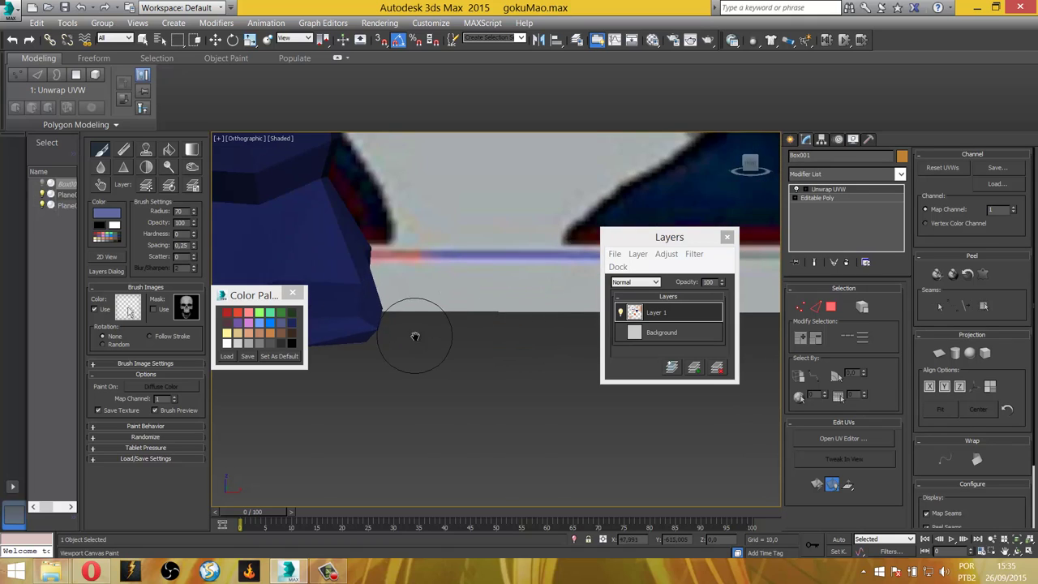
scroll(422, 332, up, 3)
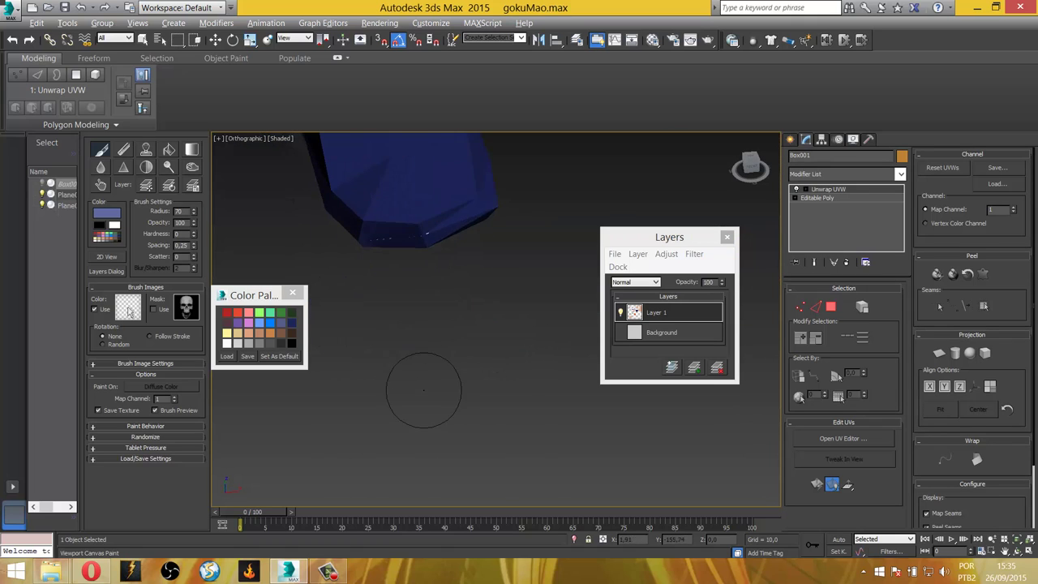
alt+middle_drag(410, 387, 406, 317)
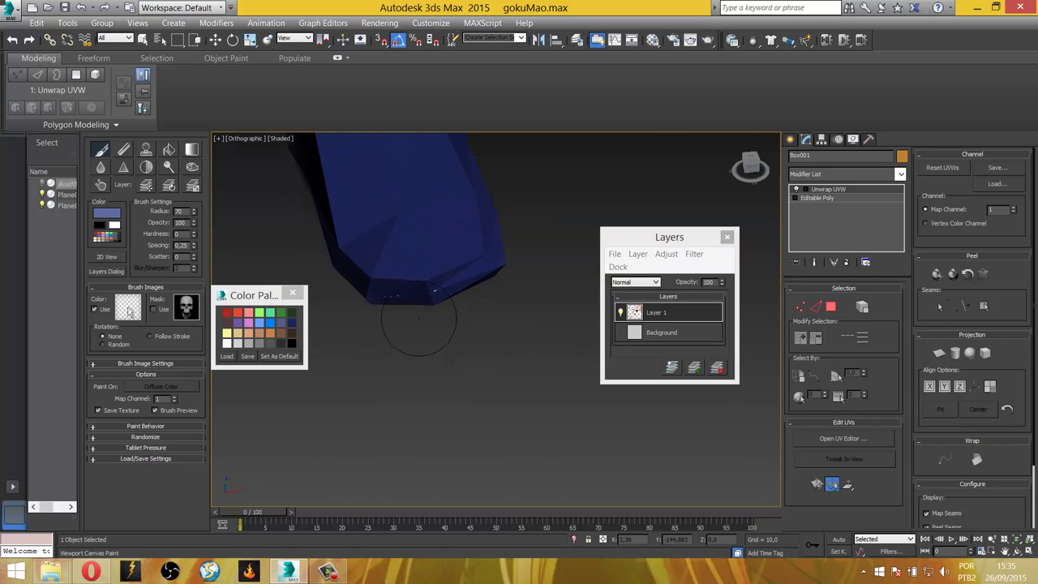
Switch the brush colour to red and zoom into the Front view.
click(229, 319)
scroll(441, 274, up, 3)
mouse_move(440, 273)
alt+middle_down()
mouse_move(546, 273)
mouse_move(613, 203)
alt+middle_up()
key(f)
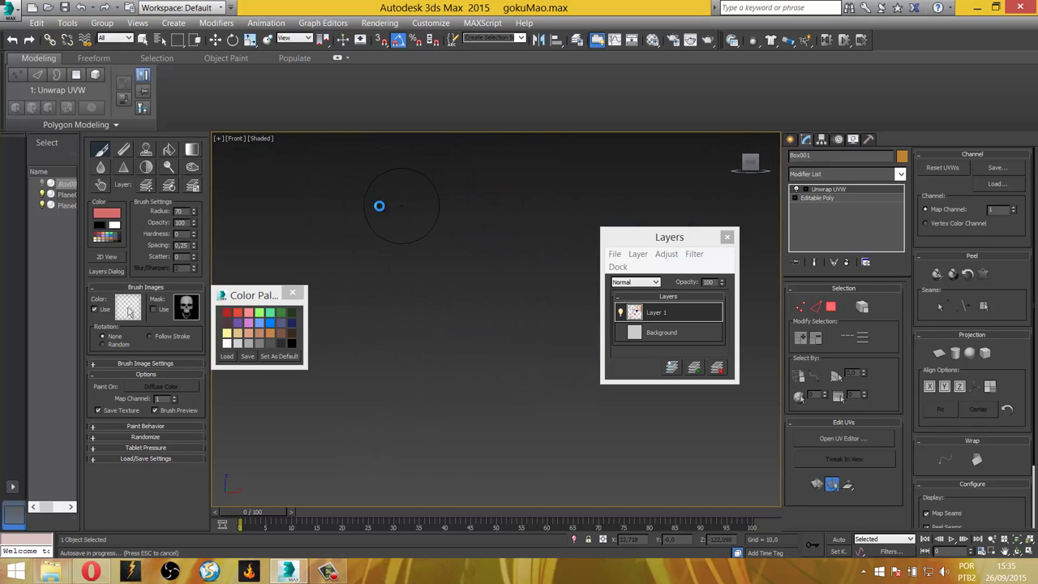
scroll(375, 180, up, 2)
scroll(417, 209, up, 2)
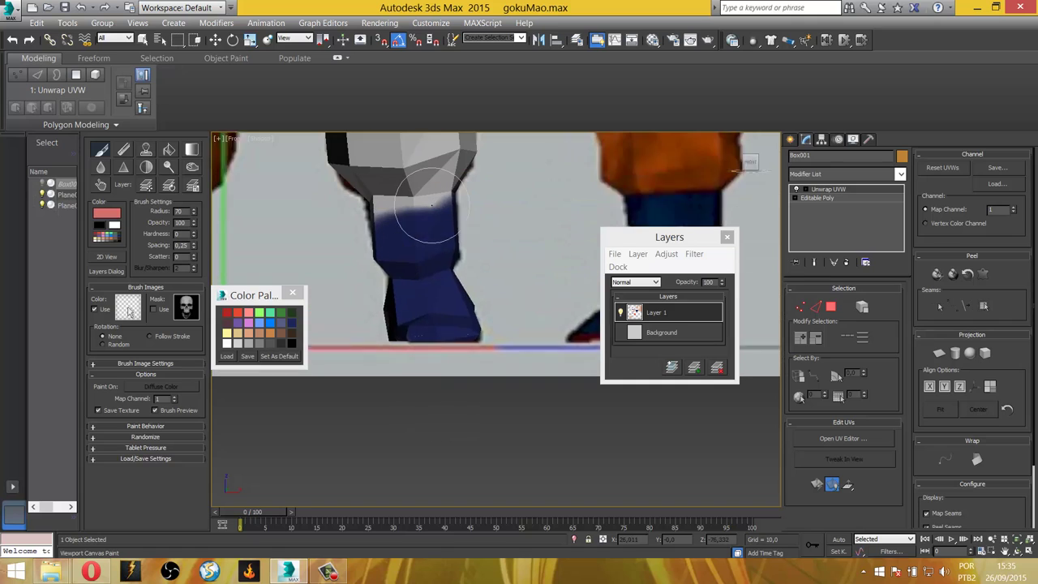
scroll(486, 268, up, 2)
On new Layer 2, paint a red stripe down the leg to the boot's bottom edge.
click(694, 368)
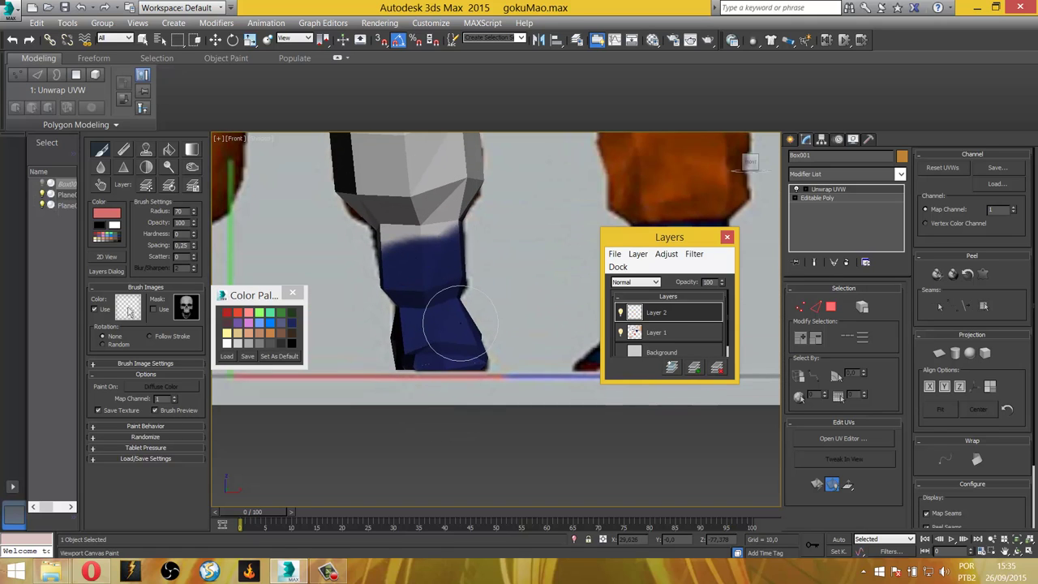
scroll(450, 316, up, 1)
scroll(428, 301, up, 2)
scroll(428, 309, up, 2)
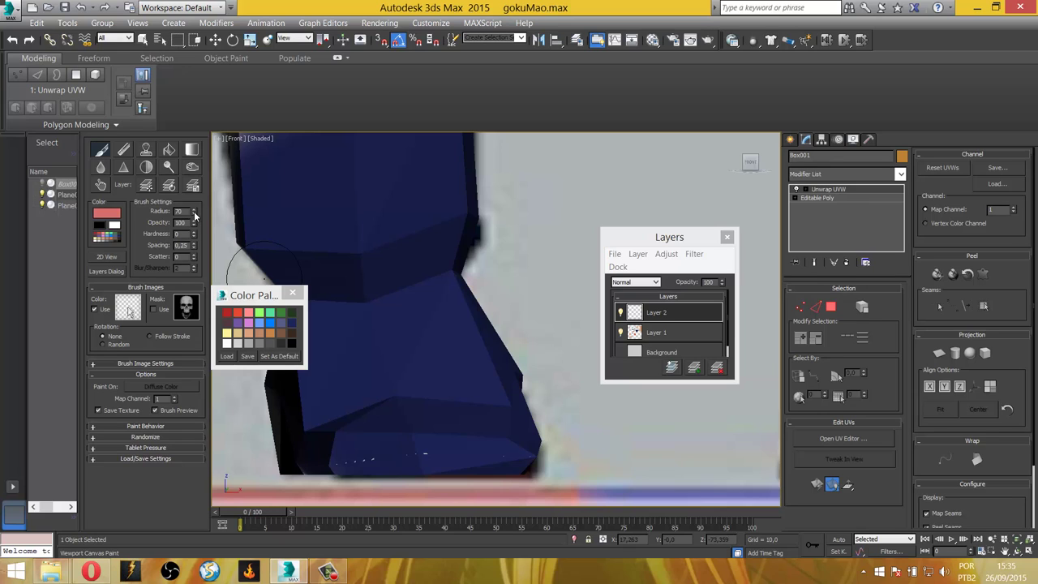
mouse_move(394, 218)
middle_down()
mouse_move(375, 364)
mouse_move(377, 287)
middle_up()
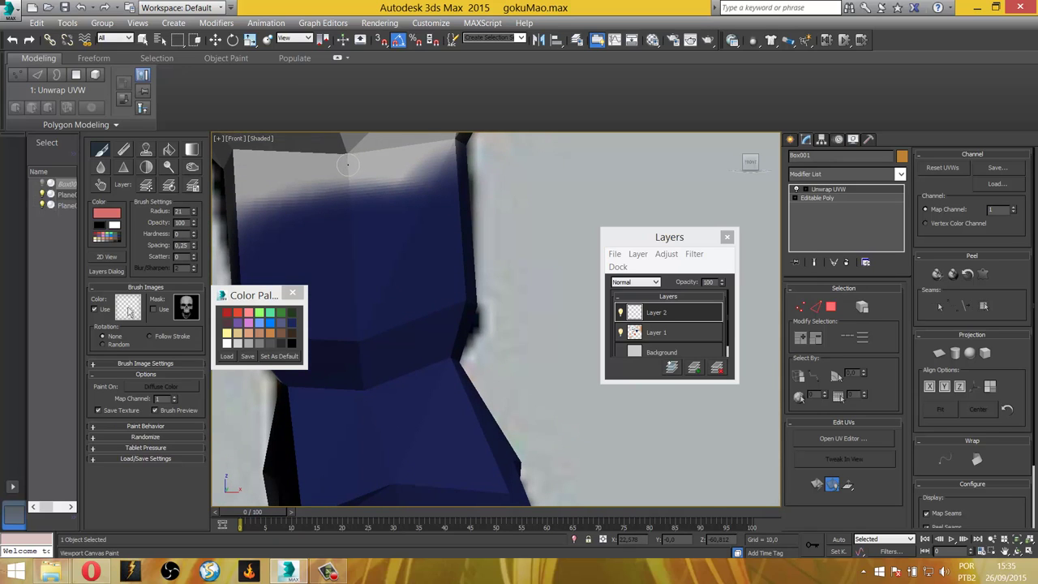
drag(347, 165, 360, 381)
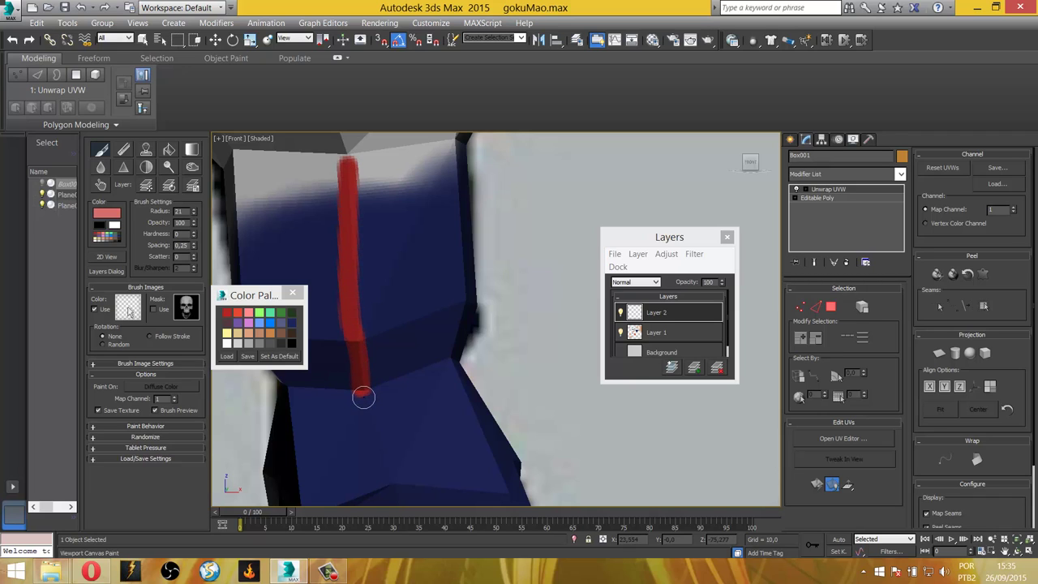
mouse_move(363, 396)
alt+middle_down()
mouse_move(359, 313)
mouse_move(417, 324)
mouse_move(394, 359)
mouse_move(370, 215)
alt+middle_up()
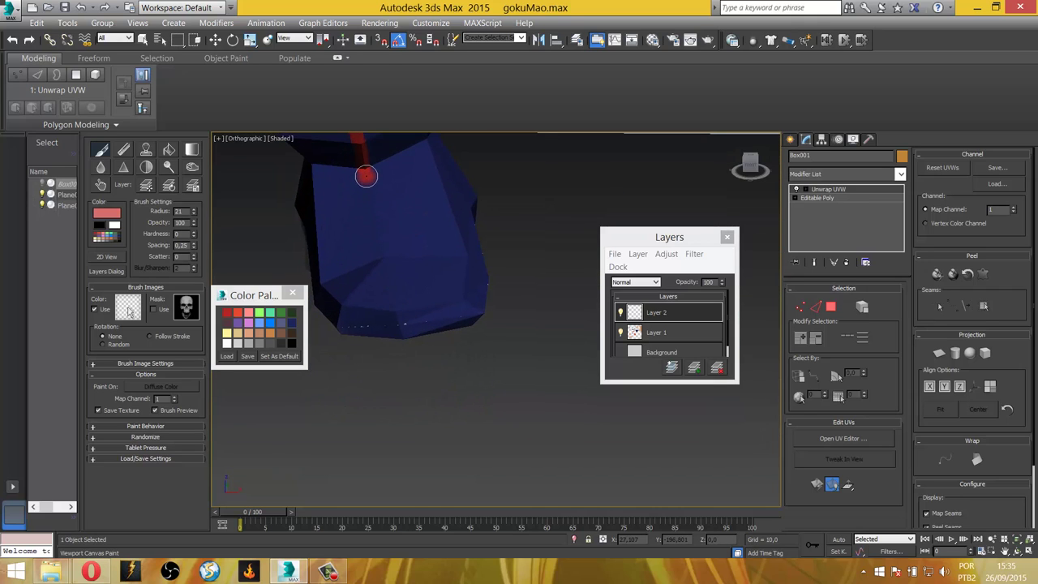
drag(366, 179, 398, 324)
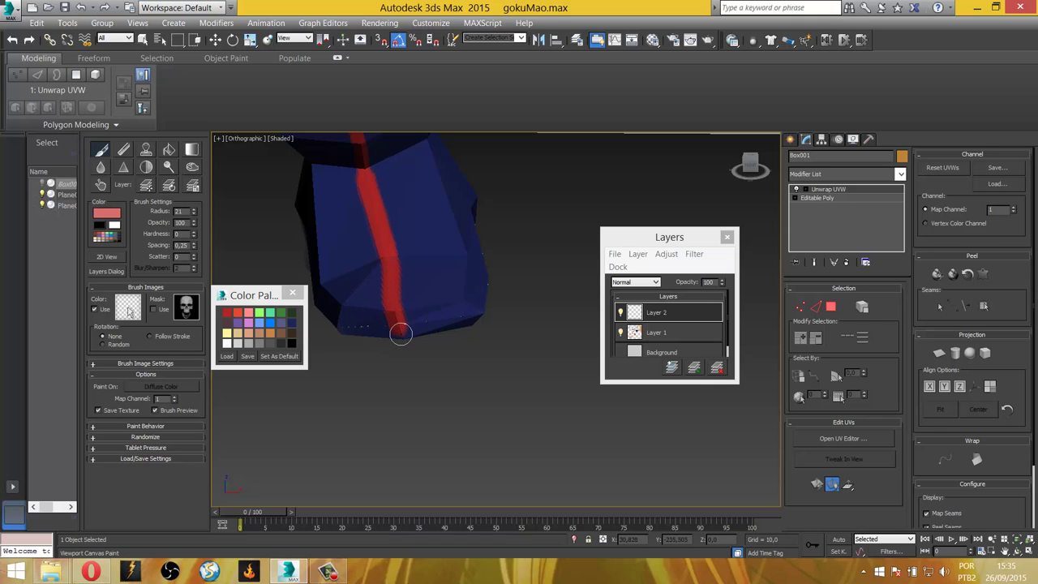
mouse_move(403, 340)
alt+middle_down()
mouse_move(405, 322)
mouse_move(364, 300)
mouse_move(431, 224)
mouse_move(338, 276)
alt+middle_up()
drag(338, 275, 324, 276)
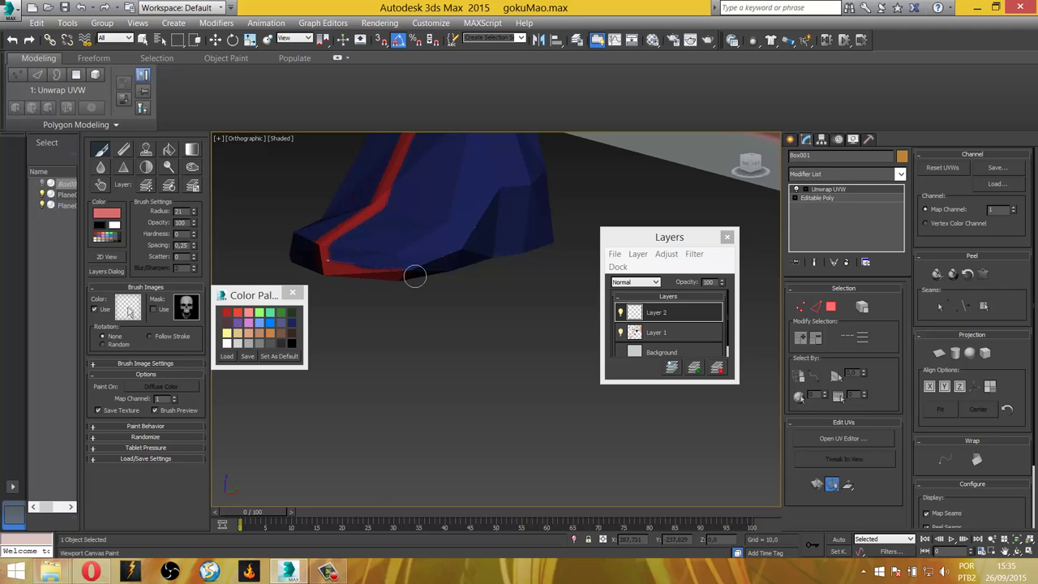
Paint red along the boot's lower edge, undoing one bad stroke.
mouse_move(425, 272)
alt+middle_down()
mouse_move(330, 271)
mouse_move(378, 272)
alt+middle_up()
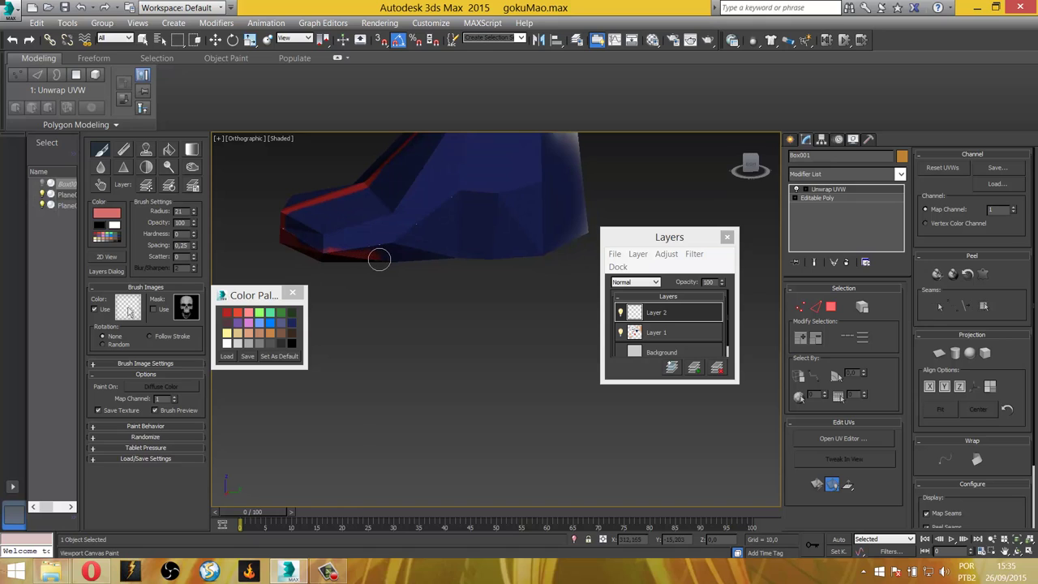
drag(430, 258, 460, 238)
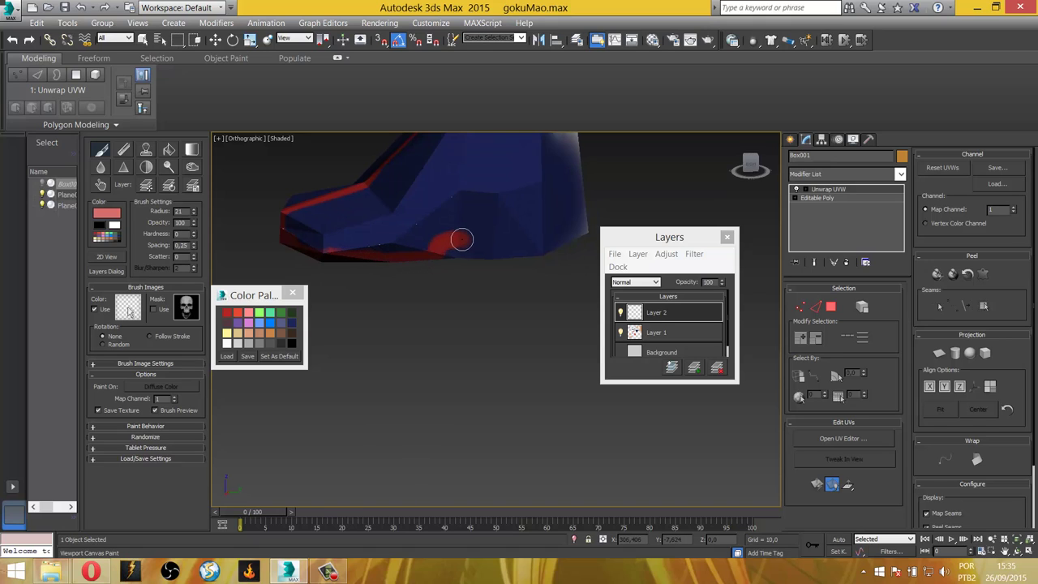
key(ctrl+z)
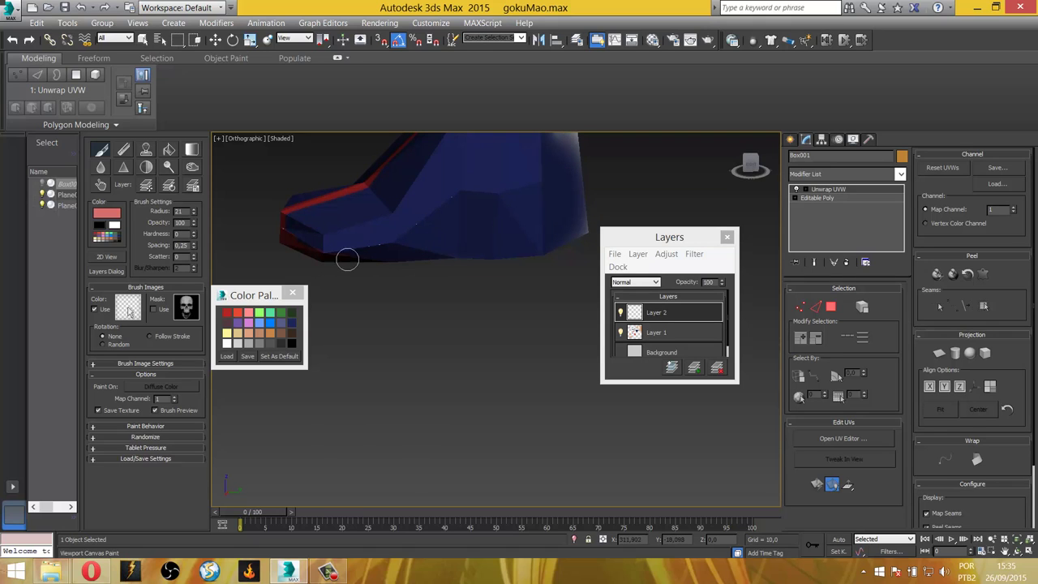
scroll(348, 250, up, 1)
scroll(349, 235, up, 3)
scroll(351, 181, up, 2)
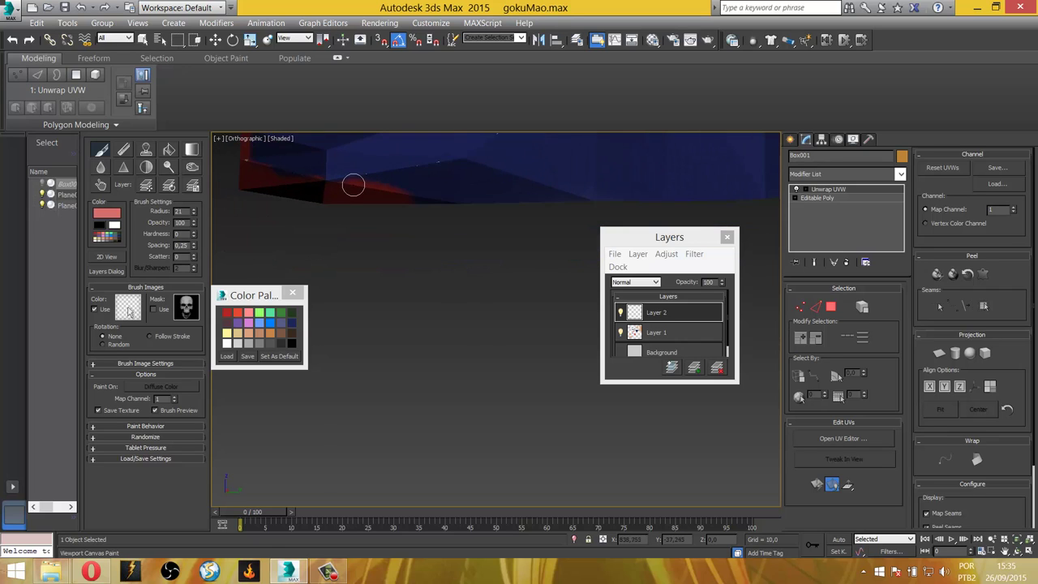
scroll(328, 210, up, 1)
alt+middle_drag(327, 211, 319, 218)
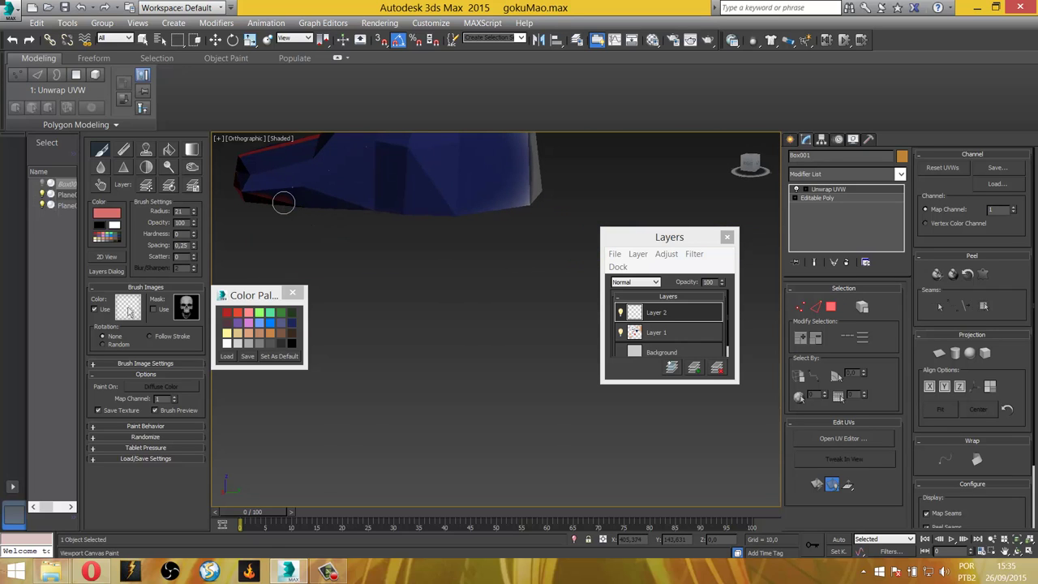
drag(358, 204, 468, 210)
alt+middle_drag(498, 243, 375, 199)
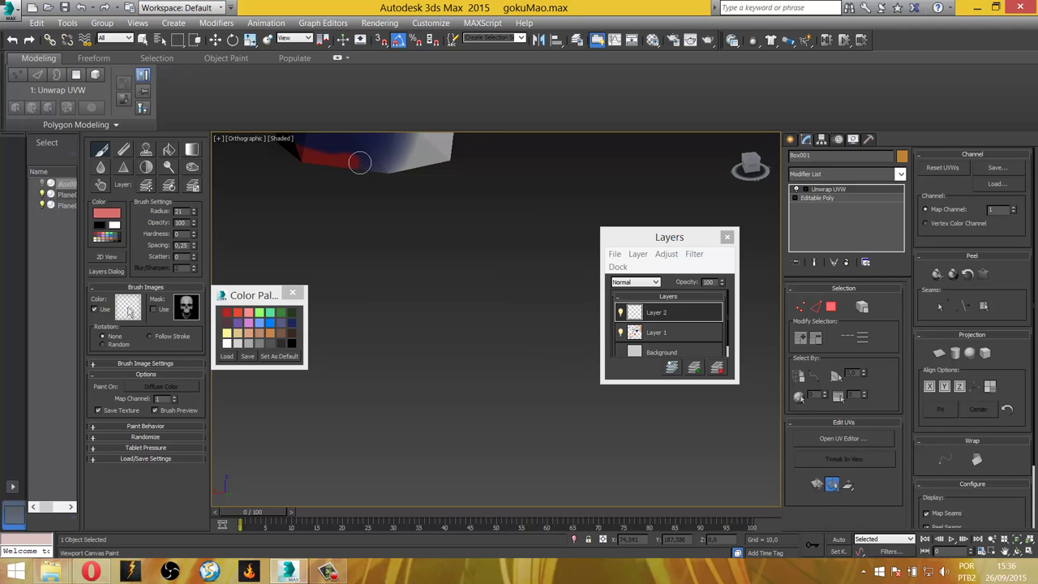
mouse_move(427, 168)
alt+middle_down()
mouse_move(385, 202)
mouse_move(394, 303)
mouse_move(378, 283)
mouse_move(375, 329)
alt+middle_up()
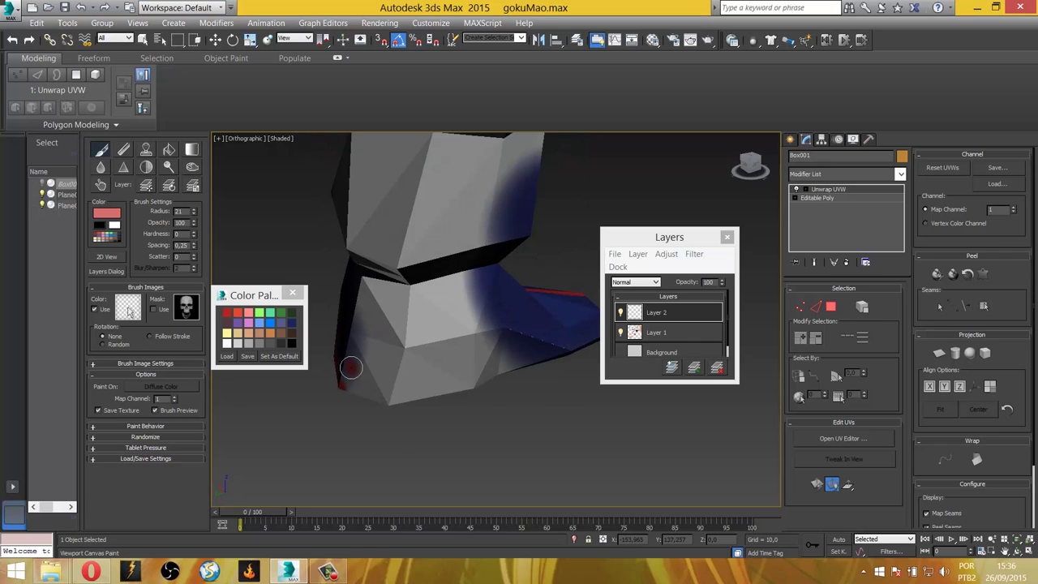
Extend the red band around the boot's bottom edge, then make Layer 1 active.
drag(346, 390, 395, 400)
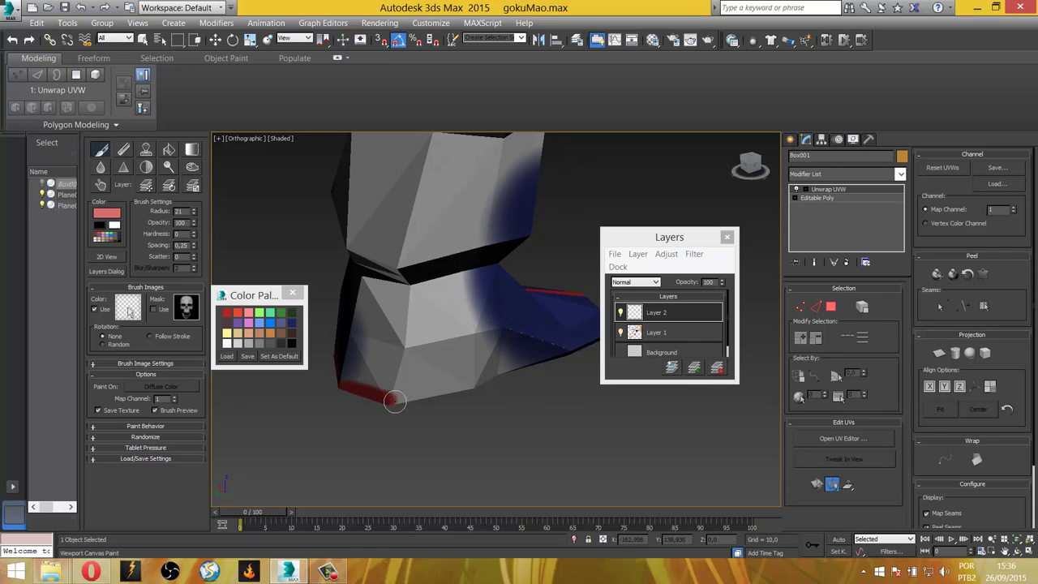
alt+middle_drag(424, 400, 396, 377)
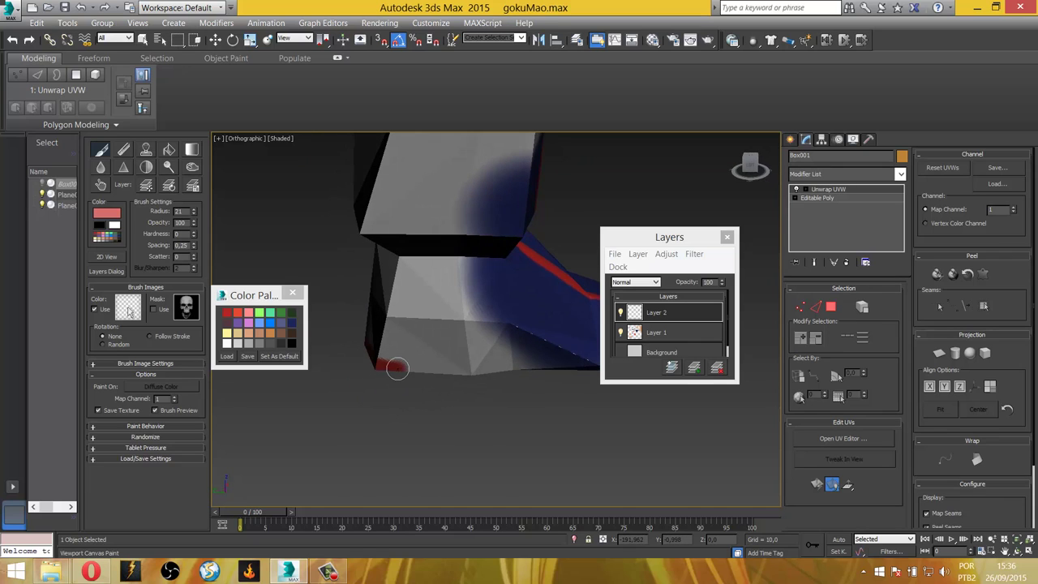
drag(396, 369, 541, 372)
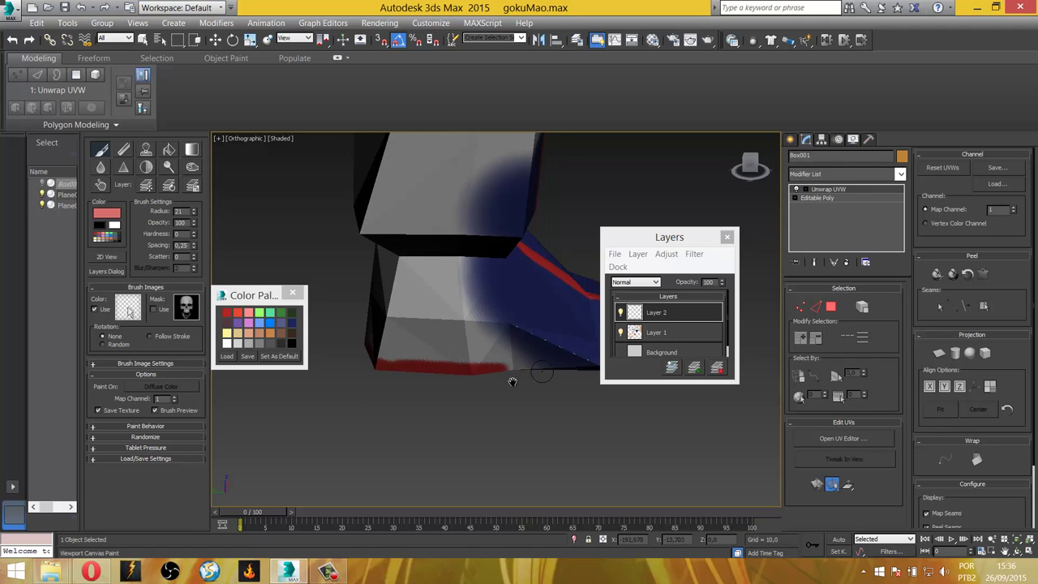
alt+middle_drag(513, 381, 393, 359)
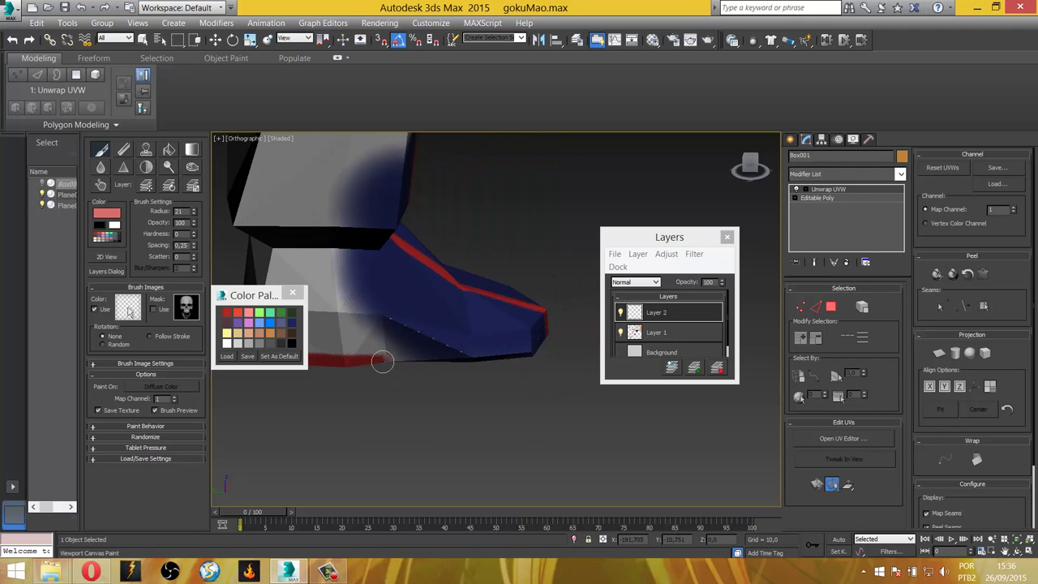
drag(383, 361, 442, 360)
scroll(465, 368, up, 3)
mouse_move(464, 369)
alt+middle_down()
mouse_move(471, 361)
mouse_move(485, 445)
alt+middle_up()
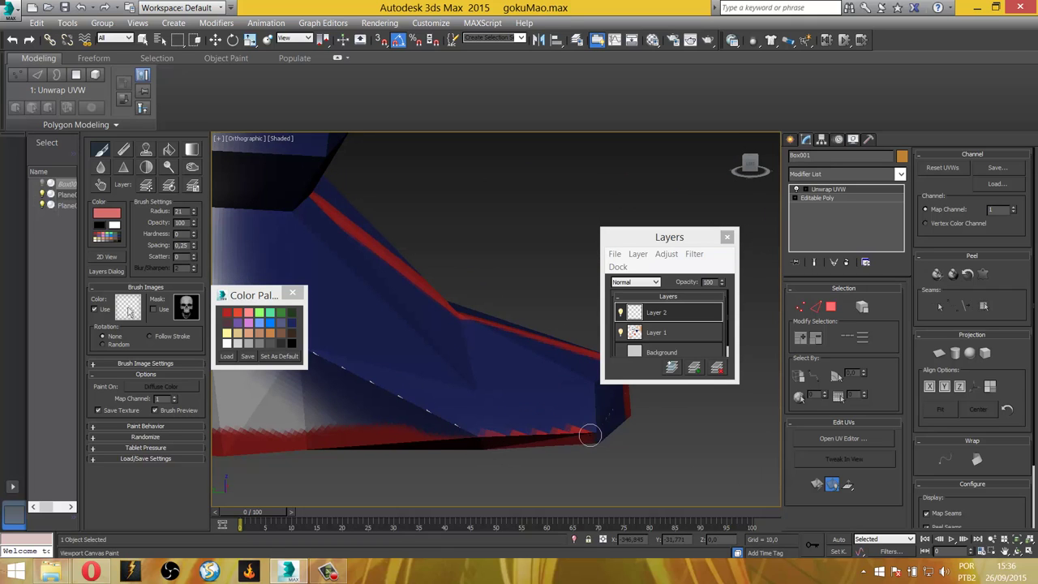
alt+middle_drag(590, 435, 419, 376)
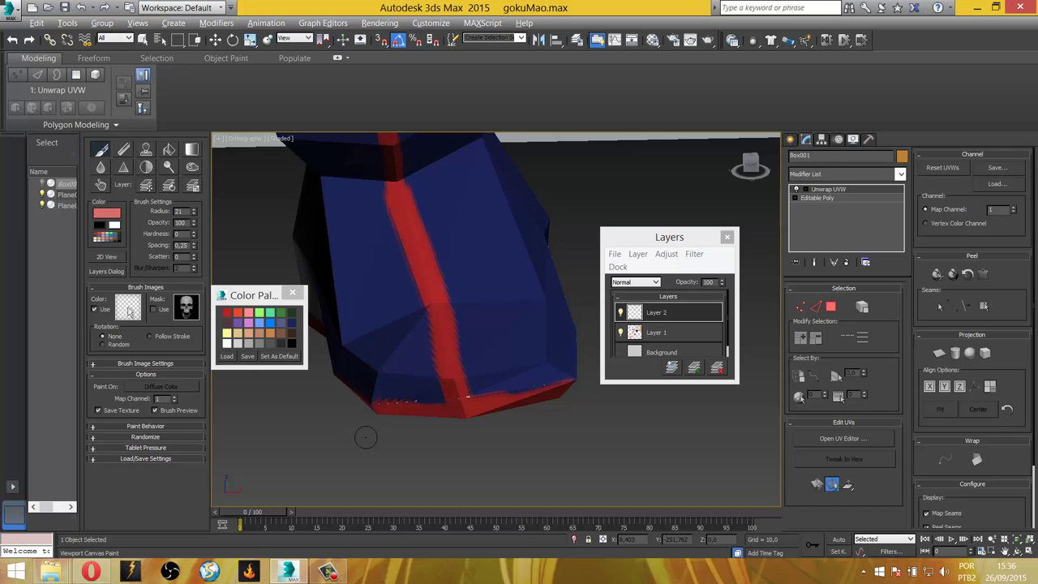
mouse_move(366, 437)
alt+middle_down()
mouse_move(554, 424)
mouse_move(521, 435)
mouse_move(519, 412)
mouse_move(493, 419)
alt+middle_up()
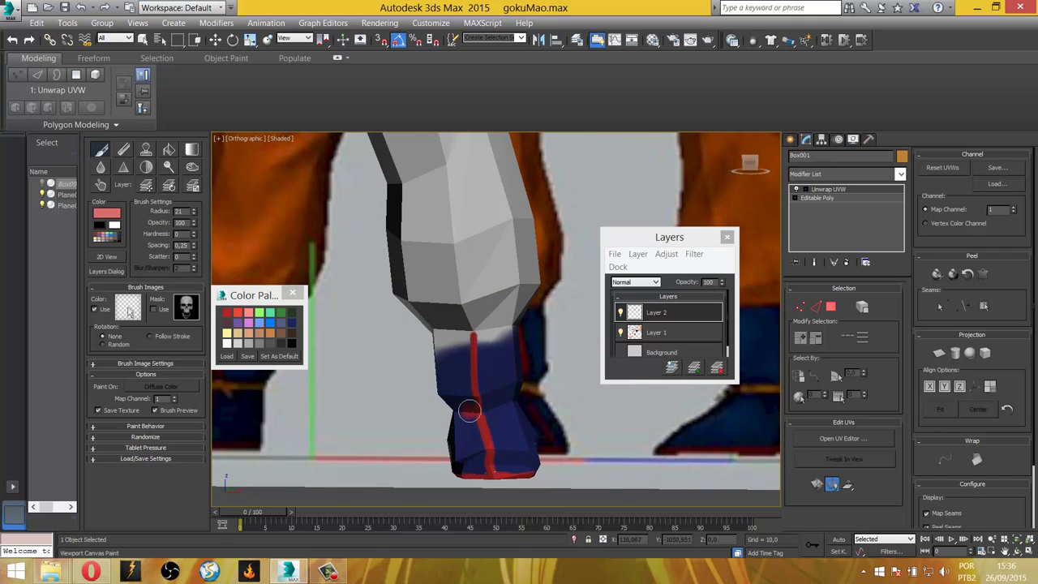
click(653, 334)
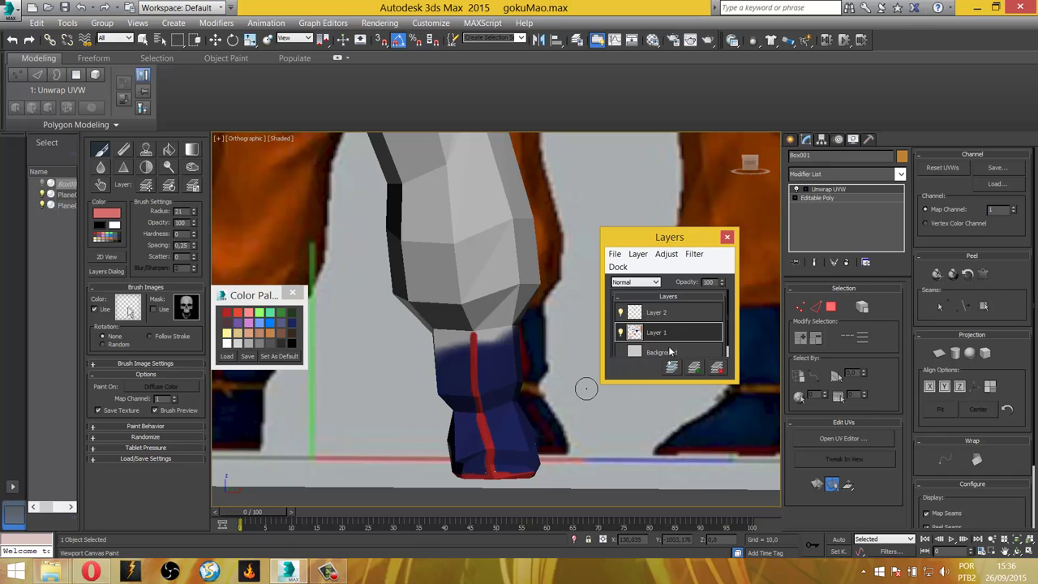
On new Layer 3, paint a light tan band across the boot.
click(712, 368)
scroll(429, 394, up, 3)
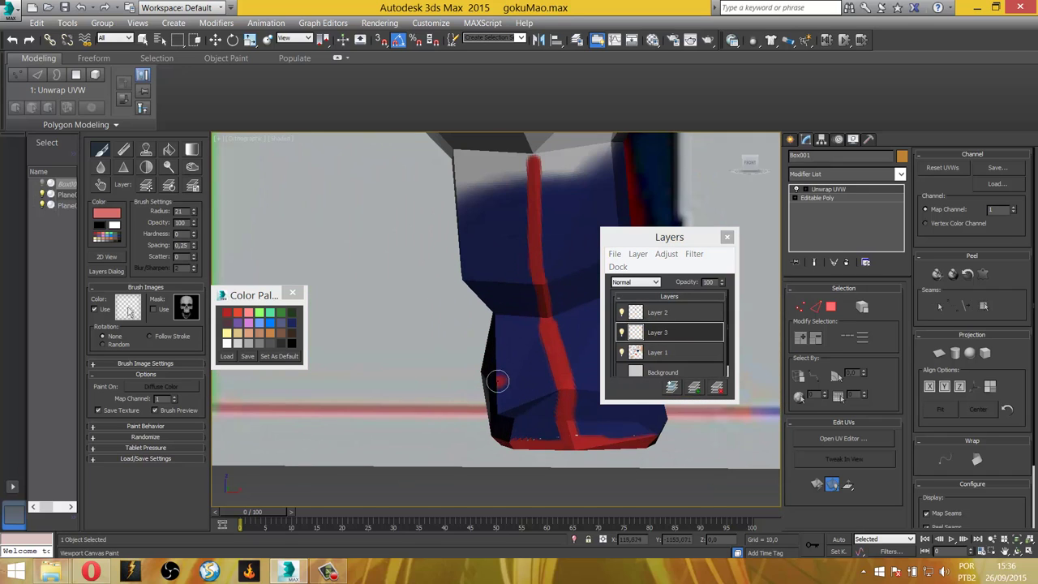
click(227, 334)
scroll(498, 398, down, 2)
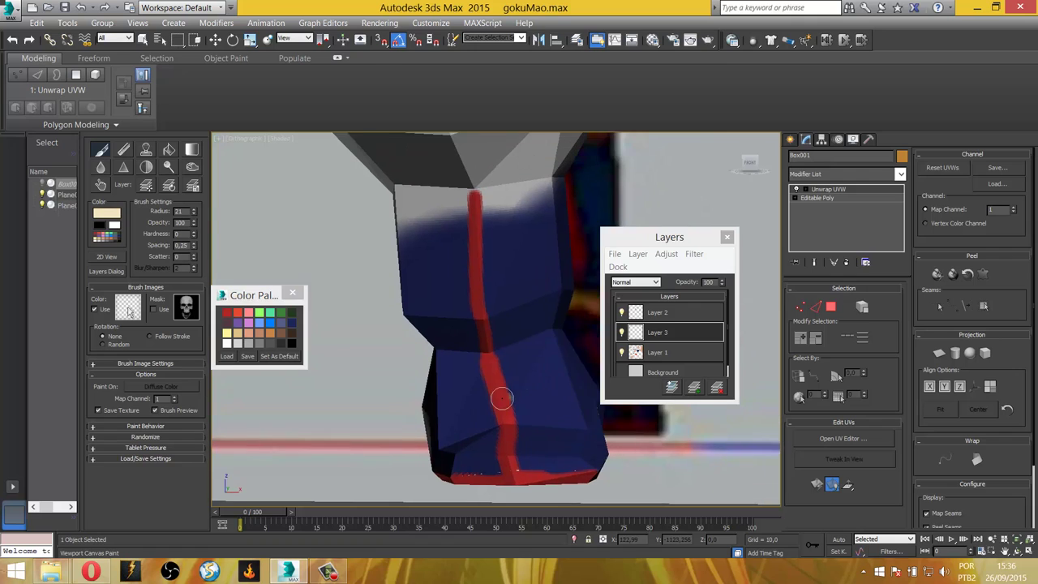
scroll(545, 394, down, 1)
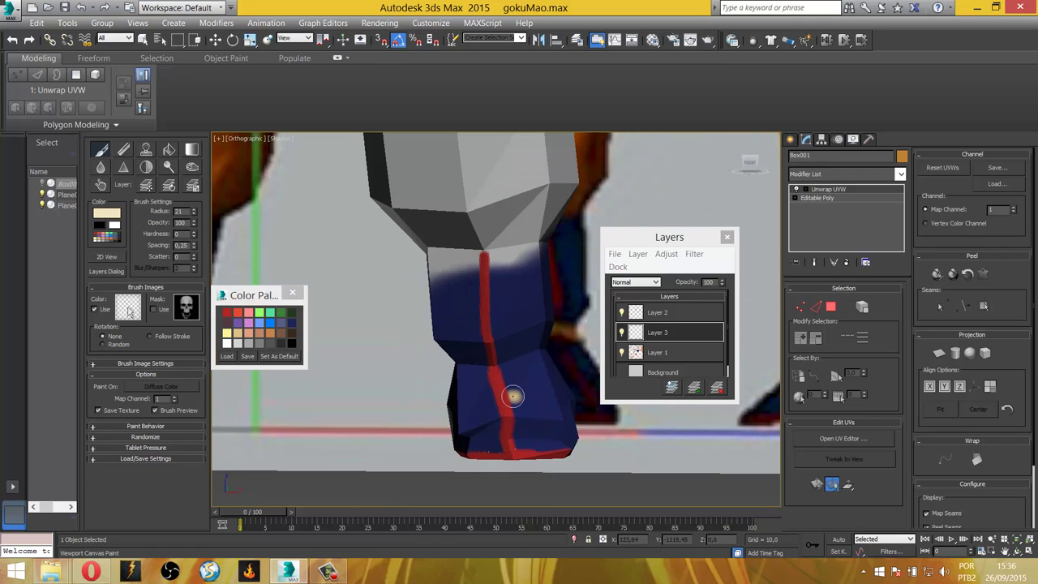
alt+middle_drag(517, 398, 508, 386)
scroll(509, 386, up, 3)
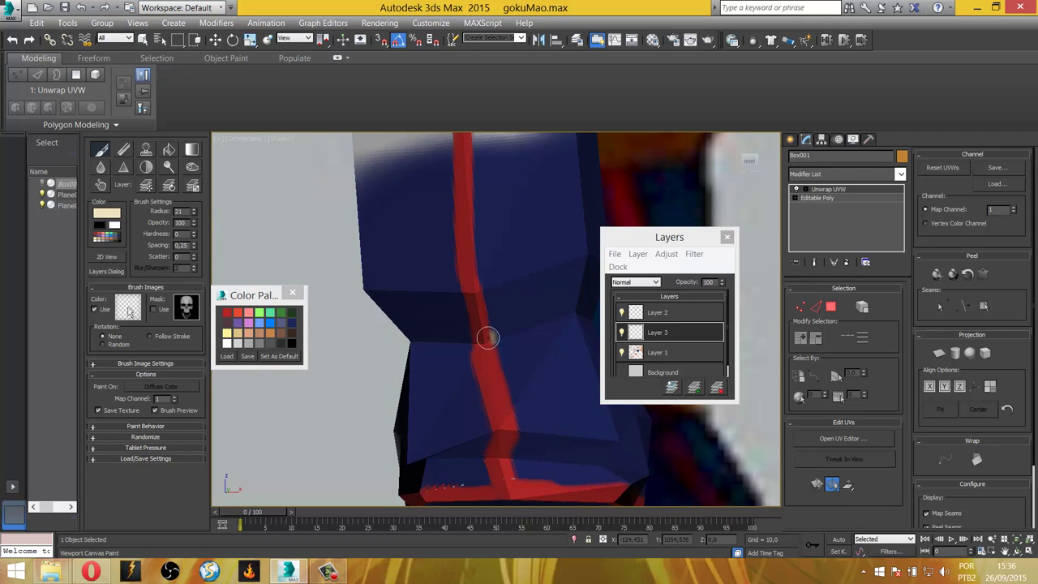
drag(488, 338, 442, 336)
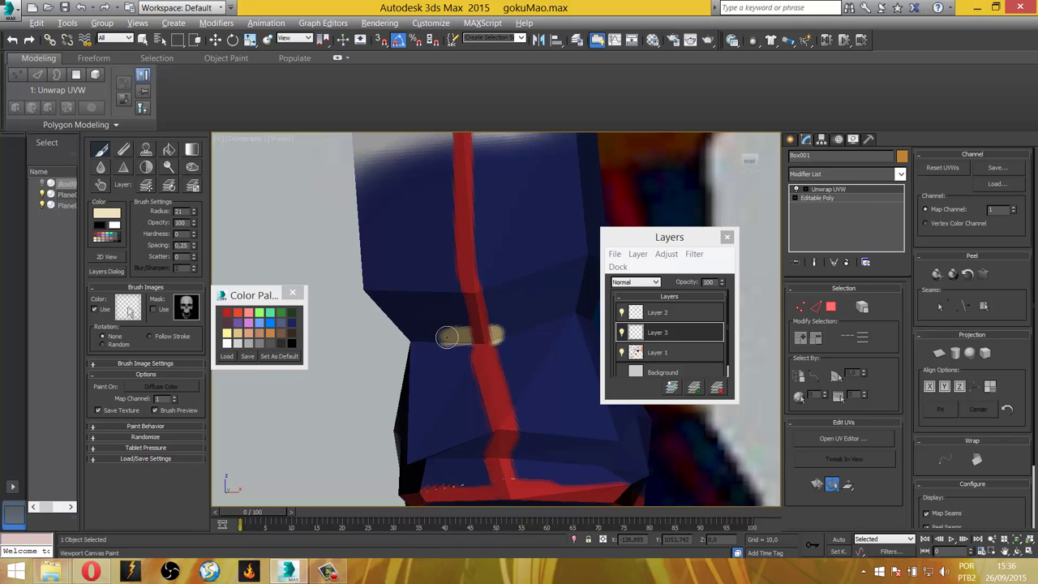
alt+middle_drag(442, 336, 459, 344)
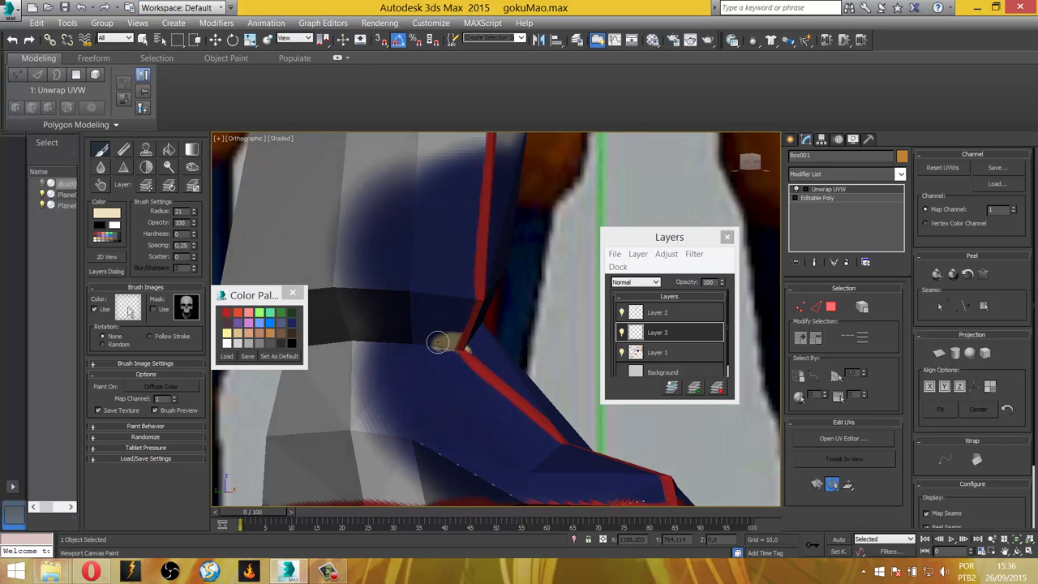
drag(442, 342, 399, 338)
alt+middle_drag(399, 338, 540, 352)
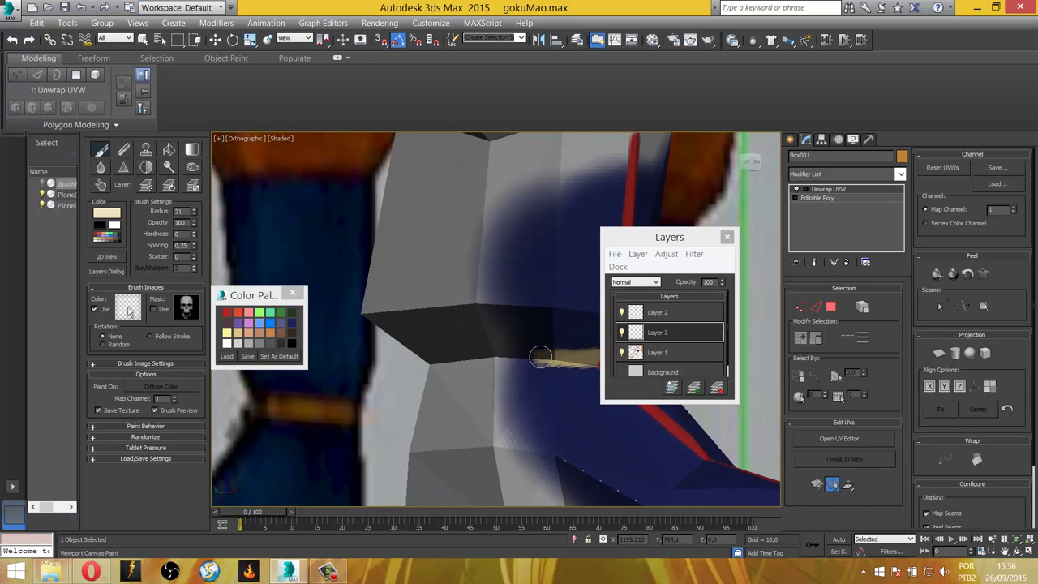
drag(522, 363, 484, 365)
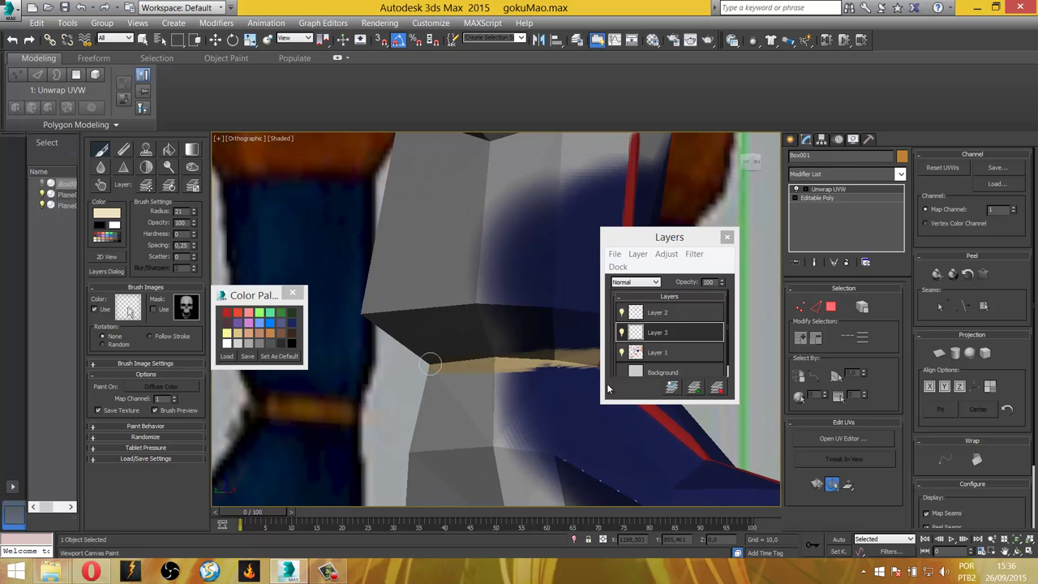
Continue the tan band all the way around the boot.
mouse_move(604, 387)
alt+middle_down()
mouse_move(544, 378)
mouse_move(522, 394)
mouse_move(398, 402)
mouse_move(473, 419)
mouse_move(478, 403)
alt+middle_up()
scroll(397, 402, down, 5)
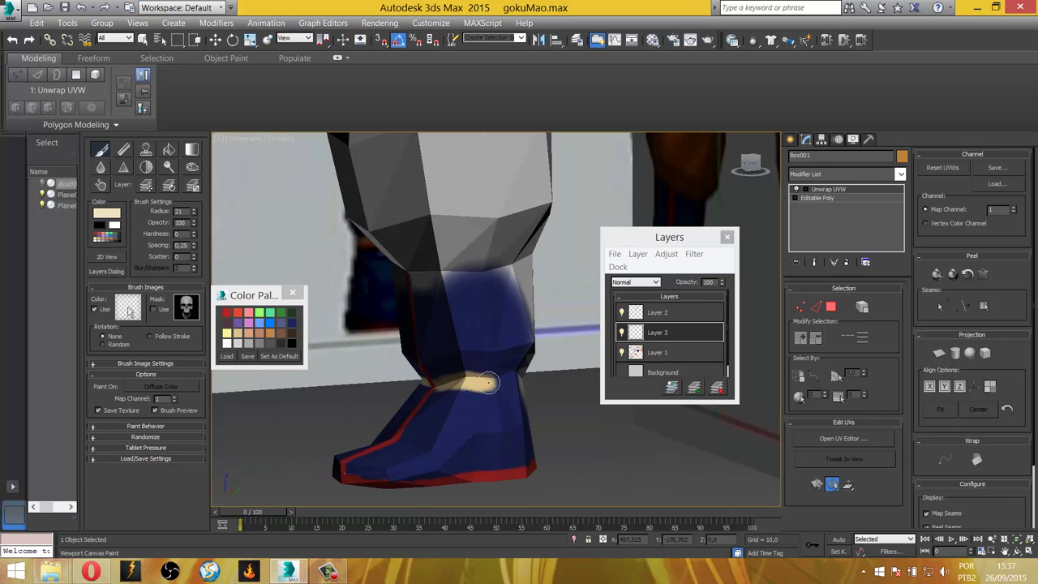
scroll(451, 385, up, 5)
alt+middle_drag(451, 384, 424, 386)
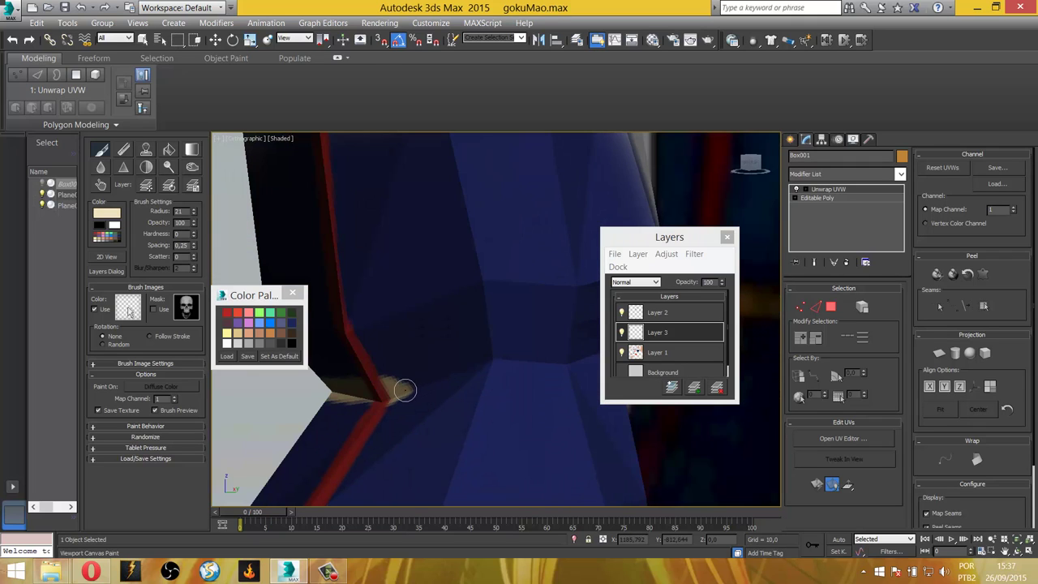
scroll(405, 391, down, 2)
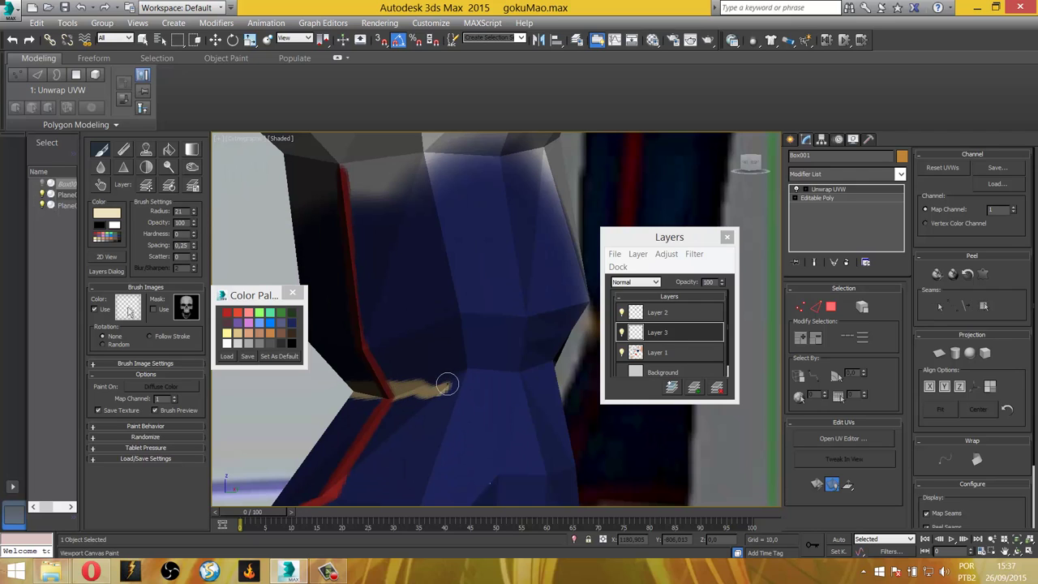
mouse_move(404, 390)
mouse_down()
mouse_move(471, 364)
mouse_move(514, 366)
mouse_up()
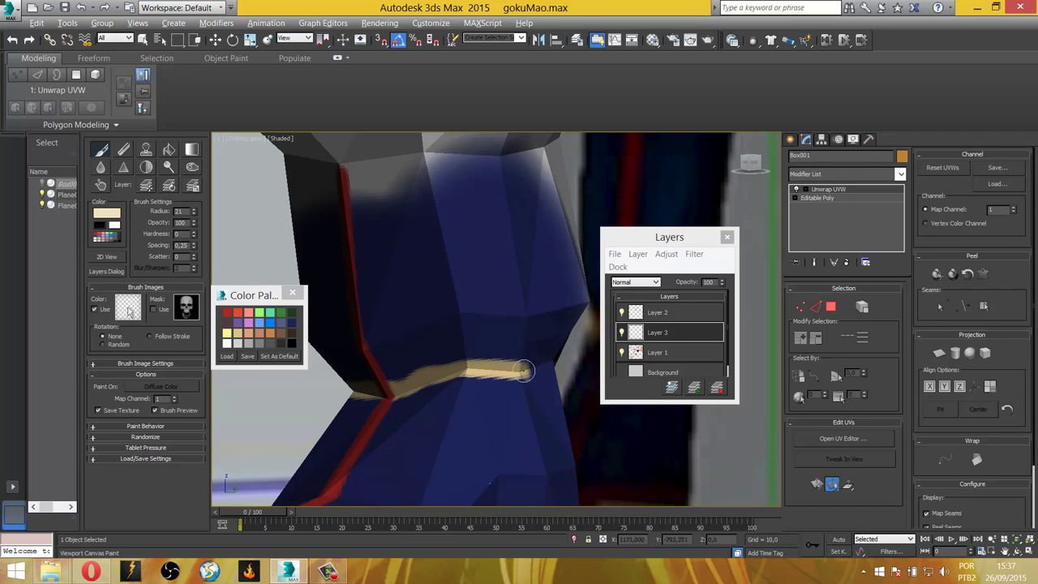
alt+middle_drag(514, 365, 505, 376)
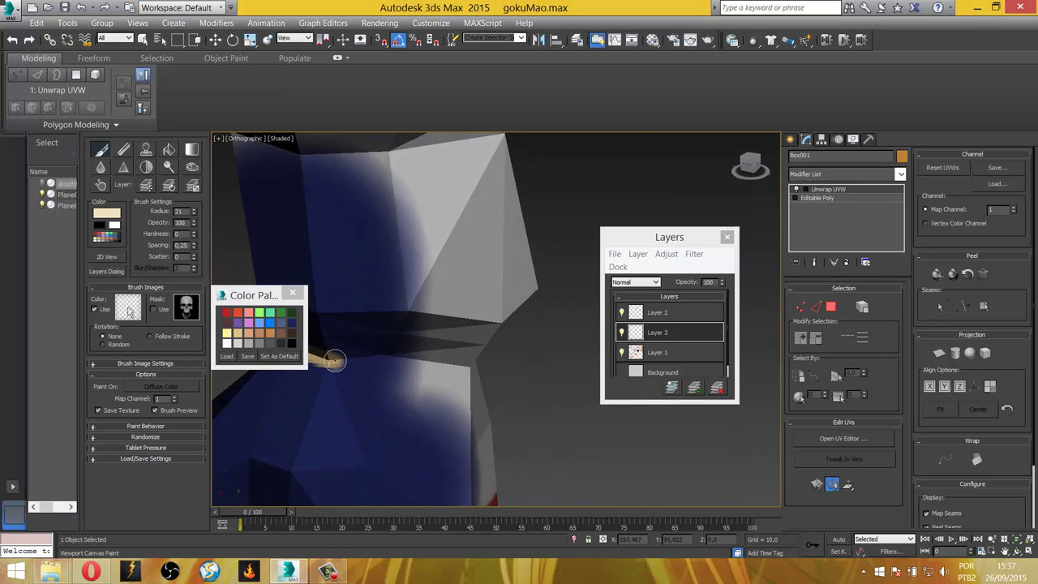
drag(330, 359, 411, 362)
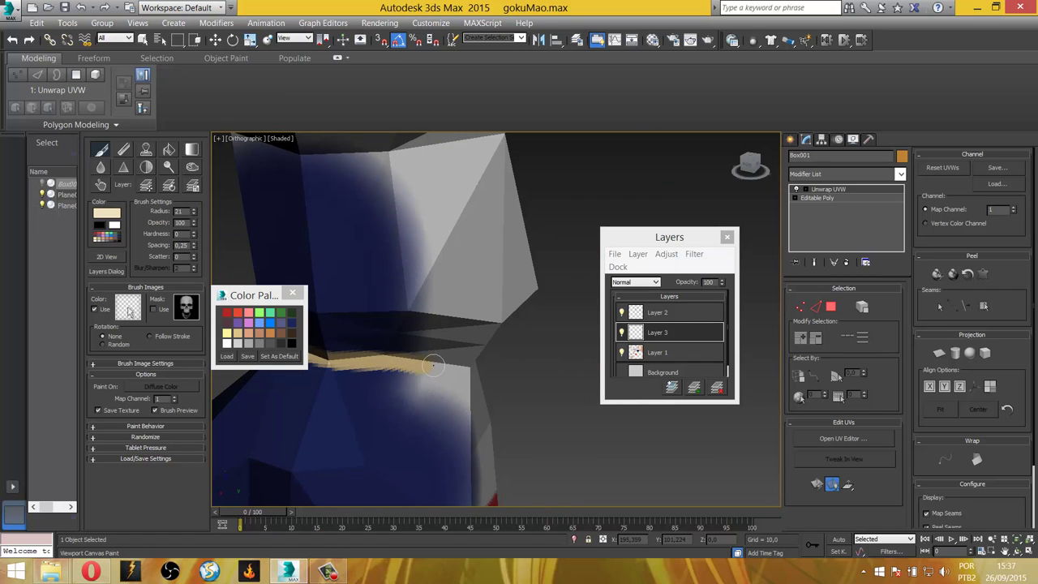
mouse_move(413, 362)
alt+middle_down()
mouse_move(428, 304)
mouse_move(405, 315)
alt+middle_up()
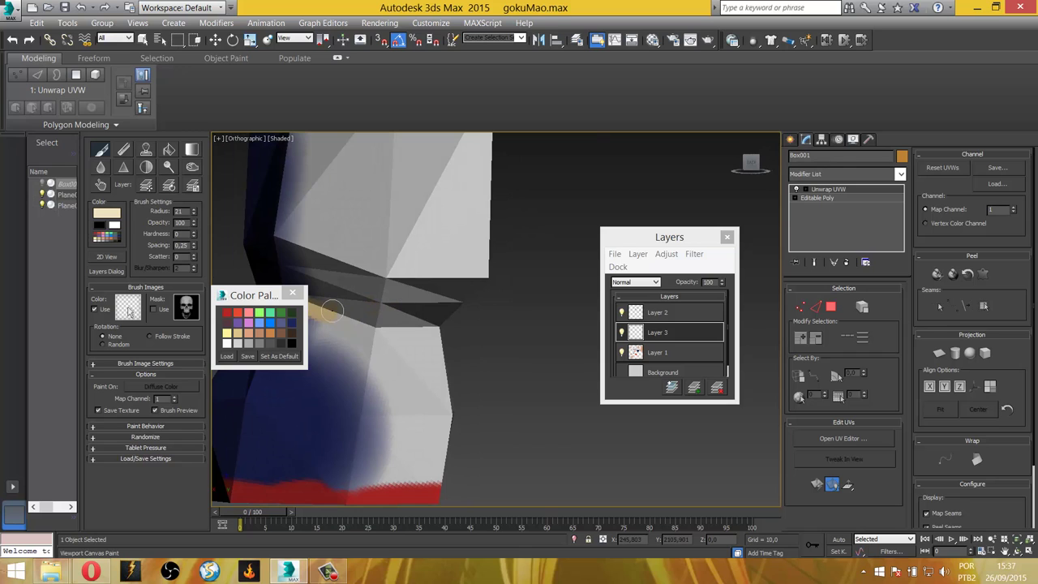
drag(332, 307, 410, 328)
mouse_move(411, 328)
alt+middle_down()
mouse_move(419, 338)
mouse_move(363, 347)
mouse_move(386, 321)
alt+middle_up()
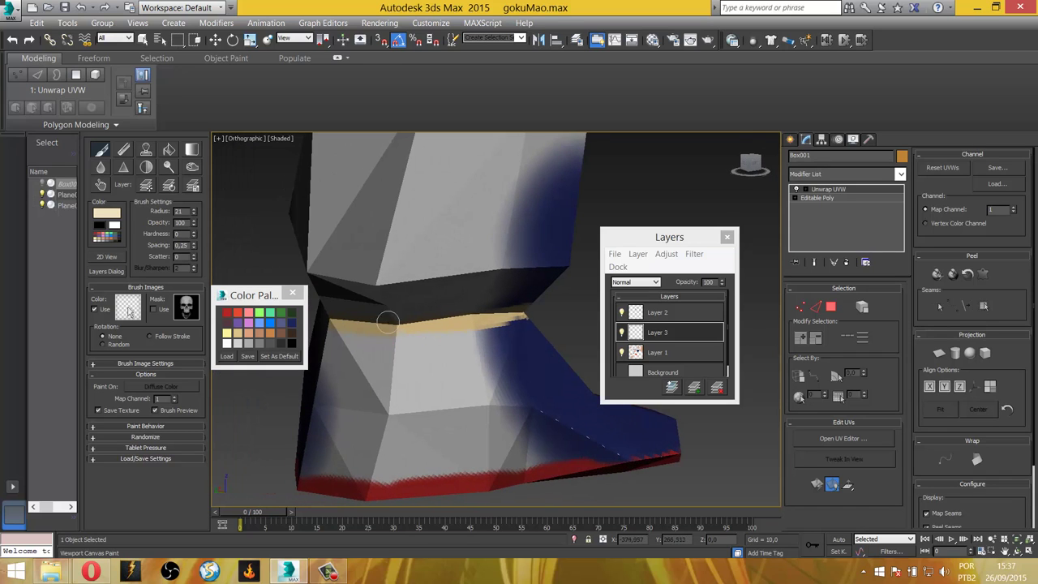
Hide and re-show Layer 2 to check the red stripes against the tan band.
click(622, 313)
alt+middle_drag(505, 362, 386, 373)
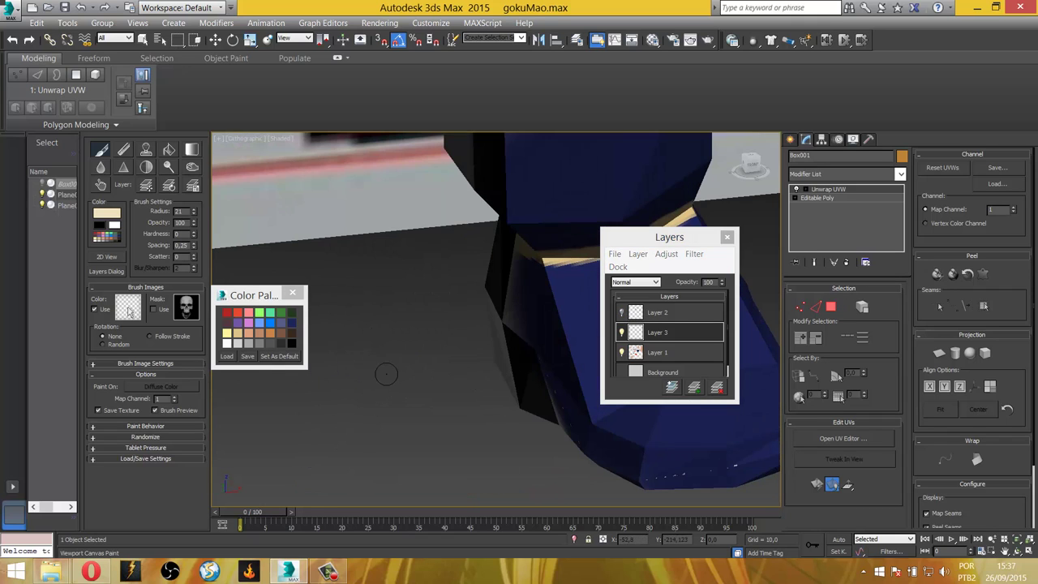
click(622, 313)
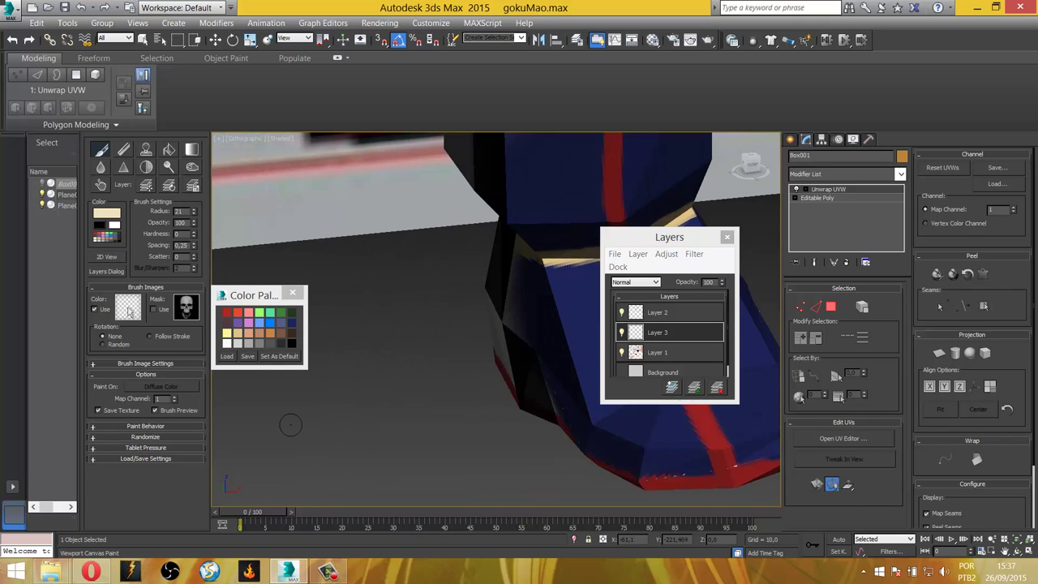
alt+middle_drag(283, 424, 429, 371)
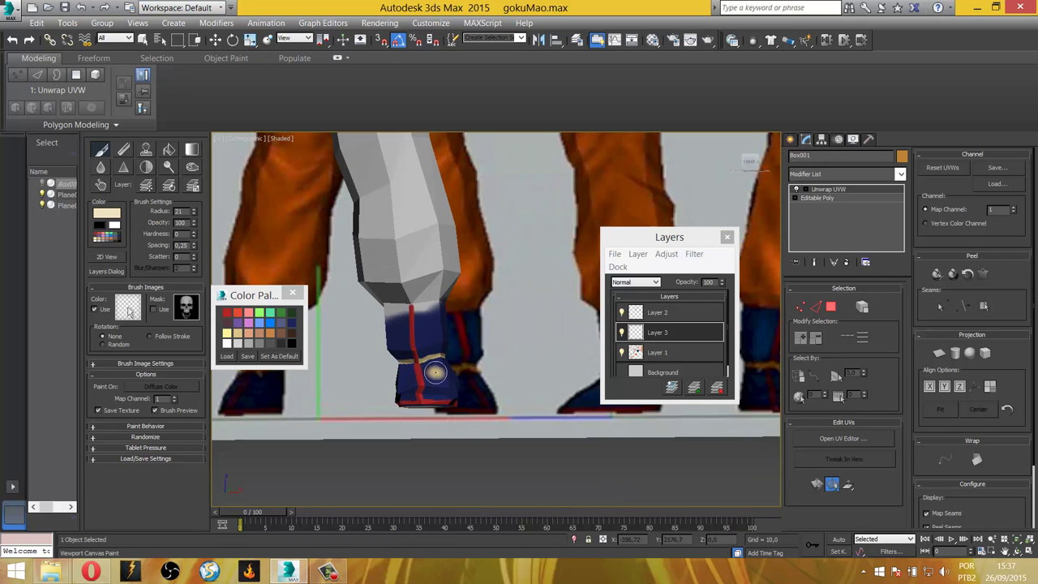
Move Layer 3 above Layer 2 in the Layers dialog.
scroll(505, 408, down, 5)
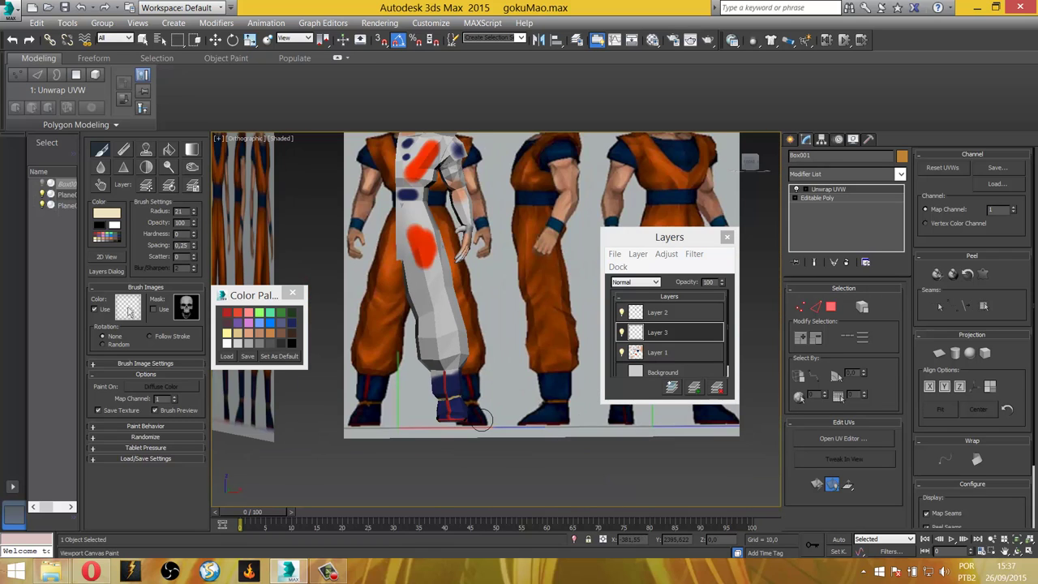
scroll(445, 412, up, 5)
scroll(439, 362, up, 4)
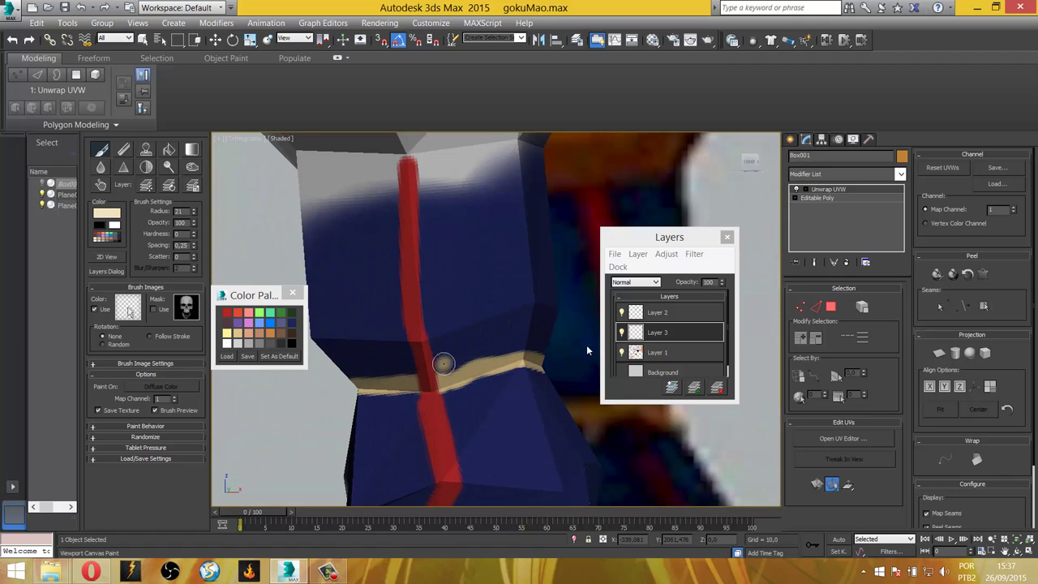
drag(640, 332, 639, 312)
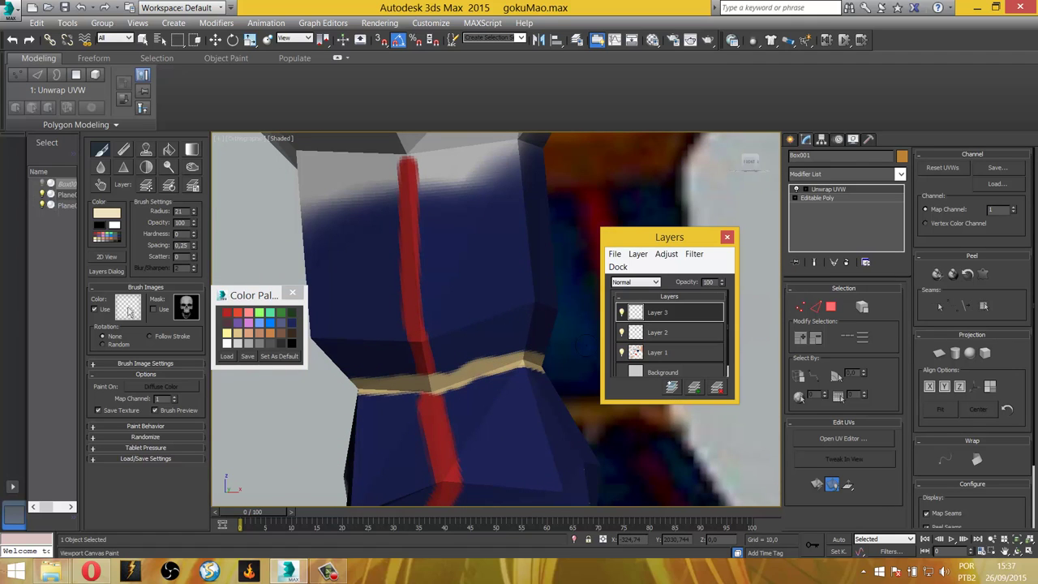
Bring the model's face into view and pick grey as the brush colour.
scroll(487, 389, down, 3)
mouse_move(503, 446)
middle_down()
mouse_move(504, 397)
mouse_move(470, 365)
mouse_move(389, 357)
mouse_move(458, 322)
middle_up()
scroll(504, 397, down, 3)
scroll(504, 365, down, 3)
scroll(504, 365, down, 5)
scroll(458, 322, up, 5)
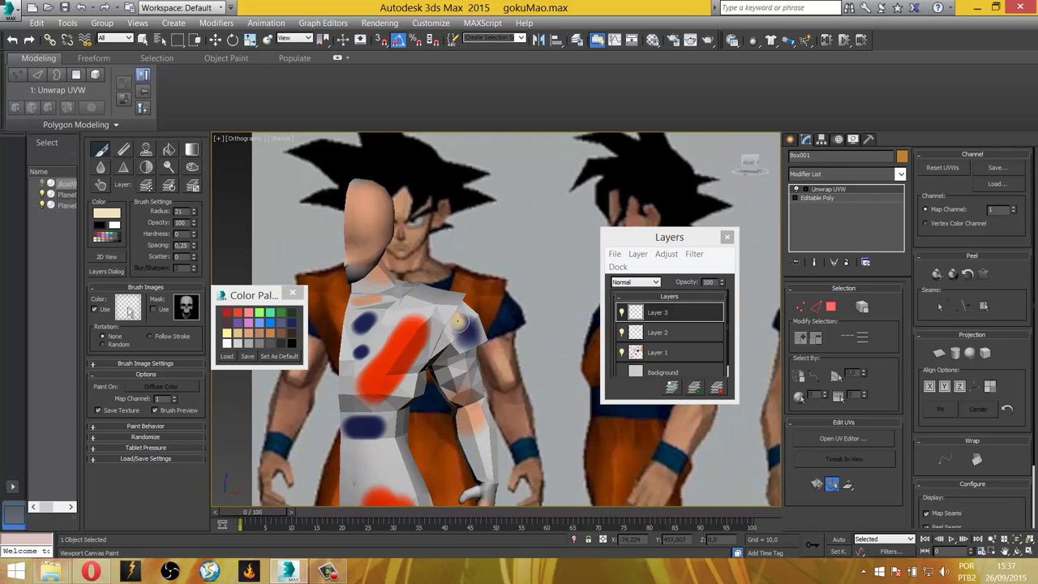
scroll(426, 335, up, 3)
scroll(422, 357, up, 3)
scroll(439, 365, up, 3)
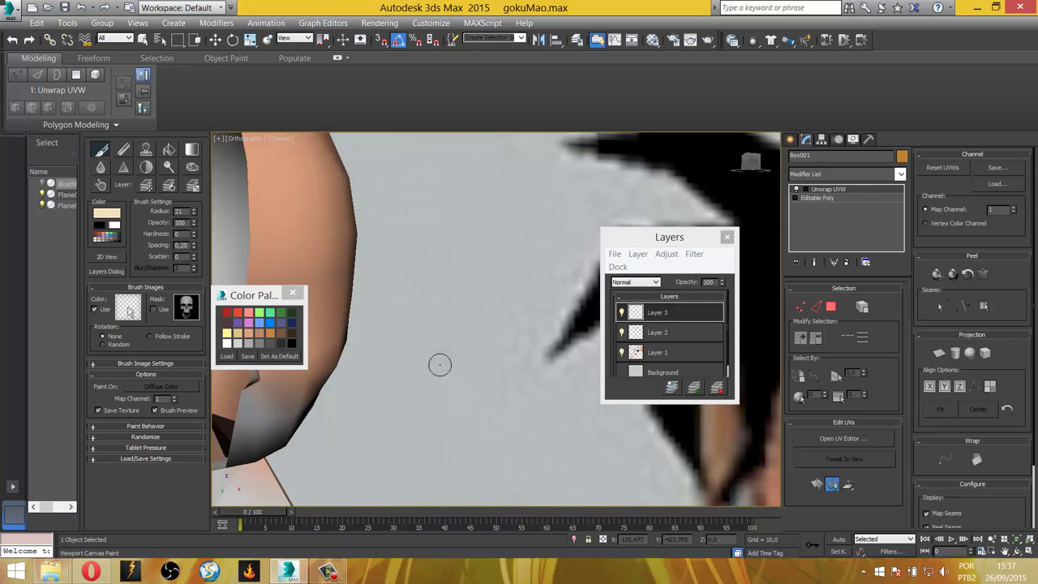
mouse_move(439, 364)
alt+middle_down()
mouse_move(482, 376)
mouse_move(324, 356)
alt+middle_up()
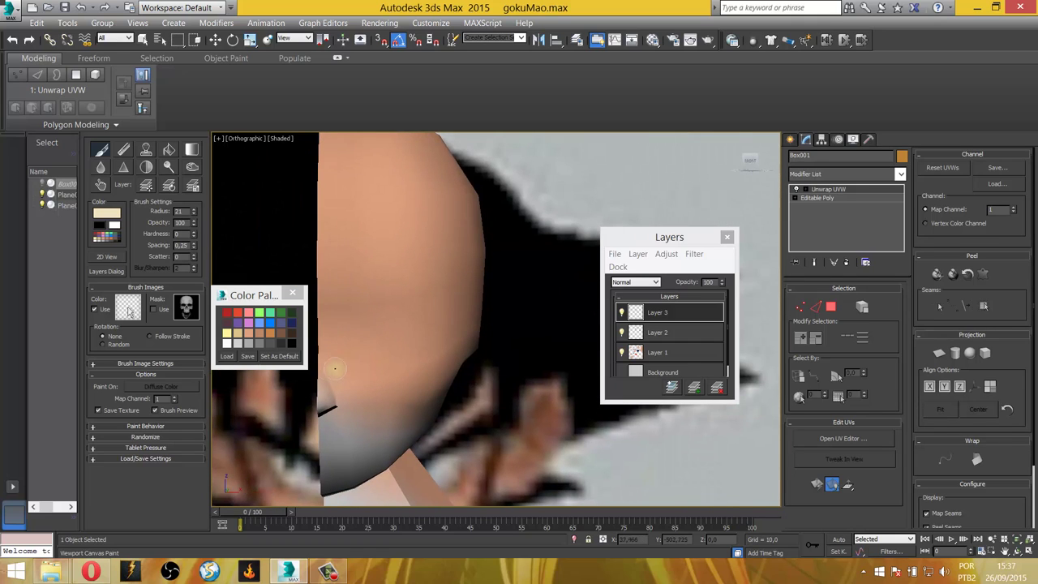
click(281, 351)
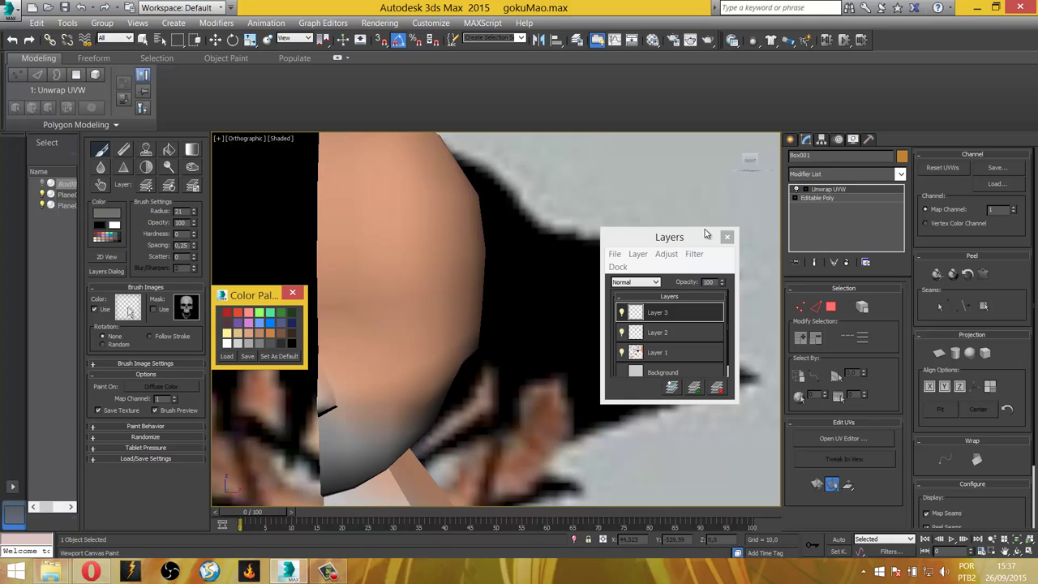
Switch to a front view of the face and undo the stray eyebrow strokes.
click(750, 160)
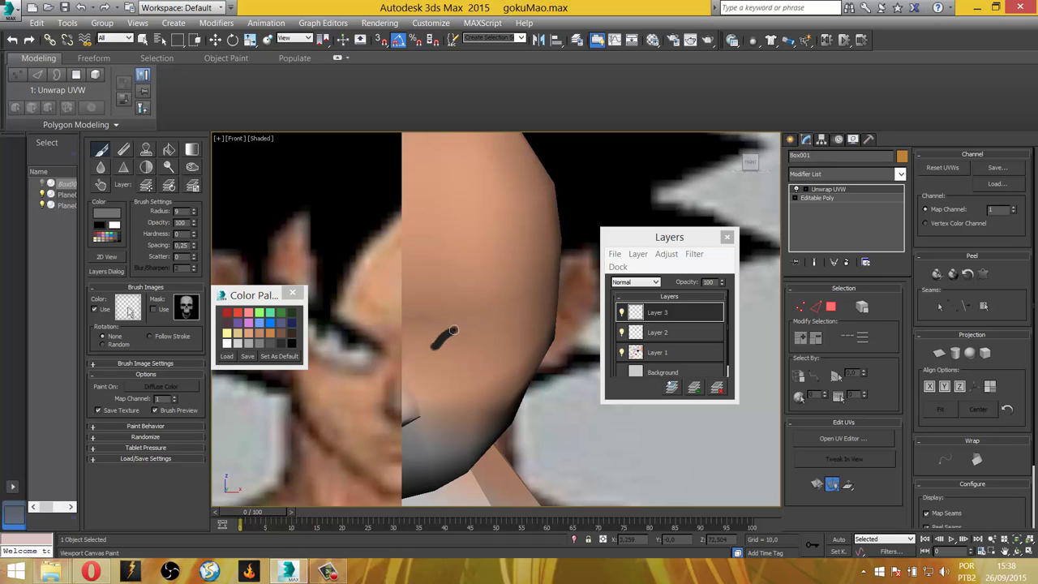
key(ctrl+z)
drag(436, 344, 498, 313)
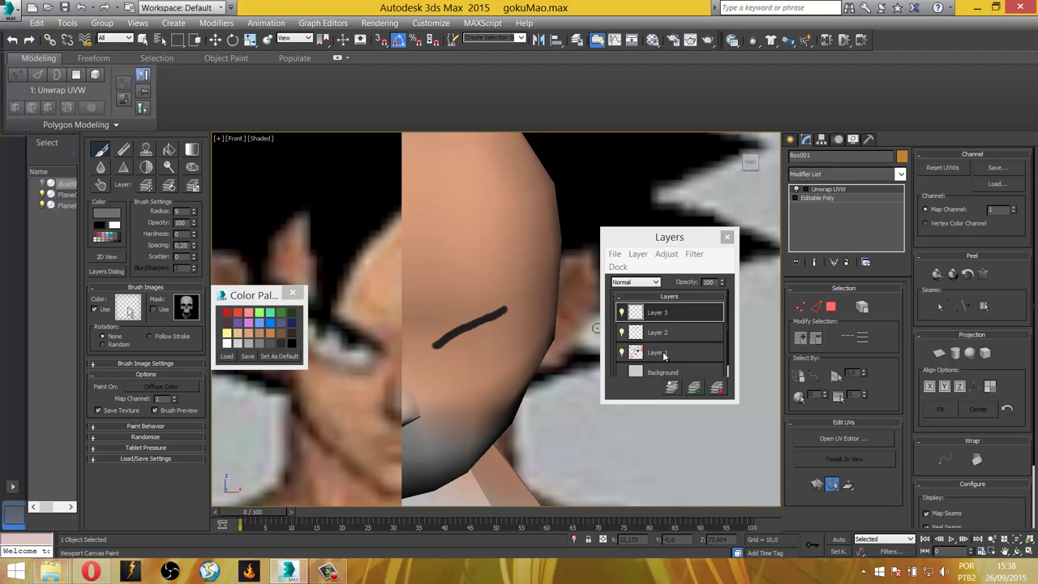
key(ctrl+z)
Add Layer 4 and paint the black eyebrow stroke across Goku's forehead.
click(686, 391)
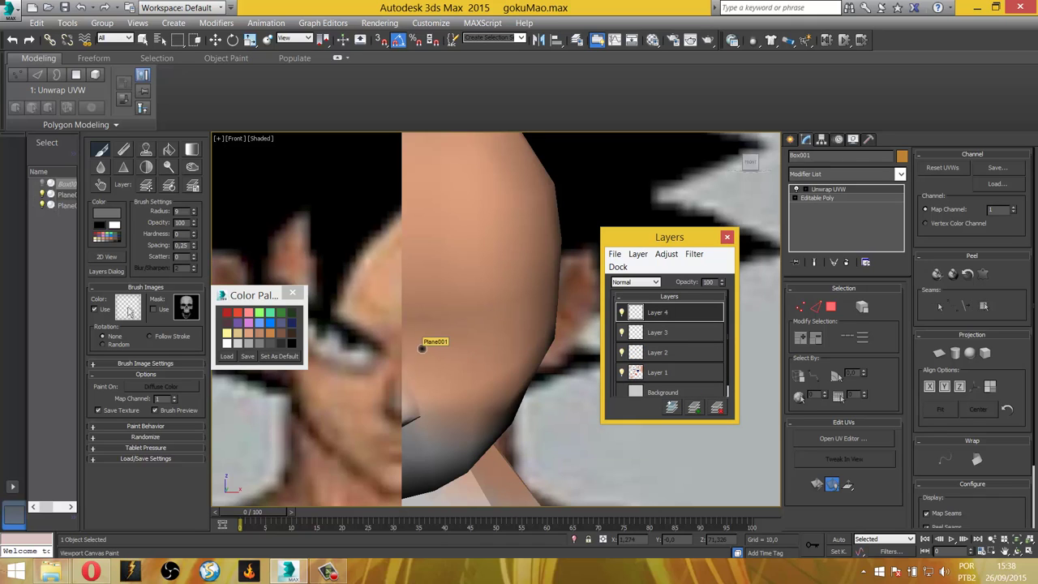
drag(420, 350, 450, 332)
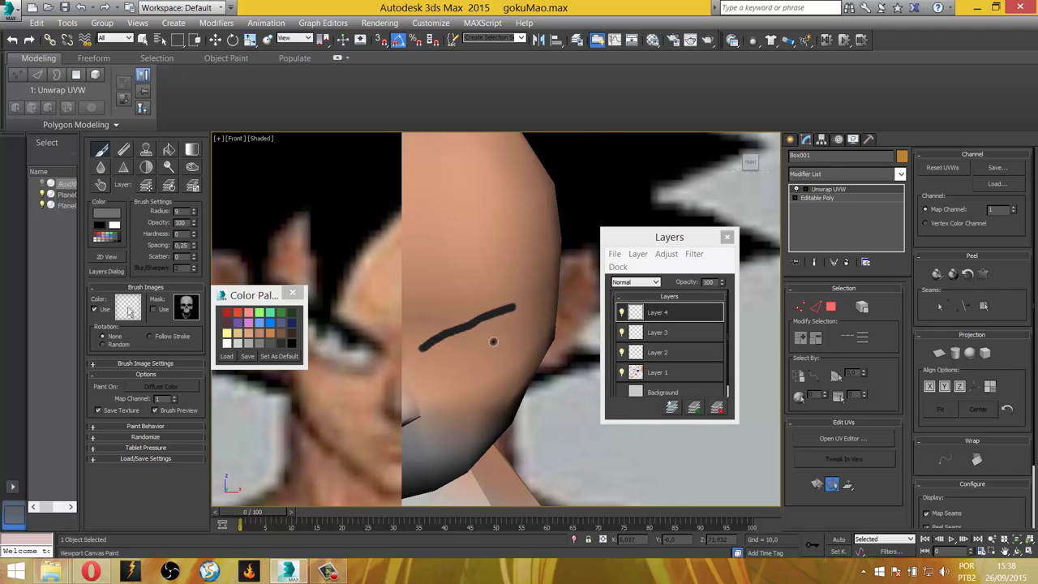
alt+middle_drag(494, 341, 539, 315)
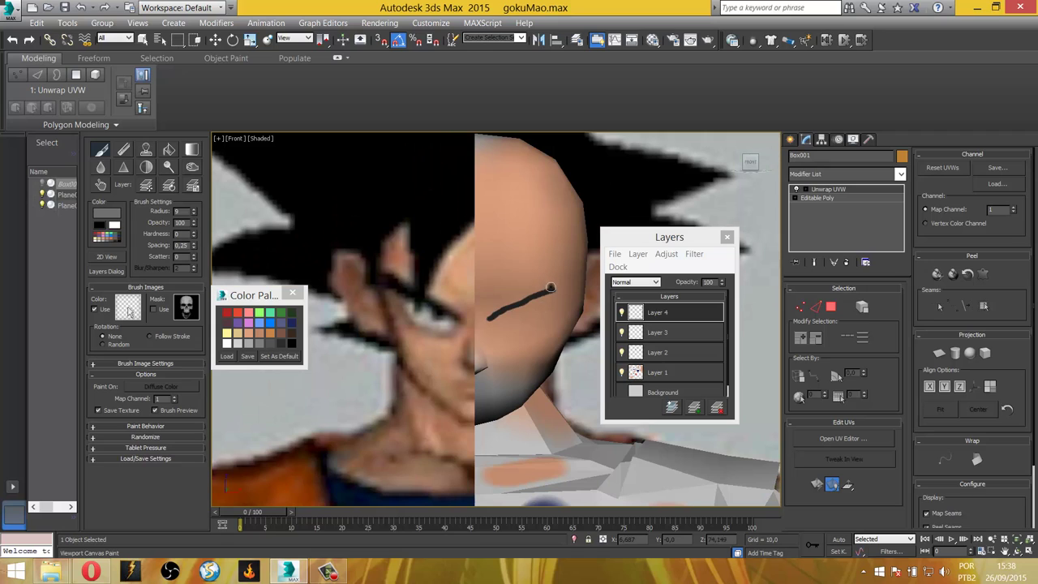
click(660, 336)
Add Layer 5 and paint the white of the eye below the eyebrow.
click(696, 407)
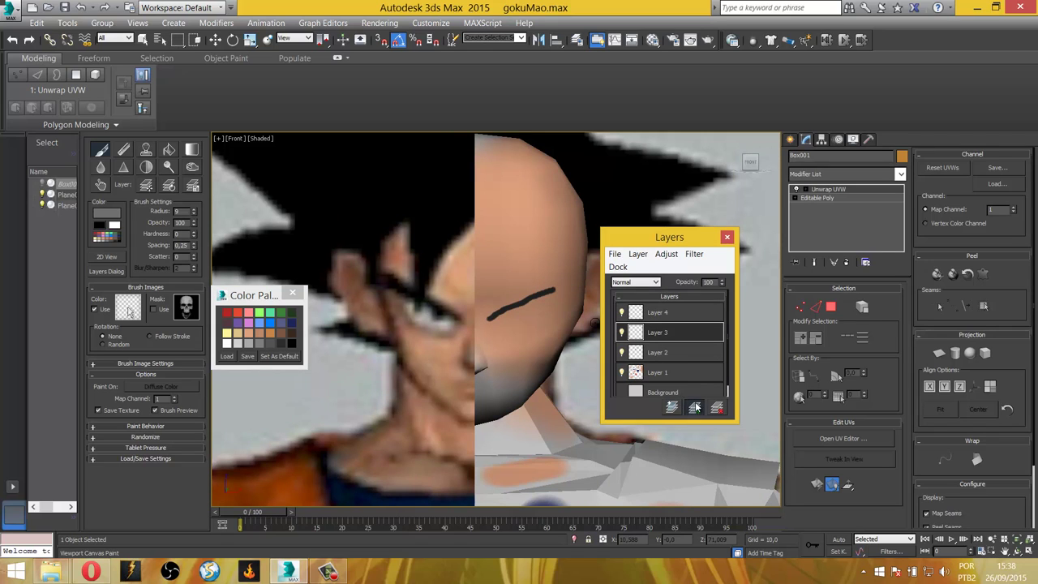
click(228, 345)
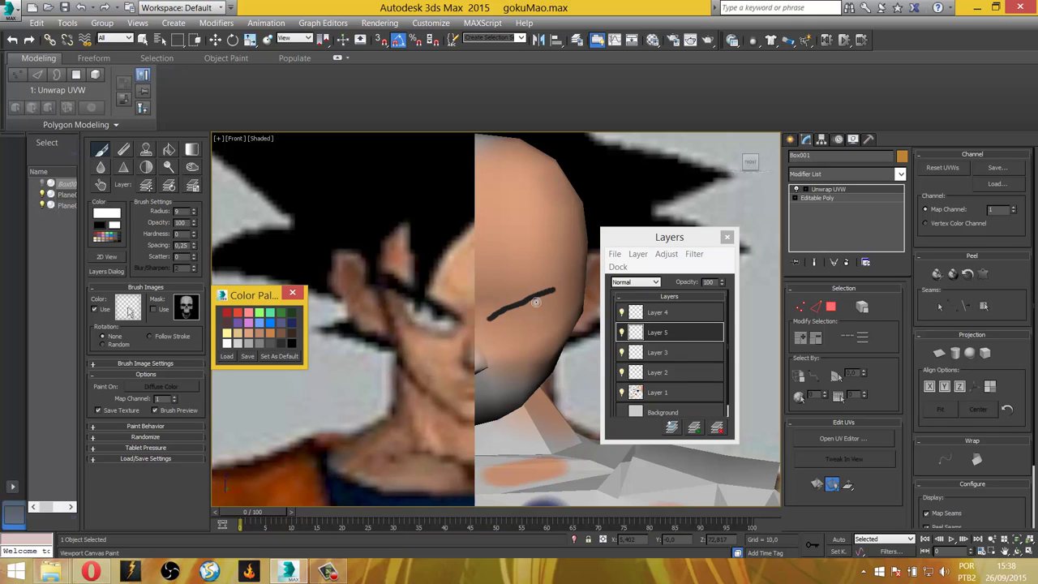
click(535, 306)
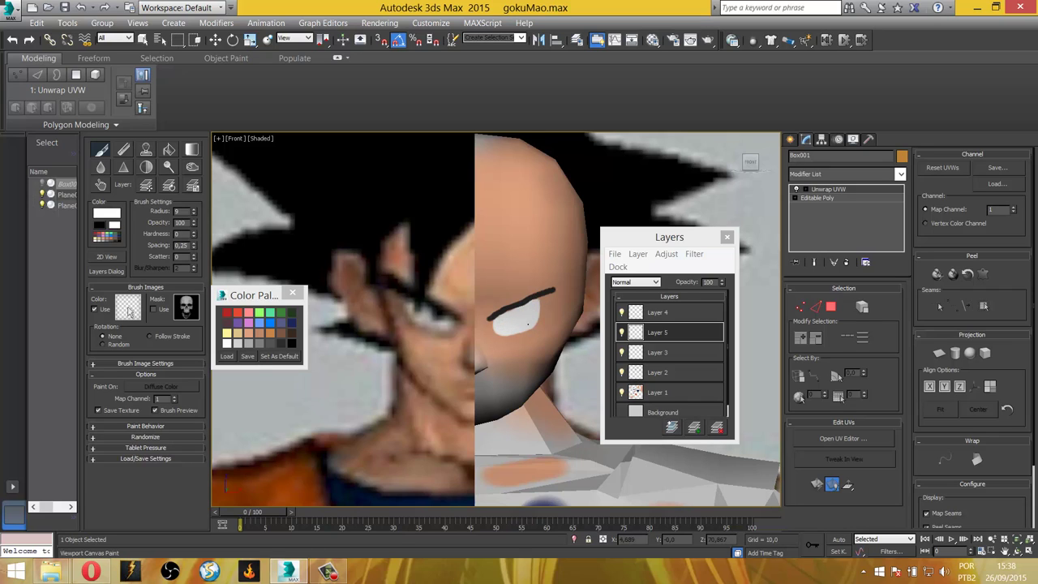
Add Layer 6 and dab a dark grey pupil onto the eye, then zoom out.
click(694, 430)
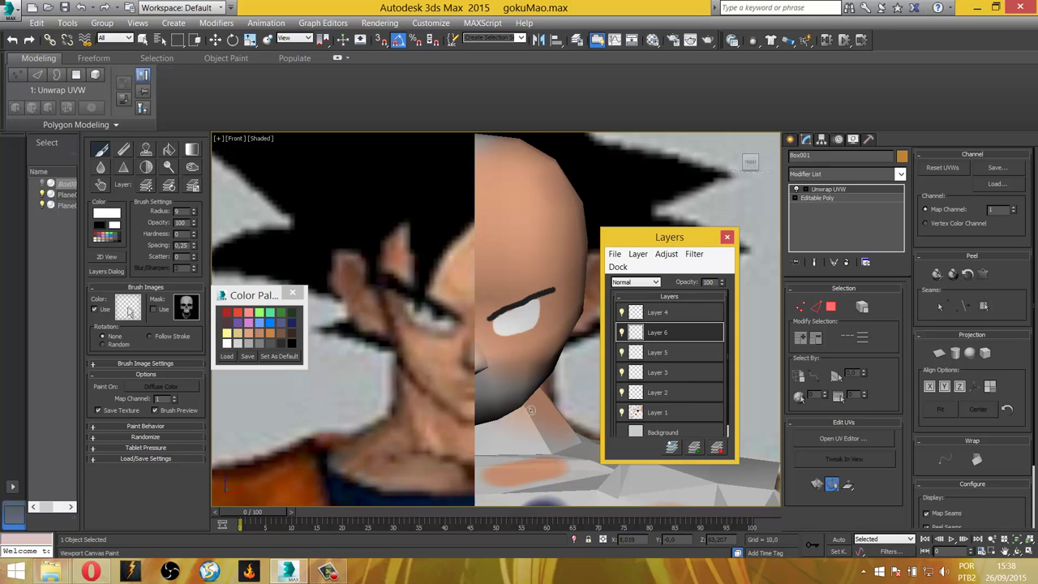
click(282, 345)
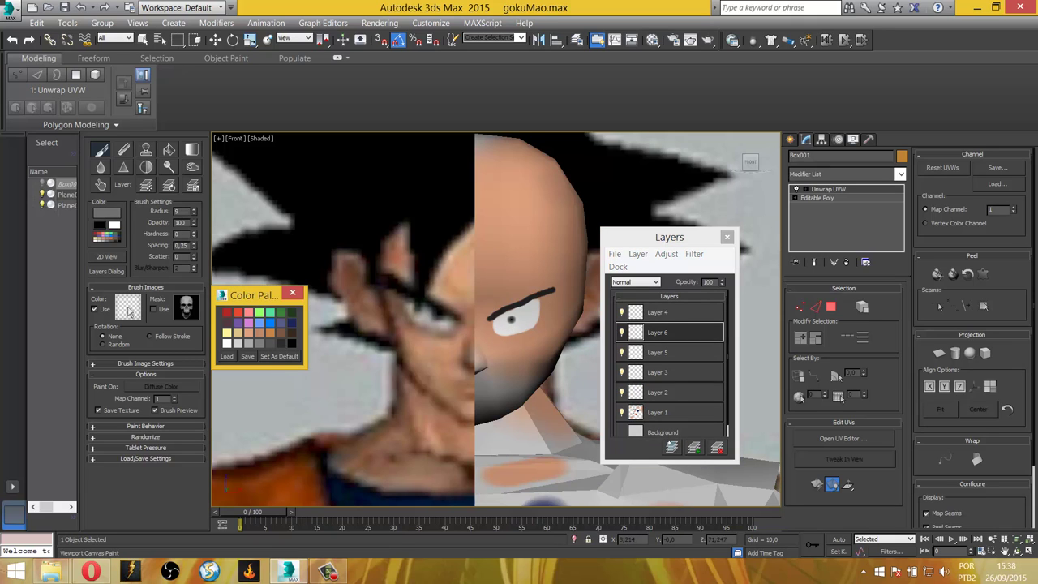
click(508, 313)
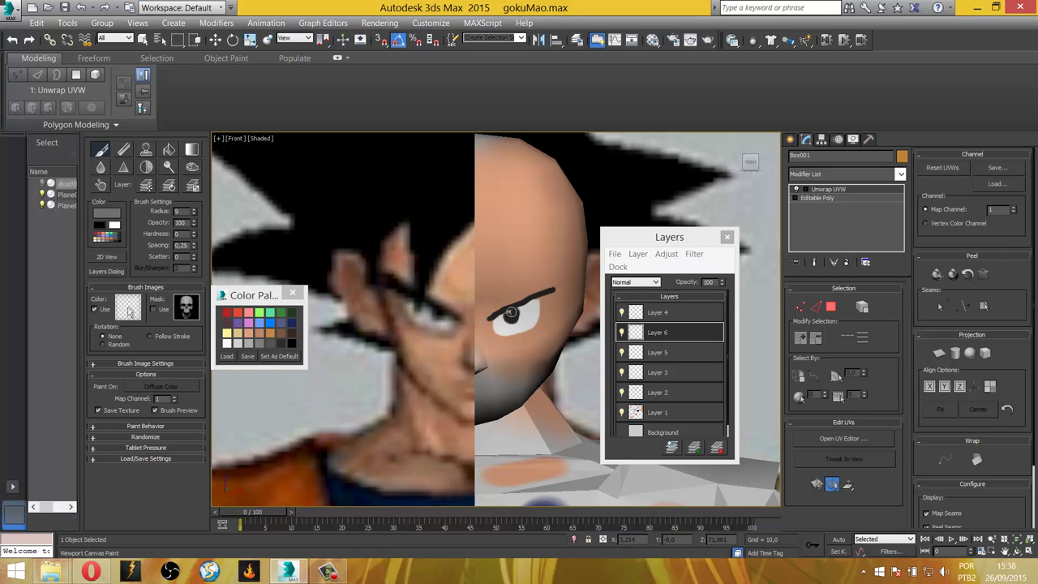
scroll(550, 399, down, 2)
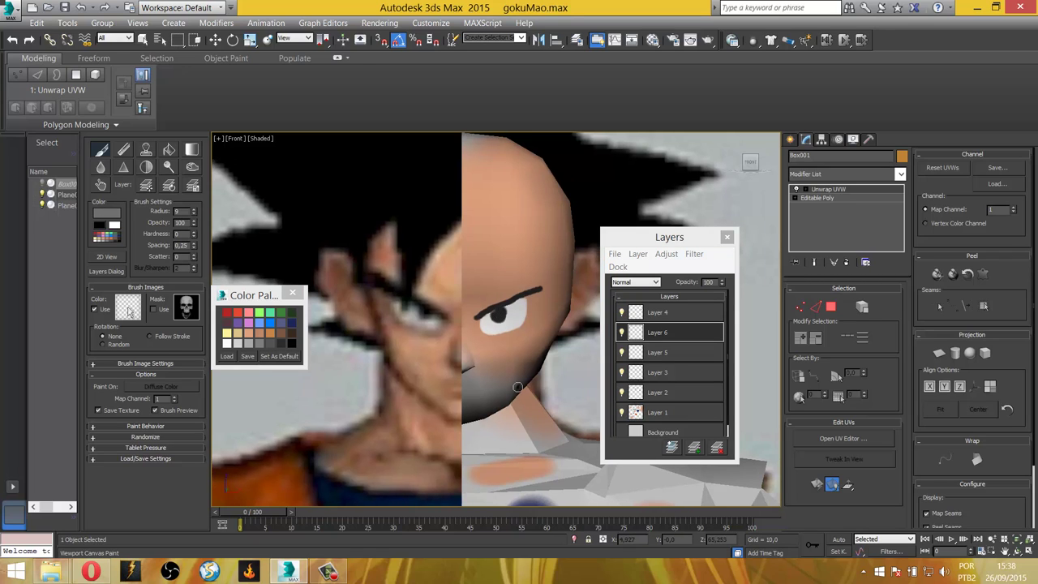
scroll(503, 381, down, 3)
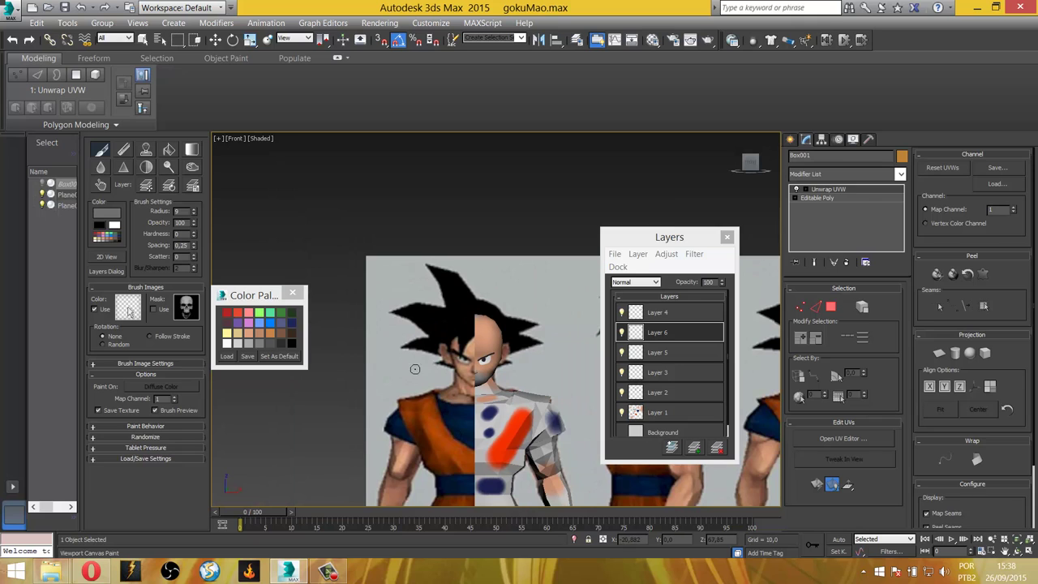
scroll(415, 369, down, 1)
scroll(414, 369, down, 1)
scroll(414, 369, down, 2)
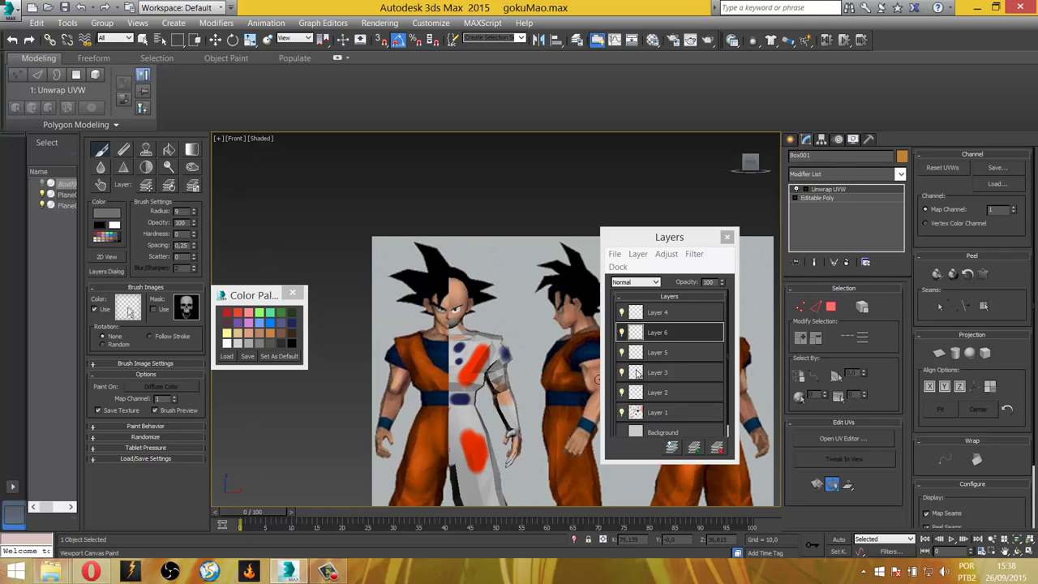
Open the Viewport Canvas save-layers options and close them without saving.
click(634, 242)
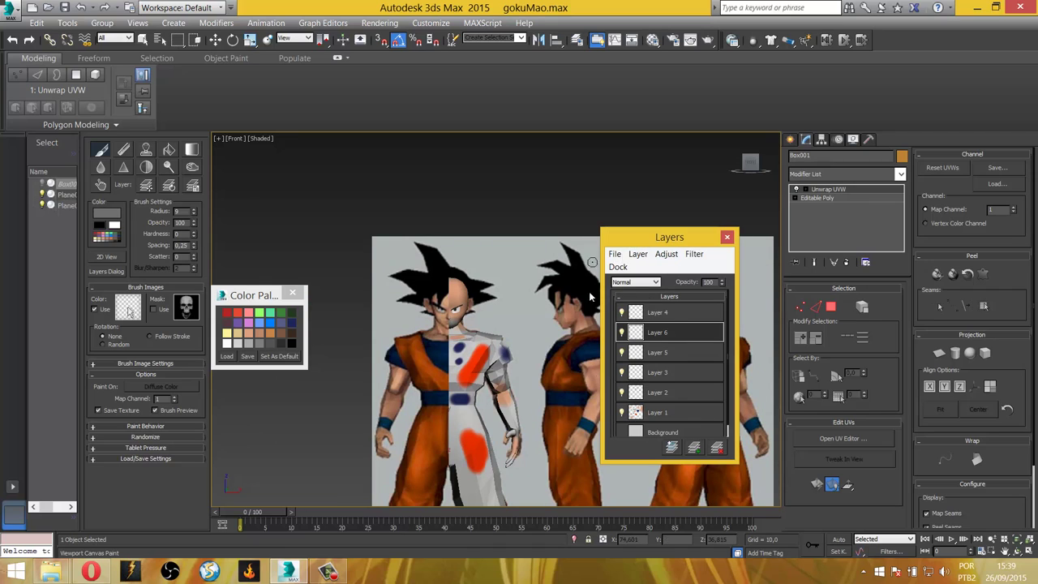
click(614, 254)
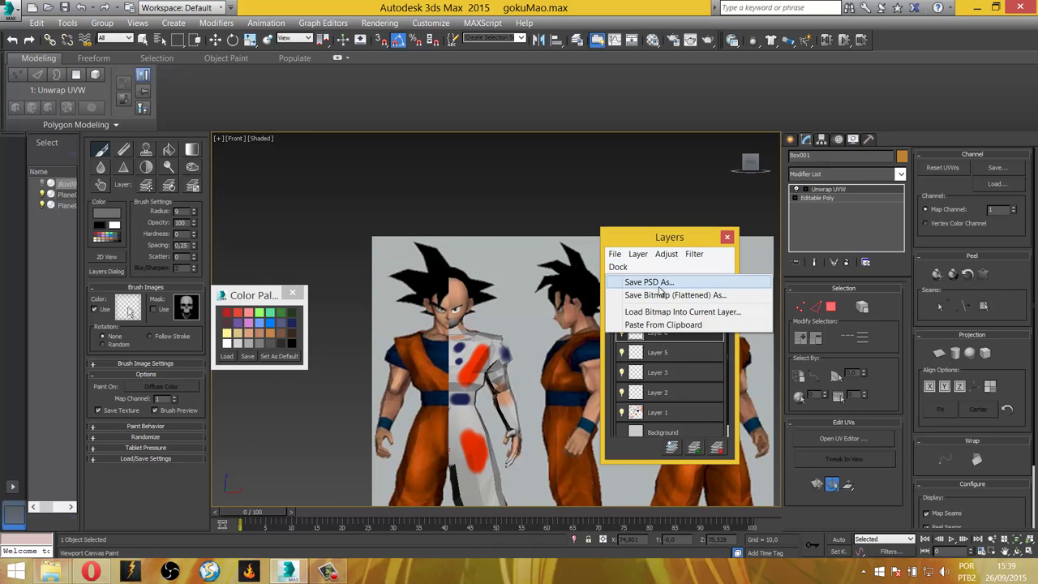
click(632, 241)
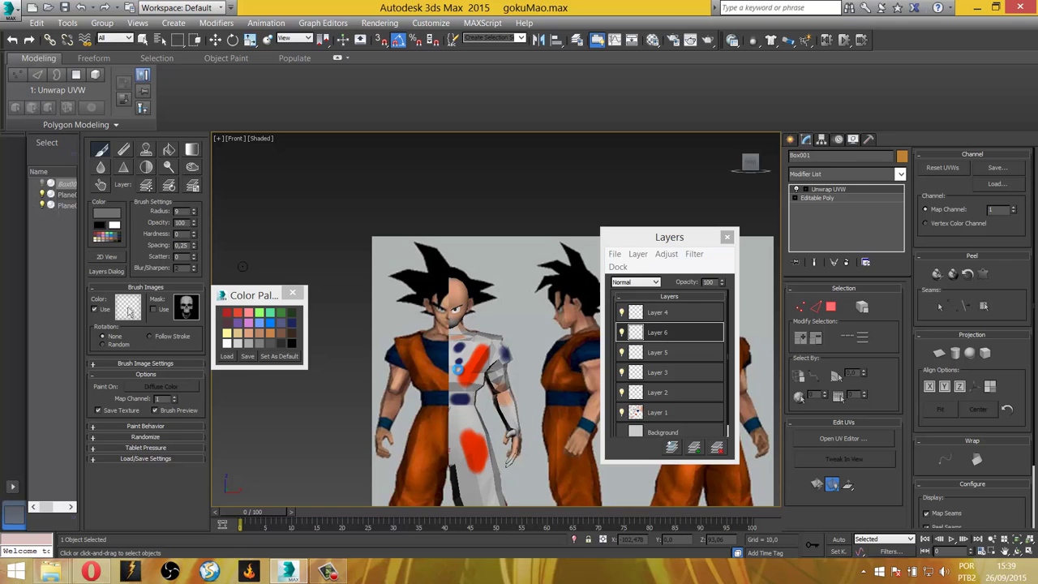
Exit paint mode and orbit the unwrapped body mesh to review the painted patches.
right_click(438, 373)
scroll(438, 373, down, 2)
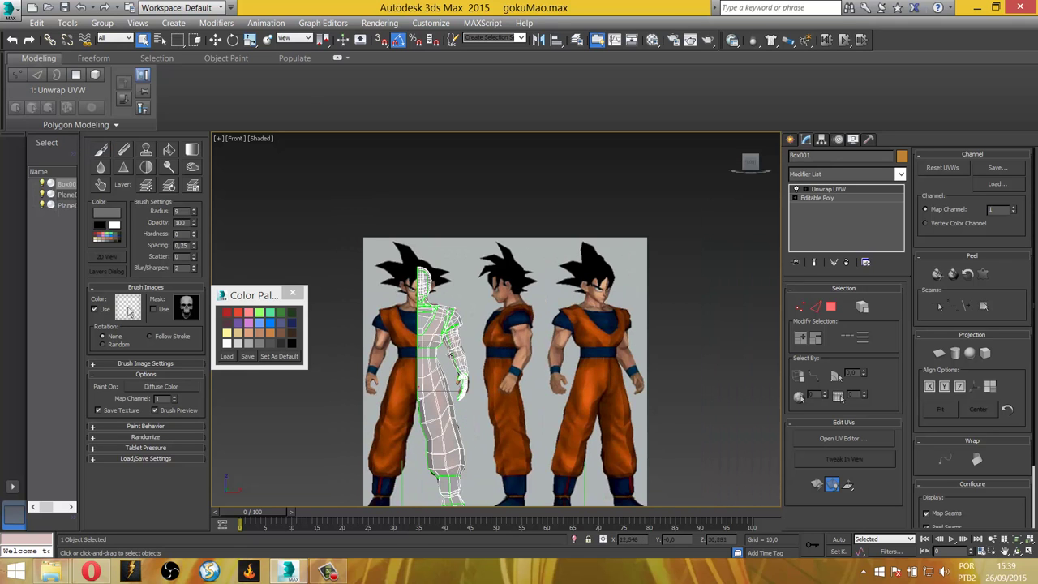
mouse_move(458, 325)
alt+middle_down()
mouse_move(454, 357)
mouse_move(277, 449)
alt+middle_up()
scroll(451, 352, up, 3)
scroll(448, 350, up, 2)
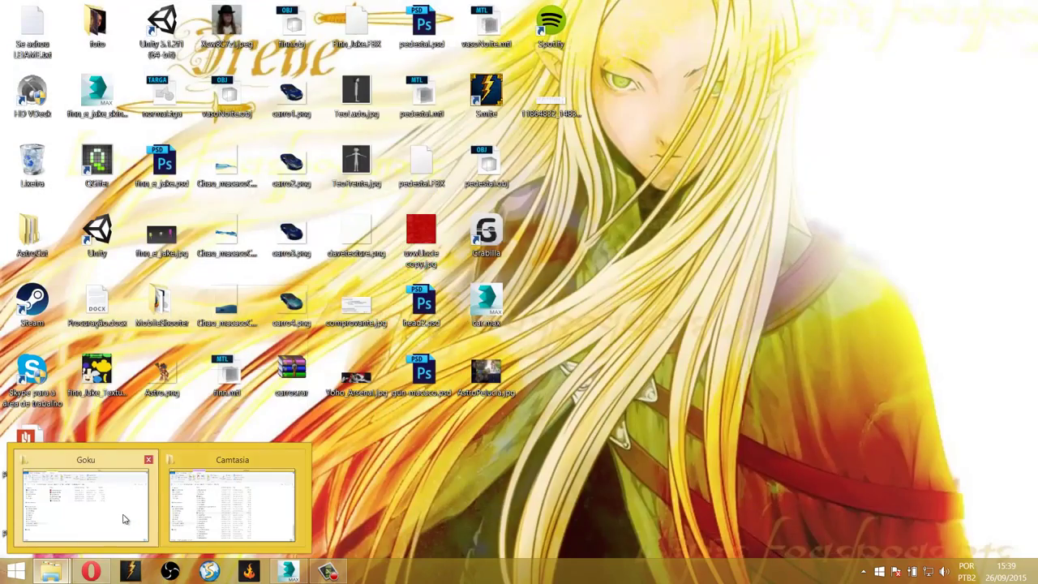
Minimize 3ds Max, open GokuUVW.png in Photoshop from Explorer, and select all of it.
click(226, 492)
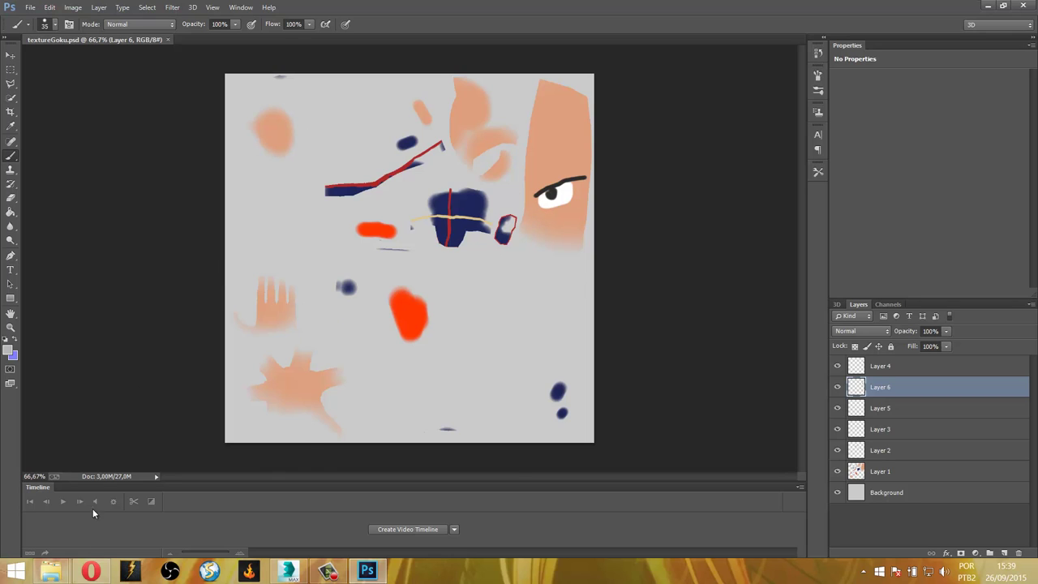
click(50, 570)
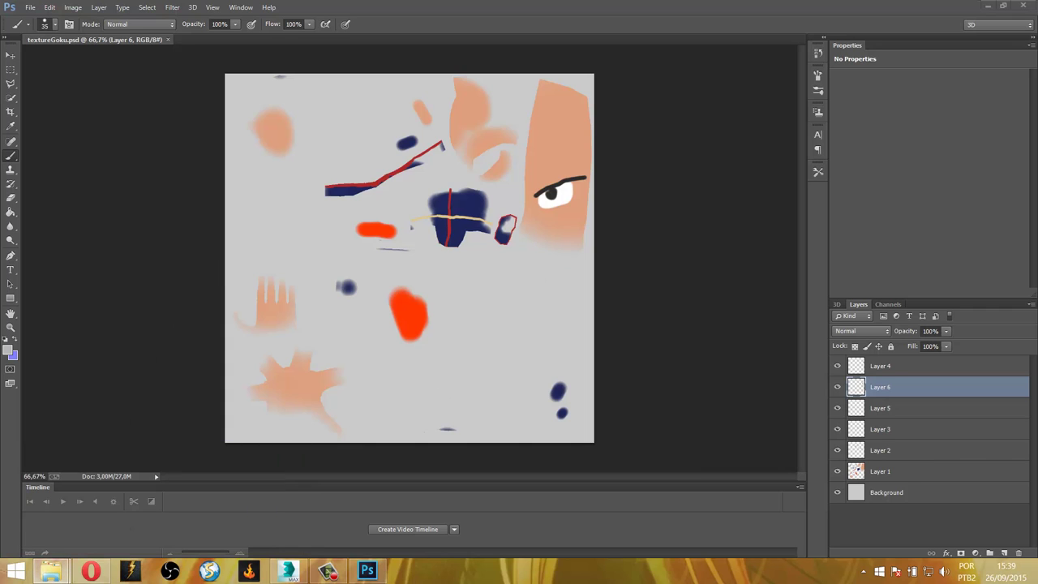
drag(935, 182, 439, 138)
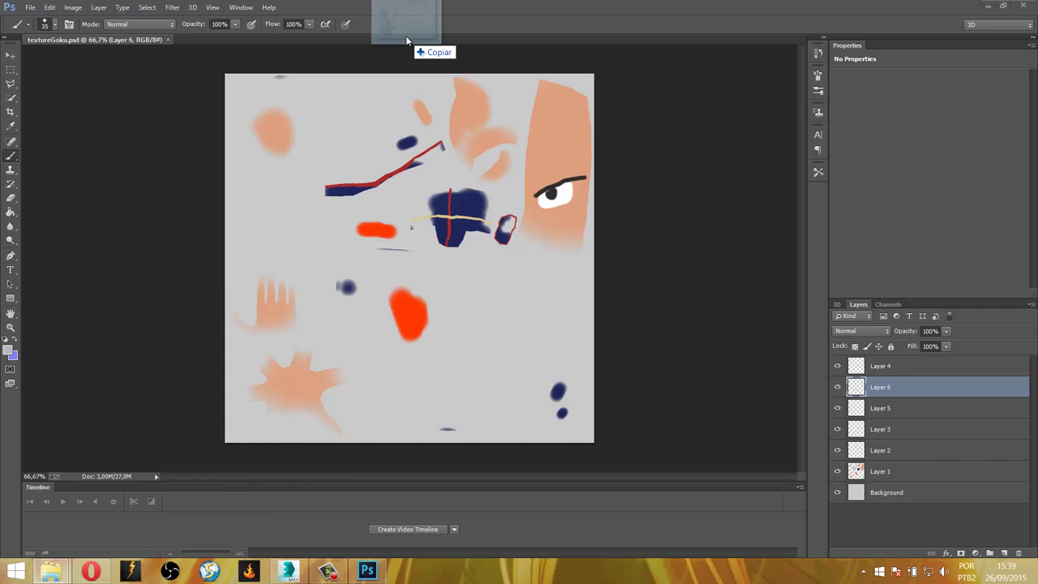
drag(402, 61, 405, 35)
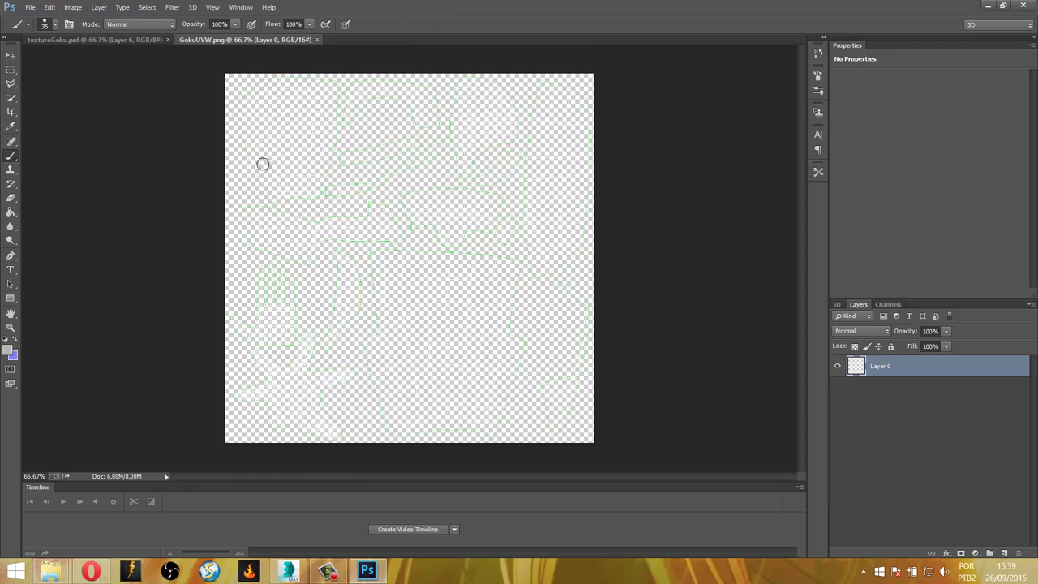
key(ctrl+a)
Paste the UV wireframe into textureGoku.psd above Layer 4, creating Layer 7.
click(109, 41)
click(894, 369)
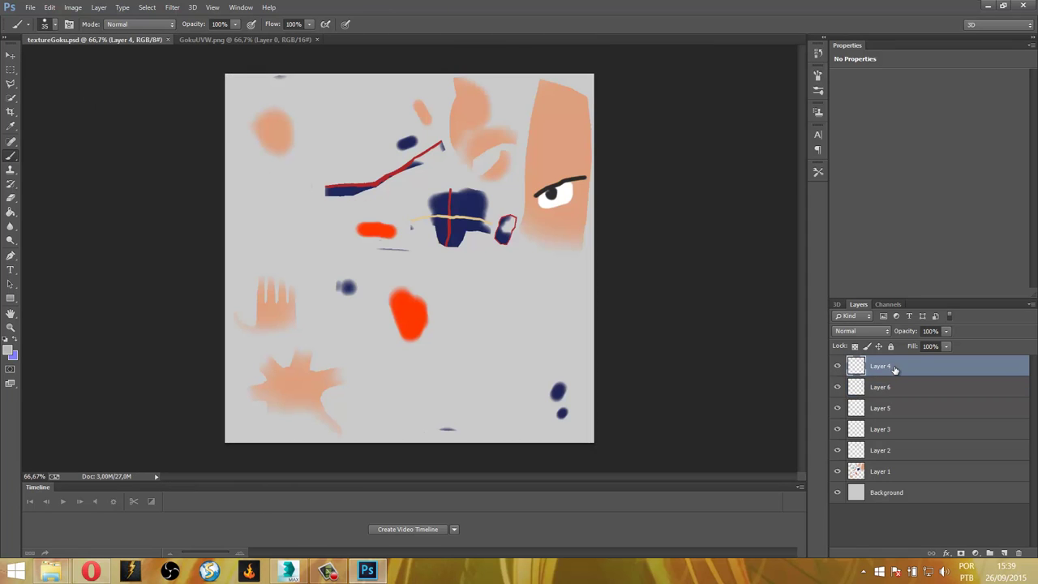
key(ctrl+v)
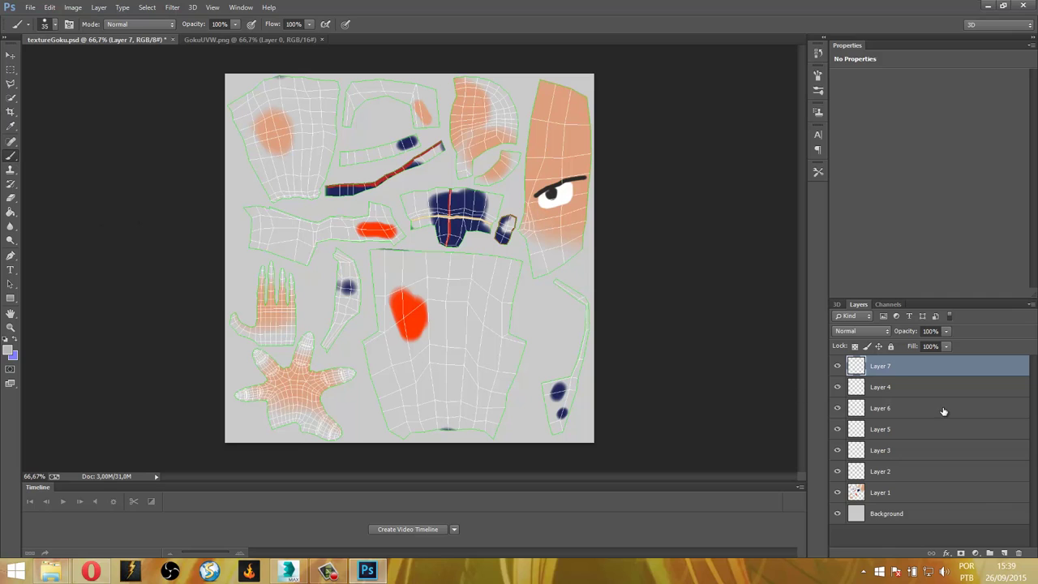
click(882, 491)
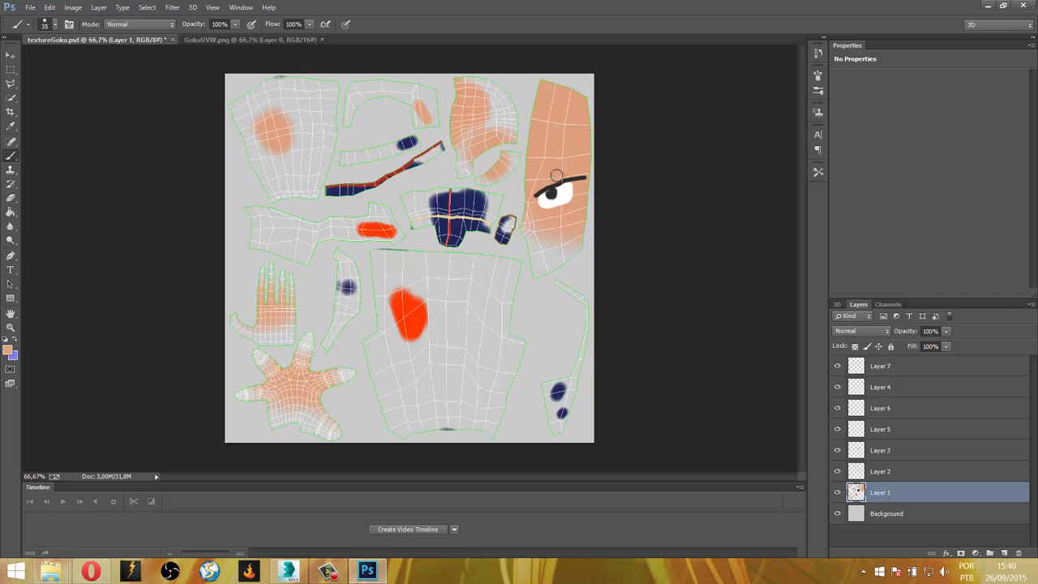
Zoom to about 174% and paint peach skin over the face piece's chin and lower edge.
mouse_move(557, 253)
mouse_down()
mouse_move(578, 247)
mouse_move(614, 305)
mouse_up()
key(z)
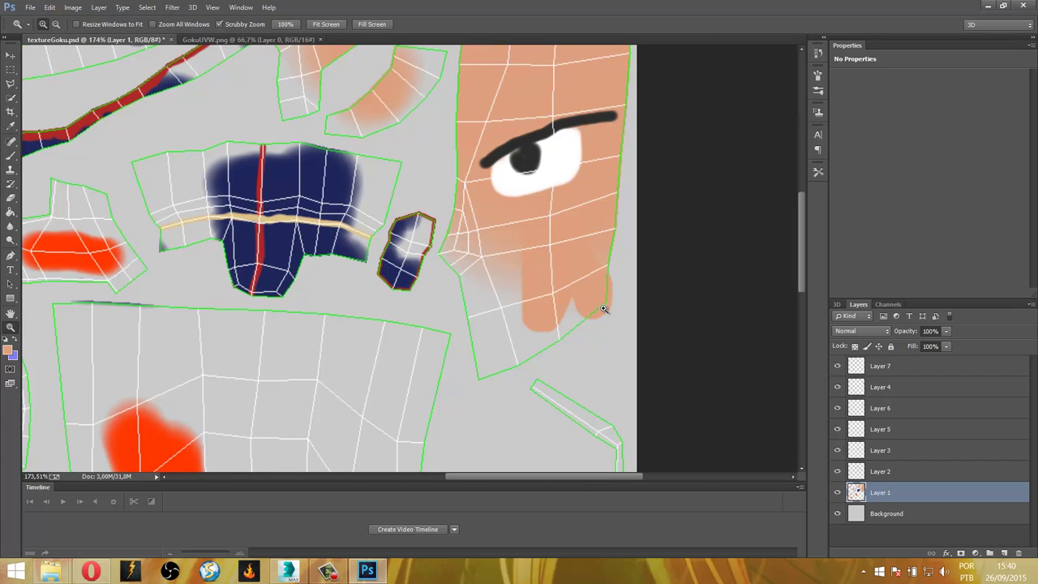
key(b)
mouse_move(557, 239)
mouse_down()
mouse_move(430, 225)
mouse_move(468, 210)
mouse_move(457, 246)
mouse_move(463, 238)
mouse_move(484, 370)
mouse_move(589, 299)
mouse_move(611, 238)
mouse_move(608, 215)
mouse_up()
Cover the star-shaped piece's top and upper-left fingers in peach skin.
scroll(504, 364, down, 1)
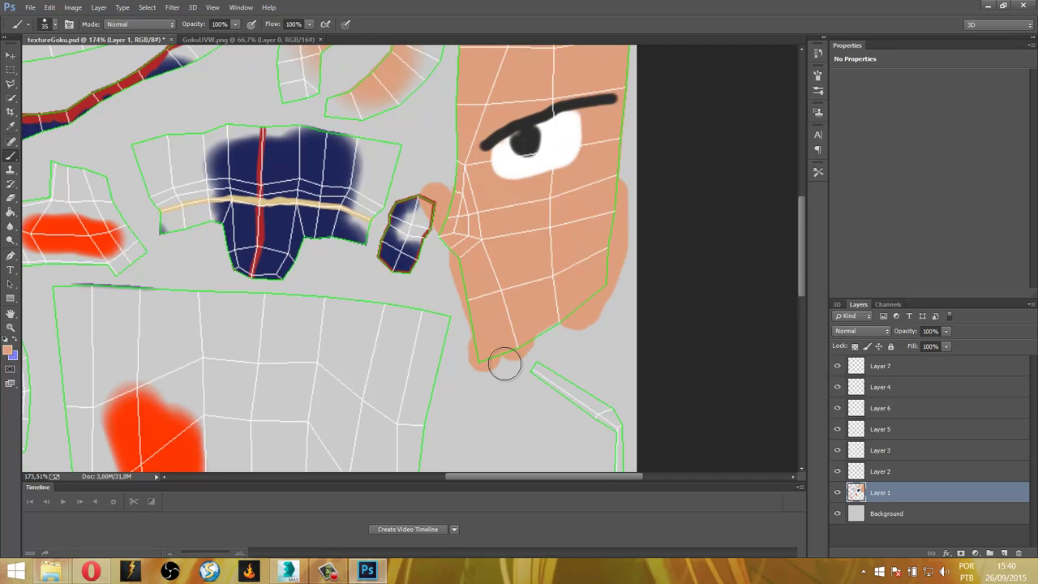
scroll(503, 364, down, 4)
scroll(503, 364, down, 4)
scroll(493, 239, down, 4)
scroll(498, 326, down, 4)
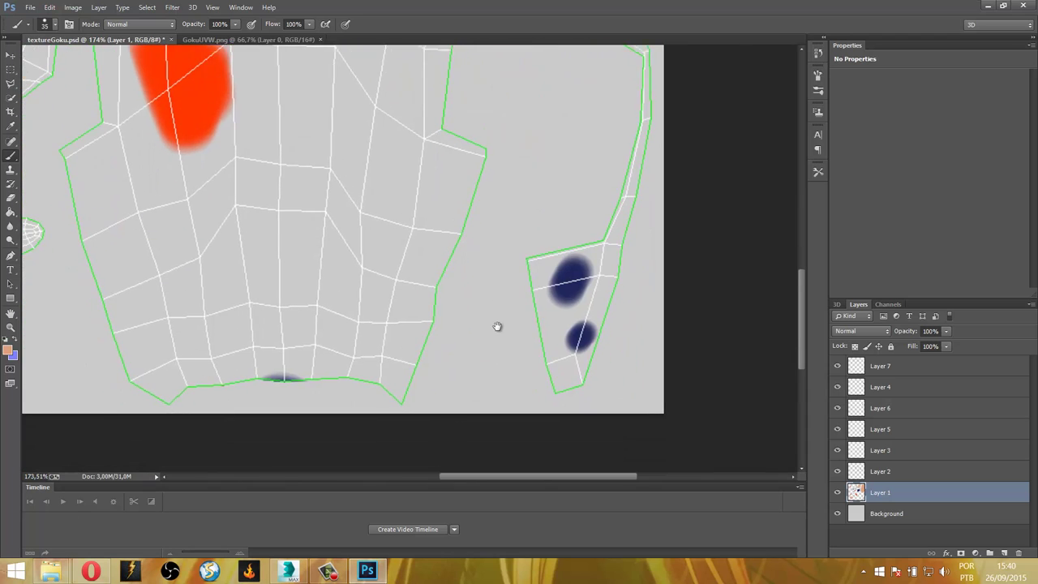
scroll(497, 326, left, 1)
scroll(382, 343, up, 3)
scroll(382, 343, left, 2)
scroll(271, 262, left, 1)
scroll(304, 267, left, 1)
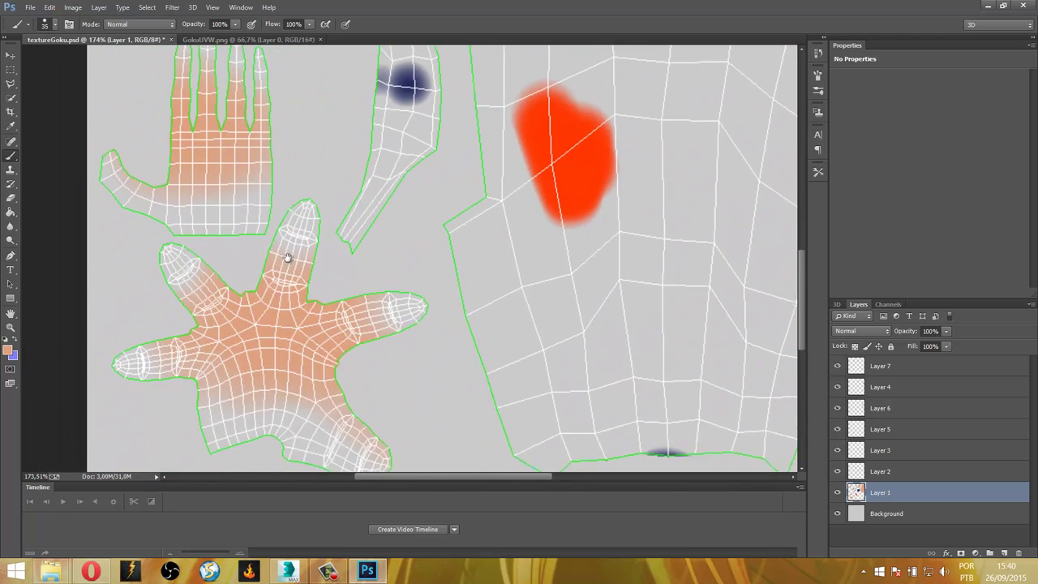
drag(287, 257, 295, 249)
drag(305, 194, 316, 272)
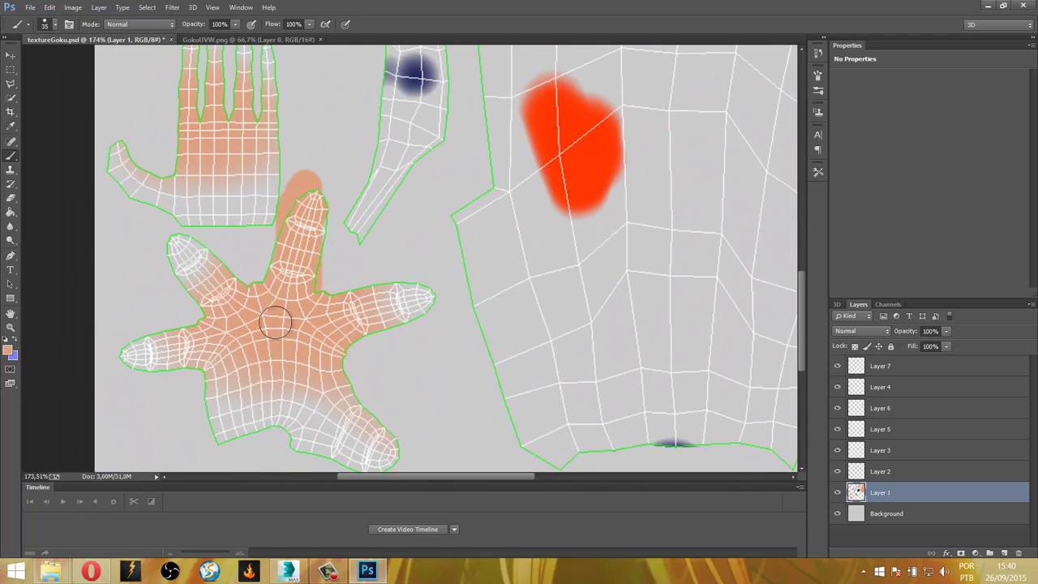
mouse_move(275, 323)
mouse_down()
mouse_move(155, 262)
mouse_move(163, 215)
mouse_move(185, 324)
mouse_move(213, 317)
mouse_move(146, 370)
mouse_move(118, 352)
mouse_move(220, 376)
mouse_move(226, 445)
mouse_up()
Fill the hand piece's palm, thumb gap and right edge with peach skin.
mouse_move(214, 360)
mouse_down()
mouse_move(290, 375)
mouse_move(320, 435)
mouse_move(299, 442)
mouse_move(348, 376)
mouse_move(355, 454)
mouse_move(380, 434)
mouse_move(410, 295)
mouse_move(392, 300)
mouse_move(431, 299)
mouse_move(385, 311)
mouse_move(386, 287)
mouse_up()
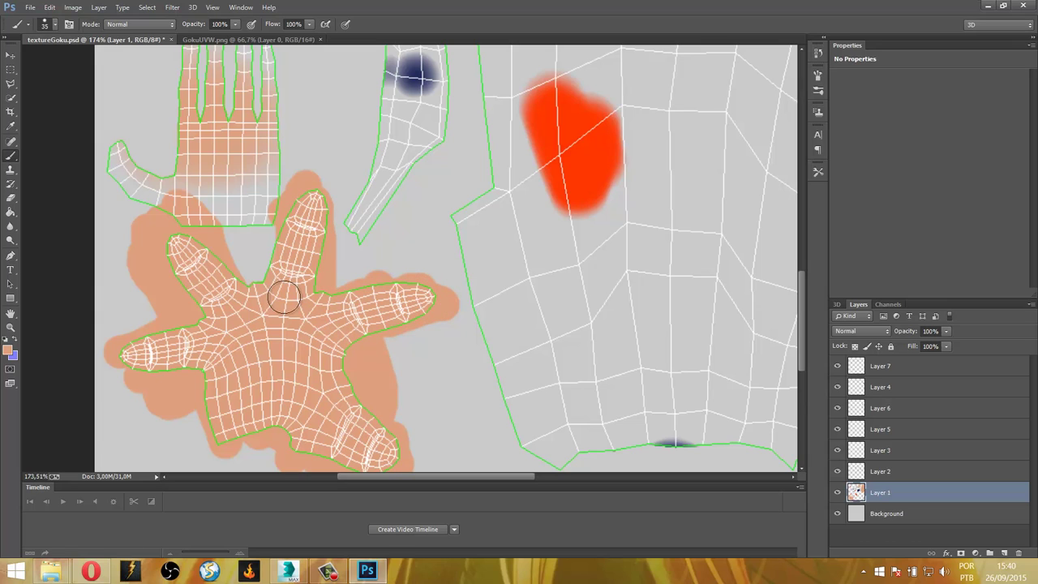
mouse_move(262, 247)
mouse_down()
mouse_move(248, 139)
mouse_move(203, 227)
mouse_move(149, 220)
mouse_move(139, 143)
mouse_move(114, 167)
mouse_move(179, 174)
mouse_move(185, 128)
mouse_move(229, 281)
mouse_move(250, 245)
mouse_move(285, 255)
mouse_move(306, 283)
mouse_move(283, 234)
mouse_up()
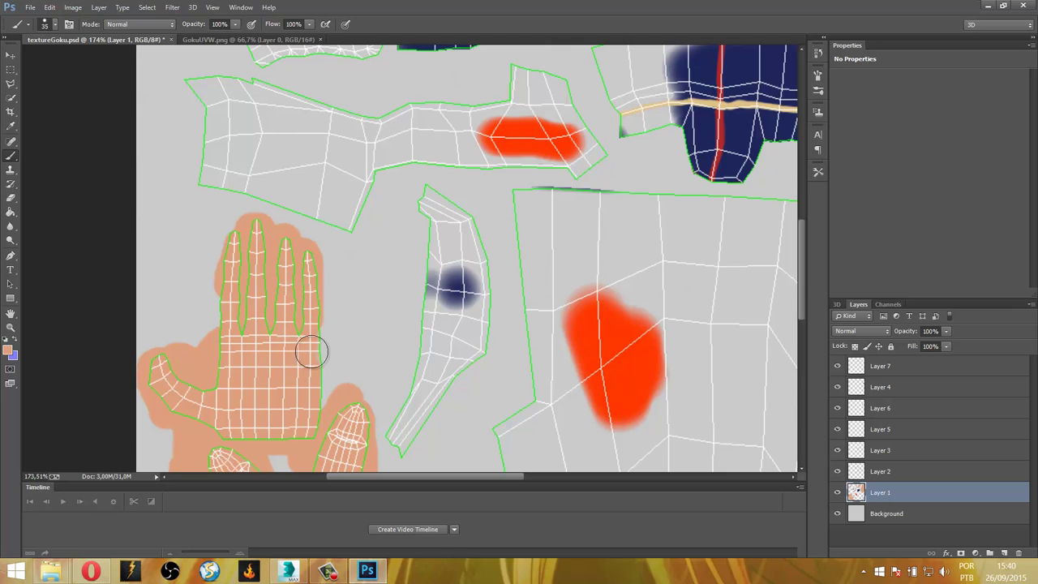
drag(312, 351, 314, 404)
Paint the large upper-left island peach, edges and gaps included, on Layer 1.
scroll(424, 347, up, 2)
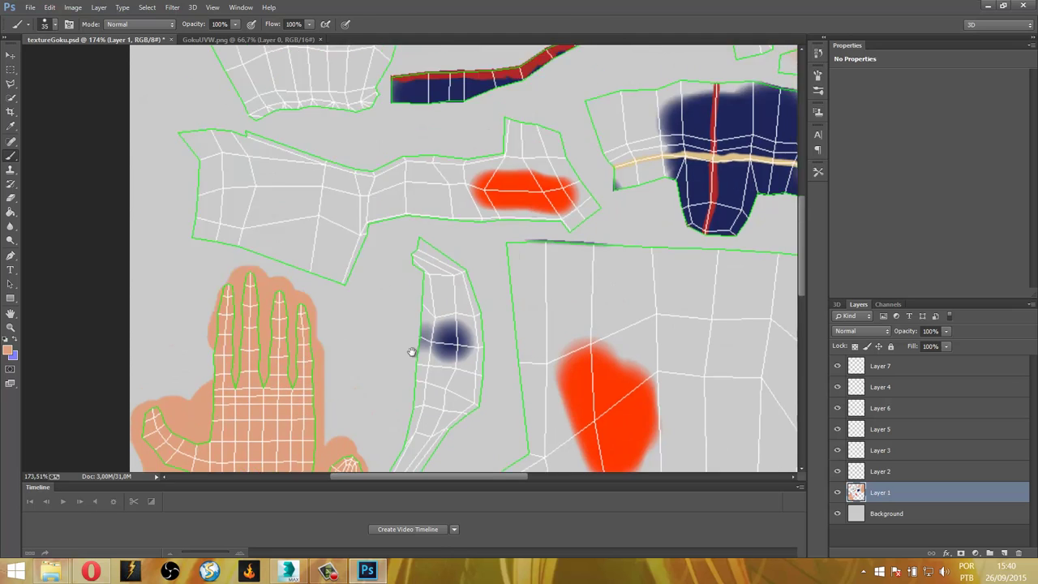
scroll(398, 384, up, 5)
scroll(319, 365, up, 2)
scroll(322, 379, up, 1)
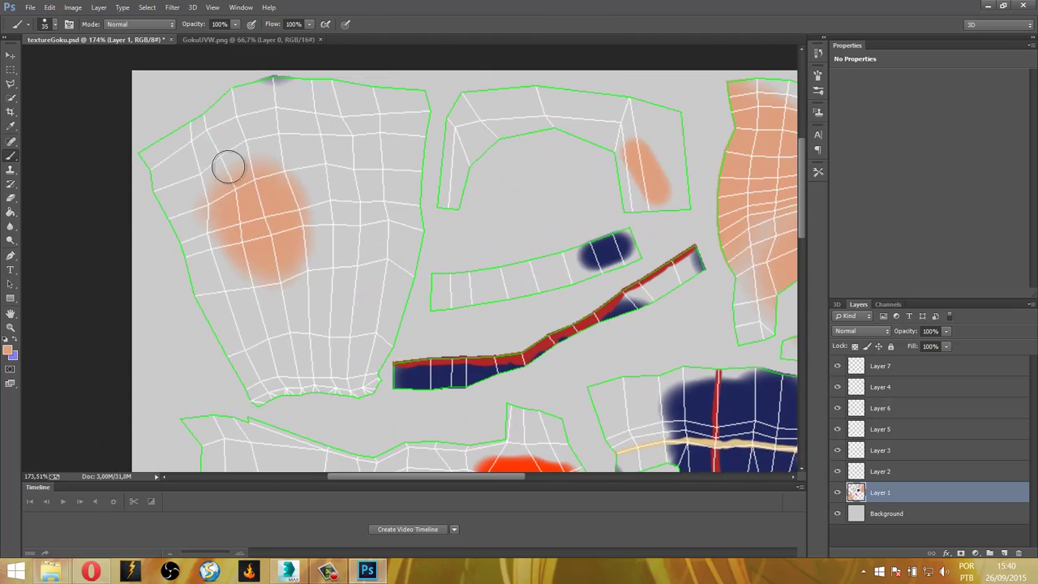
click(156, 186)
mouse_move(201, 123)
mouse_down()
mouse_move(142, 154)
mouse_move(294, 76)
mouse_move(185, 231)
mouse_move(167, 190)
mouse_up()
drag(246, 155, 233, 138)
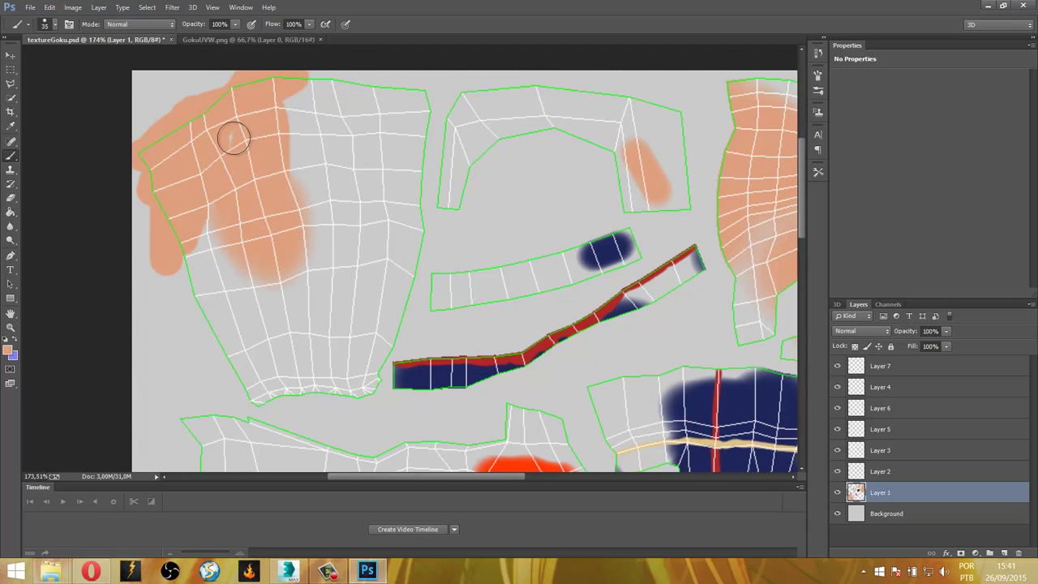
mouse_move(302, 81)
mouse_down()
mouse_move(403, 89)
mouse_move(417, 104)
mouse_move(408, 181)
mouse_move(373, 181)
mouse_move(322, 101)
mouse_move(343, 132)
mouse_move(268, 218)
mouse_move(193, 269)
mouse_move(251, 387)
mouse_move(366, 382)
mouse_move(354, 229)
mouse_move(343, 220)
mouse_move(333, 285)
mouse_move(297, 251)
mouse_move(232, 292)
mouse_move(248, 291)
mouse_move(278, 364)
mouse_move(281, 346)
mouse_up()
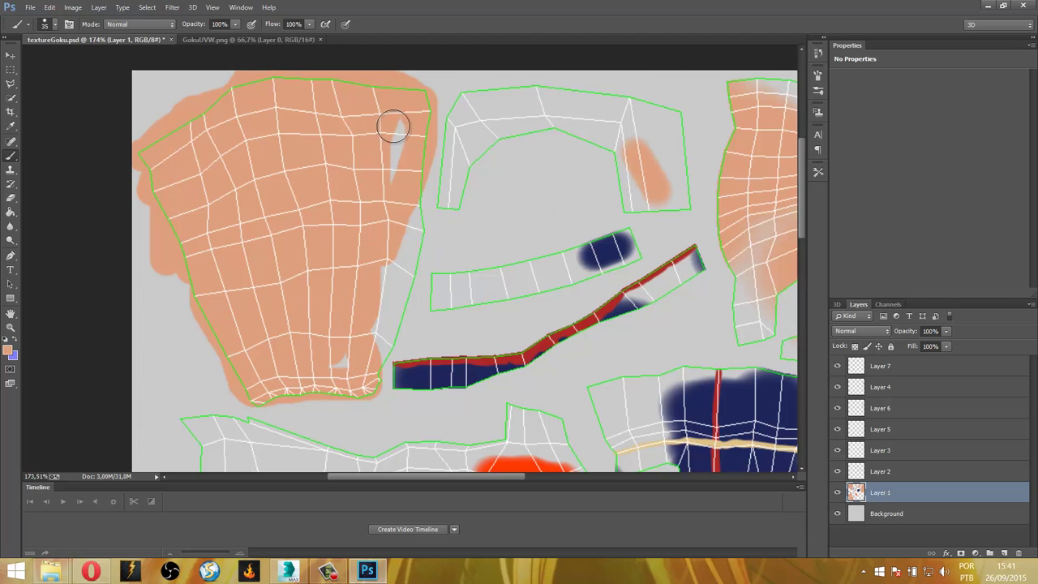
mouse_move(394, 126)
mouse_down()
mouse_move(398, 223)
mouse_move(411, 219)
mouse_move(398, 305)
mouse_move(371, 348)
mouse_up()
drag(373, 310, 340, 383)
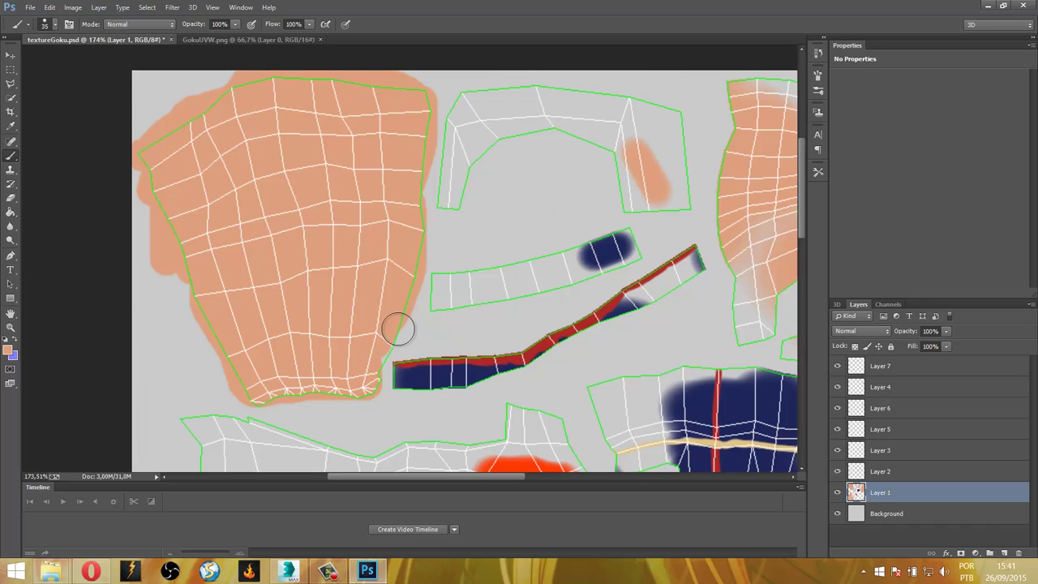
drag(397, 329, 379, 349)
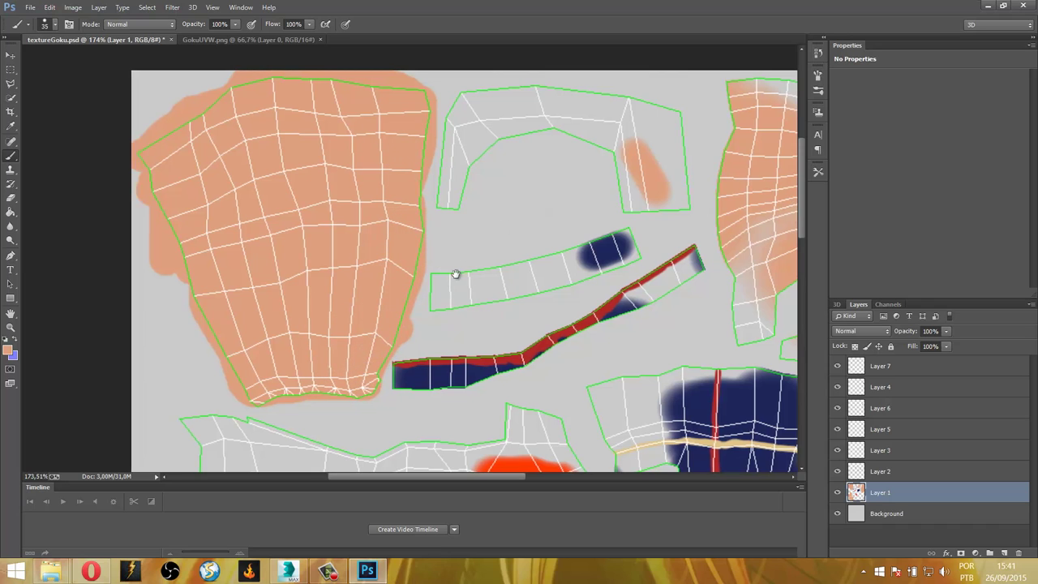
Paint the arch, round and small lower islands peach, then add a new Layer 8.
drag(454, 273, 420, 298)
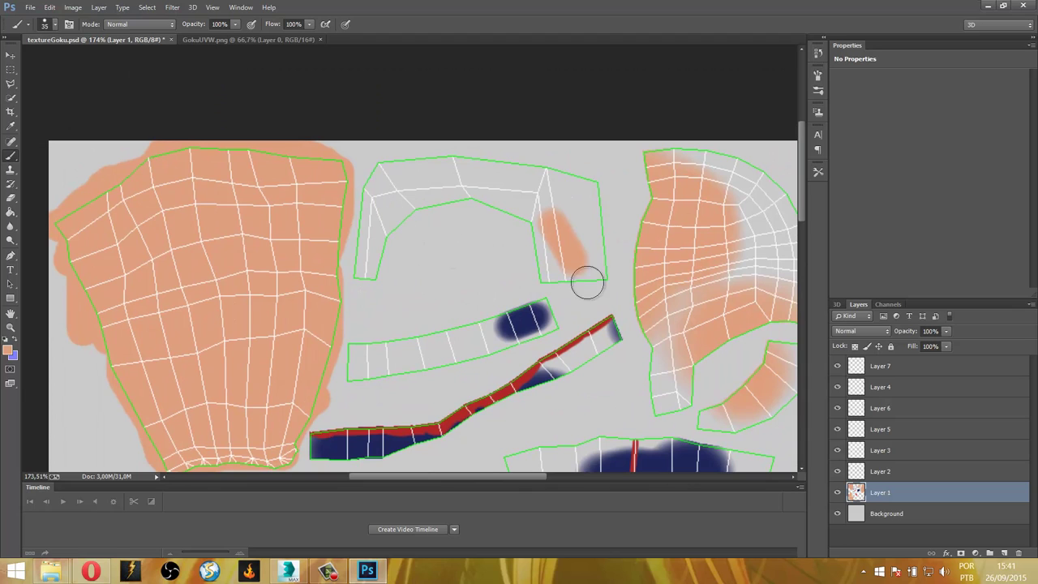
mouse_move(552, 259)
mouse_down()
mouse_move(522, 199)
mouse_move(354, 245)
mouse_move(378, 202)
mouse_move(354, 241)
mouse_move(377, 268)
mouse_move(451, 153)
mouse_move(462, 178)
mouse_move(508, 185)
mouse_move(452, 157)
mouse_move(562, 169)
mouse_move(602, 221)
mouse_move(591, 179)
mouse_move(603, 266)
mouse_move(565, 271)
mouse_move(528, 225)
mouse_move(581, 202)
mouse_move(570, 211)
mouse_move(592, 272)
mouse_up()
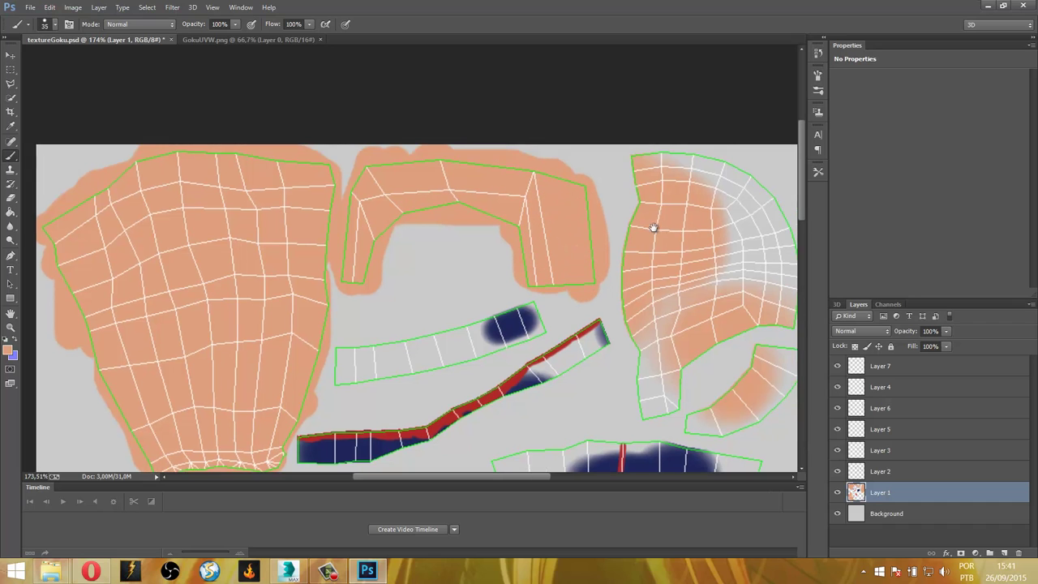
drag(656, 227, 560, 199)
mouse_move(480, 133)
mouse_down()
mouse_move(542, 144)
mouse_move(616, 220)
mouse_move(617, 178)
mouse_move(633, 273)
mouse_move(619, 311)
mouse_move(579, 143)
mouse_move(603, 308)
mouse_move(575, 289)
mouse_move(559, 324)
mouse_move(530, 317)
mouse_move(549, 184)
mouse_move(494, 325)
mouse_move(483, 239)
mouse_up()
mouse_move(492, 333)
mouse_down()
mouse_move(492, 382)
mouse_move(529, 326)
mouse_up()
mouse_move(520, 361)
mouse_down()
mouse_move(602, 327)
mouse_move(643, 329)
mouse_move(616, 371)
mouse_move(541, 394)
mouse_up()
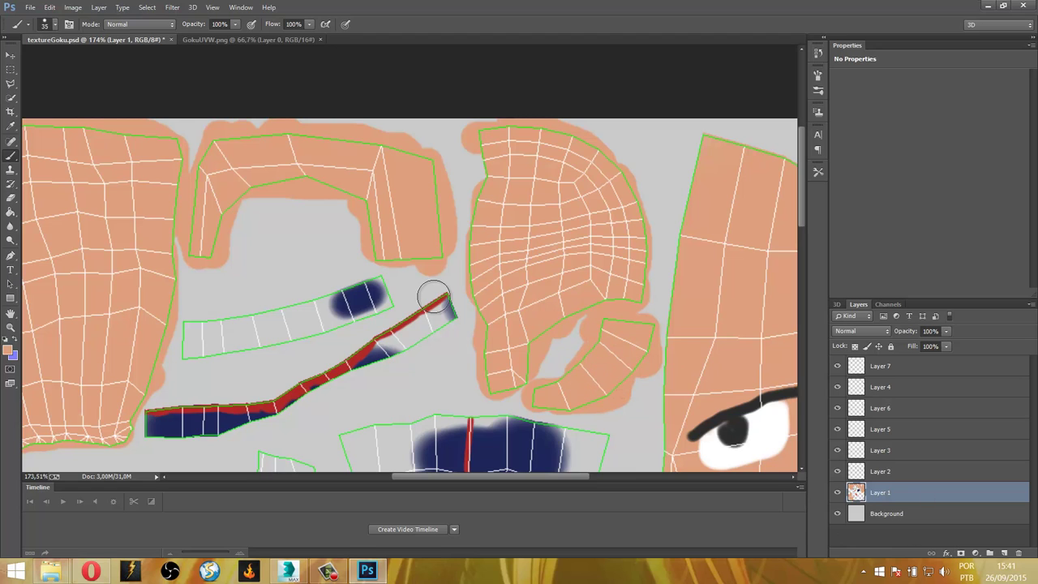
key(ctrl+shift+n)
Paint the strip above the red-banded strip solid dark blue on Layer 8, then zoom to 588%.
key(Return)
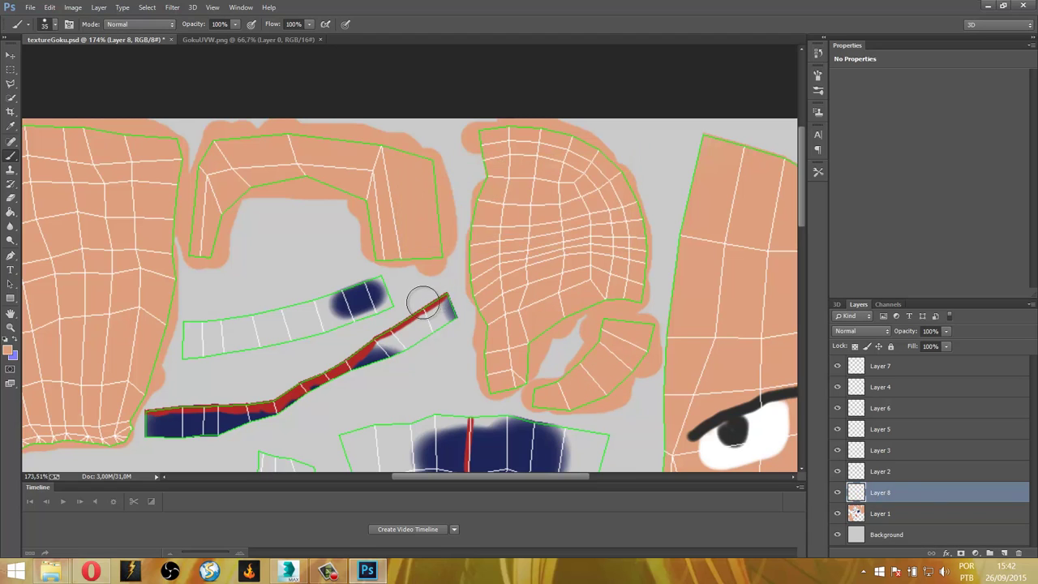
alt+click(359, 290)
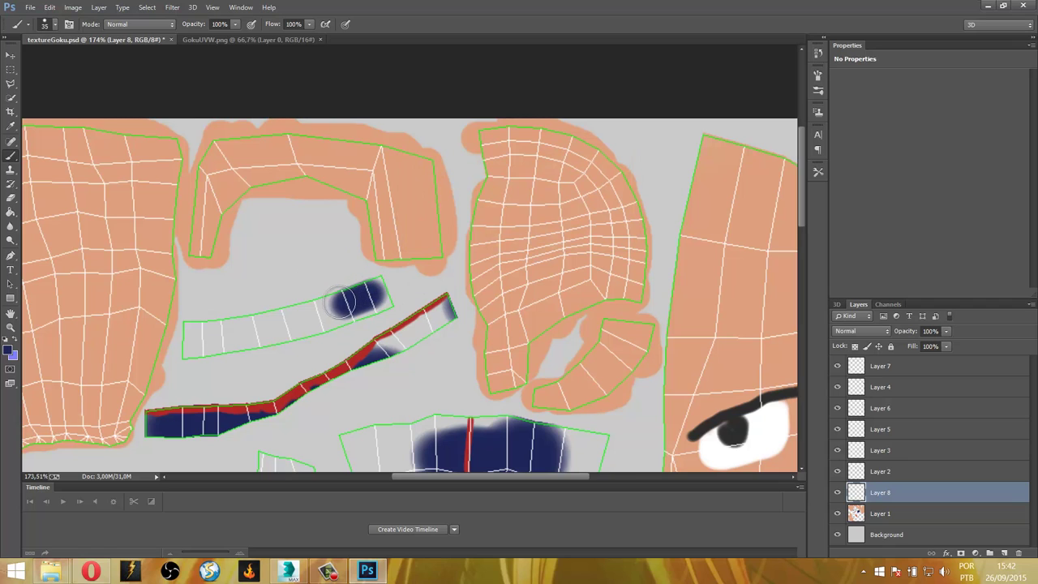
mouse_move(353, 298)
mouse_down()
mouse_move(276, 330)
mouse_move(217, 331)
mouse_move(189, 353)
mouse_up()
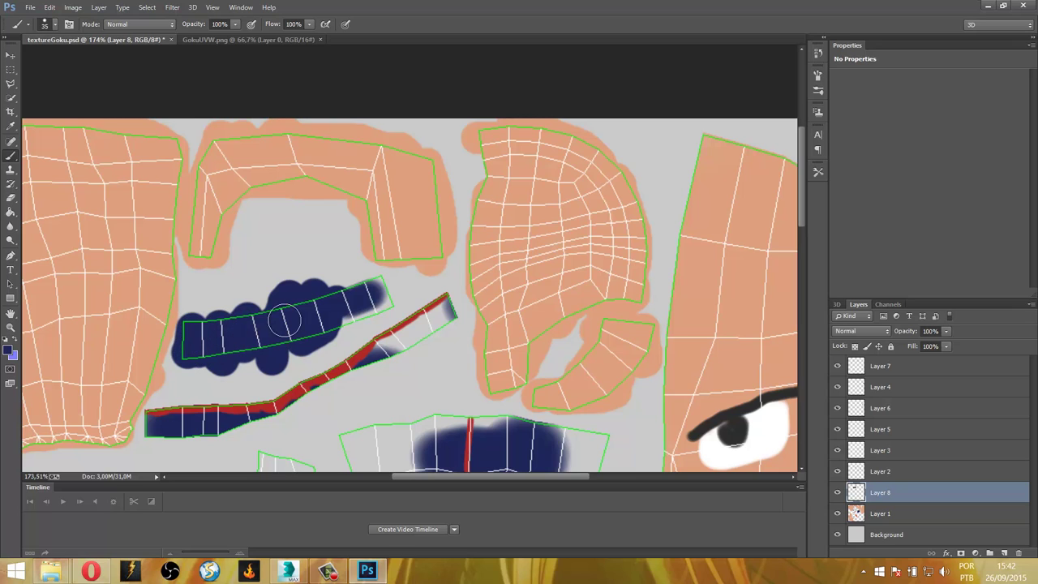
mouse_move(339, 314)
mouse_down()
mouse_move(374, 302)
mouse_move(380, 288)
mouse_move(385, 298)
mouse_up()
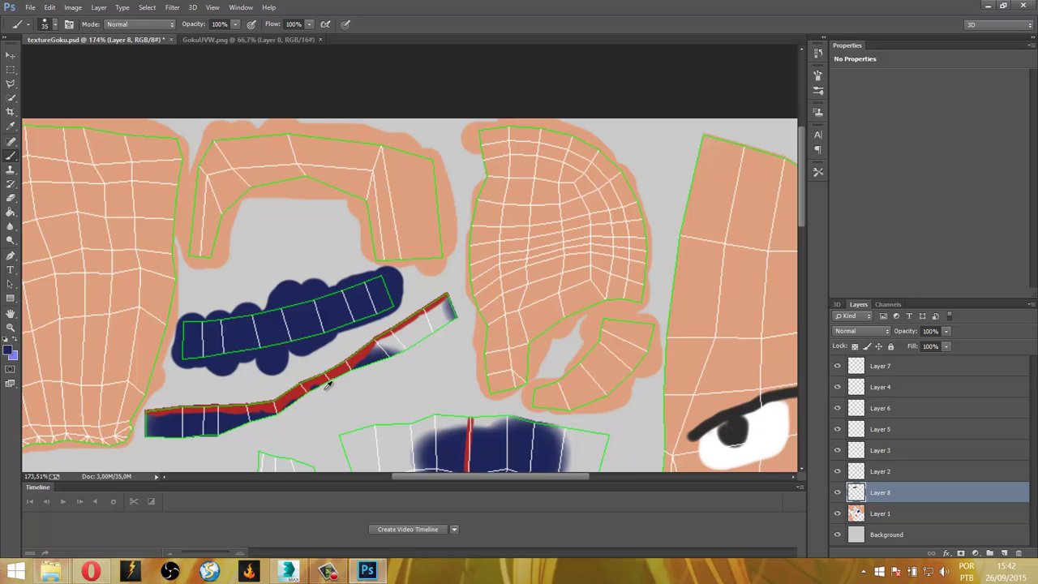
key(z)
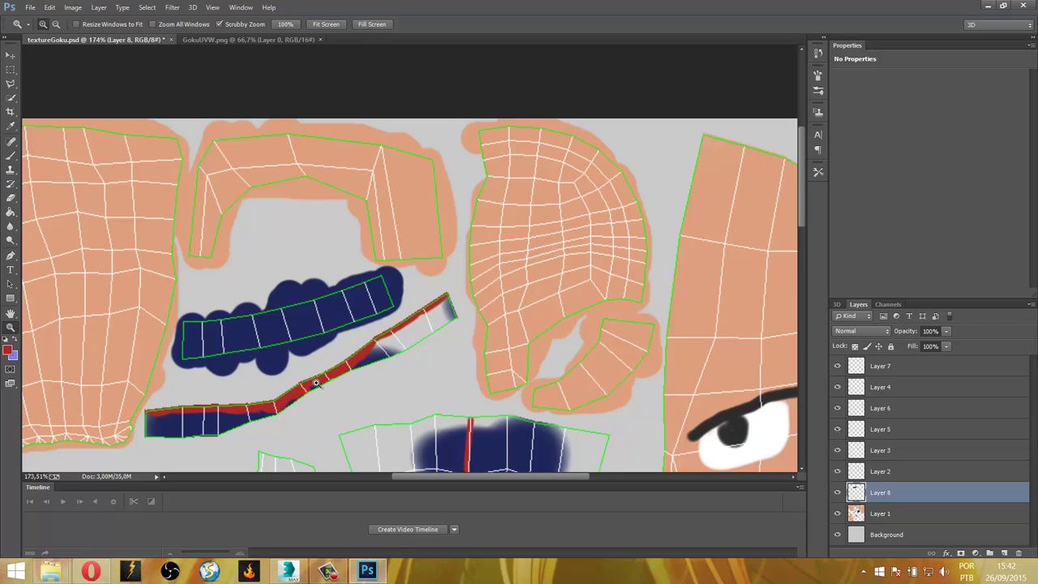
drag(323, 382, 334, 397)
key(b)
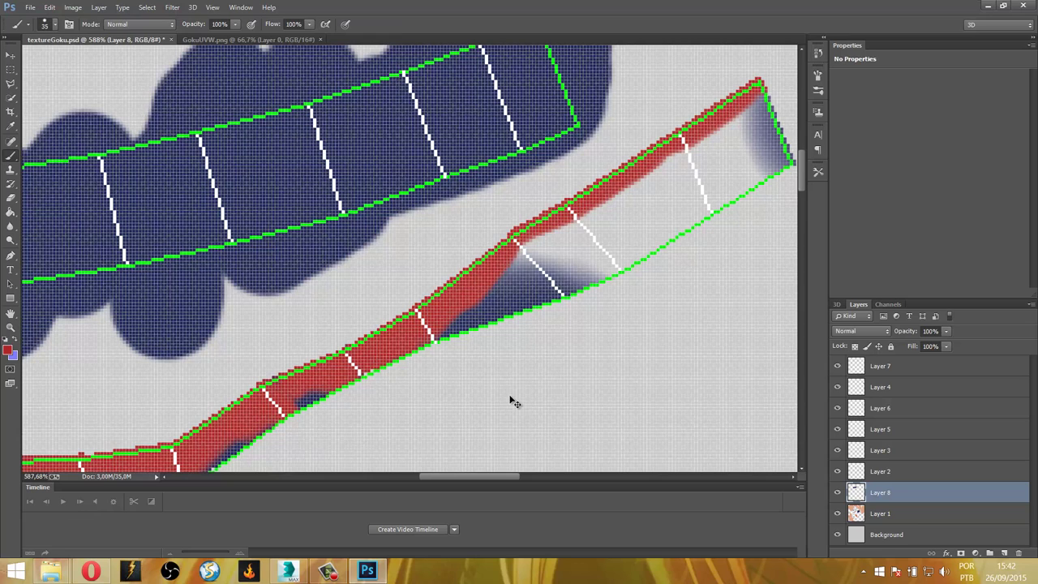
Add Layer 9, dab a round red blob on the strip, and set brush size 10.
key(ctrl+shift+n)
key(Return)
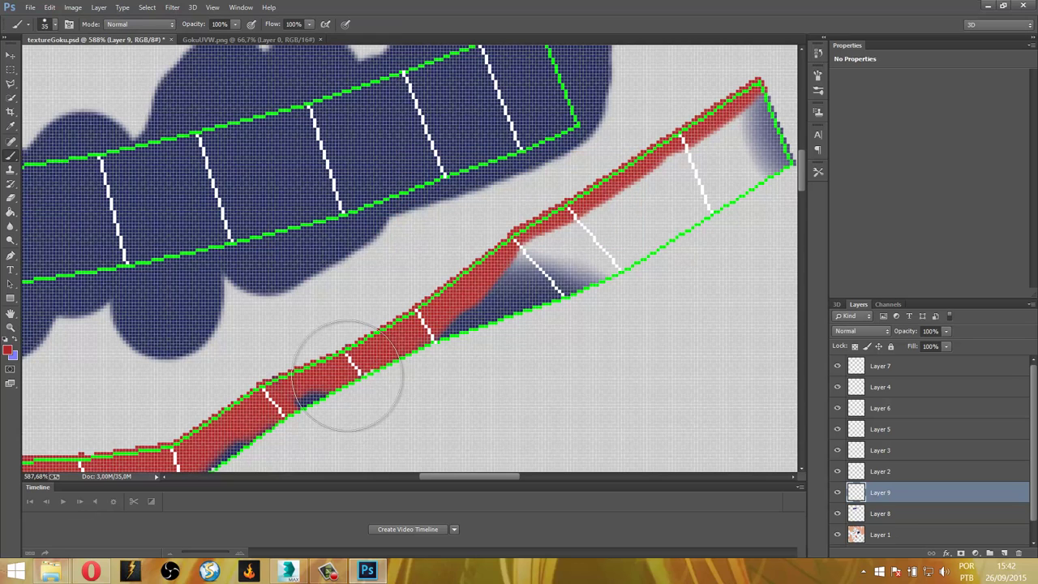
click(301, 389)
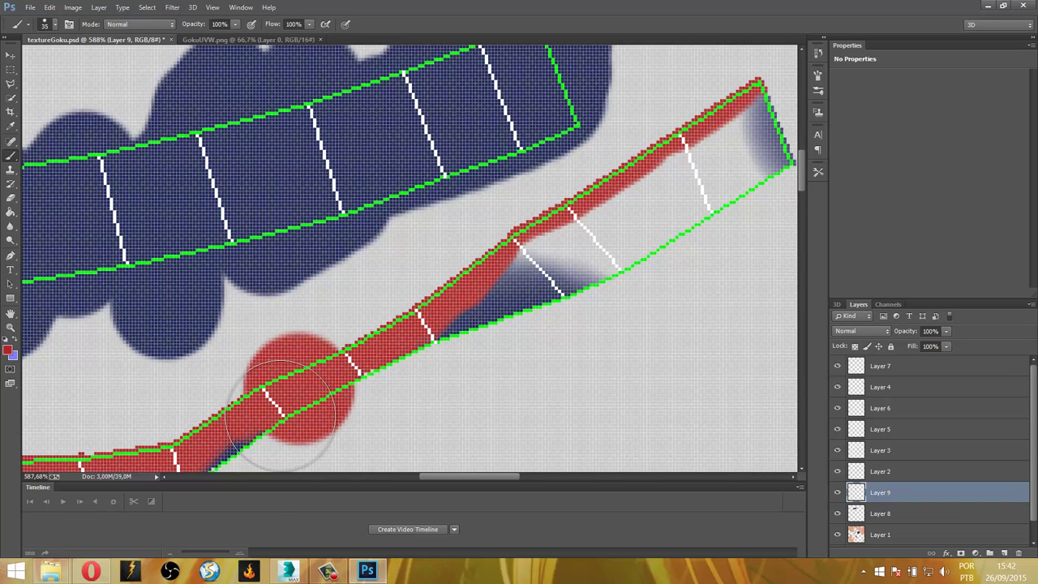
key(bracketleft)
key(bracketleft)
key(bracketleft)
key(bracketleft)
key(bracketleft)
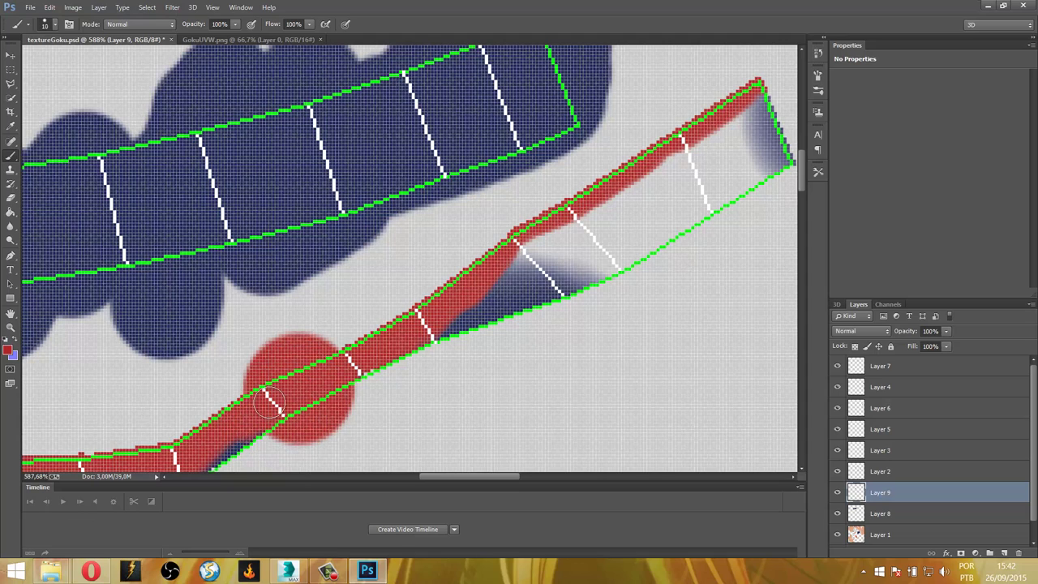
key(g)
Move Layer 9 out of the accidental Group 1 and remove the empty group.
key(shift+g)
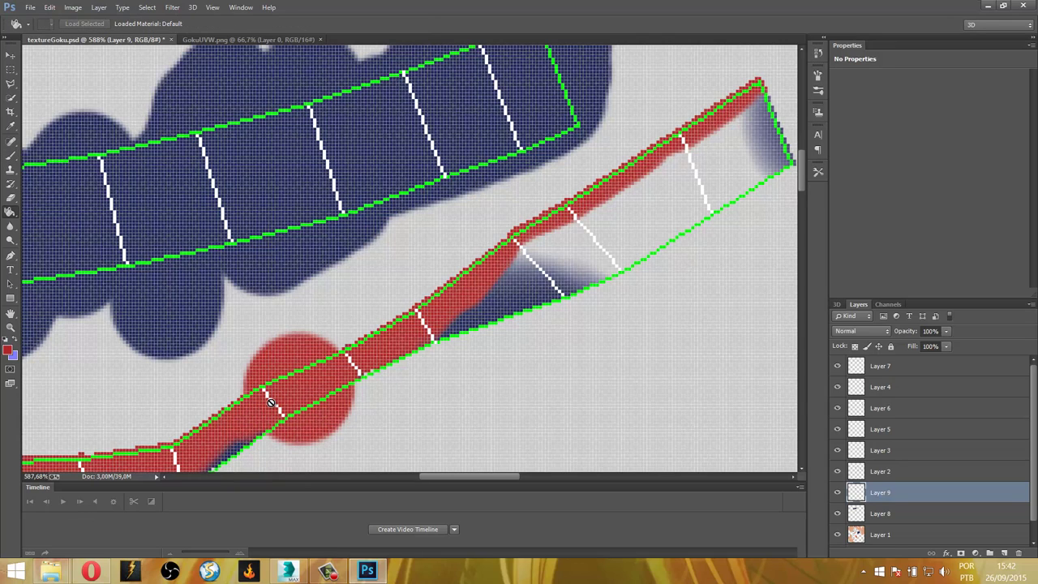
key(ctrl+g)
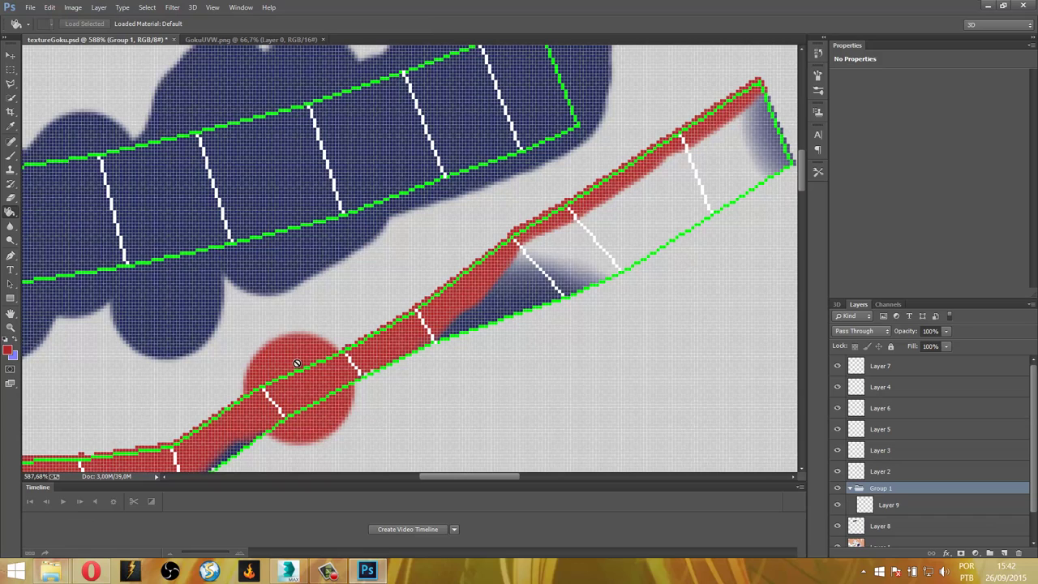
key(b)
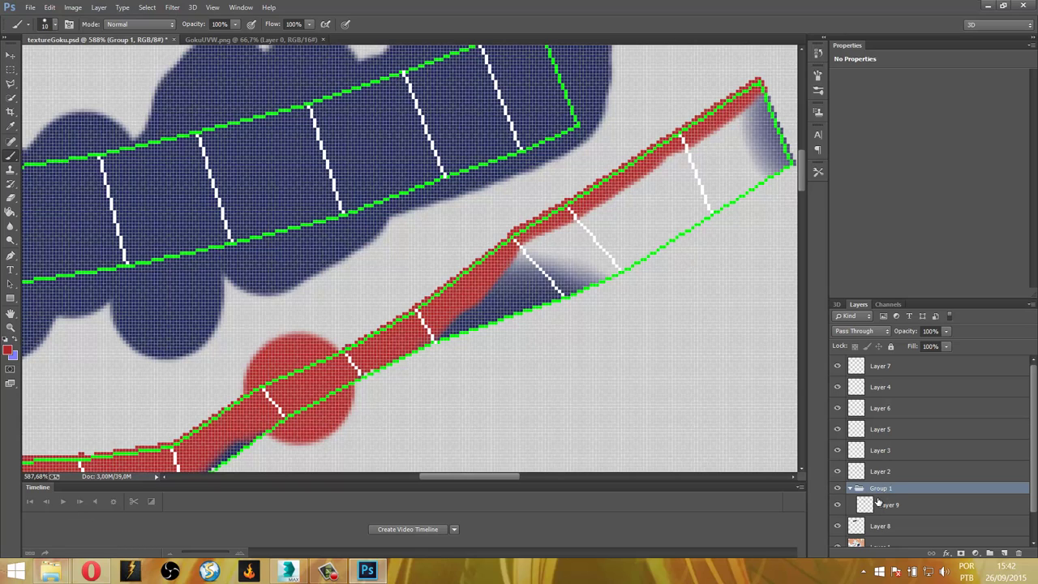
click(873, 509)
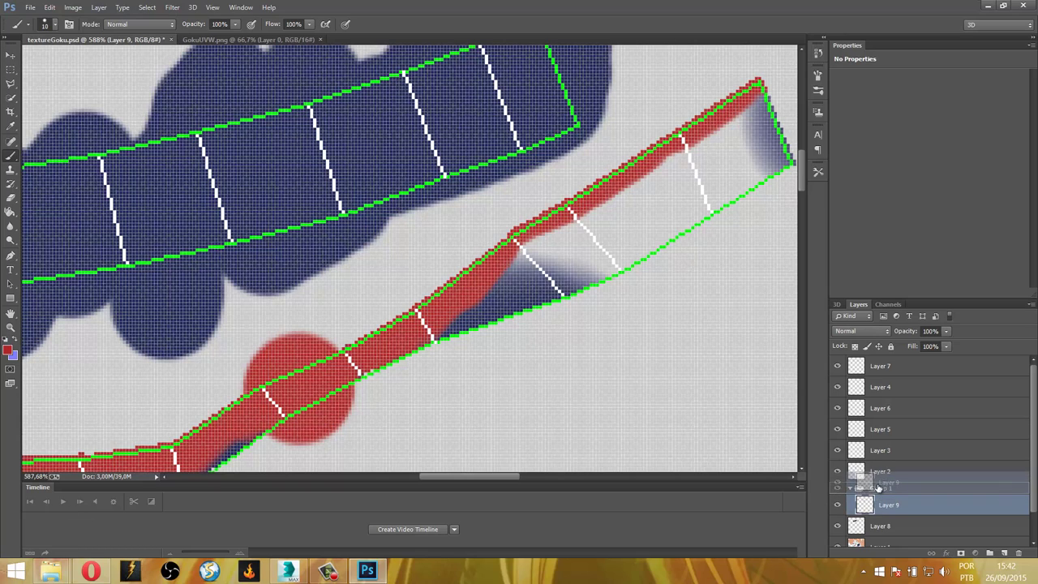
drag(876, 500, 875, 492)
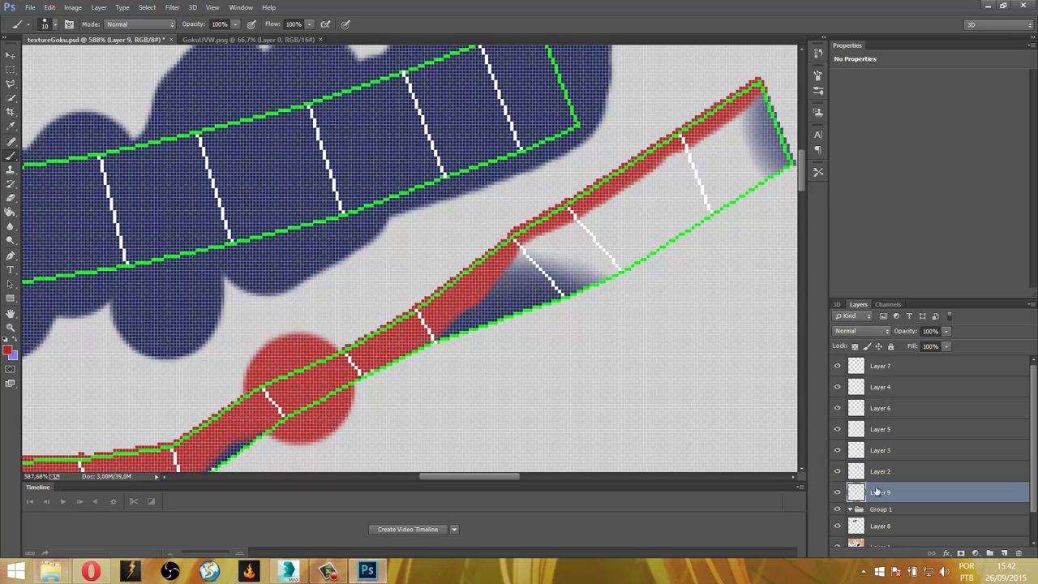
click(880, 509)
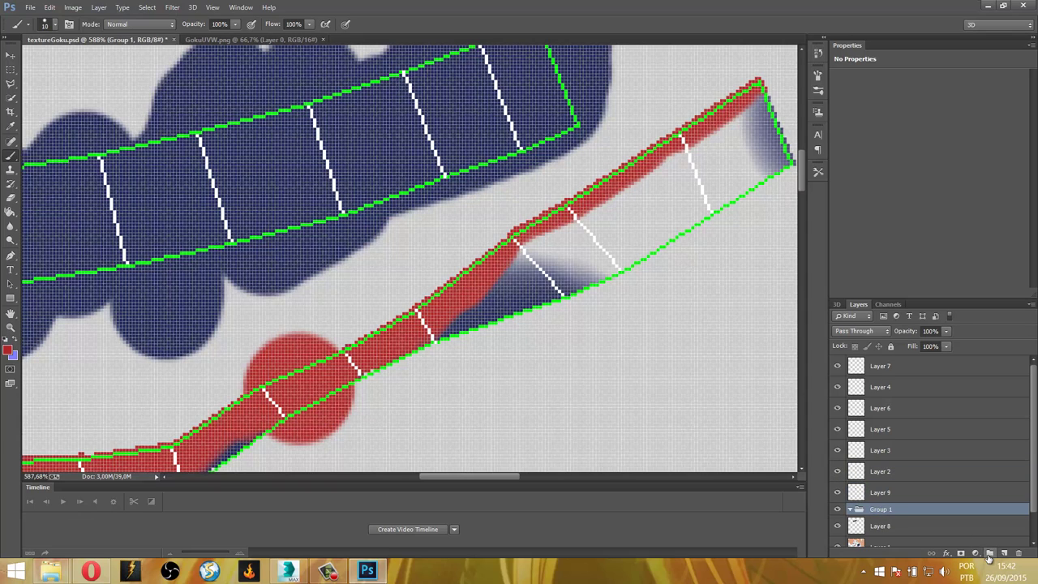
key(ctrl+shift+g)
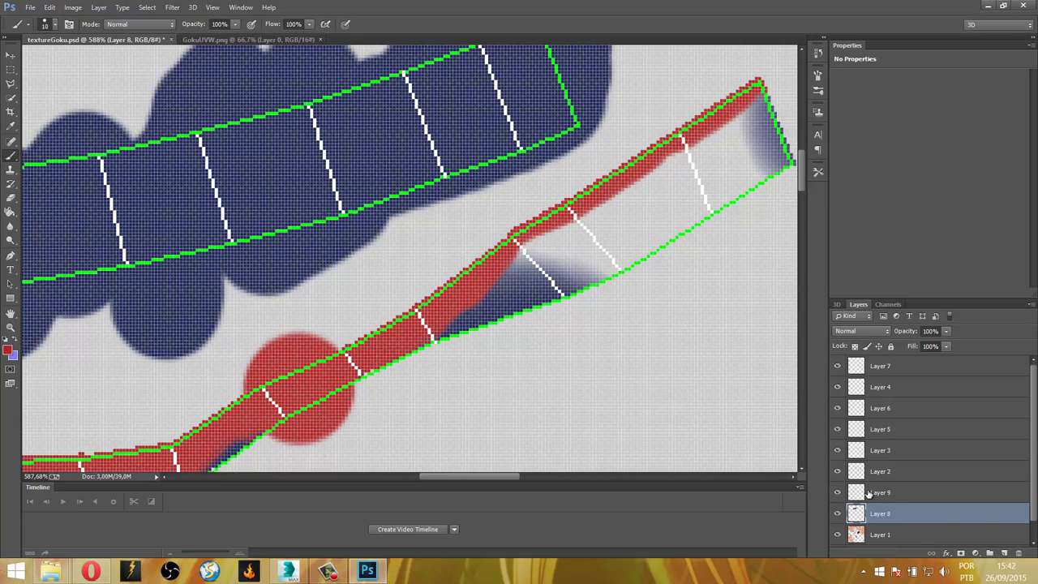
click(868, 494)
Draw straight red strokes along the strip's upper edge from end to end.
scroll(268, 289, down, 1)
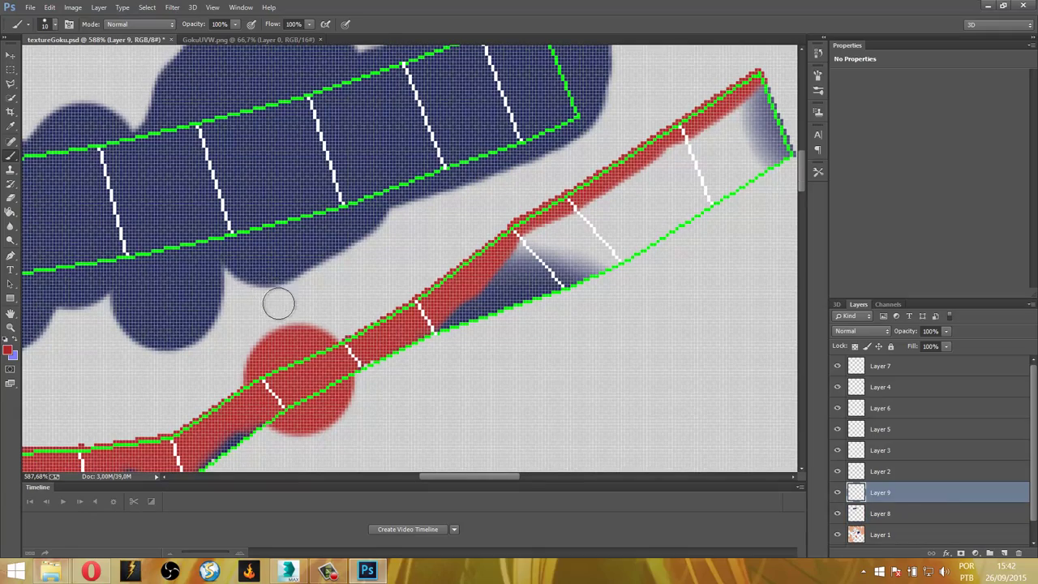
key(z)
mouse_move(284, 305)
mouse_down()
mouse_move(336, 316)
mouse_move(302, 300)
mouse_move(365, 357)
mouse_move(441, 279)
mouse_up()
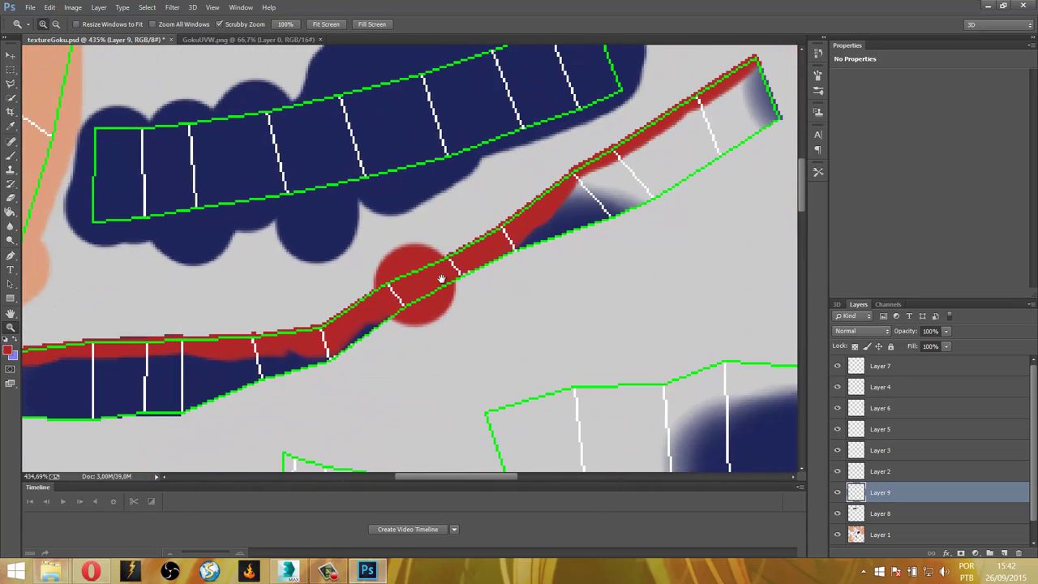
key(b)
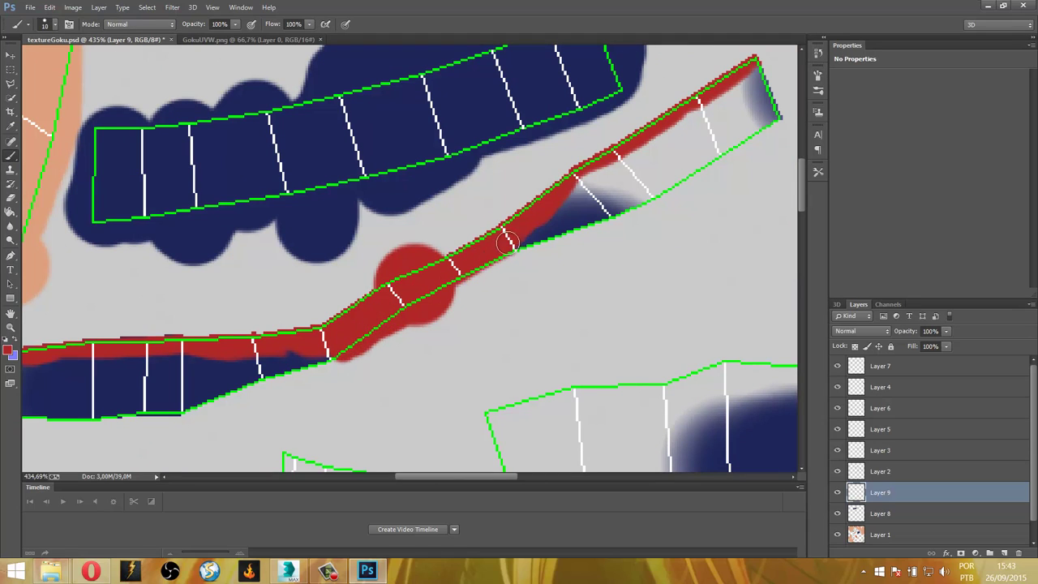
drag(507, 241, 516, 201)
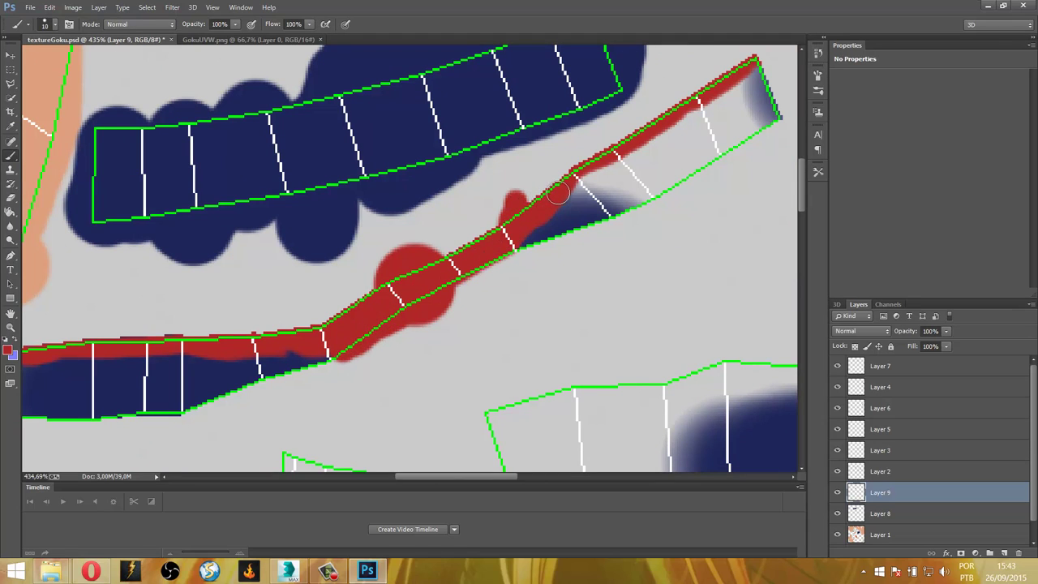
shift+click(762, 56)
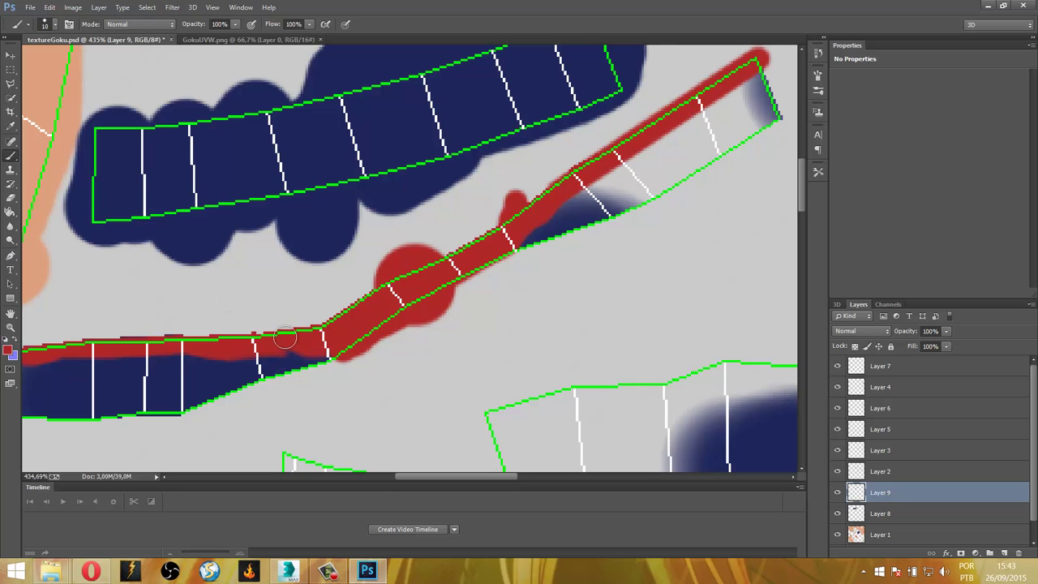
drag(268, 387, 345, 380)
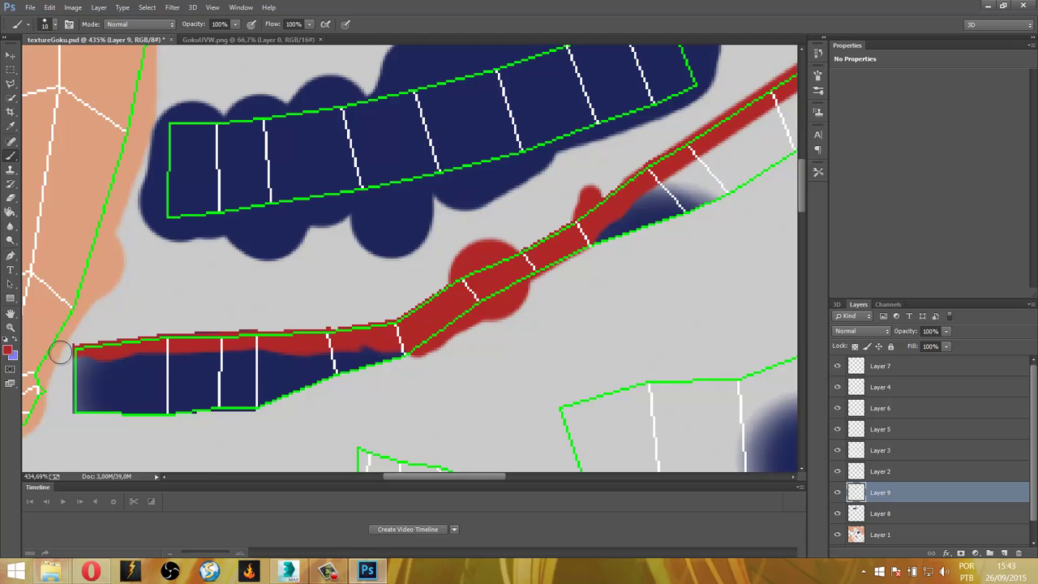
shift+click(402, 330)
Erase the red overspill past the strip's left end with a size 35, 100% opacity eraser.
key(e)
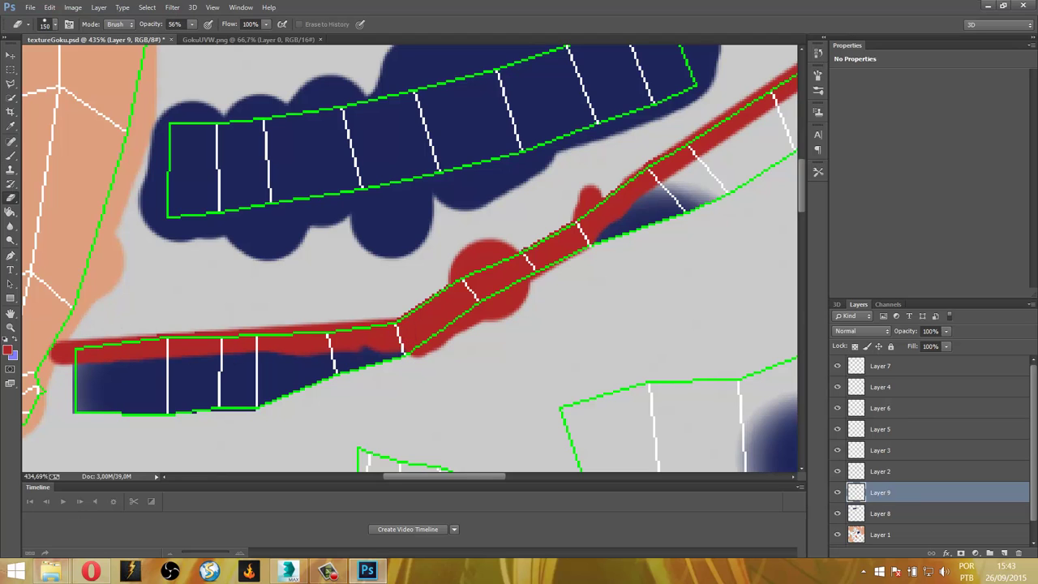
key(bracketleft)
key(bracketleft)
key(bracketleft)
key(bracketleft)
key(bracketleft)
key(bracketleft)
key(bracketleft)
key(bracketleft)
key(bracketleft)
key(bracketleft)
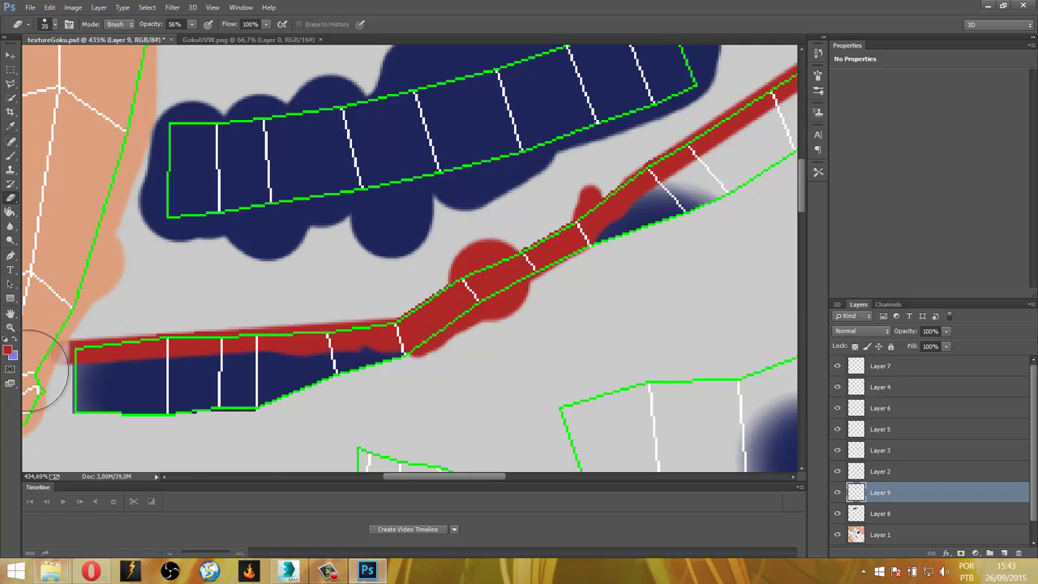
drag(44, 350, 40, 340)
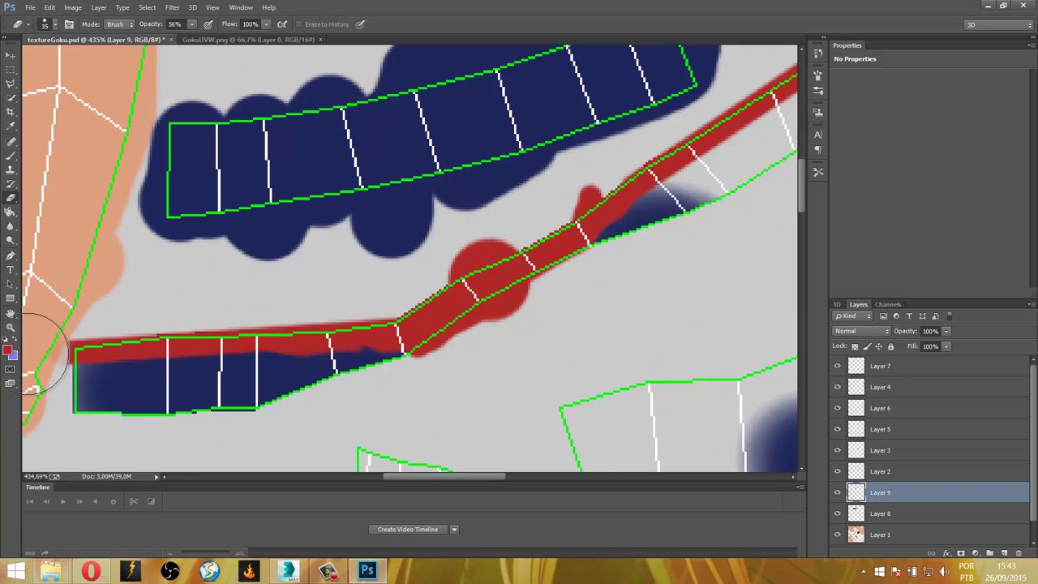
click(192, 25)
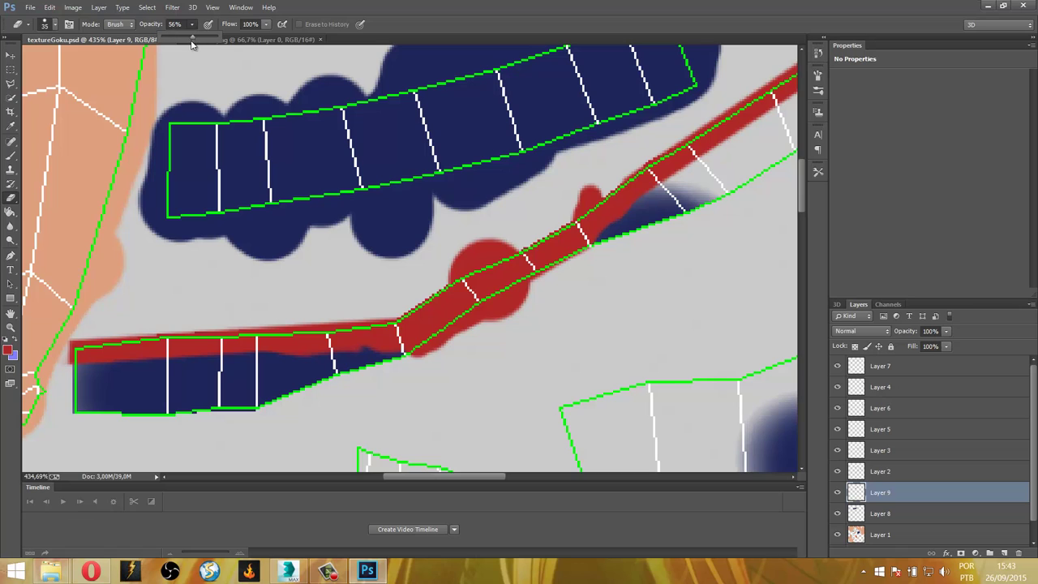
click(34, 334)
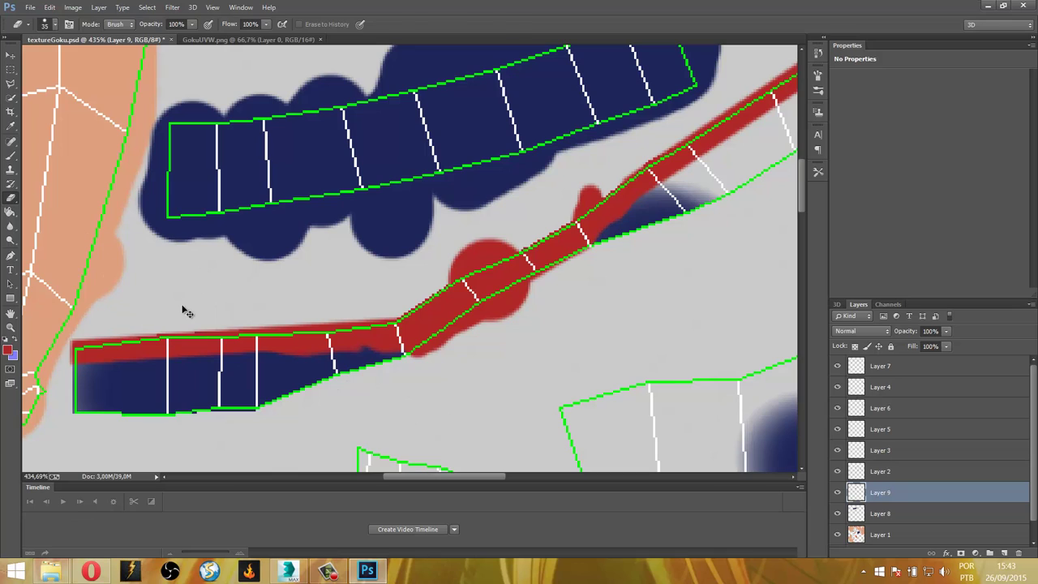
Select the blue paint layer, rotate the view, and erase blue overflow below the strip's lower edge.
key(v)
click(411, 341)
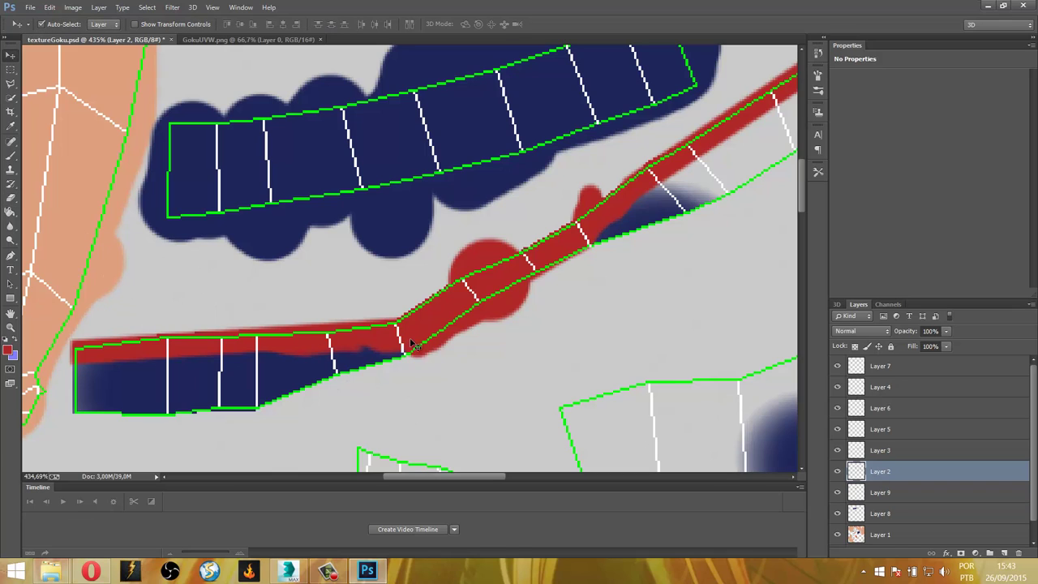
key(r)
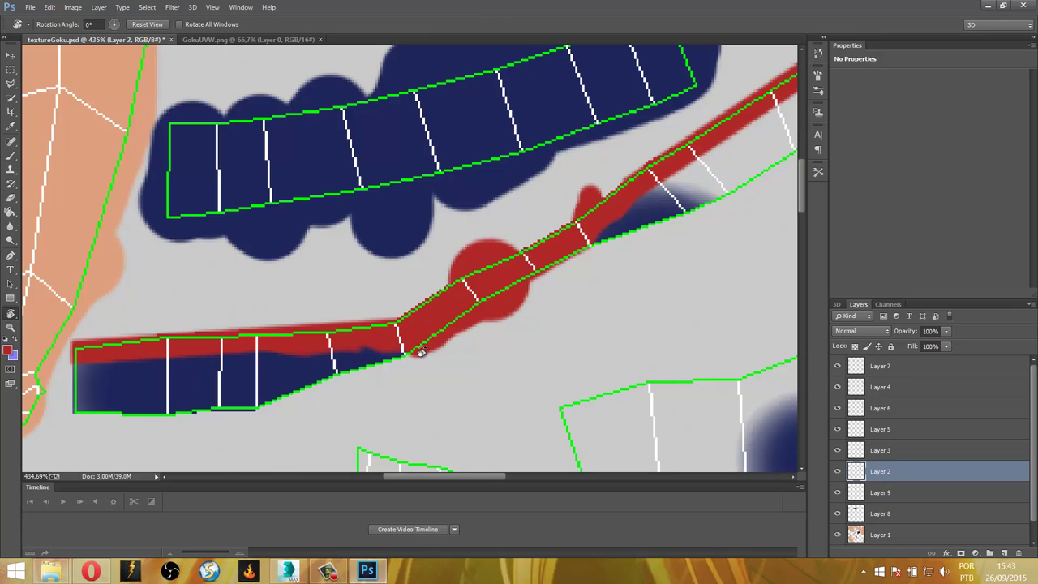
drag(408, 355, 390, 357)
click(12, 198)
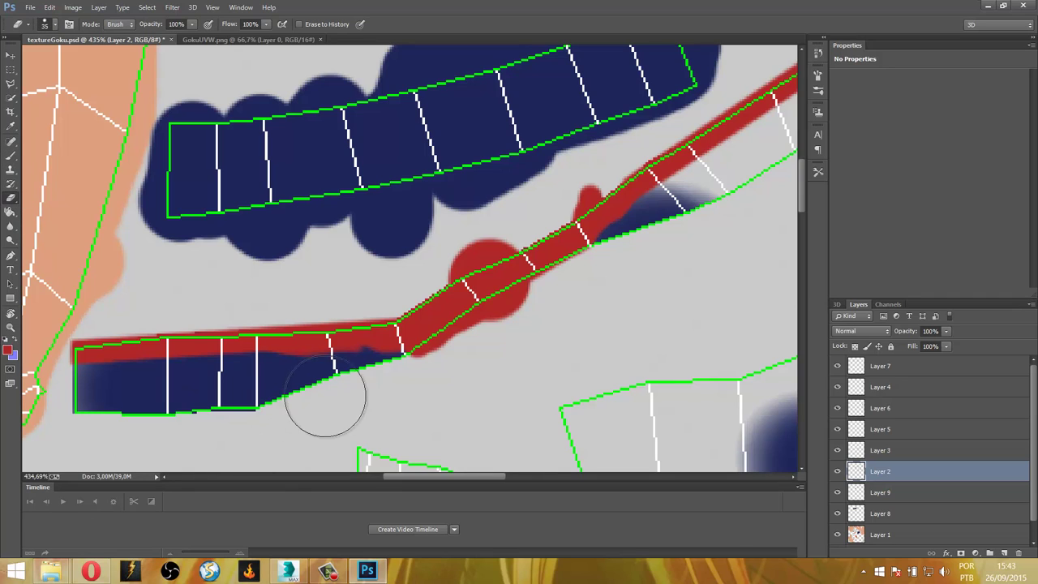
mouse_move(422, 384)
mouse_down()
mouse_move(424, 371)
mouse_move(251, 405)
mouse_up()
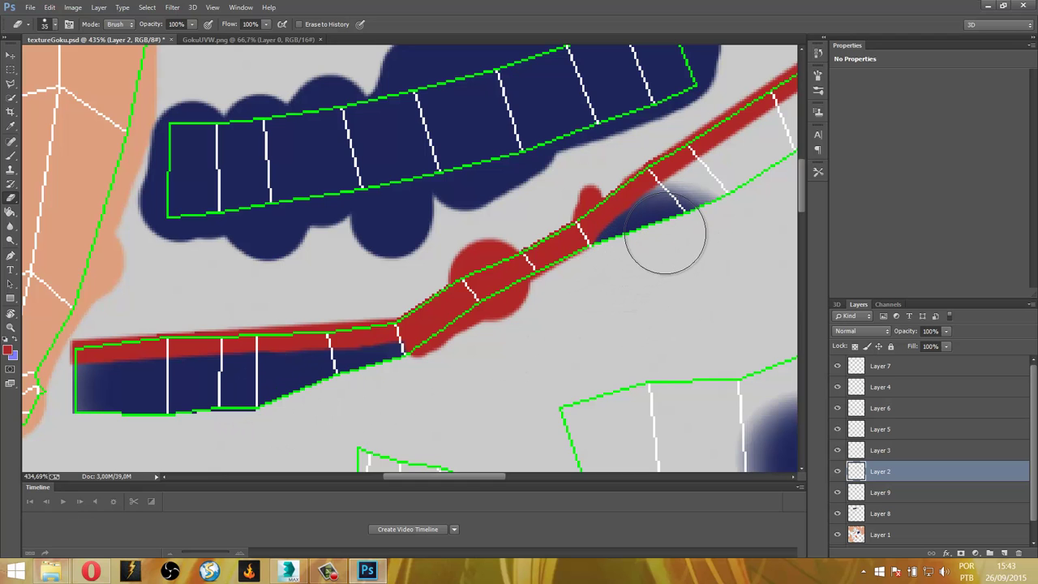
drag(623, 309, 489, 384)
drag(583, 312, 661, 267)
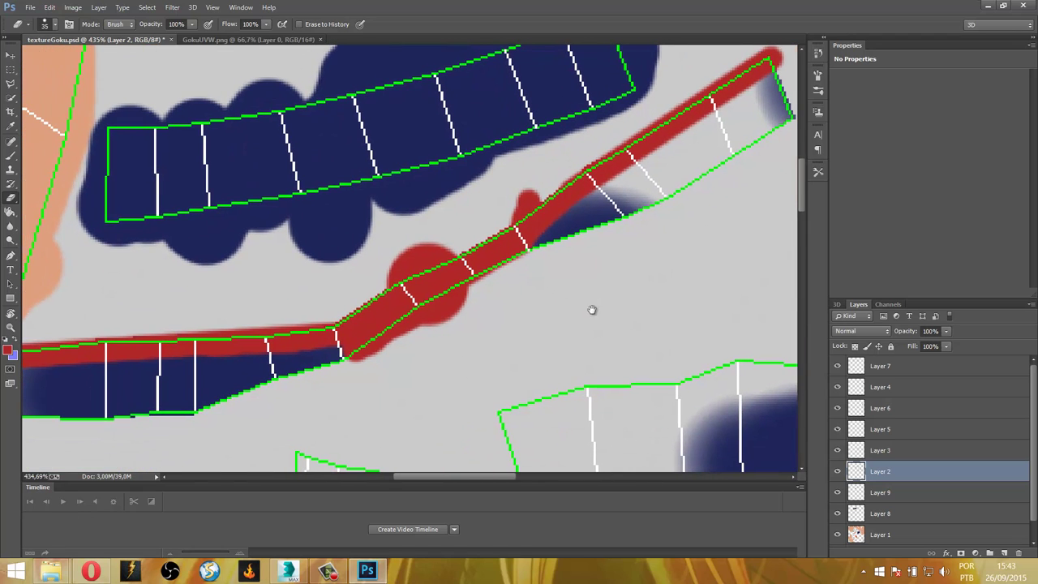
scroll(533, 377, down, 3)
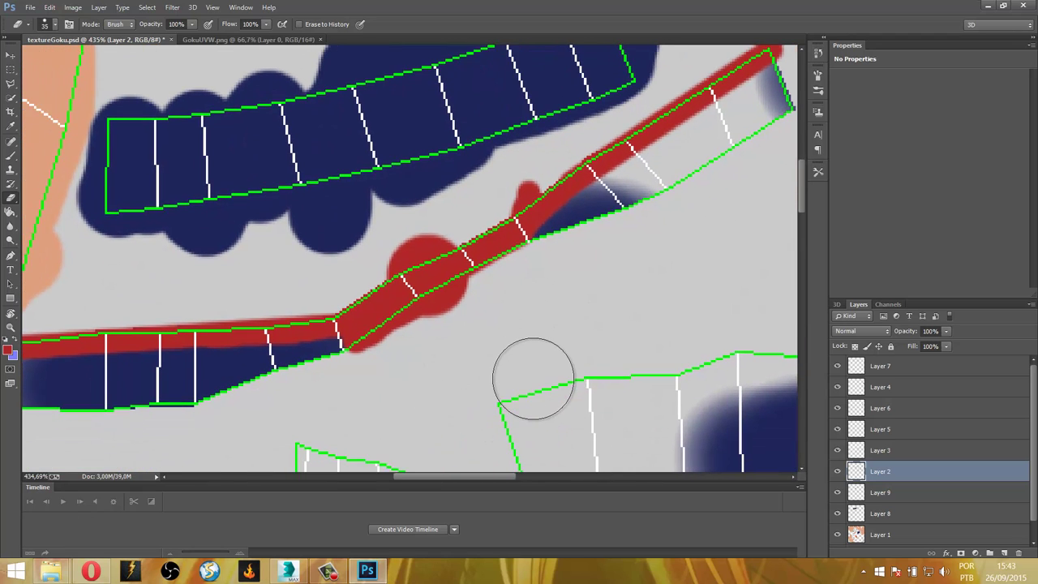
Check the existing Layer 9's content and delete it.
key(z)
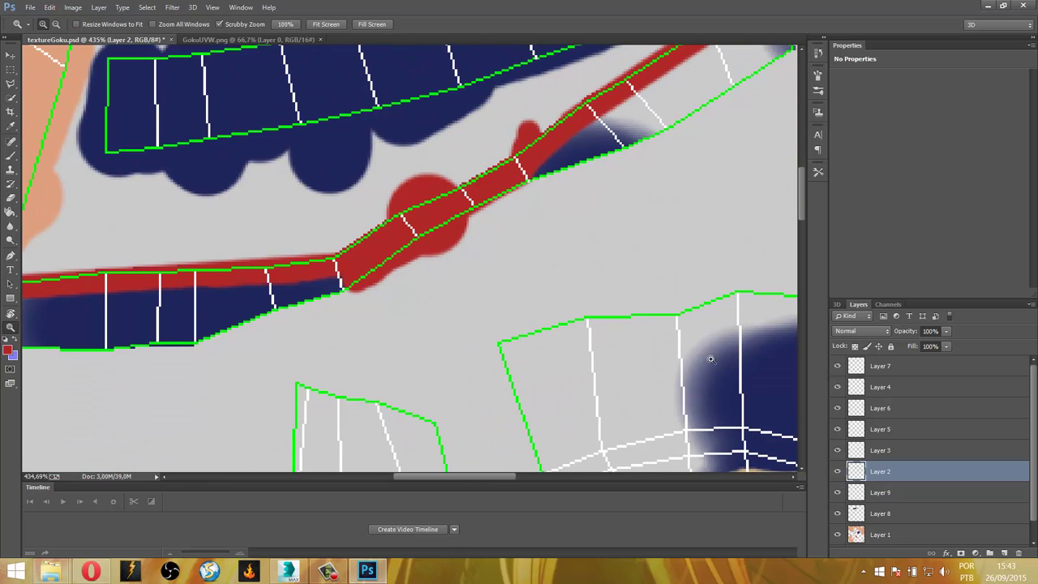
click(873, 499)
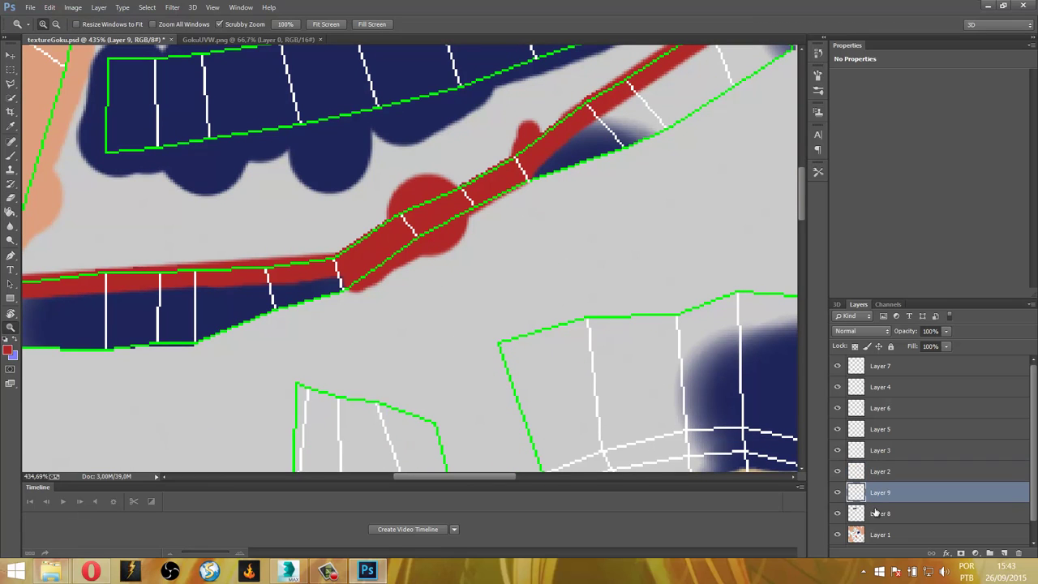
click(838, 493)
click(837, 493)
key(Delete)
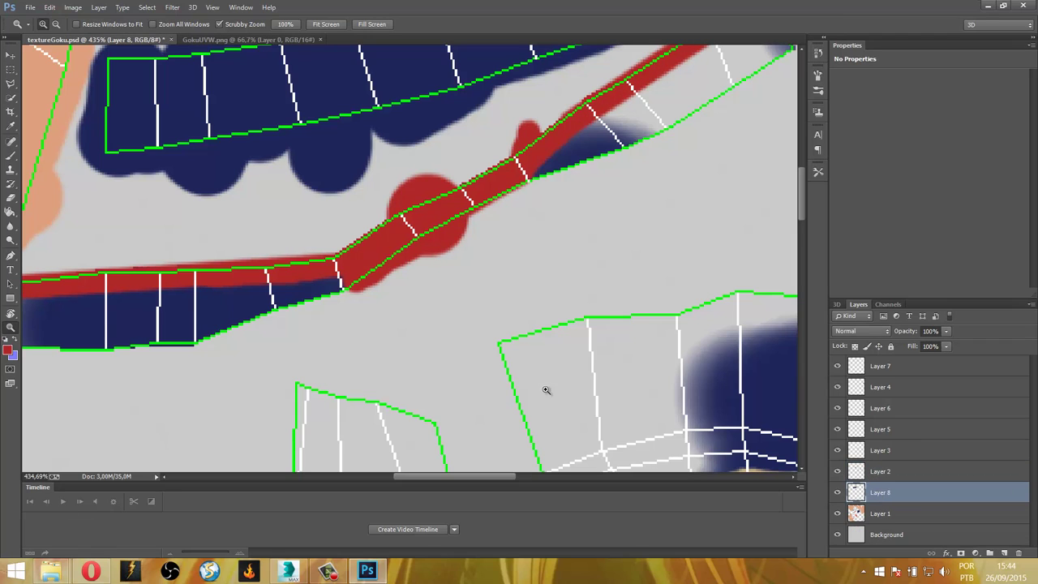
On a new Layer 9, fill the strip under the red band with dark blue to its tip, then zoom out.
key(ctrl+shift+n)
key(Return)
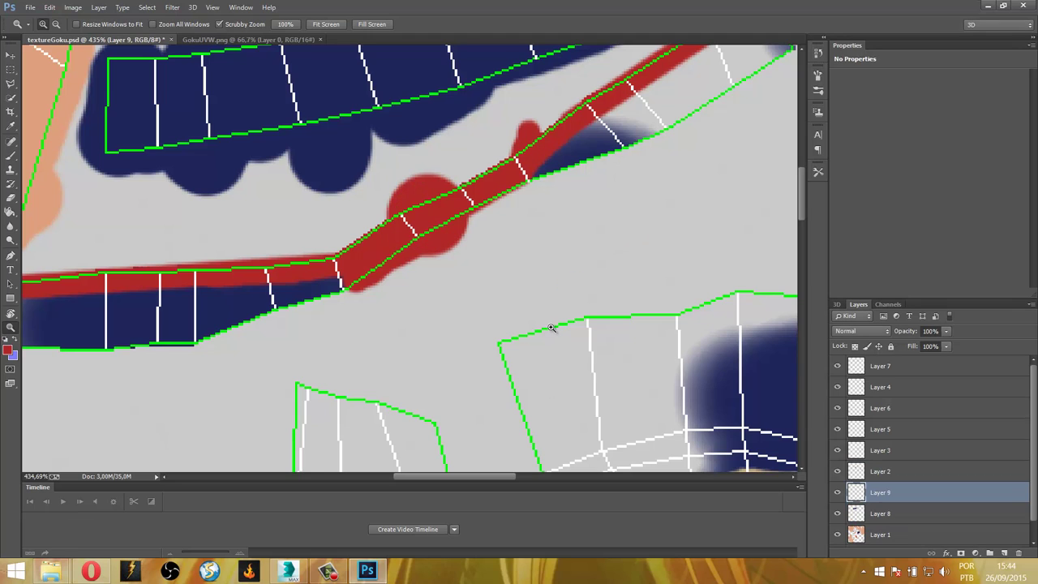
key(b)
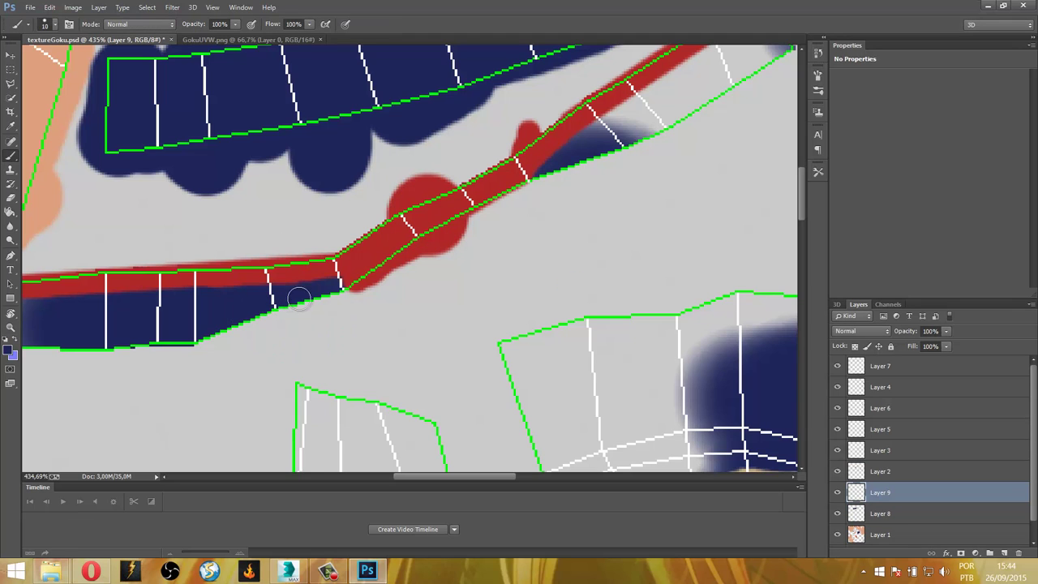
drag(501, 225, 578, 150)
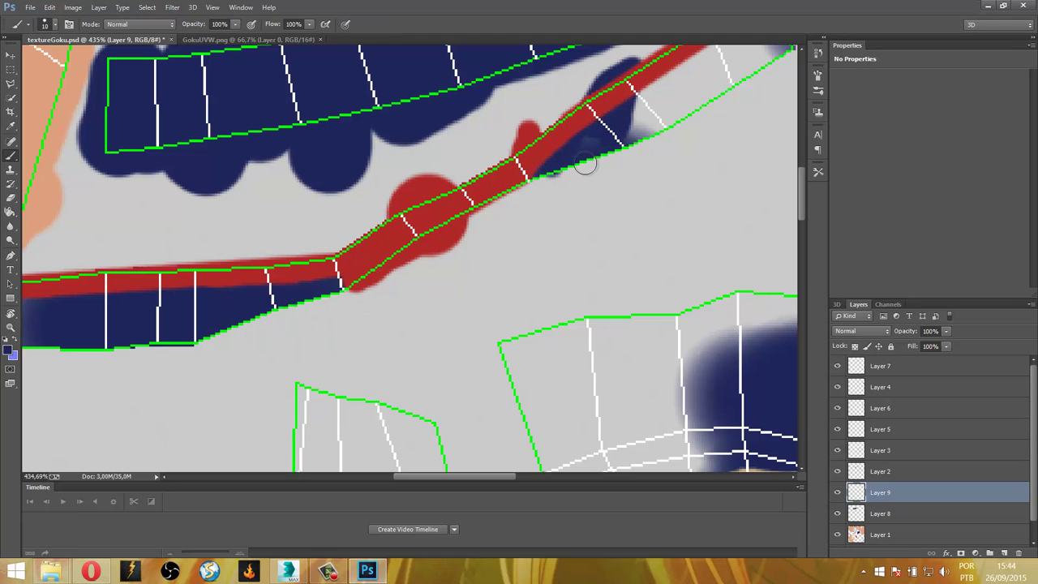
mouse_move(649, 128)
mouse_down()
mouse_move(546, 278)
mouse_move(519, 293)
mouse_move(649, 210)
mouse_move(636, 189)
mouse_up()
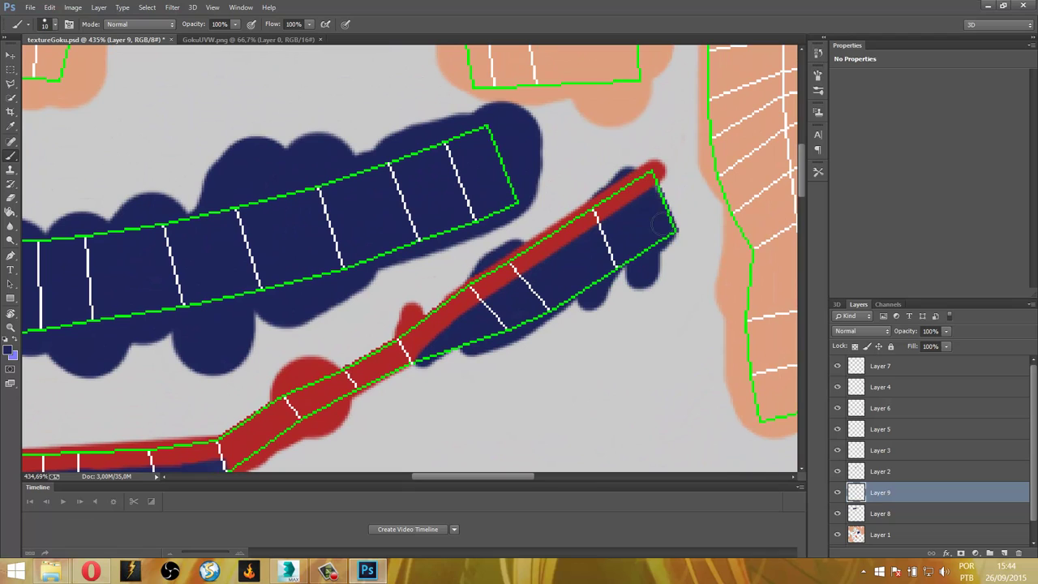
mouse_move(659, 223)
mouse_down()
mouse_move(677, 247)
mouse_move(563, 329)
mouse_move(391, 381)
mouse_up()
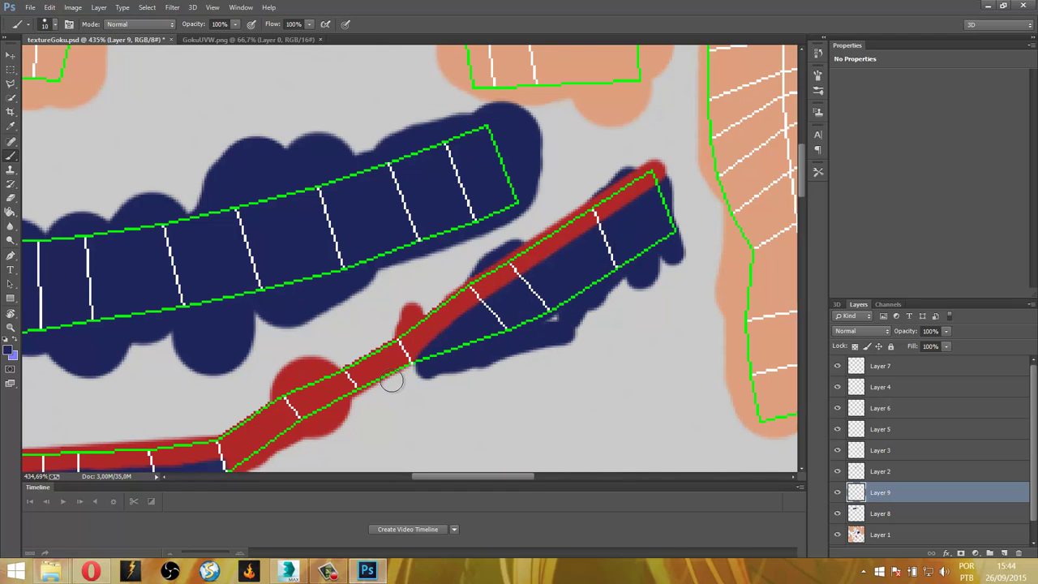
scroll(442, 371, down, 2)
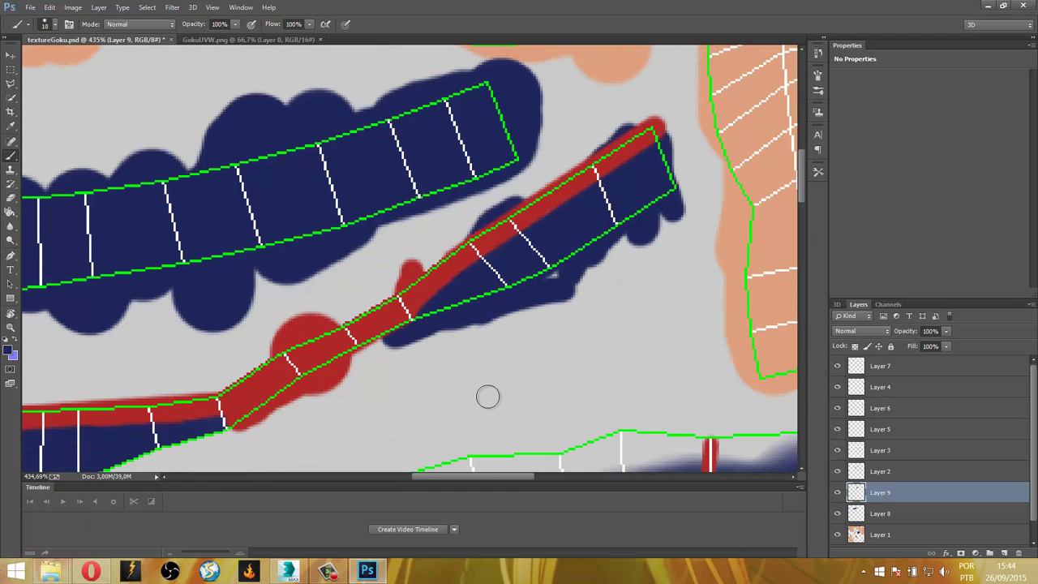
key(z)
alt+scroll(547, 408, down, 5)
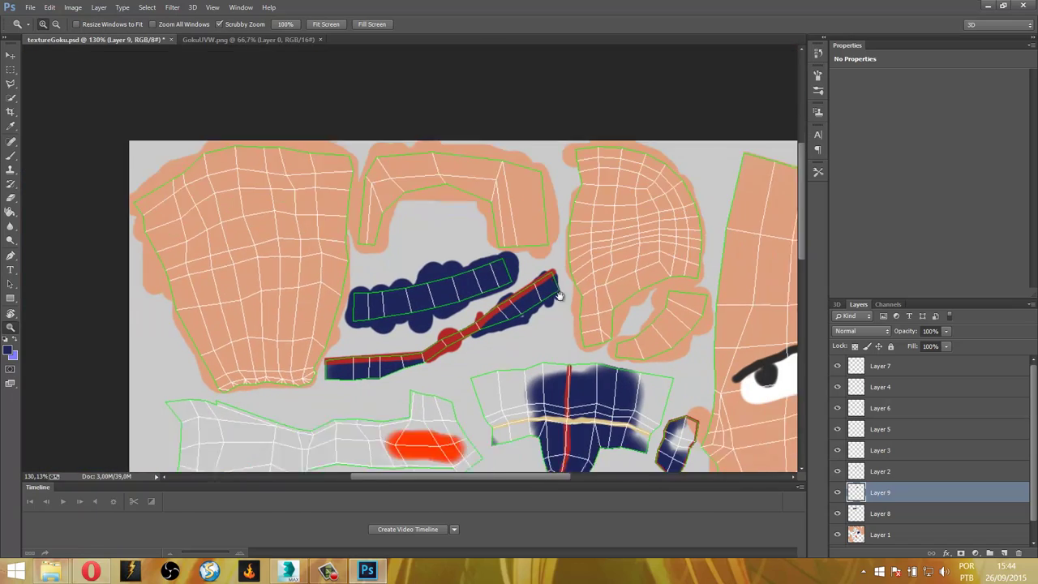
Paint navy over the large piece's left side with a size-60 brush, then reduce it to 40.
drag(558, 295, 544, 250)
alt+scroll(527, 322, up, 3)
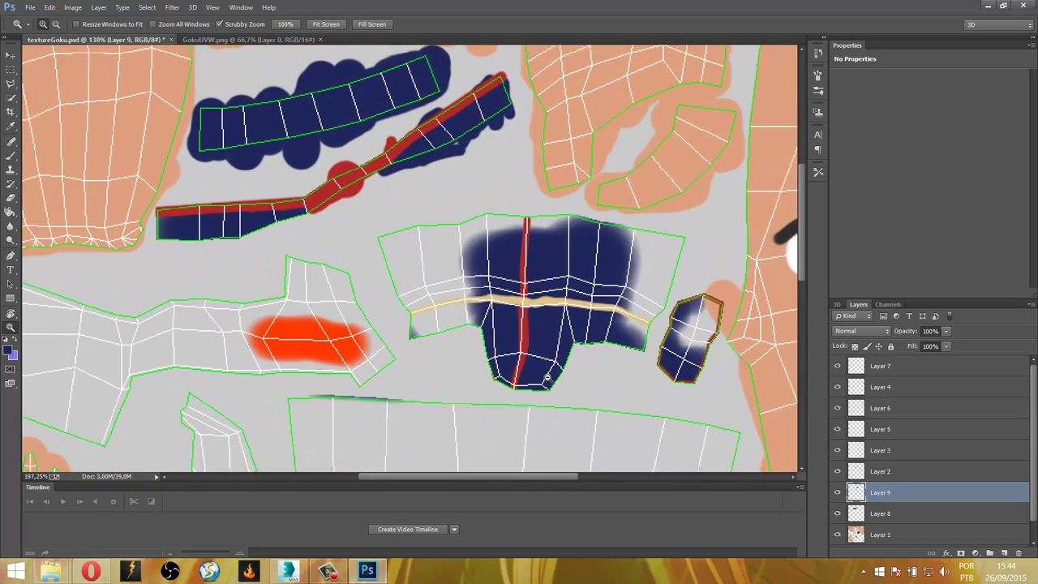
key(b)
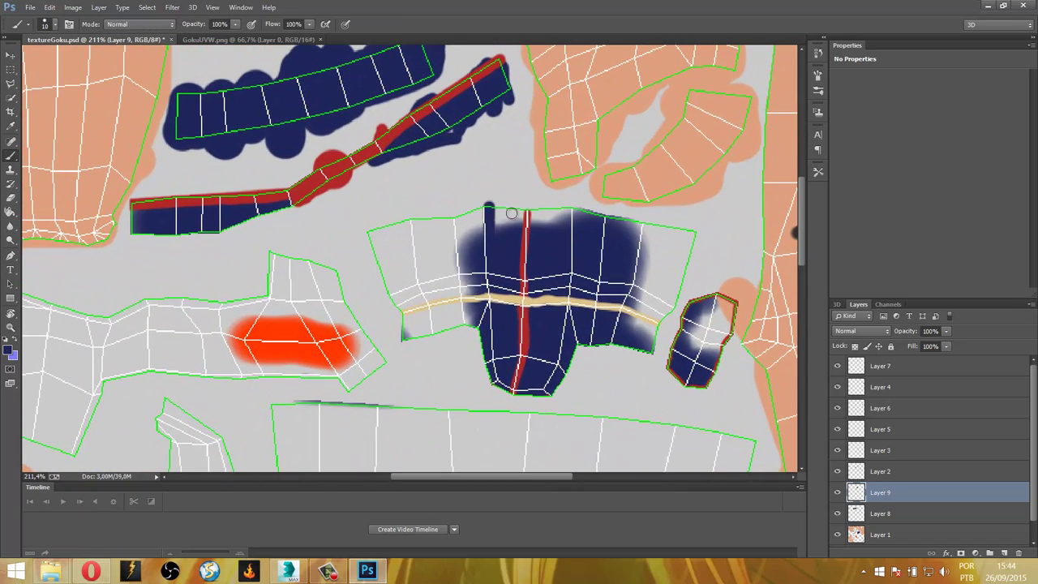
key(bracketright)
key(bracketright)
key(bracketright)
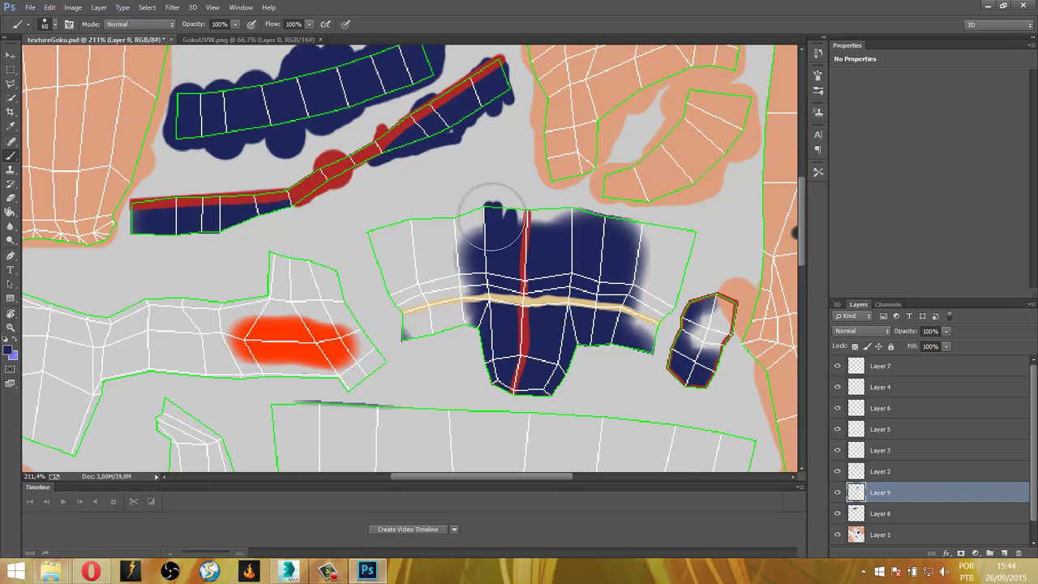
mouse_move(475, 207)
mouse_down()
mouse_move(454, 243)
mouse_move(442, 340)
mouse_move(434, 304)
mouse_move(402, 341)
mouse_move(394, 244)
mouse_move(373, 247)
mouse_move(514, 232)
mouse_move(583, 254)
mouse_move(665, 231)
mouse_move(694, 239)
mouse_move(649, 292)
mouse_move(641, 333)
mouse_move(661, 284)
mouse_move(649, 326)
mouse_up()
key(bracketleft)
key(bracketleft)
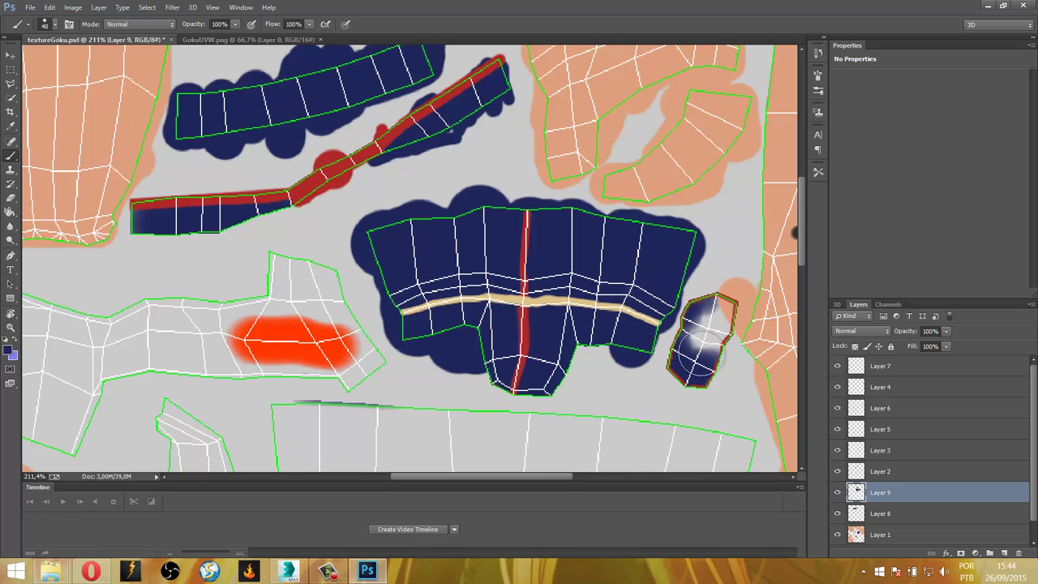
Switch the paint colour to dark navy #151566 and paint the small slanted piece solid.
mouse_move(730, 364)
mouse_down()
mouse_move(665, 323)
mouse_move(641, 323)
mouse_up()
scroll(639, 312, up, 1)
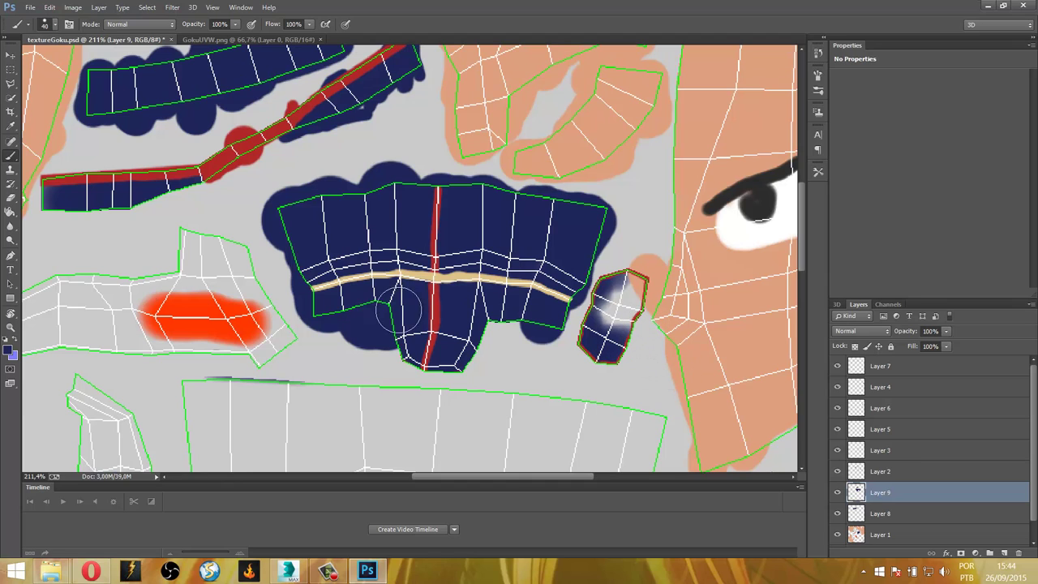
click(9, 350)
click(319, 230)
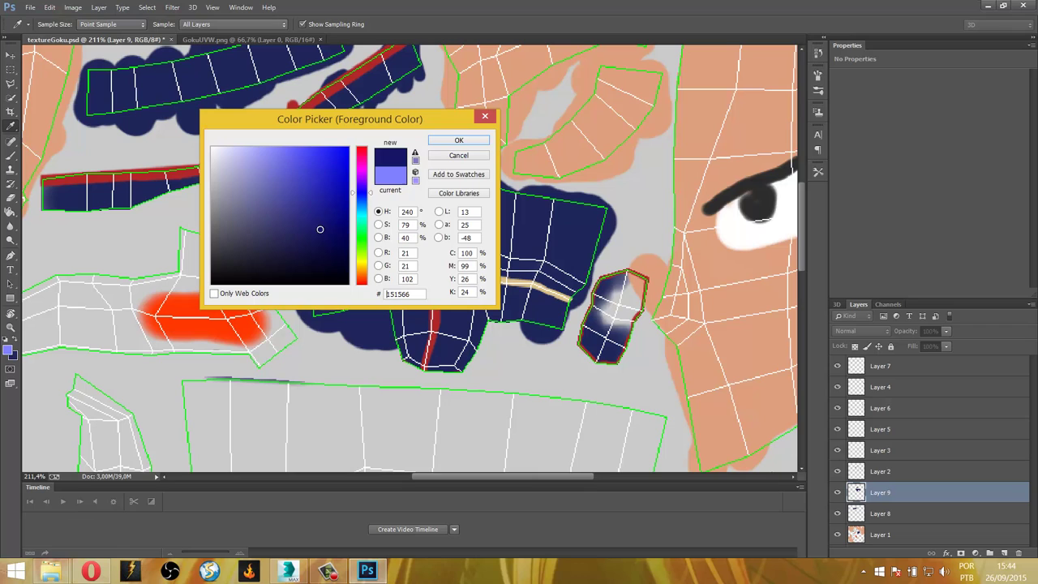
click(459, 142)
mouse_move(625, 347)
mouse_down()
mouse_move(607, 329)
mouse_move(604, 347)
mouse_move(623, 355)
mouse_up()
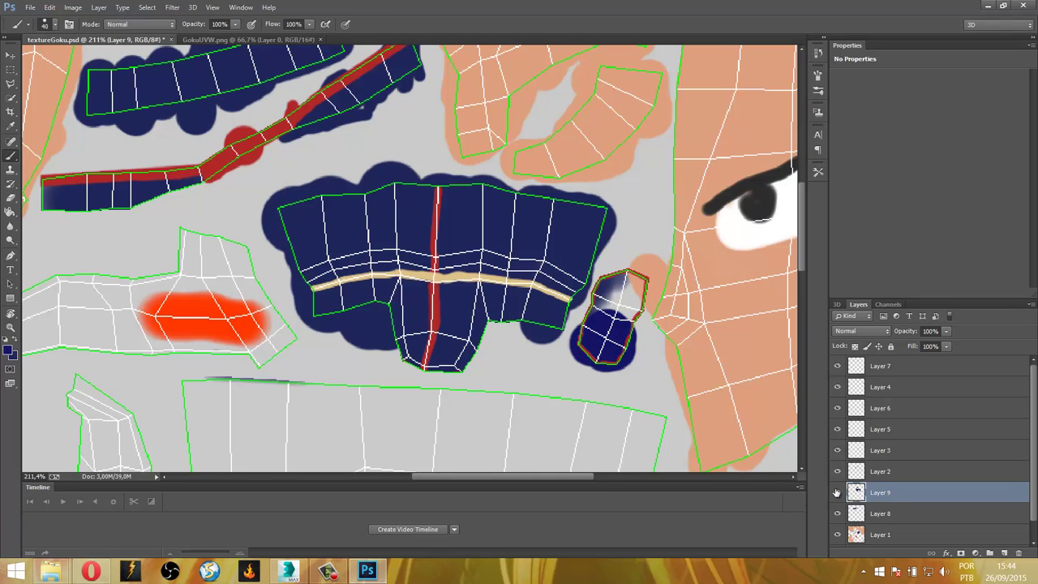
mouse_move(609, 316)
mouse_down()
mouse_move(606, 300)
mouse_move(617, 324)
mouse_move(628, 312)
mouse_move(637, 280)
mouse_move(621, 309)
mouse_up()
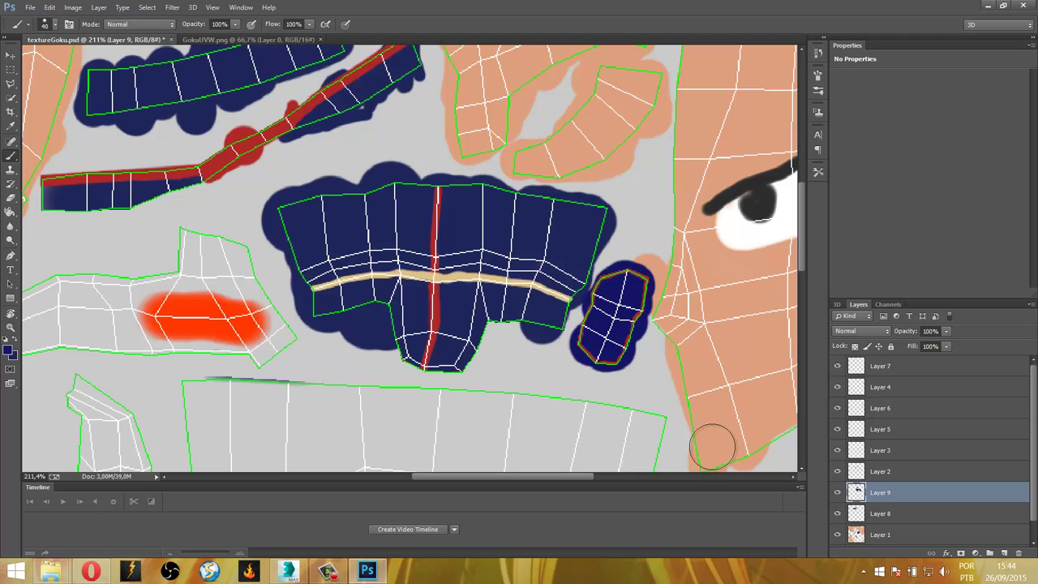
click(857, 475)
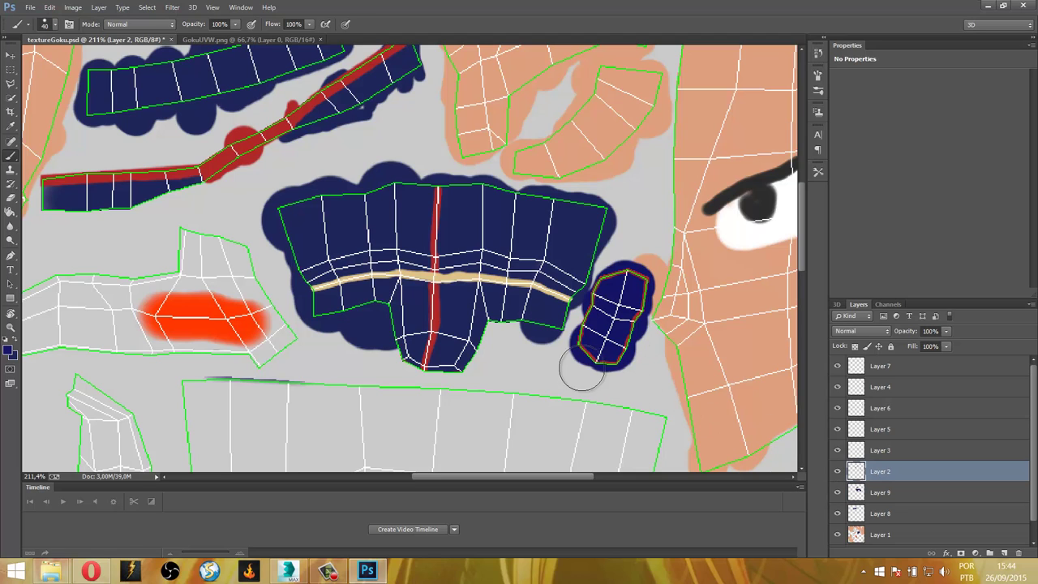
Erase the orange outline around the small navy piece on Layer 2.
key(e)
mouse_move(603, 351)
mouse_down()
mouse_move(588, 365)
mouse_move(620, 336)
mouse_move(629, 284)
mouse_move(598, 339)
mouse_up()
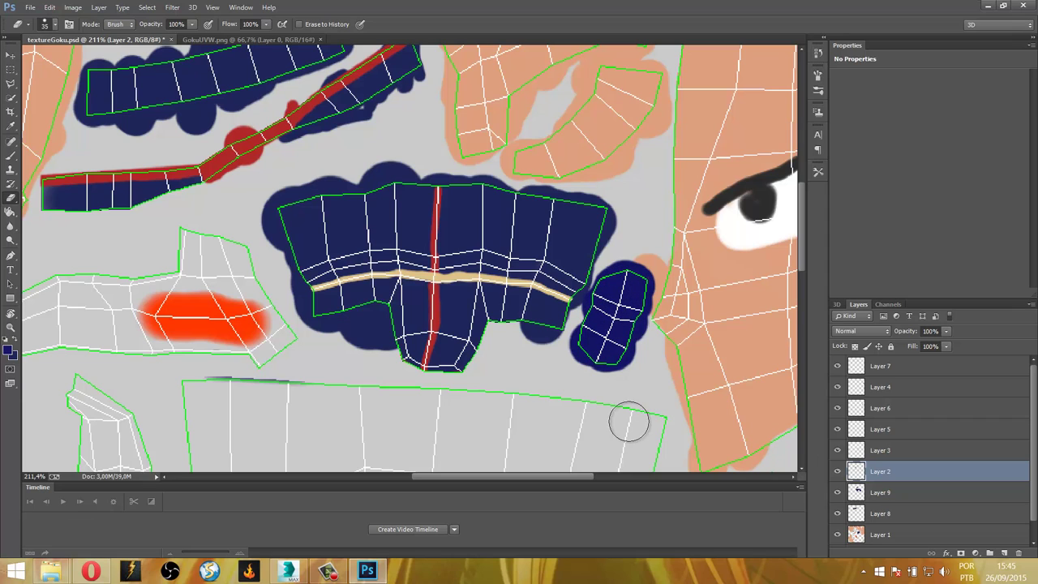
key(v)
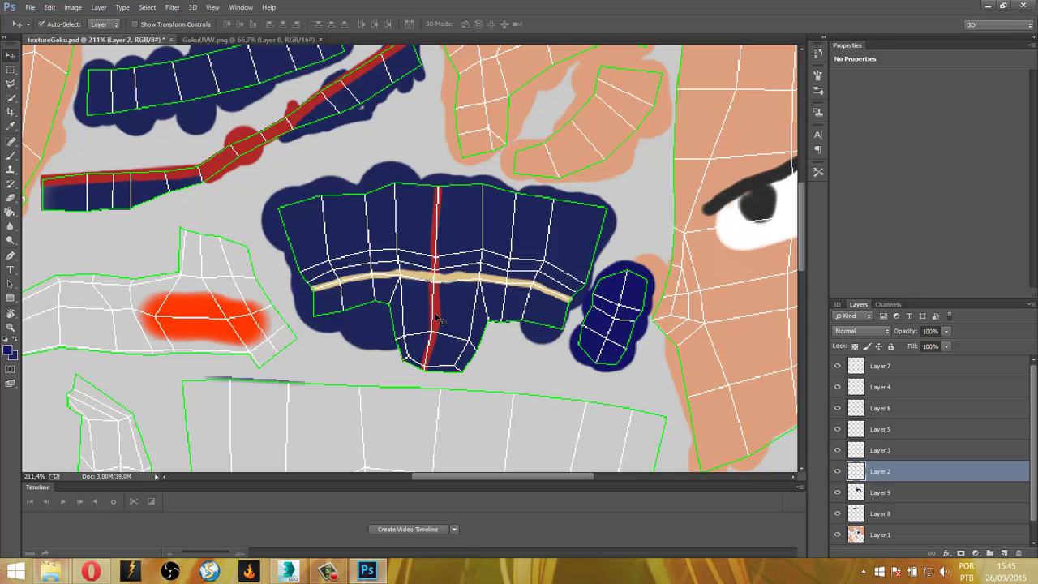
key(b)
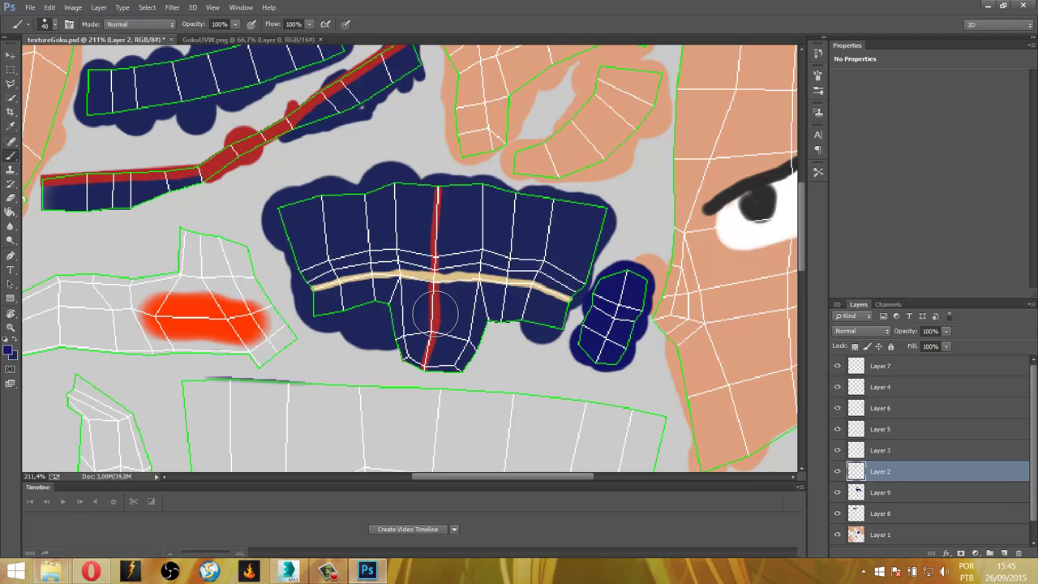
Zoom in on the red stripe, sample its red as the paint colour, and shrink the brush to 20.
key(z)
mouse_move(438, 312)
mouse_down()
mouse_move(458, 406)
mouse_move(486, 406)
mouse_up()
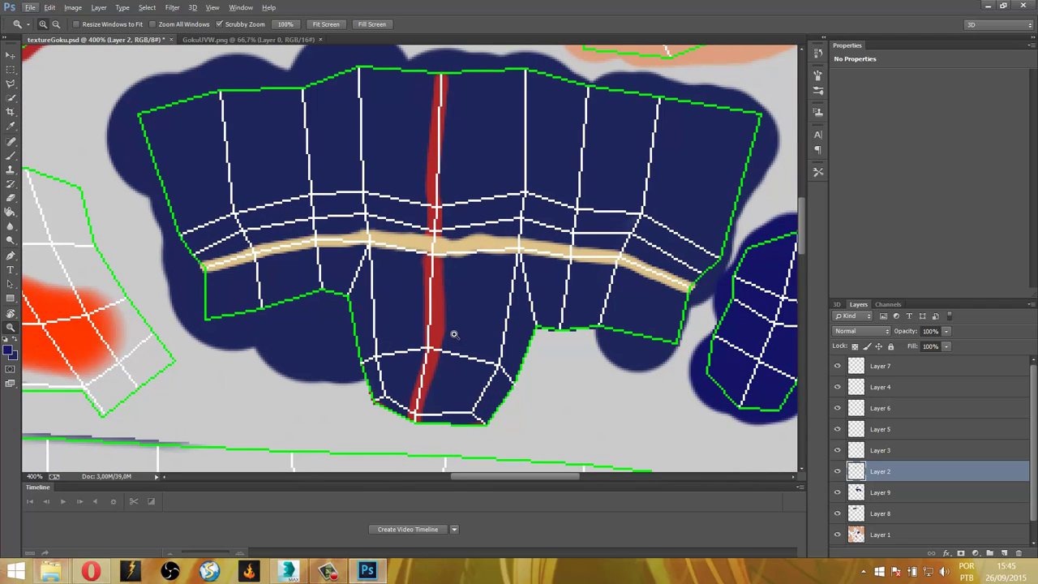
key(b)
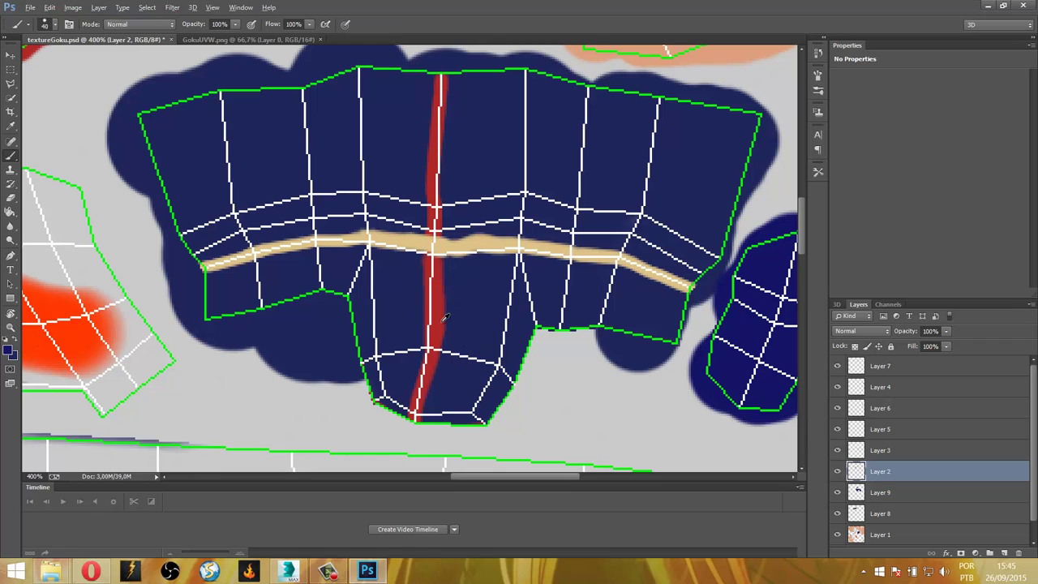
alt+click(441, 320)
key(bracketleft)
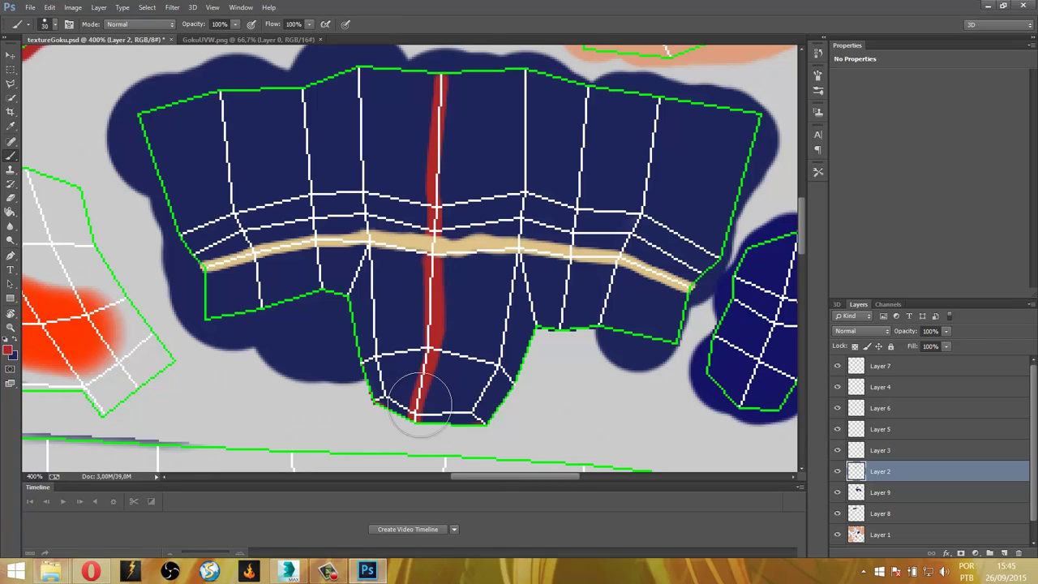
key(bracketleft)
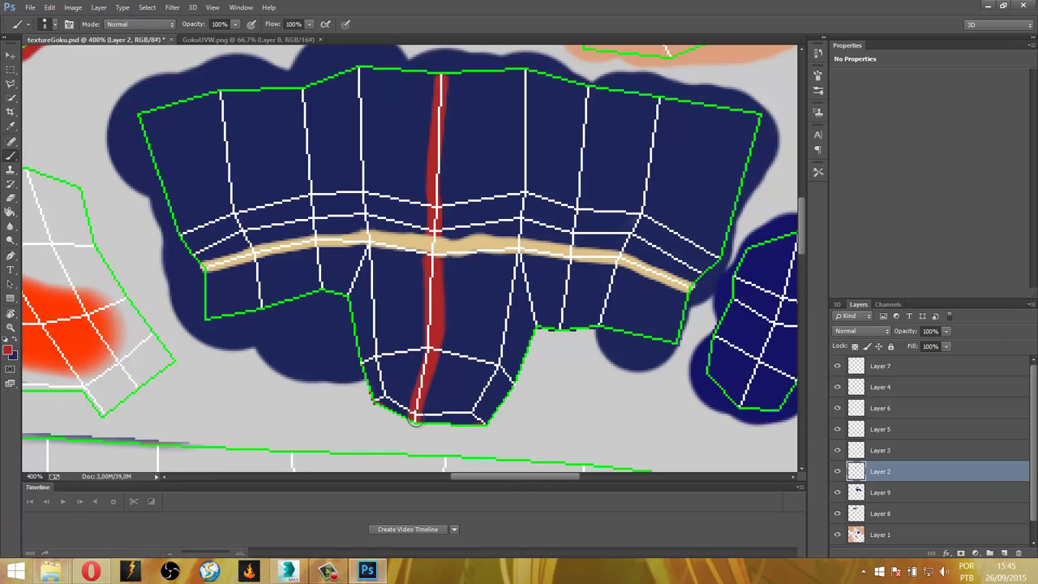
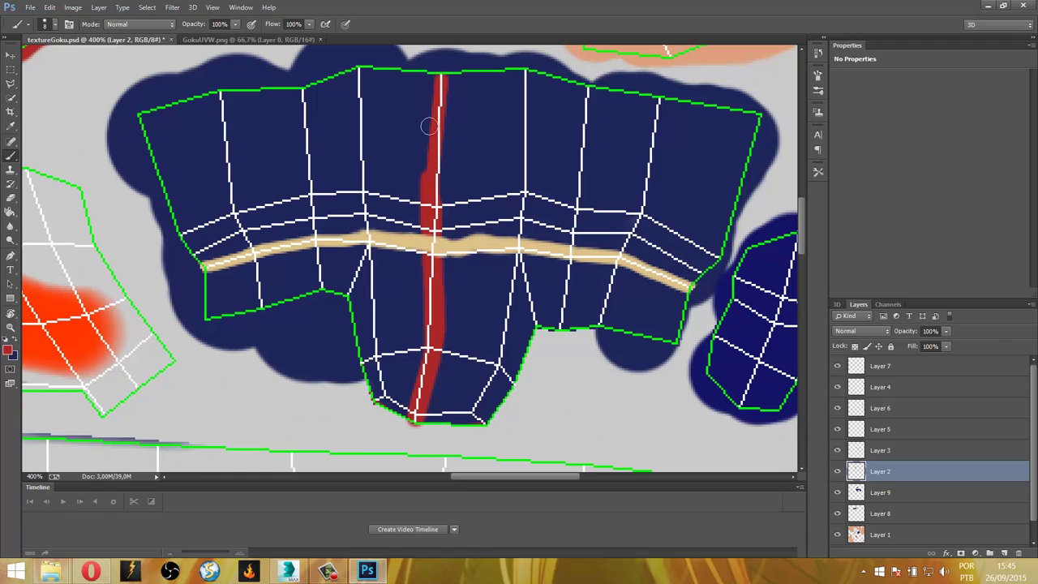
Widen the red stripe on the navy undershirt and make Layer 3 active.
shift+click(438, 77)
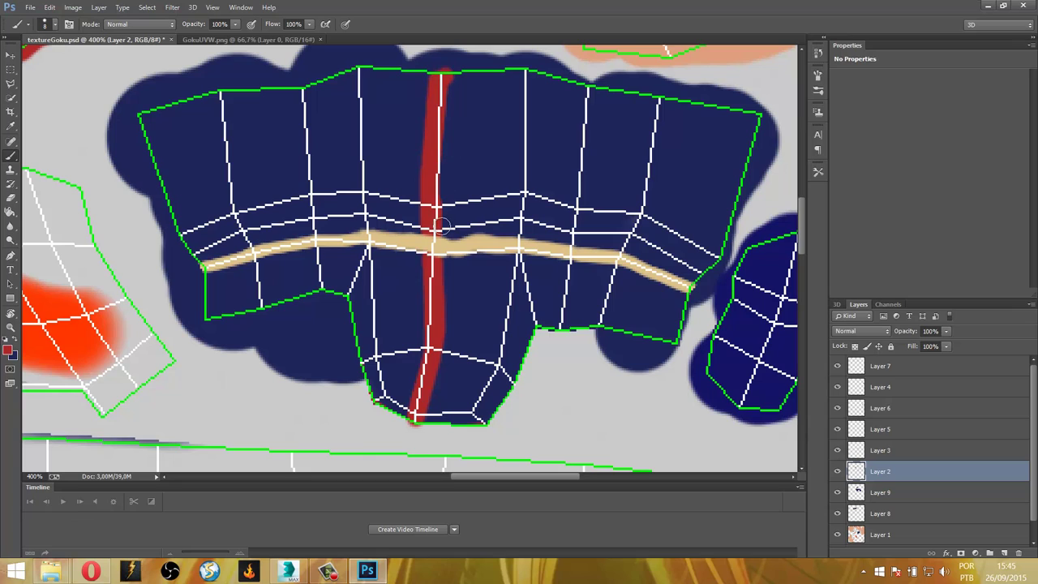
shift+click(434, 209)
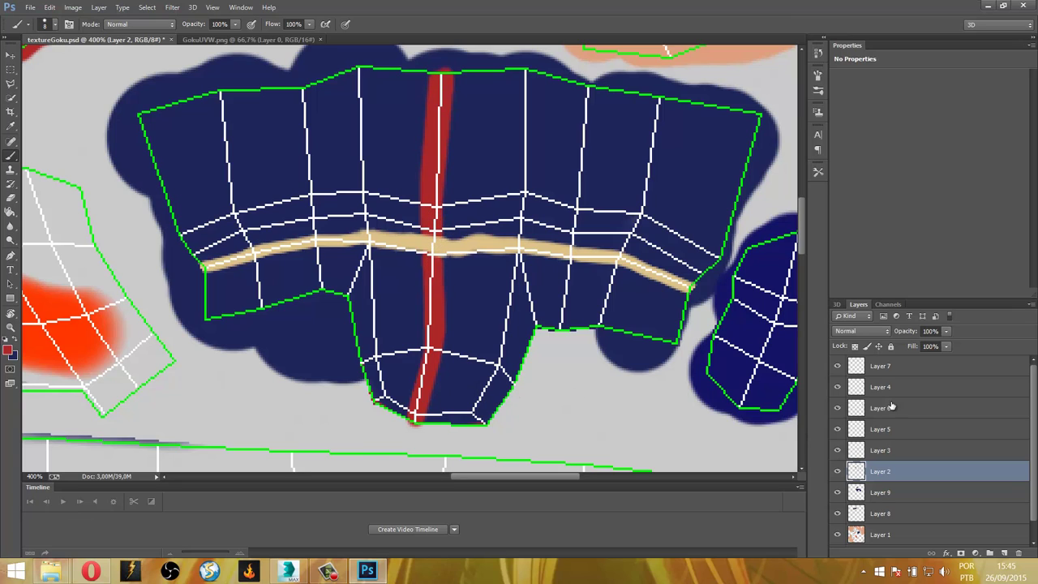
key(v)
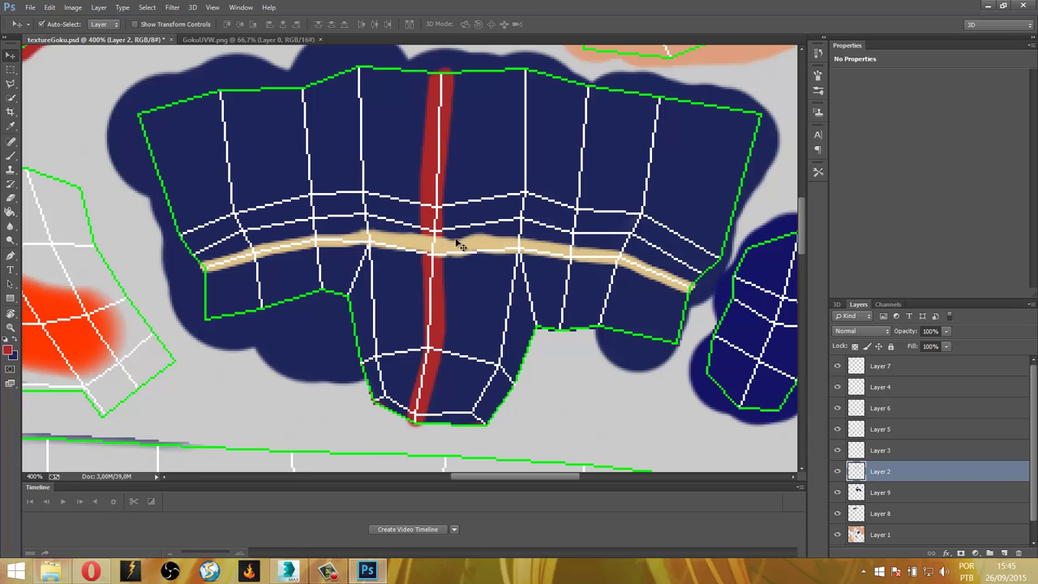
click(459, 251)
key(b)
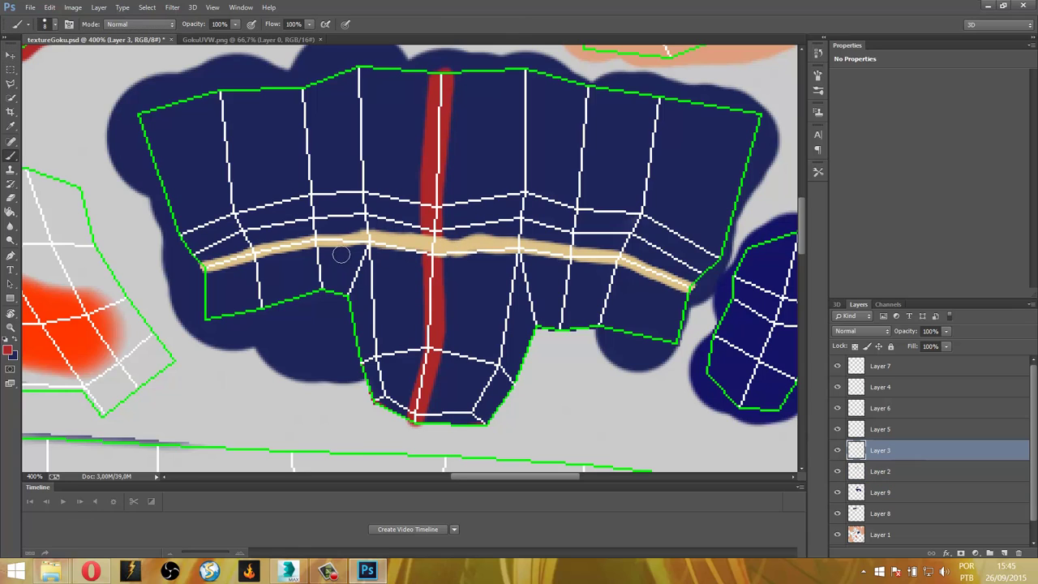
Sample the tan colour and repaint the belt line smoother from left to right end, then zoom out.
alt+click(382, 233)
drag(328, 240, 322, 241)
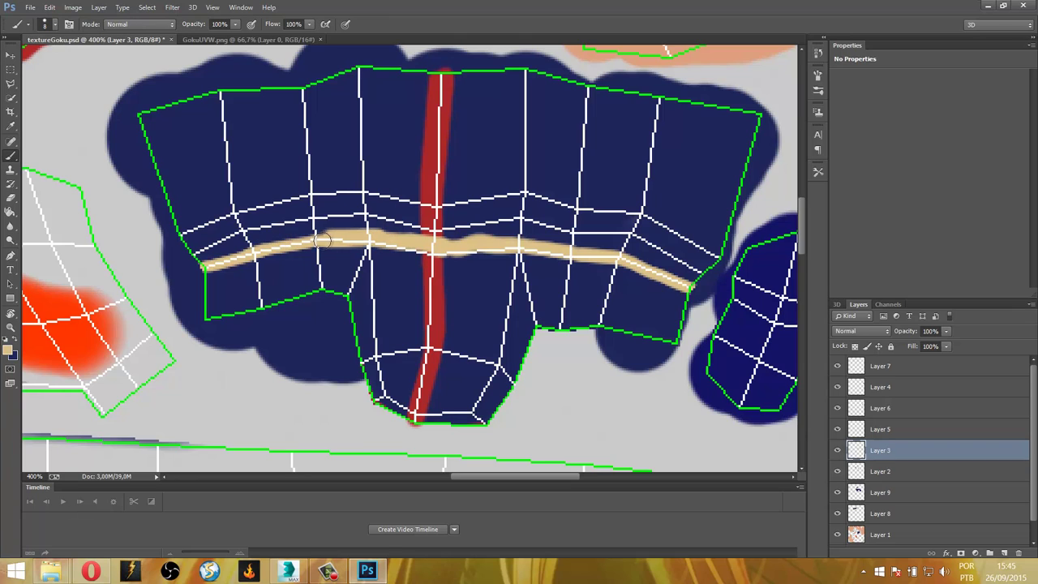
shift+click(280, 246)
shift+click(262, 251)
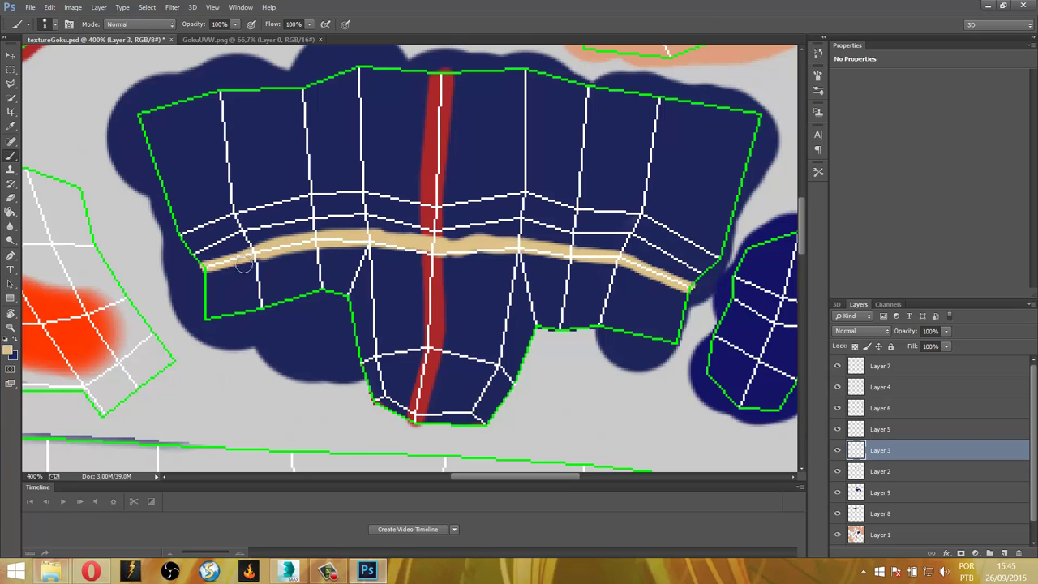
shift+click(199, 270)
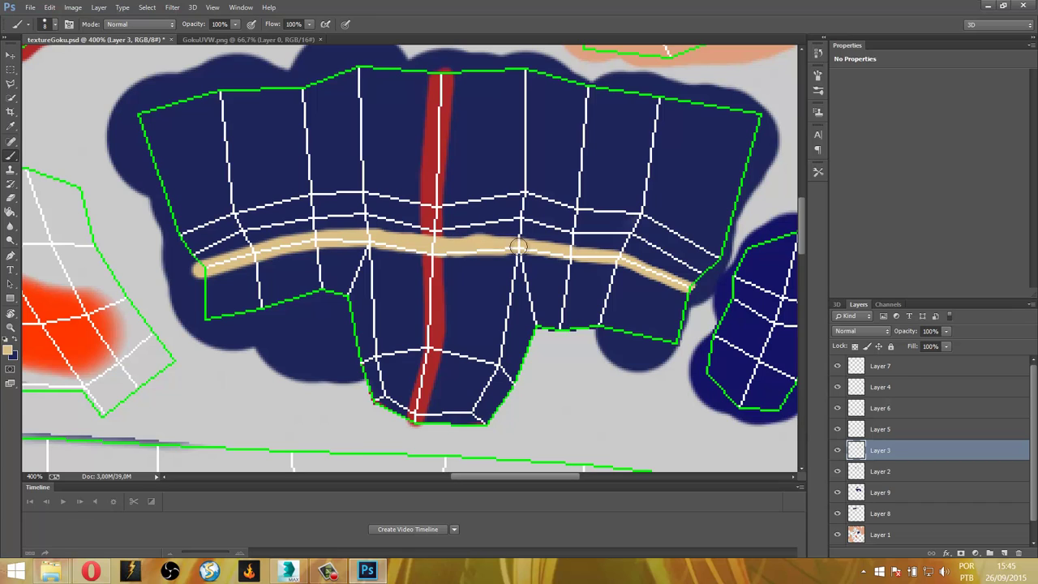
mouse_move(579, 255)
mouse_down()
mouse_move(626, 260)
mouse_move(677, 285)
mouse_up()
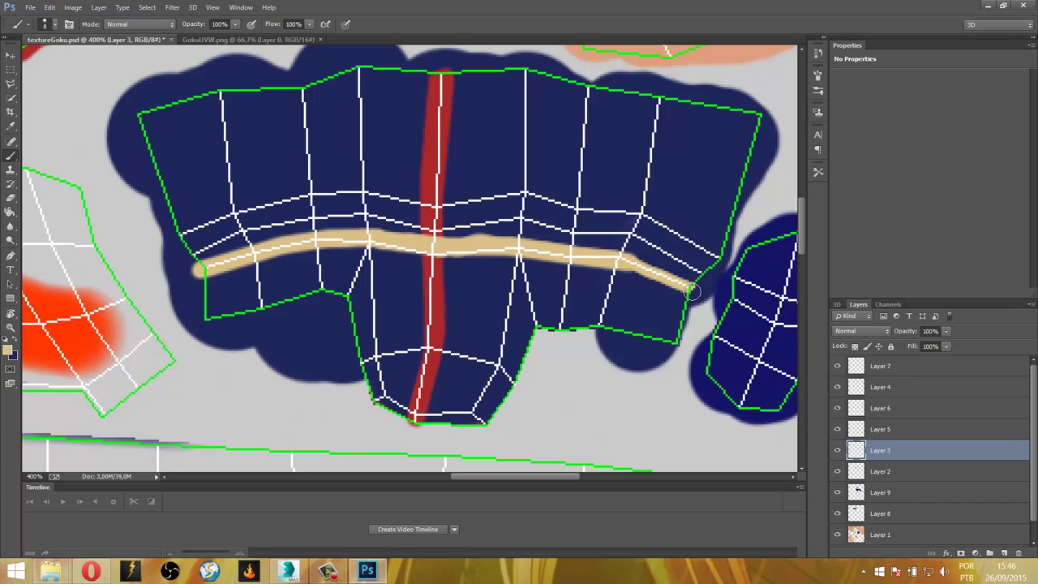
shift+click(692, 292)
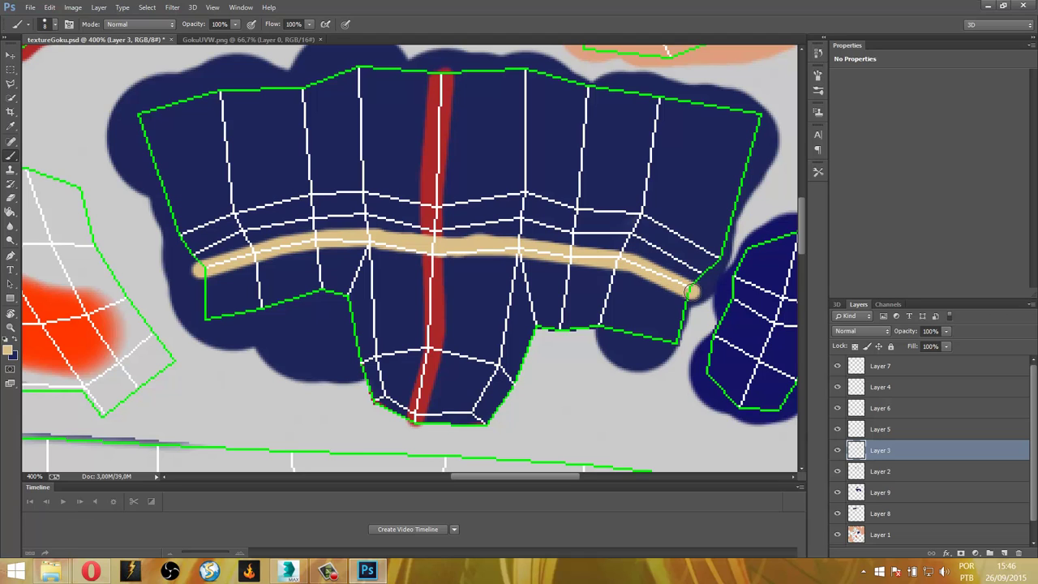
key(z)
drag(649, 323, 352, 326)
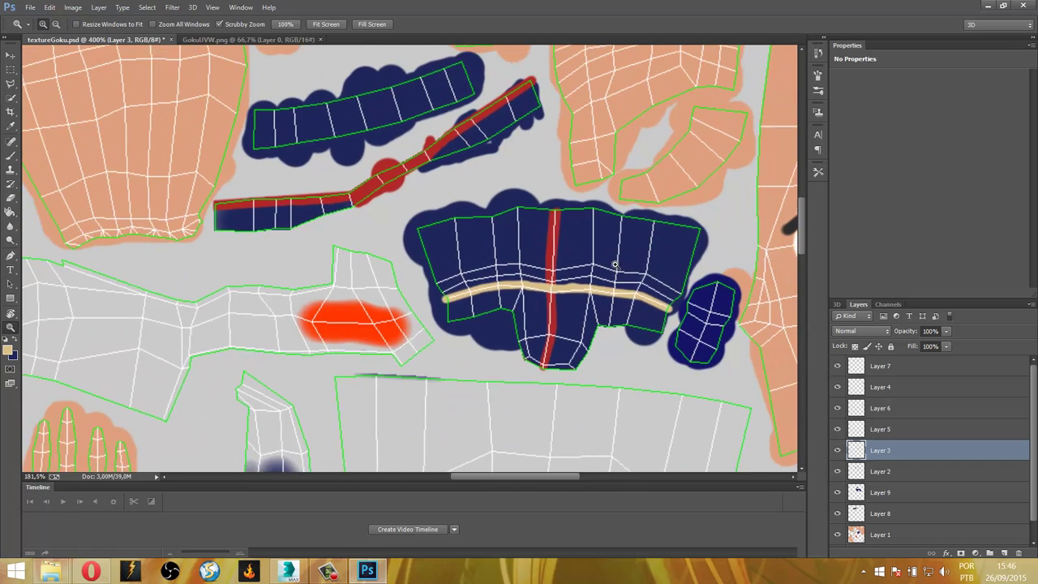
Add Layer 10 above Layer 1, sample the orange and set the brush size to 45.
key(v)
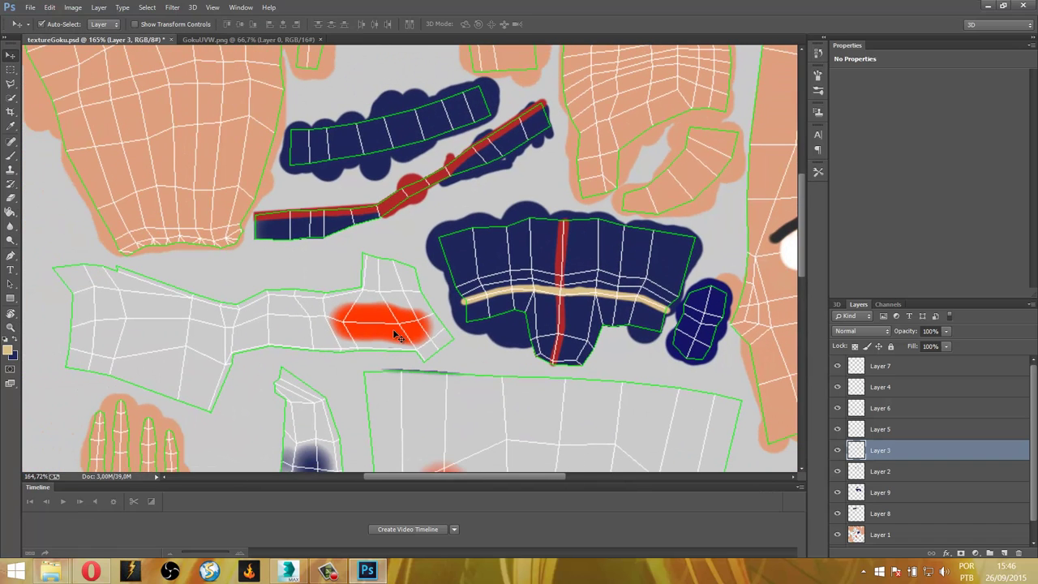
click(396, 334)
key(ctrl+shift+n)
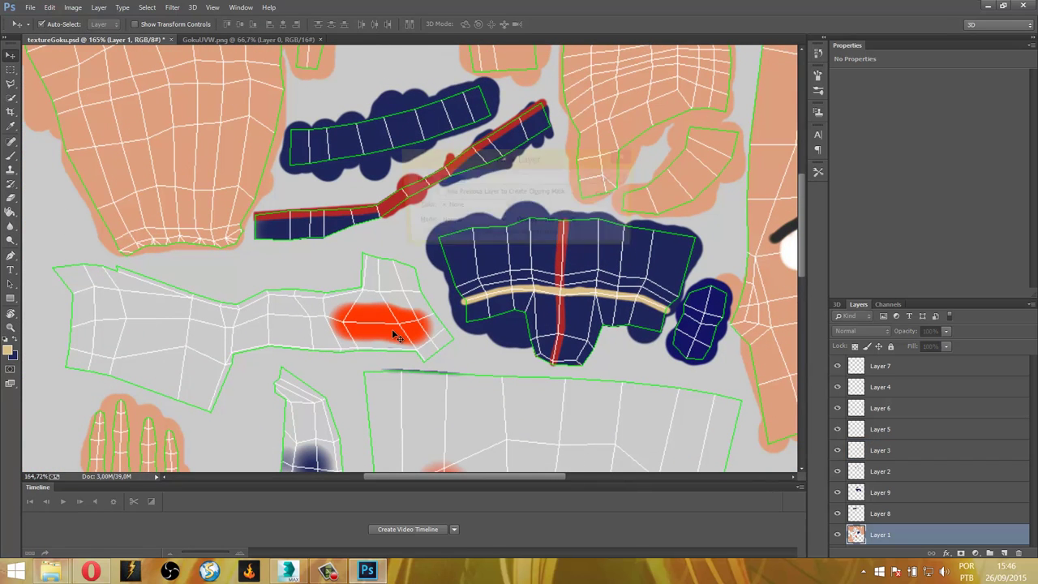
key(Return)
key(b)
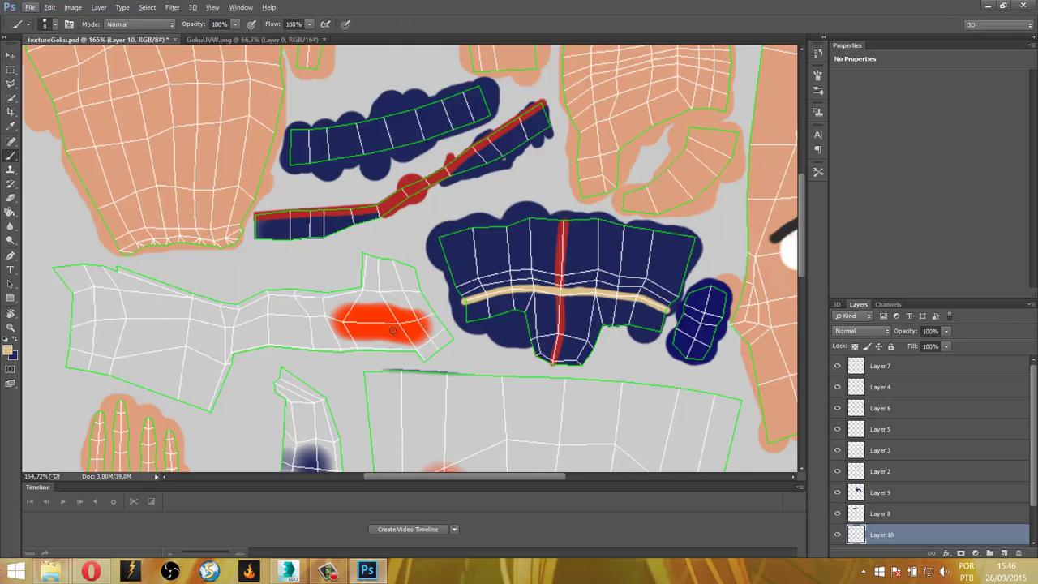
alt+click(392, 329)
key(bracketright)
key(bracketright)
key(bracketright)
Paint orange over the large gi island's top-left, left side, bottom and lower-right.
mouse_move(370, 288)
mouse_down()
mouse_move(368, 258)
mouse_move(435, 333)
mouse_move(387, 344)
mouse_move(227, 349)
mouse_move(203, 324)
mouse_move(300, 316)
mouse_move(337, 268)
mouse_move(268, 357)
mouse_move(208, 234)
mouse_move(132, 224)
mouse_move(177, 231)
mouse_move(157, 254)
mouse_move(151, 308)
mouse_move(190, 304)
mouse_move(166, 304)
mouse_move(231, 268)
mouse_move(243, 332)
mouse_move(235, 344)
mouse_move(208, 322)
mouse_up()
drag(440, 390, 356, 243)
drag(369, 191, 450, 209)
mouse_move(473, 257)
mouse_down()
mouse_move(454, 191)
mouse_move(417, 232)
mouse_move(381, 195)
mouse_move(380, 398)
mouse_move(399, 417)
mouse_up()
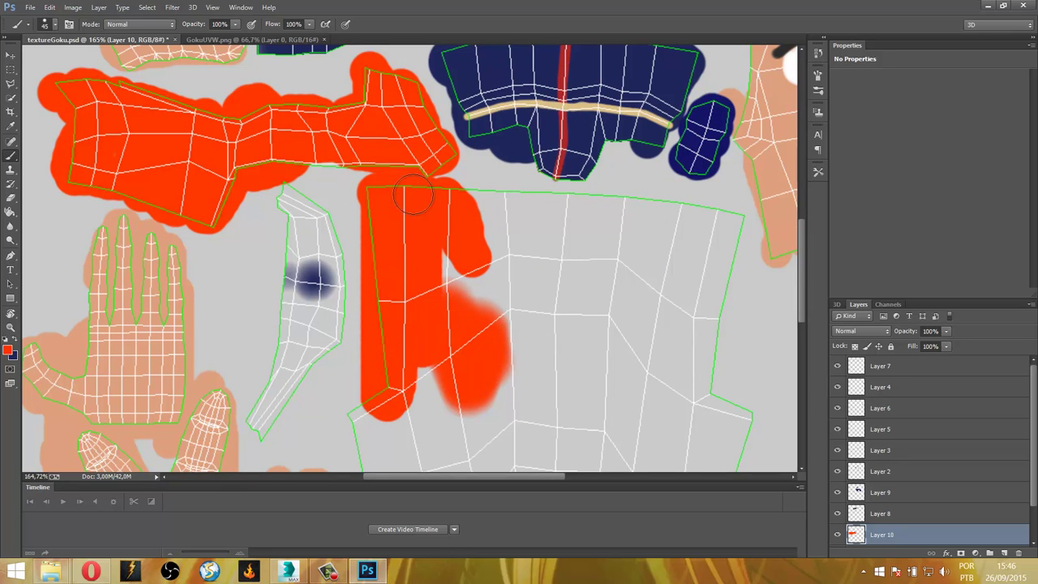
drag(454, 341, 474, 375)
mouse_move(468, 308)
mouse_down()
mouse_move(417, 278)
mouse_move(401, 211)
mouse_up()
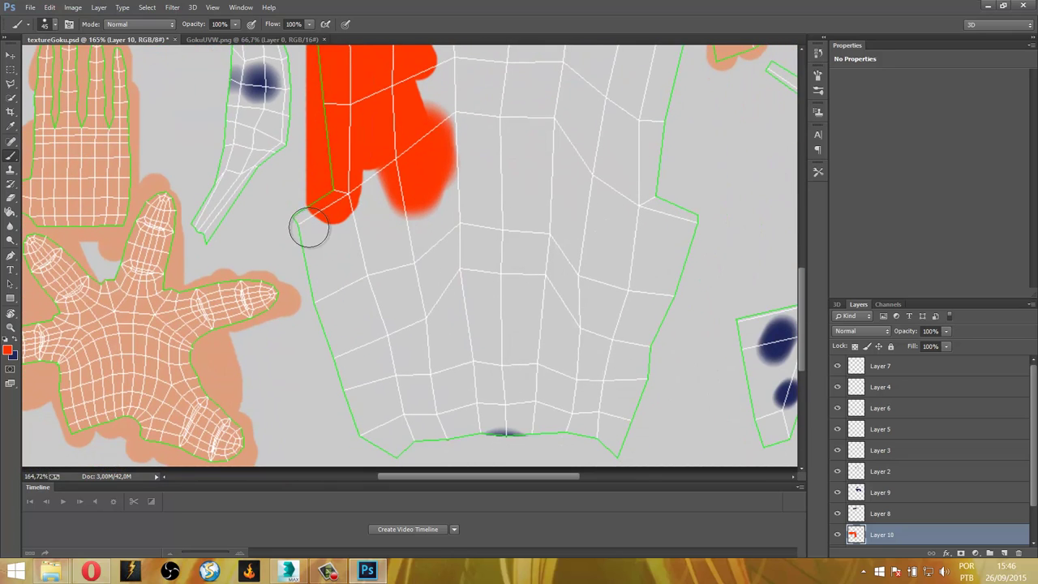
drag(308, 225, 288, 217)
mouse_move(379, 166)
mouse_down()
mouse_move(476, 461)
mouse_move(509, 426)
mouse_move(381, 435)
mouse_move(393, 405)
mouse_move(411, 402)
mouse_move(346, 297)
mouse_move(374, 213)
mouse_move(340, 244)
mouse_move(332, 332)
mouse_move(389, 442)
mouse_move(348, 406)
mouse_move(448, 438)
mouse_up()
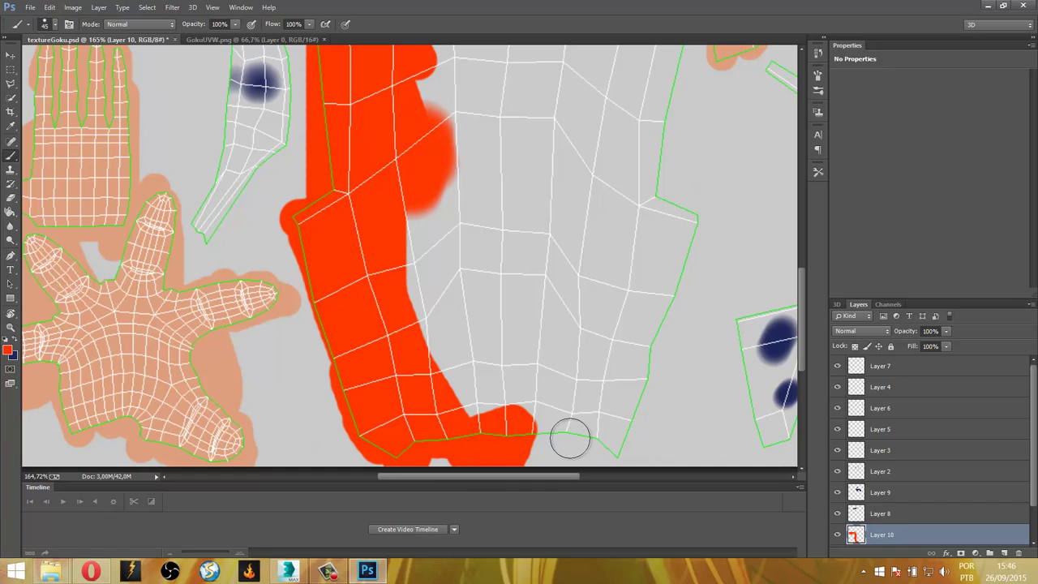
mouse_move(570, 435)
mouse_down()
mouse_move(607, 408)
mouse_move(636, 425)
mouse_move(618, 447)
mouse_move(679, 208)
mouse_move(629, 300)
mouse_move(648, 238)
mouse_up()
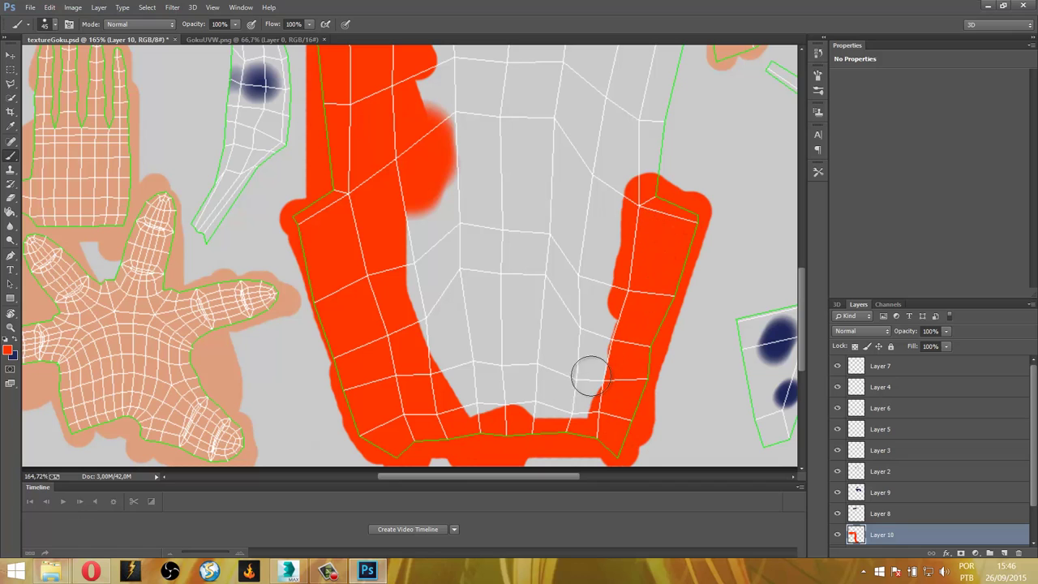
mouse_move(587, 370)
mouse_down()
mouse_move(602, 325)
mouse_move(475, 399)
mouse_move(500, 199)
mouse_move(530, 390)
mouse_up()
Fill the island's top, right edge and remaining grey gaps with orange, and reshape the dark-blue blob.
mouse_move(414, 217)
mouse_down()
mouse_move(633, 224)
mouse_move(673, 242)
mouse_up()
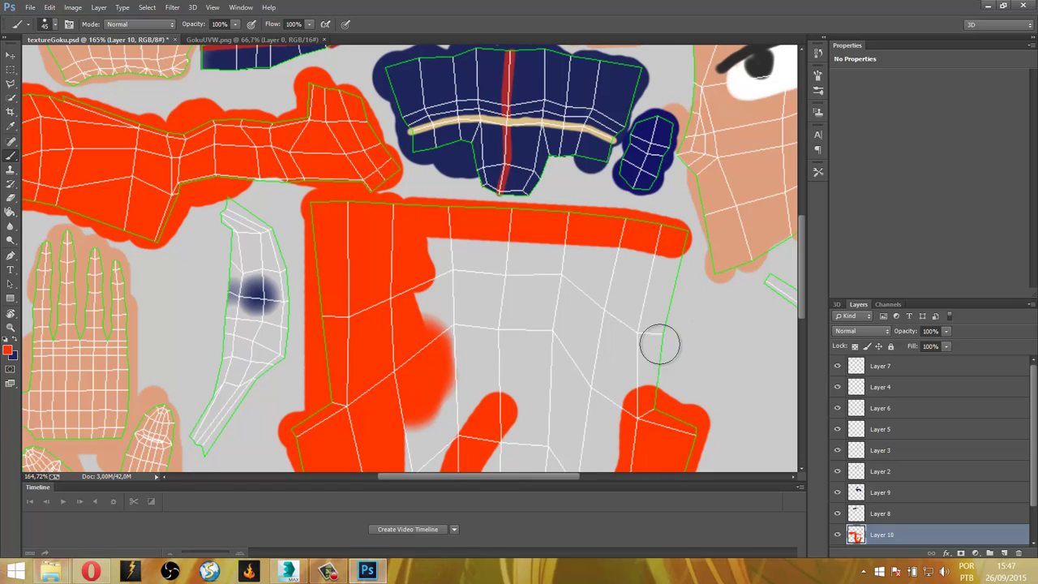
shift+click(653, 381)
shift+click(434, 425)
shift+click(444, 235)
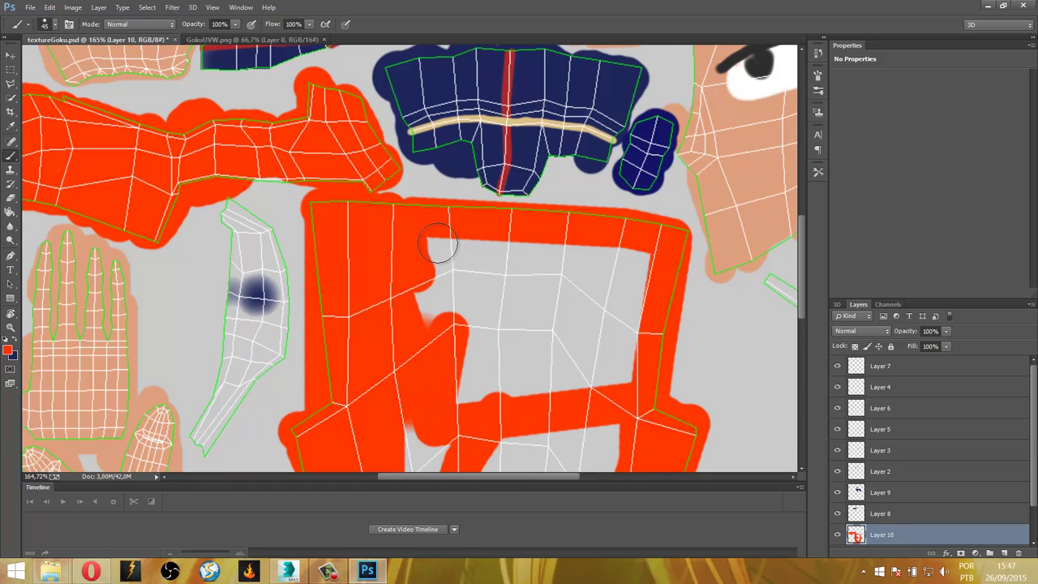
mouse_move(430, 243)
mouse_down()
mouse_move(429, 341)
mouse_move(469, 247)
mouse_move(648, 261)
mouse_move(639, 399)
mouse_move(604, 308)
mouse_move(546, 329)
mouse_move(579, 249)
mouse_up()
mouse_move(523, 313)
mouse_down()
mouse_move(548, 350)
mouse_move(440, 394)
mouse_move(475, 359)
mouse_up()
drag(472, 416, 428, 181)
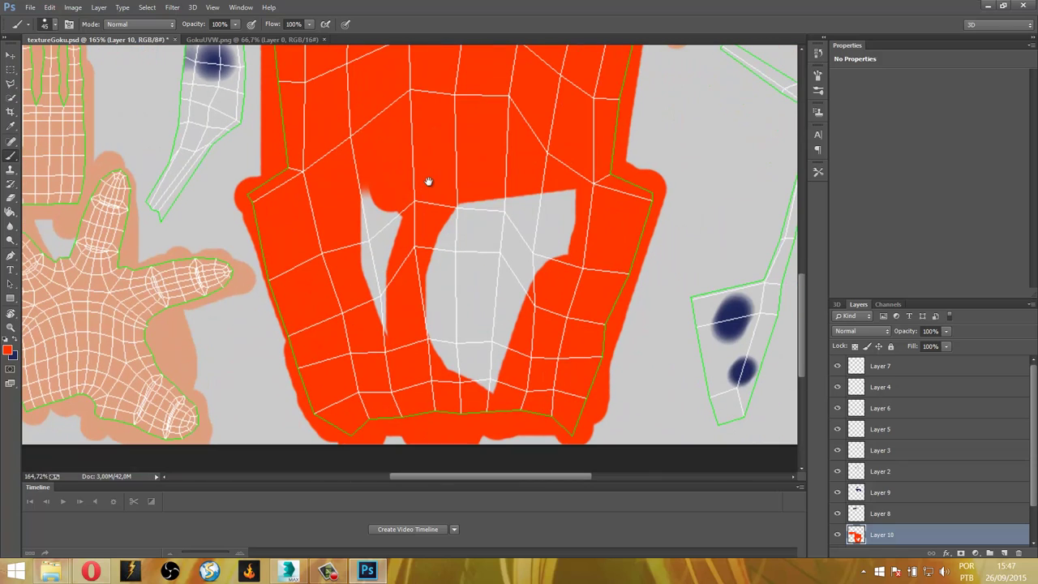
mouse_move(362, 212)
mouse_down()
mouse_move(533, 197)
mouse_move(560, 211)
mouse_move(561, 260)
mouse_move(479, 380)
mouse_move(539, 267)
mouse_move(475, 343)
mouse_move(502, 218)
mouse_move(481, 236)
mouse_move(456, 209)
mouse_move(456, 370)
mouse_up()
click(457, 369)
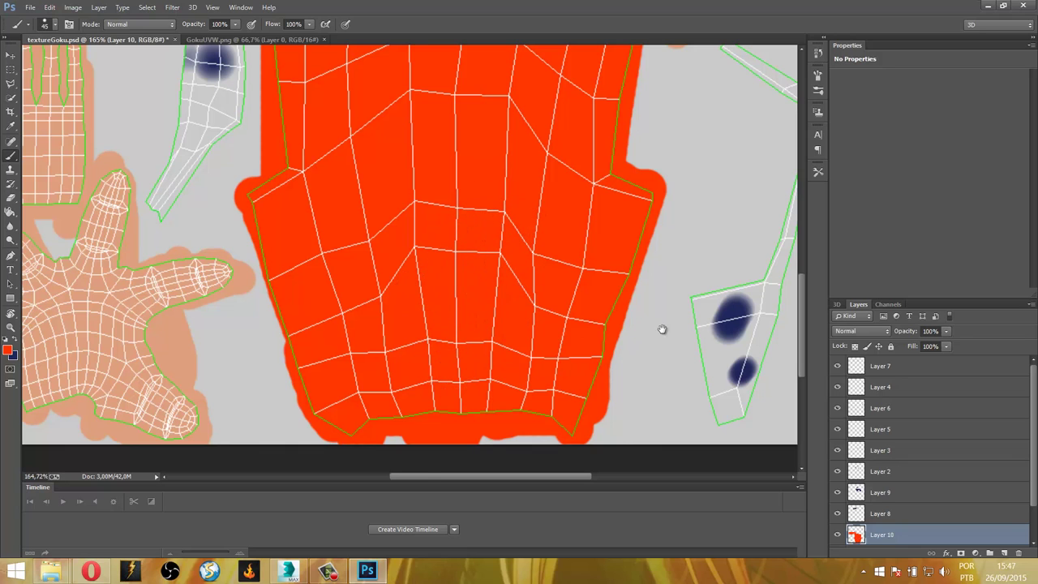
scroll(600, 312, right, 5)
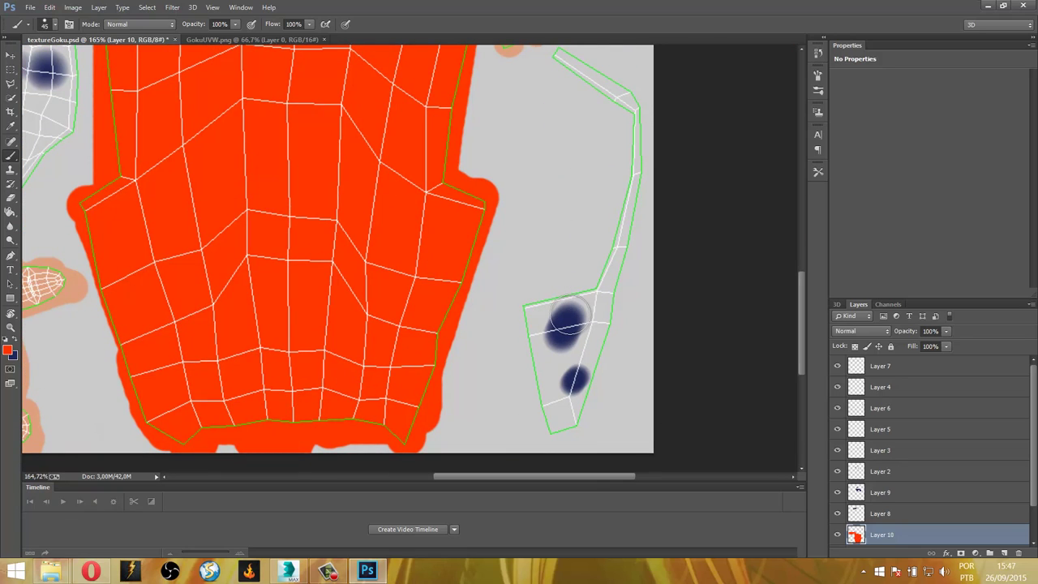
drag(569, 321, 577, 312)
Sample navy, add Layer 11, and paint navy up the thin strip's left edge.
alt+click(572, 314)
key(ctrl+shift+n)
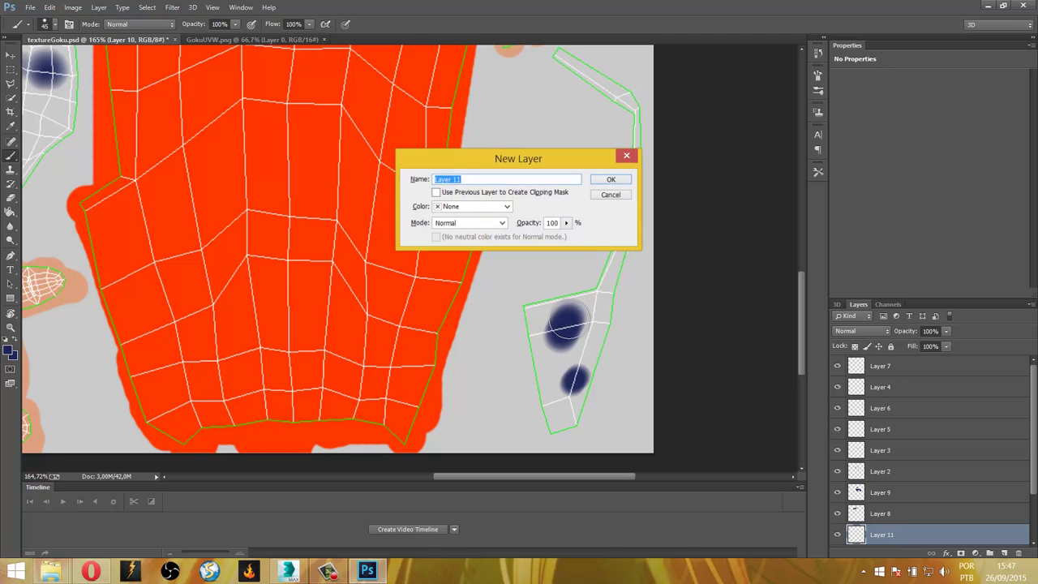
key(Return)
mouse_move(533, 309)
mouse_down()
mouse_move(556, 424)
mouse_move(571, 418)
mouse_move(592, 272)
mouse_move(544, 311)
mouse_up()
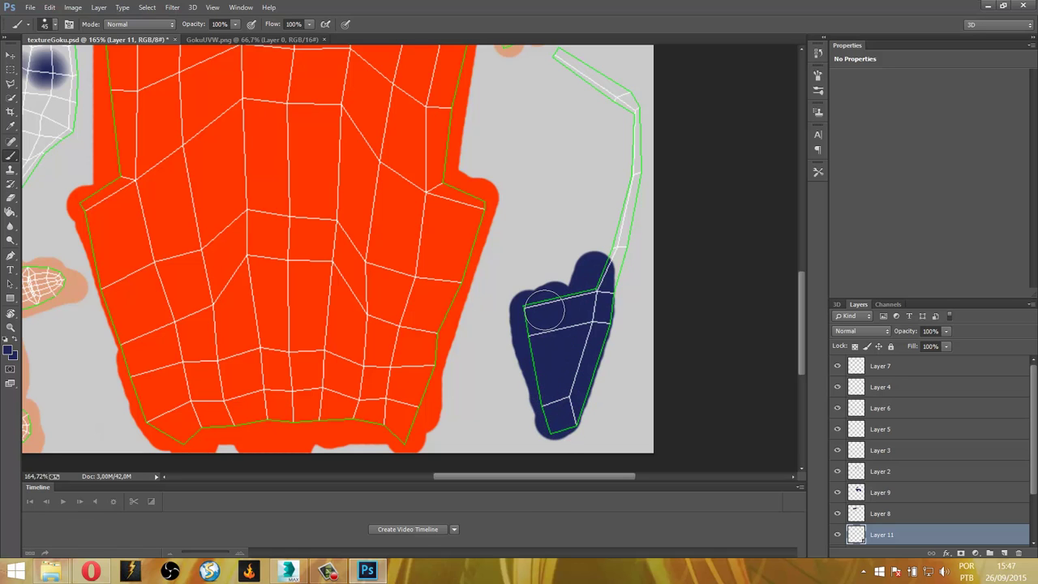
mouse_move(618, 352)
mouse_down()
mouse_move(602, 266)
mouse_move(621, 255)
mouse_move(630, 139)
mouse_move(638, 225)
mouse_move(625, 93)
mouse_move(584, 81)
mouse_move(558, 59)
mouse_up()
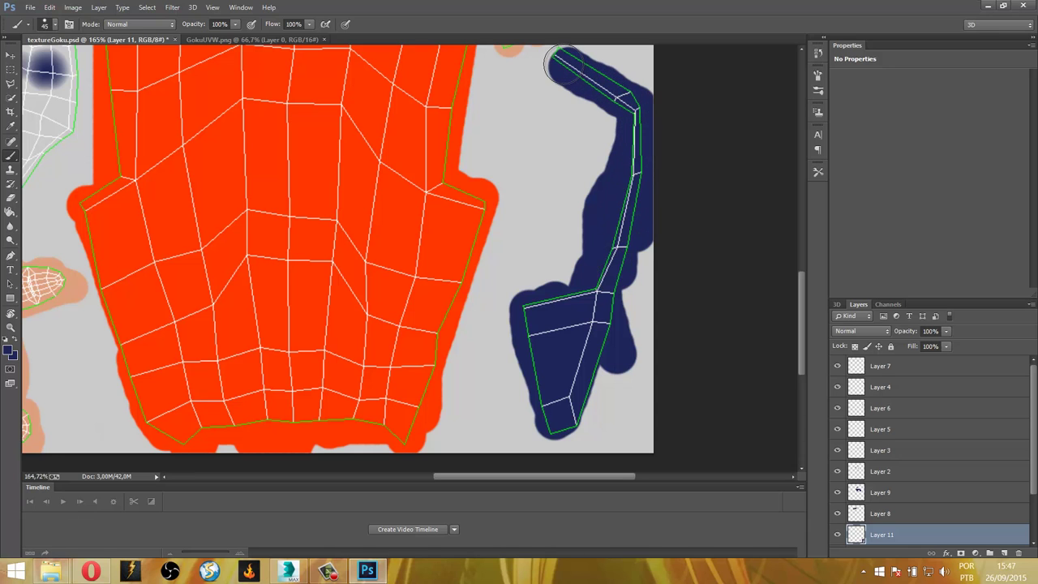
Fill the top and remainder of the thin strip solidly with navy.
drag(574, 173, 589, 285)
mouse_move(390, 242)
mouse_down()
mouse_move(475, 319)
mouse_move(635, 240)
mouse_up()
click(292, 160)
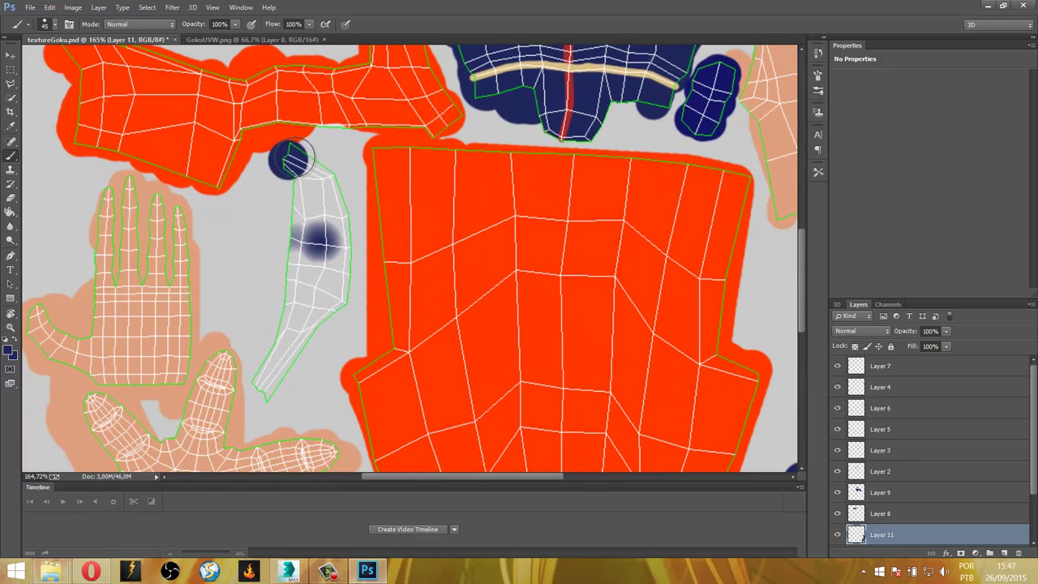
mouse_move(304, 179)
mouse_down()
mouse_move(326, 215)
mouse_move(328, 305)
mouse_up()
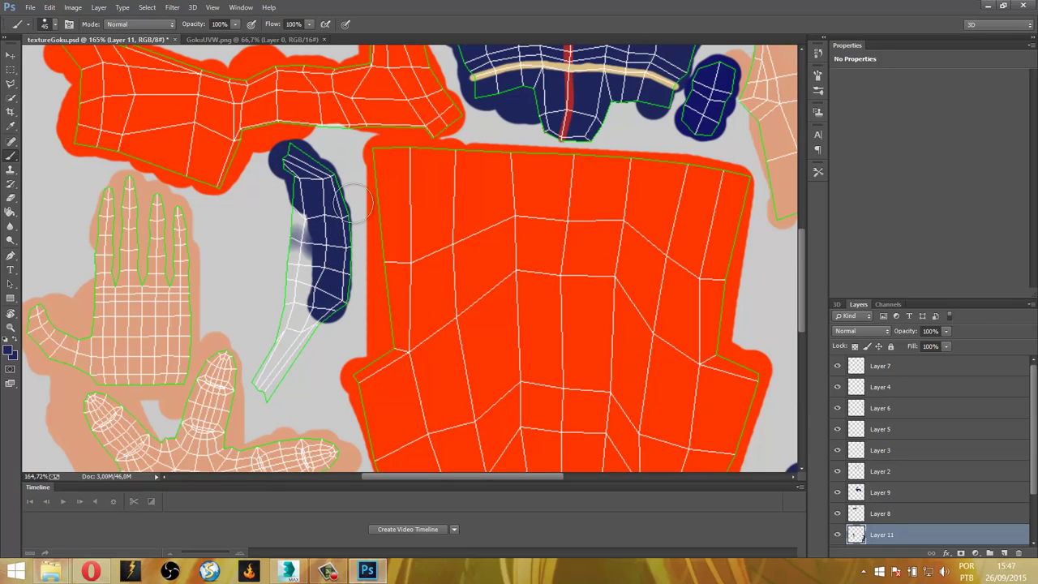
drag(345, 190, 337, 318)
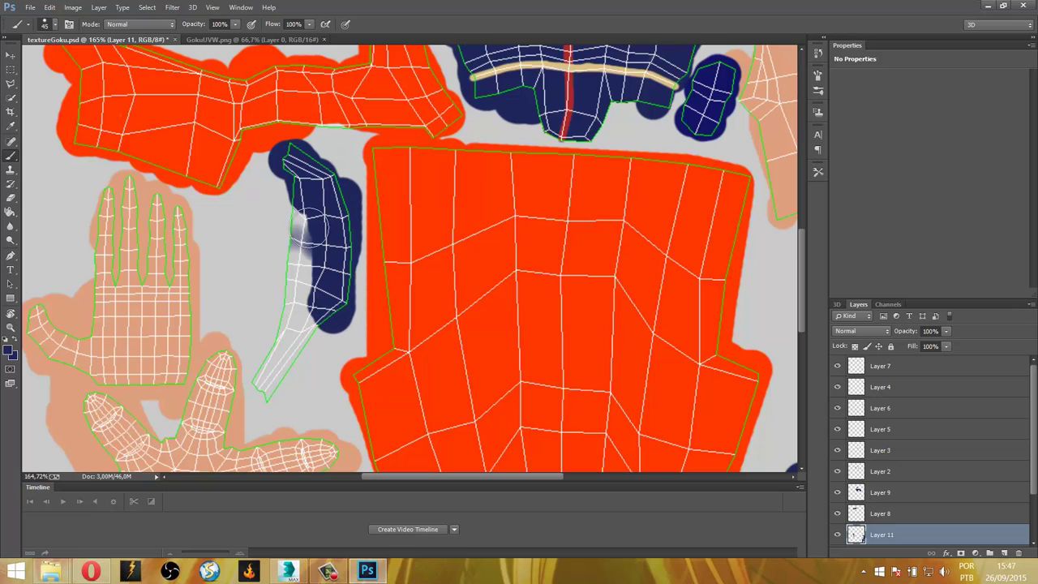
mouse_move(298, 253)
mouse_down()
mouse_move(284, 341)
mouse_move(301, 318)
mouse_move(263, 399)
mouse_move(280, 404)
mouse_up()
Zoom out to the whole texture, hide the UV wireframe Layer 7, and save the file.
drag(510, 146, 389, 365)
drag(377, 187, 446, 309)
drag(393, 370, 532, 196)
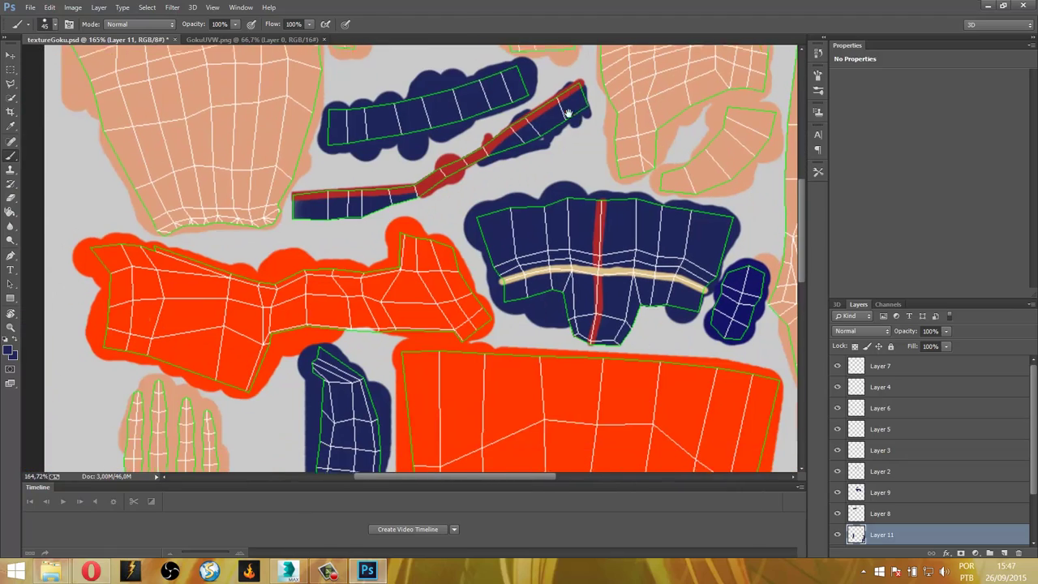
alt+drag(504, 313, 502, 323)
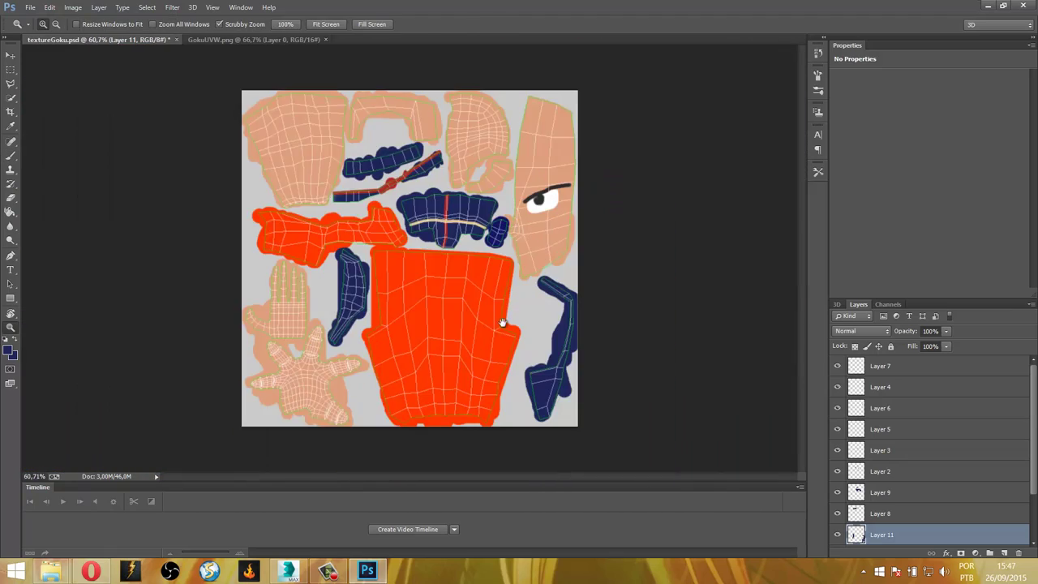
key(ctrl+s)
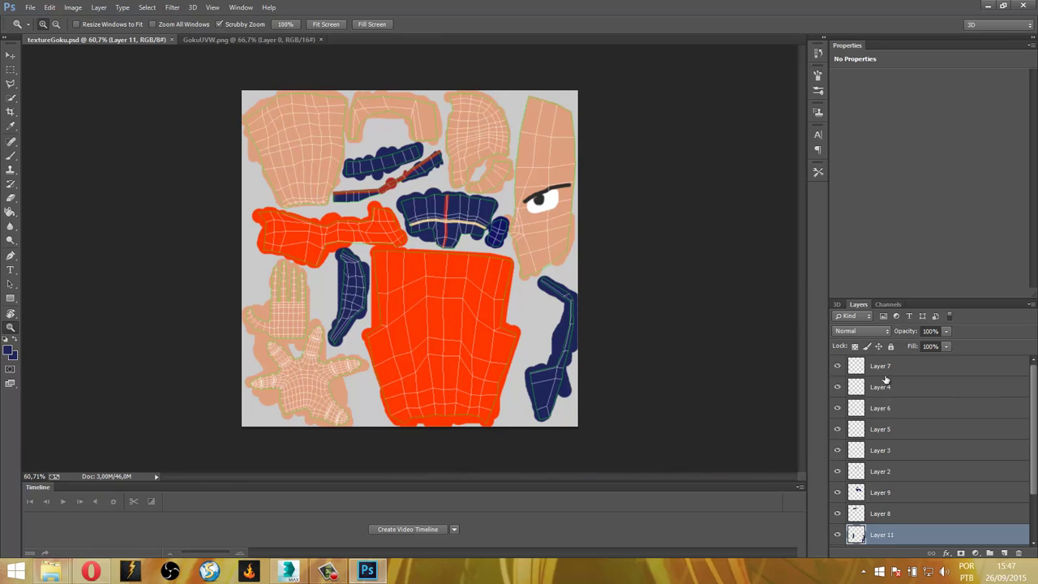
click(838, 366)
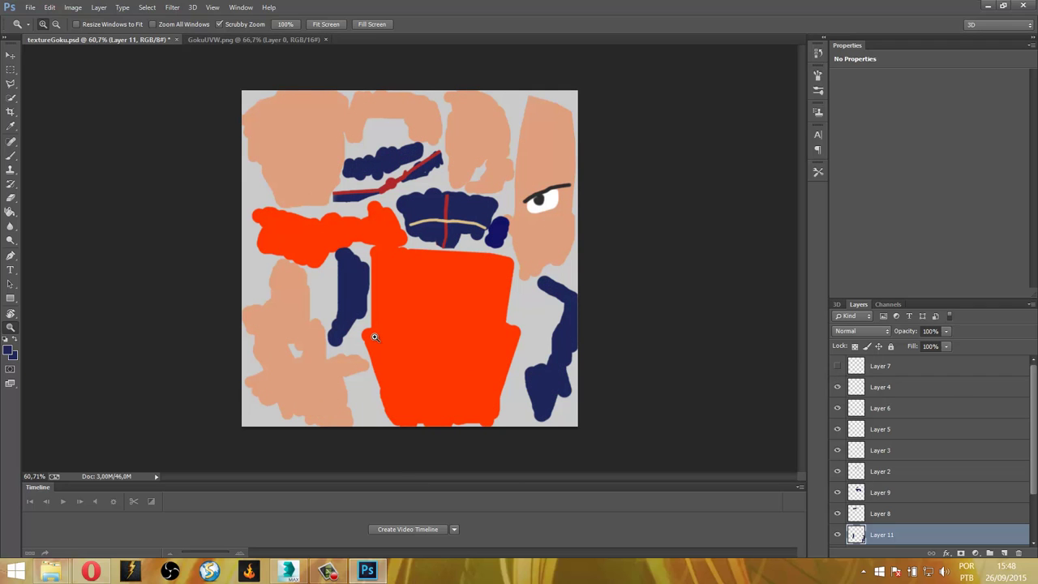
key(ctrl+s)
Switch to 3ds Max and orbit and zoom around Goku to inspect the updated orange and navy texture.
click(287, 571)
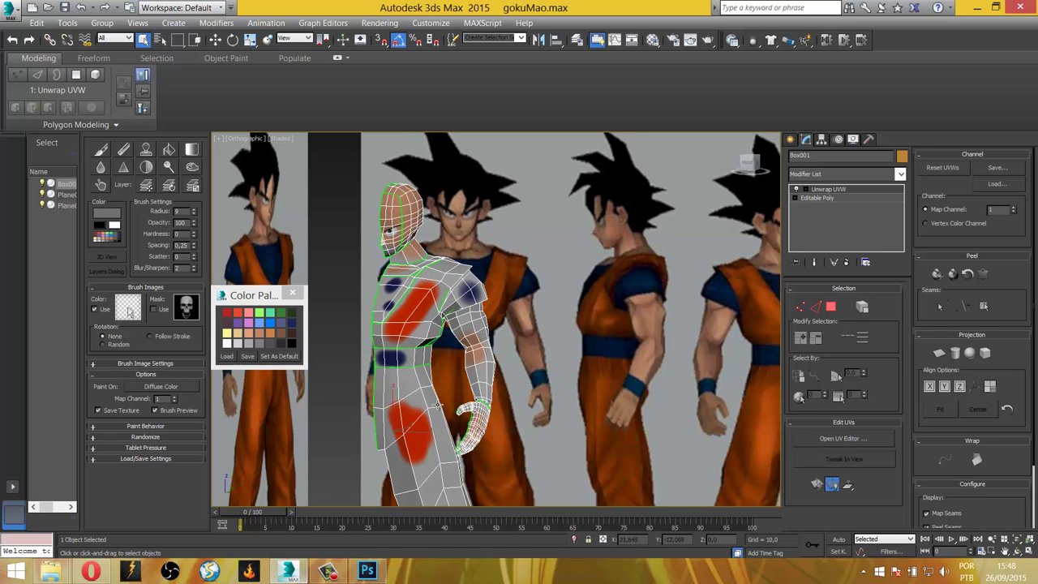
scroll(423, 347, up, 2)
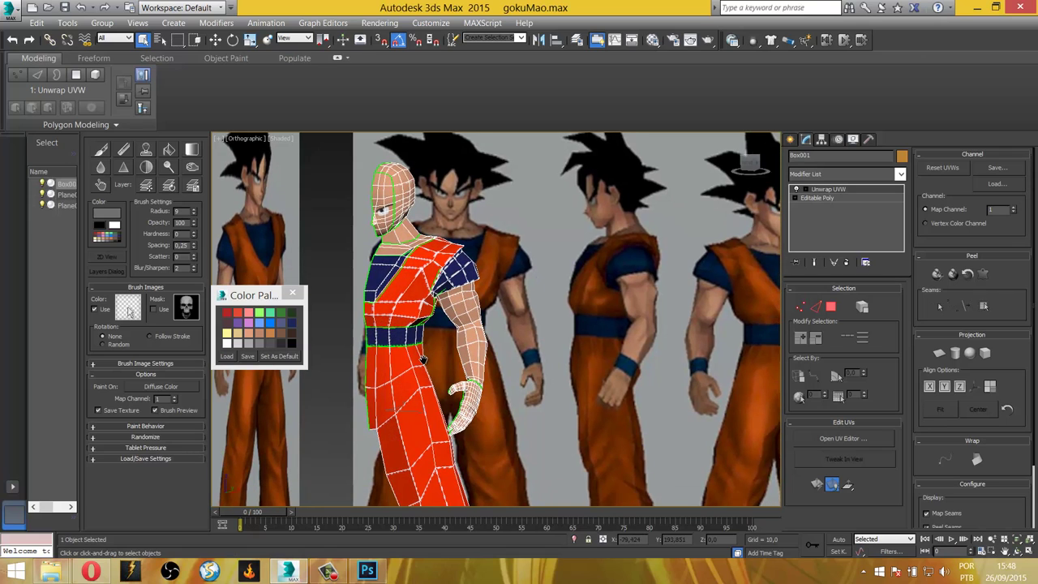
scroll(431, 342, up, 1)
scroll(429, 334, up, 1)
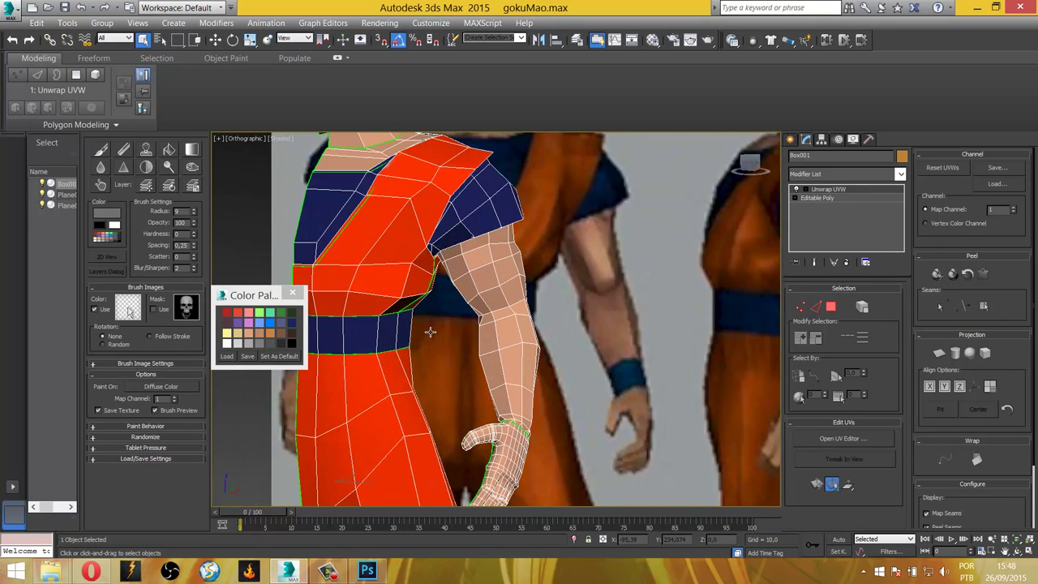
scroll(430, 331, down, 3)
scroll(422, 312, up, 1)
scroll(417, 300, up, 1)
scroll(414, 288, up, 1)
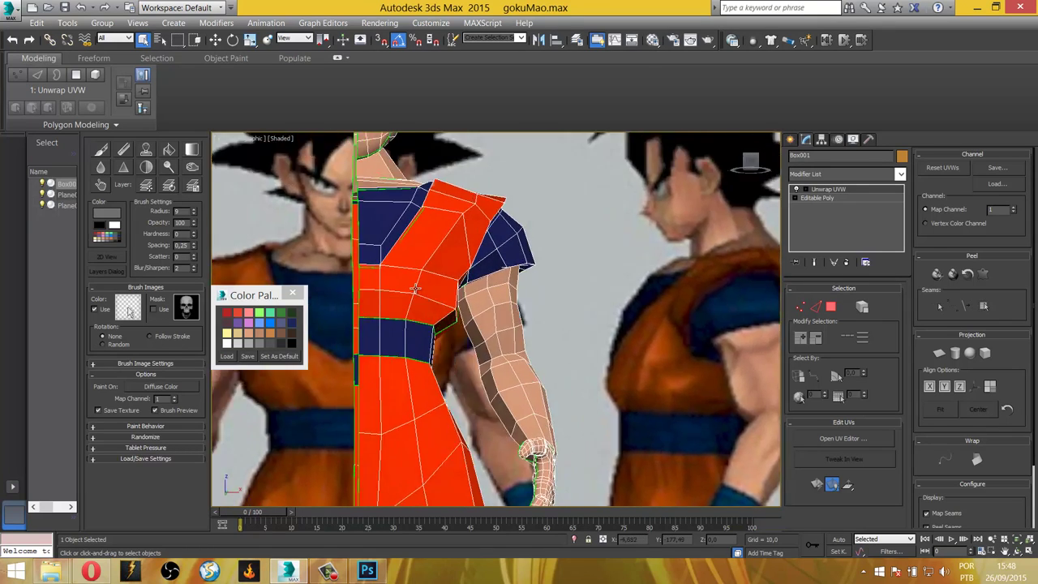
alt+middle_drag(415, 288, 402, 313)
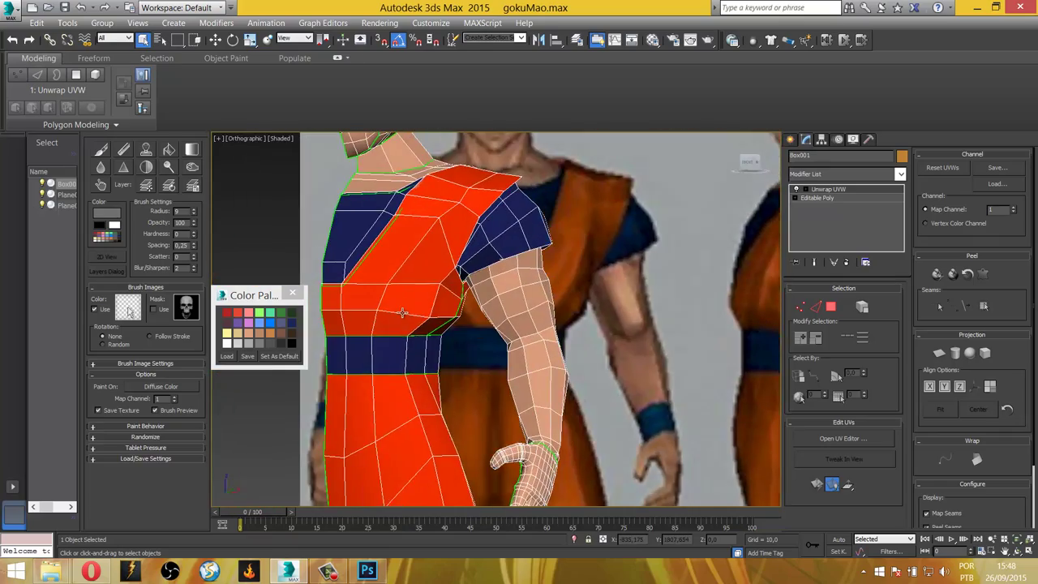
scroll(405, 310, down, 1)
scroll(417, 304, down, 1)
scroll(430, 298, down, 2)
scroll(439, 294, up, 1)
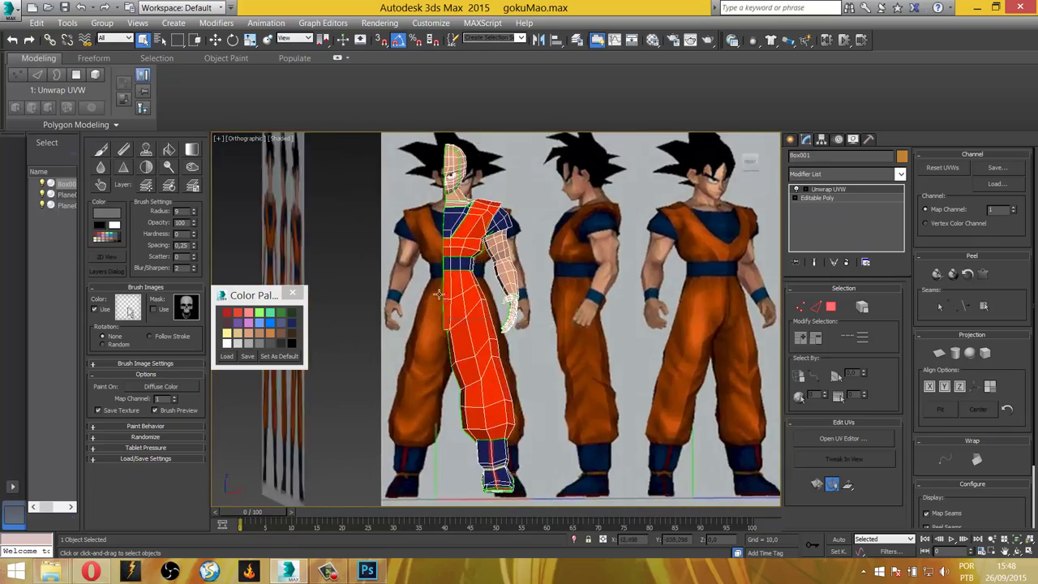
mouse_move(438, 295)
alt+middle_down()
mouse_move(441, 324)
mouse_move(443, 301)
alt+middle_up()
scroll(441, 331, up, 3)
scroll(485, 231, up, 1)
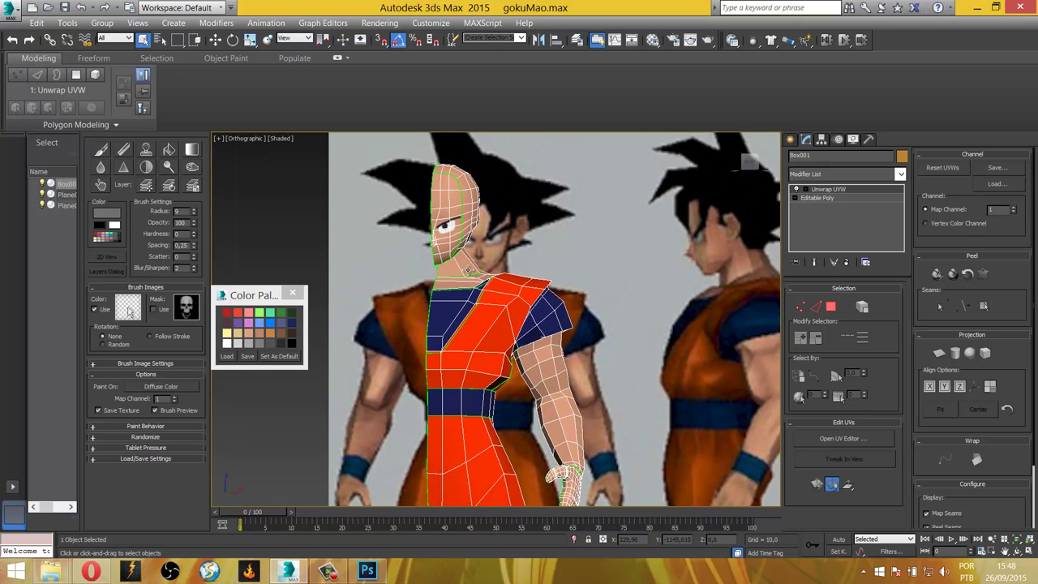
scroll(467, 270, up, 2)
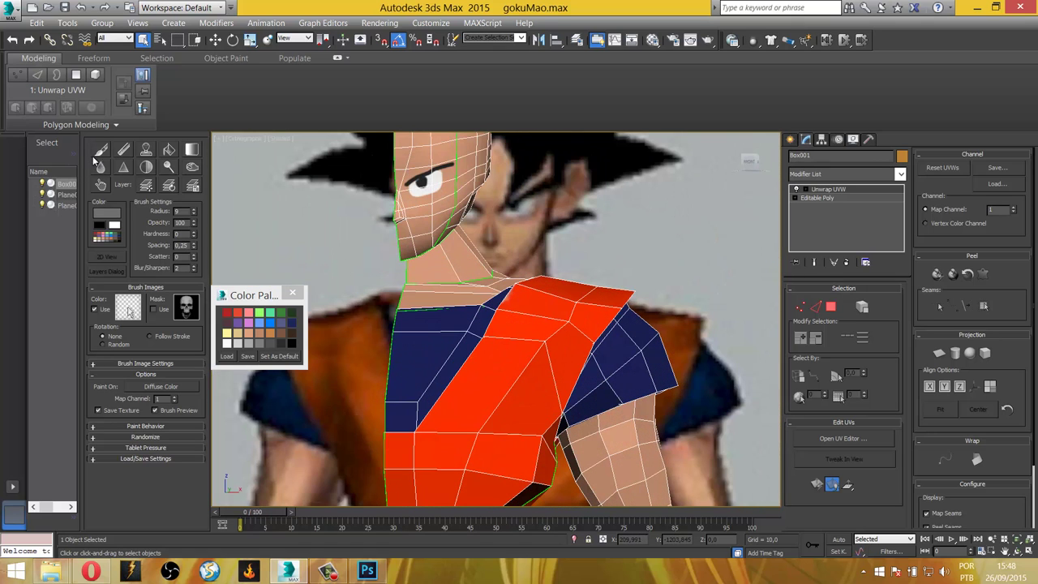
Pick the Viewport Canvas Paint brush, toggle the UV wireframe Layer 7 on and off, and orbit to a side view.
click(101, 150)
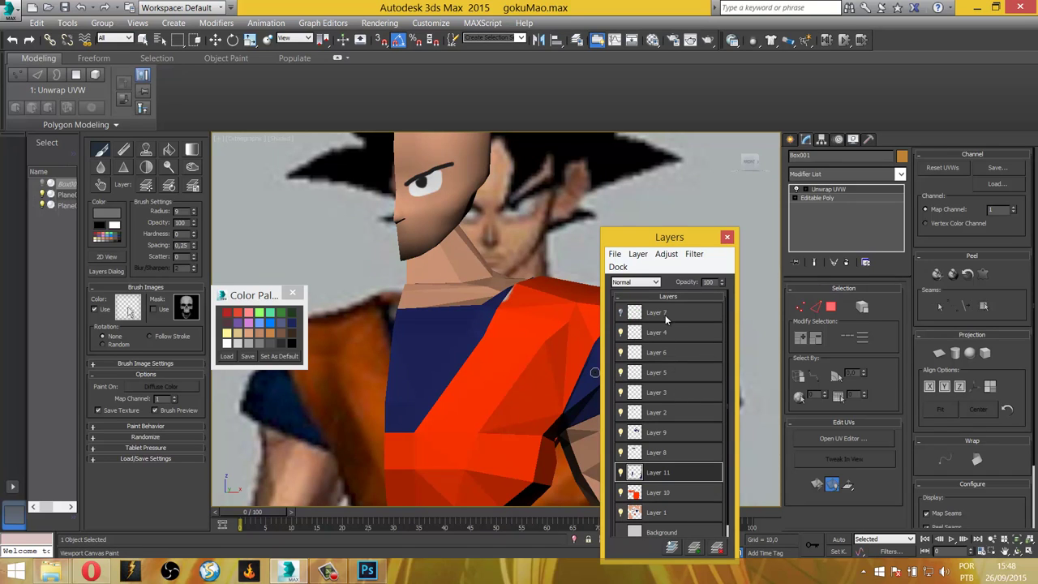
click(622, 313)
click(621, 313)
mouse_move(529, 369)
alt+middle_down()
mouse_move(475, 343)
mouse_move(359, 319)
mouse_move(442, 263)
alt+middle_up()
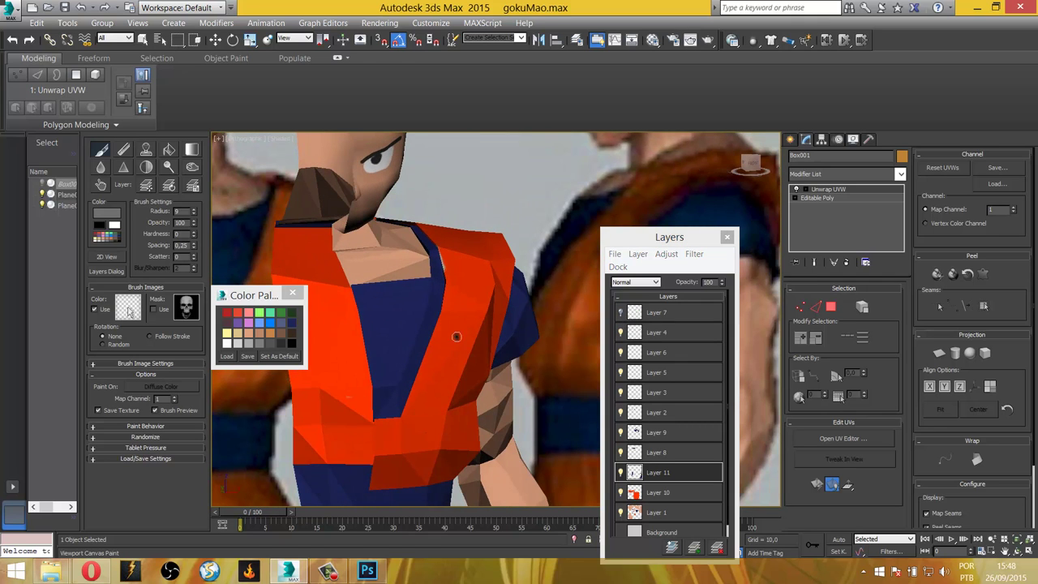
mouse_move(455, 335)
alt+middle_down()
mouse_move(475, 364)
mouse_move(446, 338)
mouse_move(515, 412)
alt+middle_up()
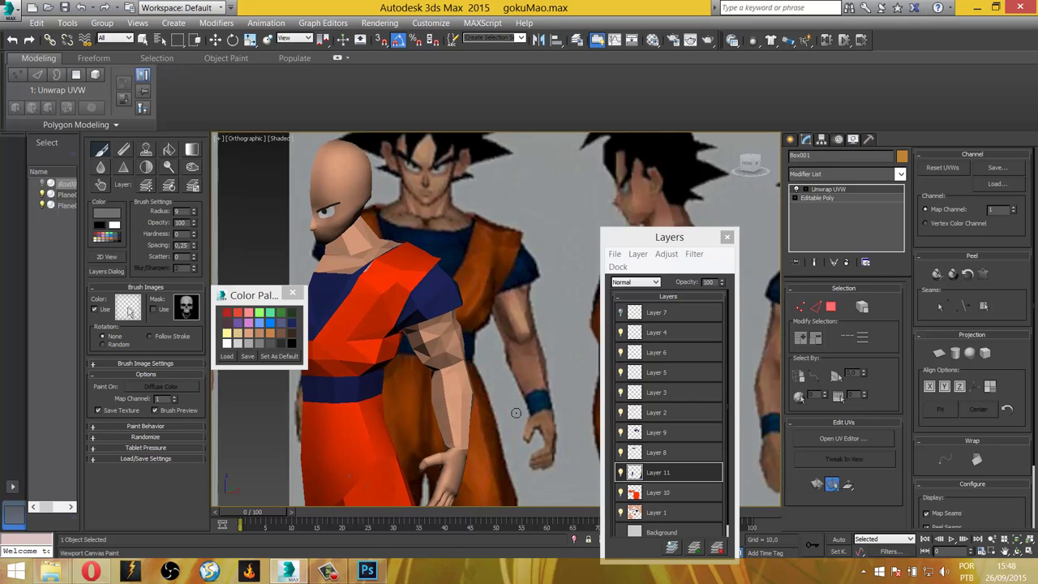
scroll(516, 413, up, 3)
scroll(516, 413, up, 3)
scroll(515, 412, up, 3)
Add new Layer 12 above Layer 4 and pick a grey from the Color Palette.
click(672, 337)
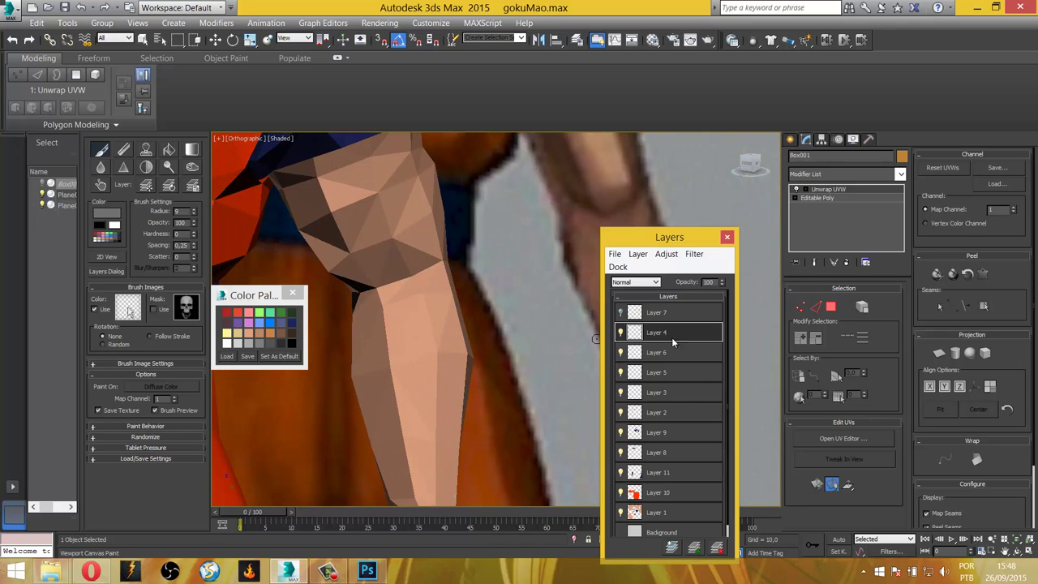
click(694, 547)
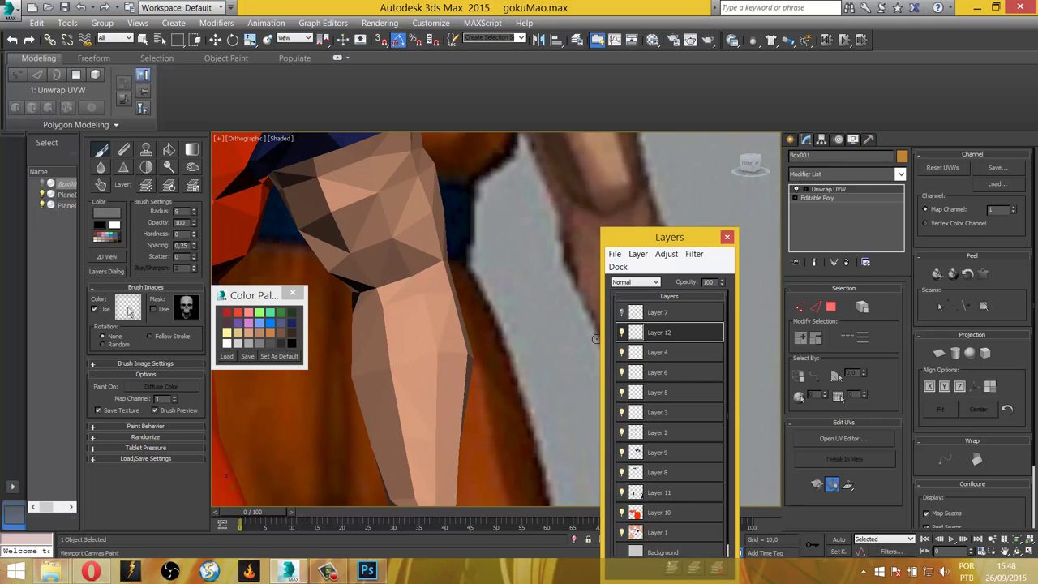
click(241, 343)
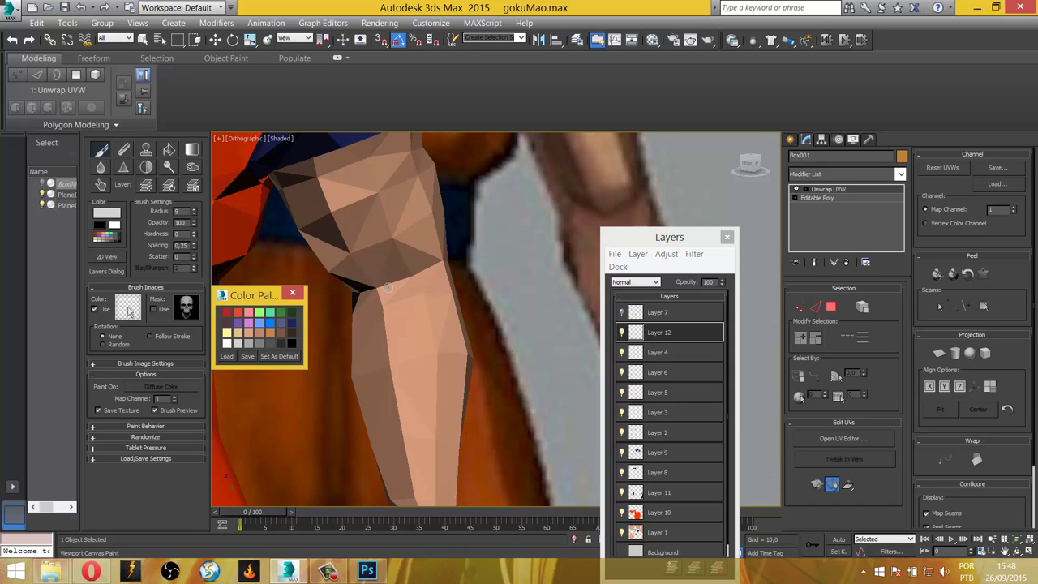
Paint grey shading strokes on Goku's arm around the elbow.
click(415, 269)
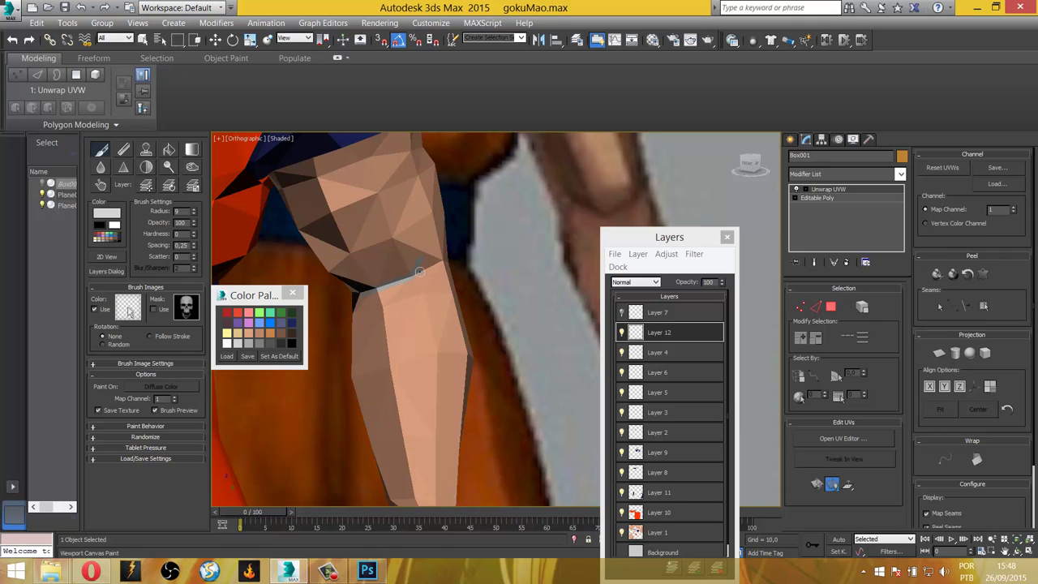
scroll(419, 271, down, 1)
scroll(422, 268, down, 1)
scroll(406, 269, down, 1)
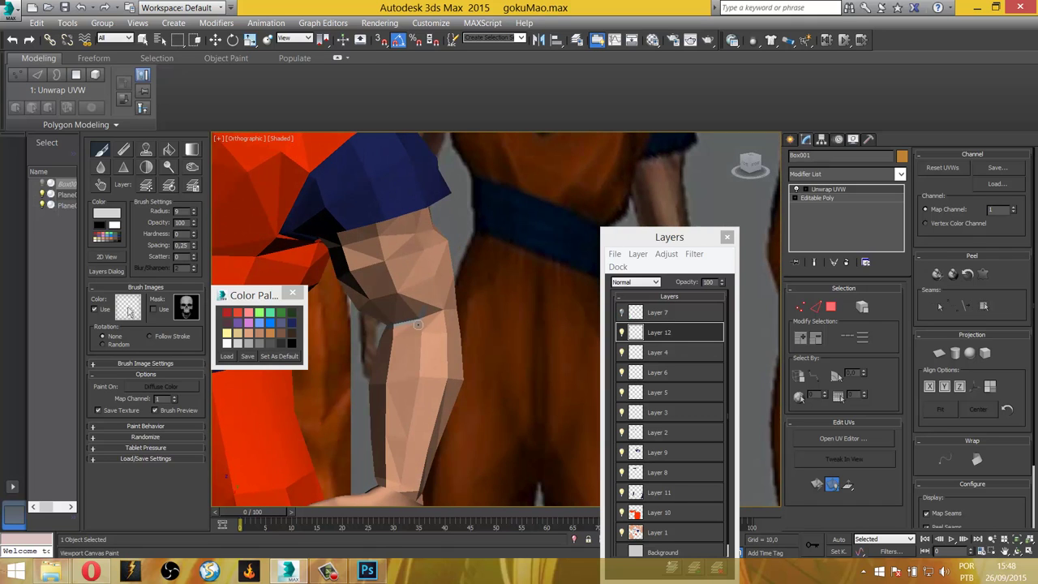
alt+middle_drag(421, 298, 354, 329)
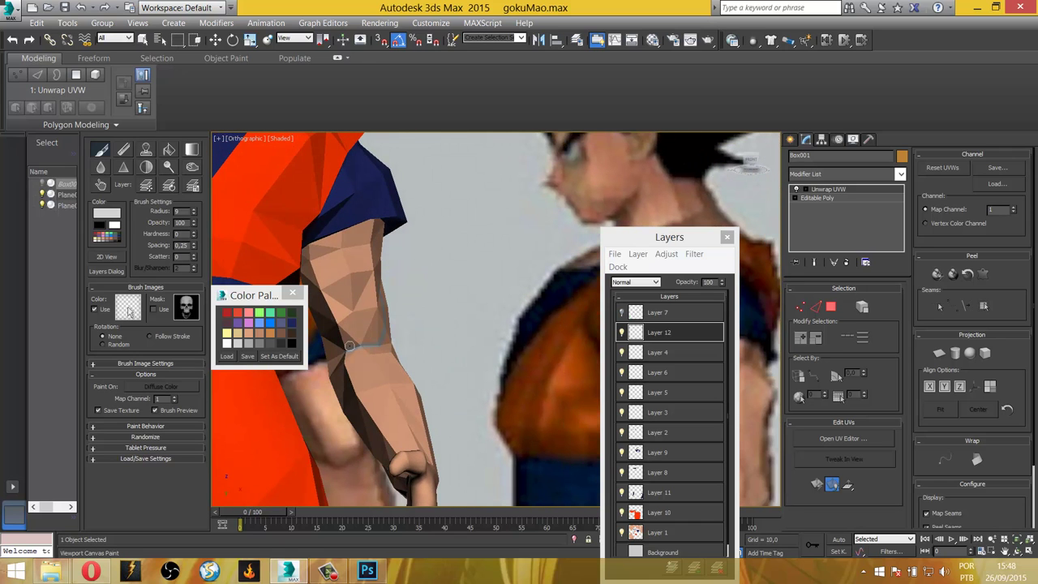
scroll(324, 324, down, 2)
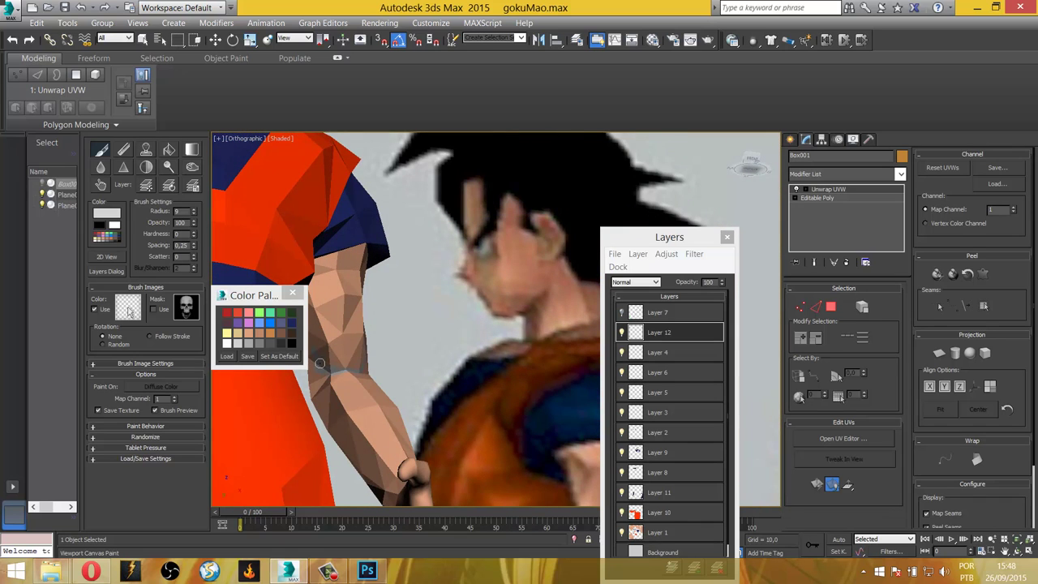
scroll(325, 362, up, 4)
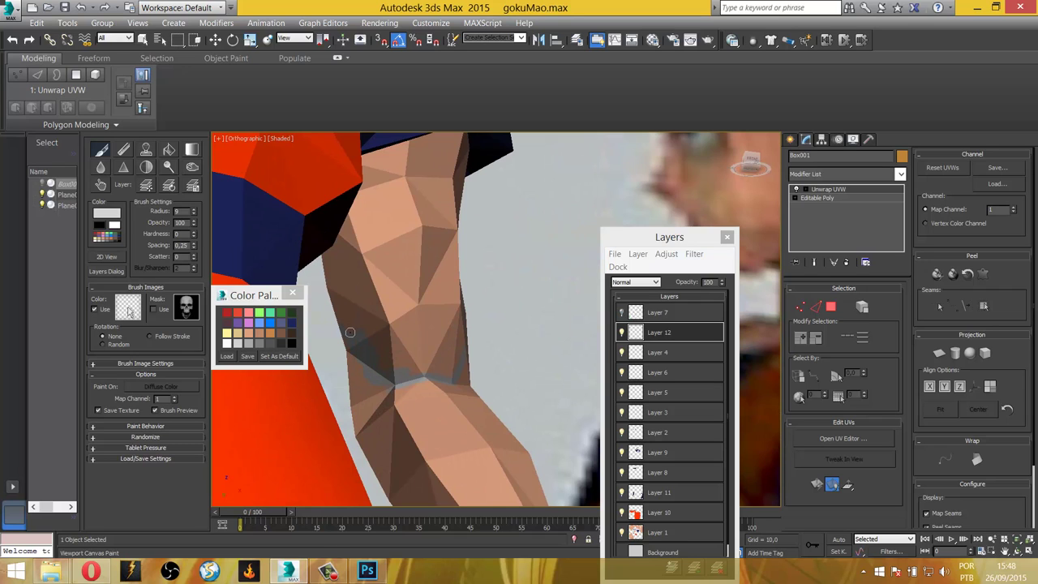
scroll(370, 357, down, 4)
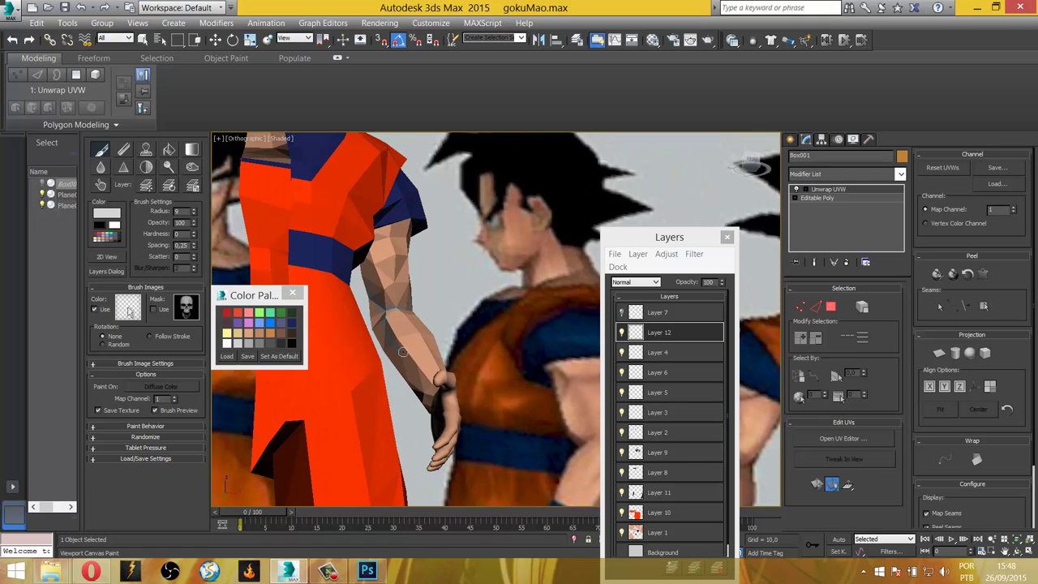
scroll(382, 359, up, 3)
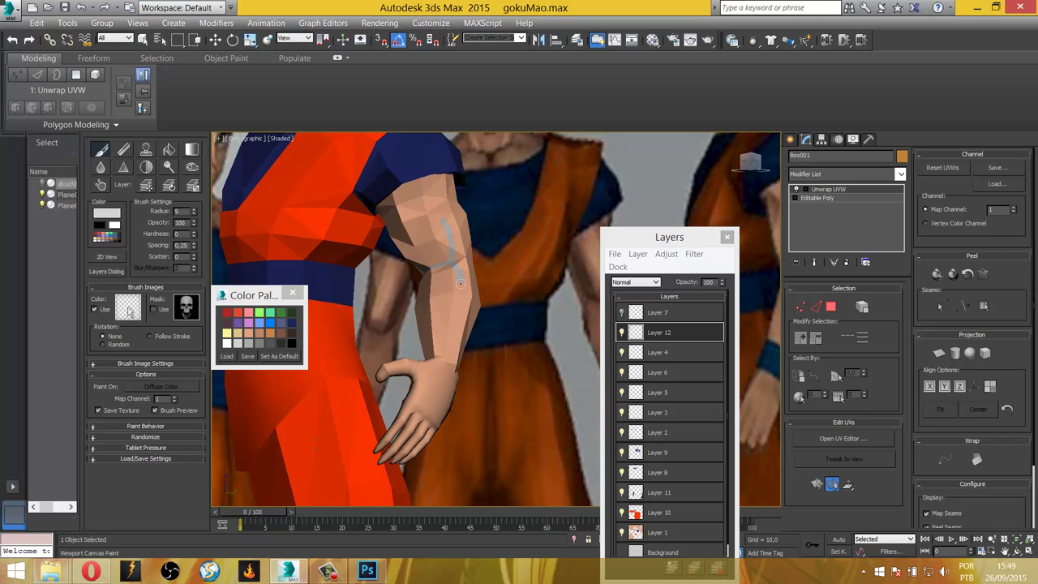
scroll(460, 286, down, 3)
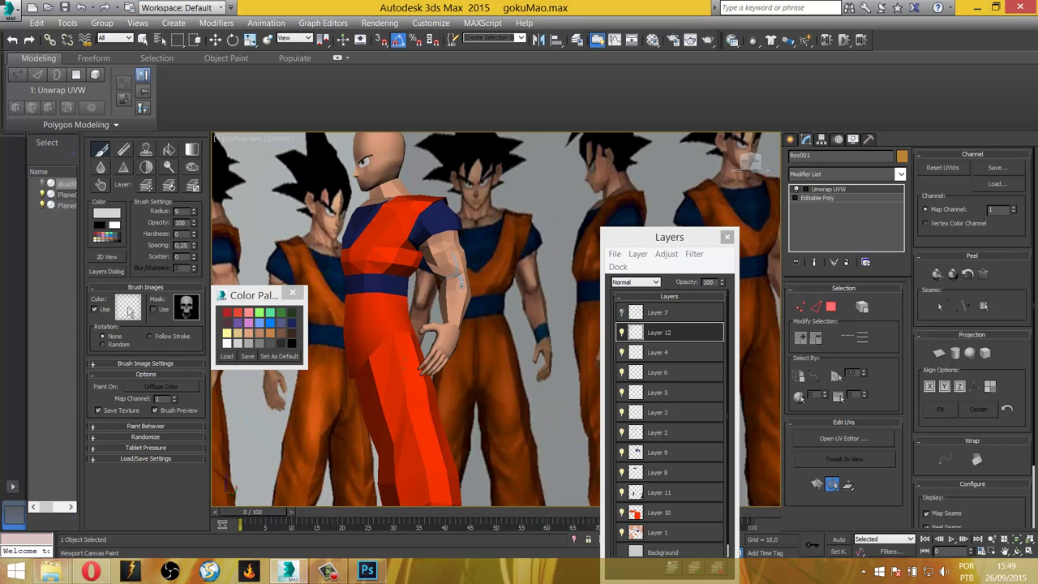
mouse_move(460, 285)
alt+middle_down()
mouse_move(438, 284)
mouse_move(450, 283)
alt+middle_up()
scroll(438, 284, up, 2)
scroll(450, 283, up, 2)
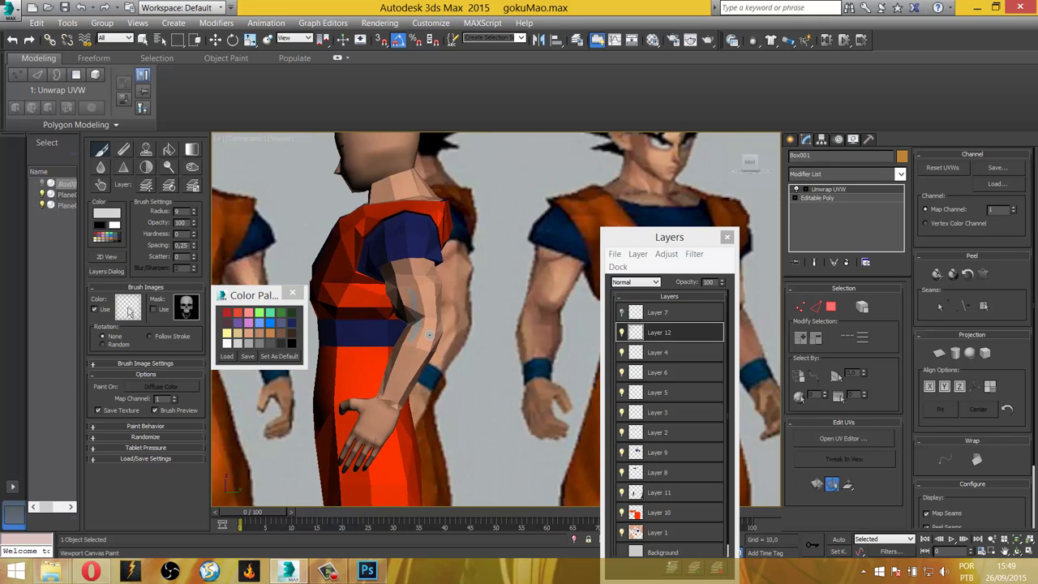
scroll(418, 232, up, 3)
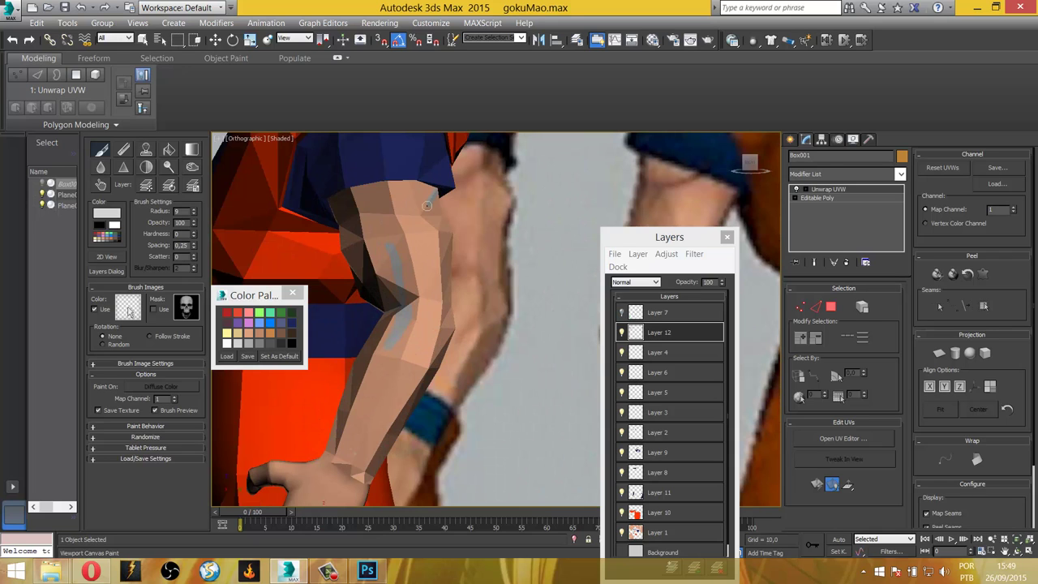
alt+middle_drag(428, 211, 326, 270)
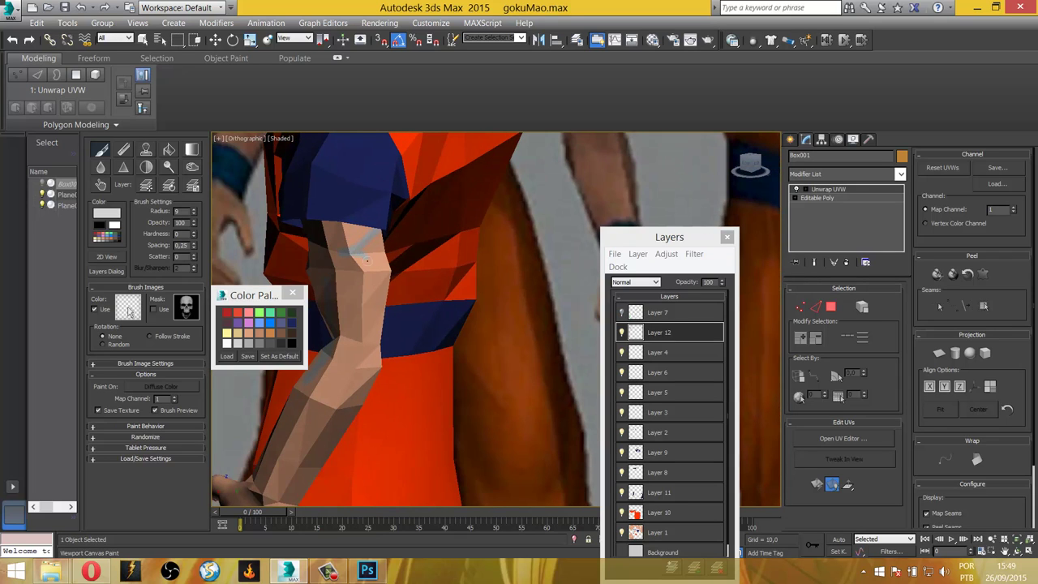
alt+middle_drag(375, 279, 420, 208)
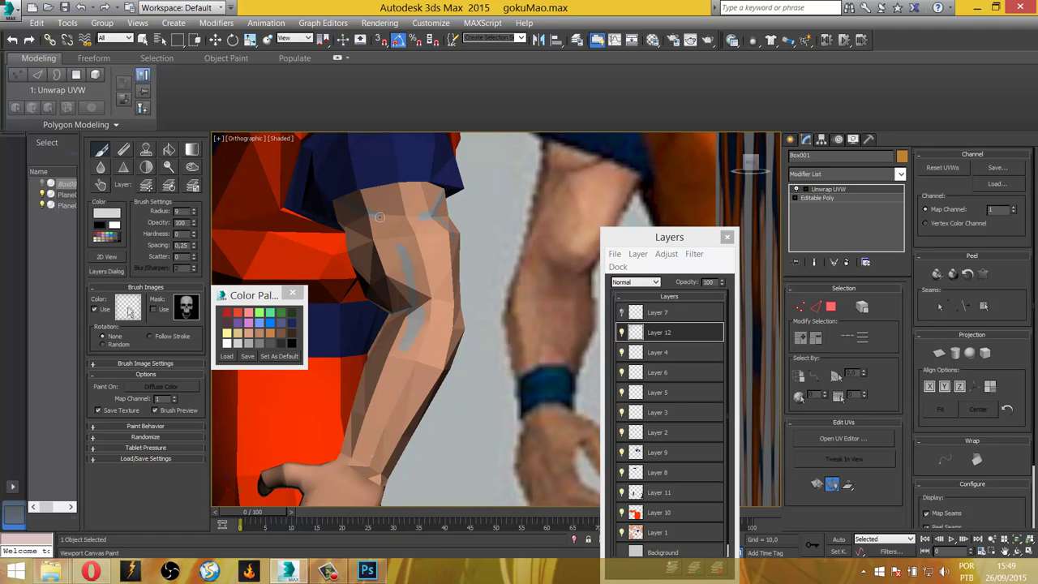
scroll(387, 220, down, 5)
alt+middle_drag(387, 220, 421, 274)
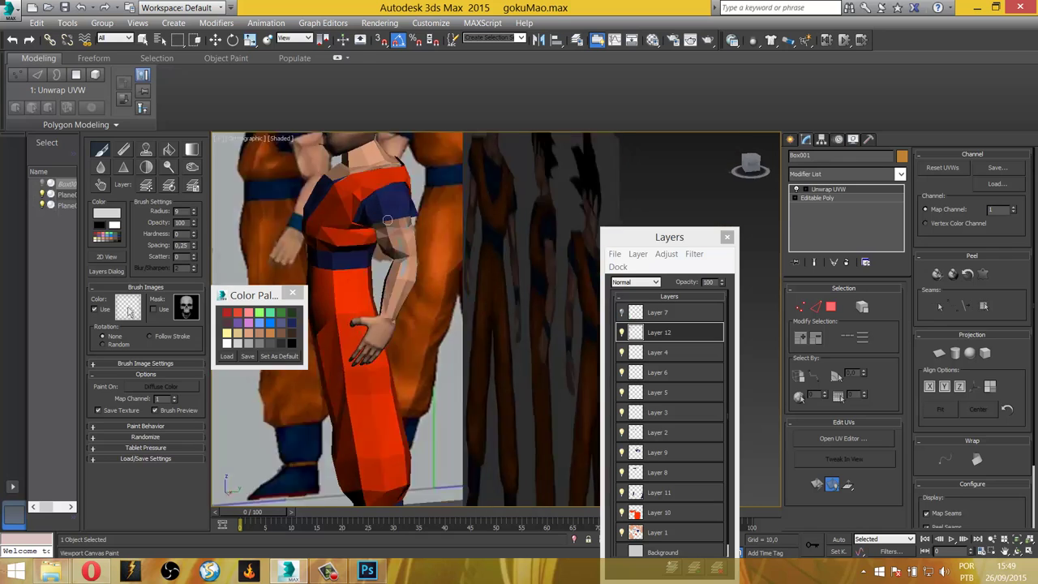
scroll(421, 275, up, 1)
scroll(419, 276, up, 2)
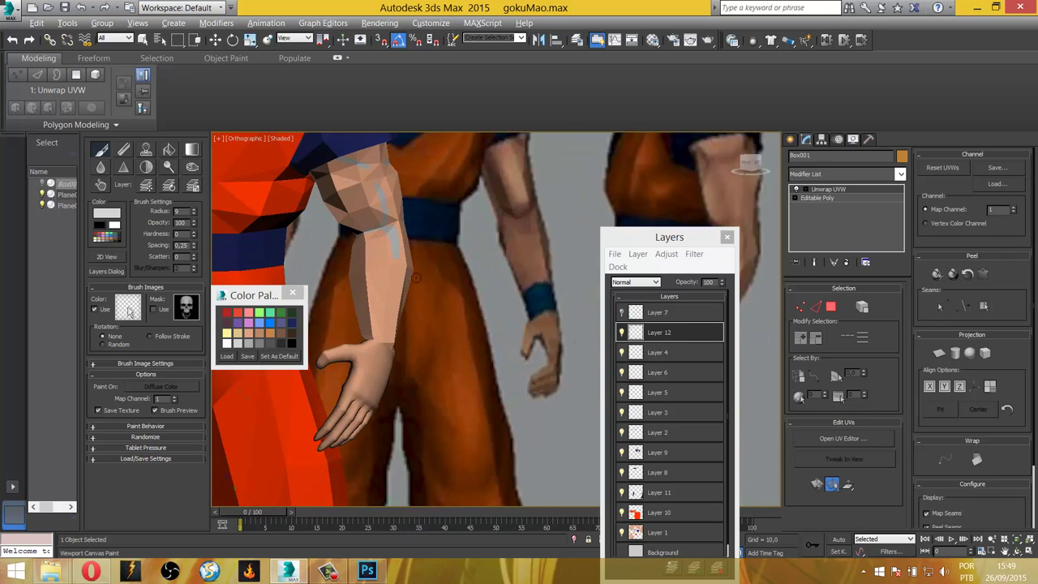
scroll(414, 278, up, 2)
alt+middle_drag(358, 312, 359, 312)
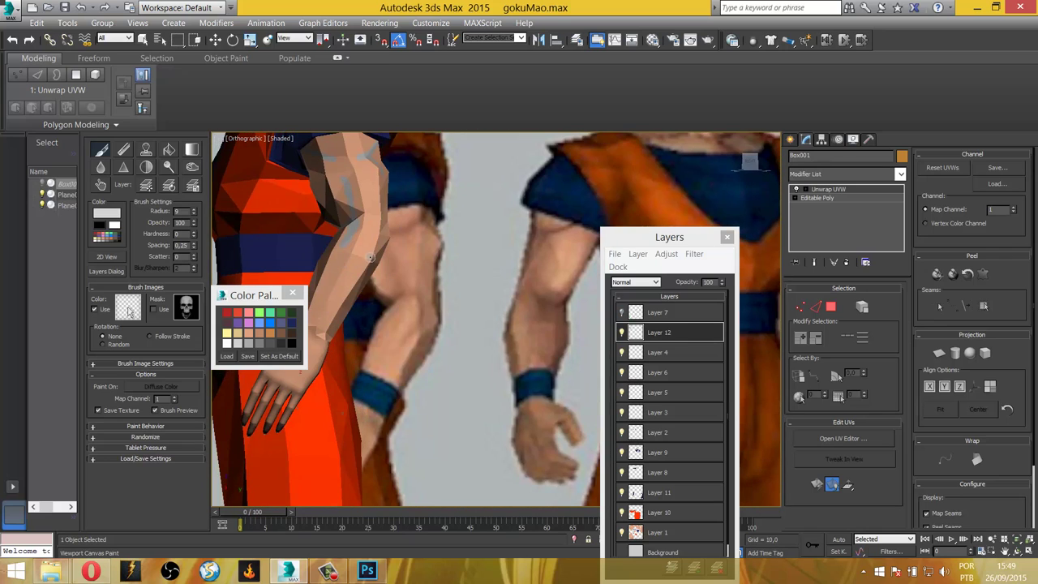
scroll(370, 257, down, 2)
alt+middle_drag(369, 258, 397, 228)
scroll(396, 228, up, 1)
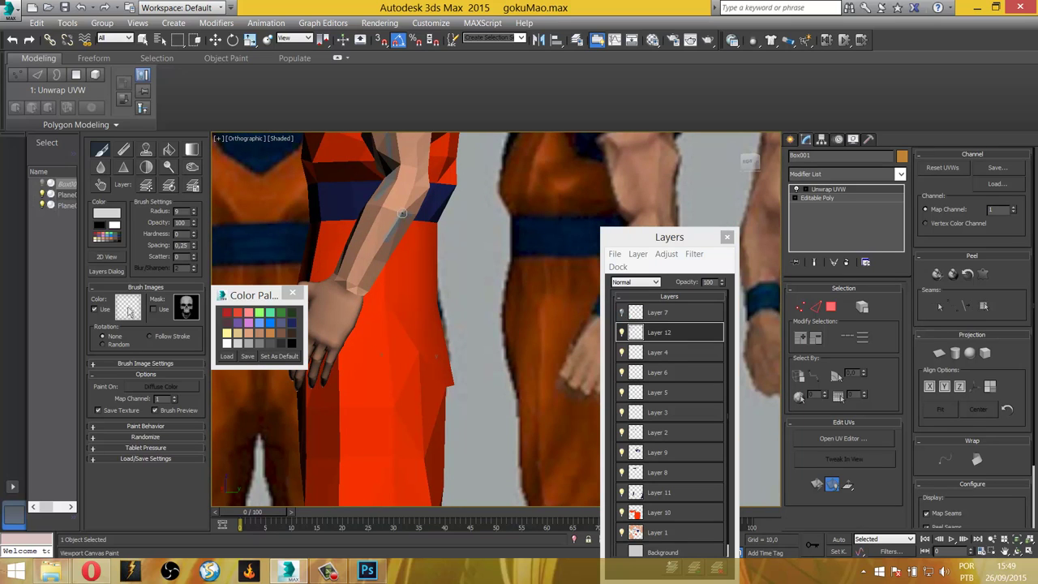
alt+middle_drag(396, 232, 398, 232)
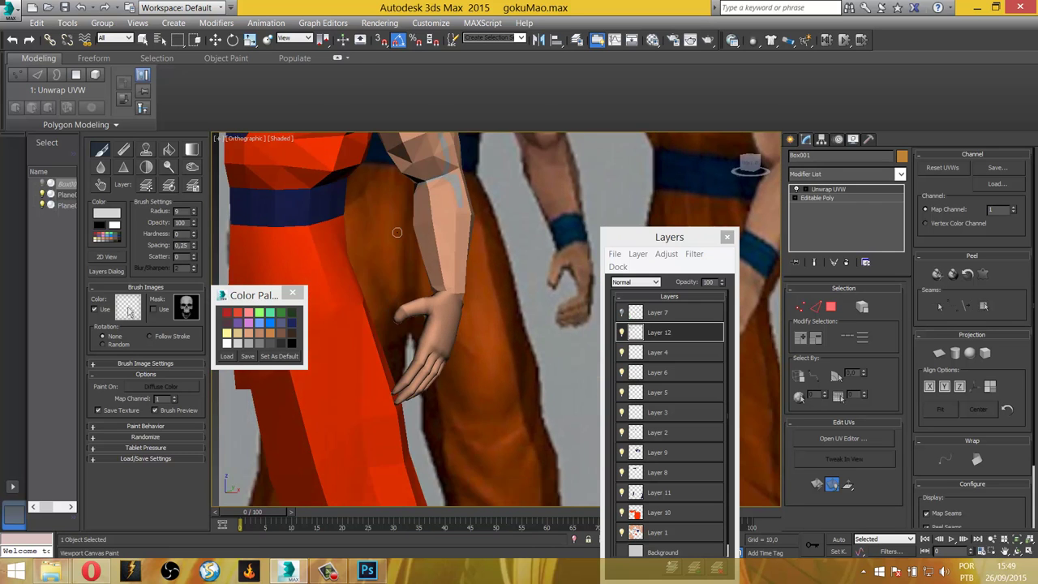
scroll(495, 252, down, 1)
alt+middle_drag(492, 255, 537, 253)
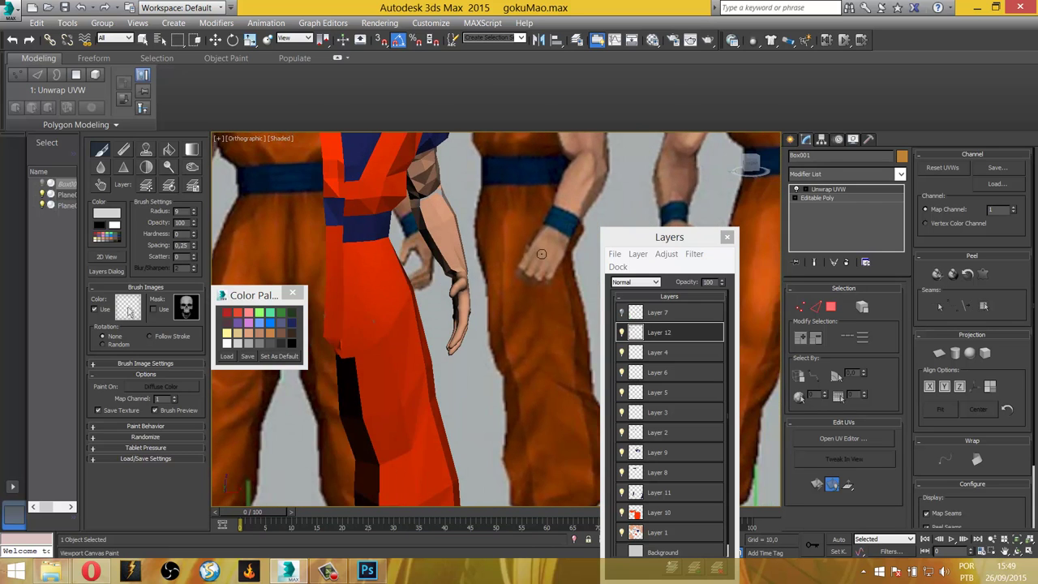
scroll(461, 287, up, 1)
scroll(462, 286, up, 3)
alt+middle_drag(461, 286, 375, 283)
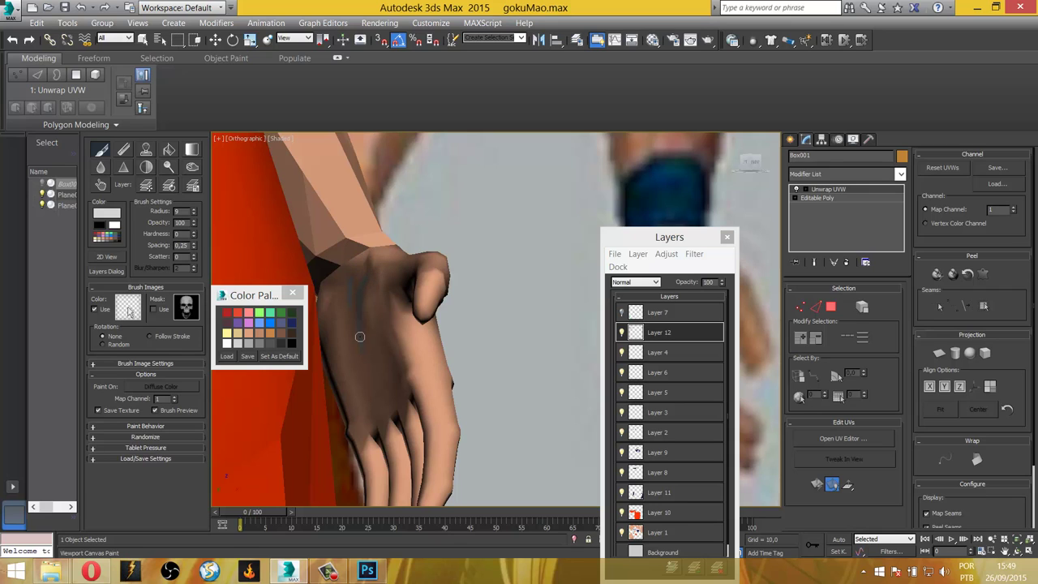
scroll(333, 315, down, 3)
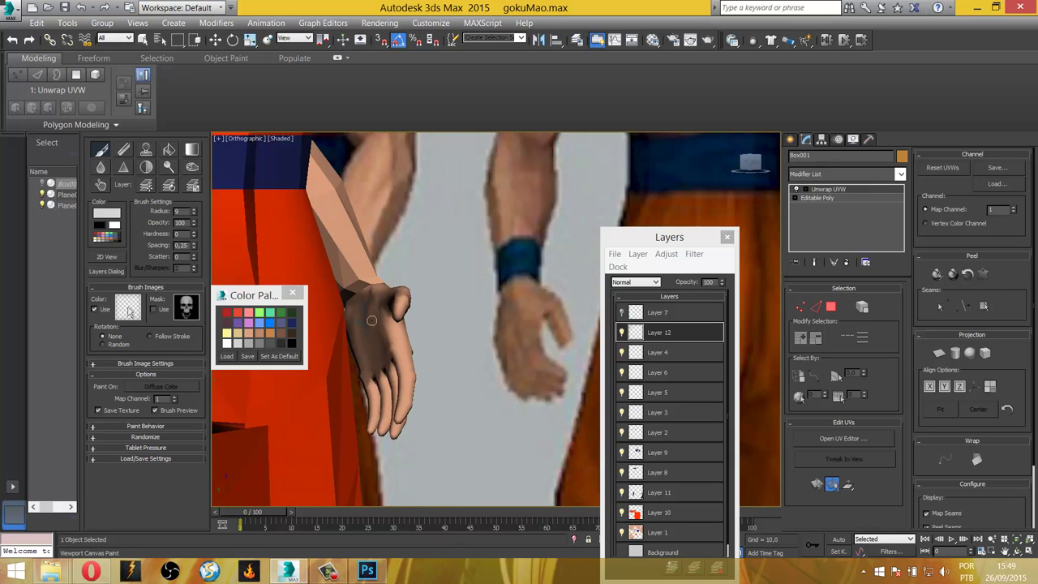
scroll(332, 323, down, 3)
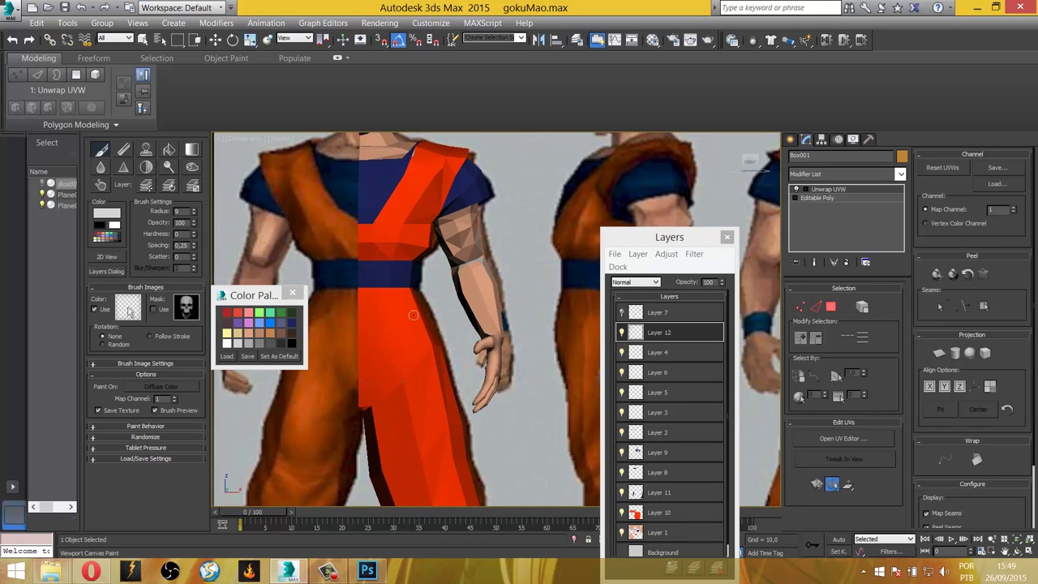
Paint two grey-white stripes across the belt, viewing it from two angles.
scroll(421, 312, up, 1)
scroll(389, 297, up, 3)
scroll(381, 258, up, 2)
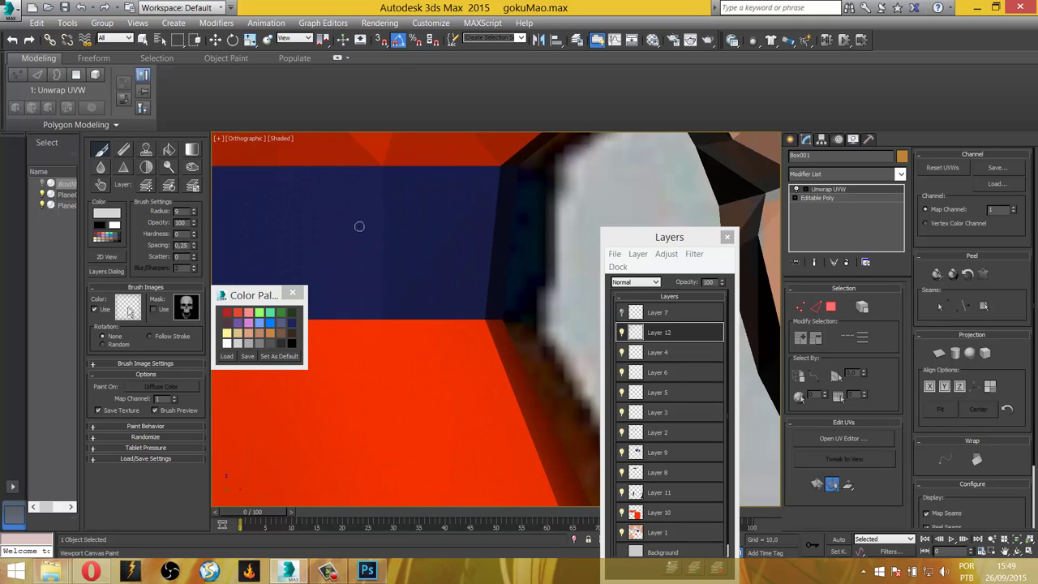
drag(359, 226, 495, 222)
drag(377, 263, 493, 261)
alt+middle_drag(493, 261, 376, 238)
drag(362, 231, 555, 229)
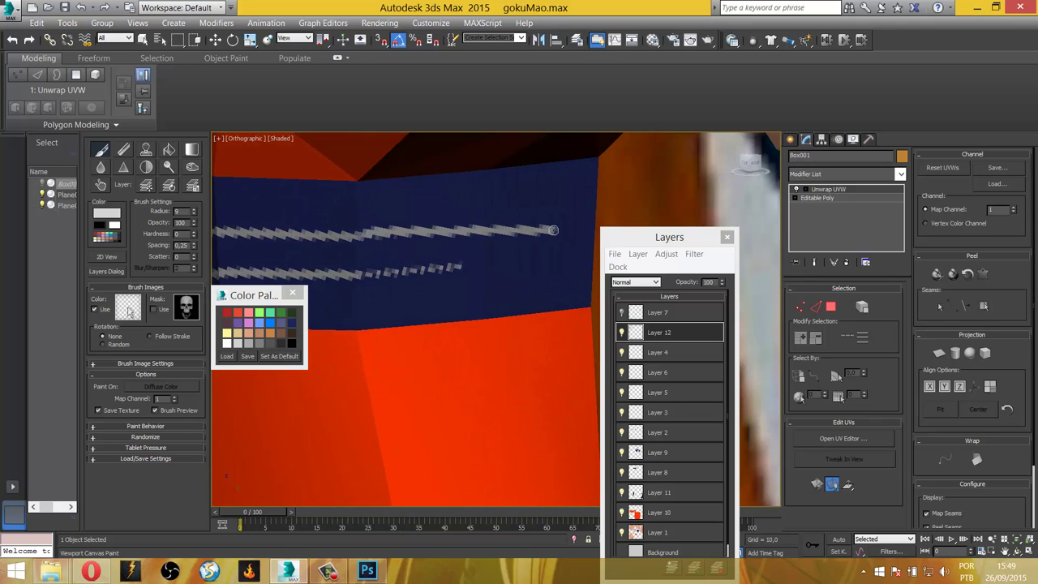
drag(383, 273, 544, 270)
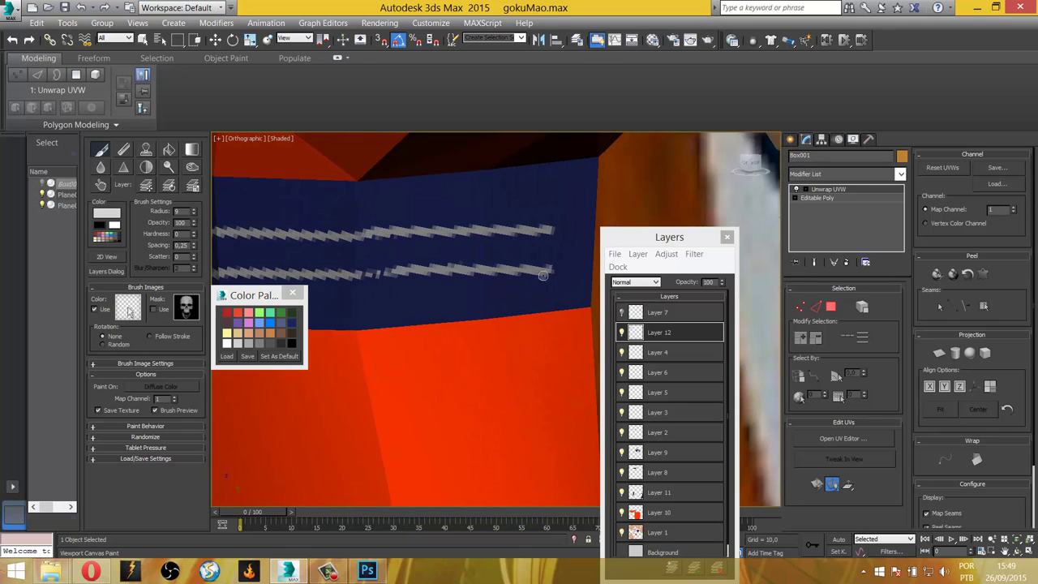
Paint vertical grey fold lines running down from the belt on the gi.
scroll(543, 275, down, 10)
alt+middle_drag(511, 287, 465, 305)
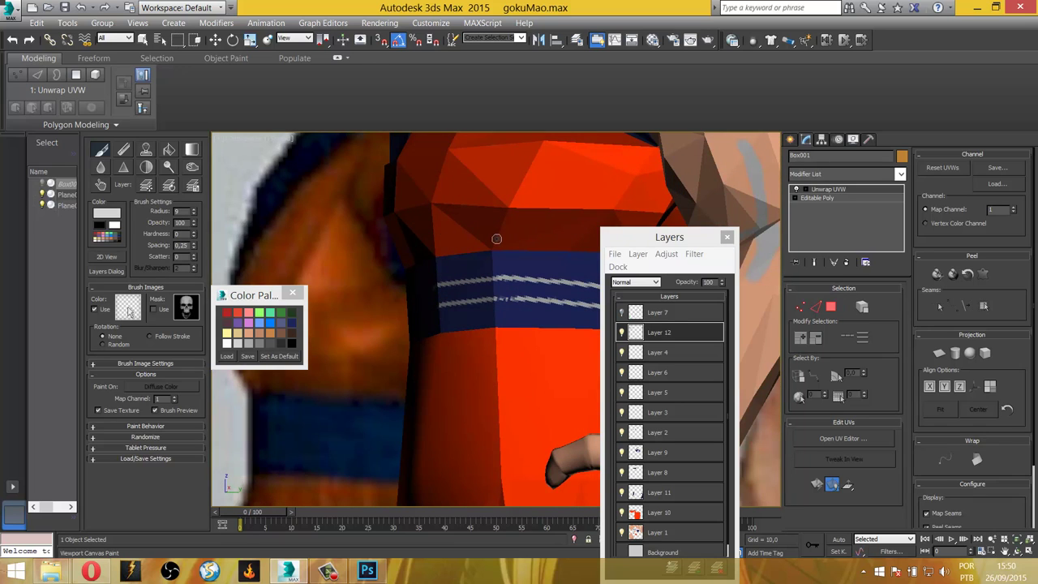
drag(494, 240, 507, 394)
mouse_move(507, 394)
alt+middle_down()
mouse_move(528, 357)
mouse_move(502, 245)
alt+middle_up()
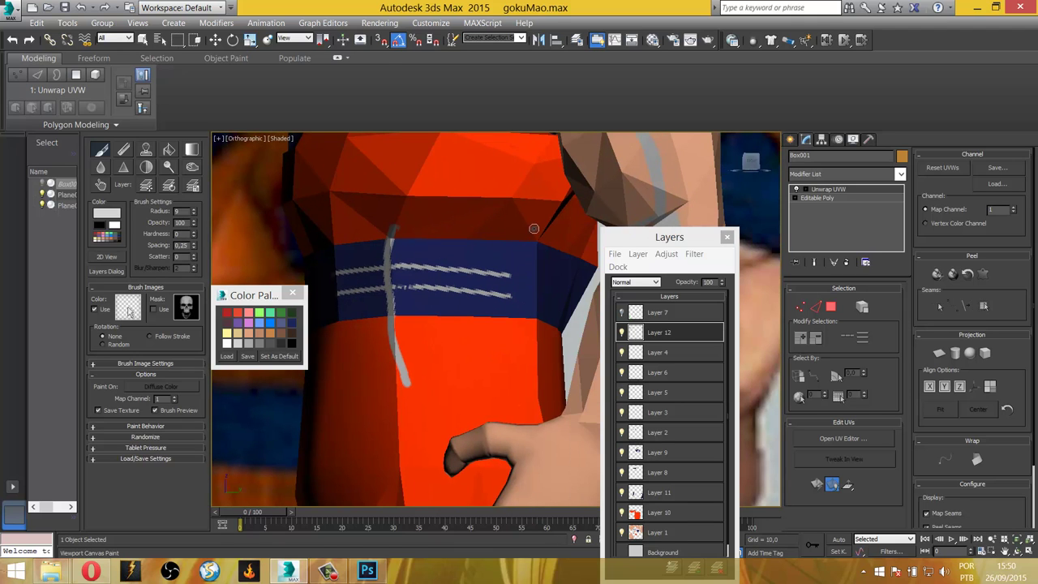
drag(534, 229, 535, 379)
drag(471, 224, 472, 443)
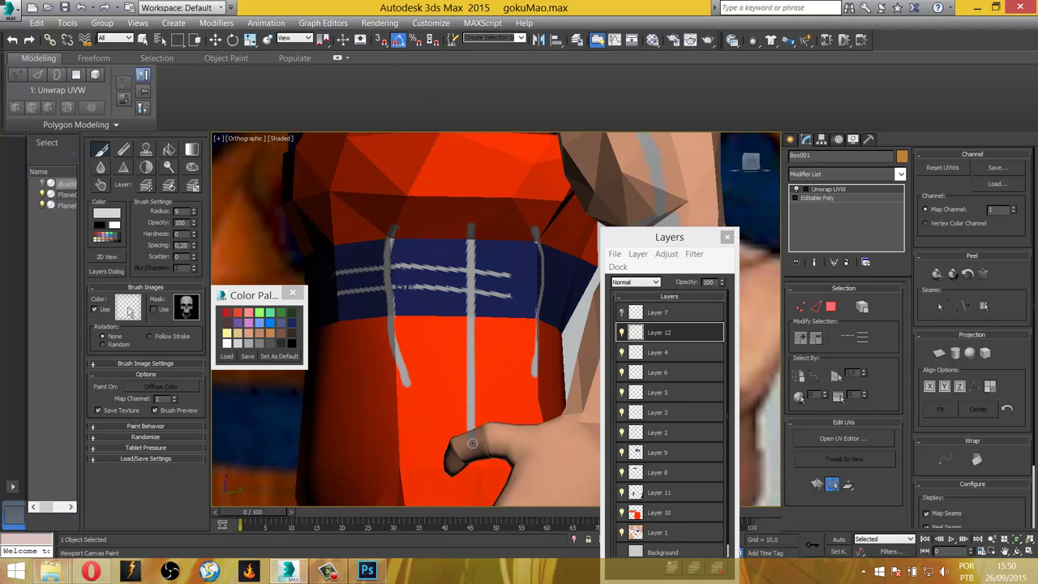
Paint a long grey fold line down the trouser leg, undoing one misplaced stroke.
scroll(454, 375, down, 5)
scroll(454, 374, up, 3)
scroll(442, 378, down, 4)
scroll(398, 326, up, 1)
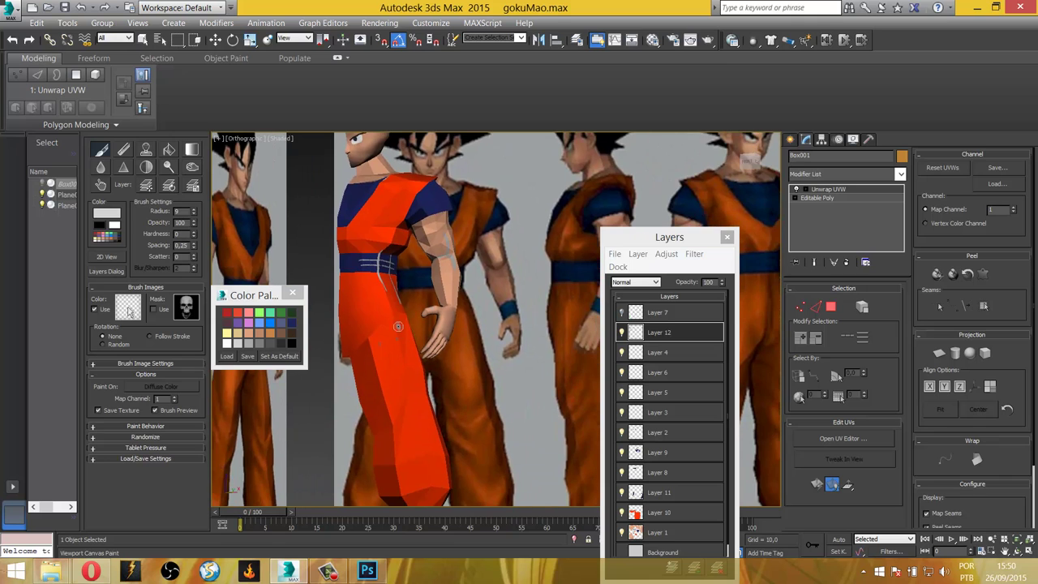
middle_drag(411, 414, 399, 339)
scroll(378, 340, up, 2)
scroll(393, 260, up, 1)
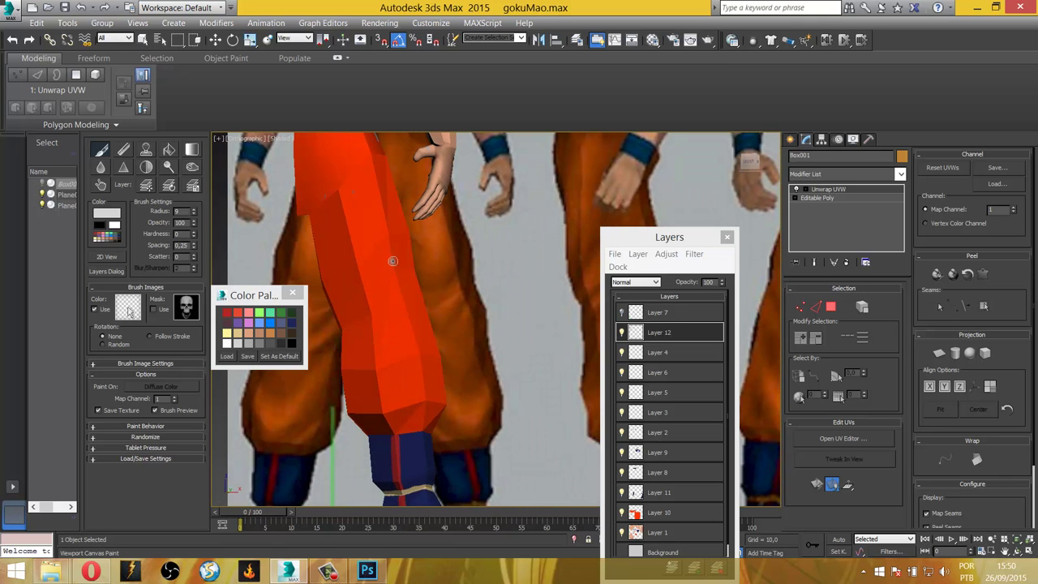
drag(395, 236, 375, 301)
key(ctrl+z)
scroll(409, 254, up, 1)
scroll(380, 208, up, 3)
drag(367, 181, 340, 367)
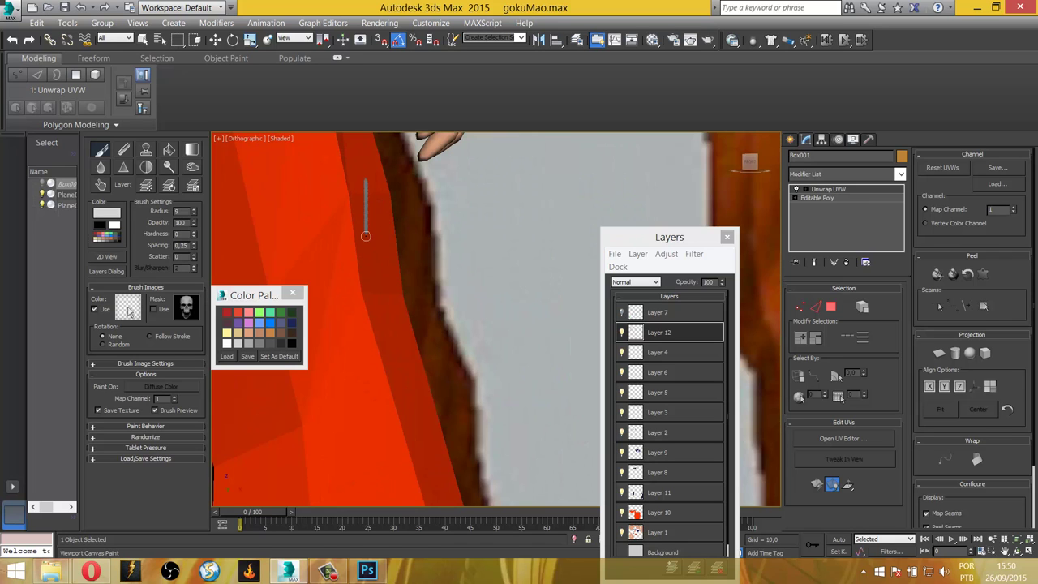
Add a grey fold line lower on the leg, redoing the first attempt.
scroll(385, 316, down, 3)
scroll(386, 316, down, 2)
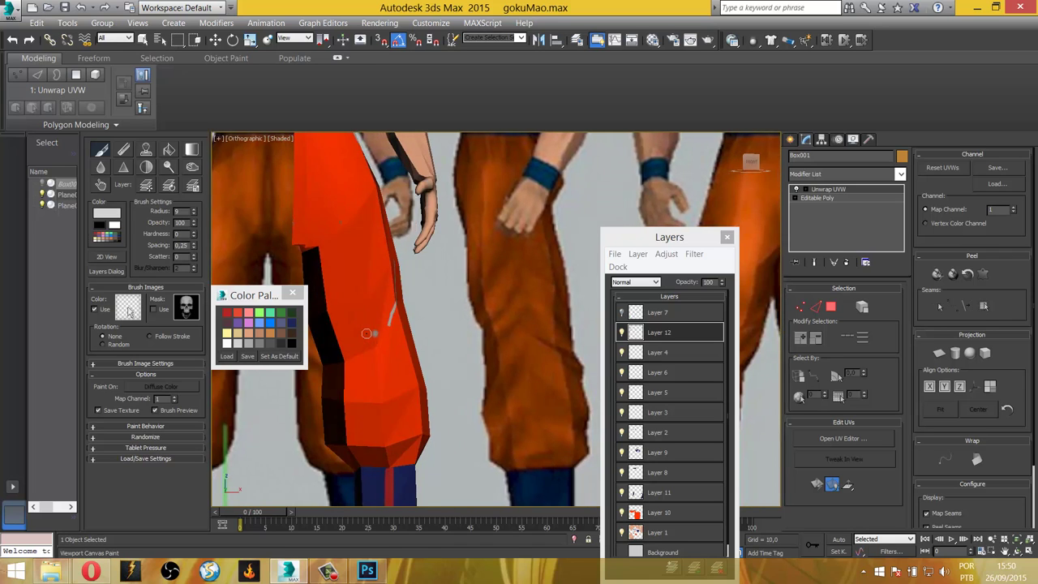
scroll(387, 324, down, 2)
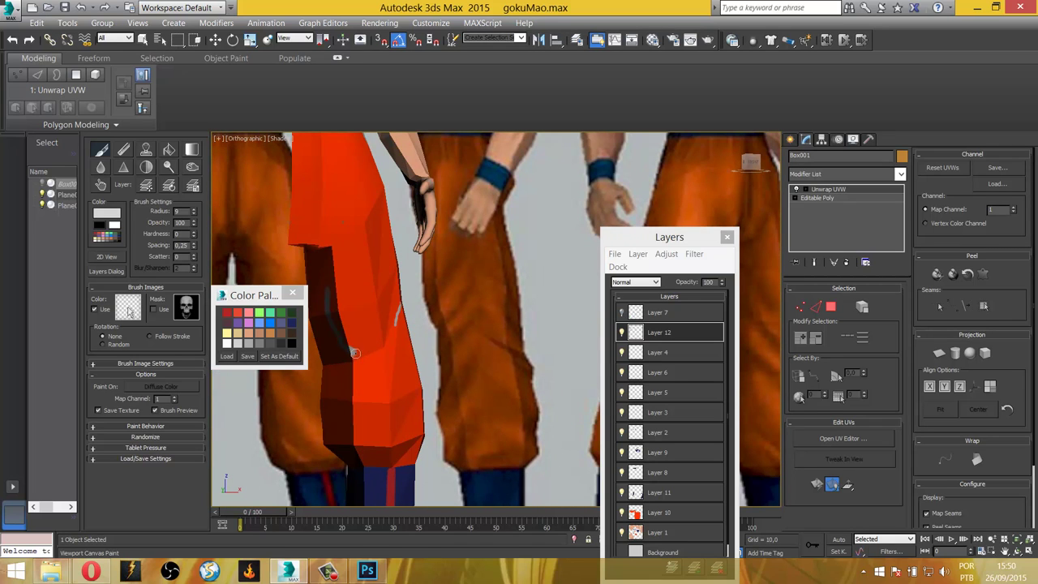
drag(334, 368, 367, 444)
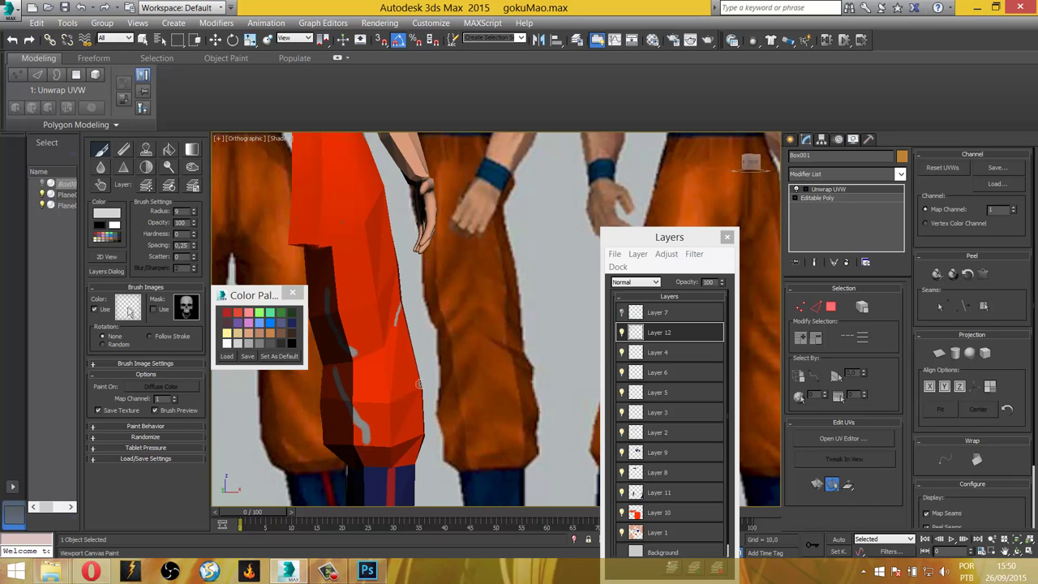
key(ctrl+z)
drag(341, 394, 376, 430)
Add short grey folds on the trouser leg from several angles, discarding one unwanted stroke.
alt+middle_drag(376, 430, 387, 378)
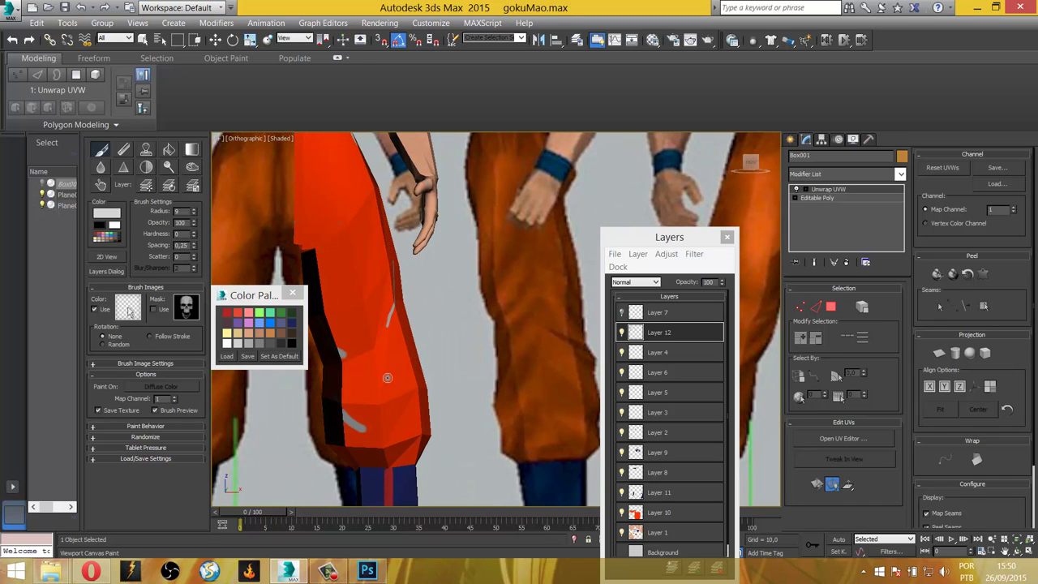
drag(396, 347, 381, 381)
mouse_move(420, 378)
alt+middle_down()
mouse_move(367, 382)
mouse_move(378, 362)
alt+middle_up()
drag(385, 289, 405, 352)
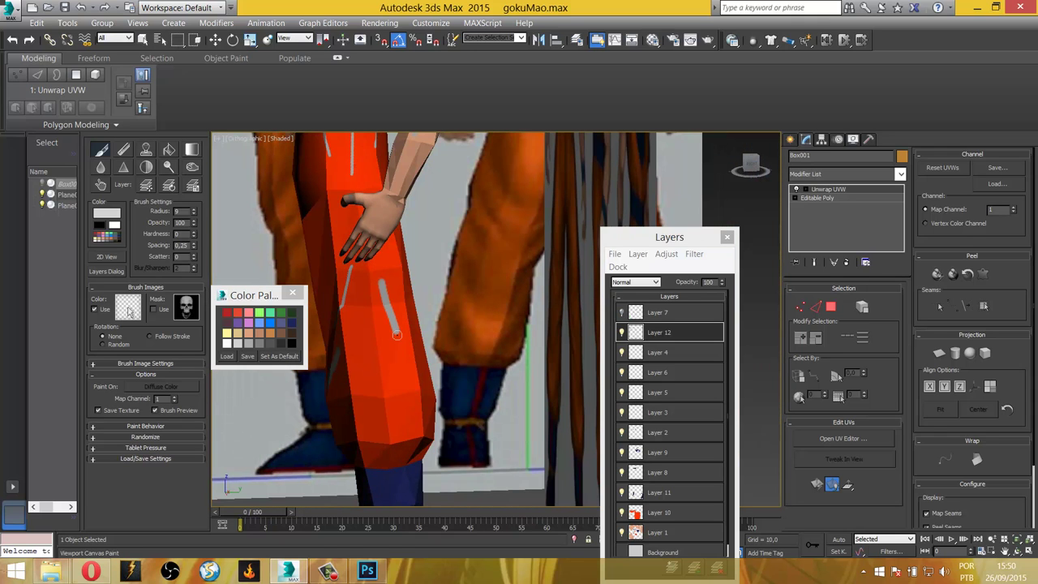
key(ctrl+z)
alt+middle_drag(405, 352, 386, 309)
drag(374, 286, 410, 333)
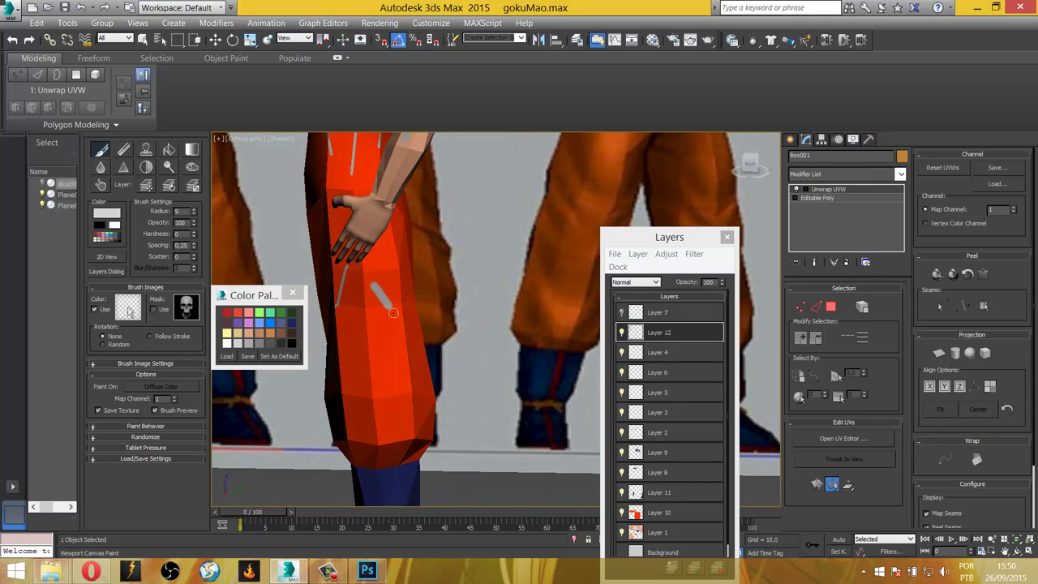
alt+middle_drag(410, 332, 405, 334)
drag(382, 370, 427, 398)
alt+middle_drag(427, 398, 427, 316)
alt+middle_drag(384, 316, 384, 293)
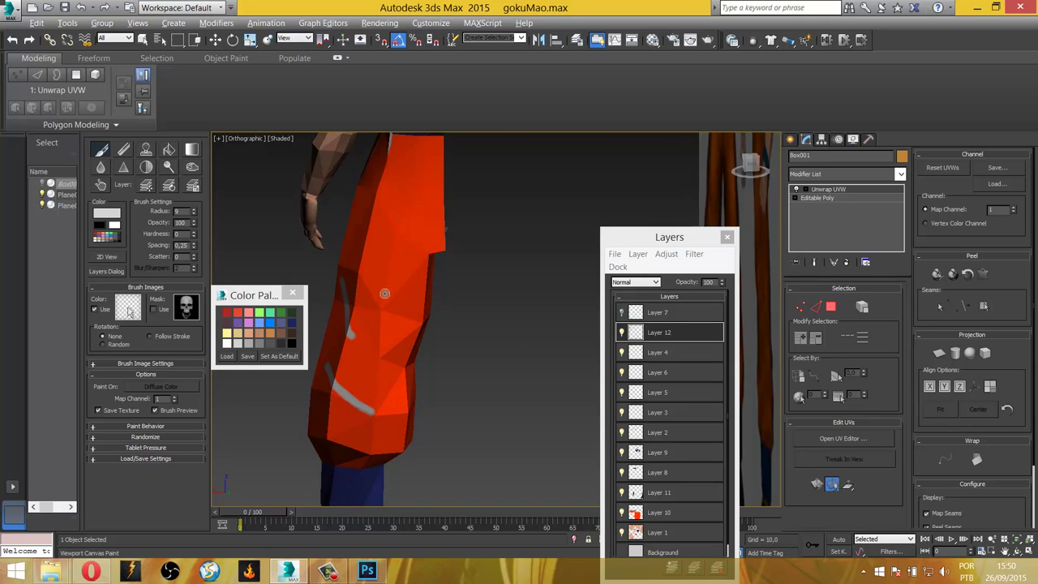
Add two more grey fold strokes on the pants and view the whole character from the side.
scroll(412, 352, up, 3)
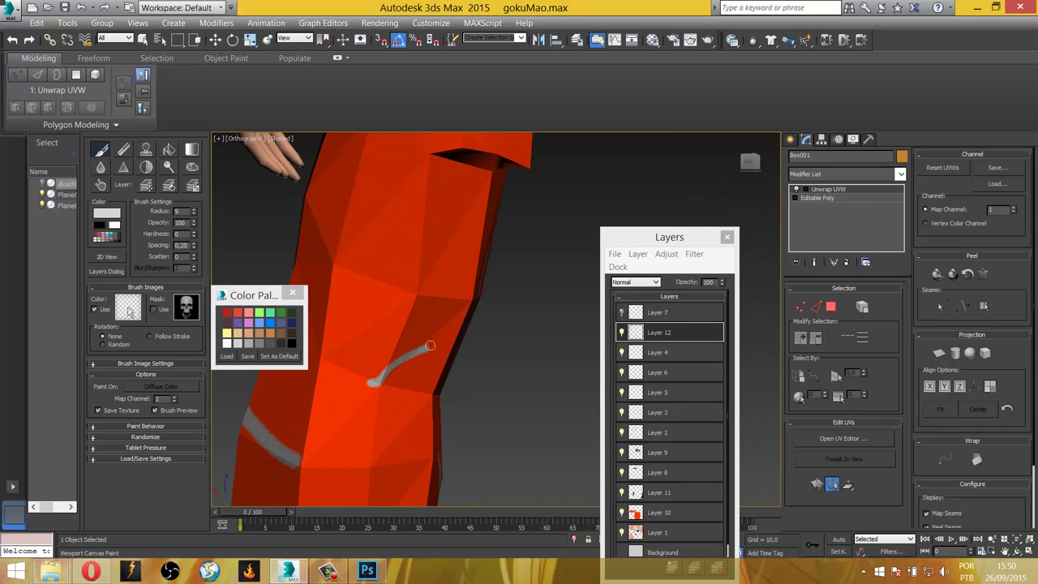
drag(430, 345, 454, 288)
alt+middle_drag(455, 288, 418, 389)
scroll(383, 455, down, 5)
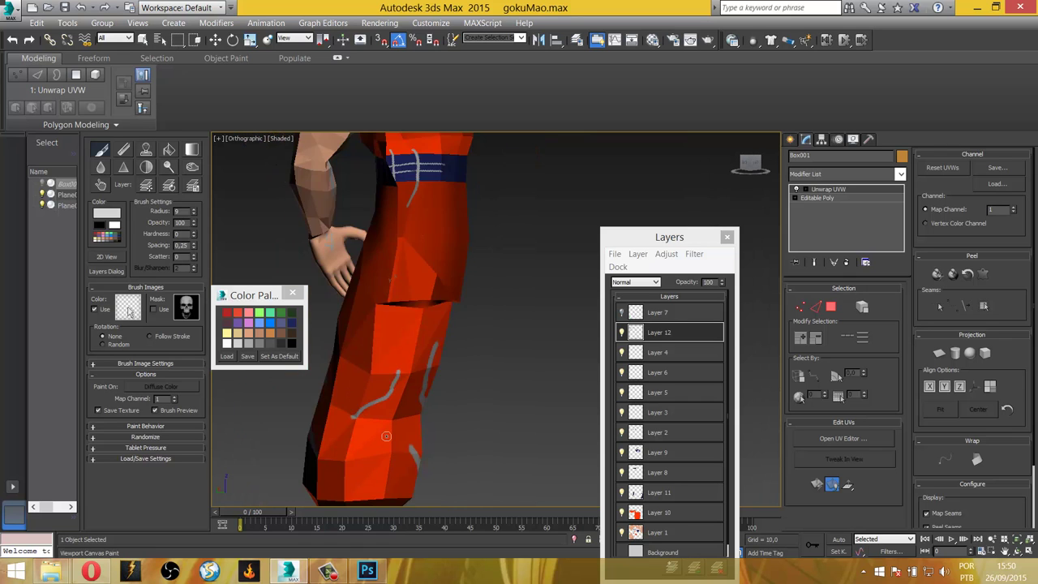
scroll(382, 455, down, 3)
mouse_move(382, 455)
alt+middle_down()
mouse_move(456, 372)
mouse_move(484, 386)
alt+middle_up()
scroll(484, 387, up, 4)
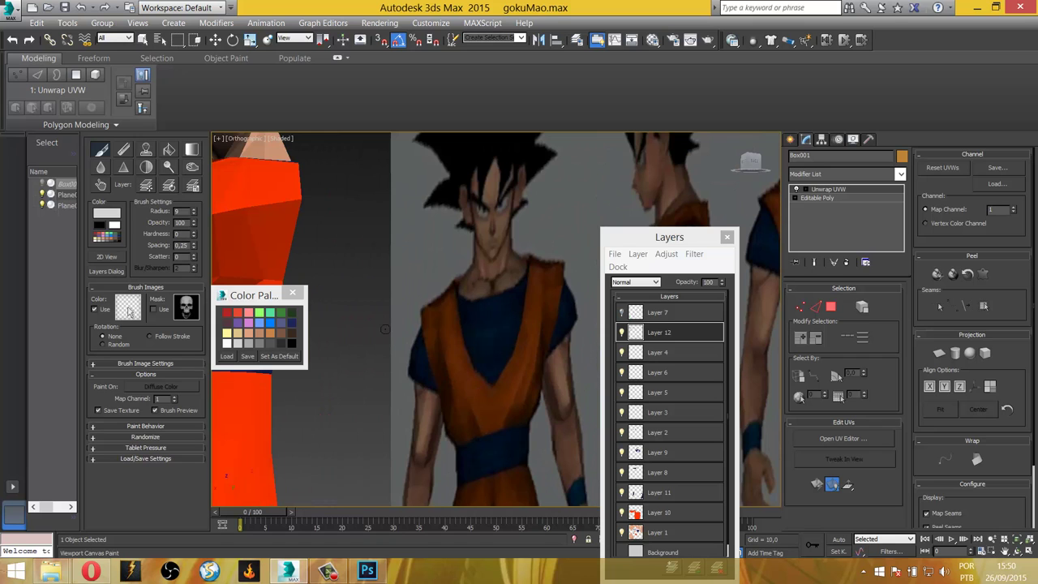
Paint a grey stroke on the torso, then frame the model against the reference planes.
alt+middle_drag(318, 215, 375, 249)
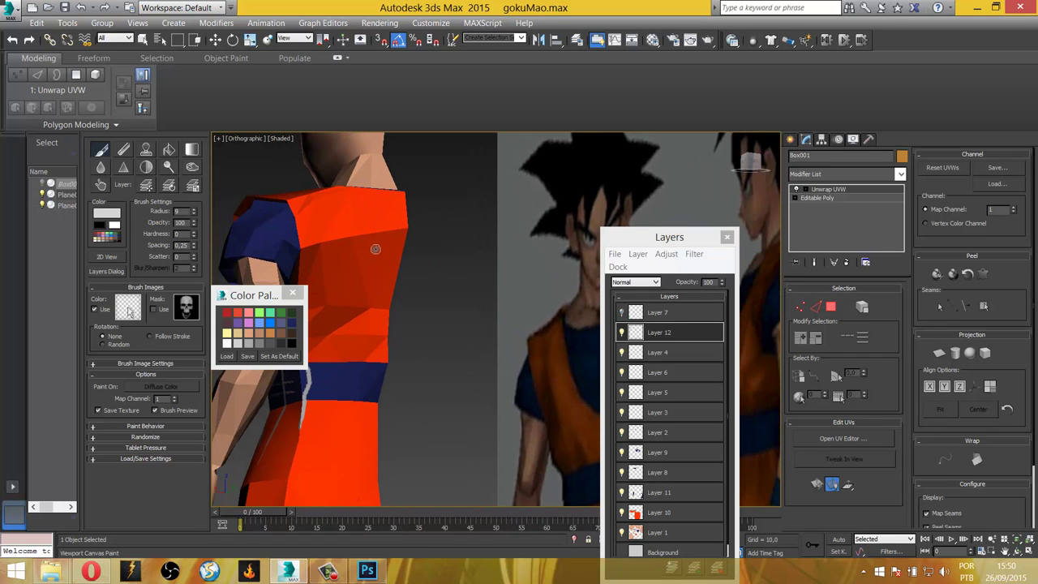
drag(346, 259, 382, 308)
scroll(333, 316, down, 4)
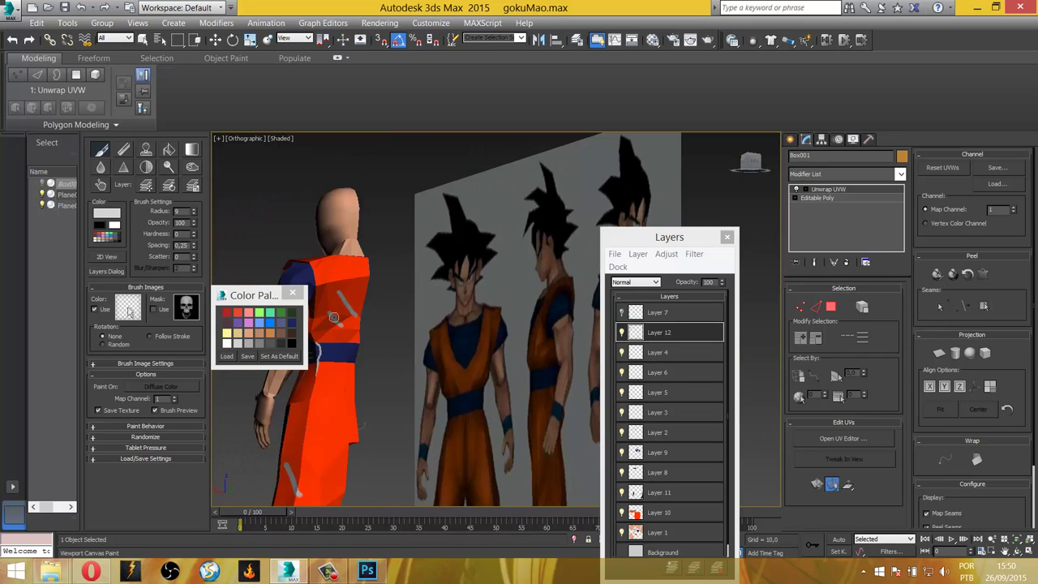
alt+middle_drag(332, 316, 373, 361)
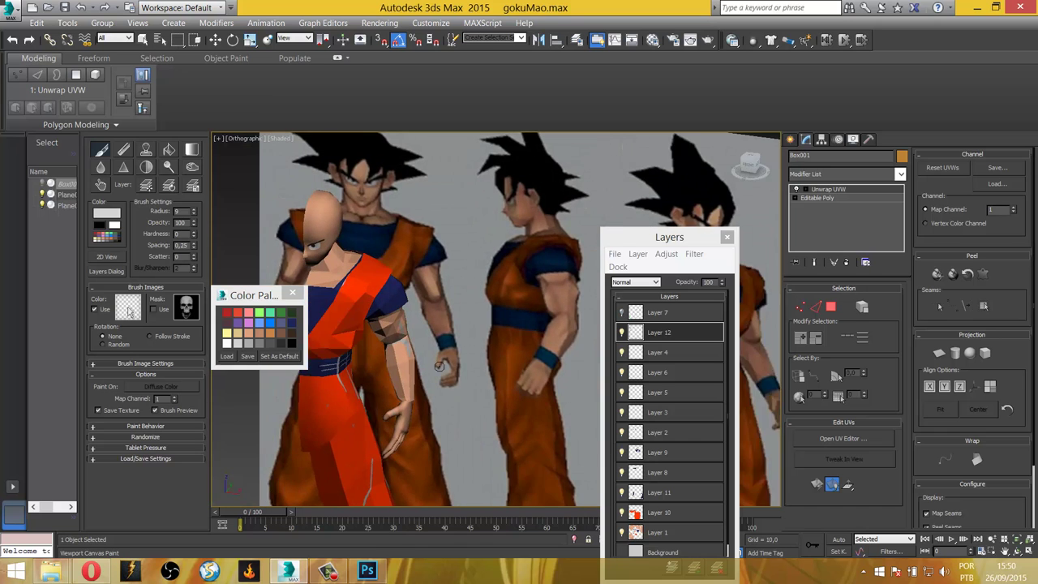
scroll(378, 369, up, 3)
scroll(380, 375, up, 2)
scroll(380, 375, down, 3)
alt+middle_drag(435, 347, 365, 327)
scroll(371, 332, up, 4)
scroll(429, 343, down, 3)
scroll(413, 336, up, 2)
scroll(377, 324, up, 2)
Paint a wide grey crease down the front of the shirt.
drag(403, 284, 395, 326)
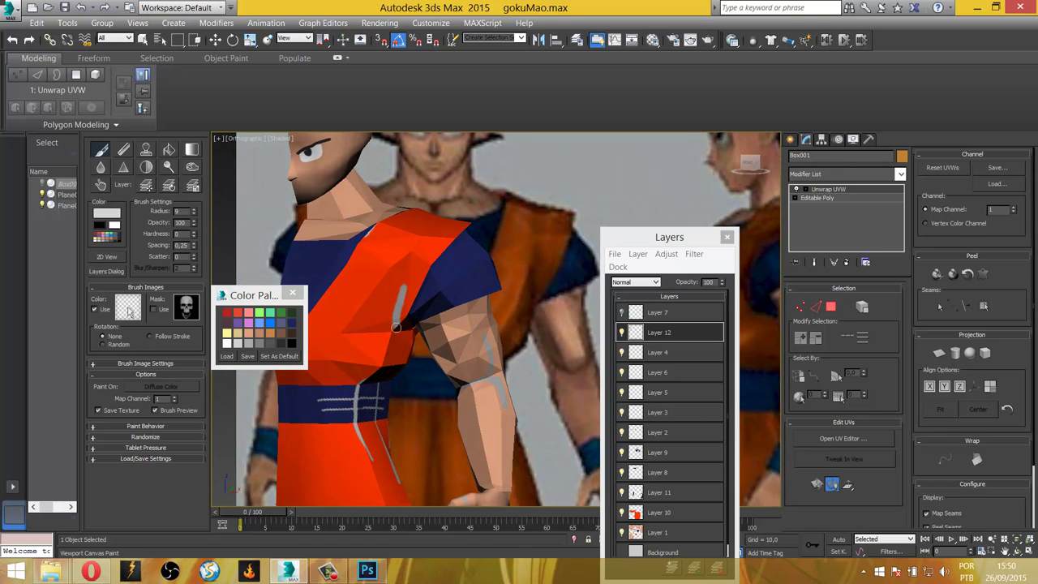
drag(410, 291, 400, 322)
scroll(415, 342, up, 3)
scroll(401, 348, up, 2)
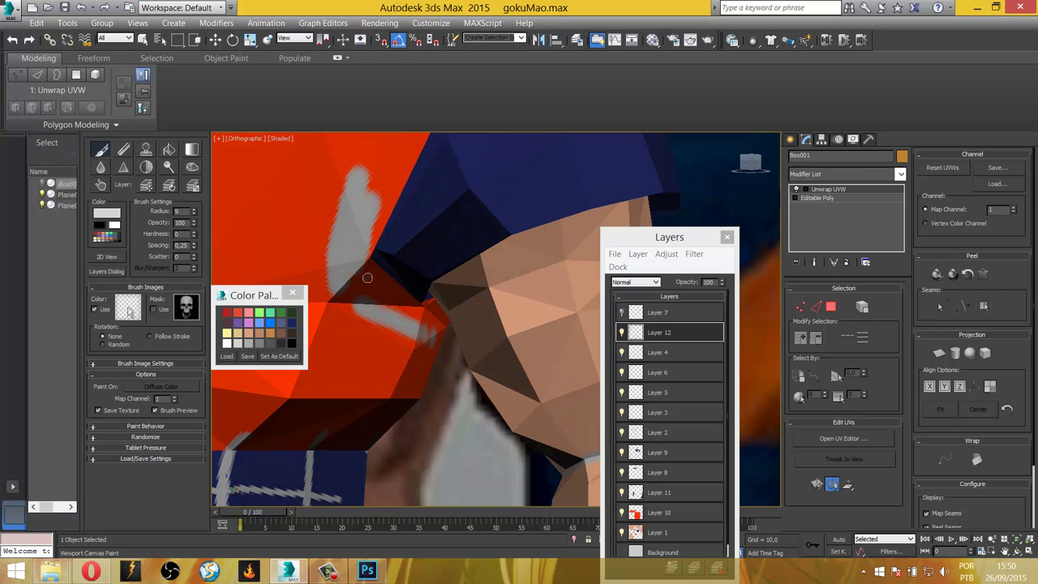
Raise the brush radius to 20, try covering the dark triangle, then undo that paint.
mouse_move(367, 278)
mouse_down()
mouse_move(408, 304)
mouse_move(404, 268)
mouse_up()
drag(194, 208, 194, 203)
mouse_move(359, 283)
mouse_down()
mouse_move(345, 302)
mouse_move(367, 273)
mouse_up()
key(ctrl+z)
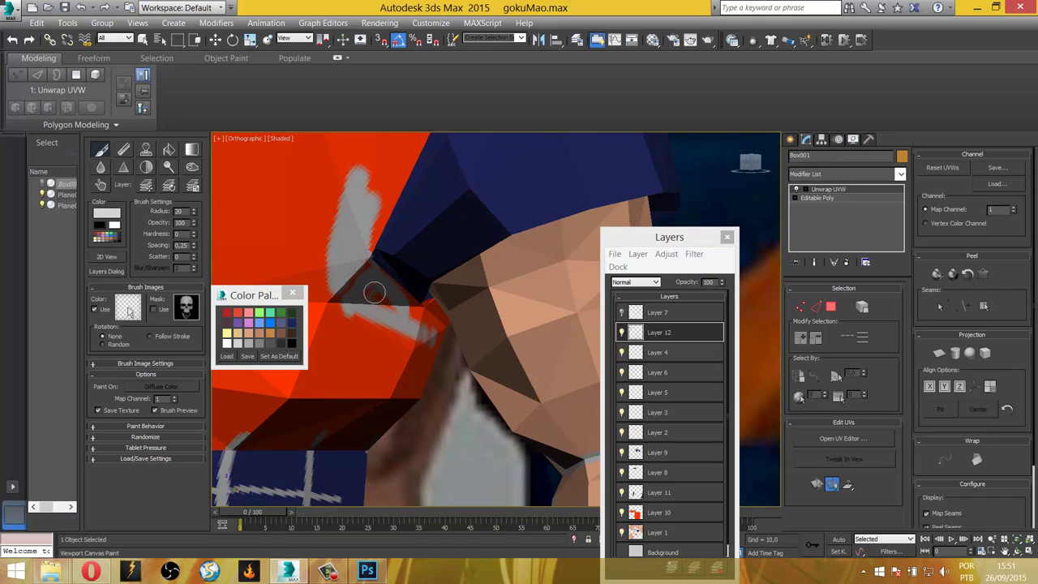
Cover the orange marks on the band with grey and stroke grey down the dark strip.
scroll(415, 337, up, 2)
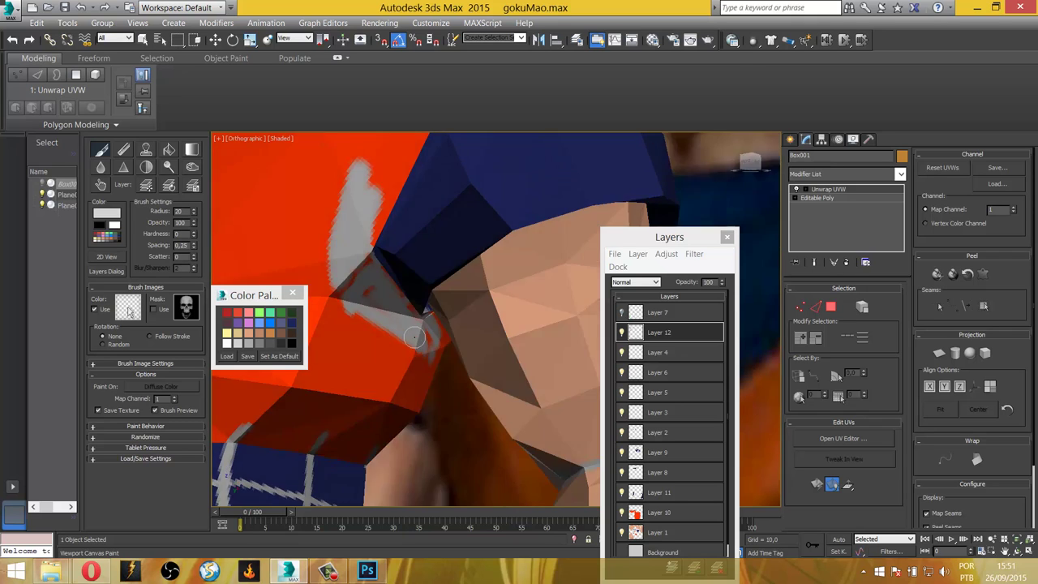
scroll(414, 337, up, 2)
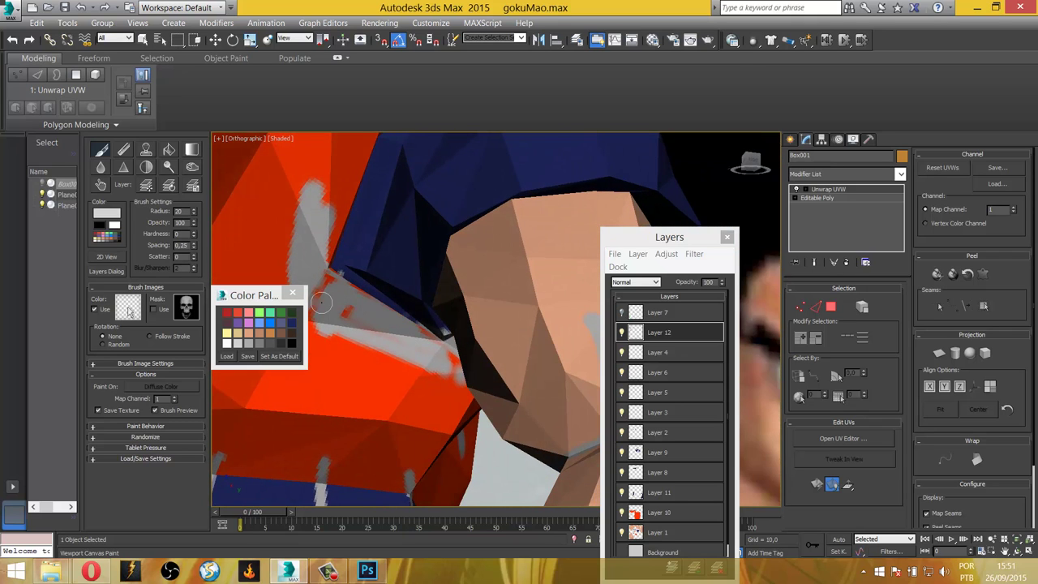
drag(334, 314, 361, 348)
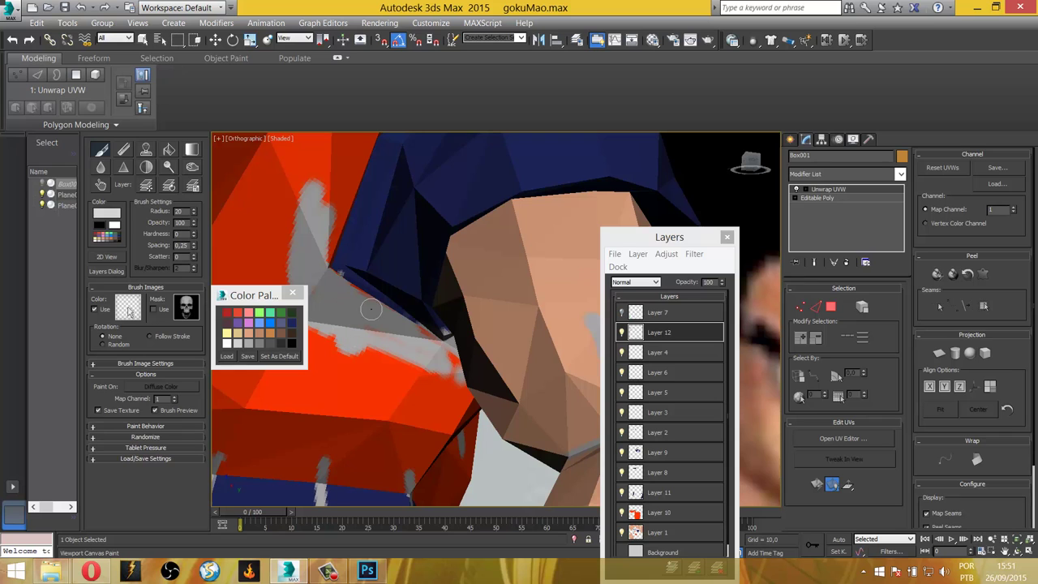
alt+middle_drag(371, 309, 368, 357)
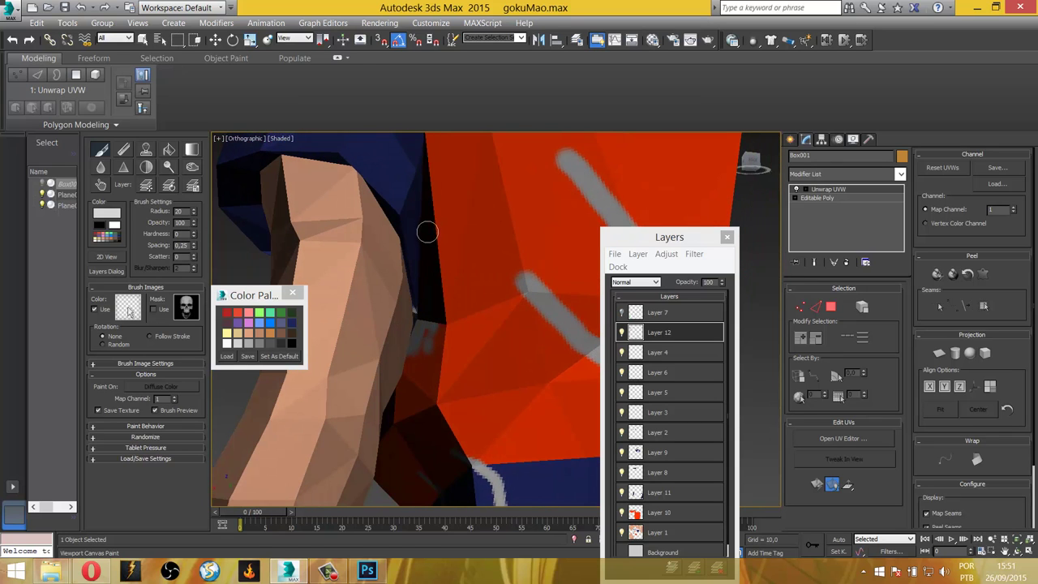
drag(438, 262, 446, 326)
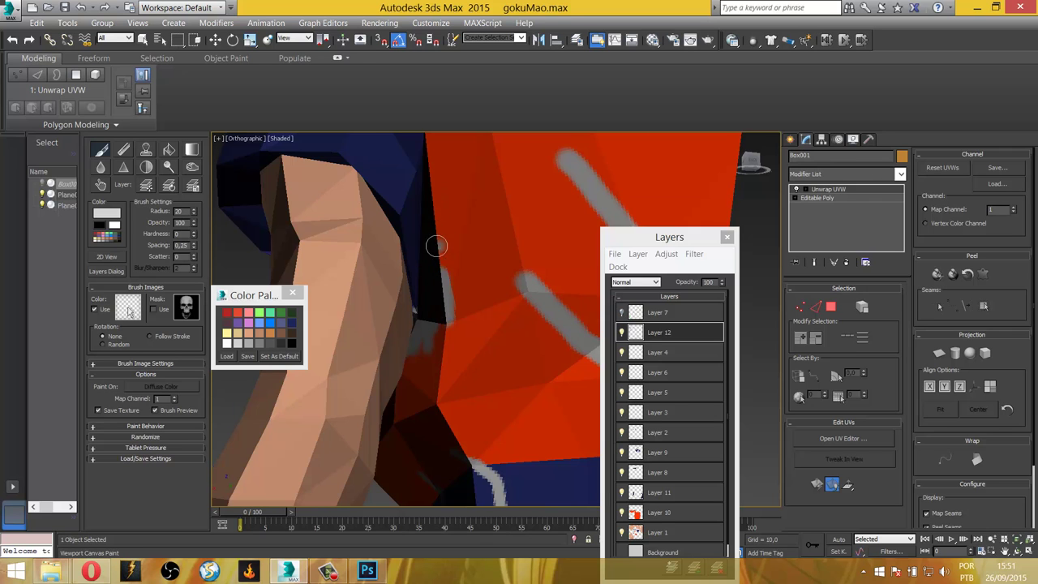
Paint light grey over the dark area beside the shoulder.
scroll(435, 245, down, 4)
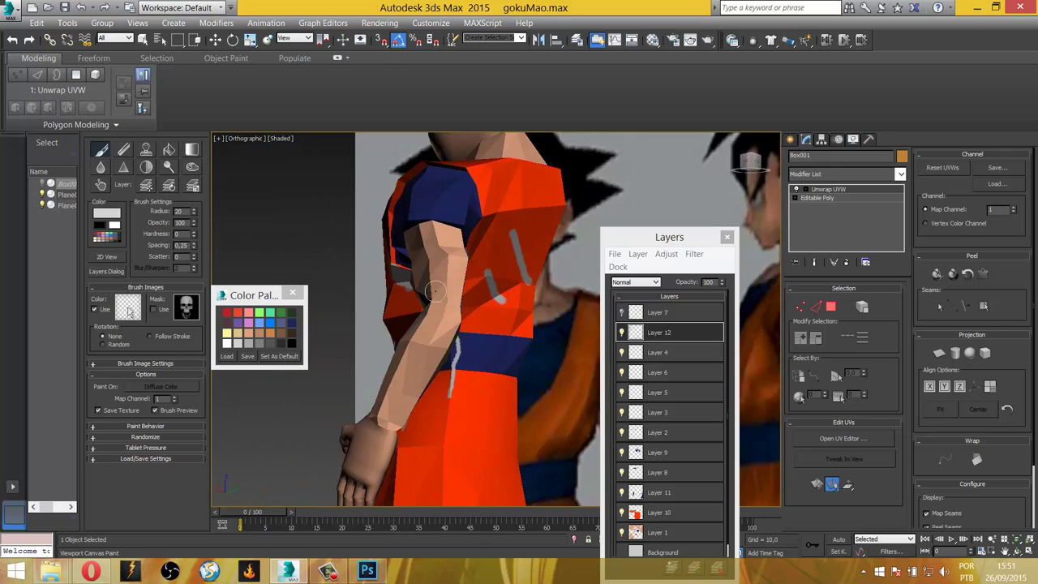
alt+middle_drag(435, 290, 436, 292)
scroll(443, 307, up, 5)
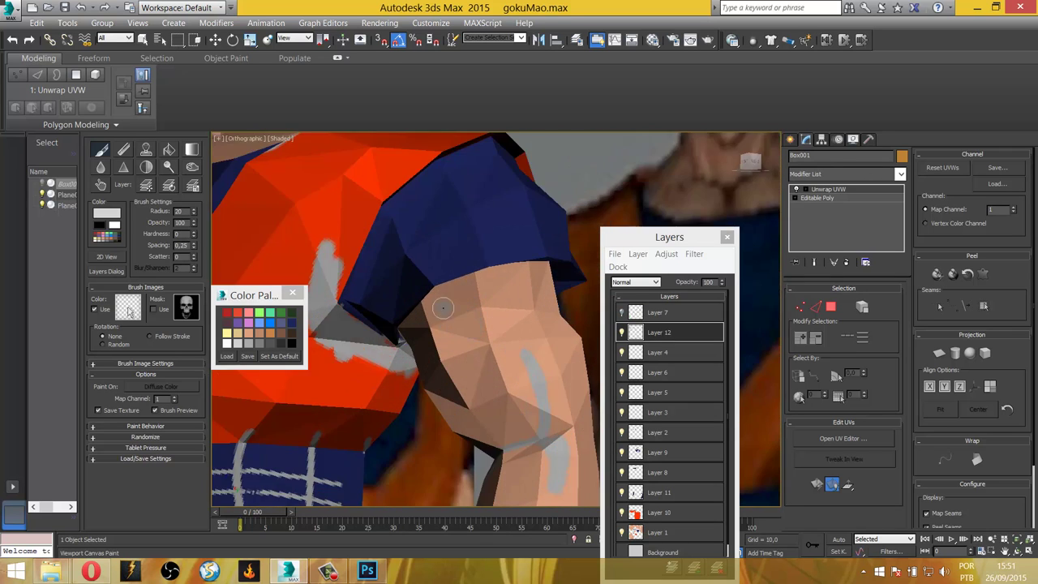
drag(361, 321, 349, 276)
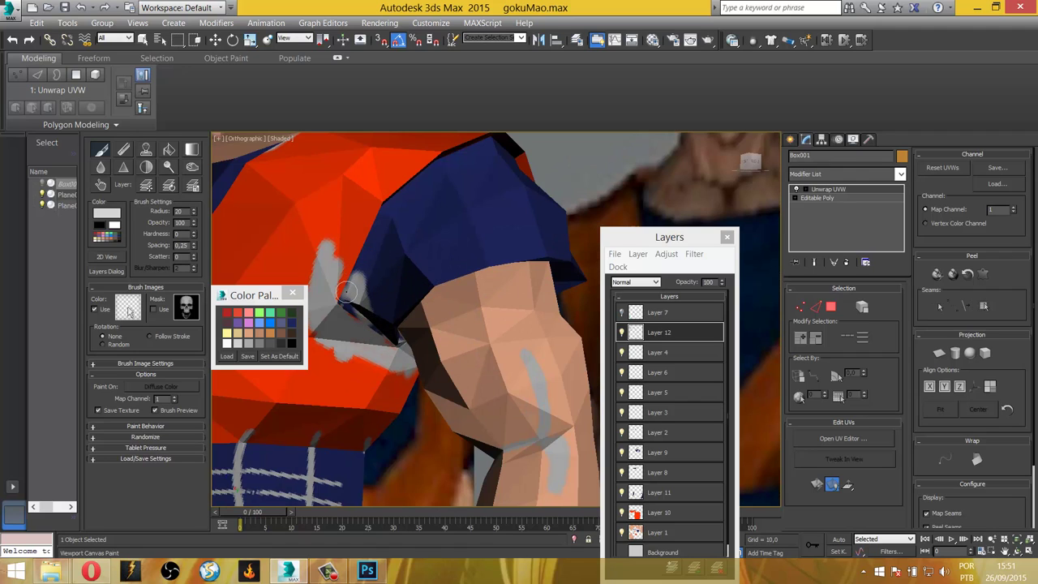
Paint a light-grey highlight along the top of the blue shoulder sleeve.
scroll(342, 295, down, 2)
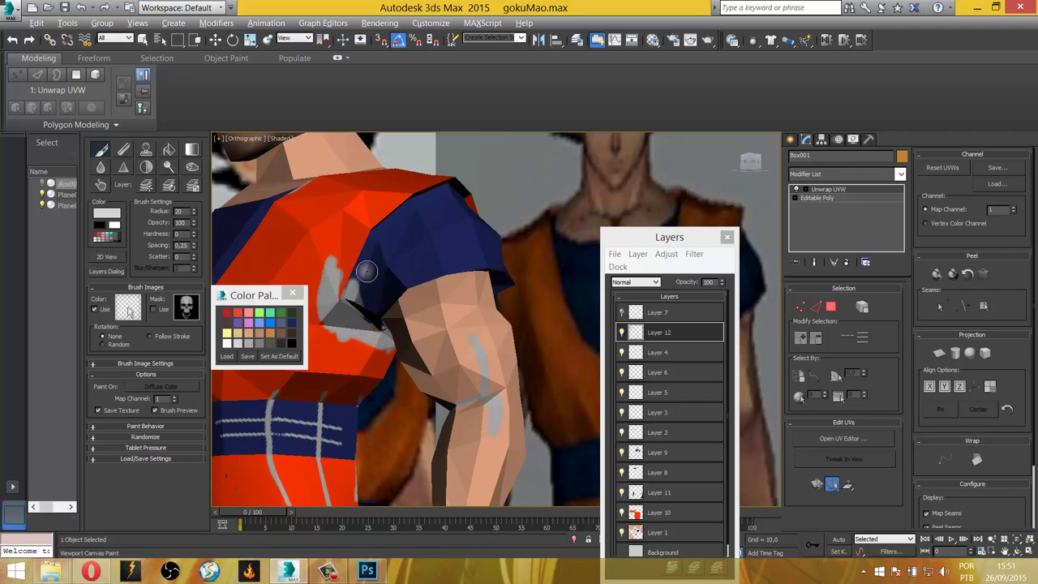
drag(430, 196, 360, 246)
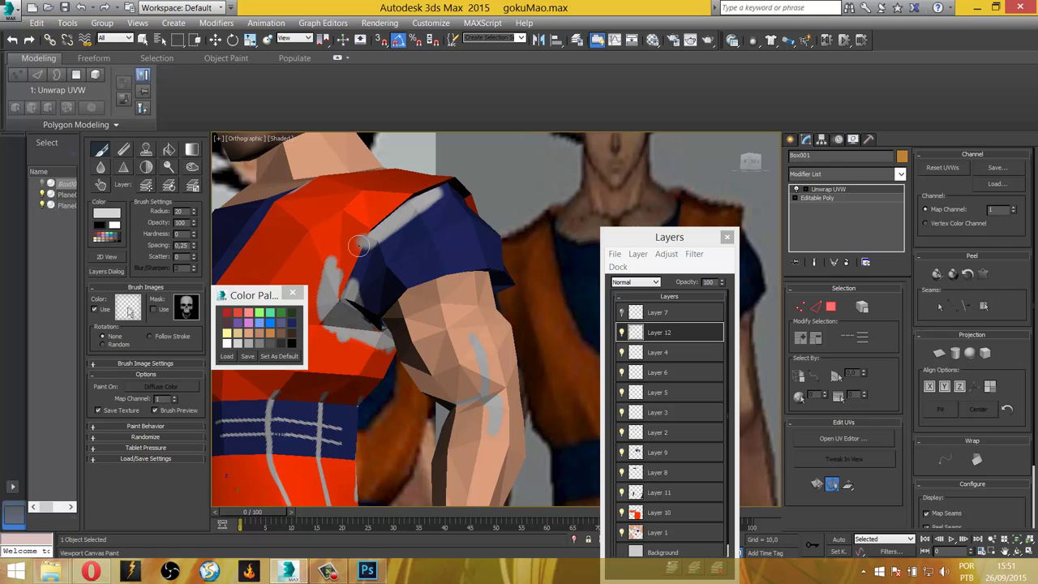
alt+middle_drag(448, 194, 386, 213)
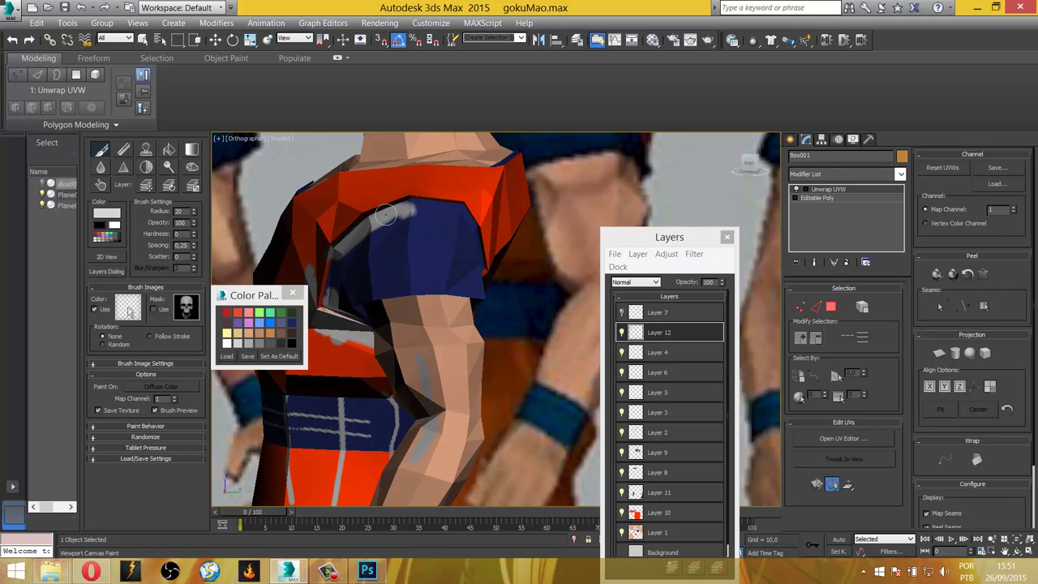
mouse_move(386, 213)
mouse_down()
mouse_move(465, 232)
mouse_move(447, 217)
mouse_up()
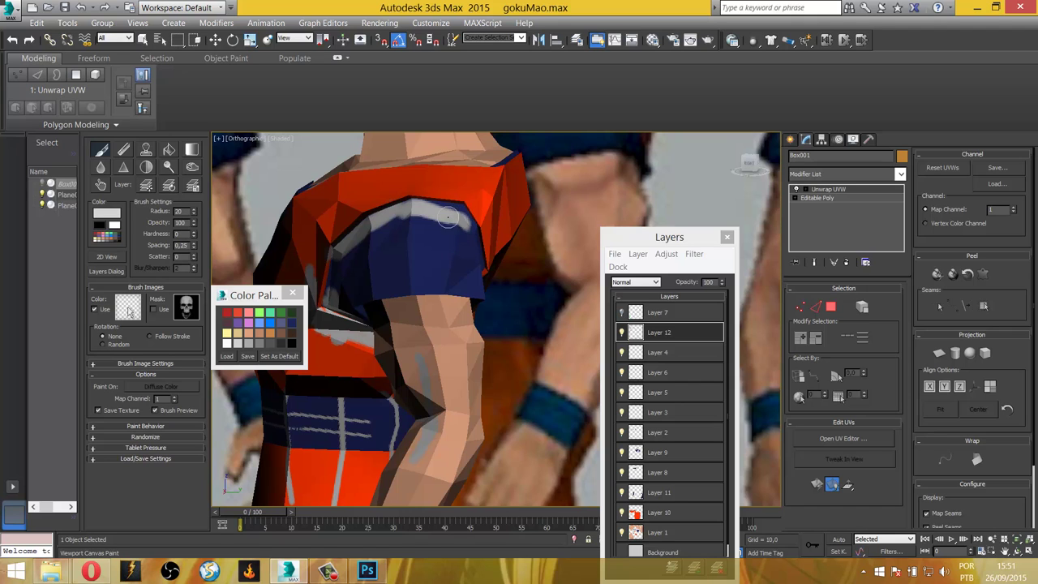
drag(448, 218, 445, 229)
alt+middle_drag(444, 228, 441, 226)
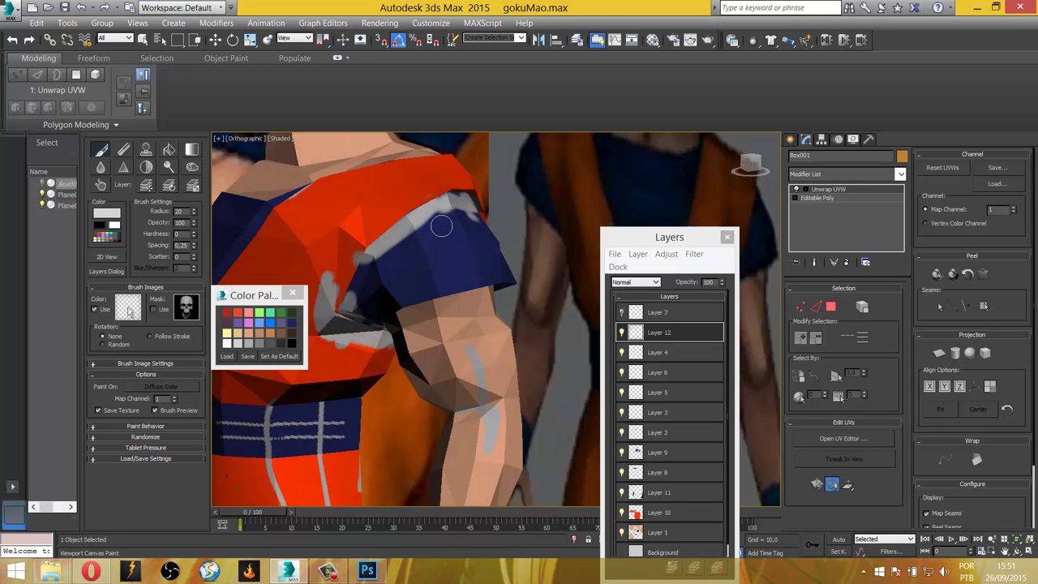
scroll(441, 226, up, 3)
scroll(429, 256, up, 2)
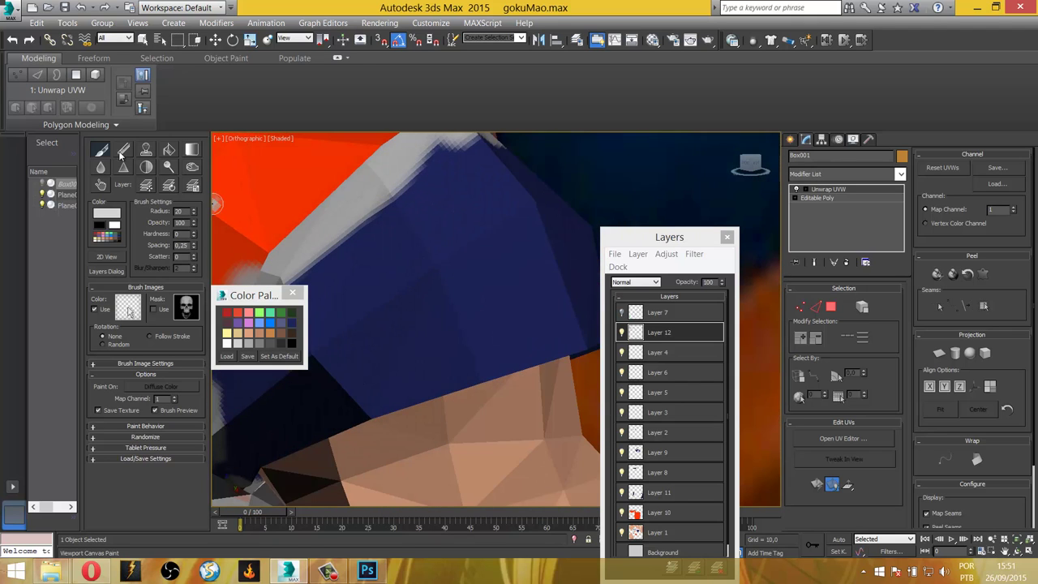
Switch to the eraser and back to the paint brush while re-angling the shoulder view.
click(121, 151)
mouse_move(327, 243)
alt+middle_down()
mouse_move(338, 275)
mouse_move(215, 227)
alt+middle_up()
click(101, 150)
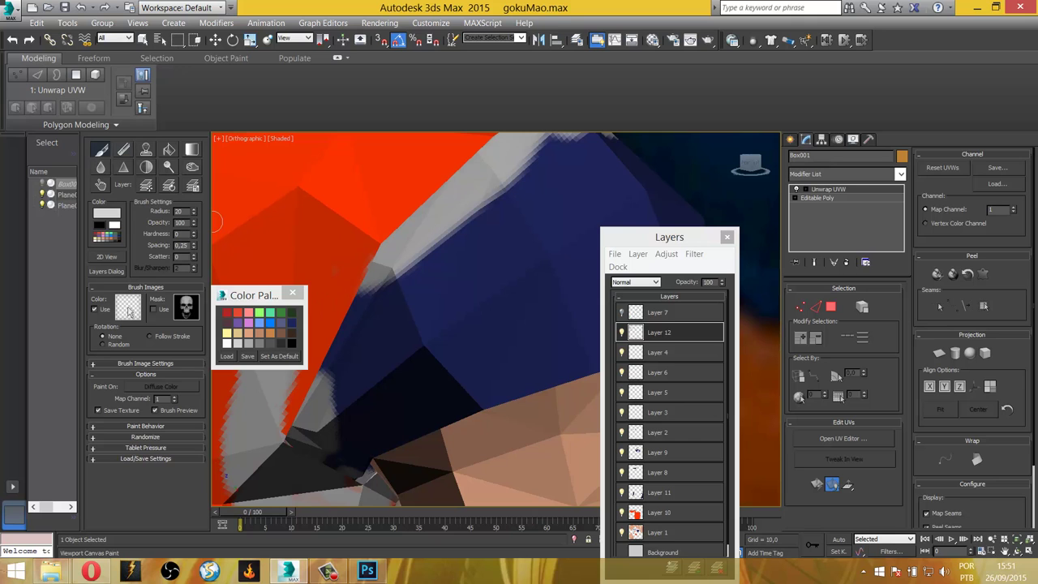
scroll(448, 291, down, 5)
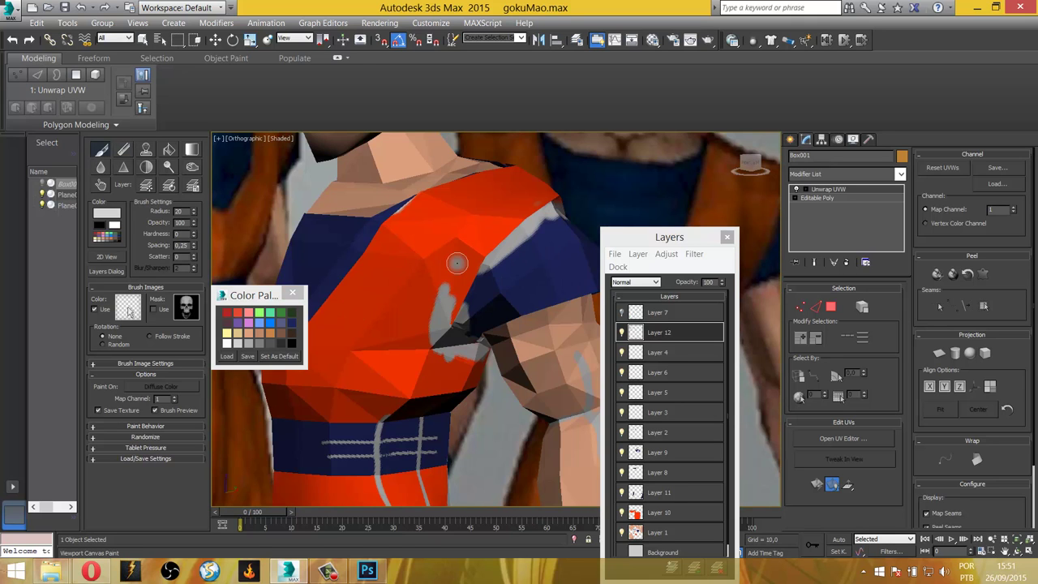
alt+middle_drag(510, 273, 496, 265)
scroll(490, 269, down, 3)
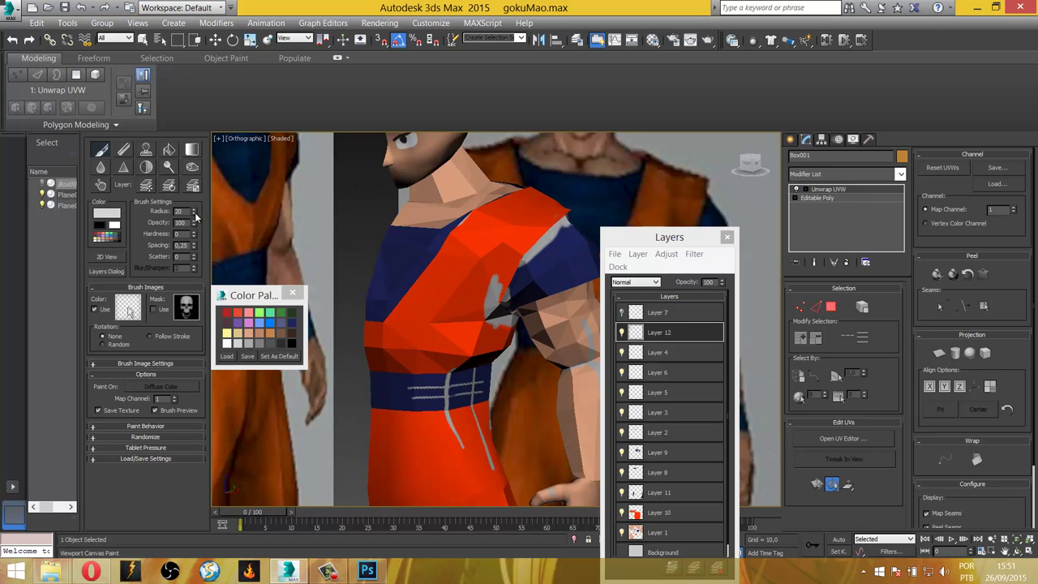
Set brush radius to 7, paint two grey creases on the shirt, and zoom out.
drag(194, 221, 193, 215)
drag(469, 287, 442, 329)
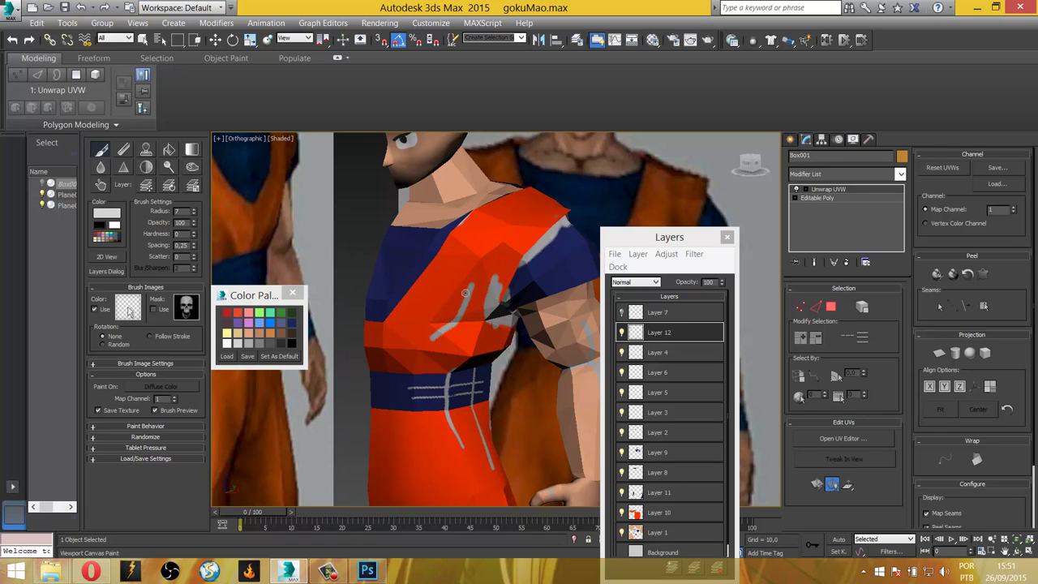
drag(465, 293, 428, 341)
mouse_move(441, 331)
alt+middle_down()
mouse_move(441, 365)
mouse_move(493, 388)
alt+middle_up()
scroll(395, 369, down, 3)
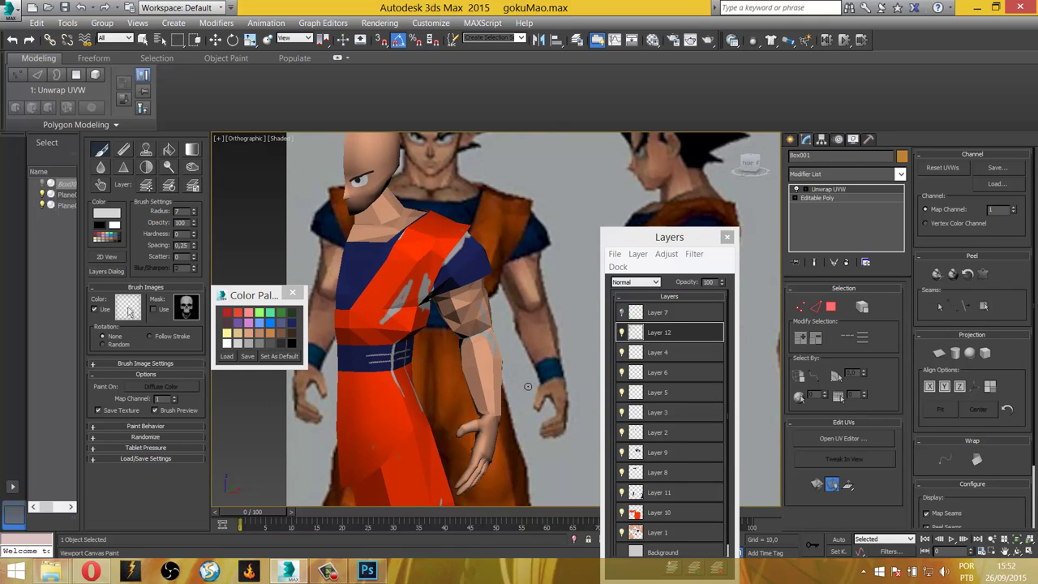
scroll(521, 378, up, 2)
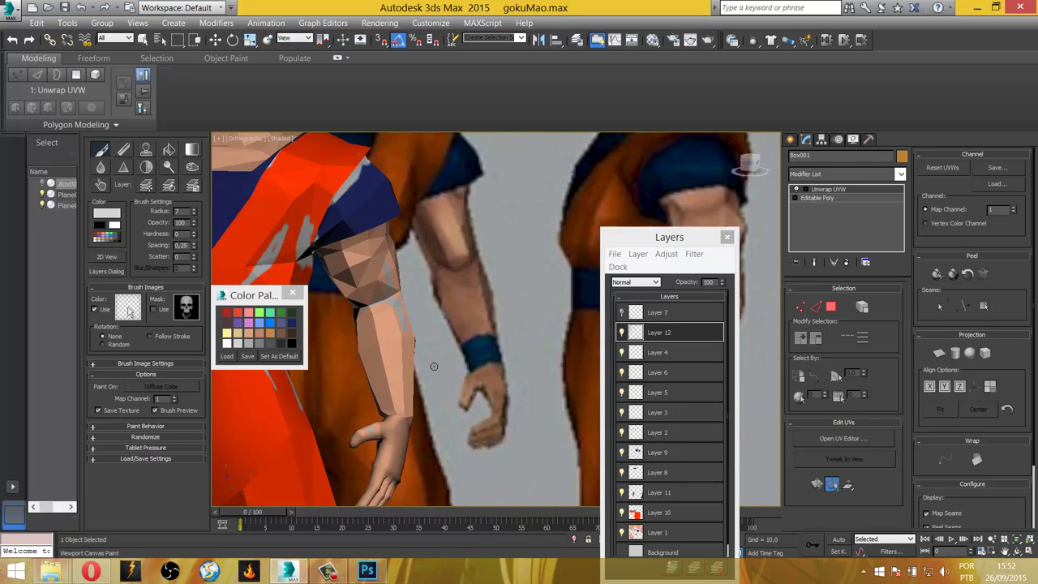
scroll(445, 370, down, 5)
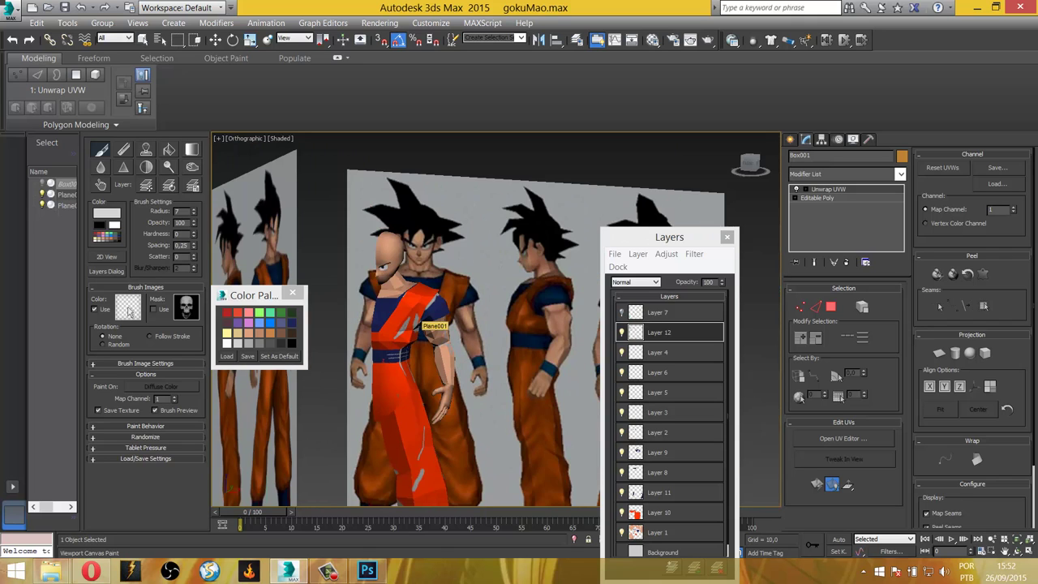
Orbit and zoom around the head, chin and collar to inspect the grey neck strokes.
scroll(382, 253, up, 1)
scroll(383, 253, up, 3)
scroll(382, 253, up, 1)
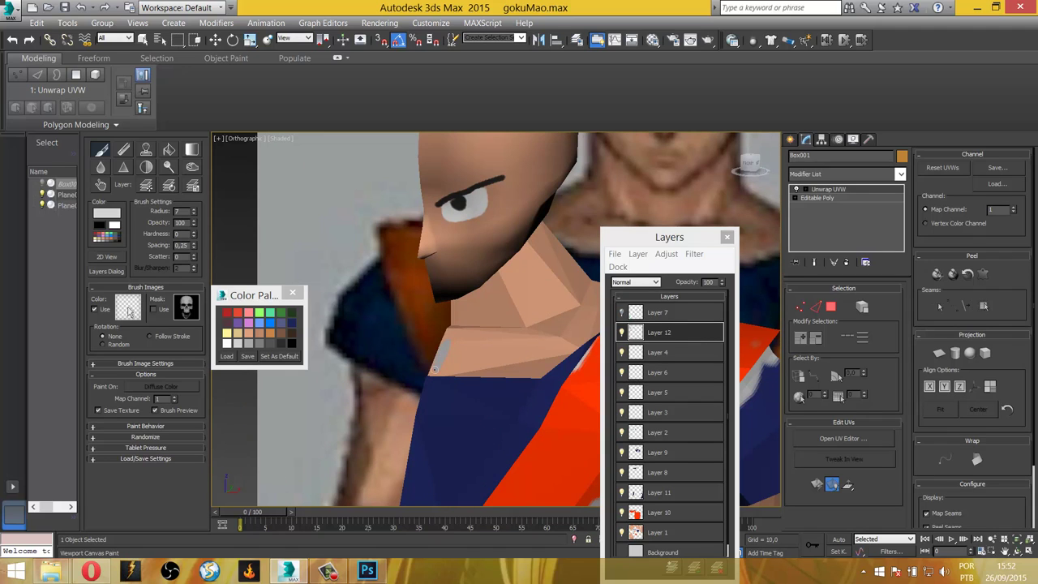
mouse_move(432, 373)
alt+middle_down()
mouse_move(359, 329)
mouse_move(375, 332)
alt+middle_up()
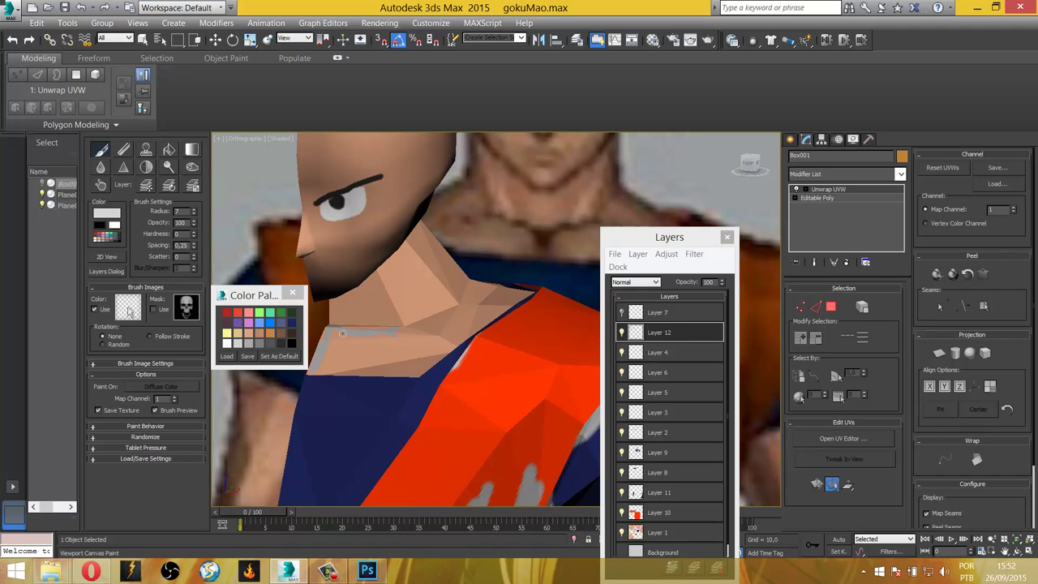
scroll(363, 326, up, 5)
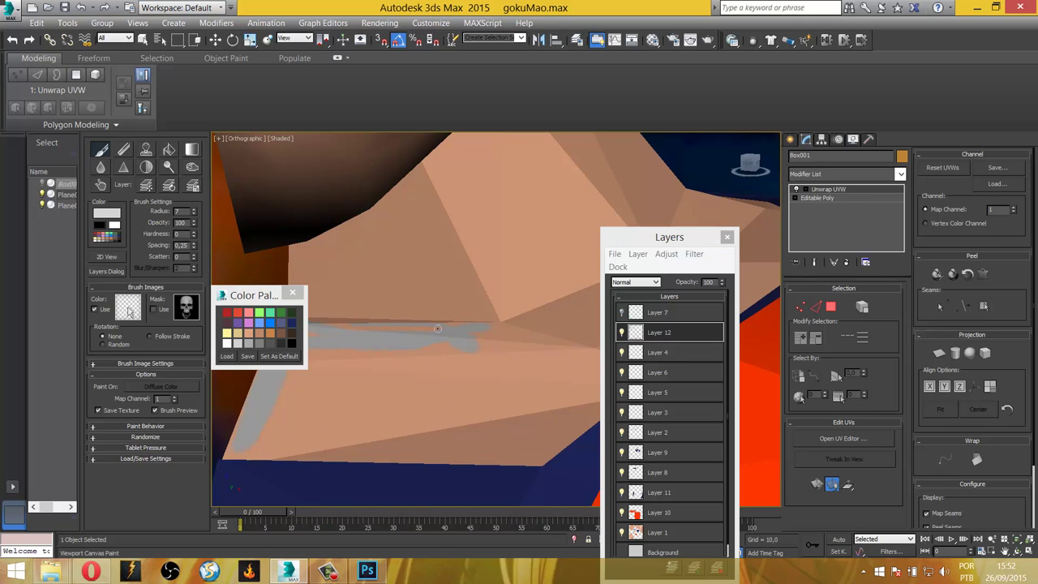
mouse_move(372, 316)
alt+middle_down()
mouse_move(433, 344)
mouse_move(424, 285)
mouse_move(401, 325)
alt+middle_up()
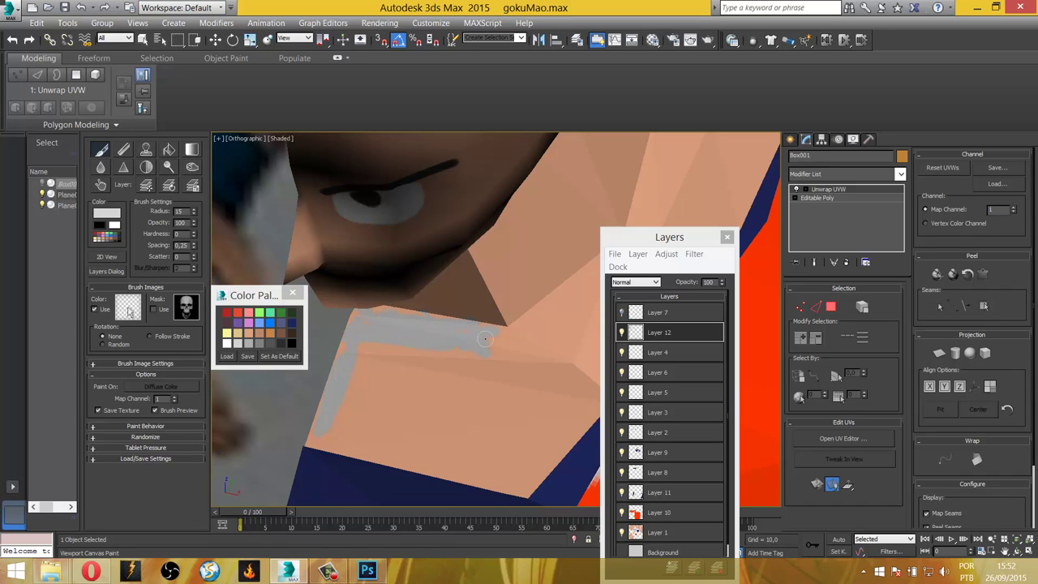
mouse_move(489, 328)
alt+middle_down()
mouse_move(441, 398)
mouse_move(463, 268)
mouse_move(442, 330)
mouse_move(376, 389)
mouse_move(411, 382)
mouse_move(371, 310)
alt+middle_up()
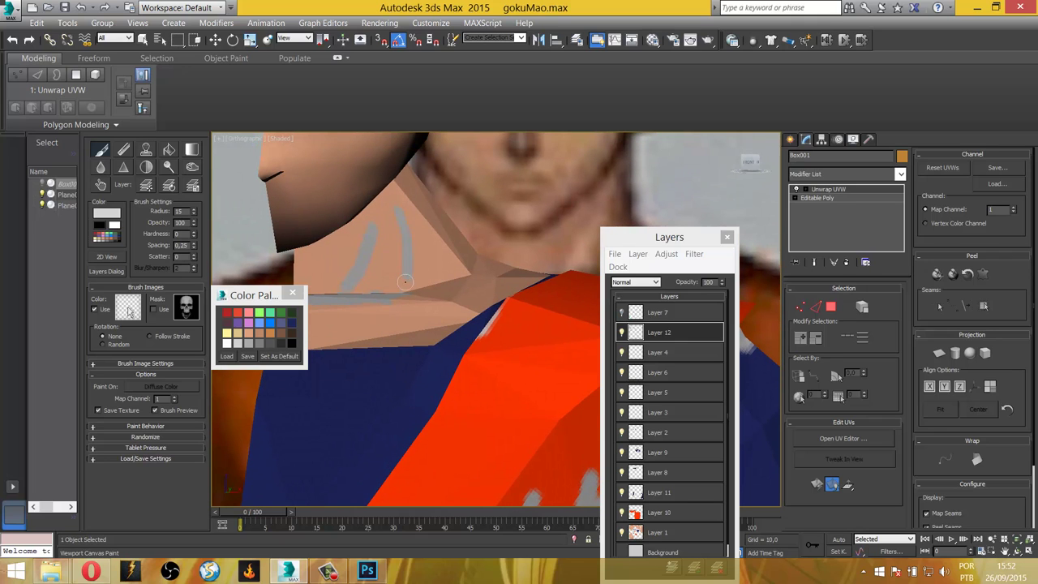
alt+middle_drag(405, 281, 409, 305)
Set Layer 12 to Multiply blend mode with 46% opacity.
click(646, 283)
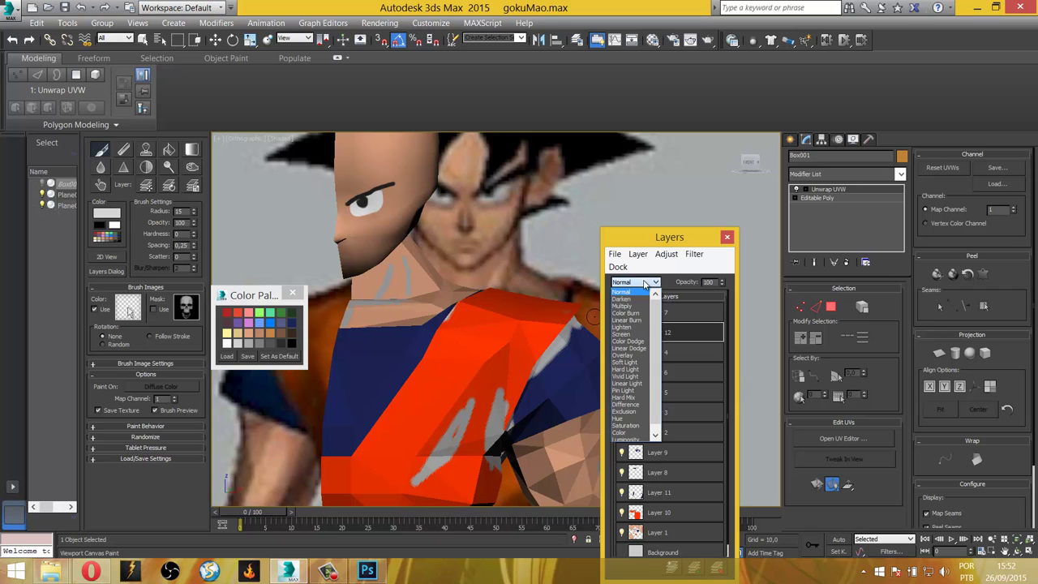
click(639, 310)
scroll(516, 332, down, 1)
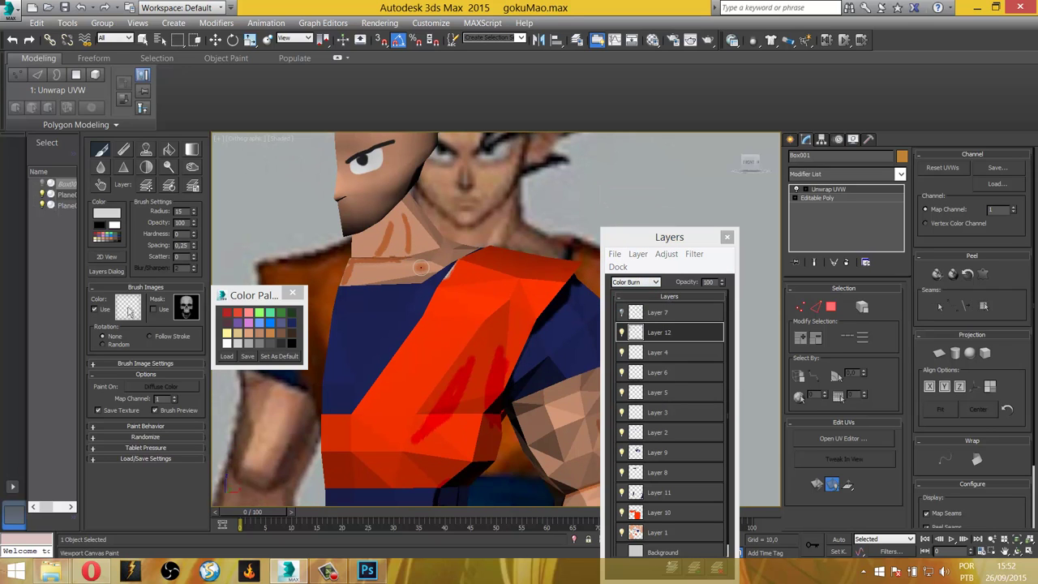
click(655, 284)
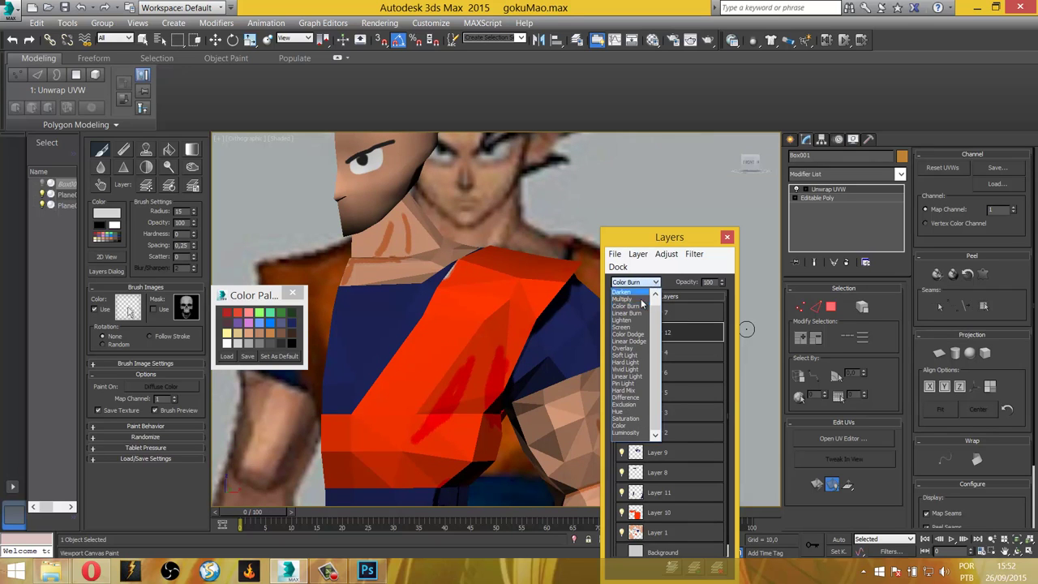
click(638, 301)
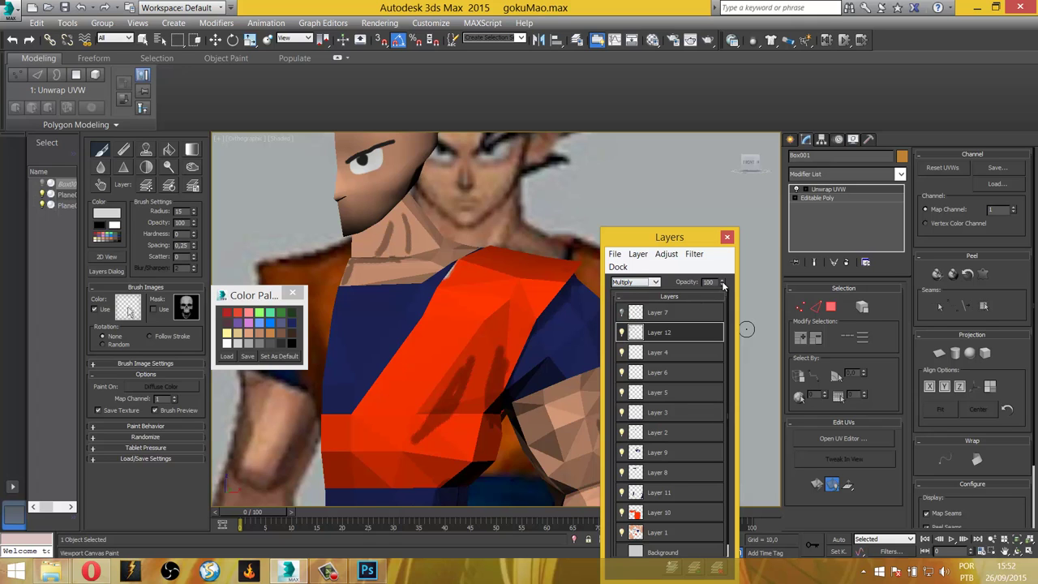
drag(723, 285, 723, 306)
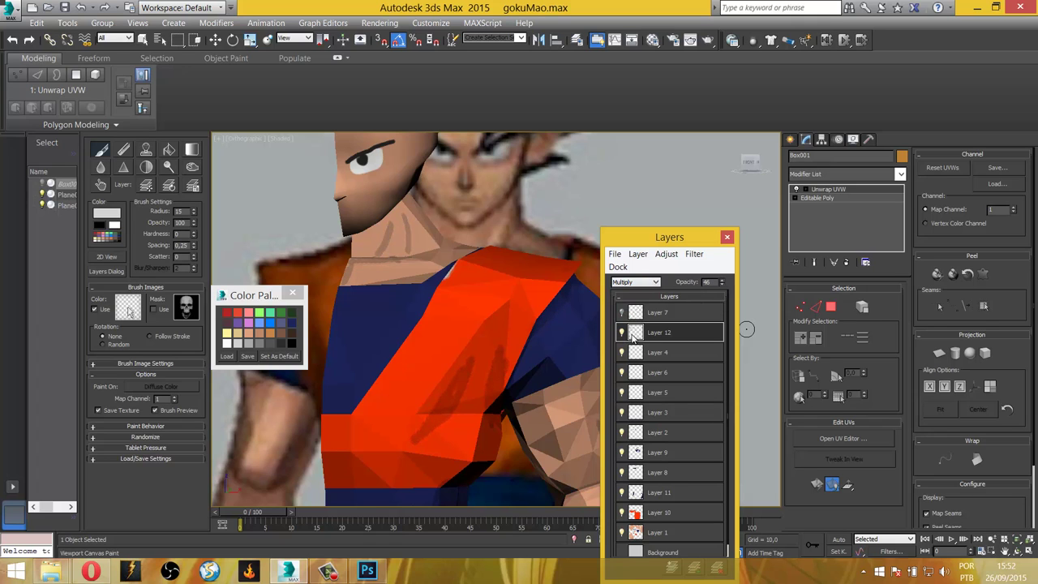
Orbit and zoom around the torso, belt and reference models to check the darkened shading.
middle_drag(406, 273, 490, 342)
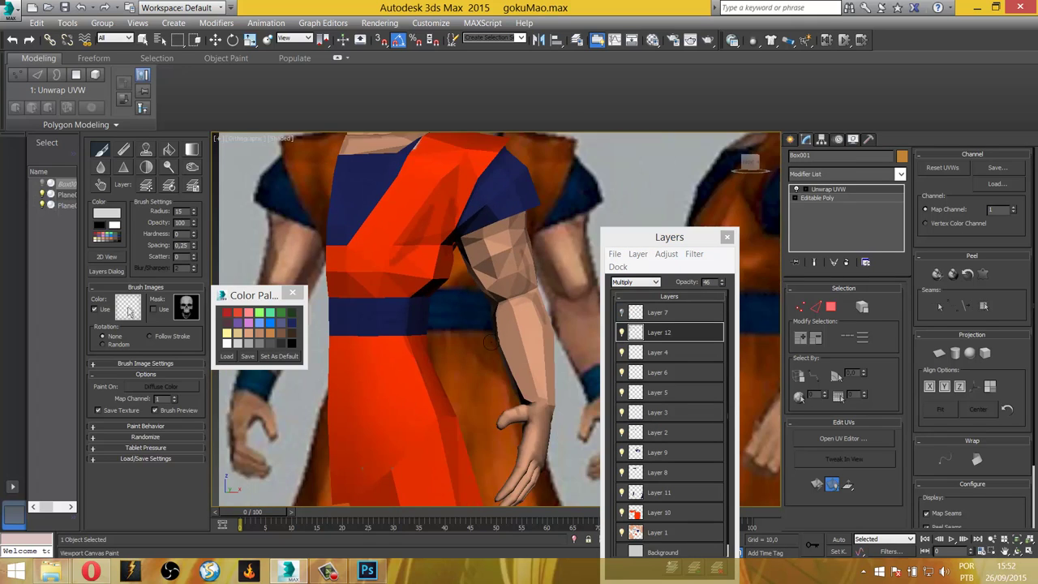
scroll(490, 341, down, 3)
scroll(405, 364, up, 3)
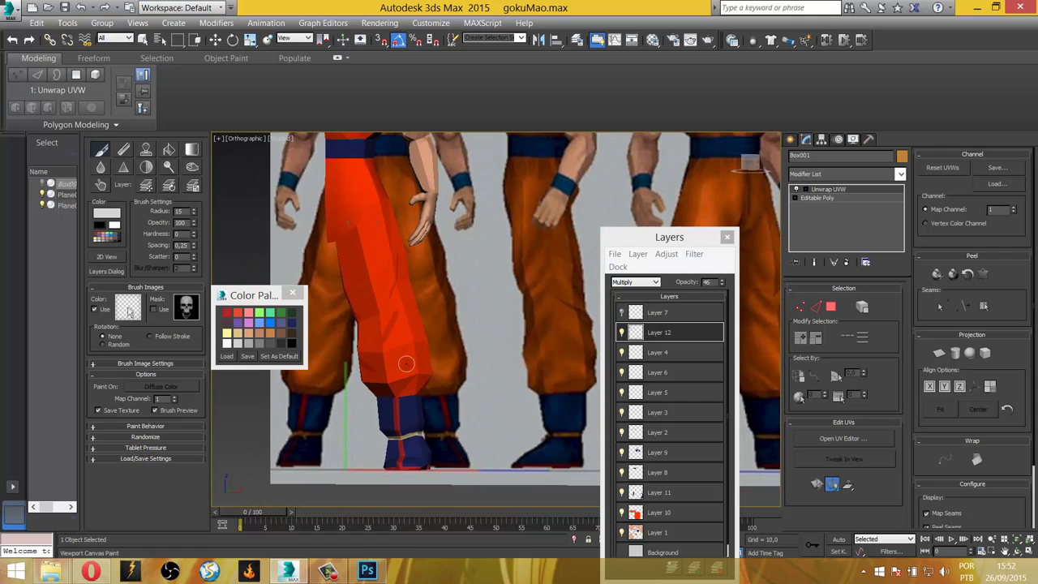
scroll(406, 363, down, 2)
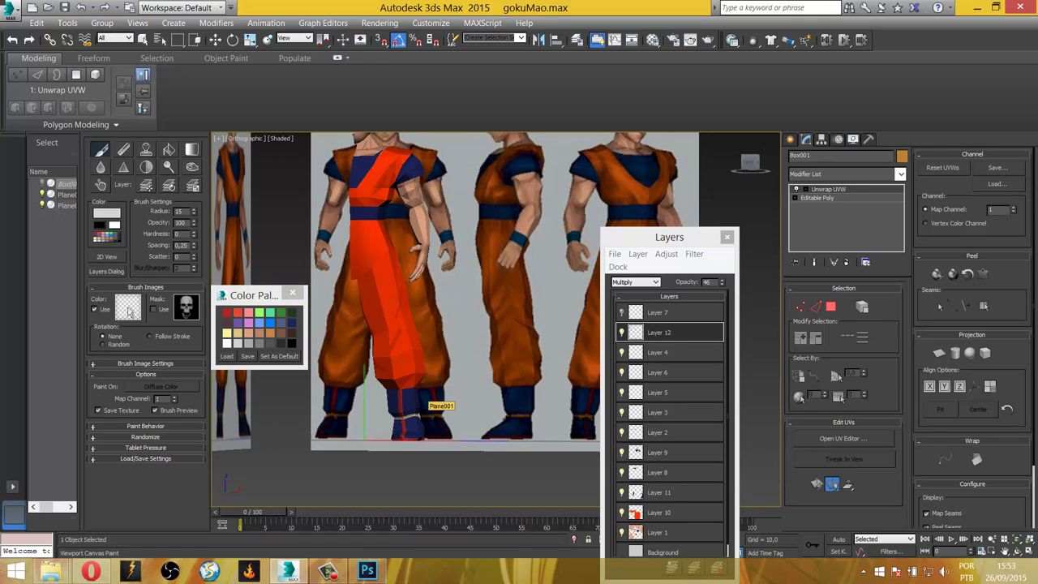
scroll(426, 373, down, 2)
scroll(425, 373, down, 2)
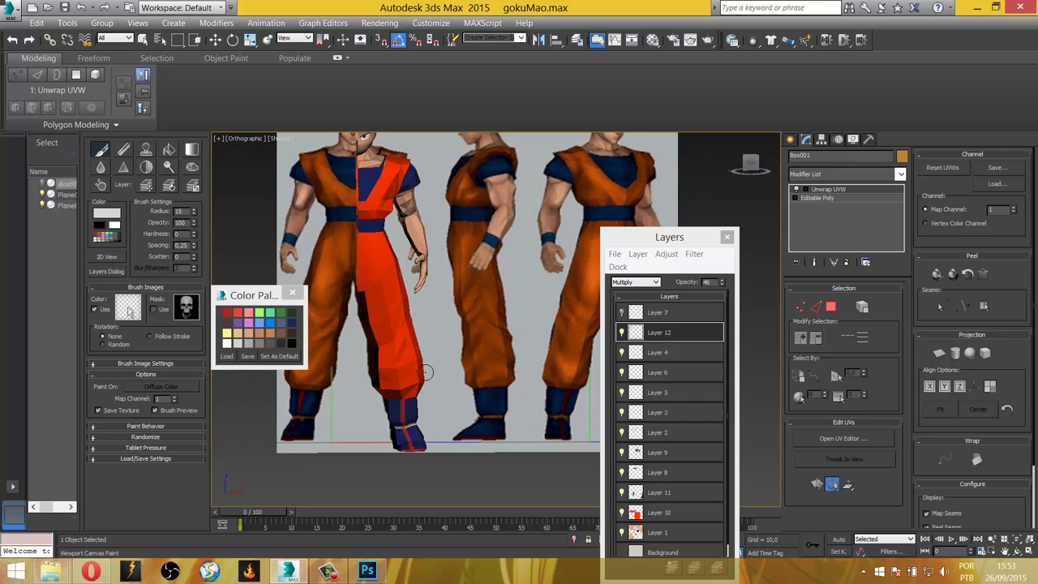
scroll(406, 249, up, 2)
alt+middle_drag(407, 249, 381, 268)
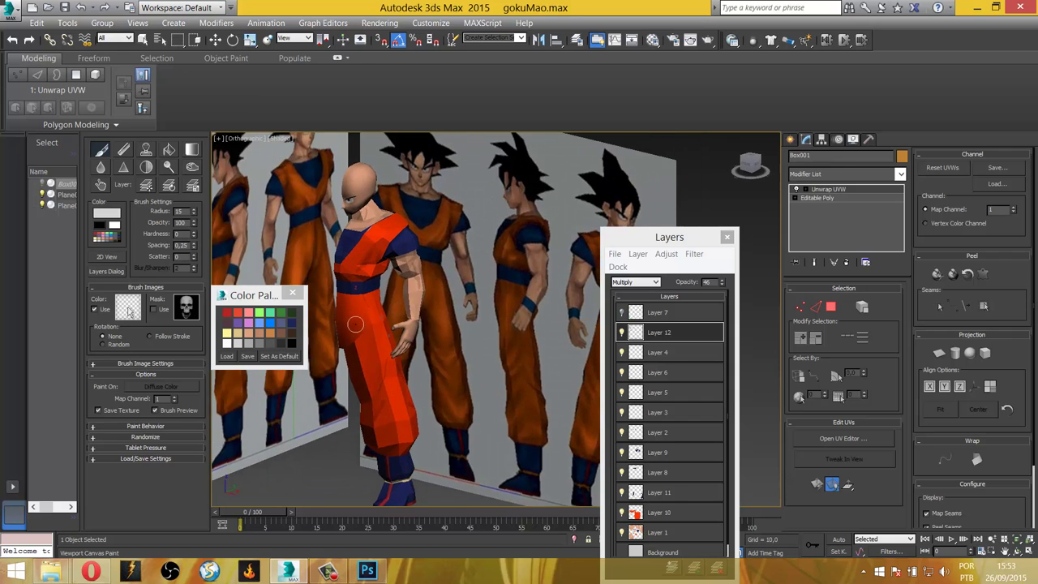
scroll(364, 303, up, 3)
scroll(398, 192, up, 2)
mouse_move(398, 192)
alt+middle_down()
mouse_move(394, 207)
mouse_move(384, 180)
alt+middle_up()
scroll(383, 180, down, 2)
scroll(384, 180, down, 2)
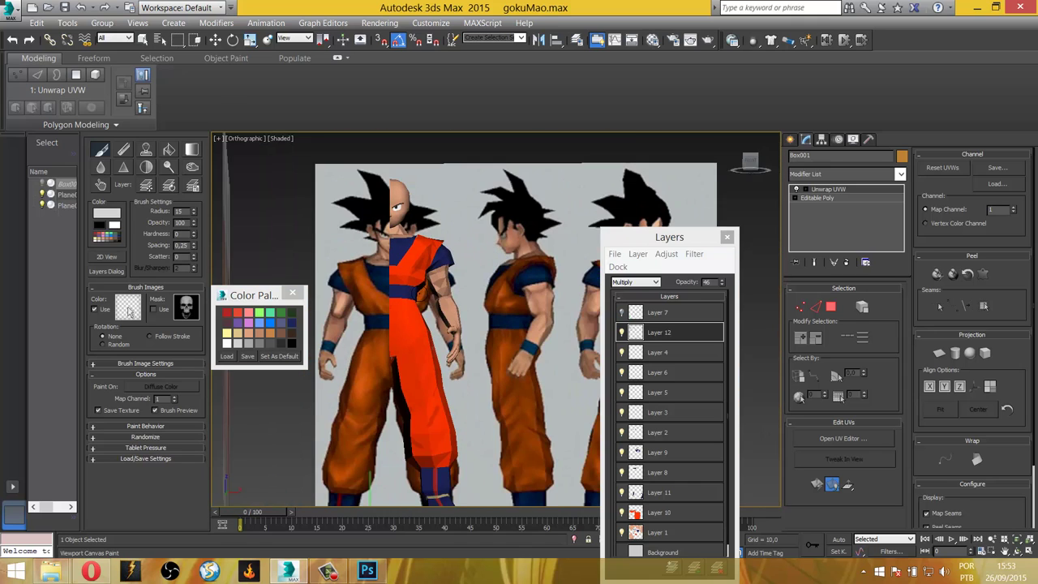
alt+middle_drag(405, 275, 421, 293)
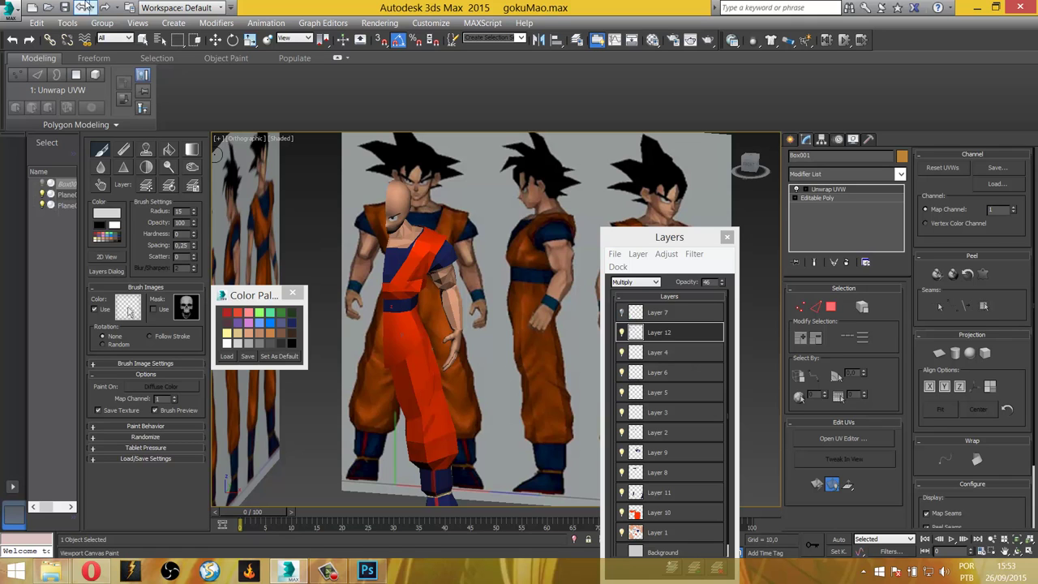
Save the scene as gokuCorpoTexture.max.
click(16, 14)
click(59, 174)
key(End)
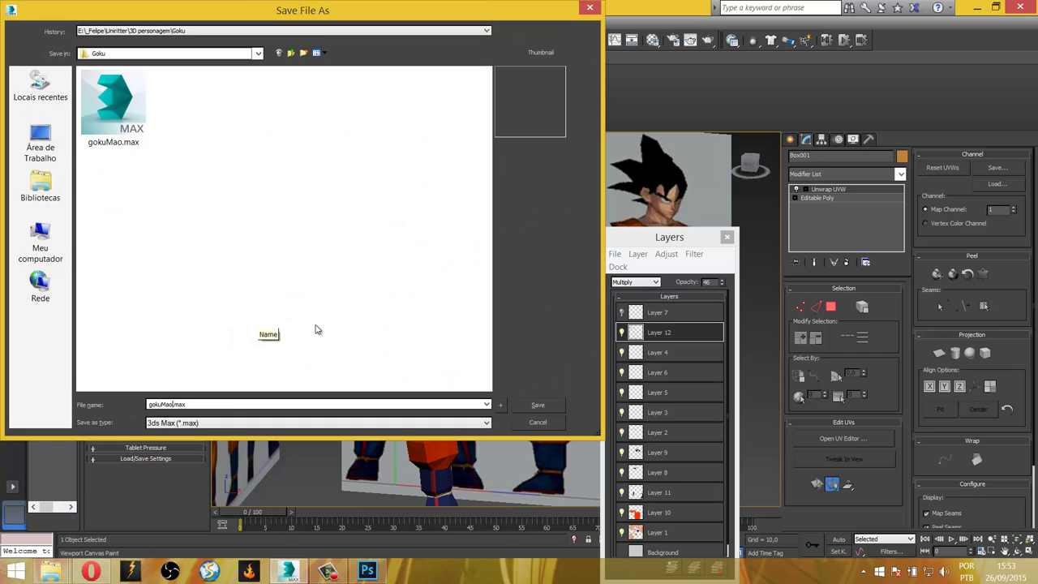
key(shift+Left)
text(or)
text(ure)
key(Return)
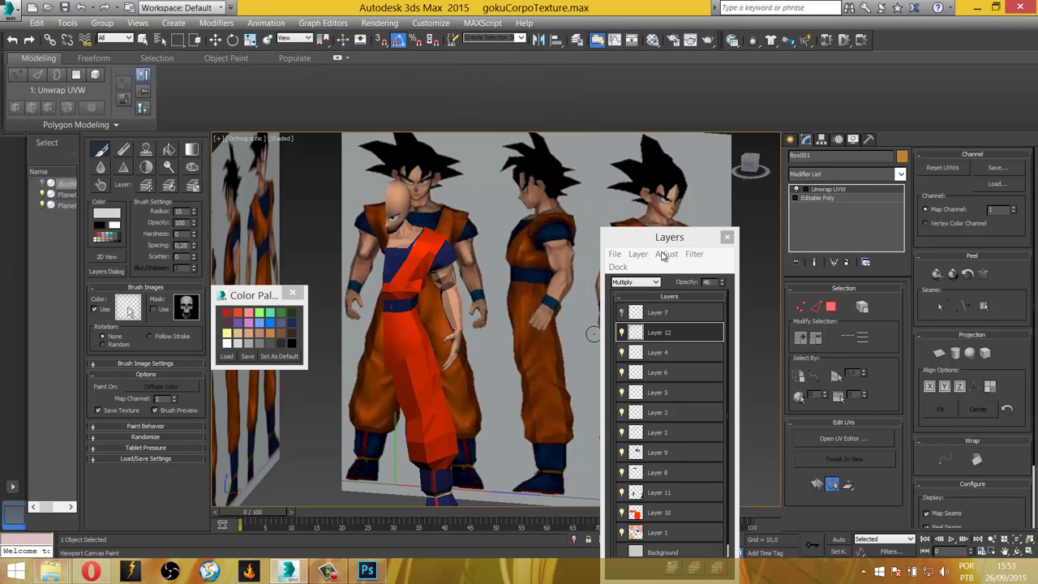
Close the Viewport Canvas Layers dialog and bring Photoshop to the front.
click(615, 253)
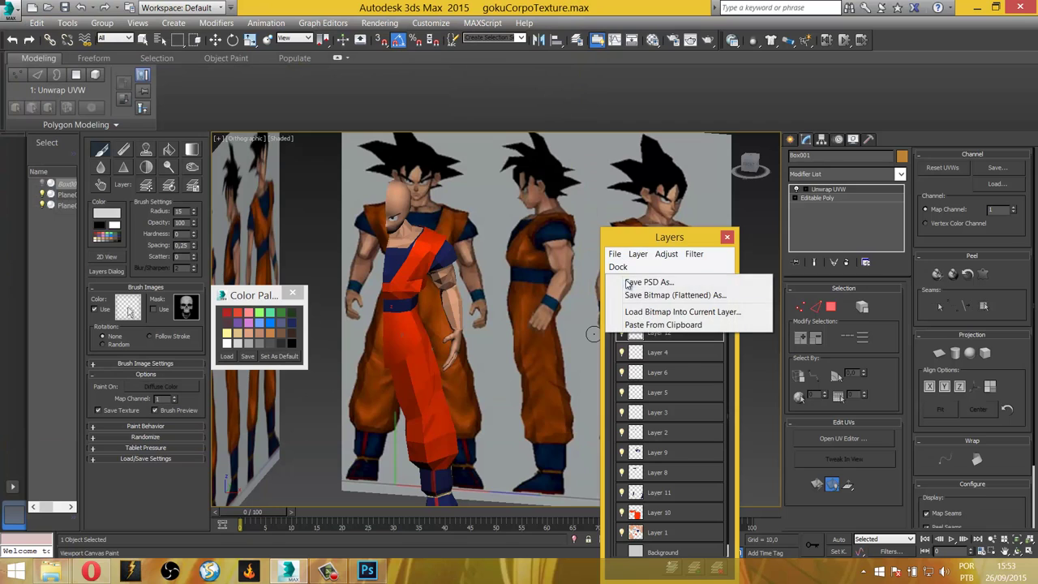
click(702, 247)
click(726, 236)
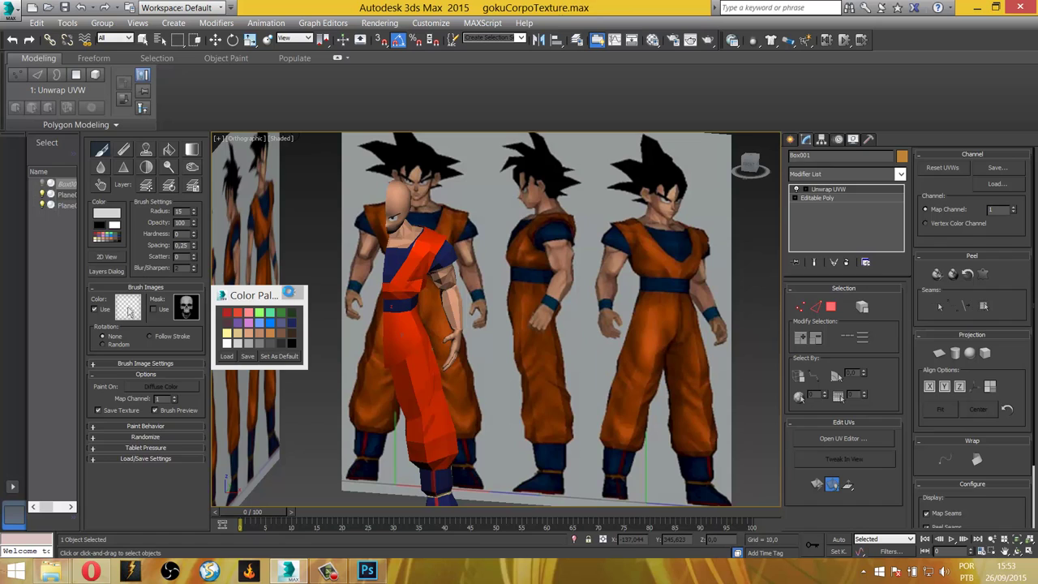
click(366, 571)
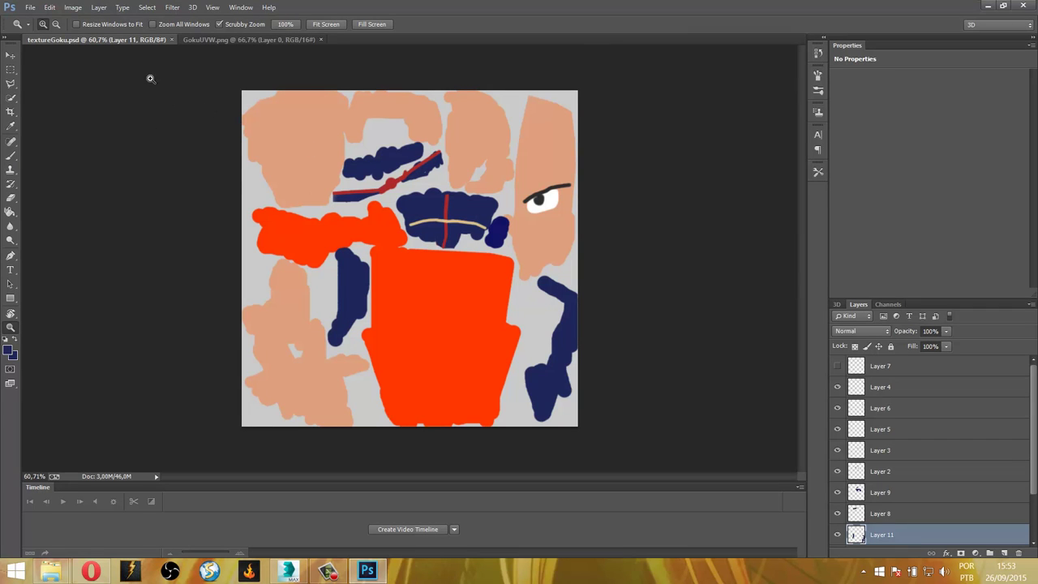
Close the outdated textureGoku.psd document tab.
click(172, 39)
mouse_move(50, 570)
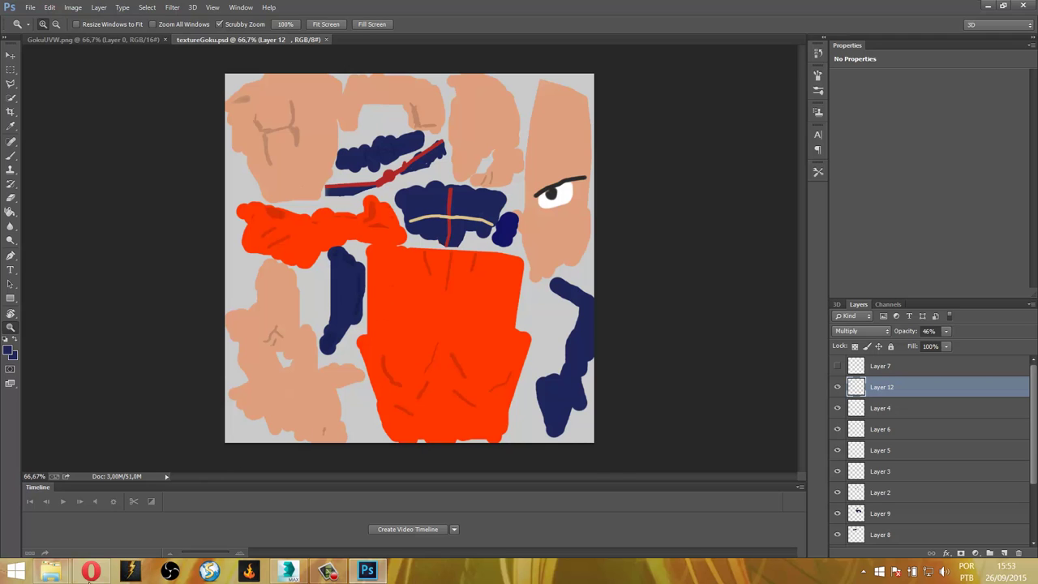
Collapse the character mesh's Unwrap UVW into an Editable Poly using the right-click menu.
click(287, 571)
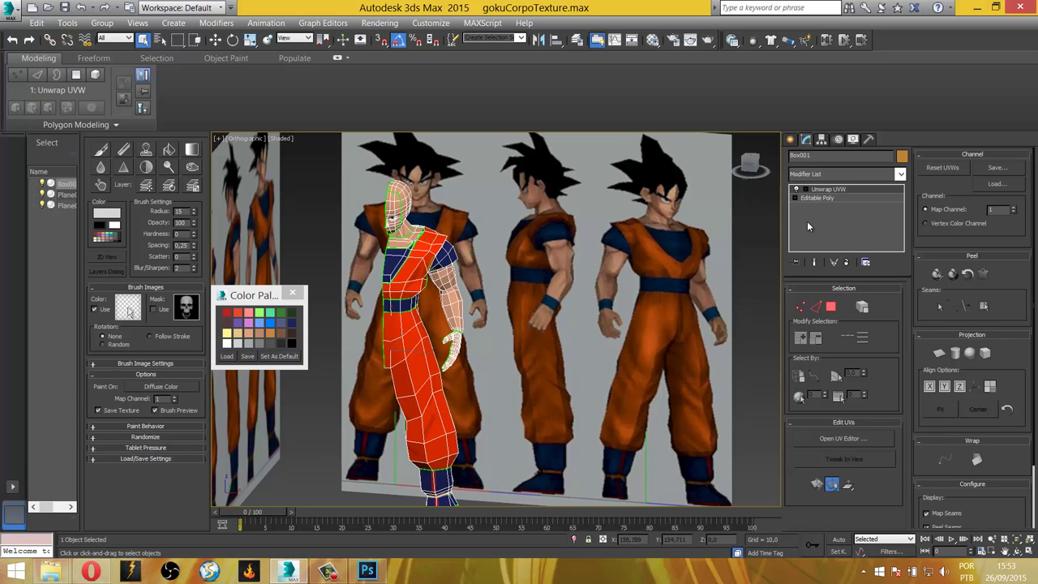
right_click(416, 258)
mouse_move(435, 394)
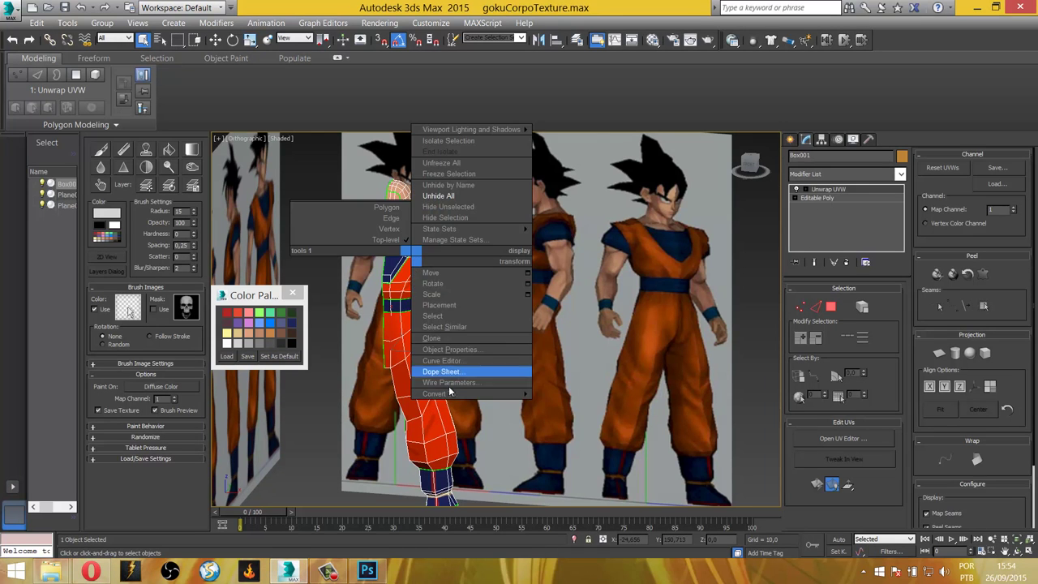
click(580, 404)
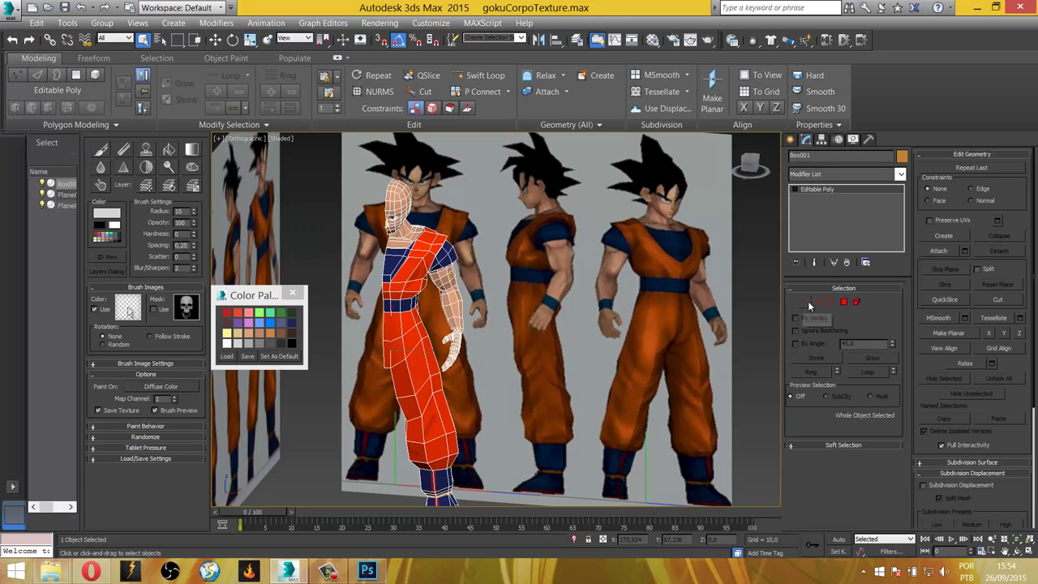
Select the reference plane, then reselect Box001 and enter Polygon sub-object level.
click(842, 302)
scroll(466, 314, up, 2)
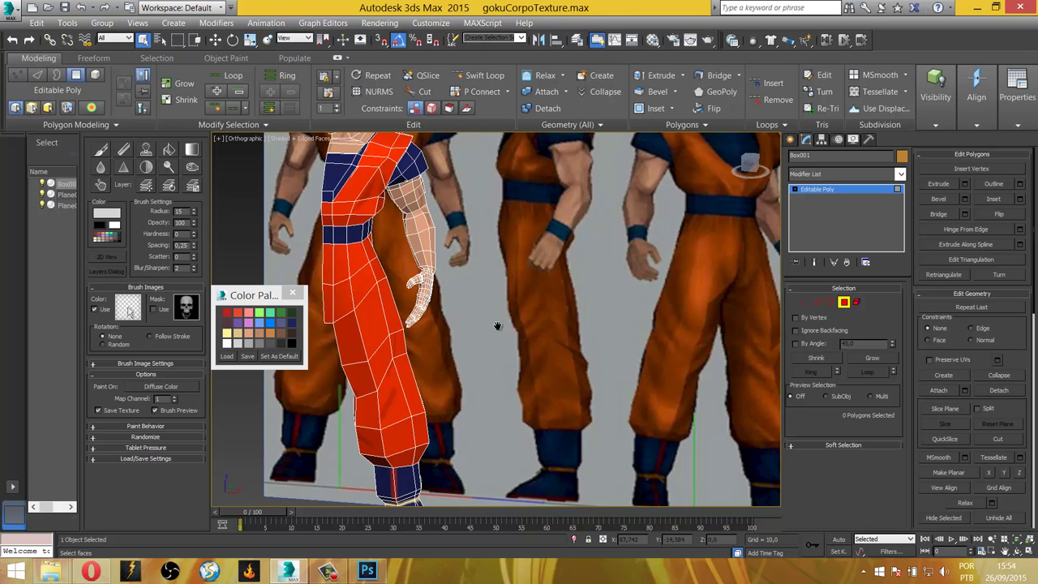
scroll(498, 326, down, 3)
click(847, 305)
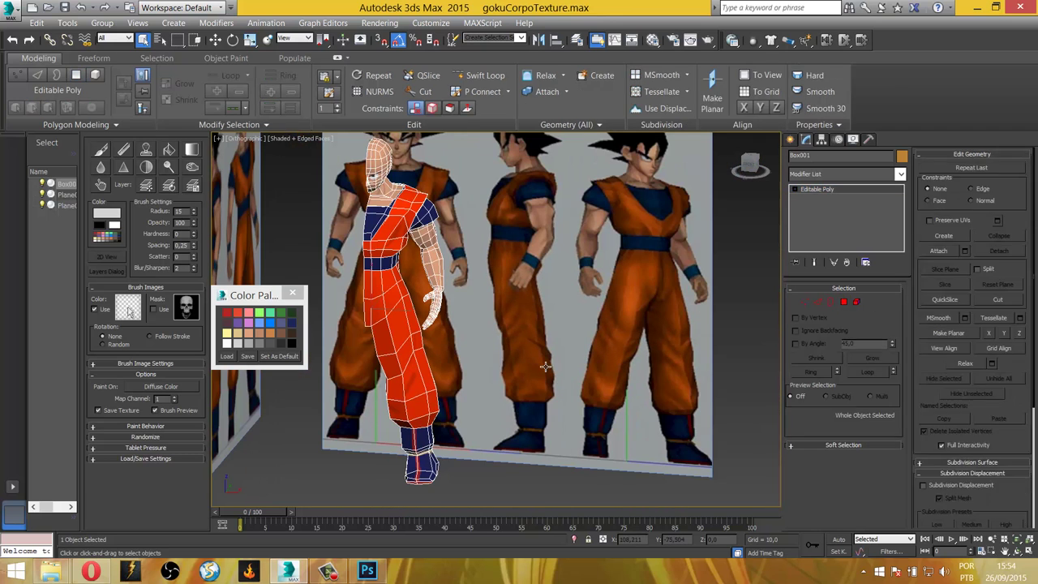
click(544, 364)
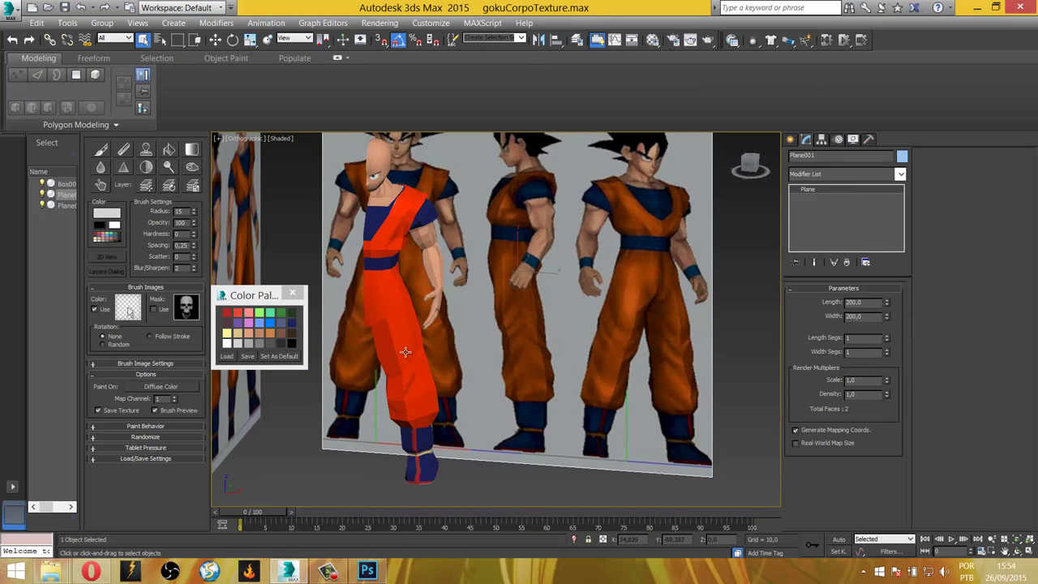
click(405, 354)
click(840, 303)
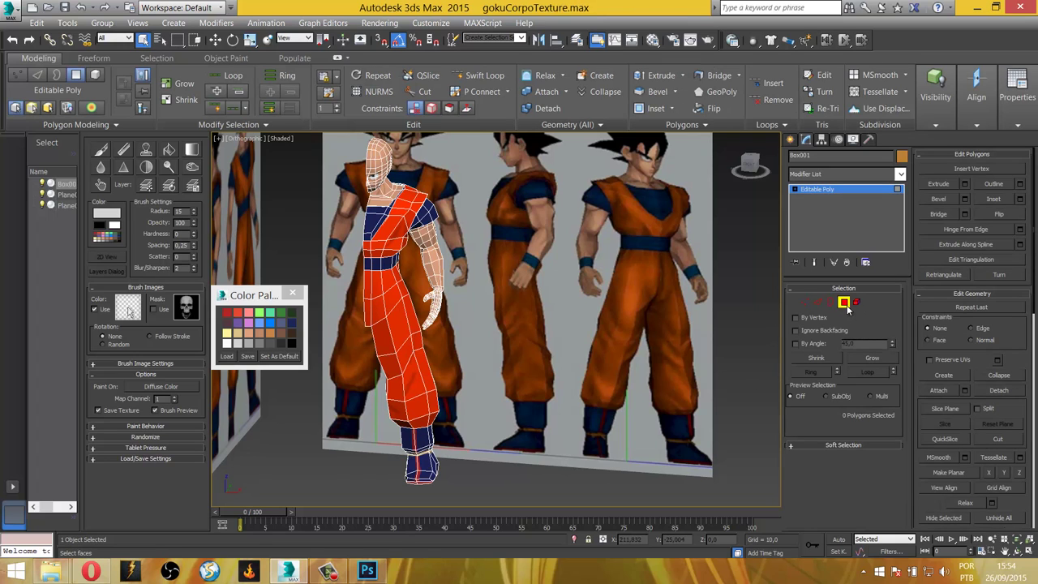
Select the body element without the head and assign it smoothing groups 1 and 4.
click(855, 303)
click(387, 348)
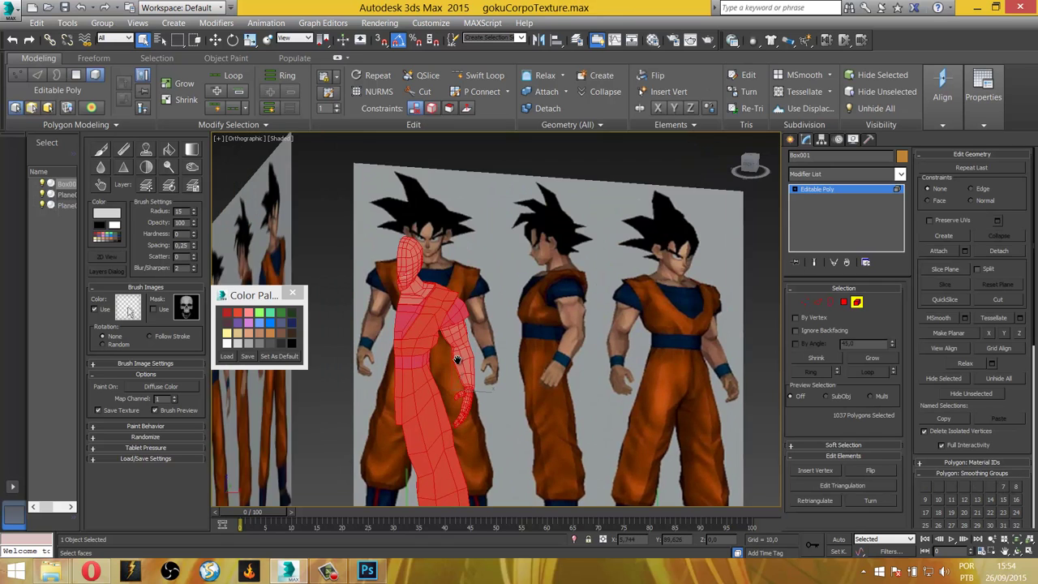
scroll(471, 355, up, 5)
click(845, 302)
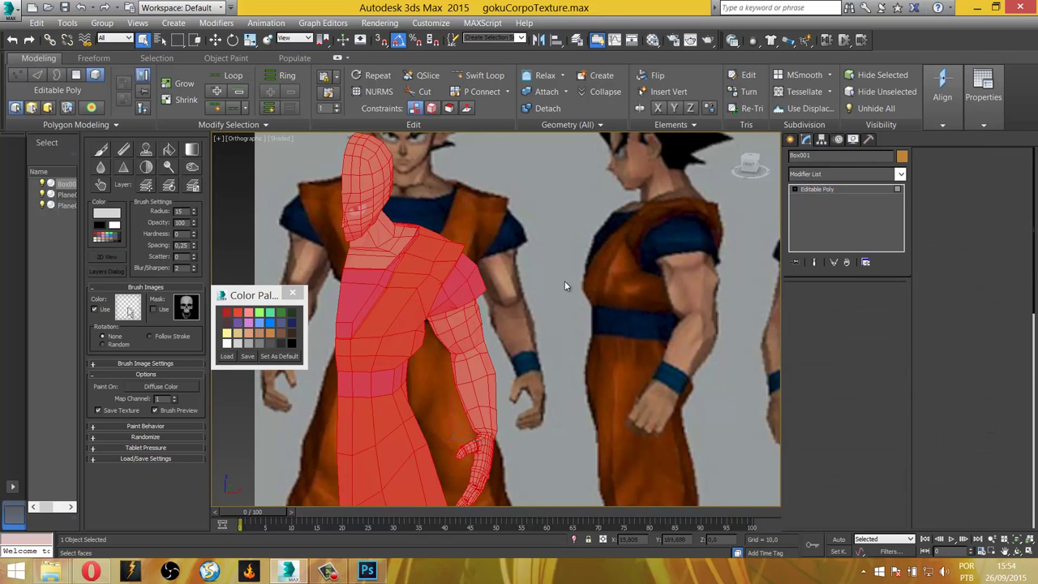
alt+middle_drag(565, 280, 453, 340)
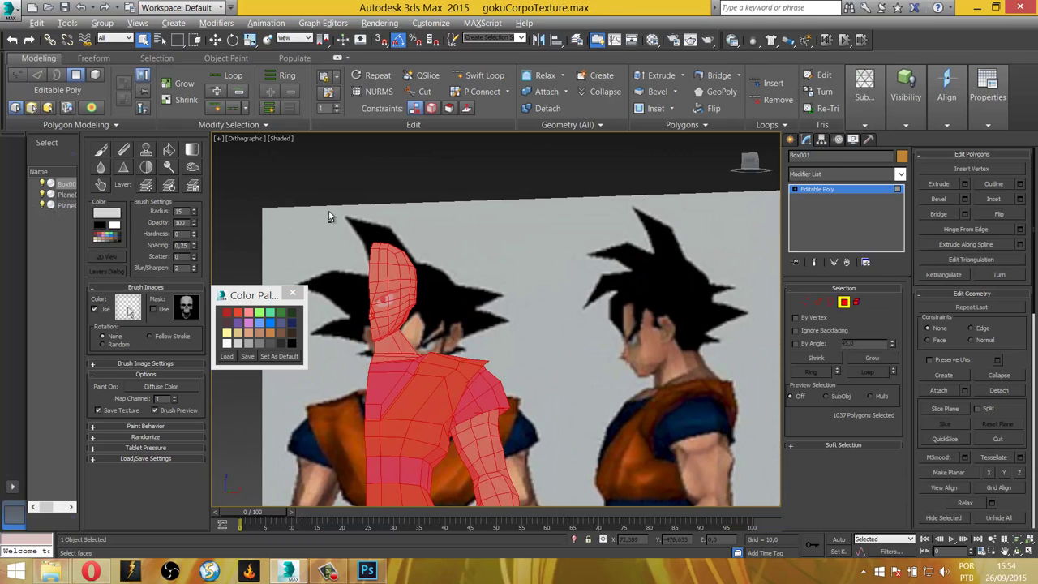
alt+drag(401, 310, 403, 312)
scroll(341, 357, up, 3)
scroll(325, 365, up, 2)
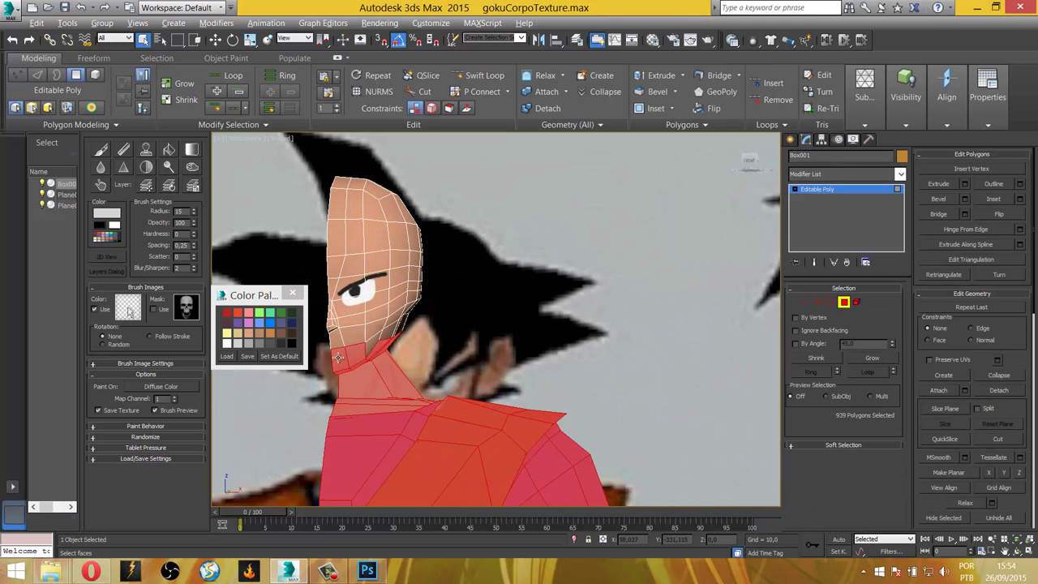
alt+click(395, 345)
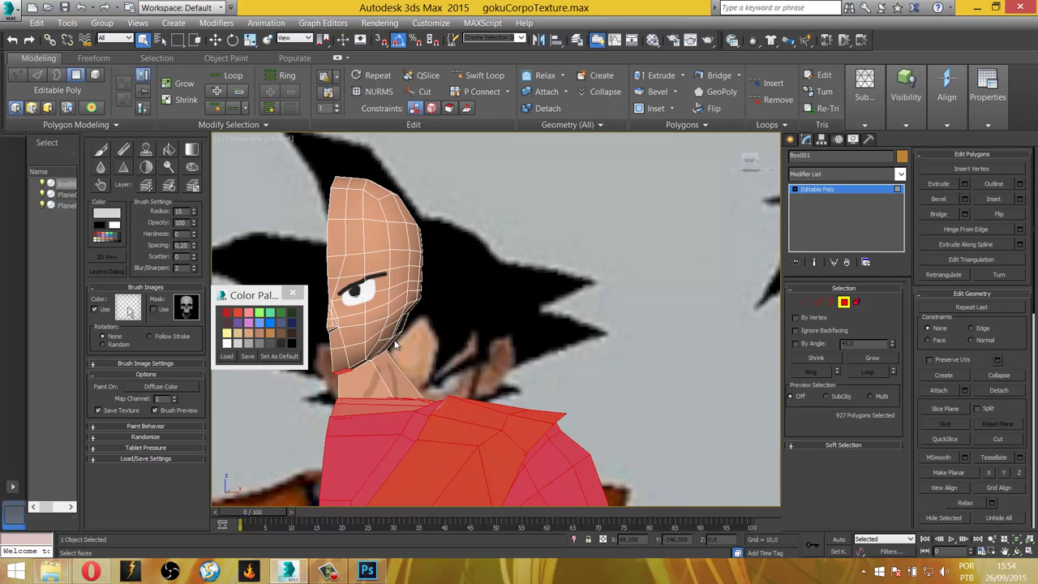
alt+click(346, 367)
ctrl+drag(338, 375, 441, 393)
scroll(487, 381, down, 3)
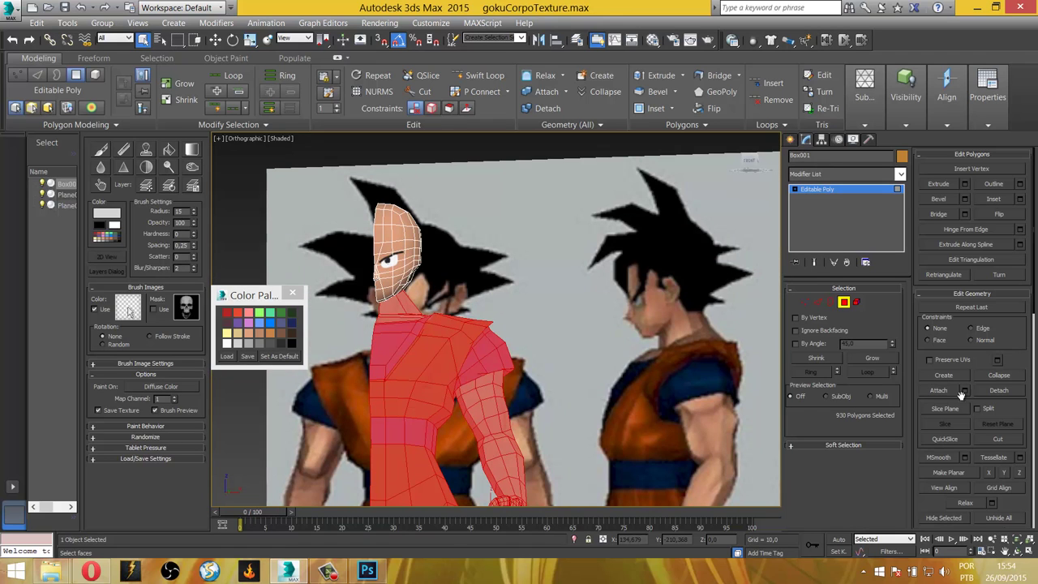
scroll(973, 341, down, 5)
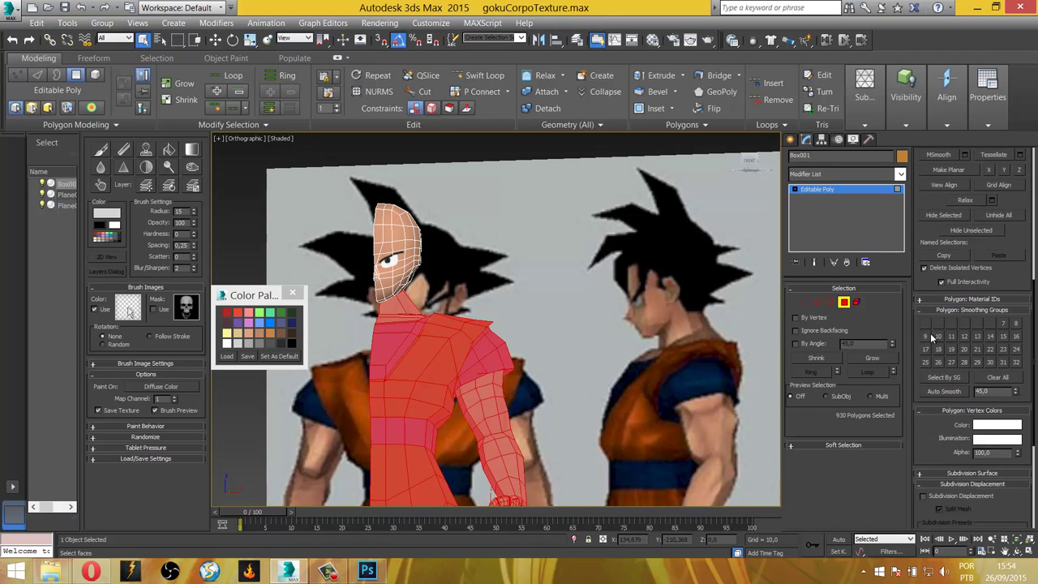
click(925, 322)
click(964, 323)
Reselect the character mesh at Polygon level and select all its polygons.
click(581, 340)
mouse_move(581, 341)
alt+middle_down()
mouse_move(554, 368)
mouse_move(563, 378)
mouse_move(759, 353)
alt+middle_up()
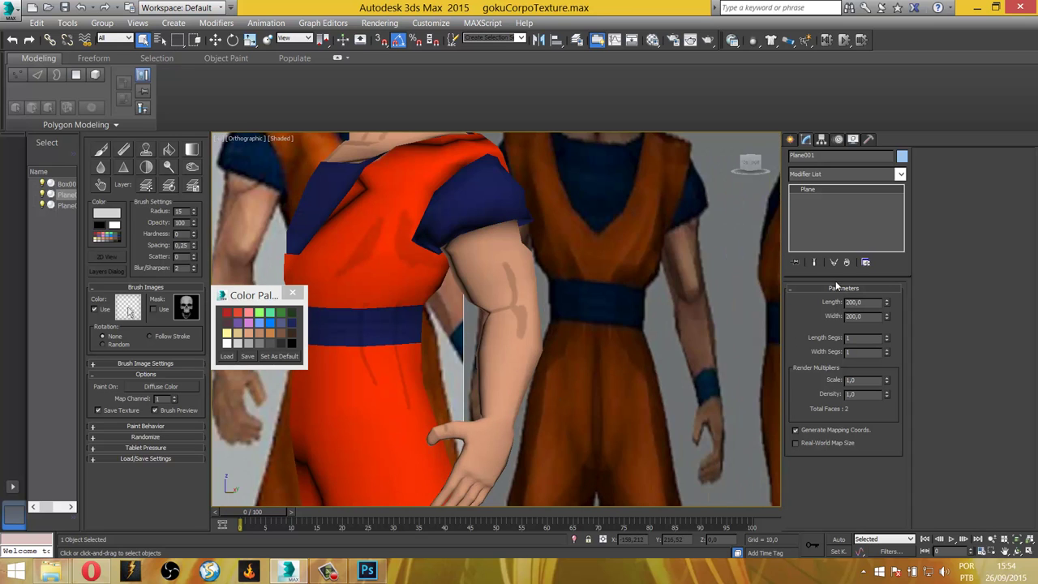
click(468, 249)
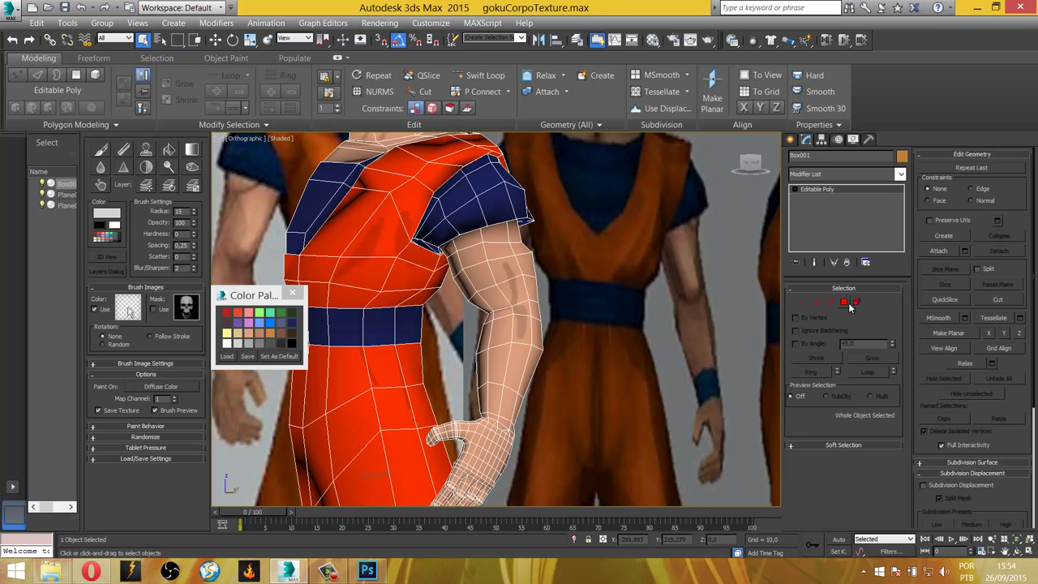
click(846, 304)
key(ctrl+a)
alt+middle_drag(519, 357, 546, 337)
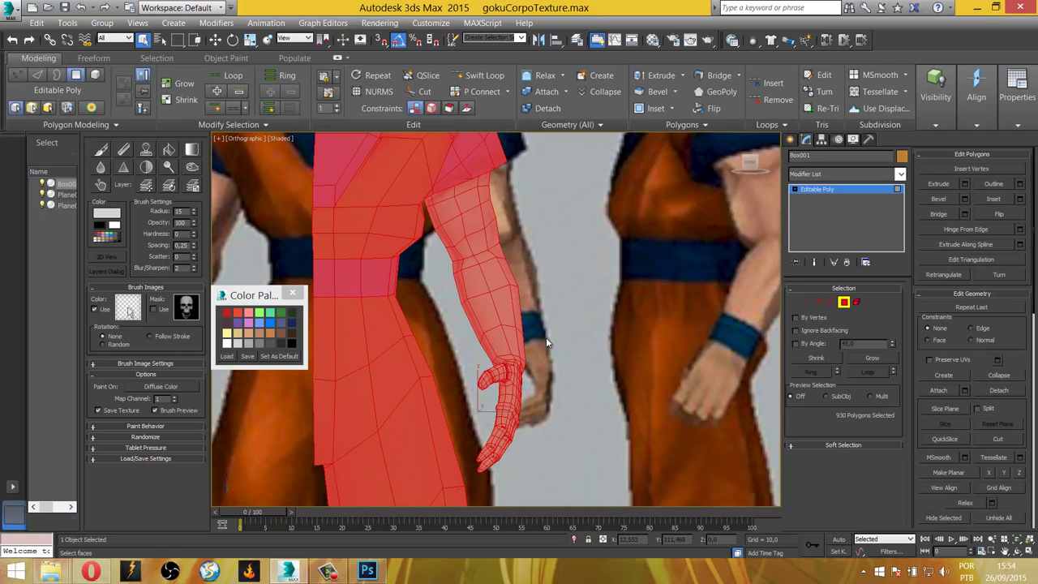
scroll(546, 338, down, 3)
scroll(486, 292, down, 2)
scroll(402, 222, up, 4)
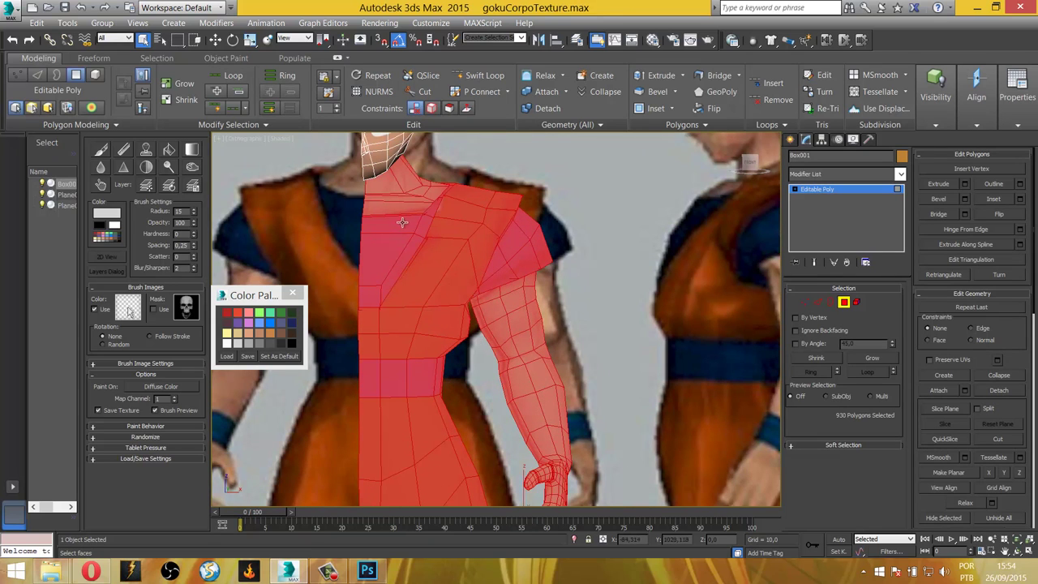
scroll(425, 252, up, 2)
scroll(431, 265, up, 1)
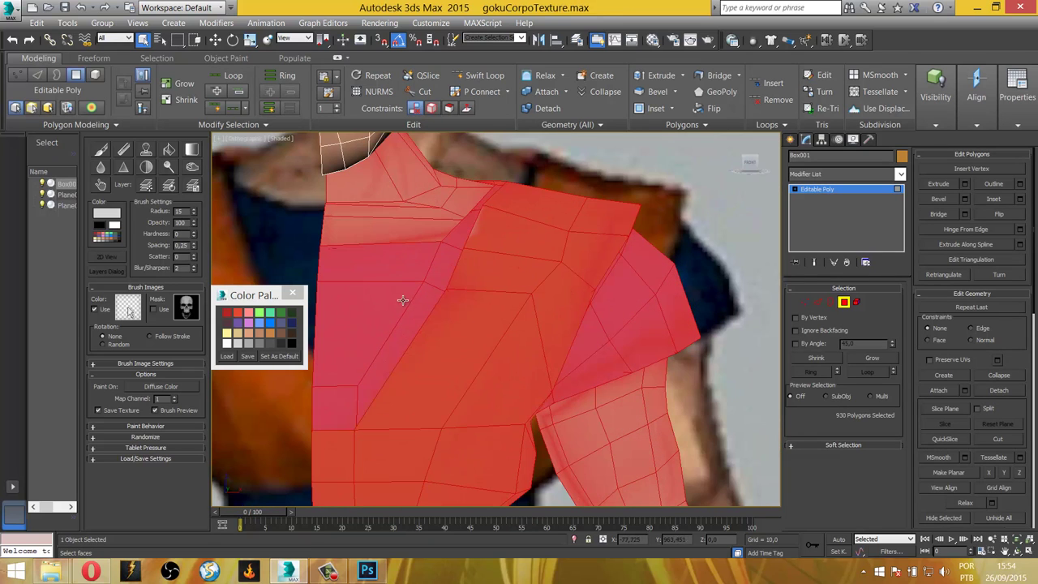
Select the undershirt polygons on the chest and around the neck.
click(392, 255)
ctrl+click(359, 332)
ctrl+click(327, 405)
ctrl+click(382, 366)
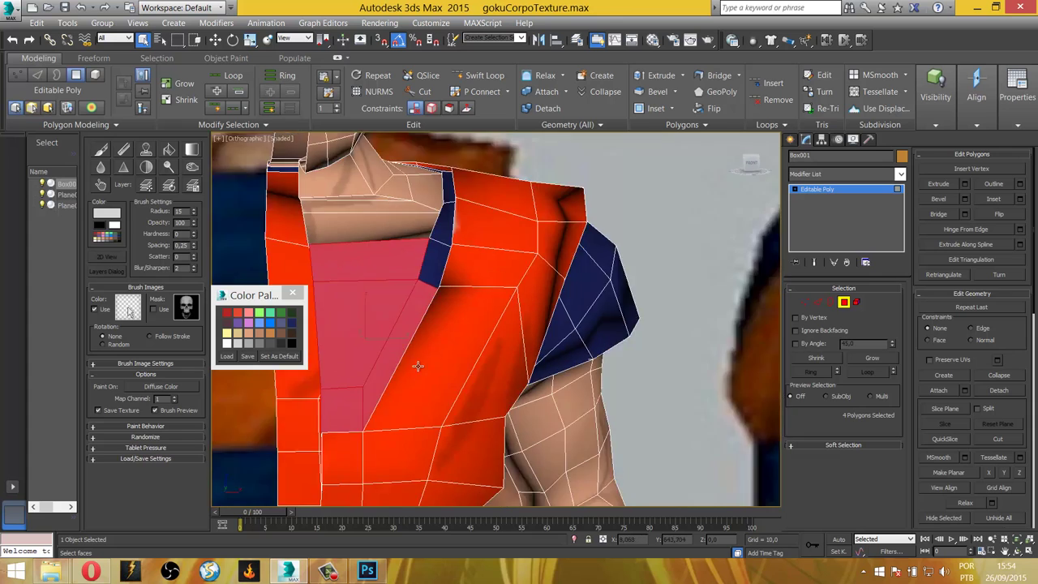
alt+middle_drag(417, 365, 368, 255)
ctrl+click(387, 227)
ctrl+click(369, 185)
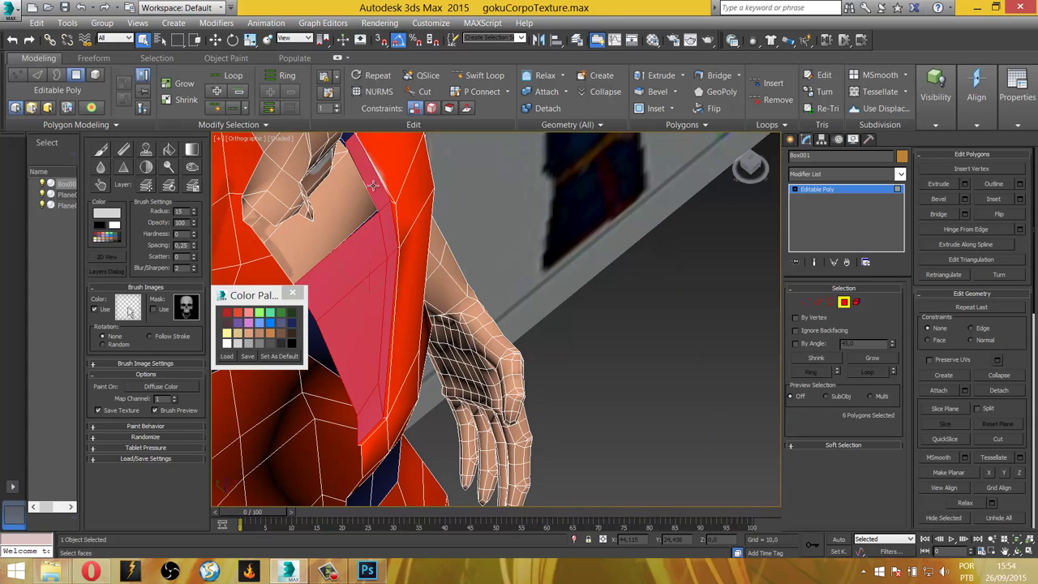
mouse_move(373, 187)
alt+middle_down()
mouse_move(407, 280)
mouse_move(438, 314)
mouse_move(421, 324)
alt+middle_up()
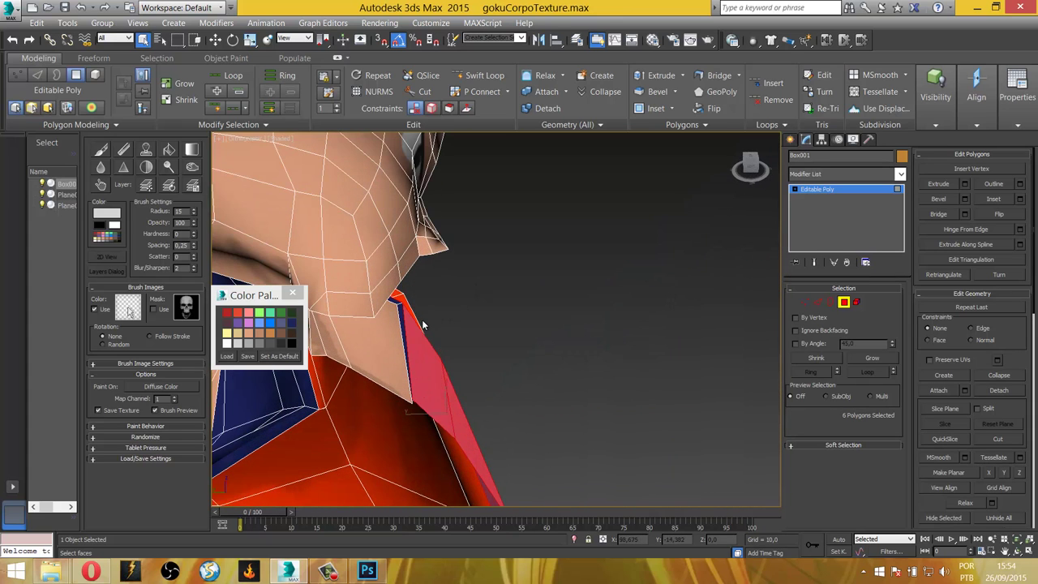
click(870, 356)
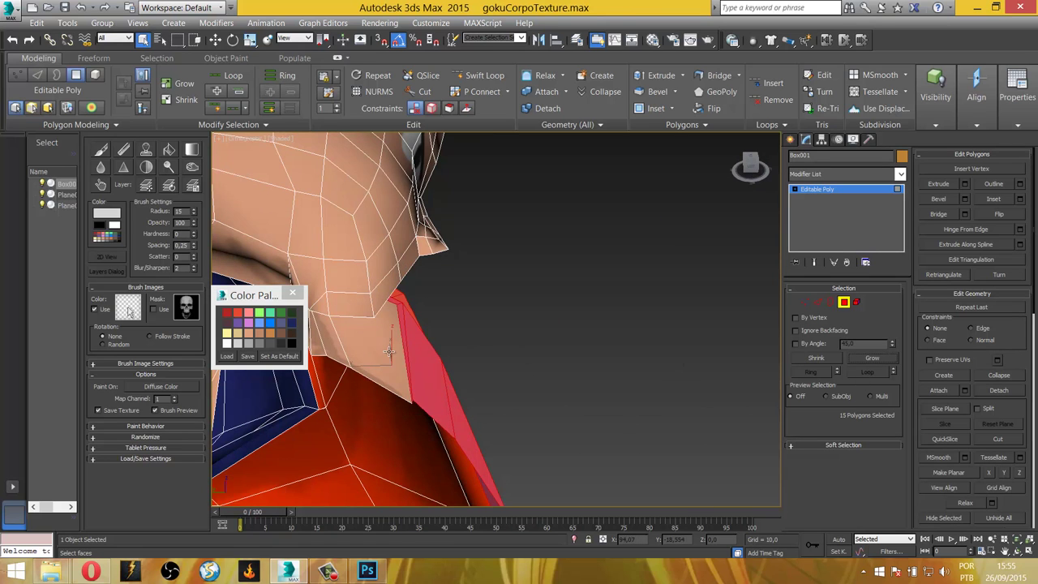
scroll(454, 324, down, 3)
mouse_move(454, 325)
alt+middle_down()
mouse_move(430, 317)
mouse_move(487, 379)
mouse_move(547, 386)
mouse_move(487, 405)
alt+middle_up()
Undo the last additions, then add the collar polygons, including the inner collar.
key(ctrl+z)
ctrl+click(547, 386)
ctrl+click(516, 412)
scroll(486, 406, up, 2)
ctrl+click(478, 404)
ctrl+click(496, 410)
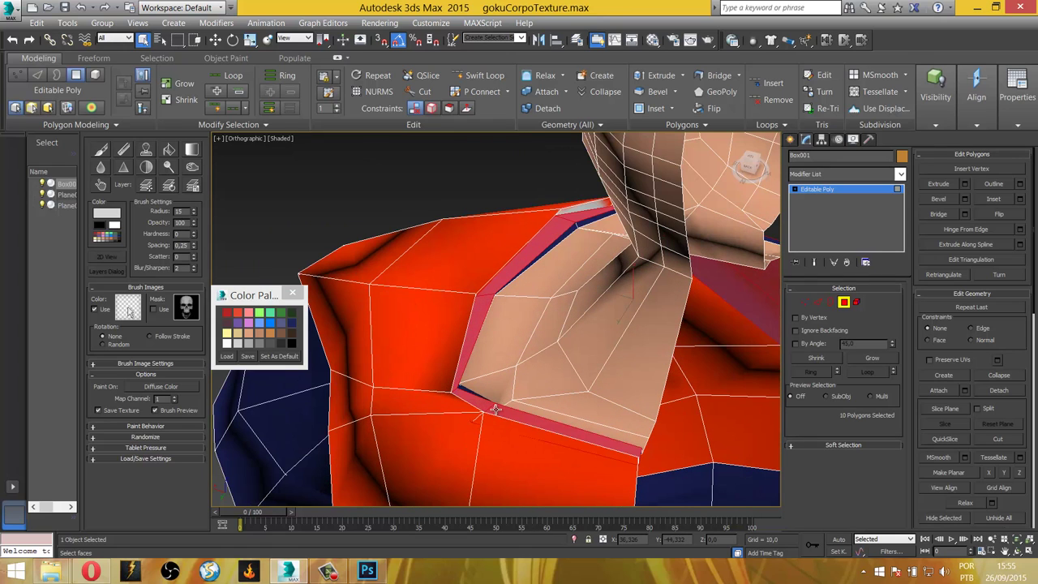
click(871, 358)
mouse_move(486, 389)
alt+middle_down()
mouse_move(447, 354)
mouse_move(573, 381)
mouse_move(571, 303)
mouse_move(595, 291)
mouse_move(573, 283)
mouse_move(556, 303)
mouse_move(565, 322)
mouse_move(540, 335)
alt+middle_up()
scroll(573, 381, down, 3)
scroll(541, 335, down, 5)
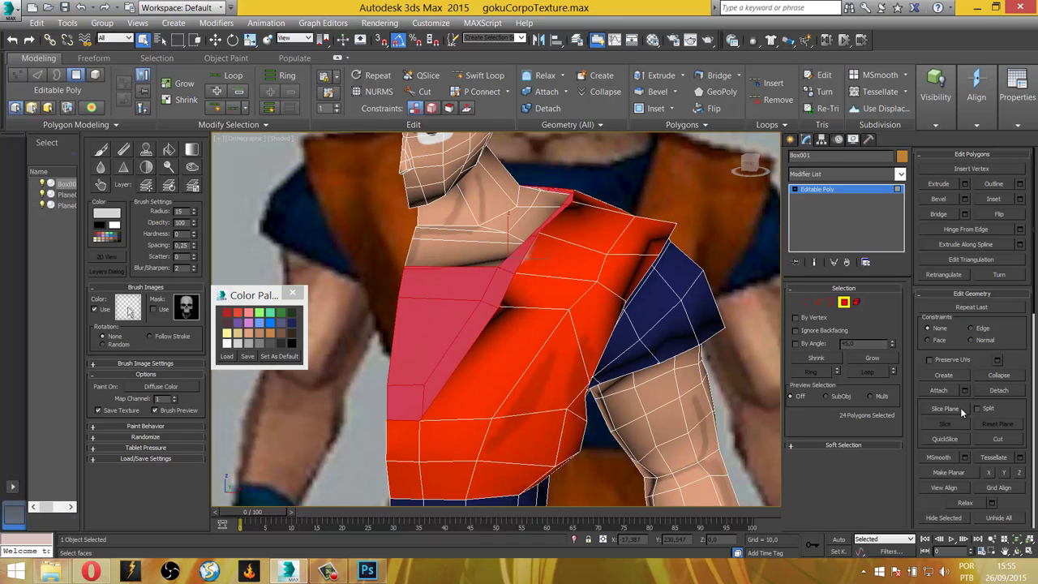
Add the sleeve polygons to the selection while orbiting around the arm.
ctrl+click(665, 307)
ctrl+click(684, 336)
ctrl+click(704, 308)
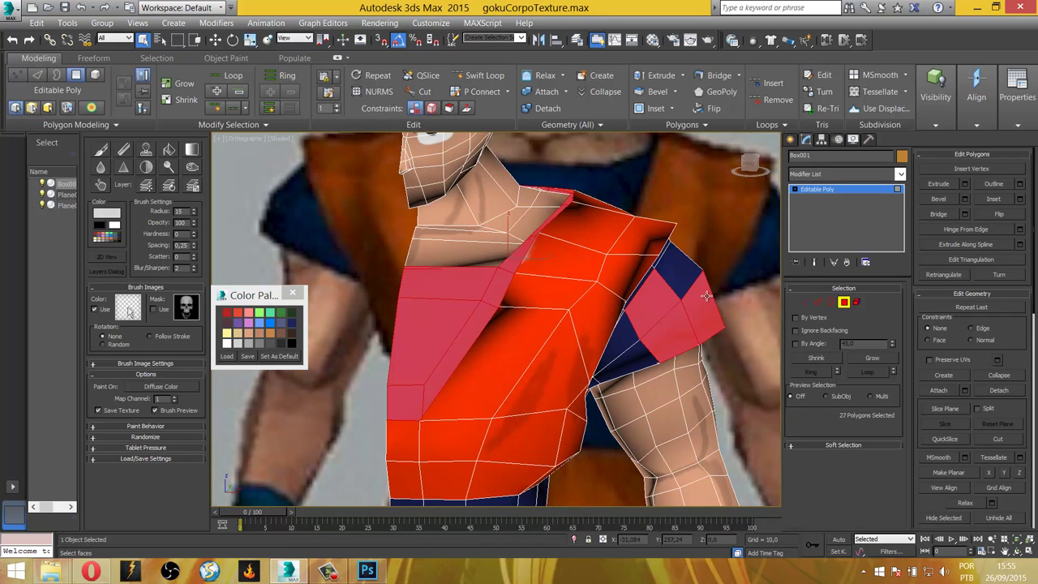
ctrl+click(688, 274)
alt+middle_drag(687, 274, 672, 359)
scroll(671, 359, up, 4)
ctrl+click(477, 453)
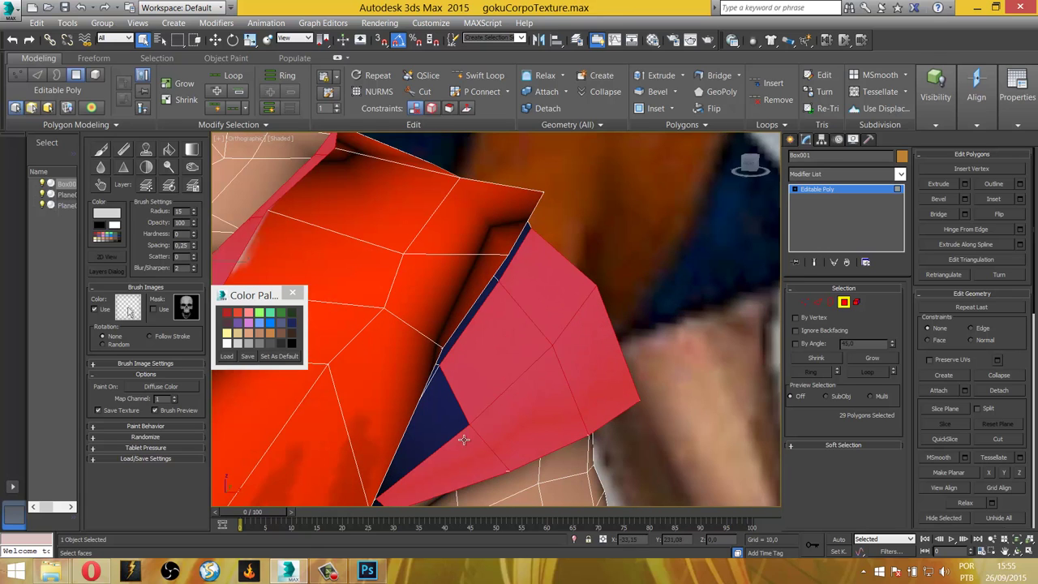
ctrl+click(415, 406)
alt+middle_drag(447, 427, 426, 371)
ctrl+click(454, 254)
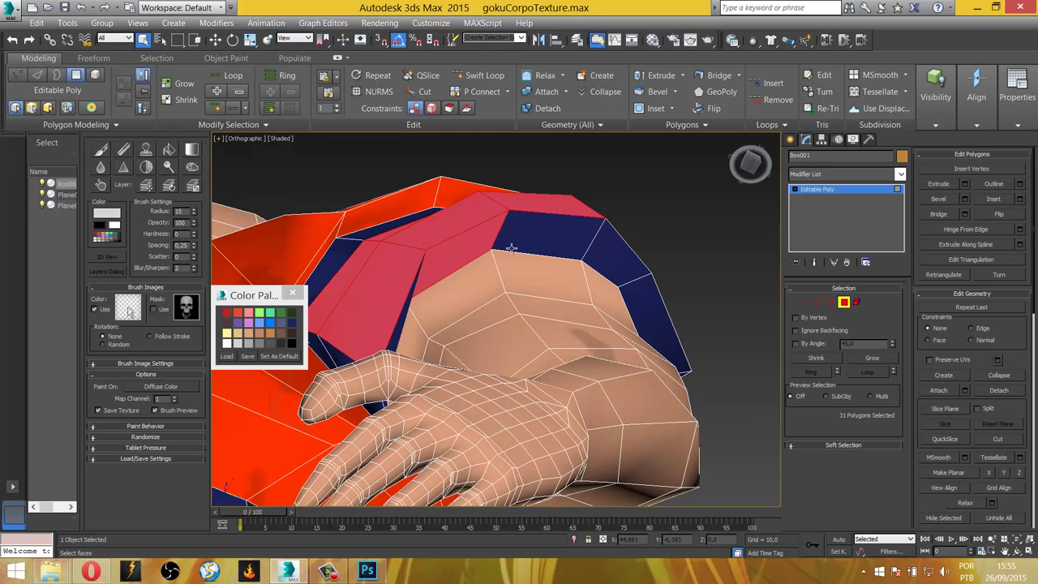
ctrl+click(552, 236)
ctrl+click(617, 260)
ctrl+click(653, 321)
Add the navy sleeve trim polygons all around the upper sleeve.
mouse_move(652, 320)
alt+middle_down()
mouse_move(582, 324)
mouse_move(405, 287)
alt+middle_up()
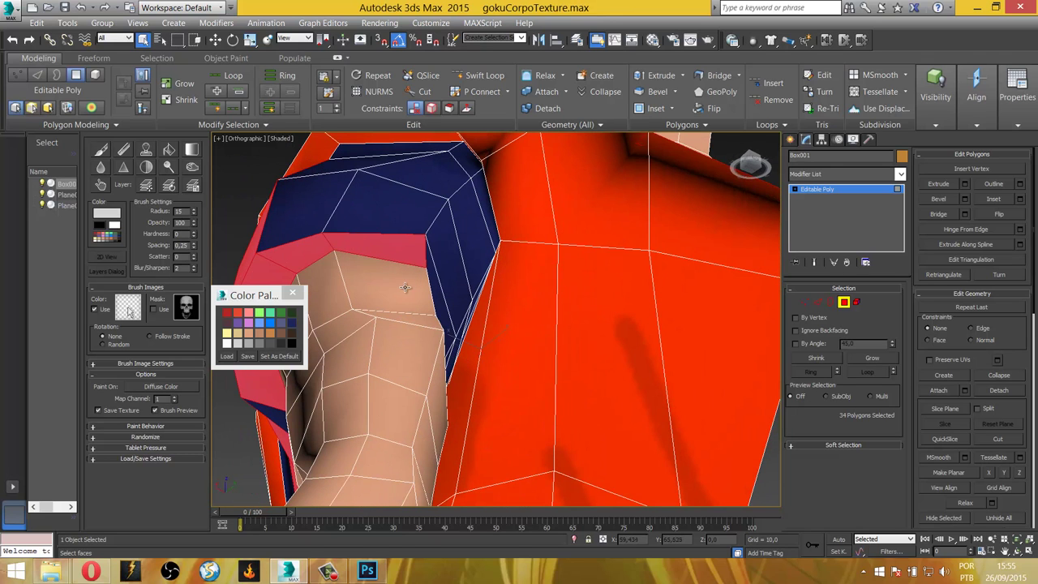
ctrl+click(399, 199)
ctrl+click(322, 202)
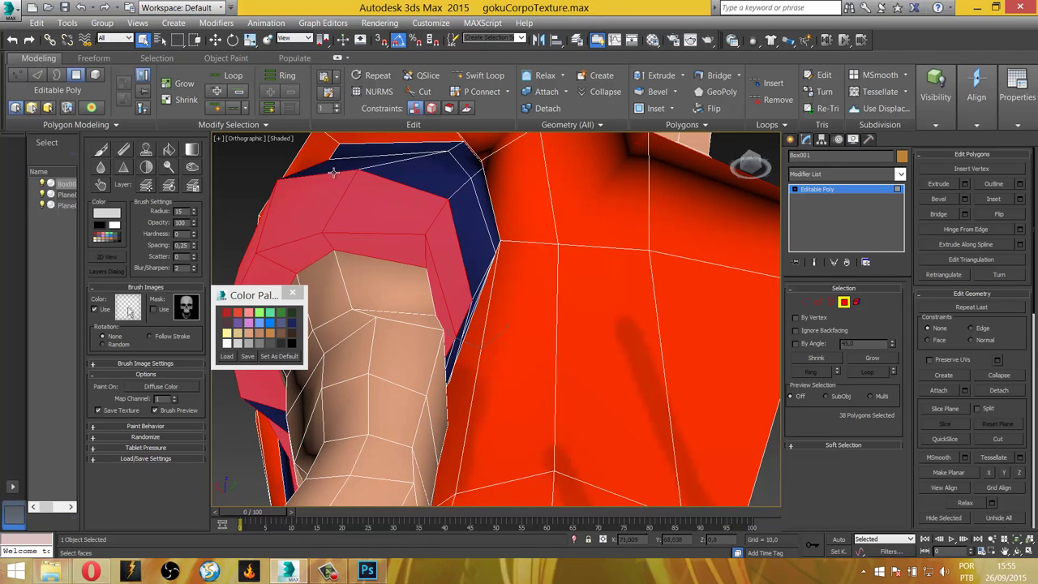
ctrl+click(335, 170)
ctrl+click(437, 178)
ctrl+click(468, 160)
ctrl+click(483, 201)
ctrl+click(485, 213)
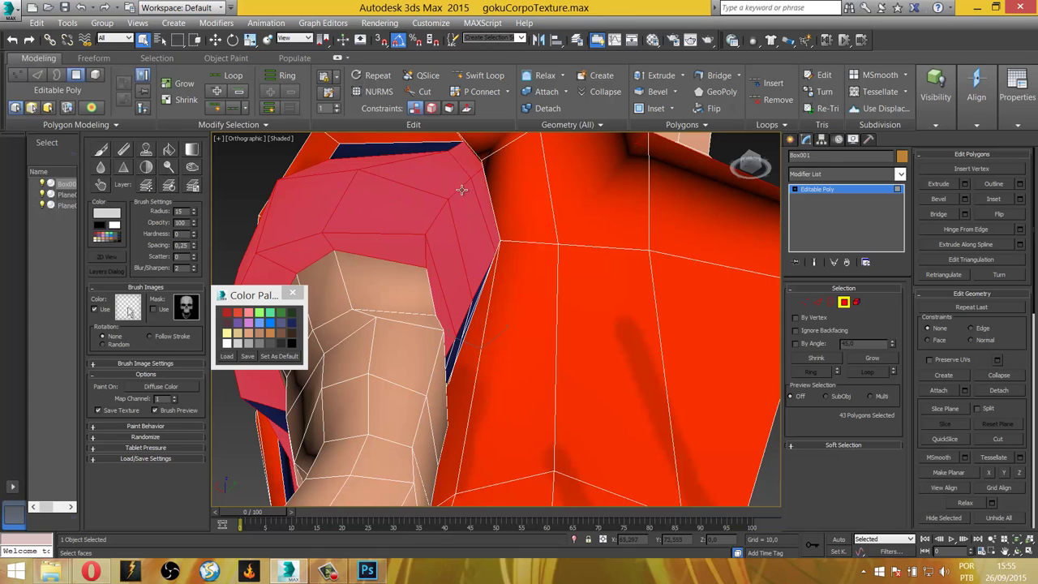
alt+middle_drag(463, 185, 417, 231)
ctrl+click(378, 202)
ctrl+click(344, 207)
alt+middle_drag(345, 207, 478, 281)
ctrl+click(472, 282)
ctrl+click(424, 364)
Add the remaining navy sleeve strip polygons and the first belt polygons.
mouse_move(424, 364)
alt+middle_down()
mouse_move(433, 298)
mouse_move(430, 323)
alt+middle_up()
ctrl+click(431, 325)
ctrl+click(429, 328)
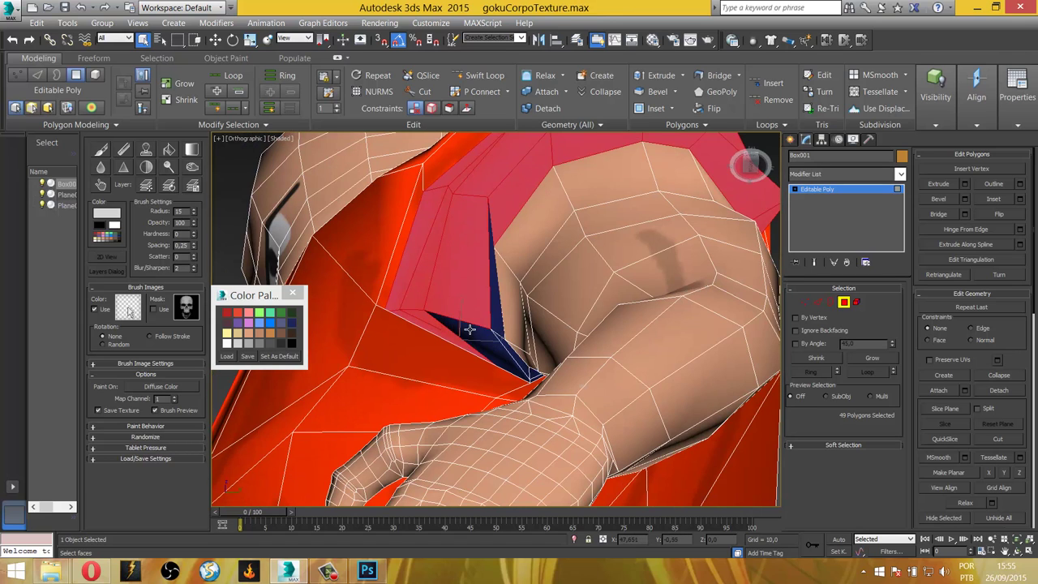
ctrl+click(471, 330)
ctrl+click(493, 305)
alt+middle_drag(501, 336, 514, 354)
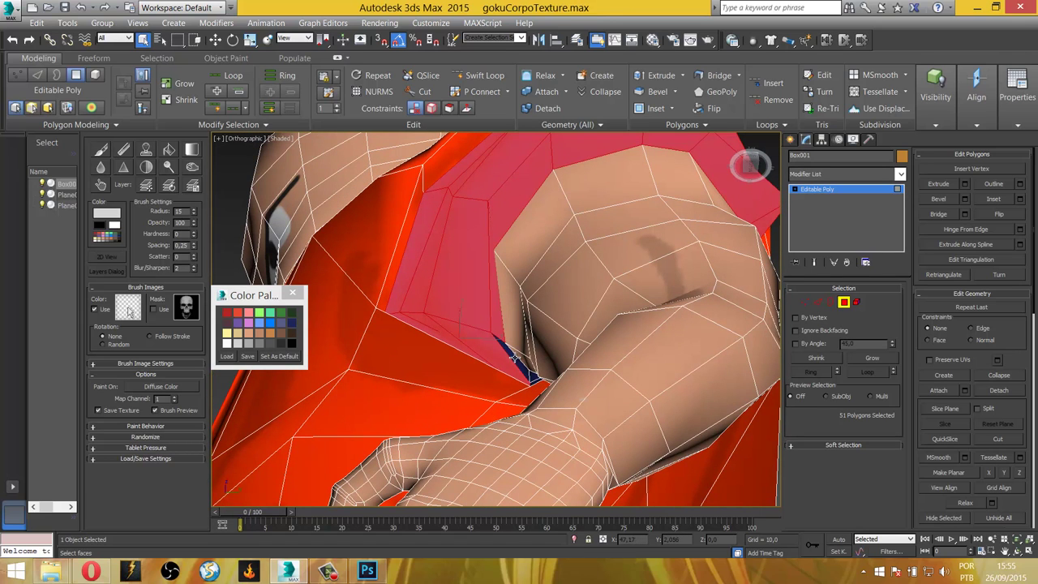
ctrl+click(523, 368)
alt+middle_drag(540, 386, 453, 415)
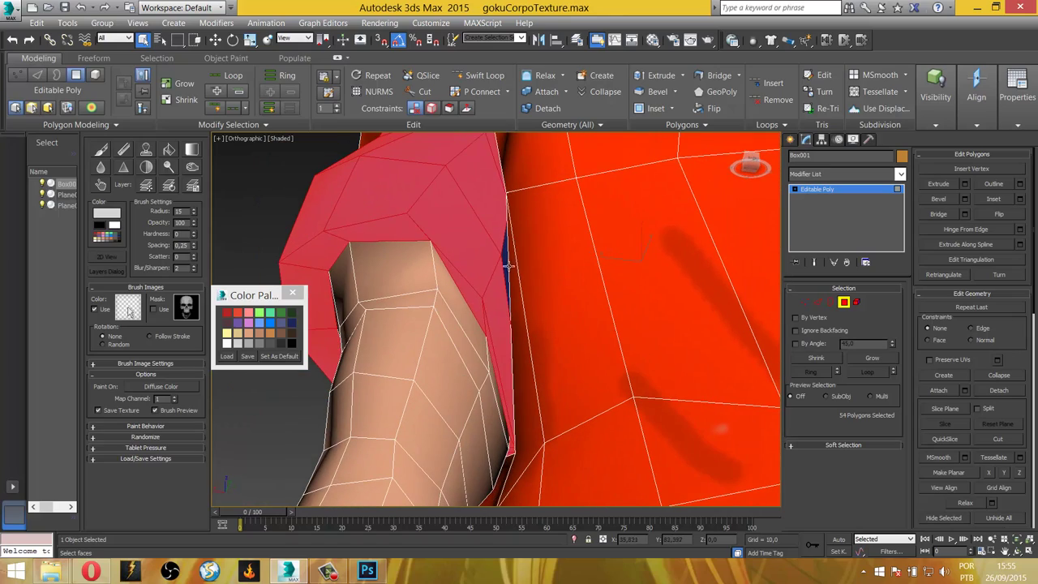
ctrl+click(506, 265)
mouse_move(506, 265)
alt+middle_down()
mouse_move(600, 348)
mouse_move(679, 301)
mouse_move(600, 267)
mouse_move(610, 283)
mouse_move(516, 377)
alt+middle_up()
ctrl+click(513, 373)
Finish selecting the blue belt polygons and assign them to smoothing group 2.
ctrl+click(540, 370)
ctrl+click(575, 374)
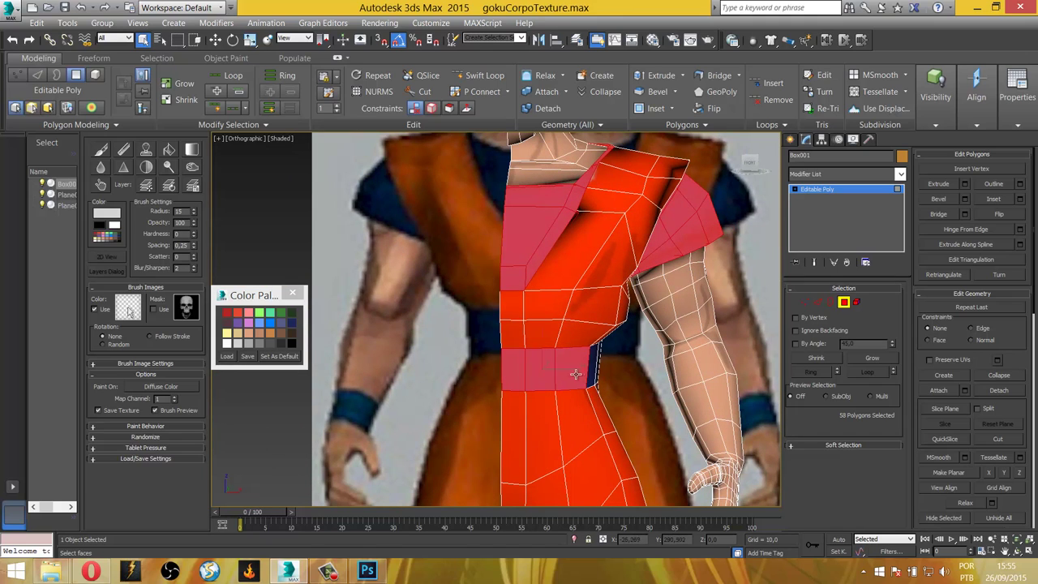
mouse_move(589, 371)
alt+middle_down()
mouse_move(565, 387)
mouse_move(546, 370)
mouse_move(621, 377)
alt+middle_up()
ctrl+click(597, 360)
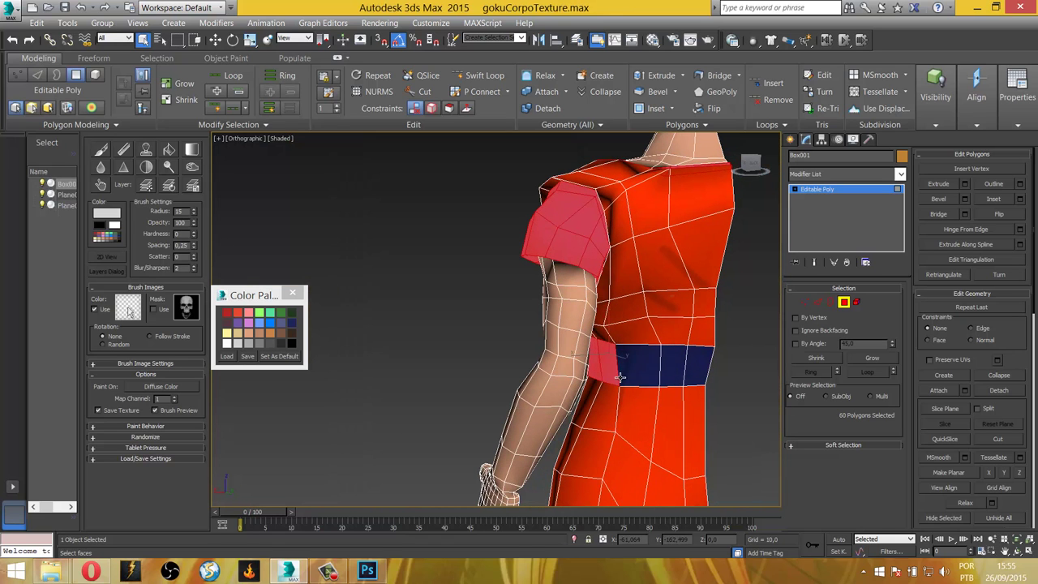
ctrl+click(640, 367)
ctrl+click(681, 373)
ctrl+click(701, 369)
alt+middle_drag(700, 369, 725, 353)
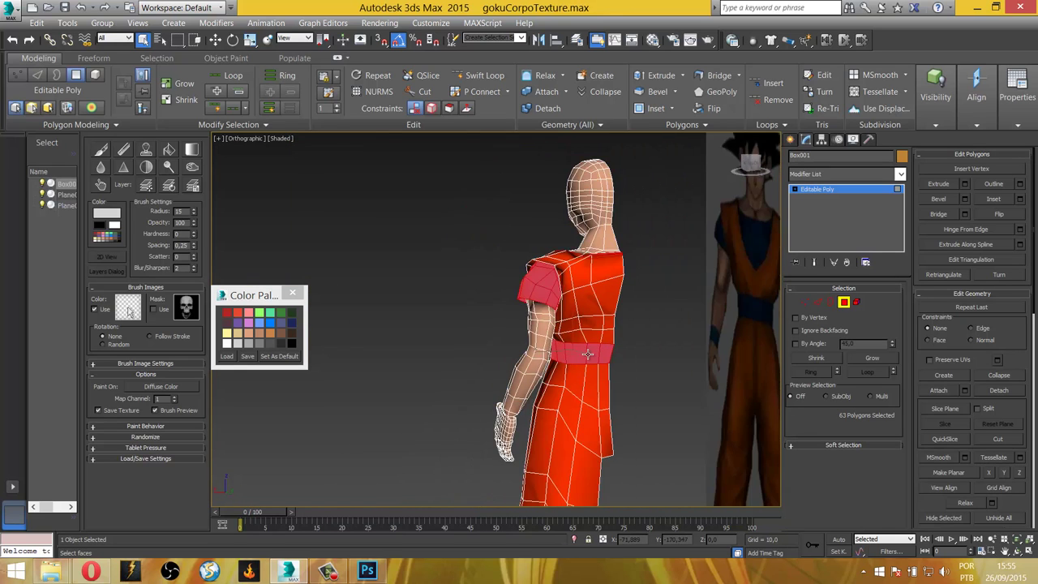
key(shift+z)
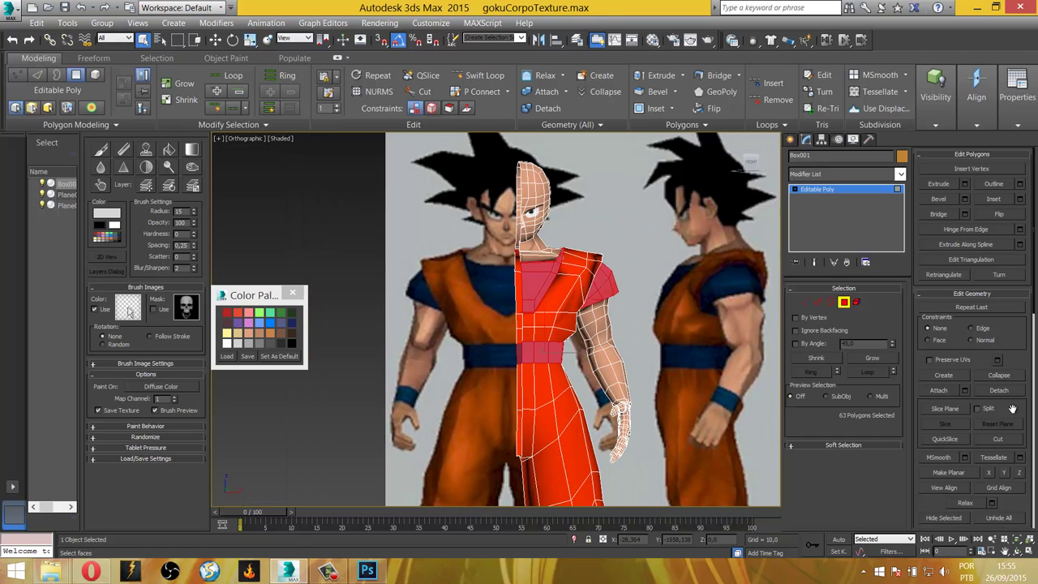
scroll(1012, 408, down, 3)
scroll(929, 489, down, 3)
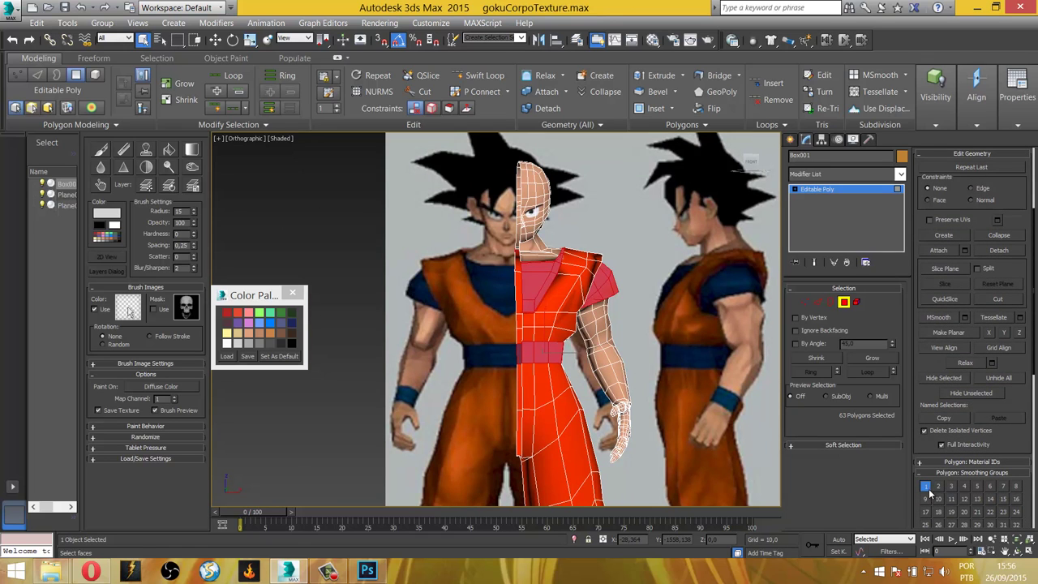
click(937, 488)
Remove the left-leg boot polygons from smoothing group 1, then clear the selection.
middle_drag(714, 405, 698, 203)
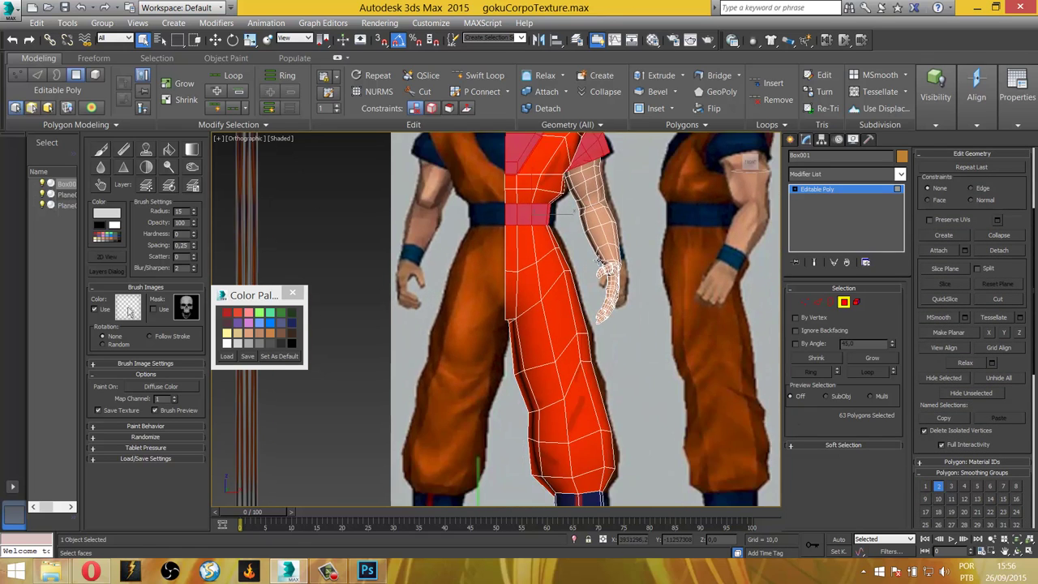
scroll(618, 490, down, 3)
scroll(599, 419, up, 3)
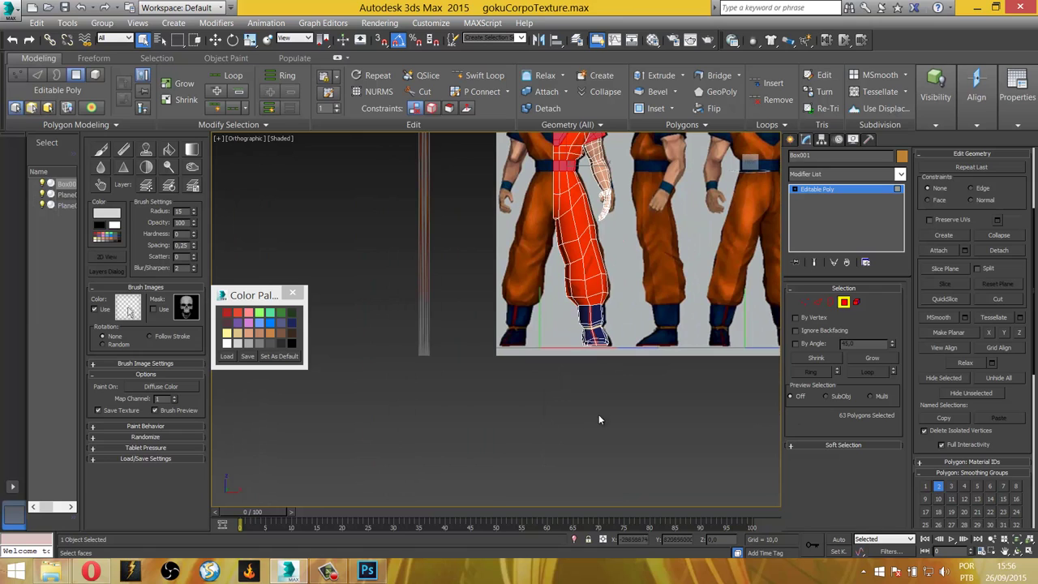
ctrl+click(567, 314)
click(927, 485)
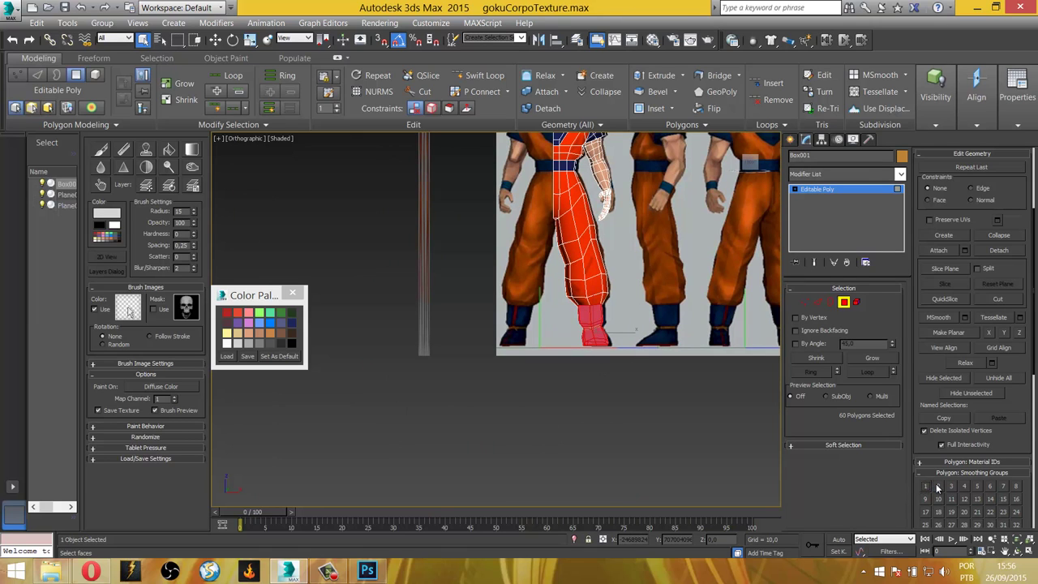
click(771, 333)
Exit Polygon mode, deselect Goku and inspect the model against the reference planes.
click(844, 303)
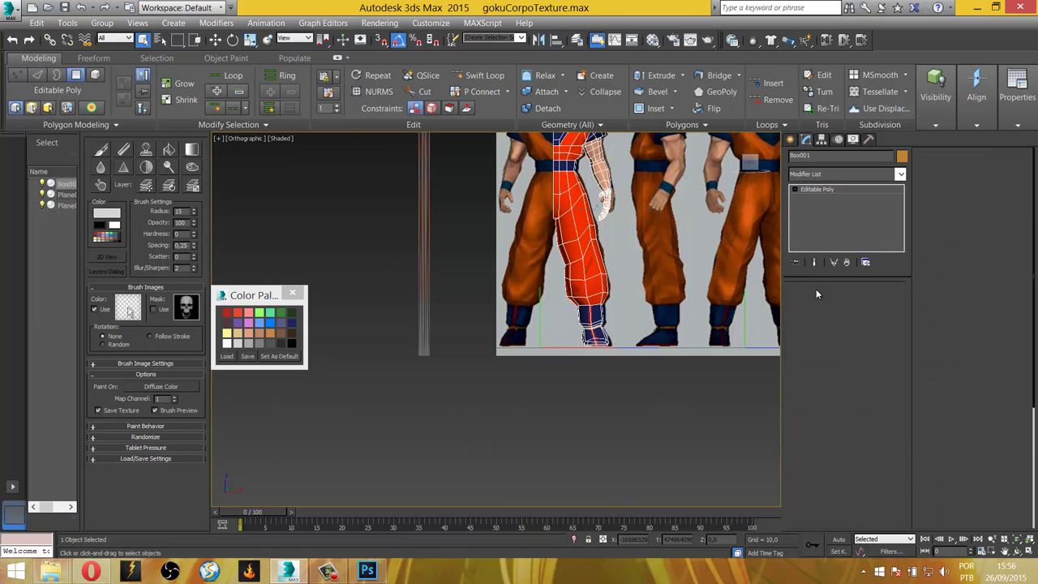
click(788, 142)
click(637, 441)
key(z)
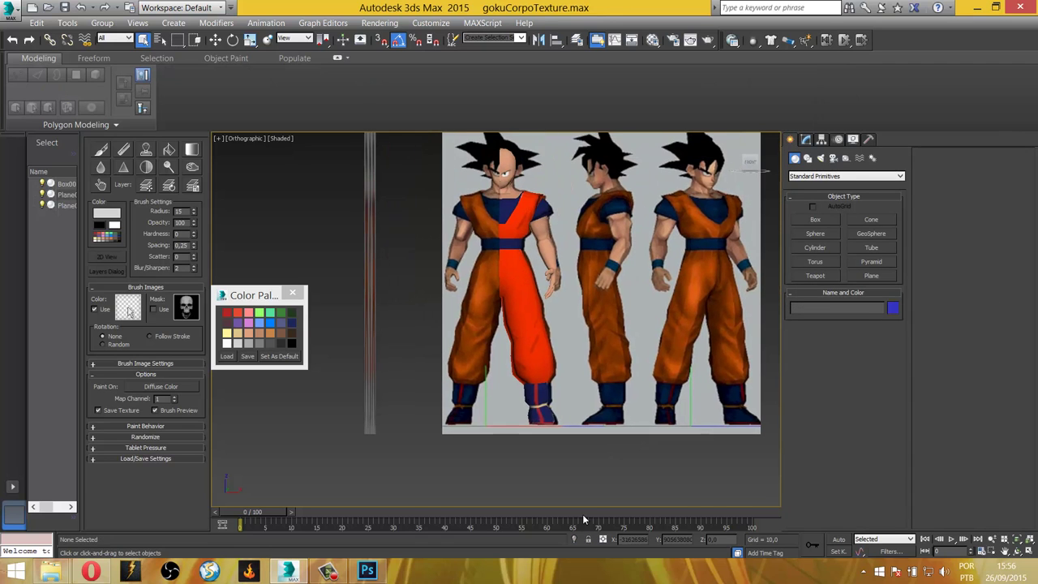
scroll(533, 350, up, 5)
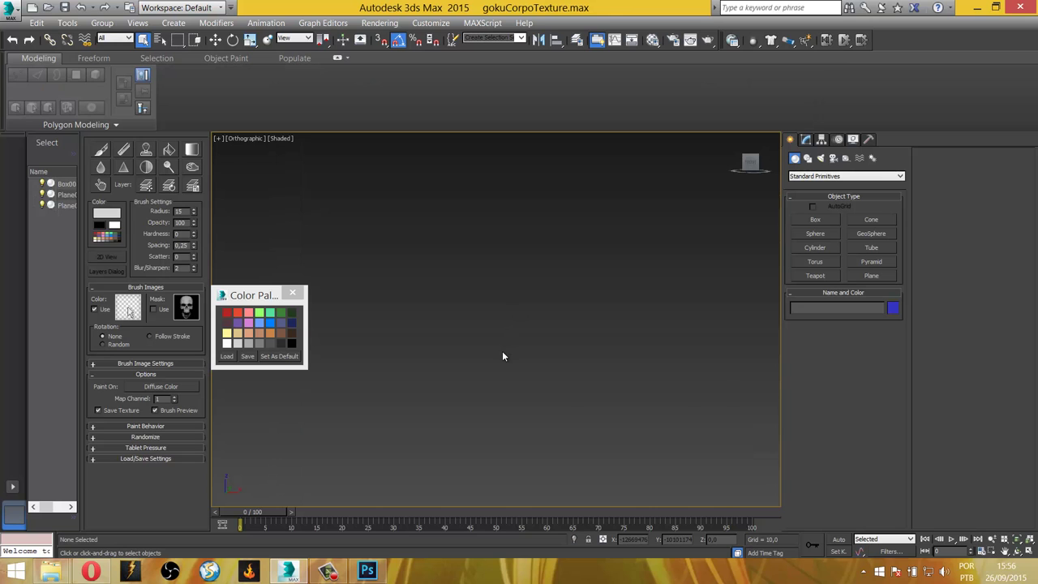
click(502, 356)
alt+middle_drag(502, 356, 515, 396)
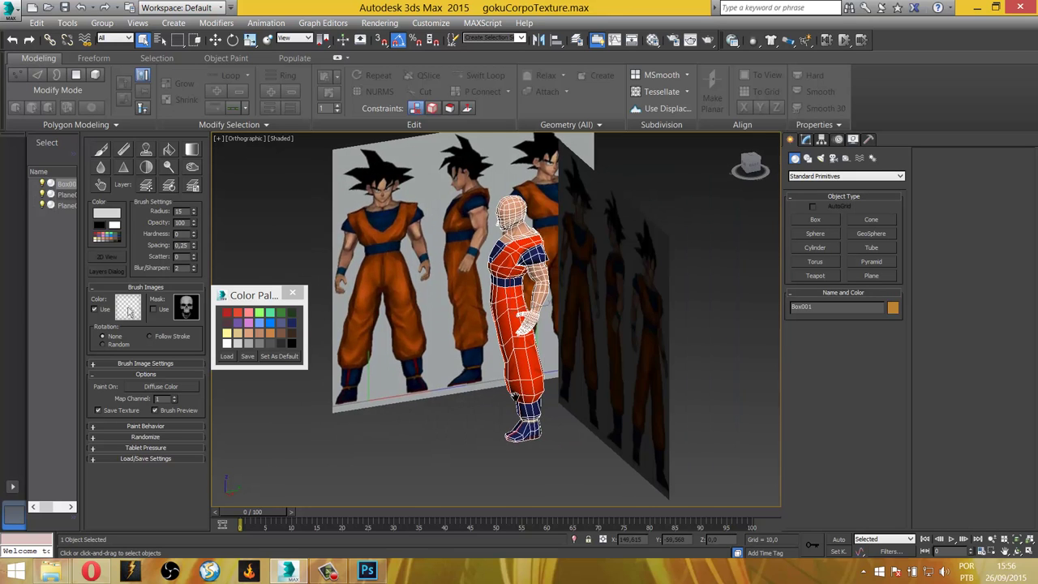
scroll(515, 396, up, 3)
click(636, 461)
alt+middle_drag(636, 461, 456, 226)
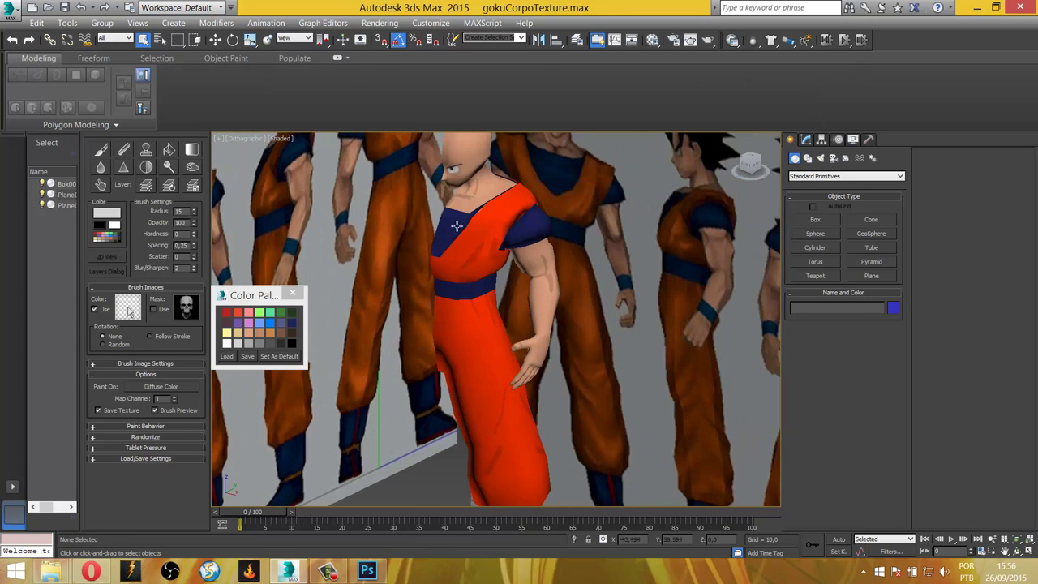
middle_drag(469, 284, 469, 332)
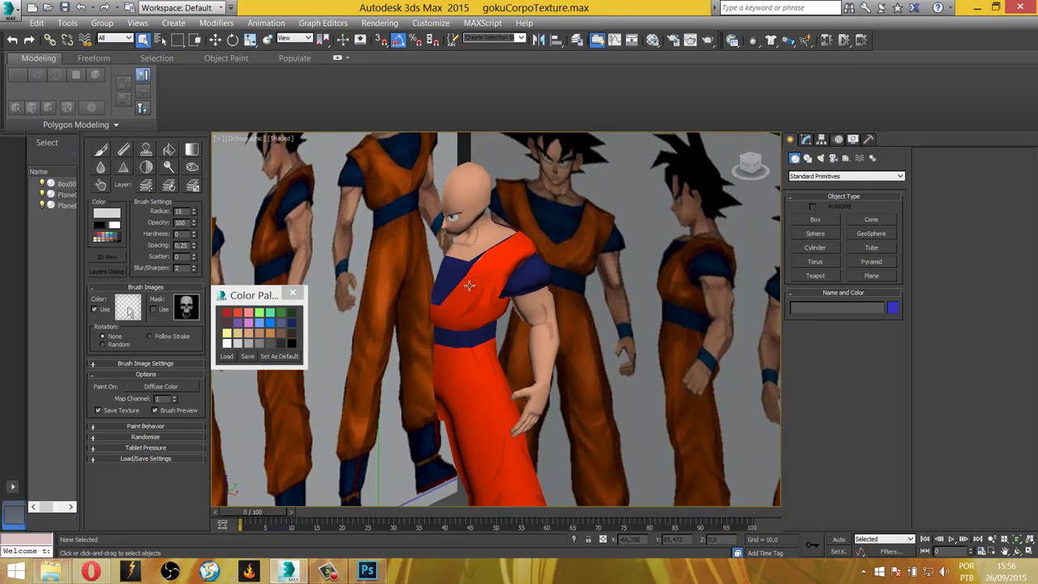
scroll(482, 442, down, 5)
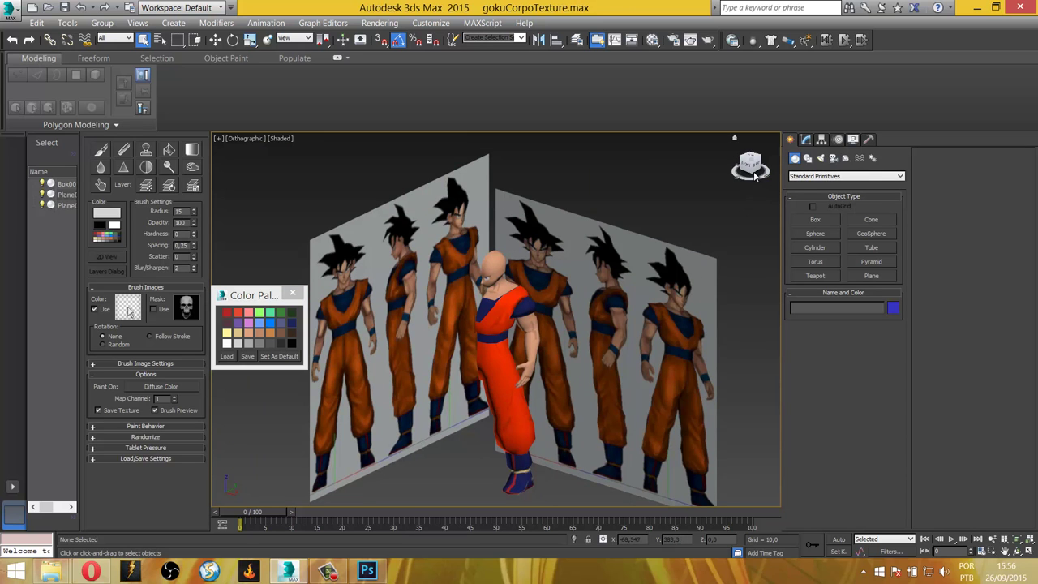
Snap to the Front view and select the Goku body in the Modify panel.
click(747, 170)
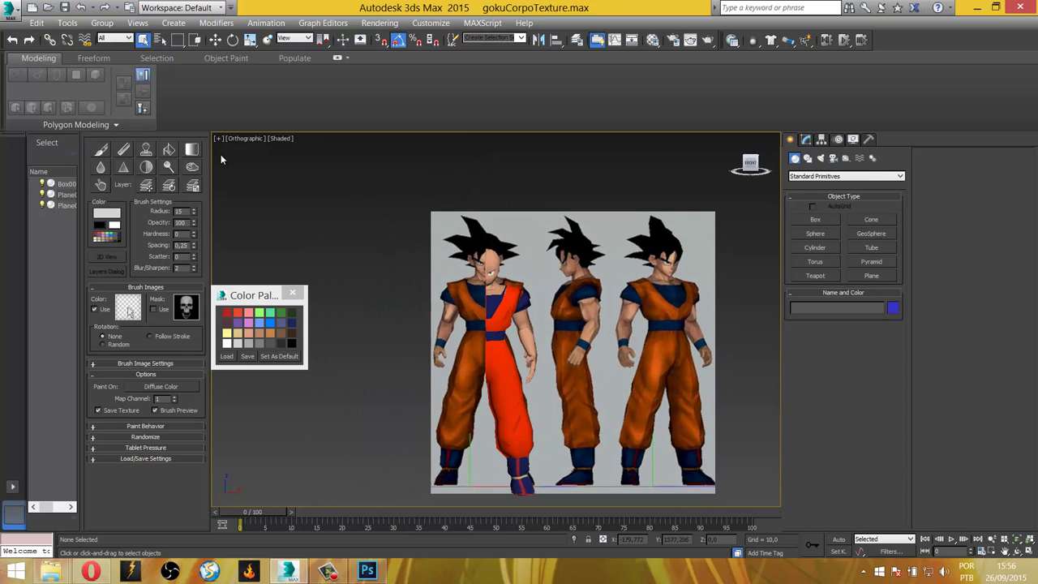
click(806, 138)
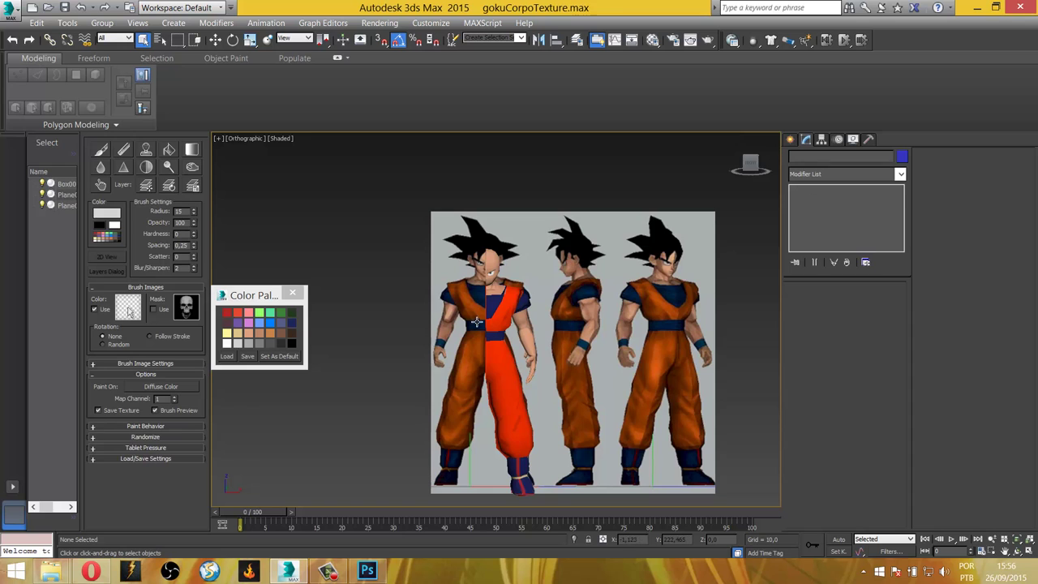
click(541, 304)
Add a Symmetry modifier on the X axis, then view the full figure from Front beside the selected reference plane.
click(900, 173)
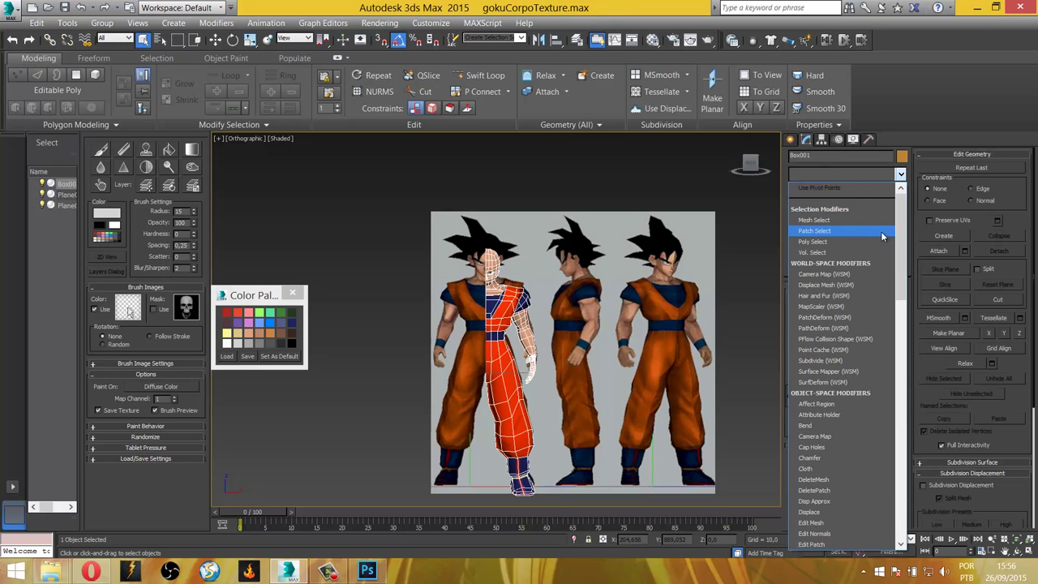
scroll(881, 231, down, 10)
click(881, 231)
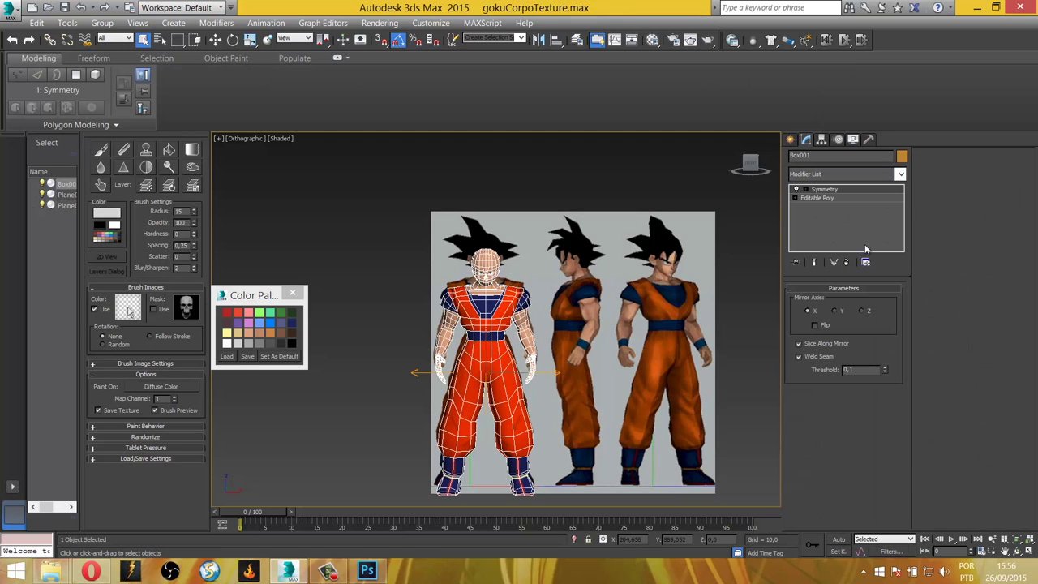
scroll(593, 252, up, 3)
scroll(505, 272, up, 2)
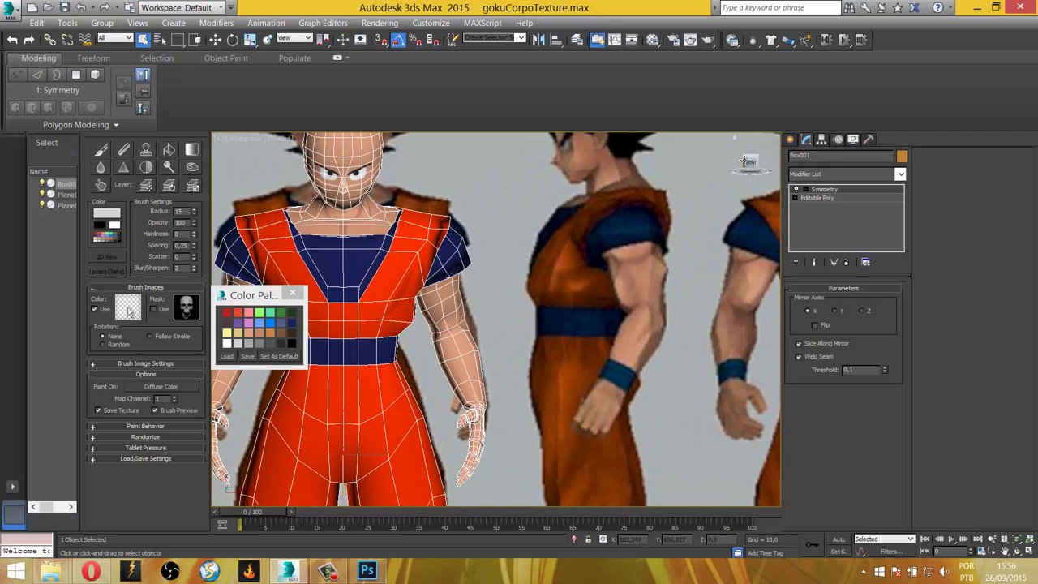
key(f)
click(537, 334)
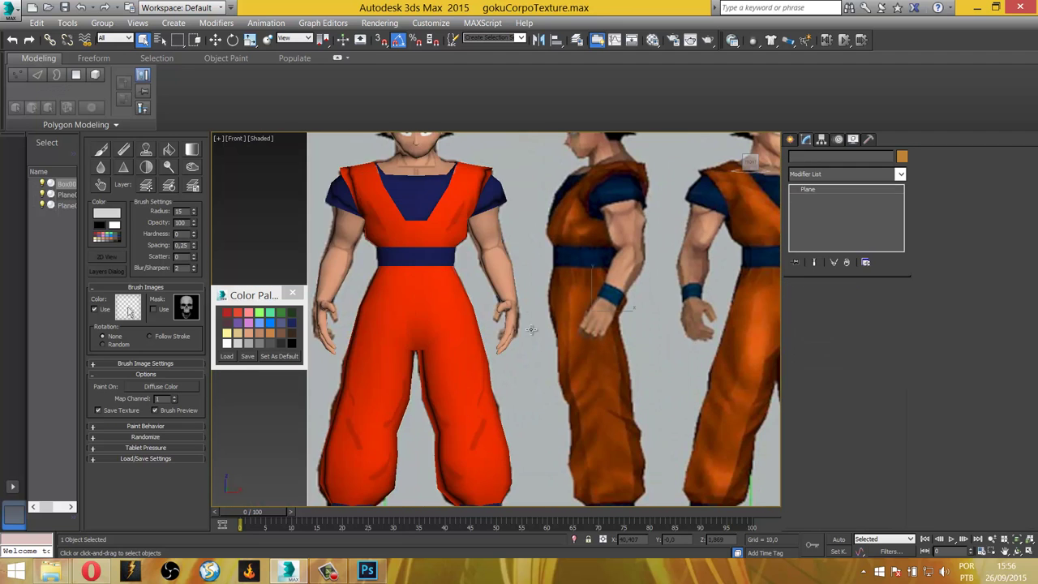
scroll(542, 339, down, 4)
scroll(510, 321, up, 4)
middle_drag(442, 166, 448, 228)
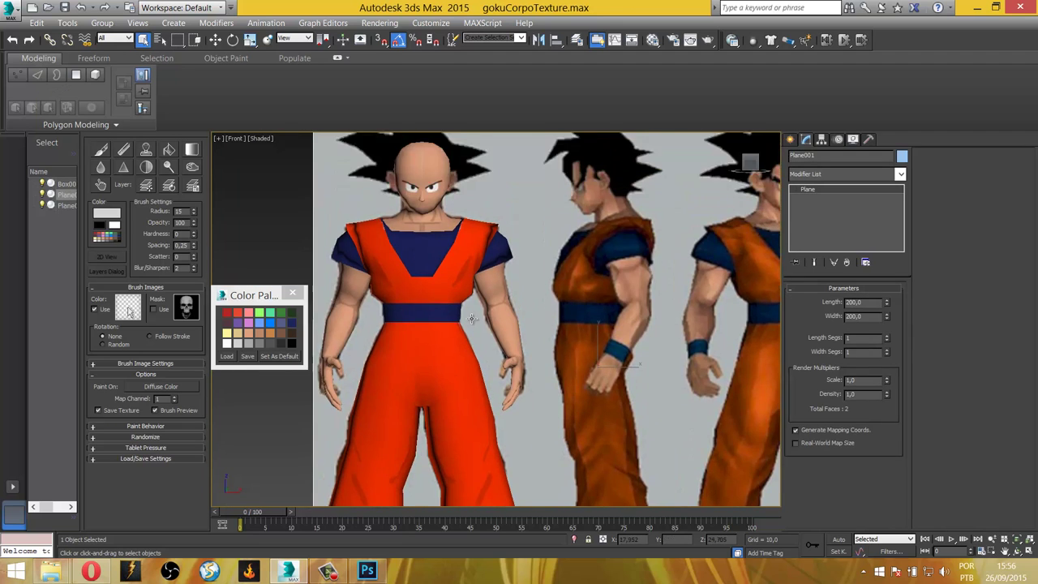
scroll(486, 316, down, 2)
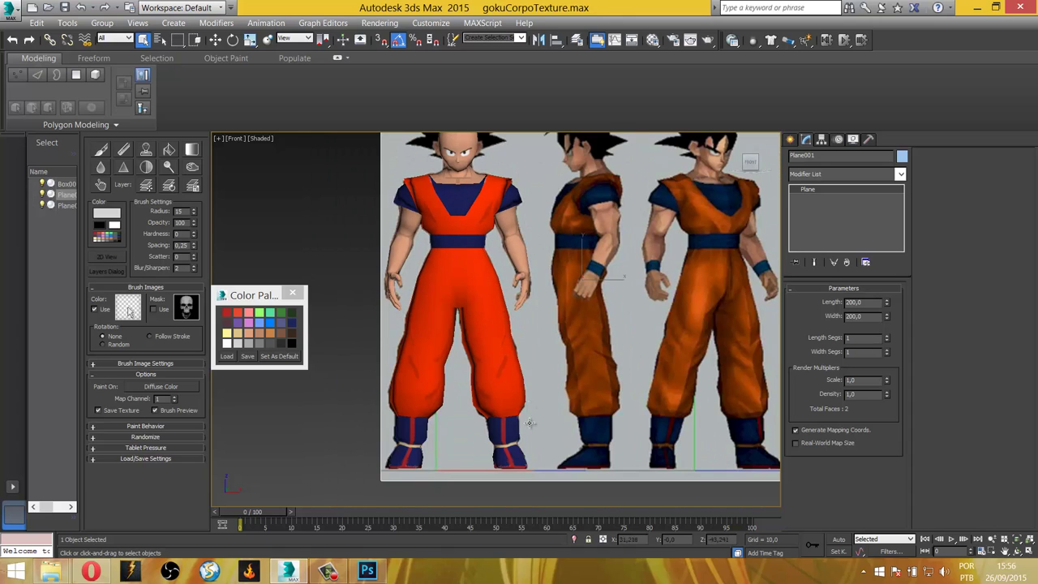